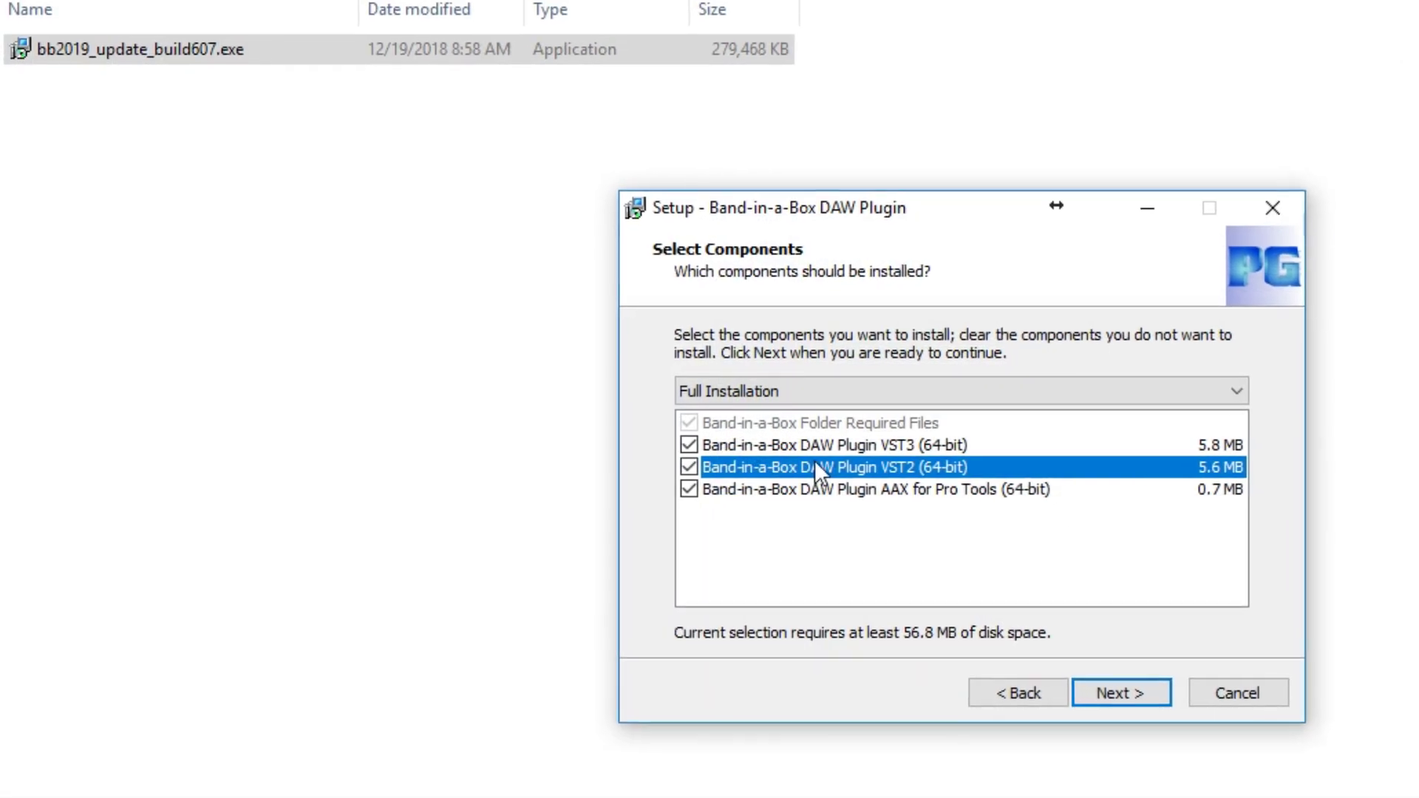
# Continue the Band-in-a-Box DAW Plugin setup with the full installation, including the VST3, VST2 and AAX components.
pyautogui.click(1131, 691)
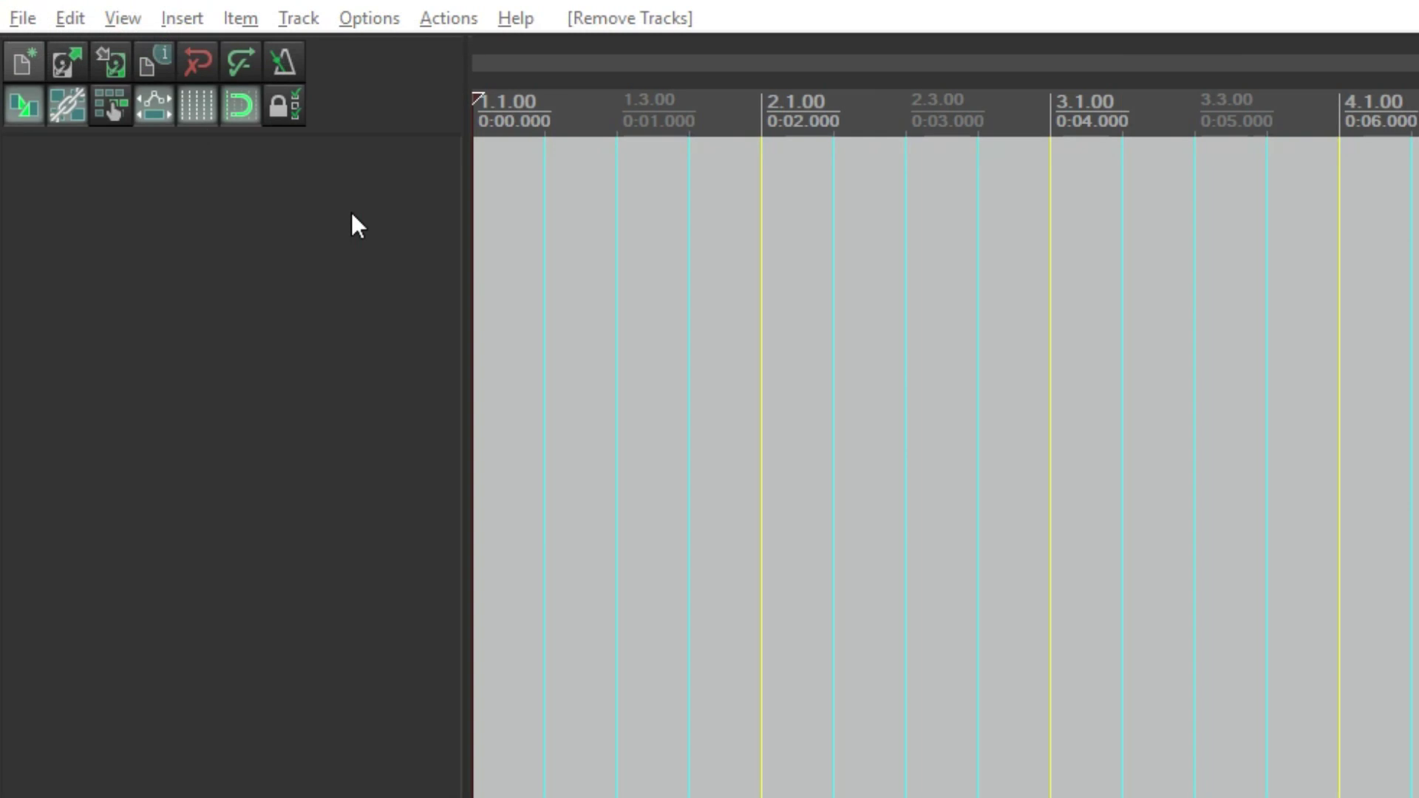
# In REAPER, insert a new track and add the VST3i Band-in-a-Box DAW Plugin to it, filtering the plugins by "Band-in".
pyautogui.rightClick(352, 215)
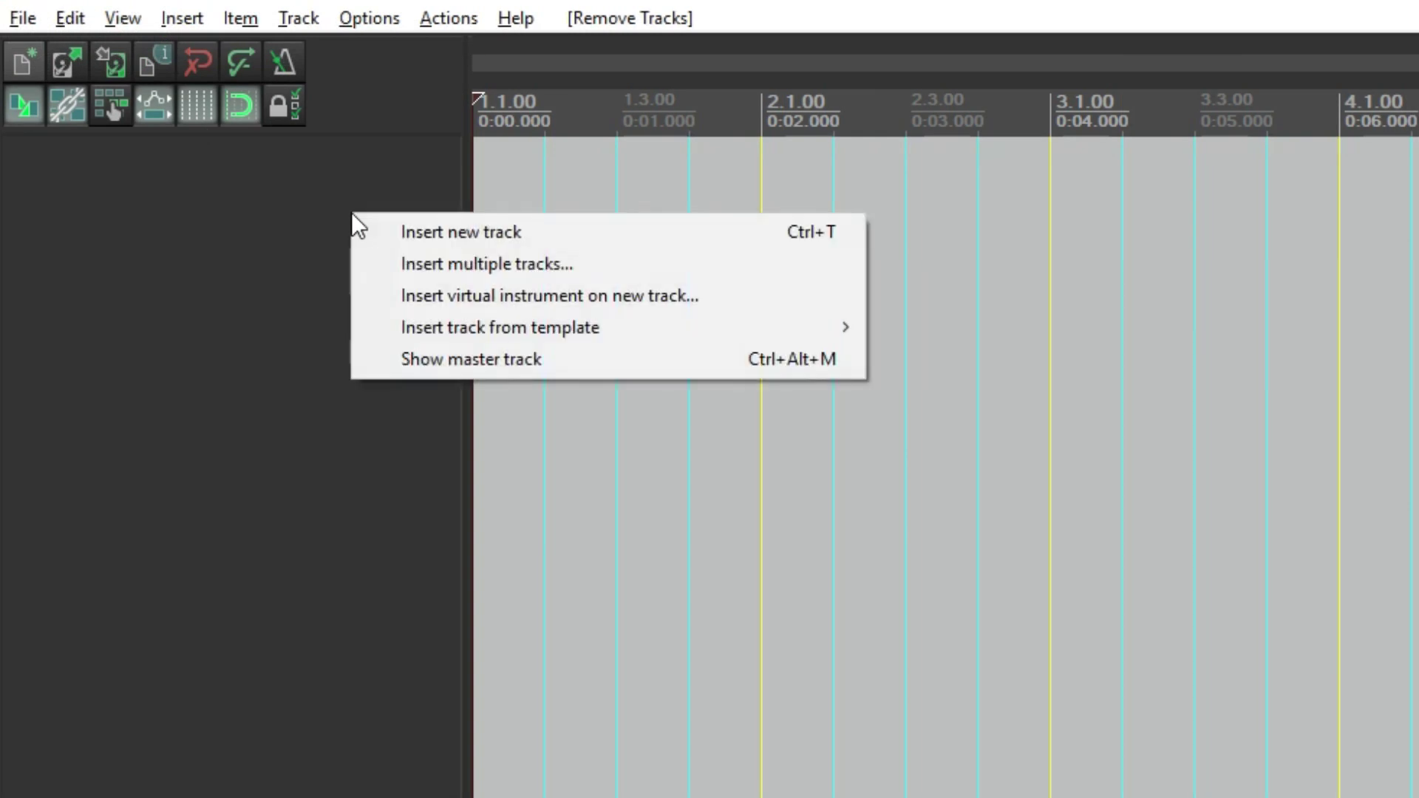
pyautogui.click(717, 236)
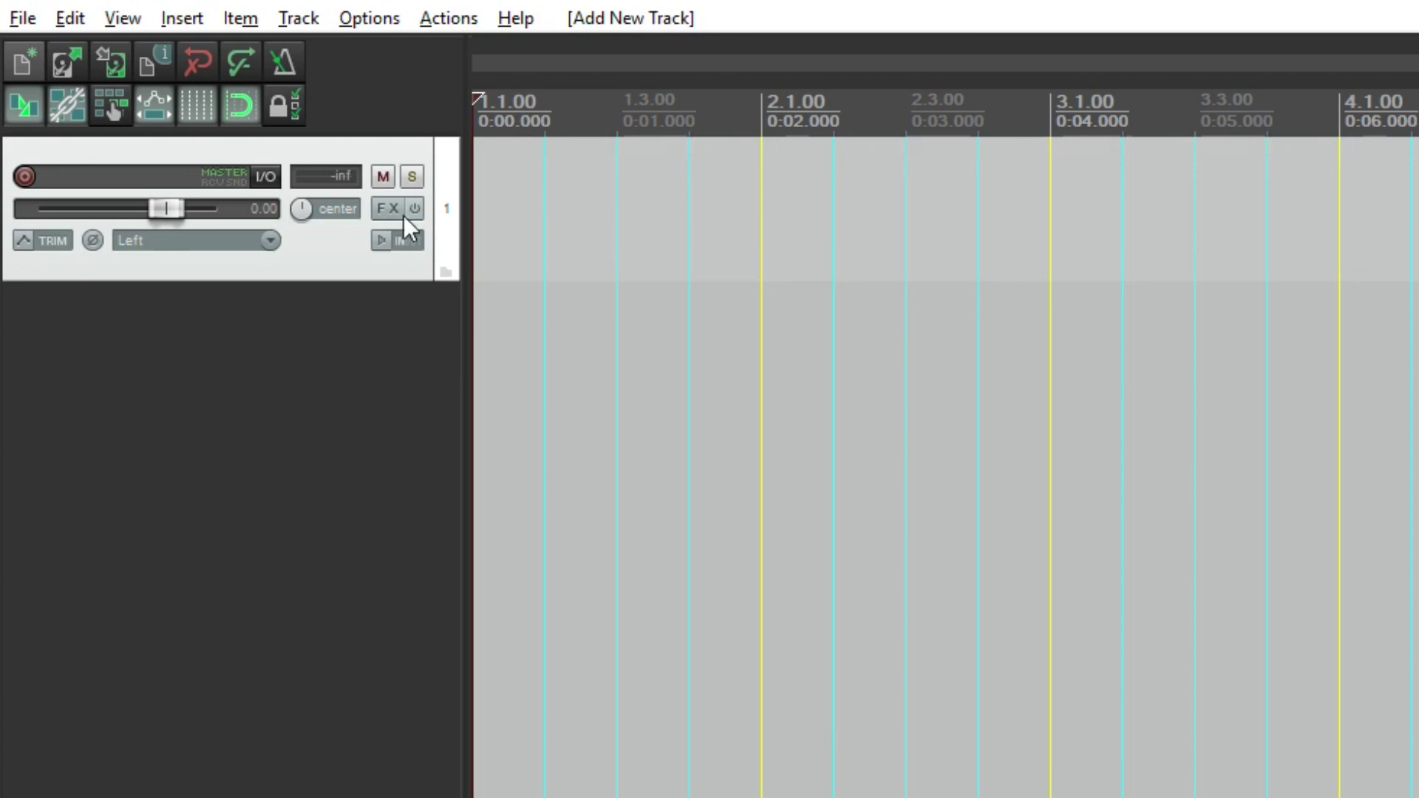
pyautogui.click(384, 210)
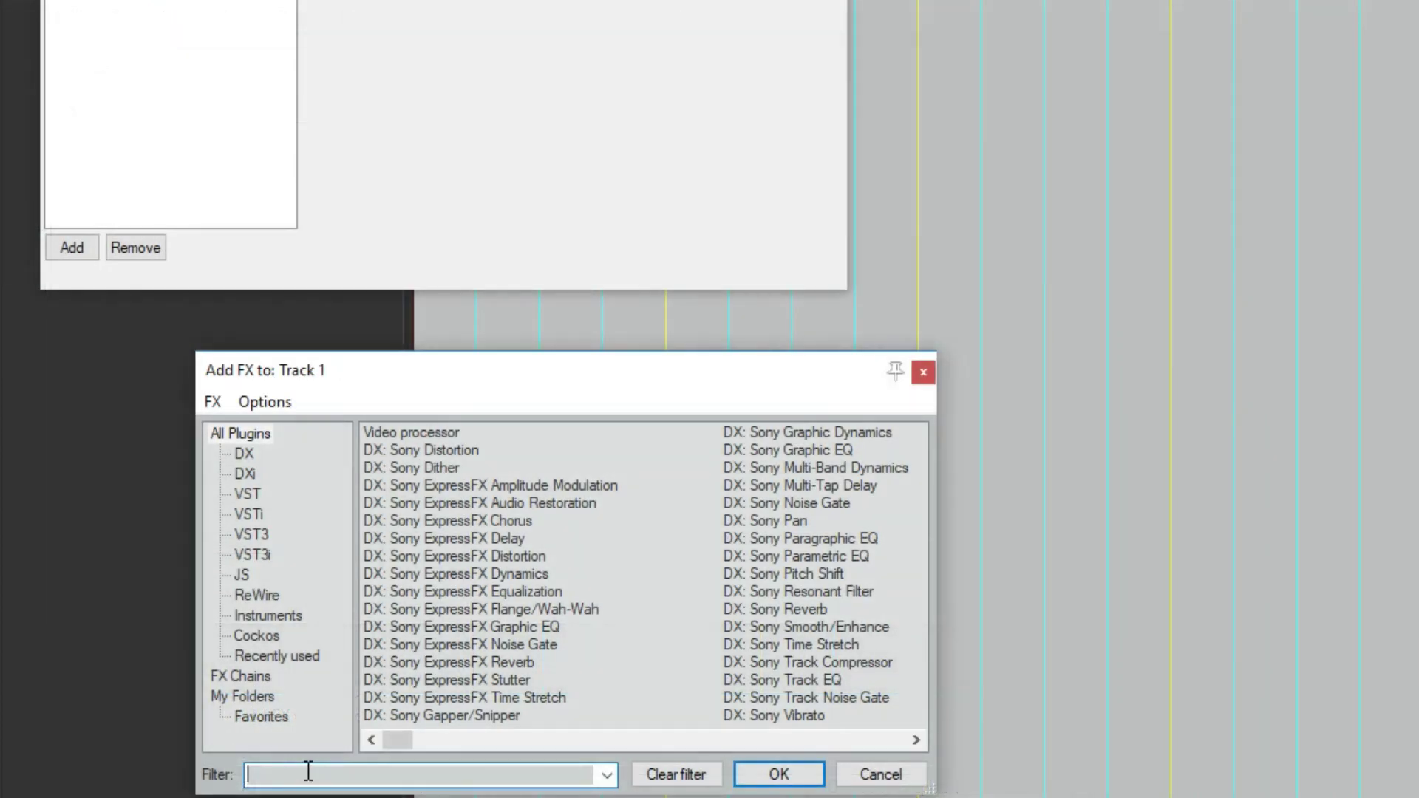
pyautogui.write('Band-in')
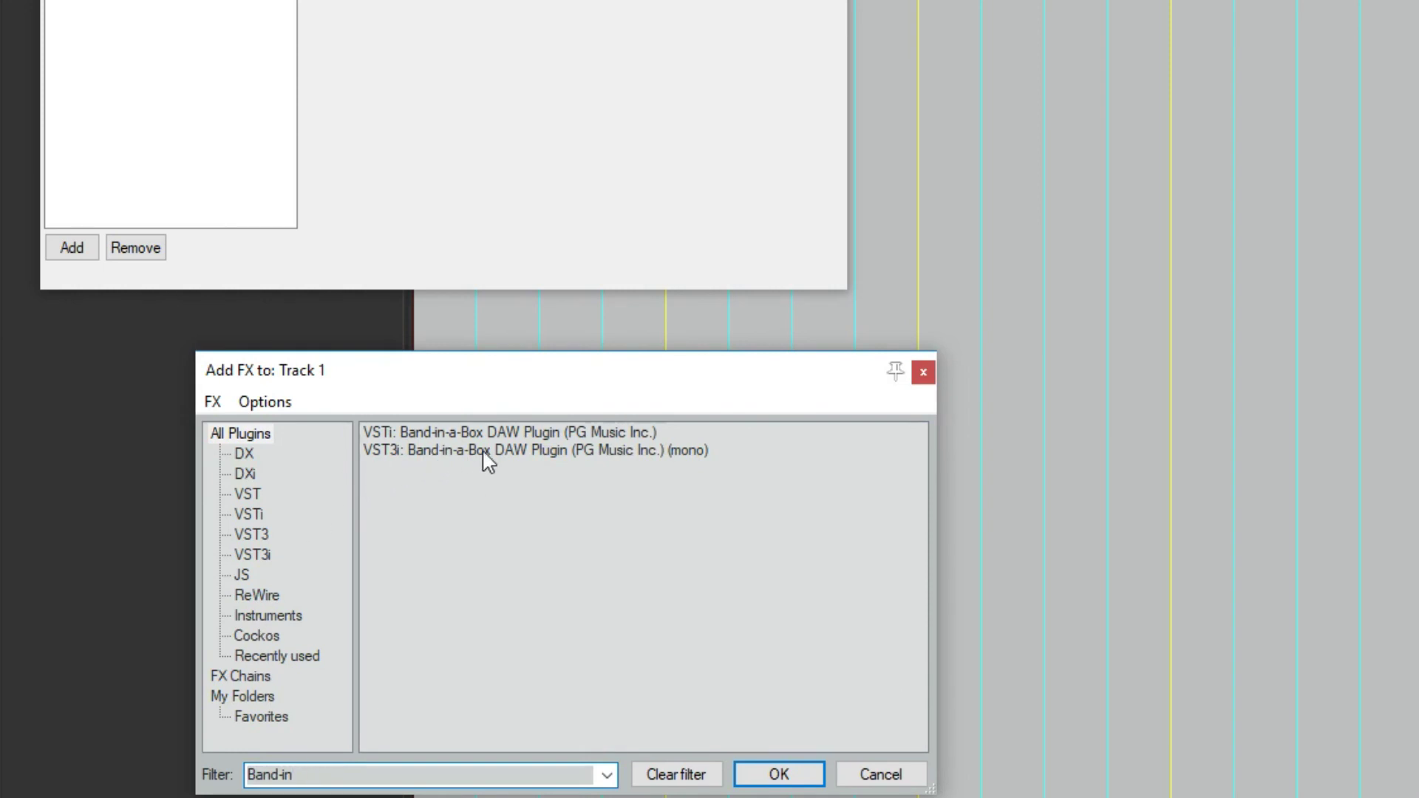
pyautogui.click(554, 450)
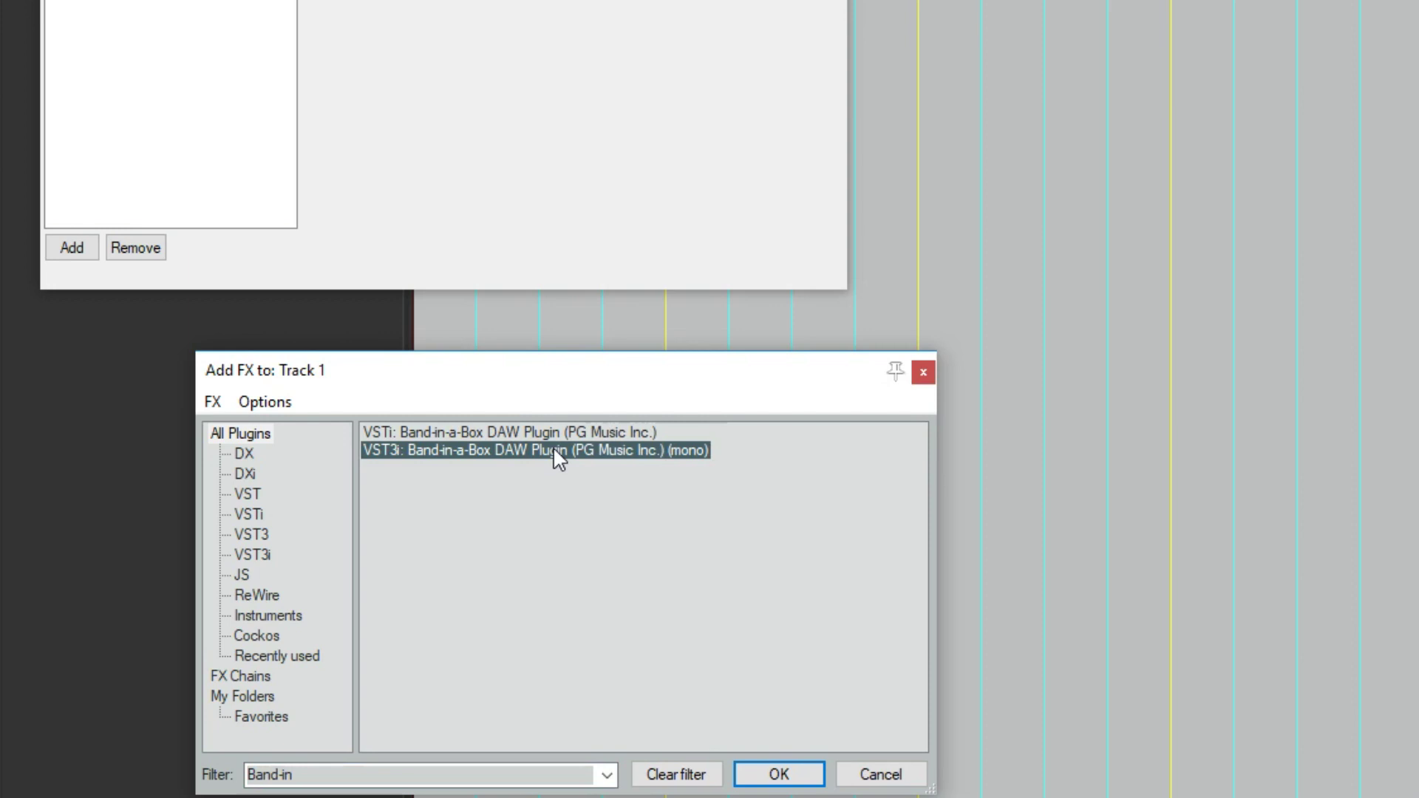
pyautogui.click(779, 773)
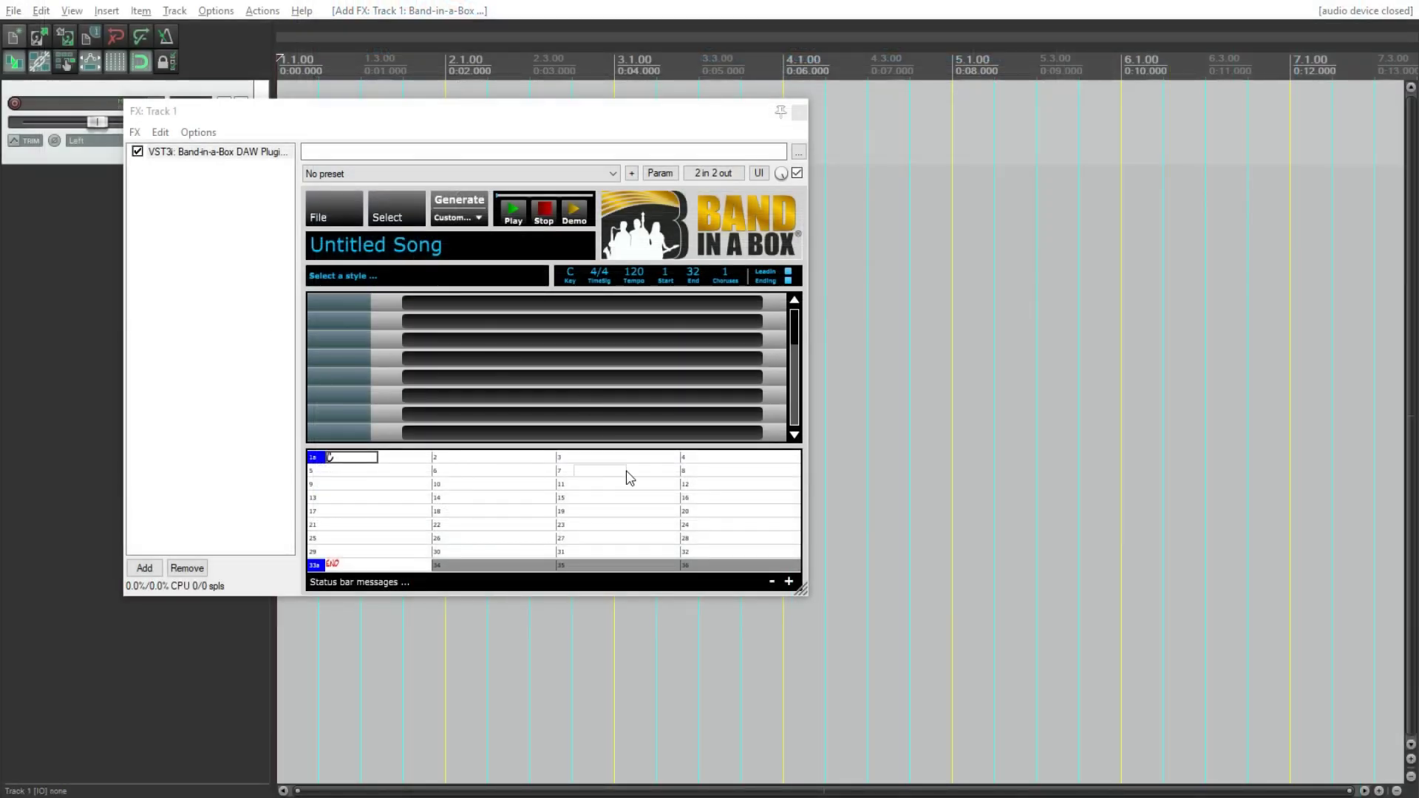
# Enlarge the plugin window and set the song's key signature to F major.
pyautogui.moveTo(803, 590); pyautogui.dragTo(1092, 703)
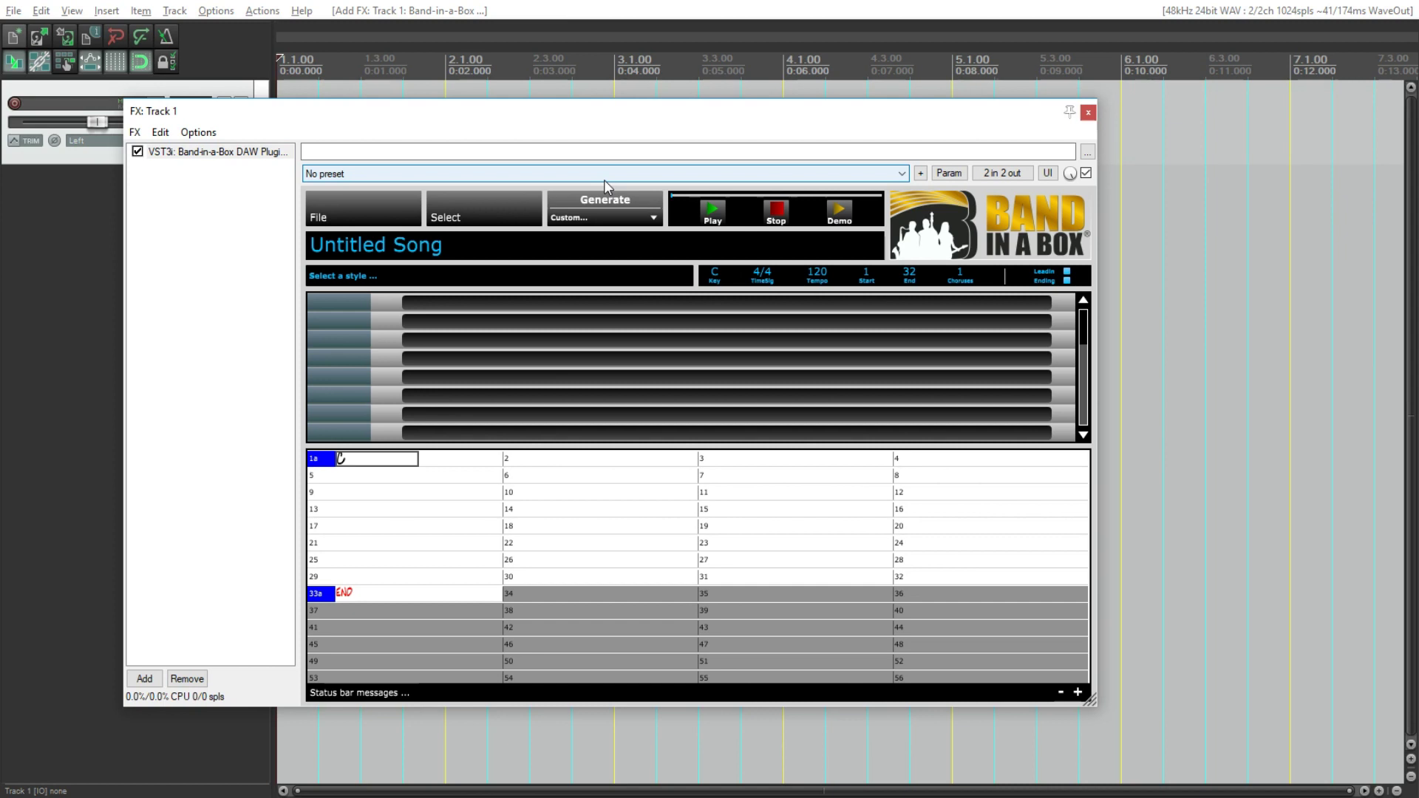
pyautogui.click(715, 278)
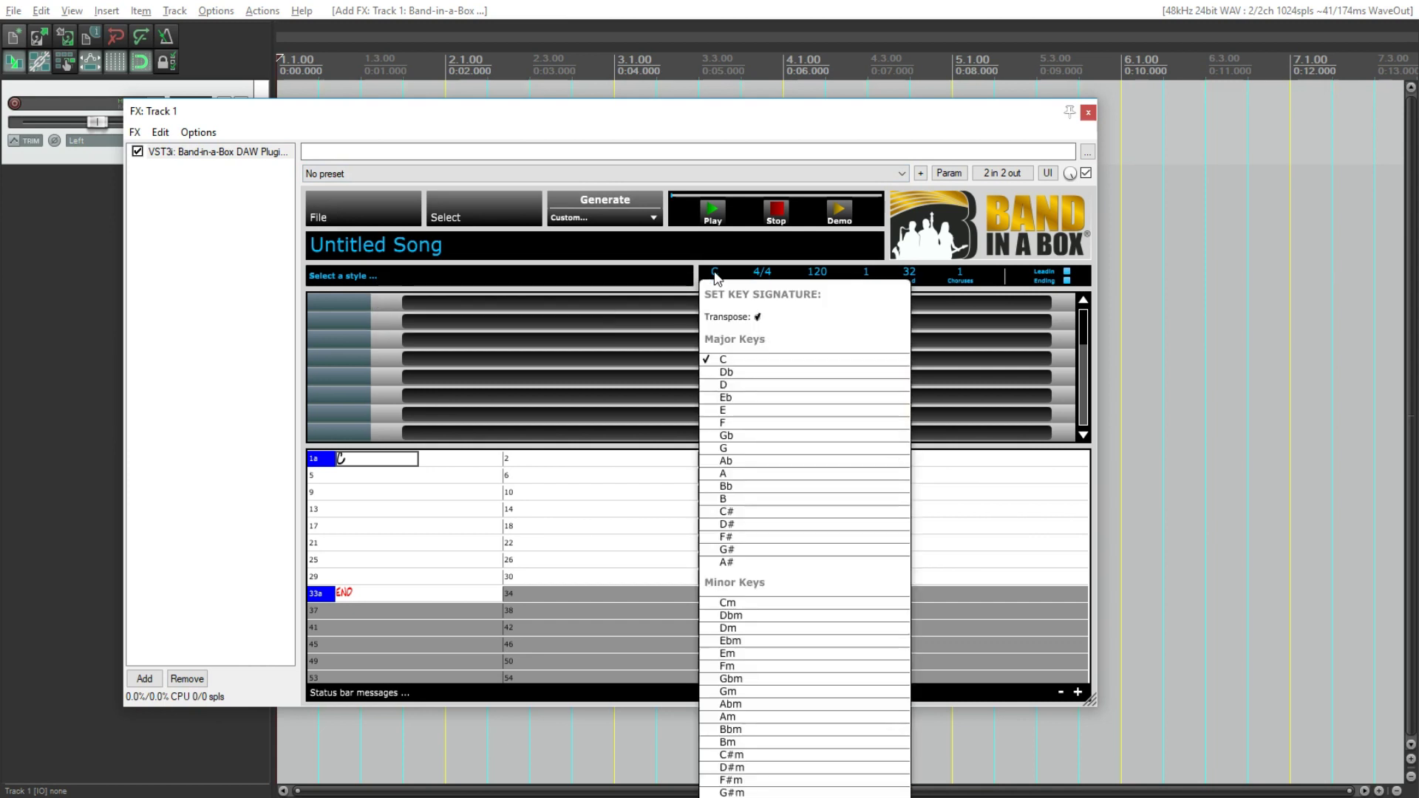
pyautogui.click(732, 423)
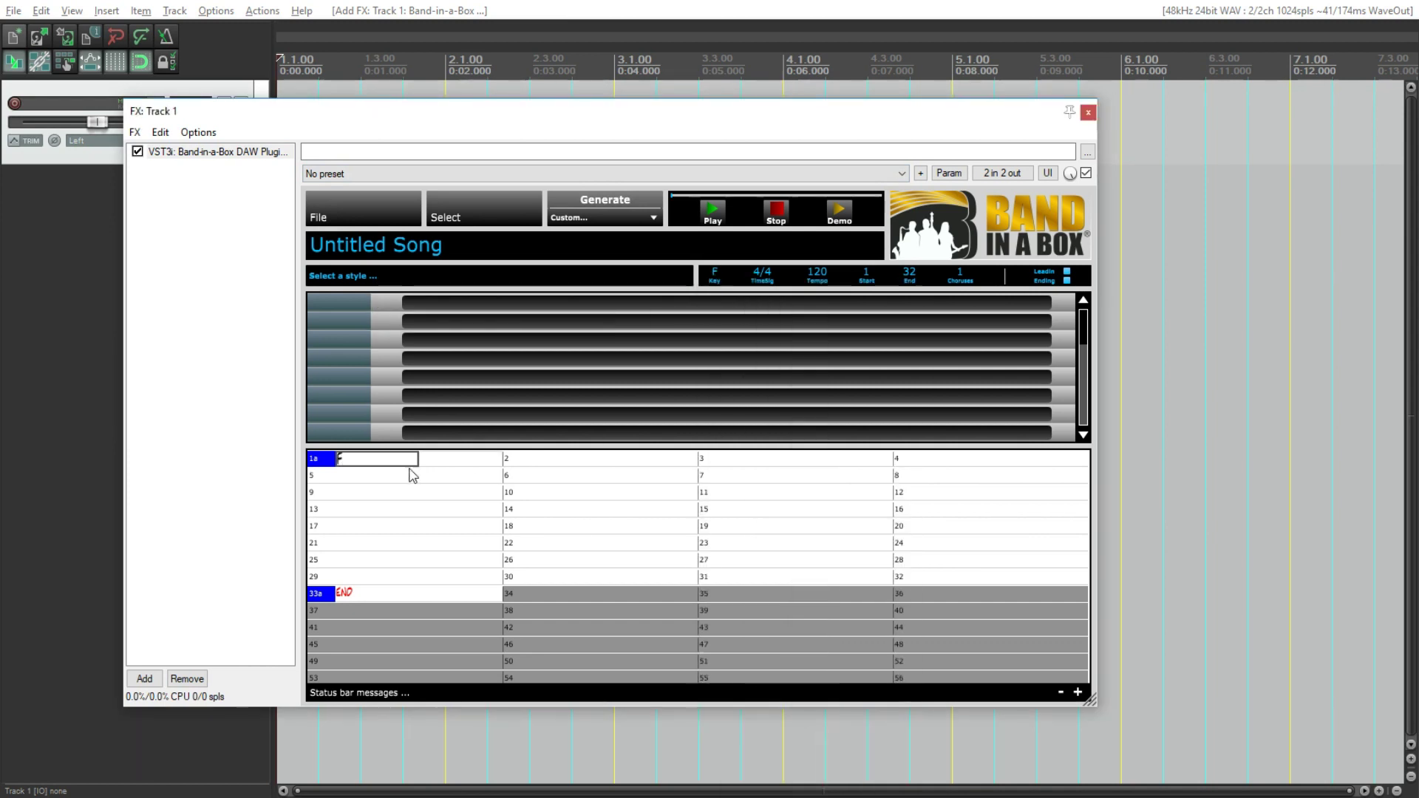
# Enter the chord F7 in bar 1 and Ab7sus in bar 5 of the chord sheet.
pyautogui.write('7')
pyautogui.press('Return')
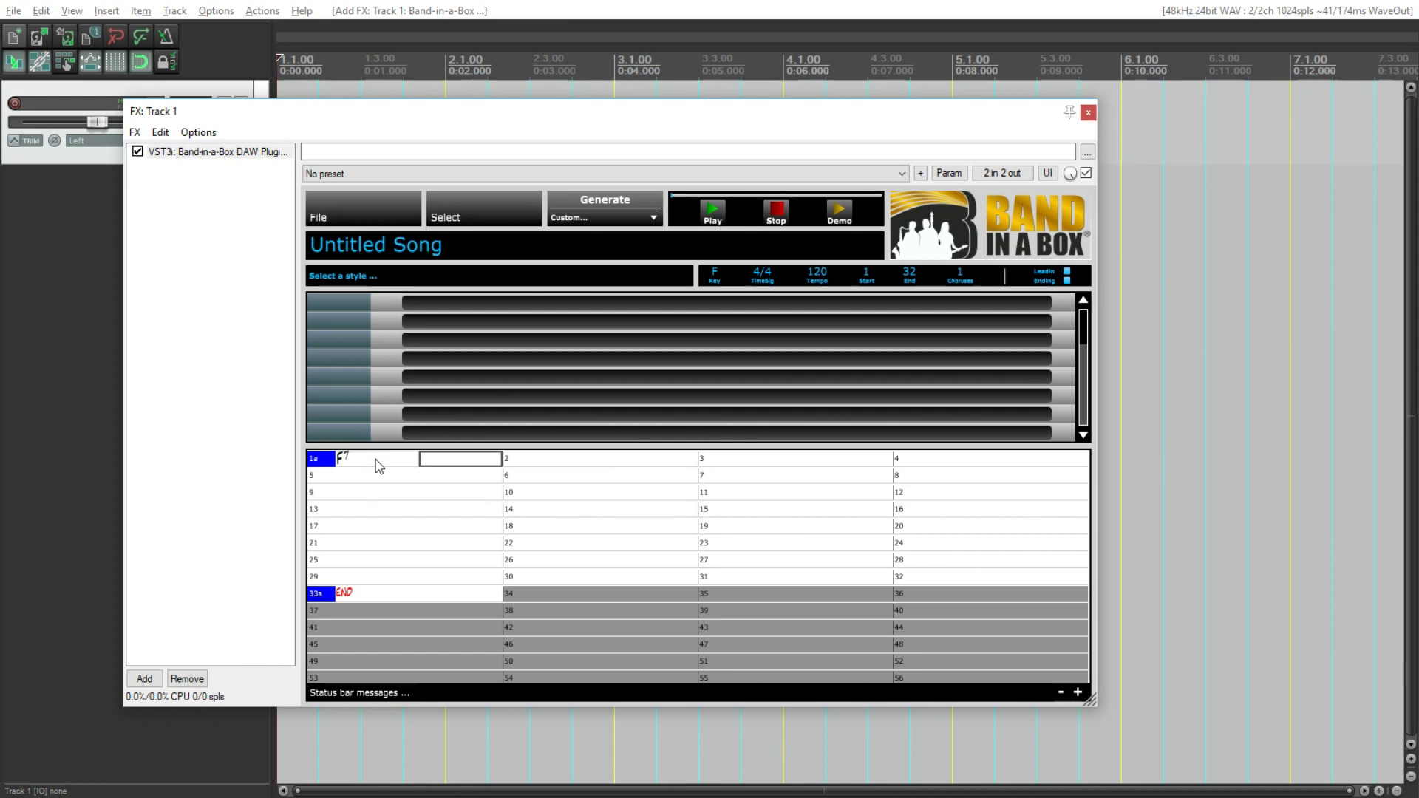
pyautogui.press('Down')
pyautogui.press('Left')
pyautogui.write('Ab7sus')
pyautogui.press('Return')
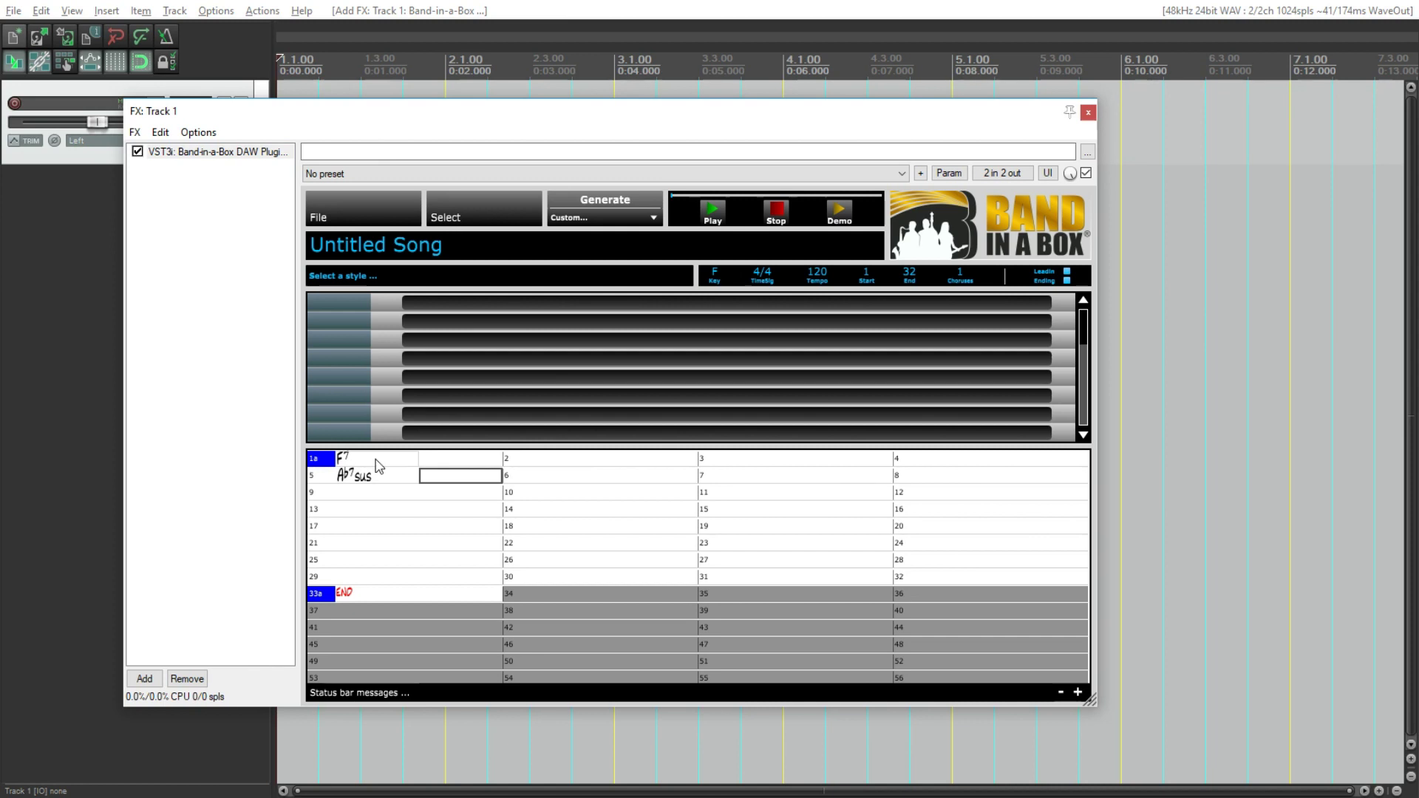
# Enter the chord Bb7 on the first beat of bar 7.
pyautogui.press('Right')
pyautogui.press('Right')
pyautogui.press('Right')
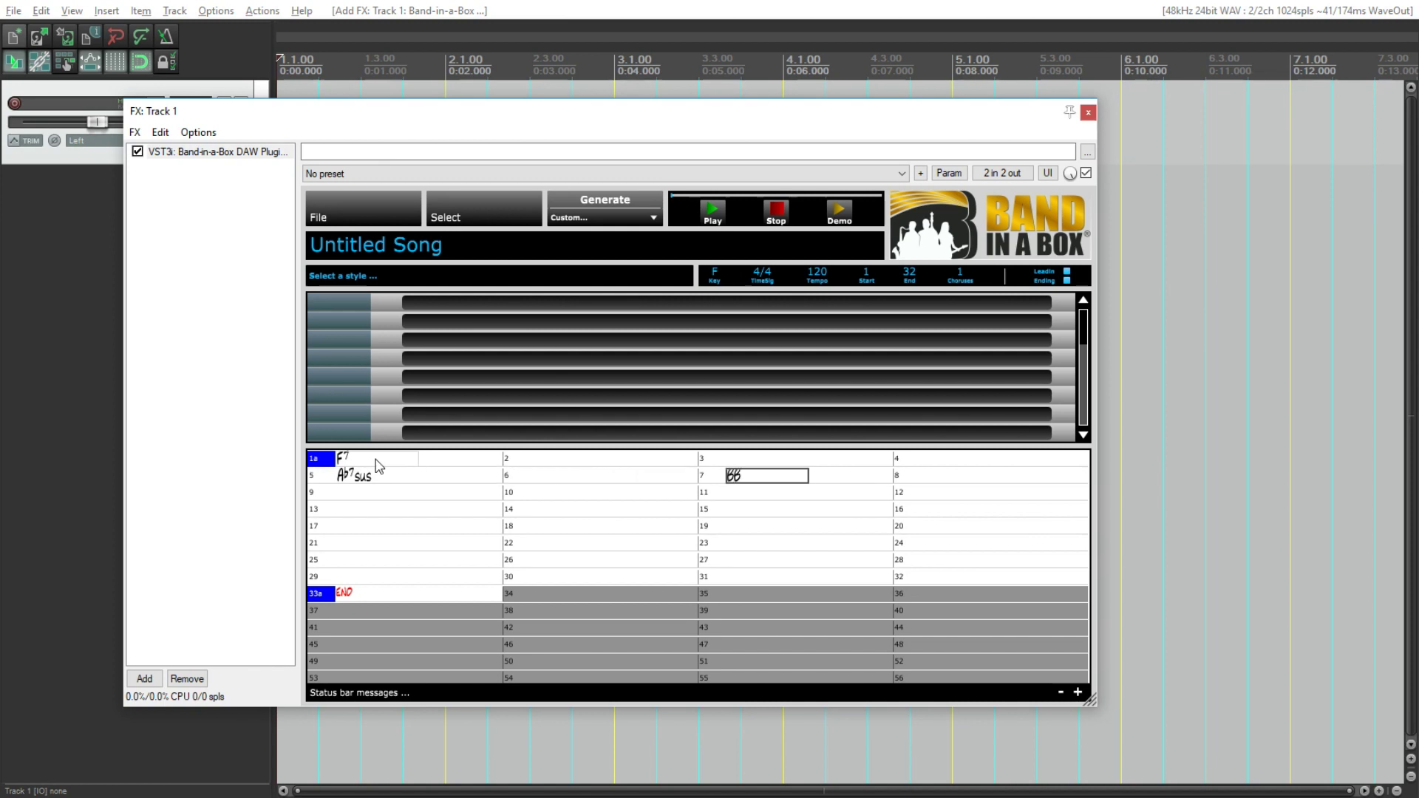
pyautogui.write('Bb7')
pyautogui.press('Return')
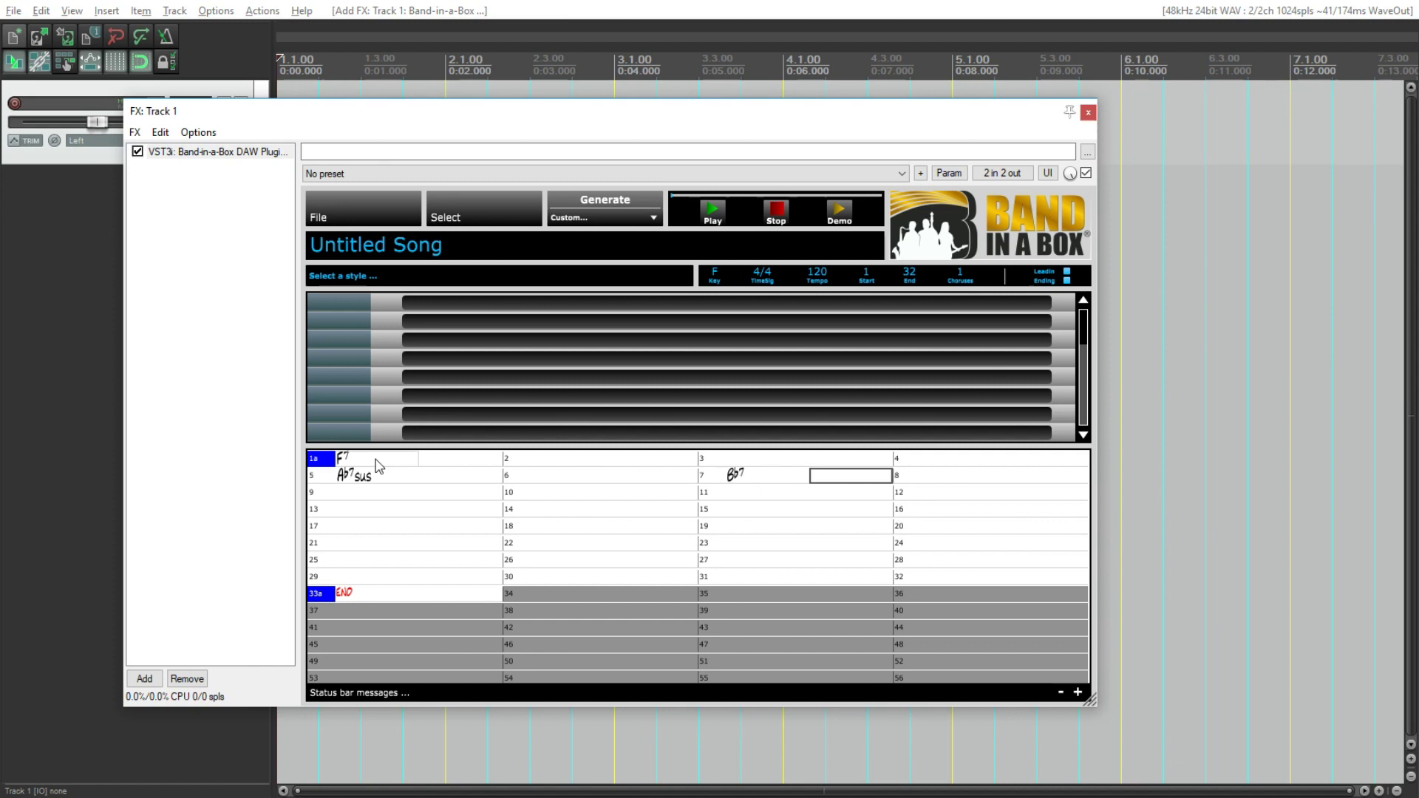
# Copy the first 8 bars of chords to bar 9 with the K8 chord-sheet shortcut.
pyautogui.press('Right')
pyautogui.press('Right')
pyautogui.press('Right')
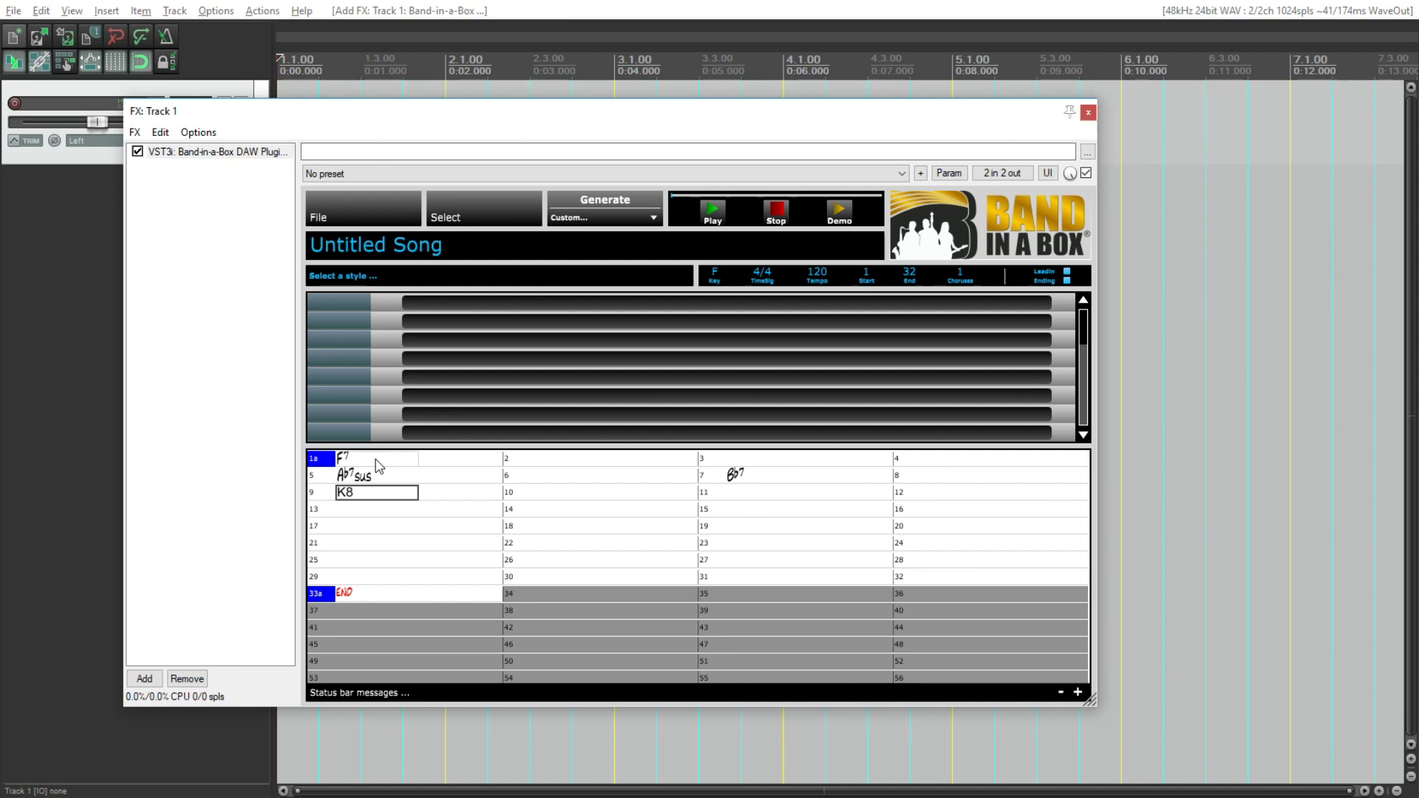
pyautogui.press('Return')
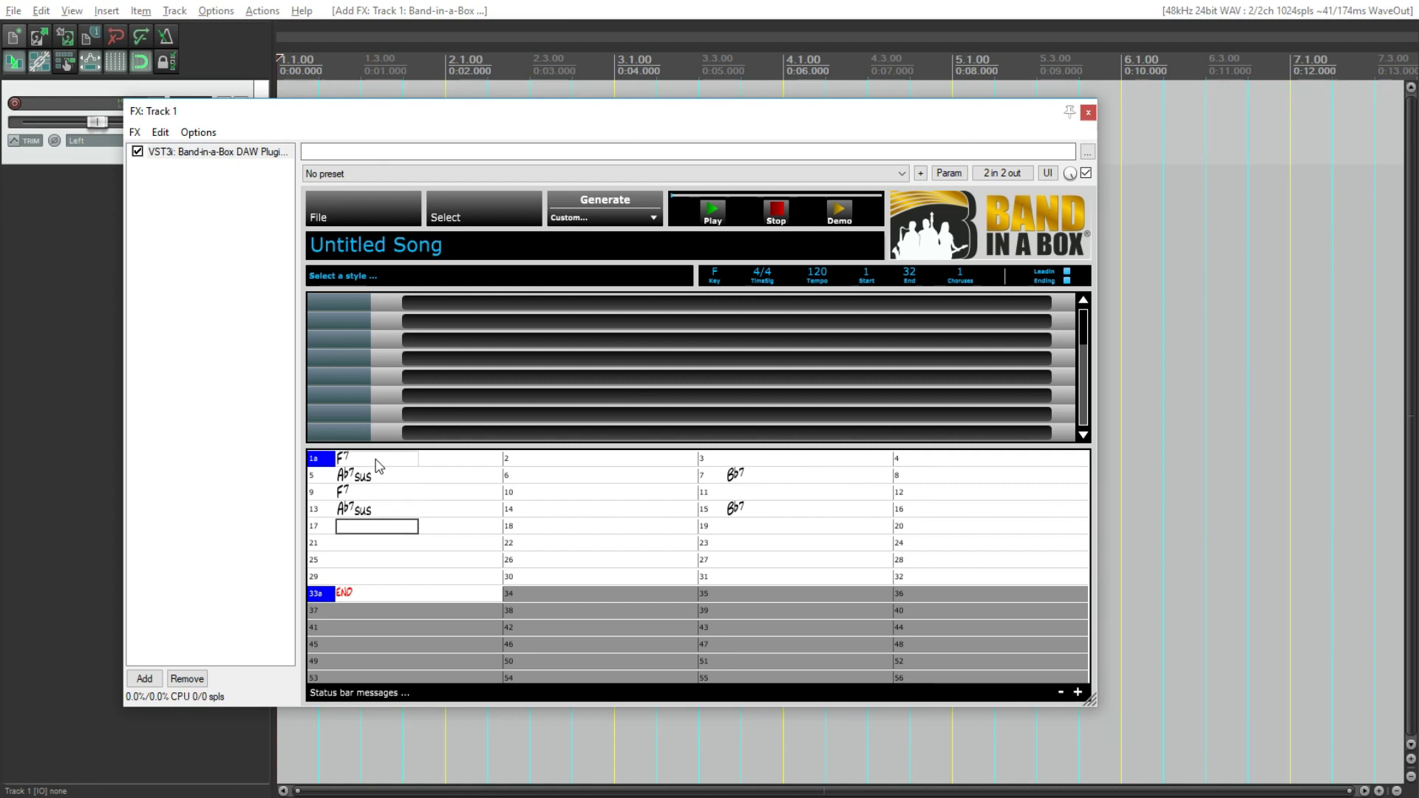
# Add an "a" part marker at bar 9 and a "b" part marker at bar 17.
pyautogui.click(319, 493)
pyautogui.moveTo(929, 477); pyautogui.dragTo(1051, 480)
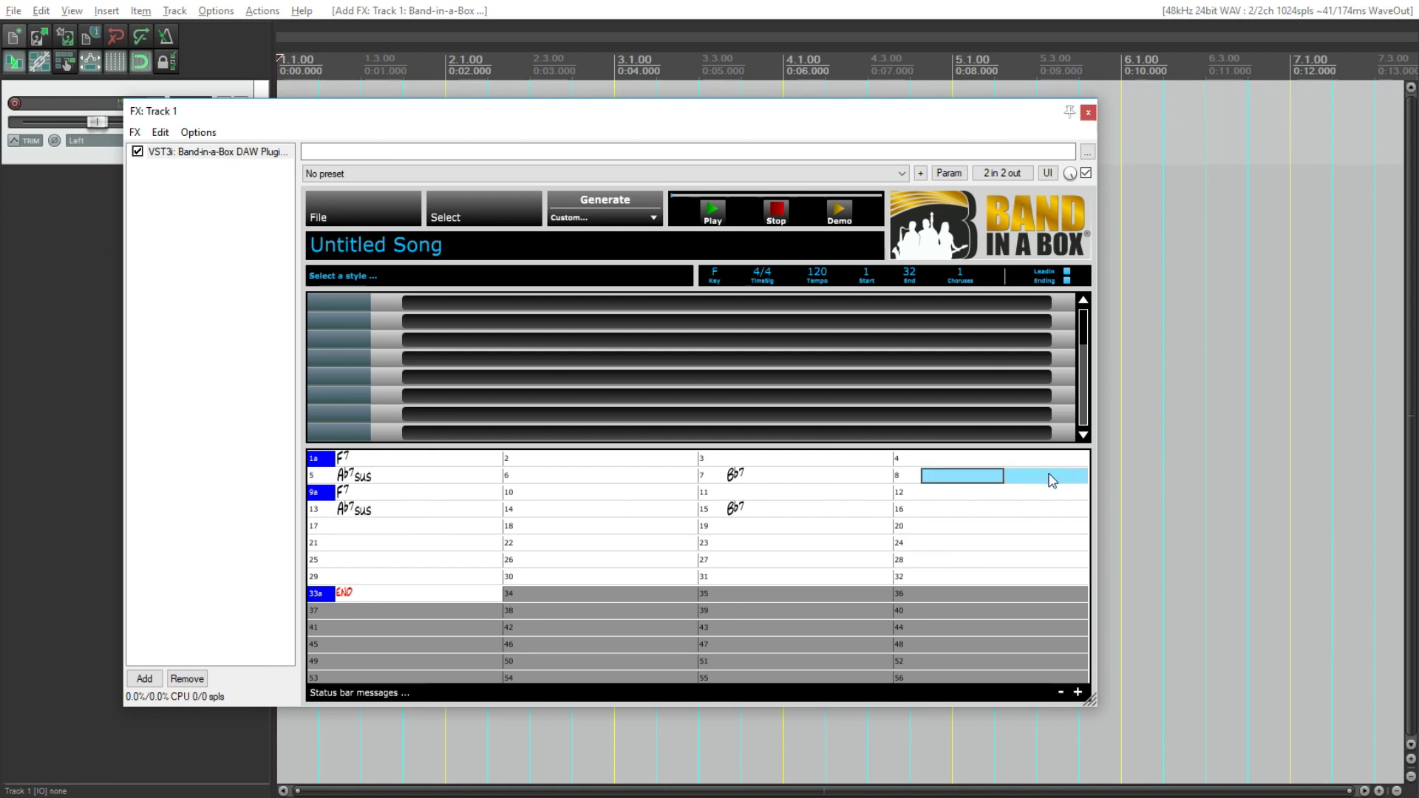
pyautogui.click(345, 528)
pyautogui.click(321, 528)
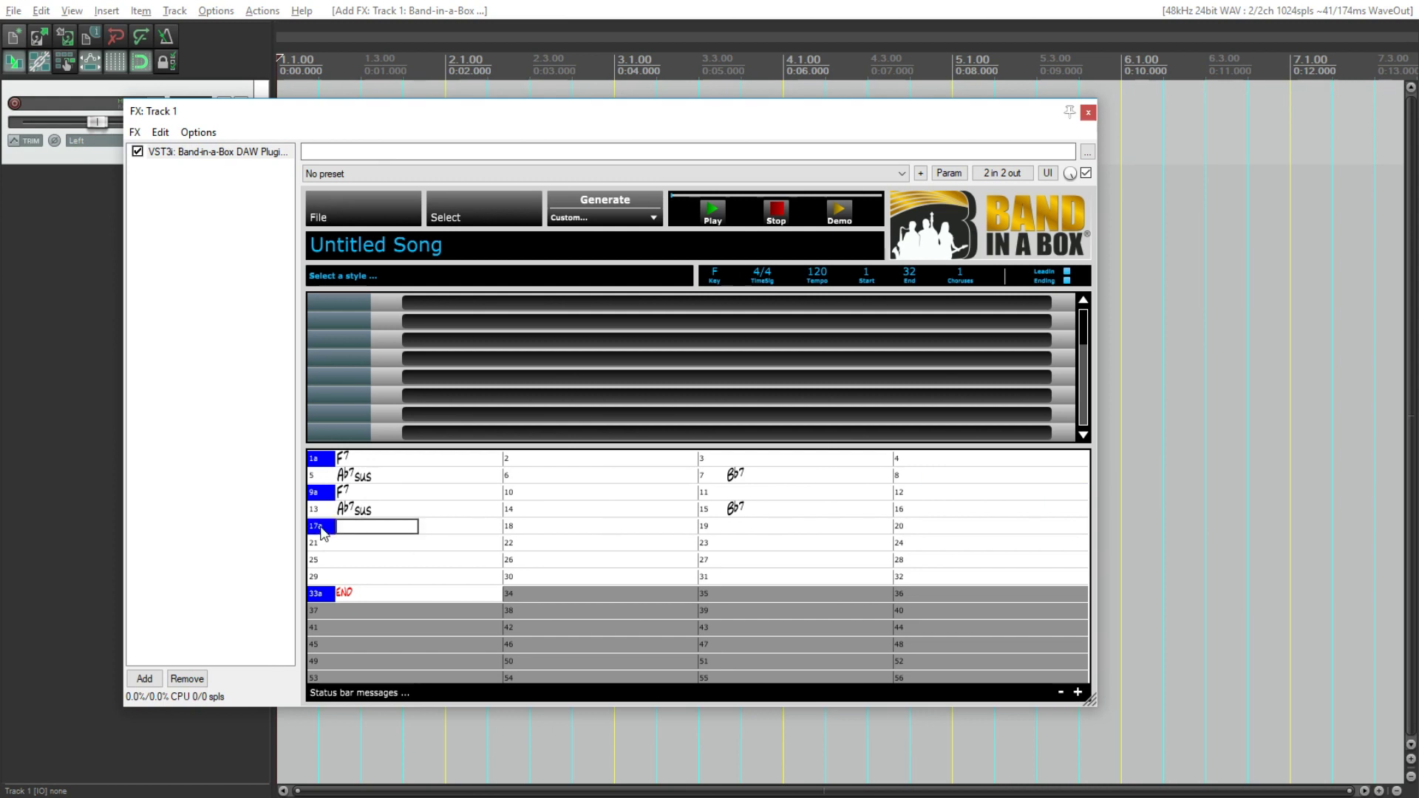
pyautogui.click(328, 532)
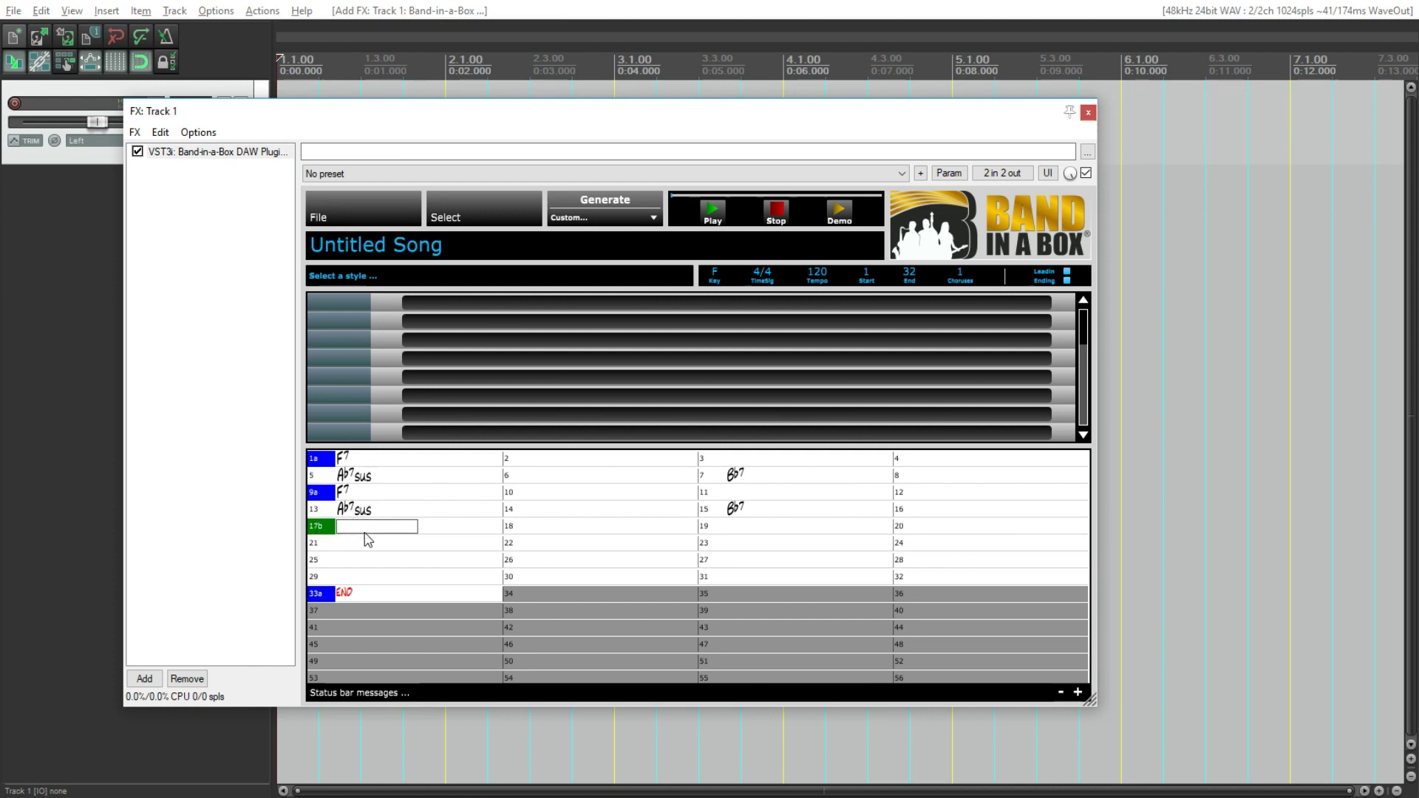
# Enter the chord Gm in bar 17 and Cm in bar 19.
pyautogui.write('Gm')
pyautogui.press('Return')
pyautogui.press('Return')
pyautogui.press('Return')
pyautogui.press('Return')
pyautogui.write('Cm')
pyautogui.press('Return')
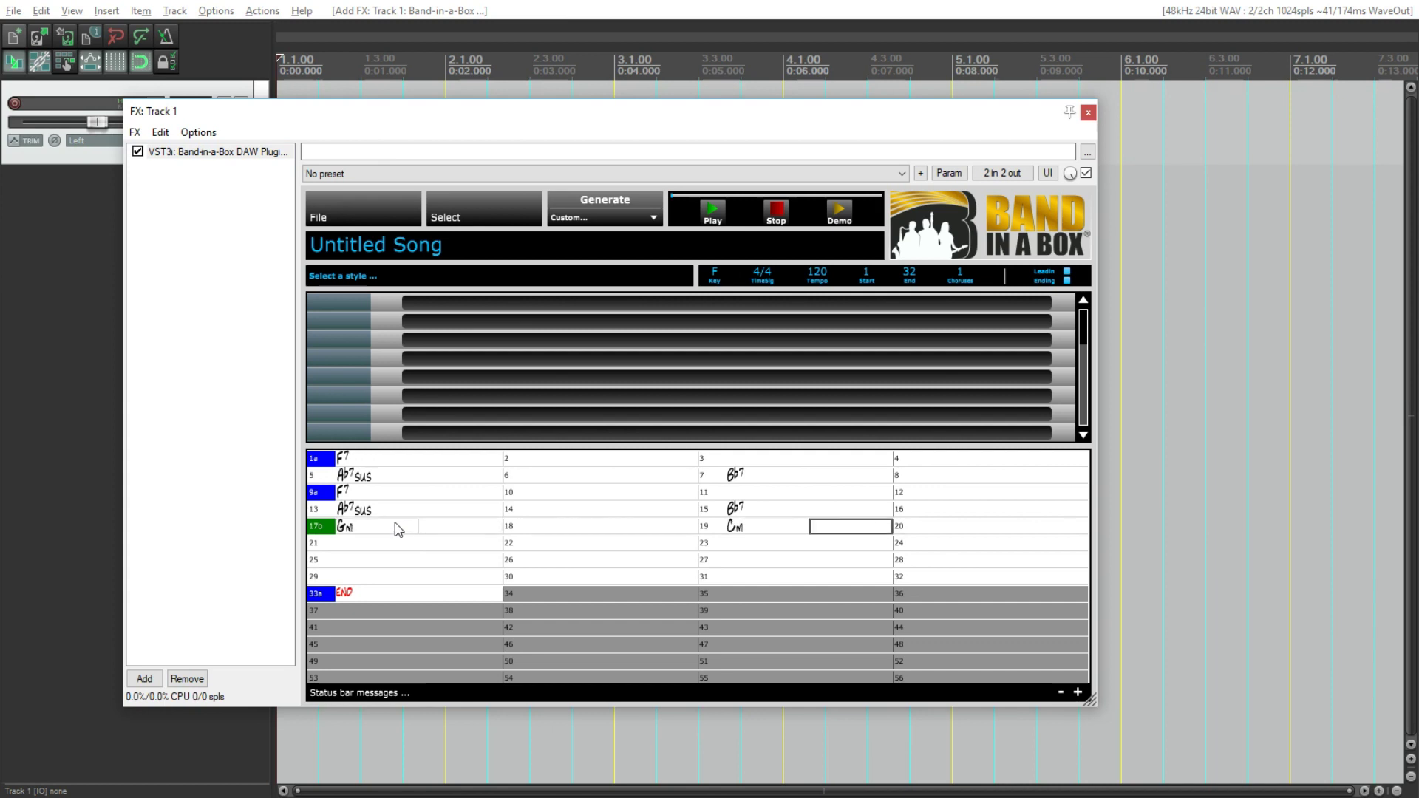
# Enter the chord Gm in bar 21 and C7 in bar 23.
pyautogui.press('Return')
pyautogui.press('Return')
pyautogui.press('Return')
pyautogui.write('Gm')
pyautogui.press('Return')
pyautogui.press('Return')
pyautogui.press('Return')
pyautogui.press('Return')
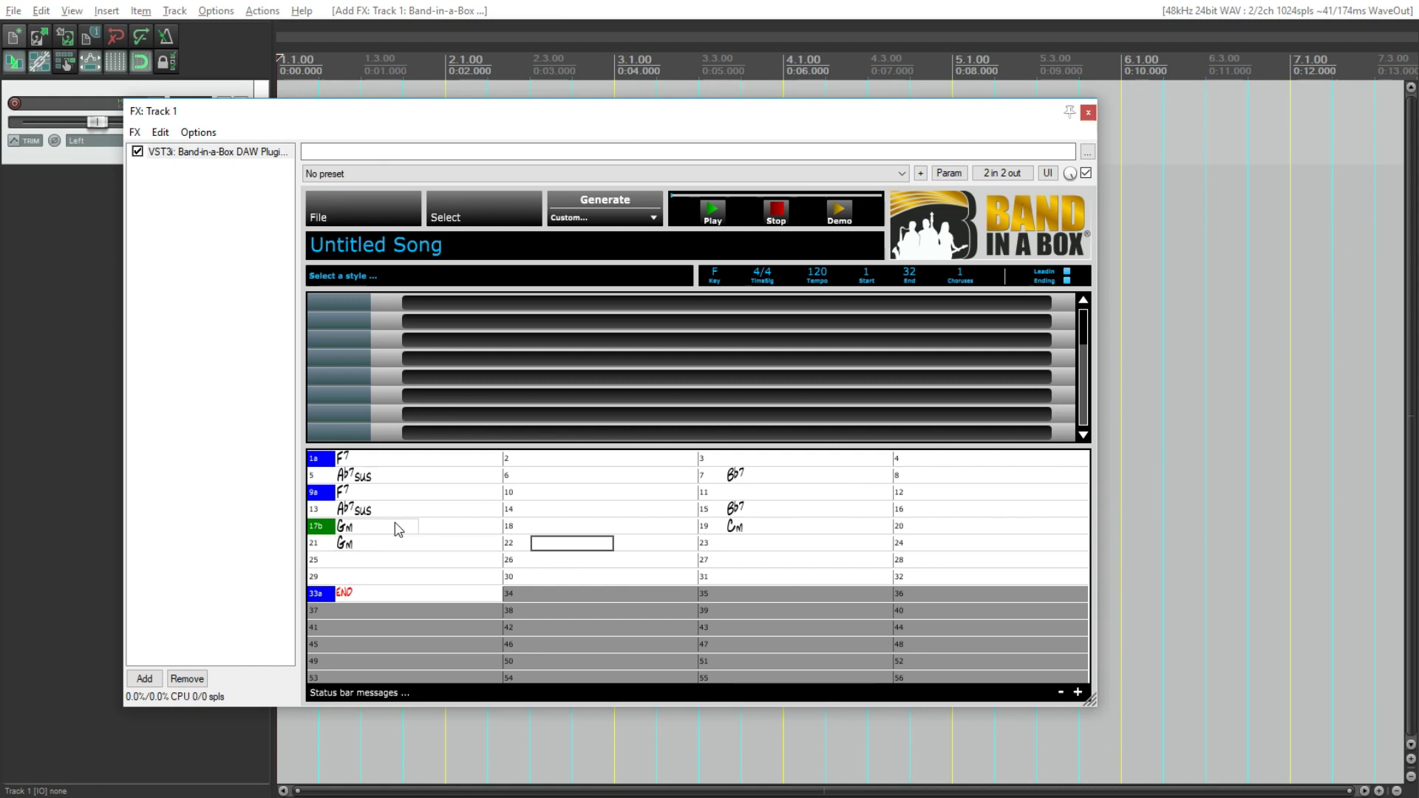
pyautogui.write('C7')
pyautogui.press('Return')
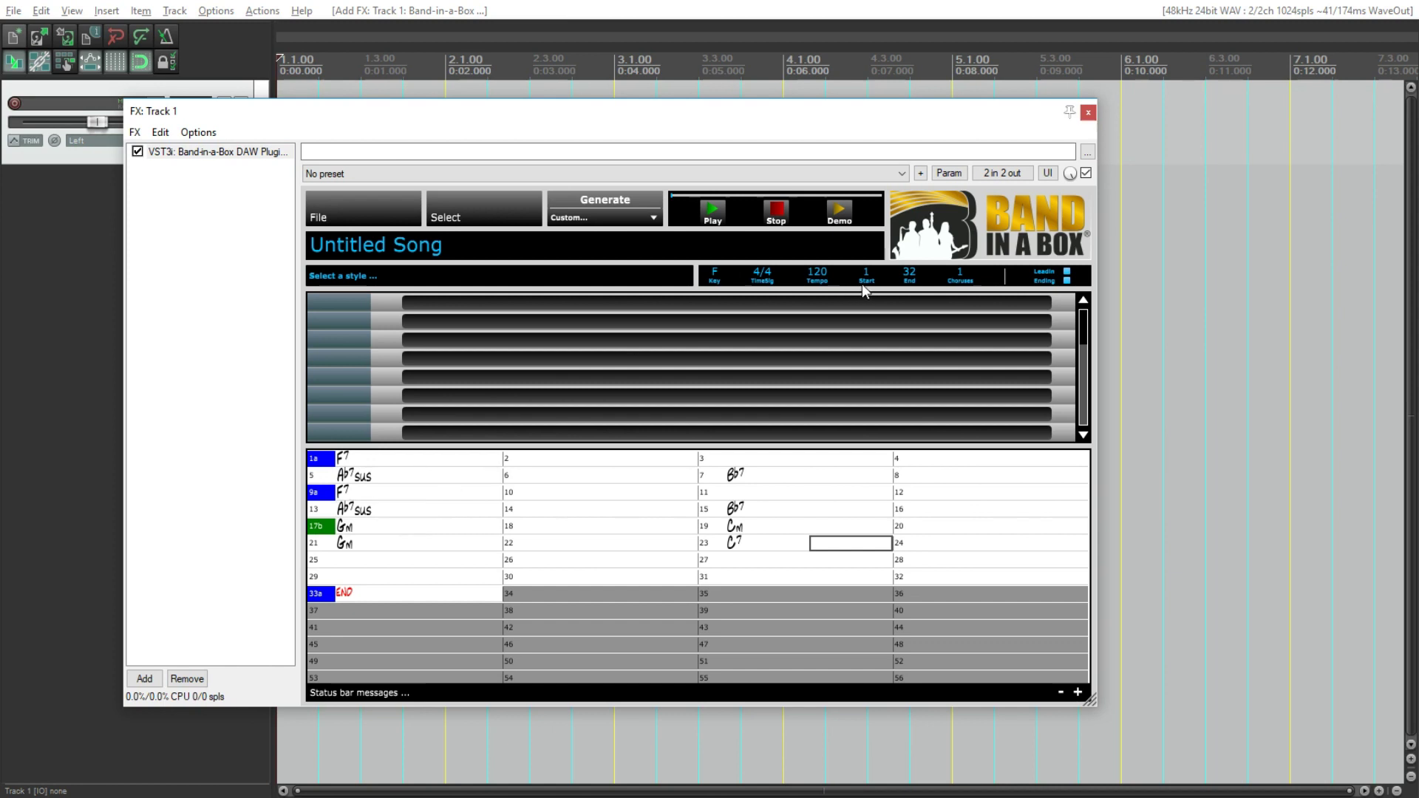
# Set the song's last bar to 24 and enter an F chord in bar 25 for the ending.
pyautogui.click(910, 274)
pyautogui.write('24')
pyautogui.press('Return')
pyautogui.click(376, 560)
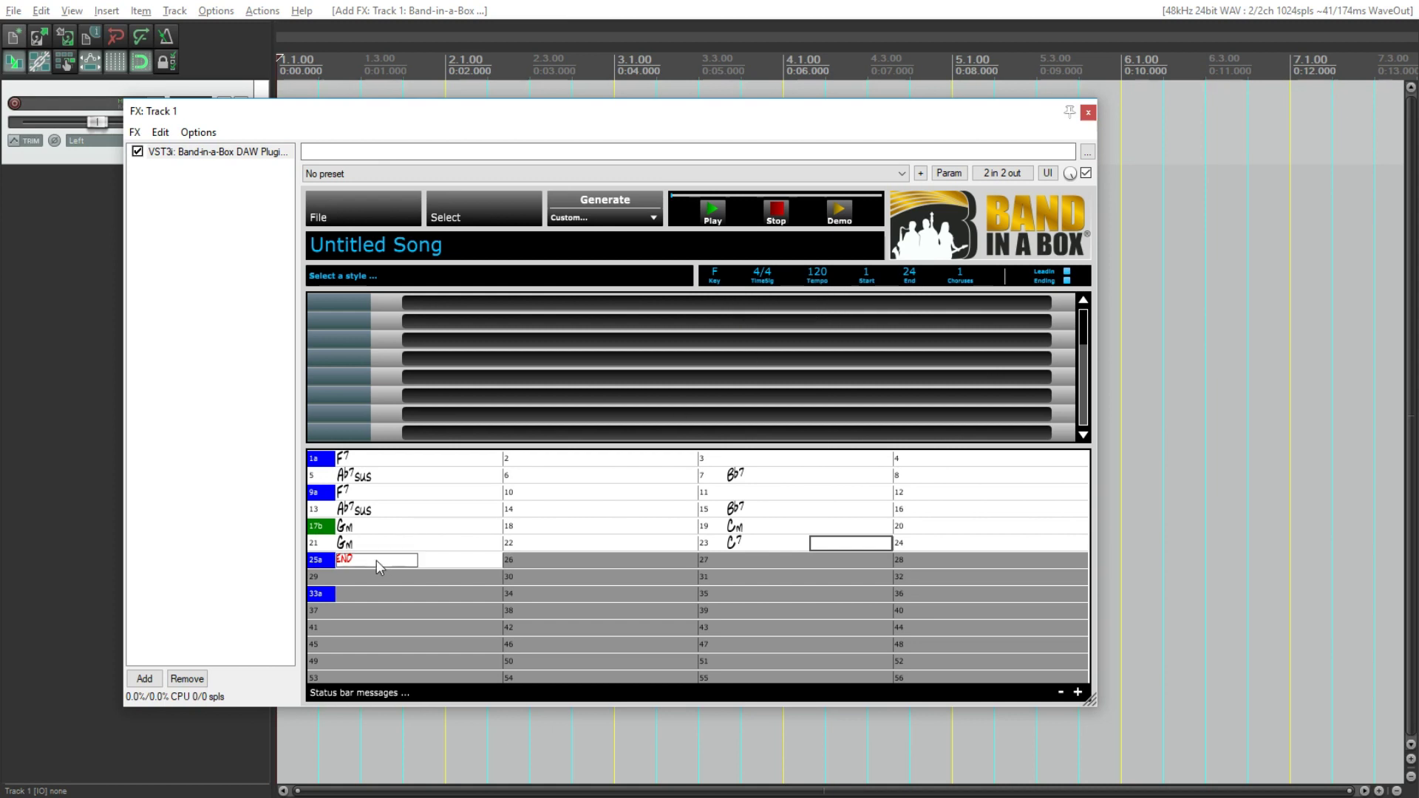
pyautogui.write('F')
pyautogui.press('Return')
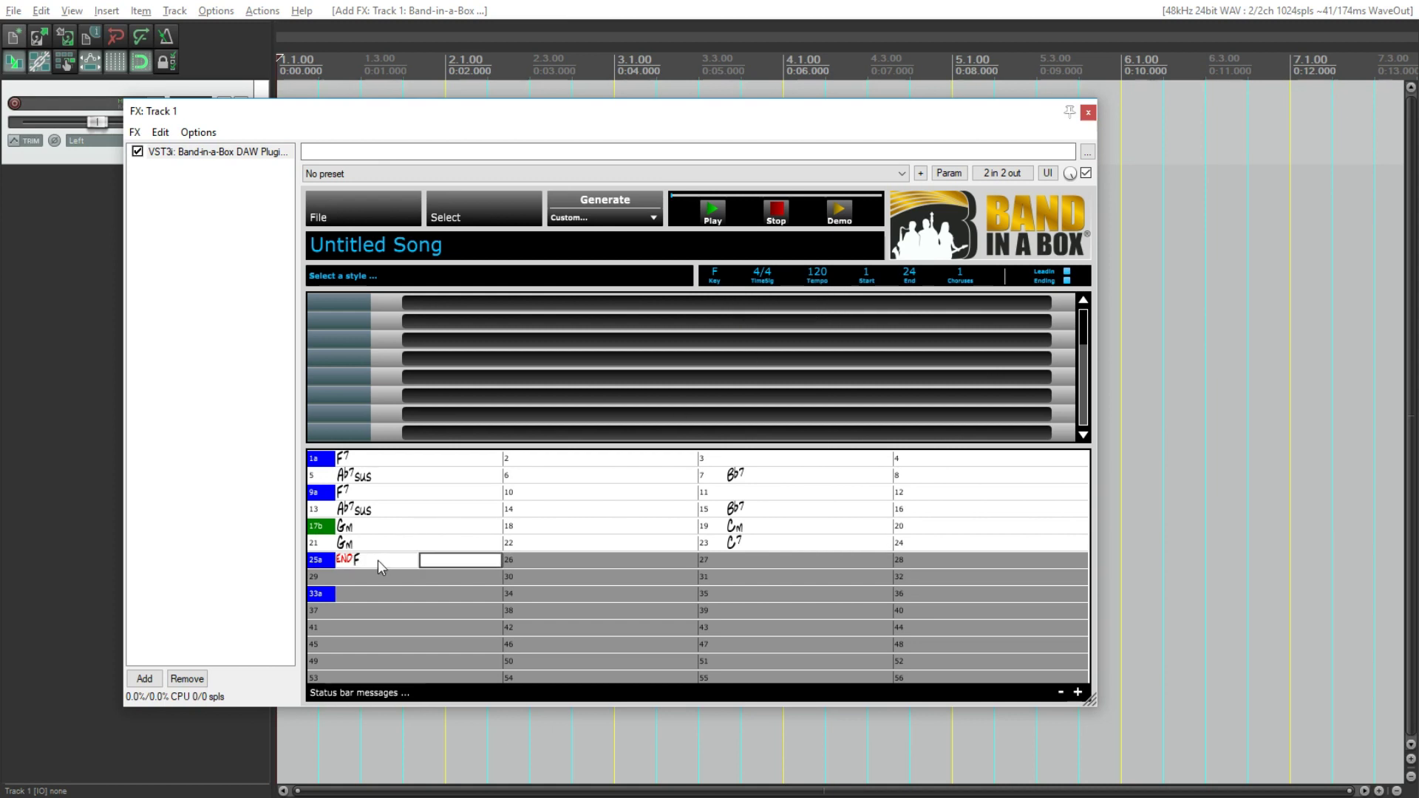
# Set the number of choruses to 4.
pyautogui.click(960, 272)
pyautogui.press('Return')
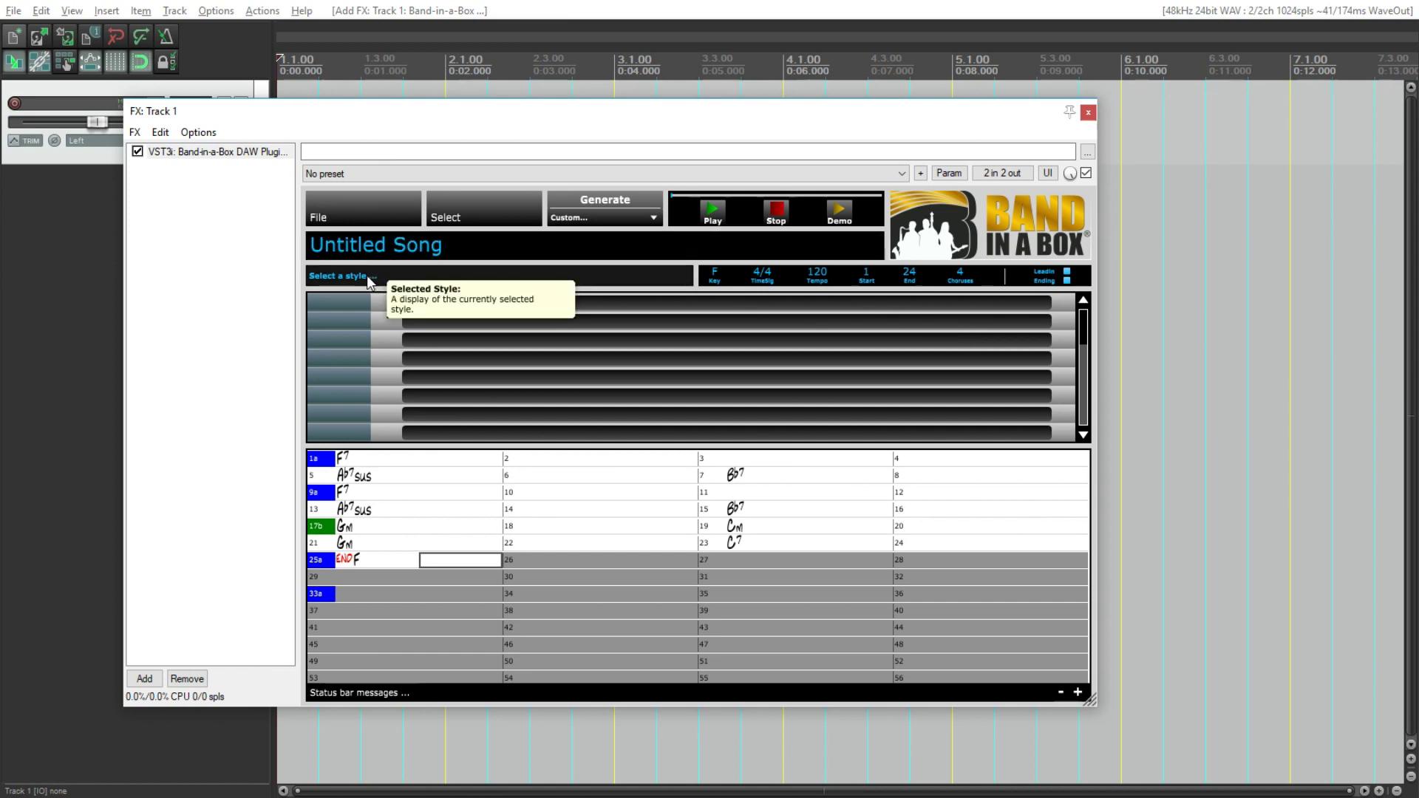
# Open the StylePicker and filter the styles by the EVERYTHING JAZZ category.
pyautogui.click(455, 220)
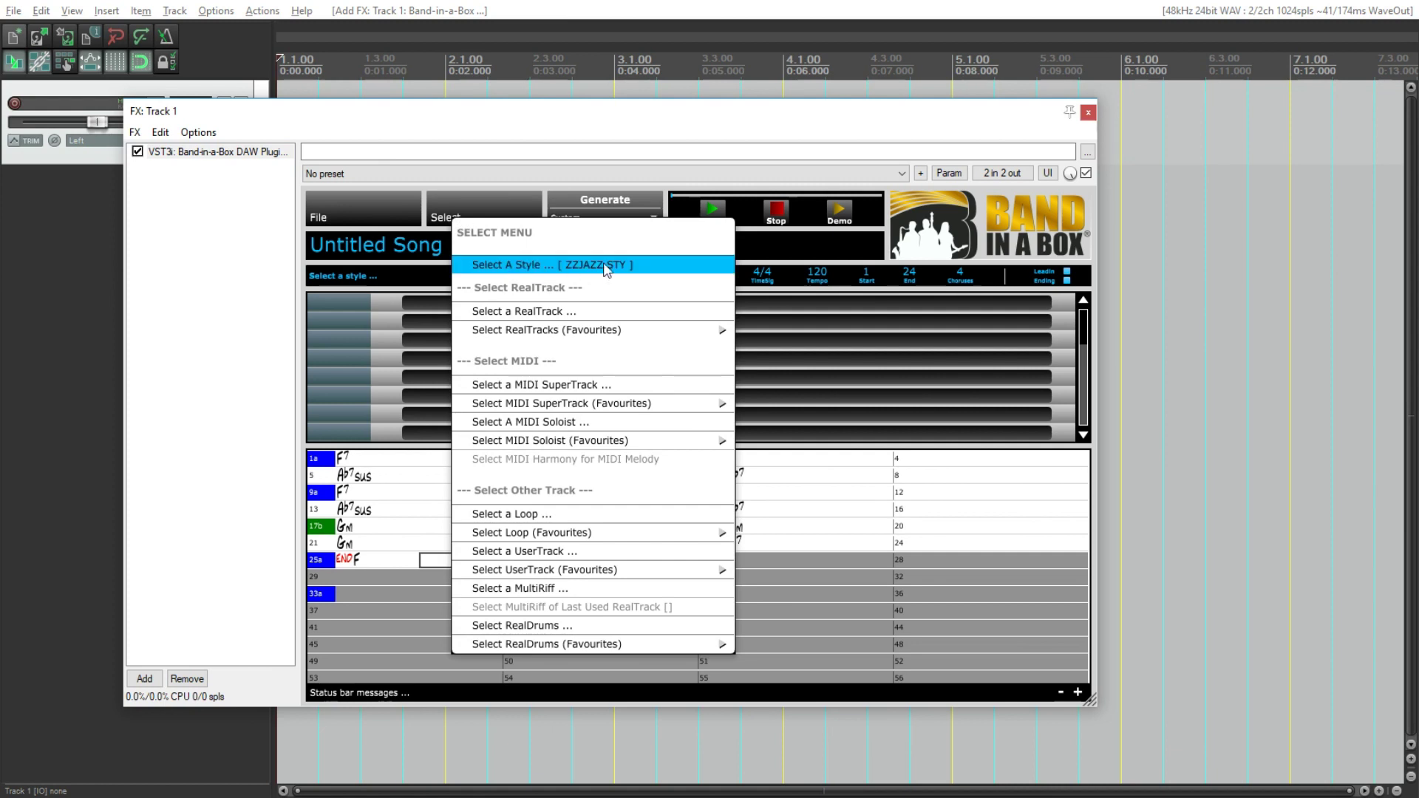
pyautogui.click(632, 266)
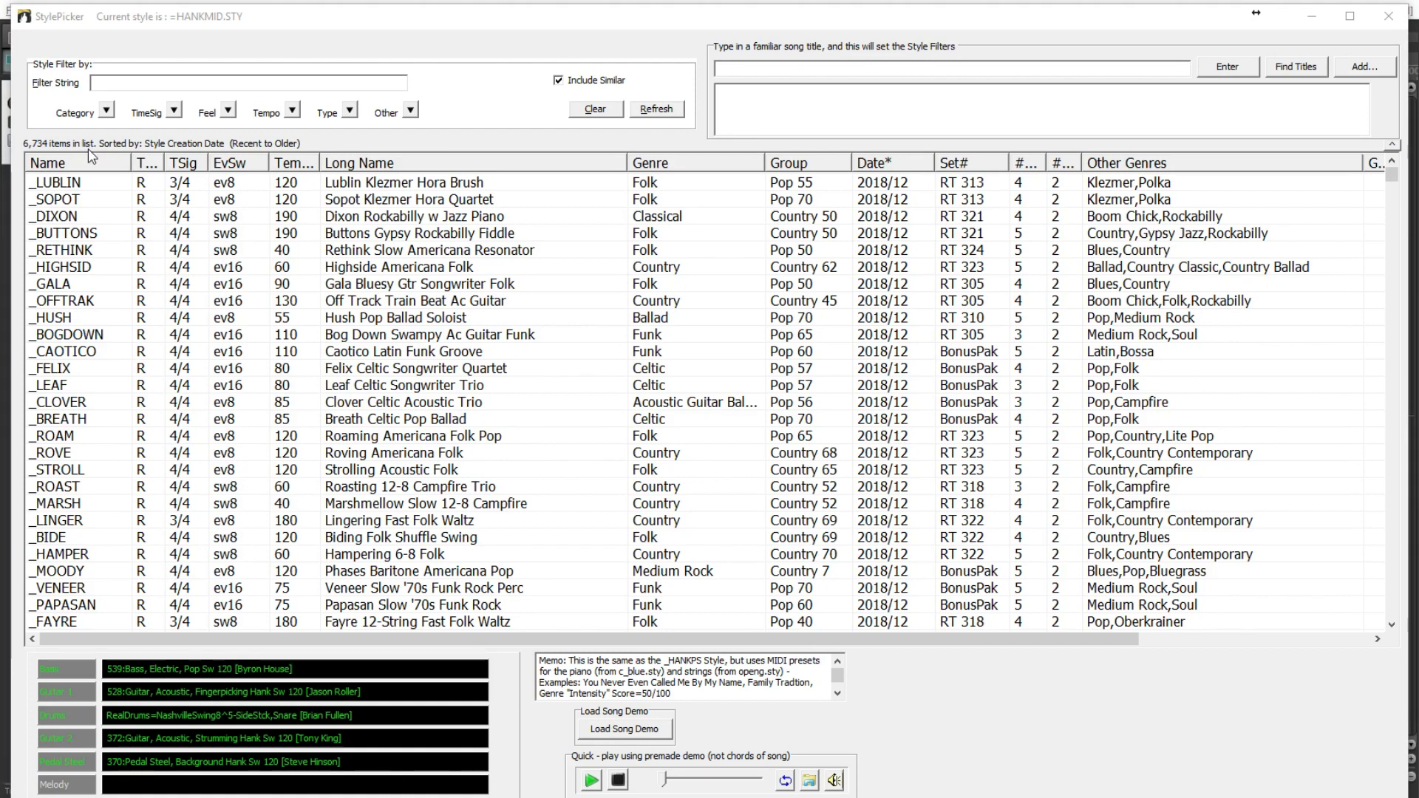
pyautogui.click(108, 112)
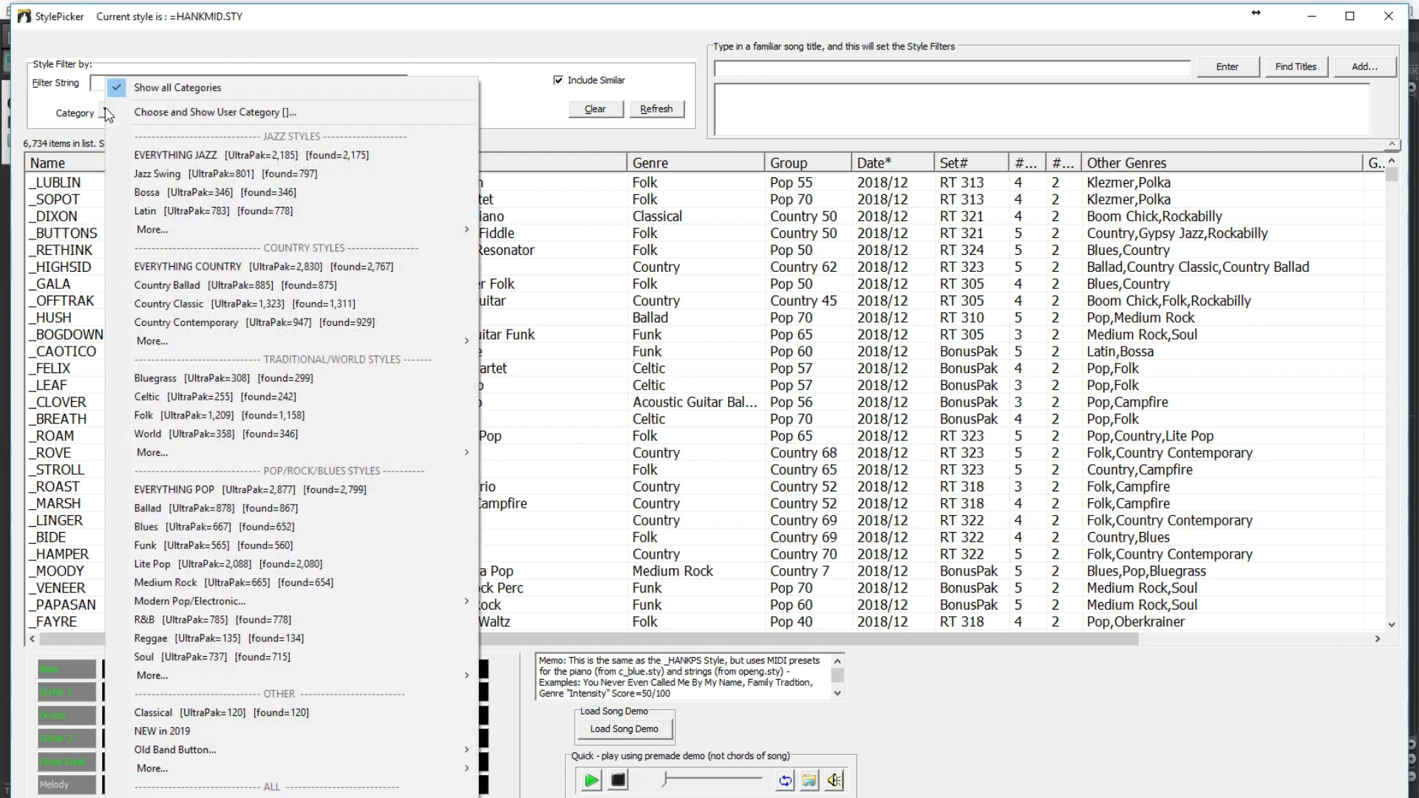
pyautogui.click(177, 156)
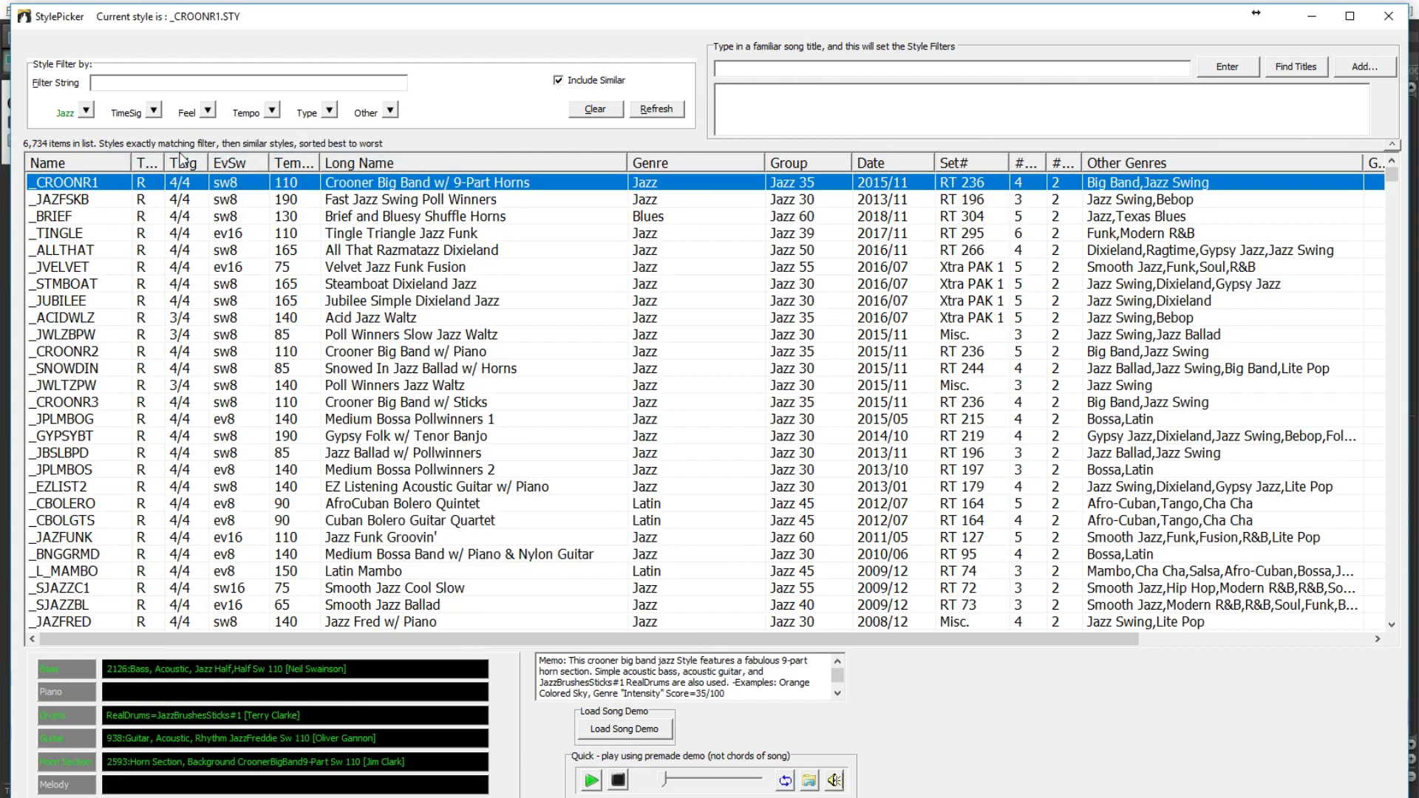
# Audition the styles Crooner Big Band w/ 9-Part Horns, Poll Winners Jazz Waltz, AfroCuban Bolero Quintet and Medium Bossa Pollwinners 2.
pyautogui.doubleClick(373, 191)
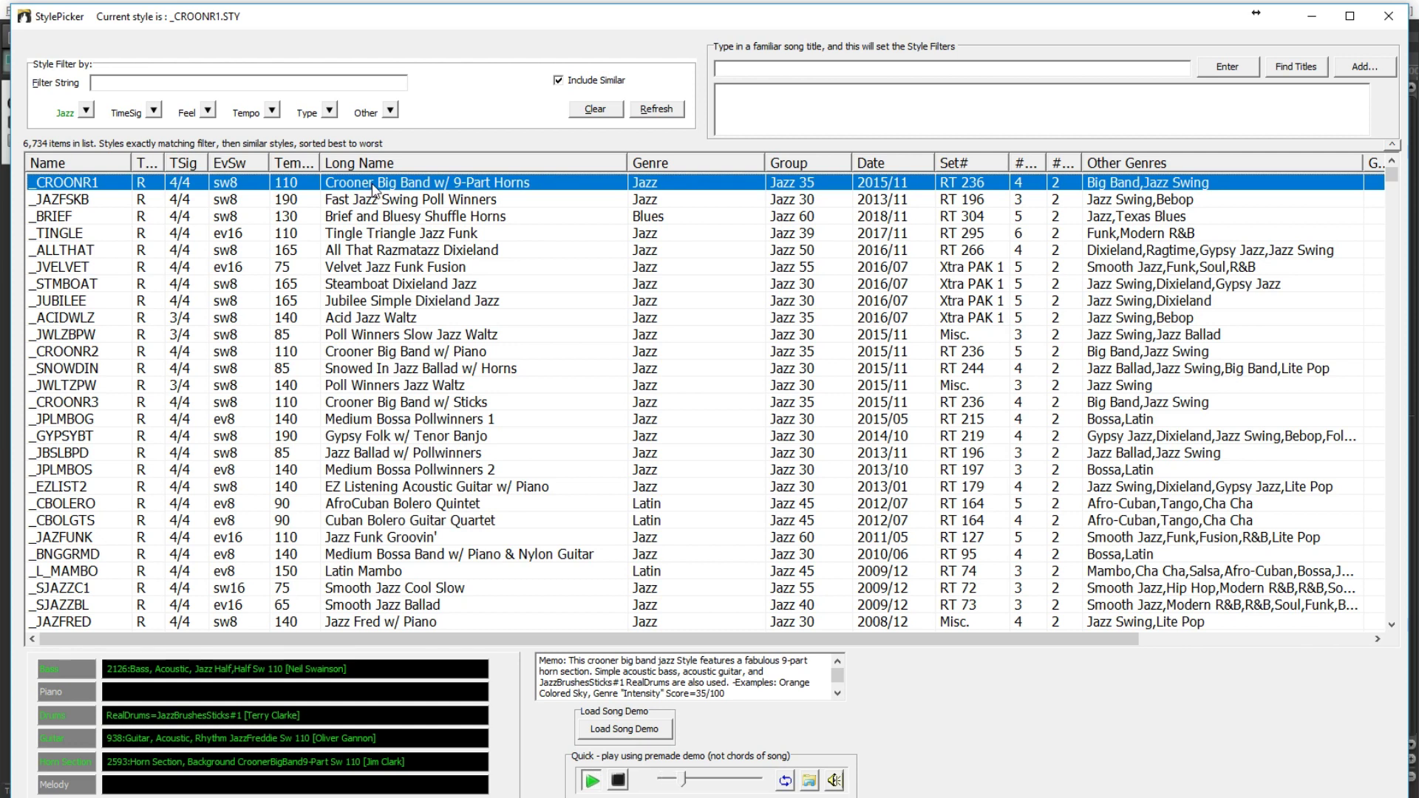
pyautogui.doubleClick(372, 390)
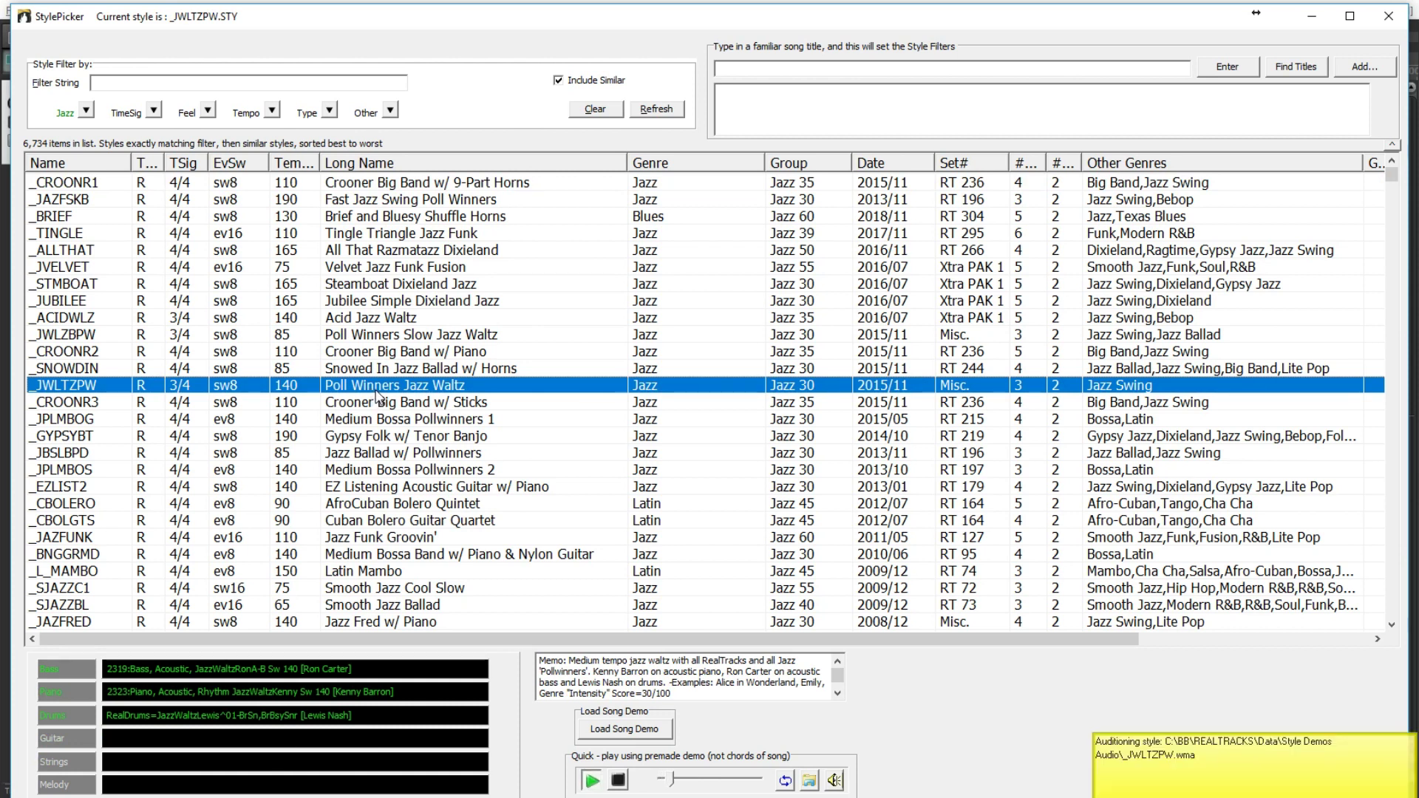
pyautogui.click(385, 505)
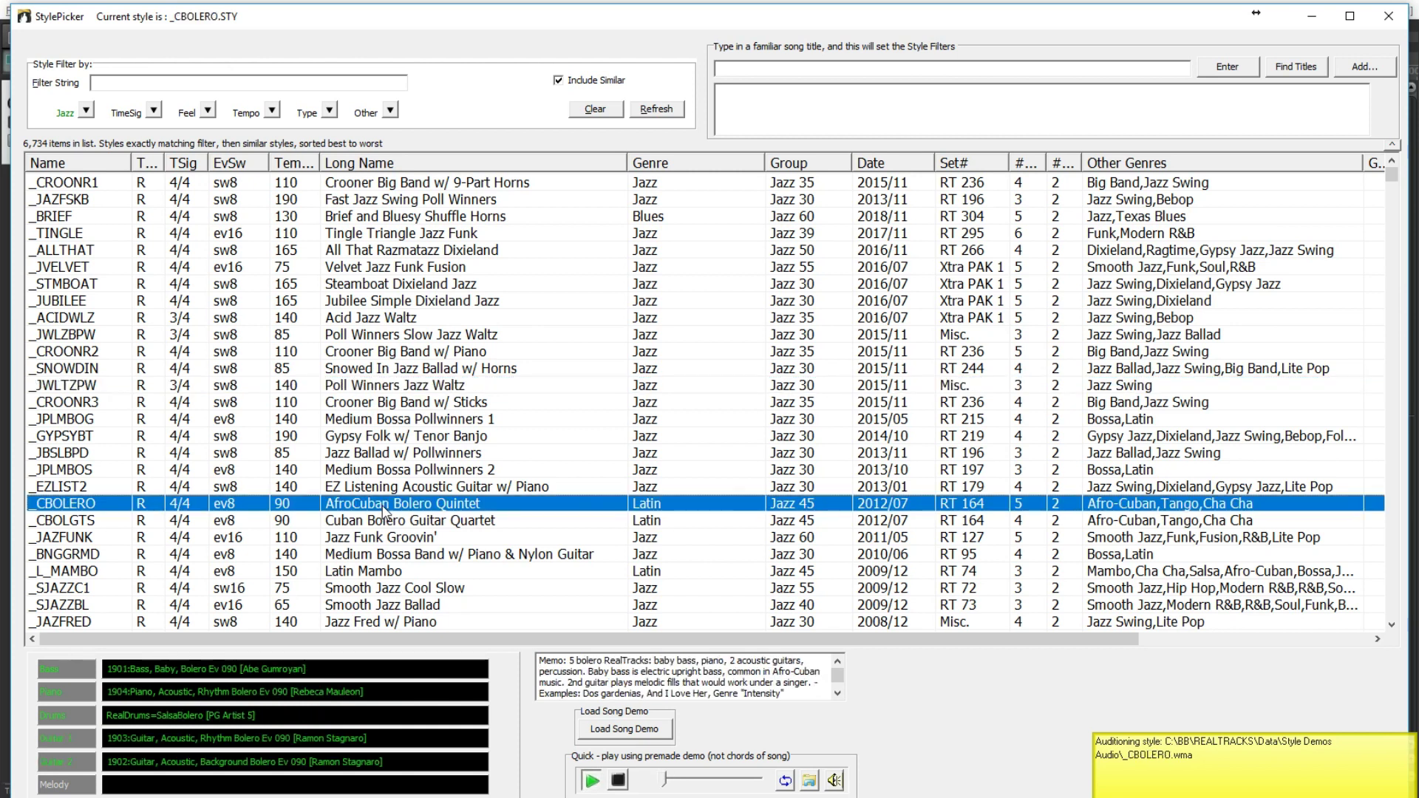
pyautogui.click(424, 471)
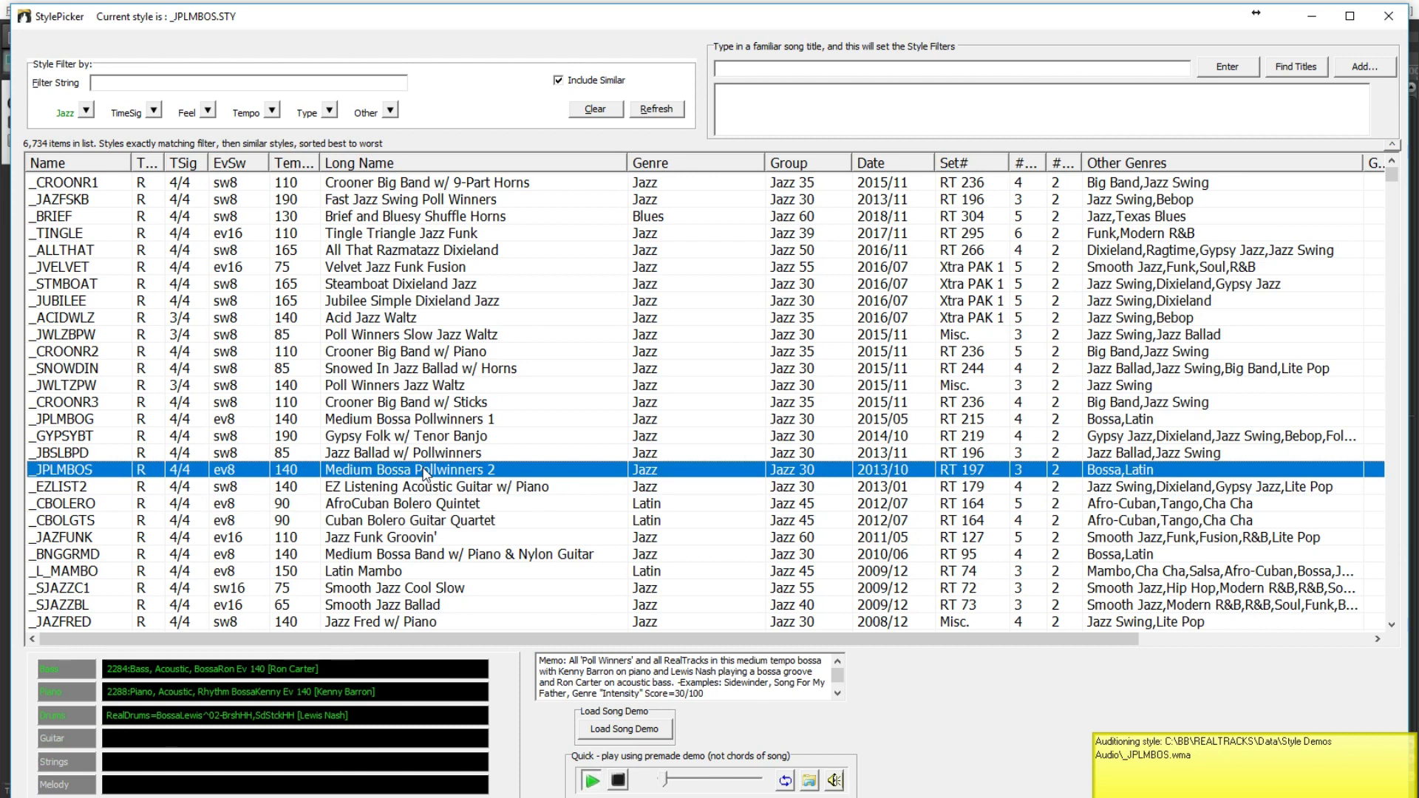
# Change the style category filter to Medium Rock.
pyautogui.click(87, 111)
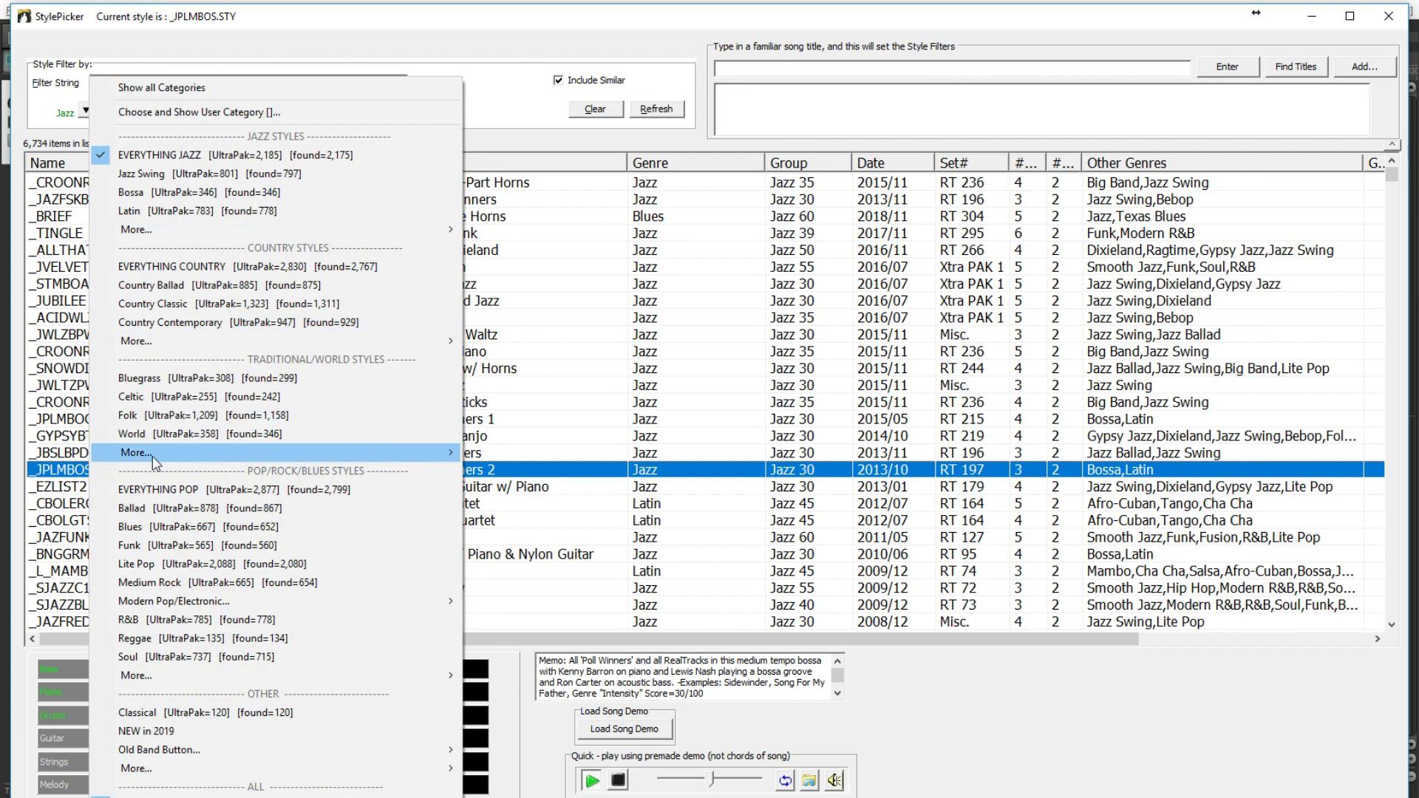
pyautogui.click(196, 583)
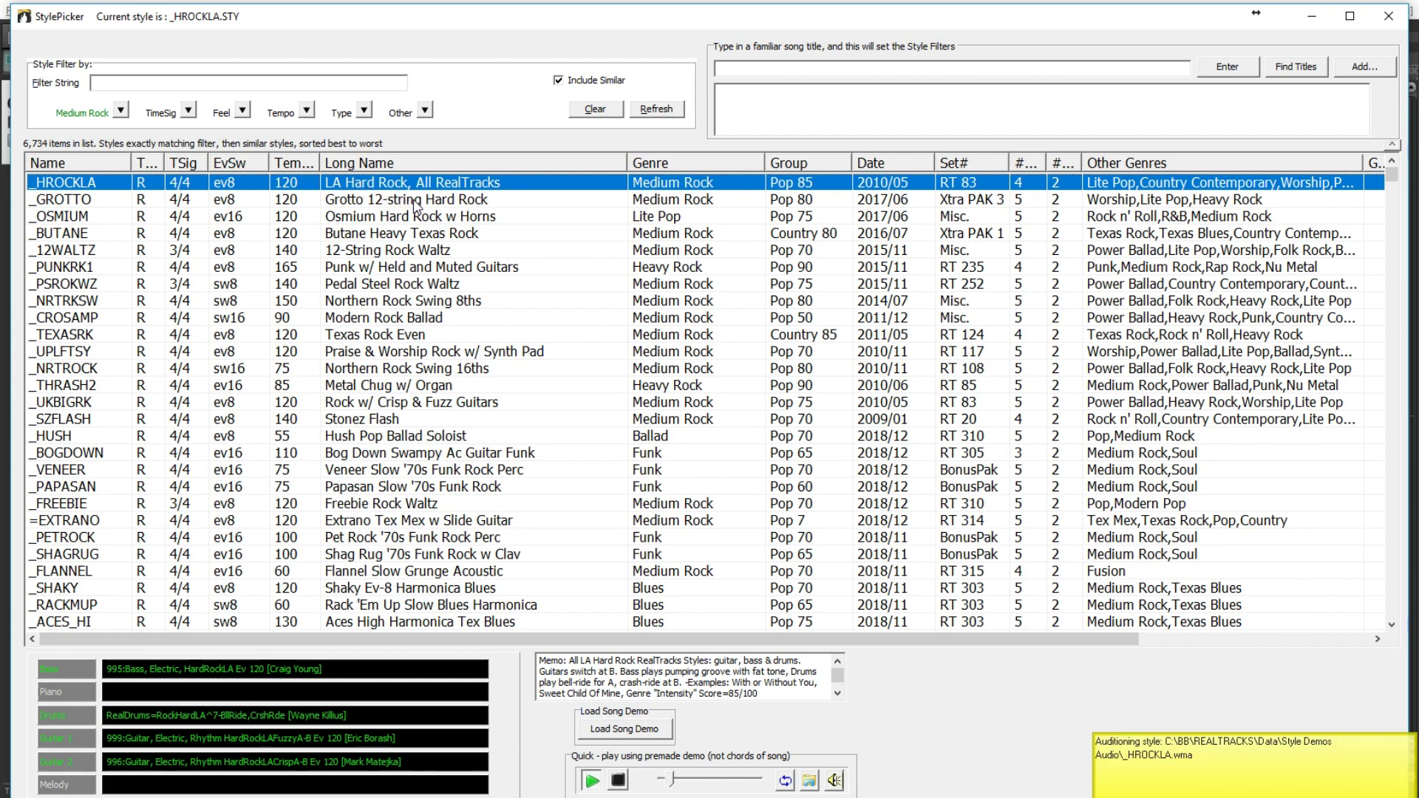
# Audition the Medium Rock styles Grotto 12-string Hard Rock, 12-String Rock Waltz and Texas Rock Even.
pyautogui.click(414, 201)
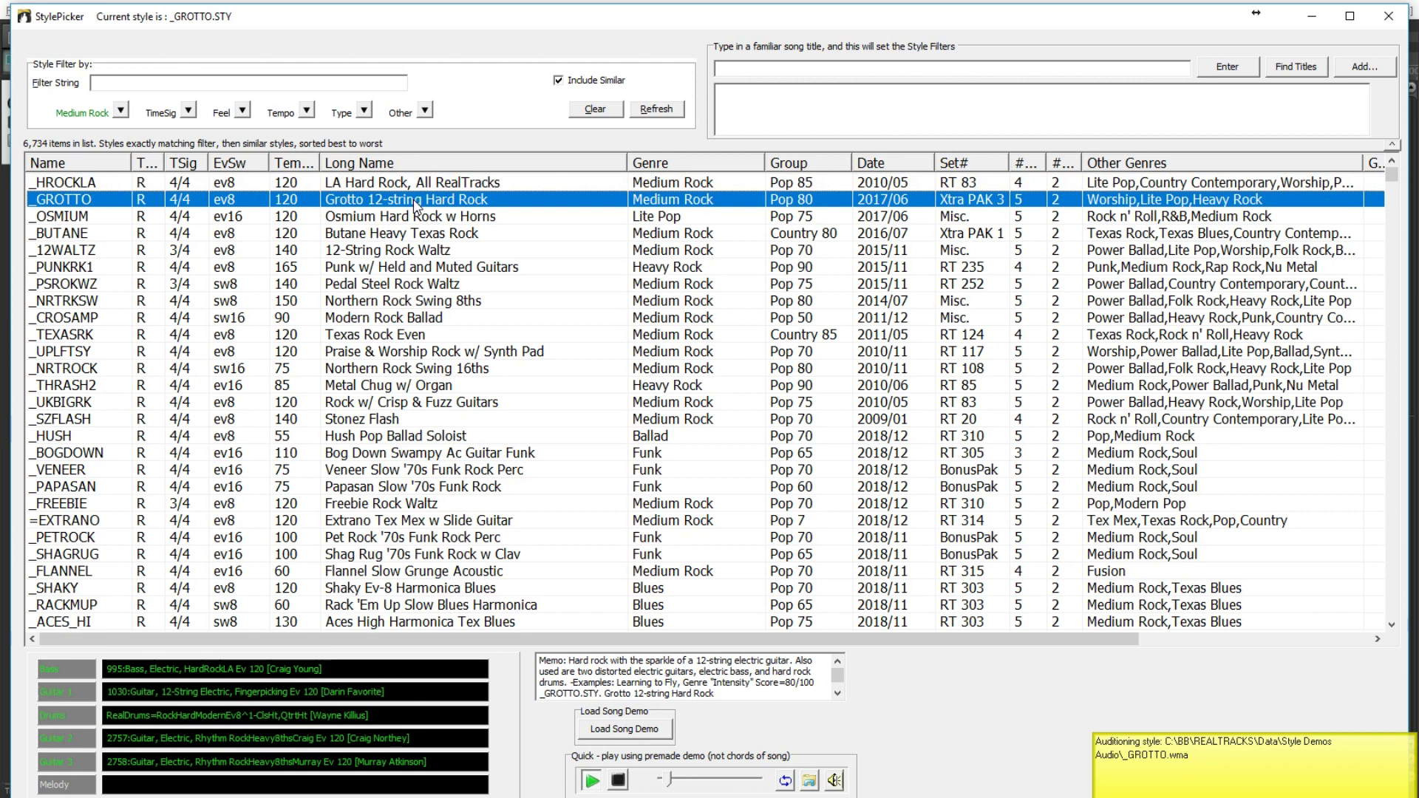
pyautogui.click(409, 252)
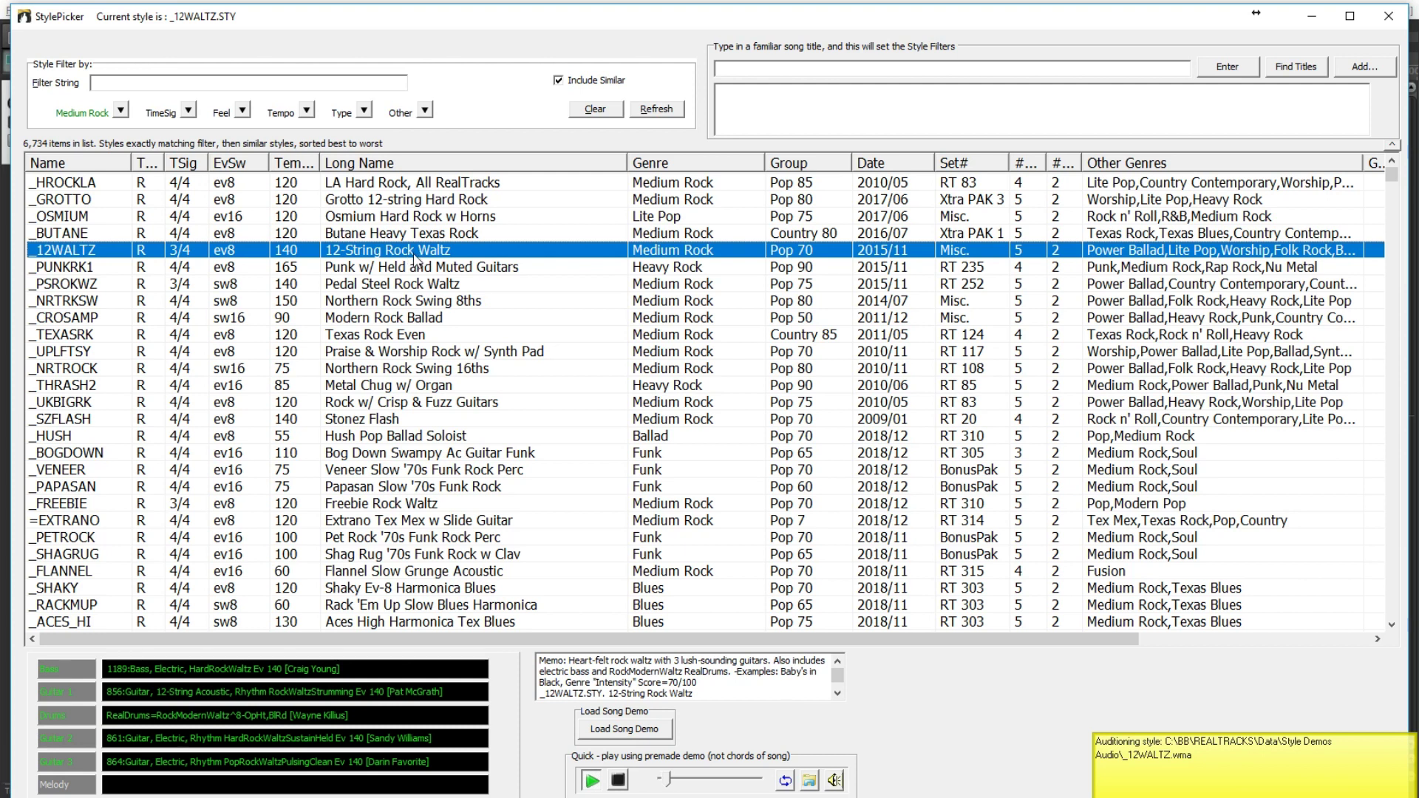
pyautogui.click(387, 337)
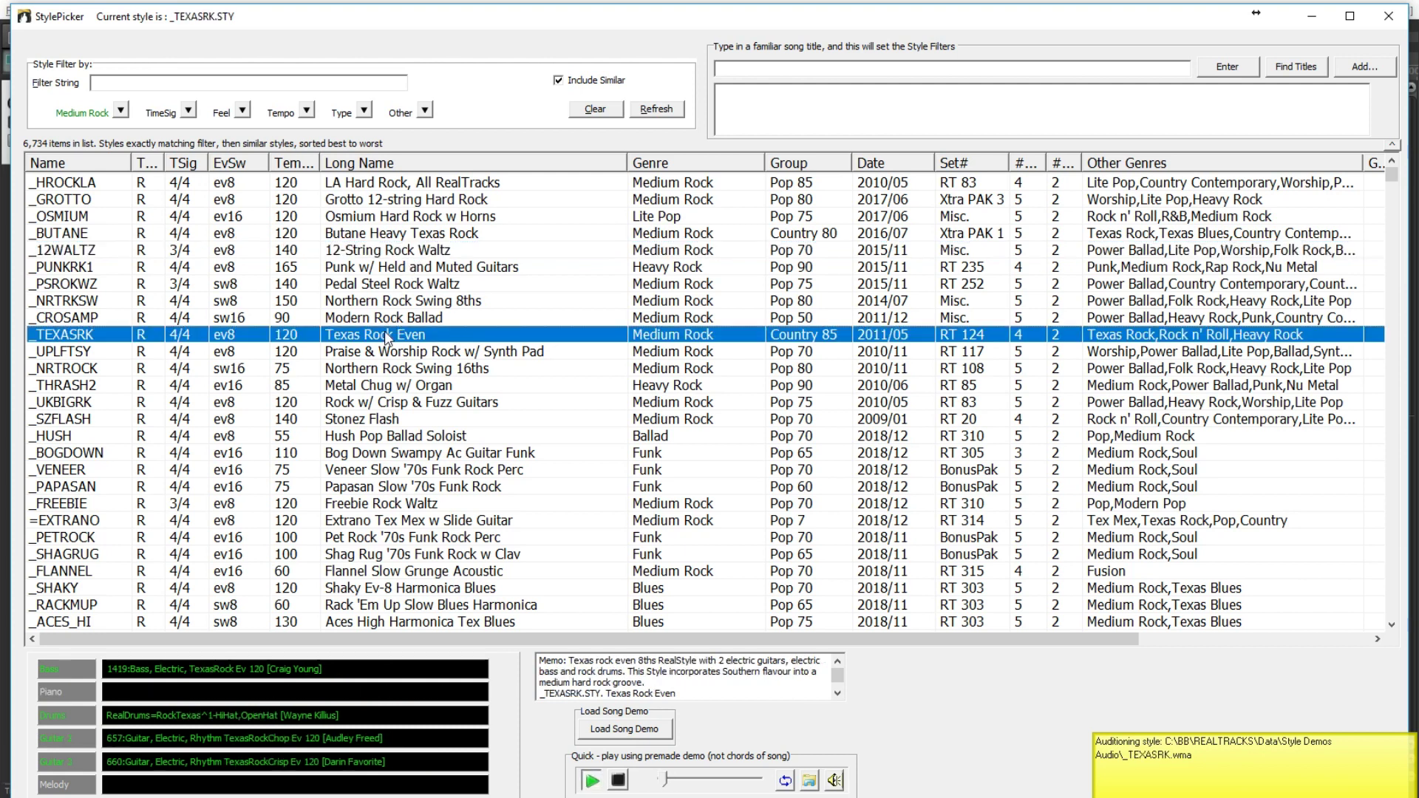
# Filter by EVERYTHING COUNTRY and audition Chicken Pickin Country, Songwriter Fingerstyle Duo, Lowside Americana Folk, Folk Crossover and Country Ballad w/ Baritone Guitar.
pyautogui.click(121, 112)
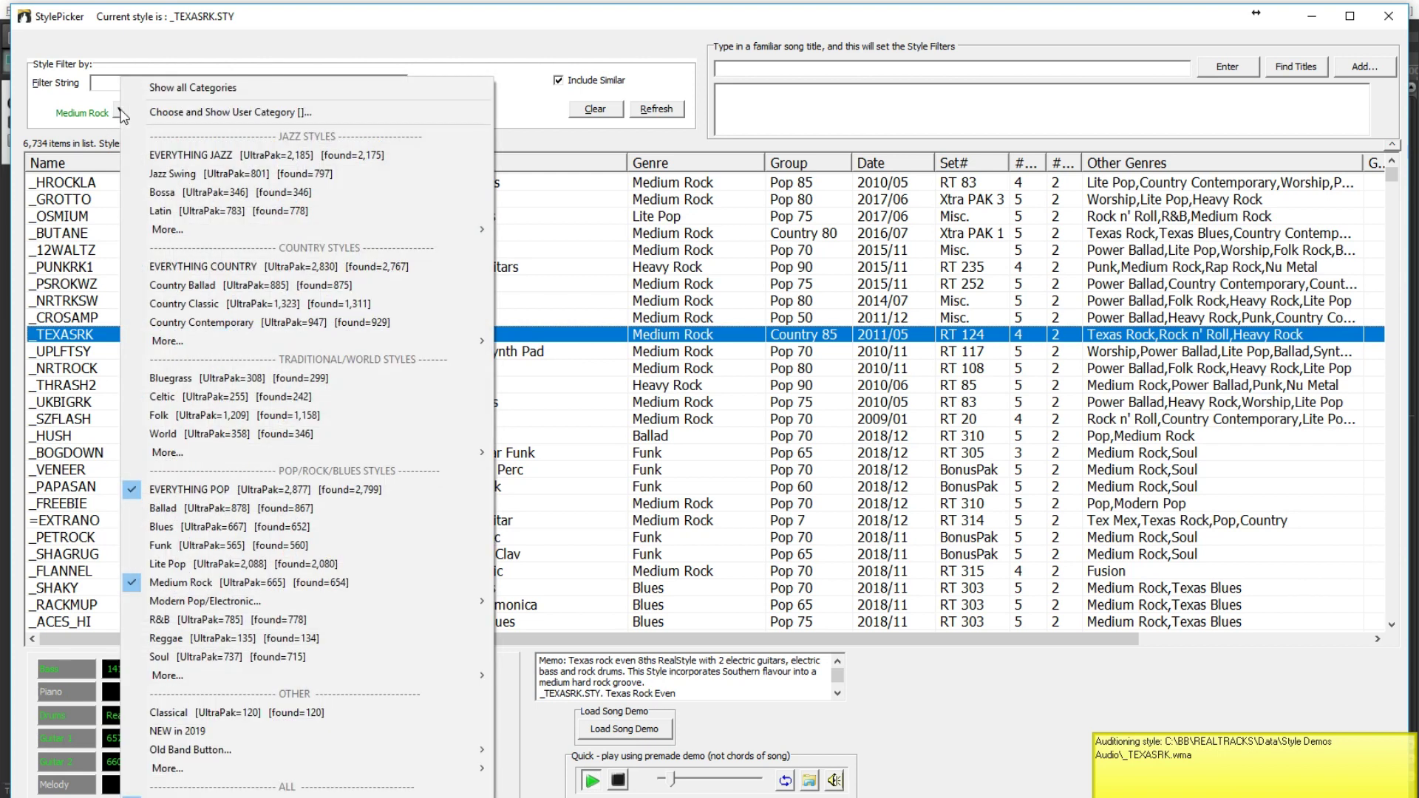
pyautogui.click(210, 267)
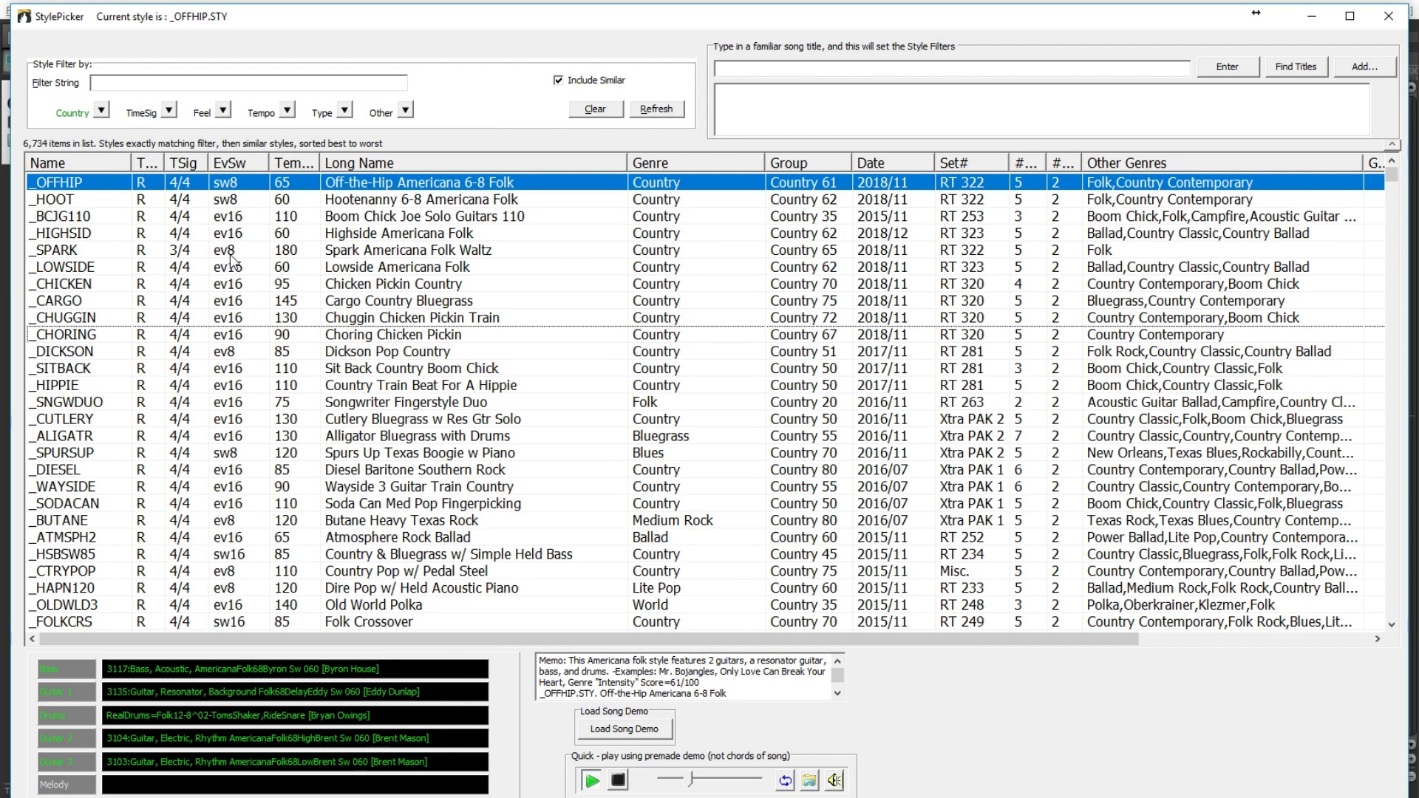
pyautogui.click(359, 285)
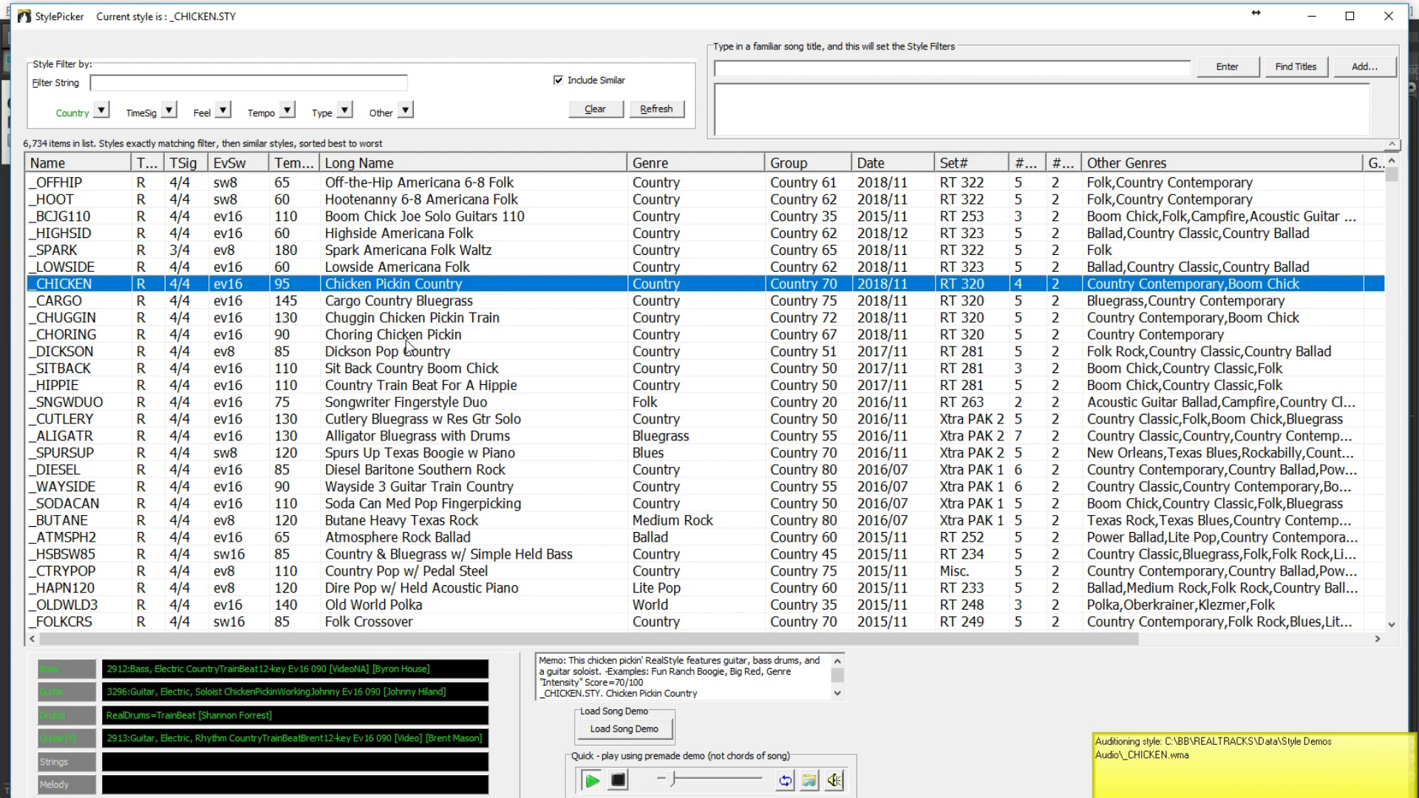
pyautogui.click(422, 406)
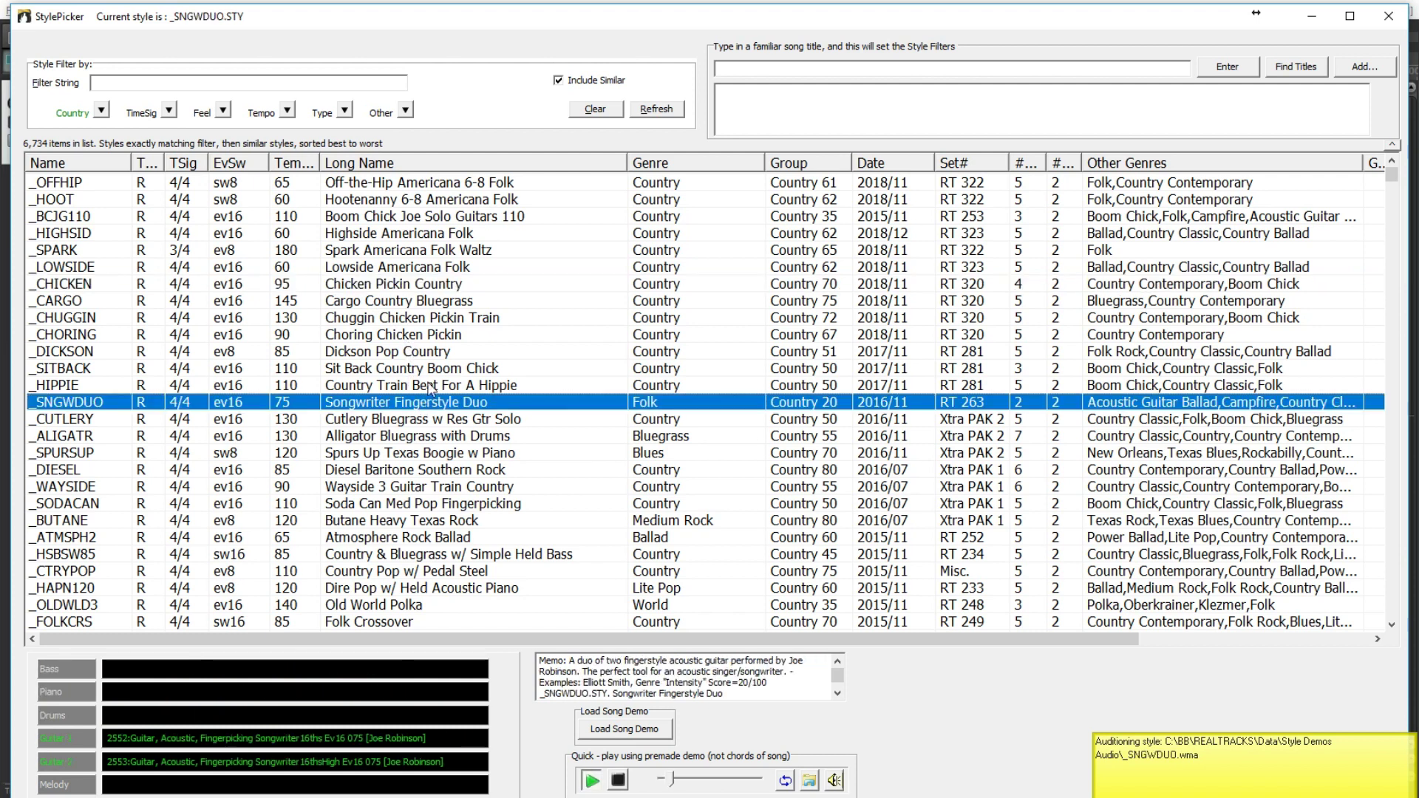
pyautogui.click(459, 272)
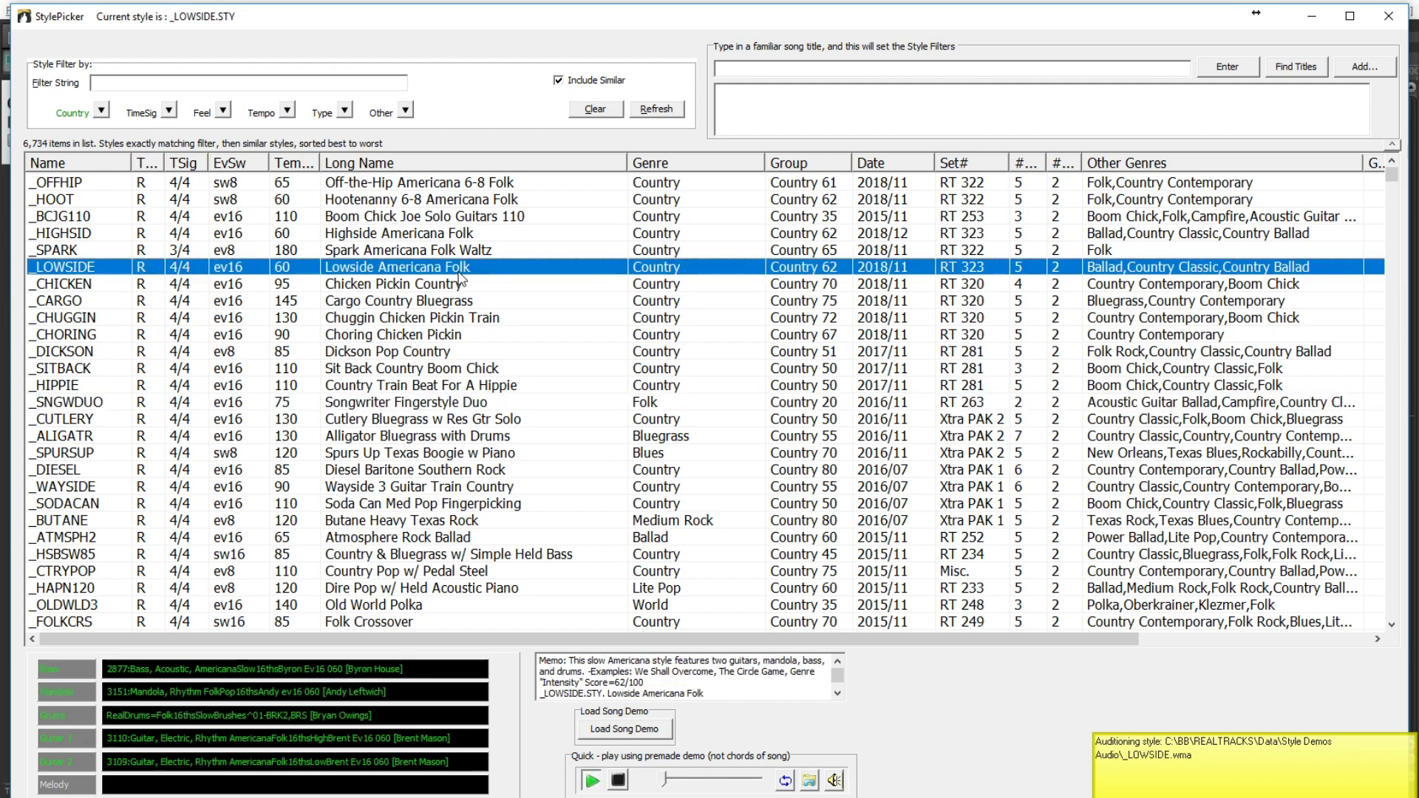
pyautogui.click(372, 625)
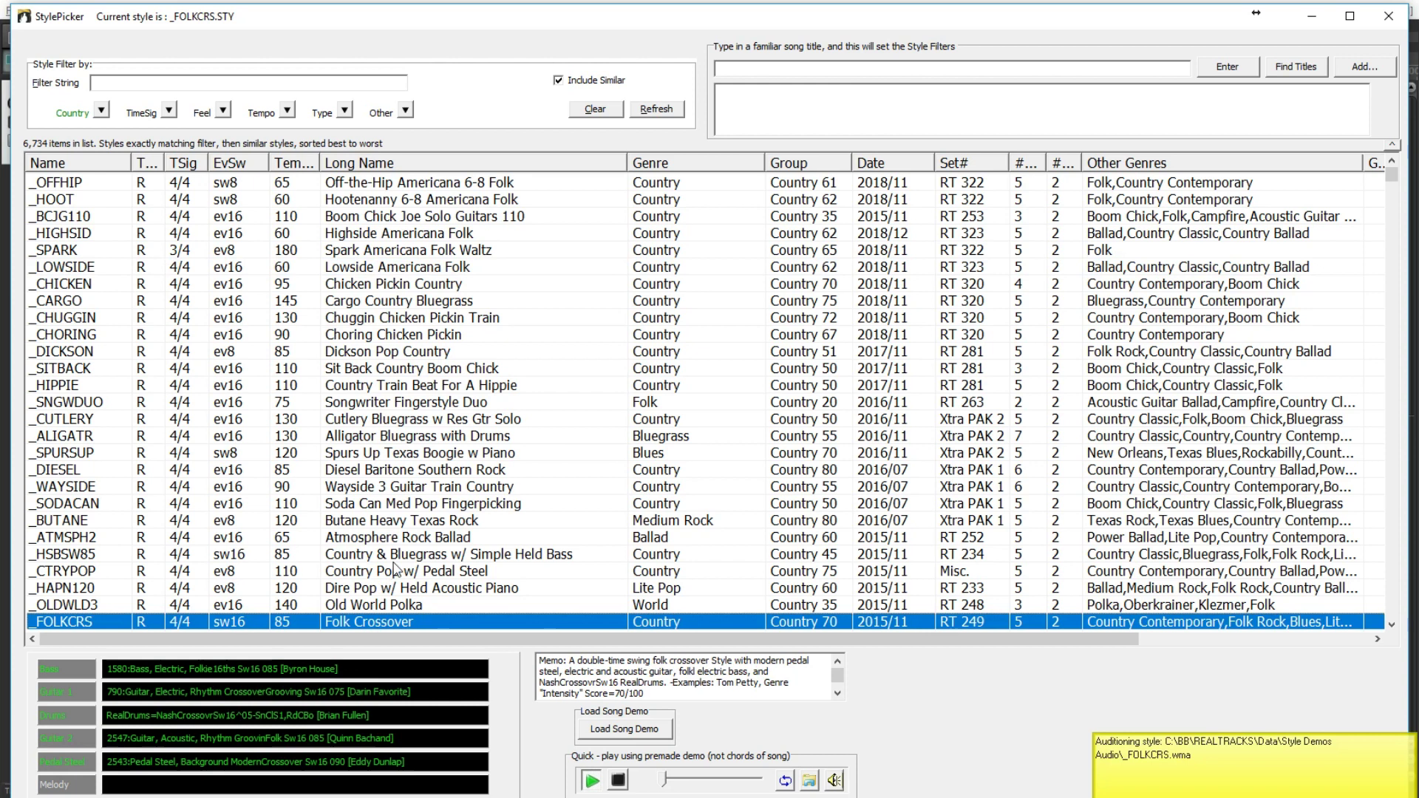
pyautogui.scroll(-6, 405, 558)
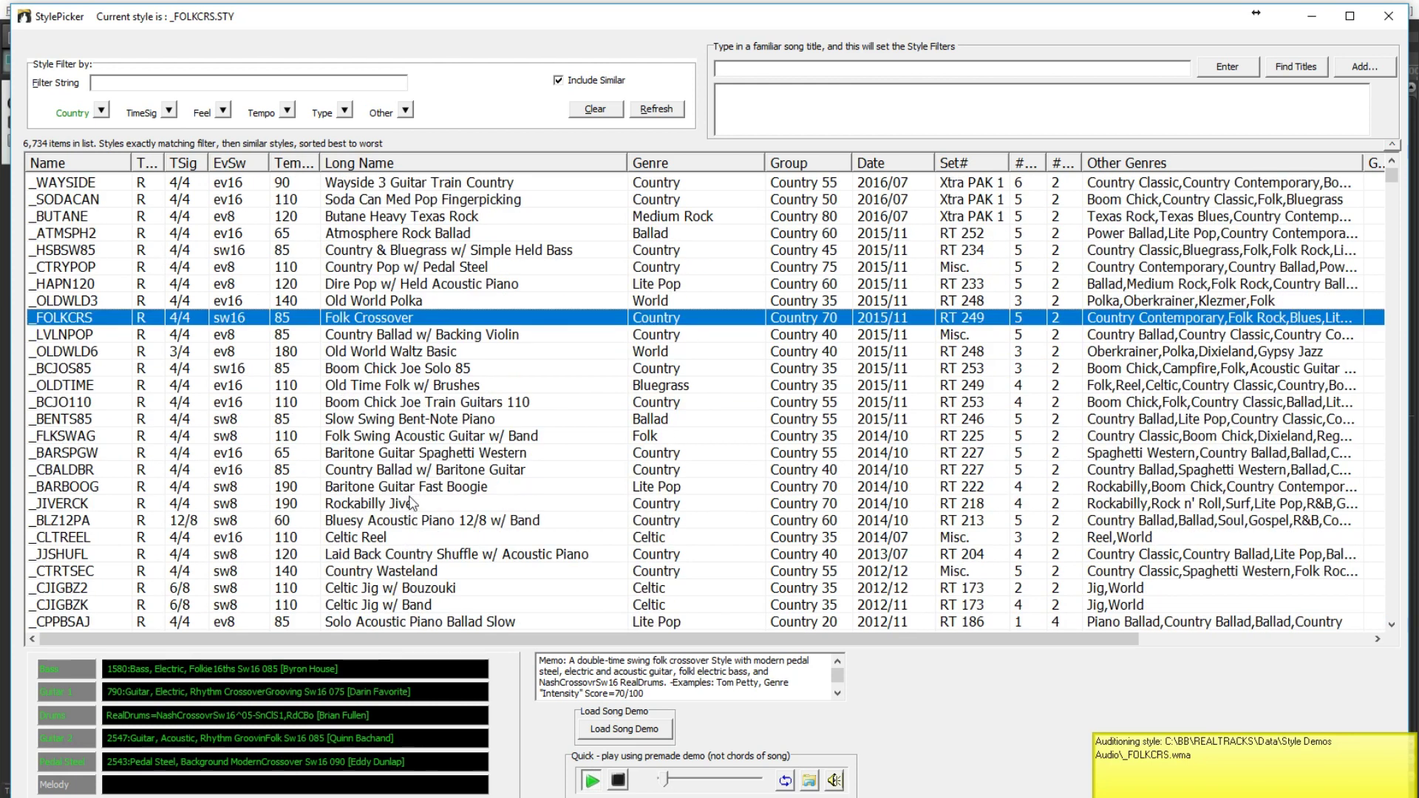
pyautogui.click(409, 472)
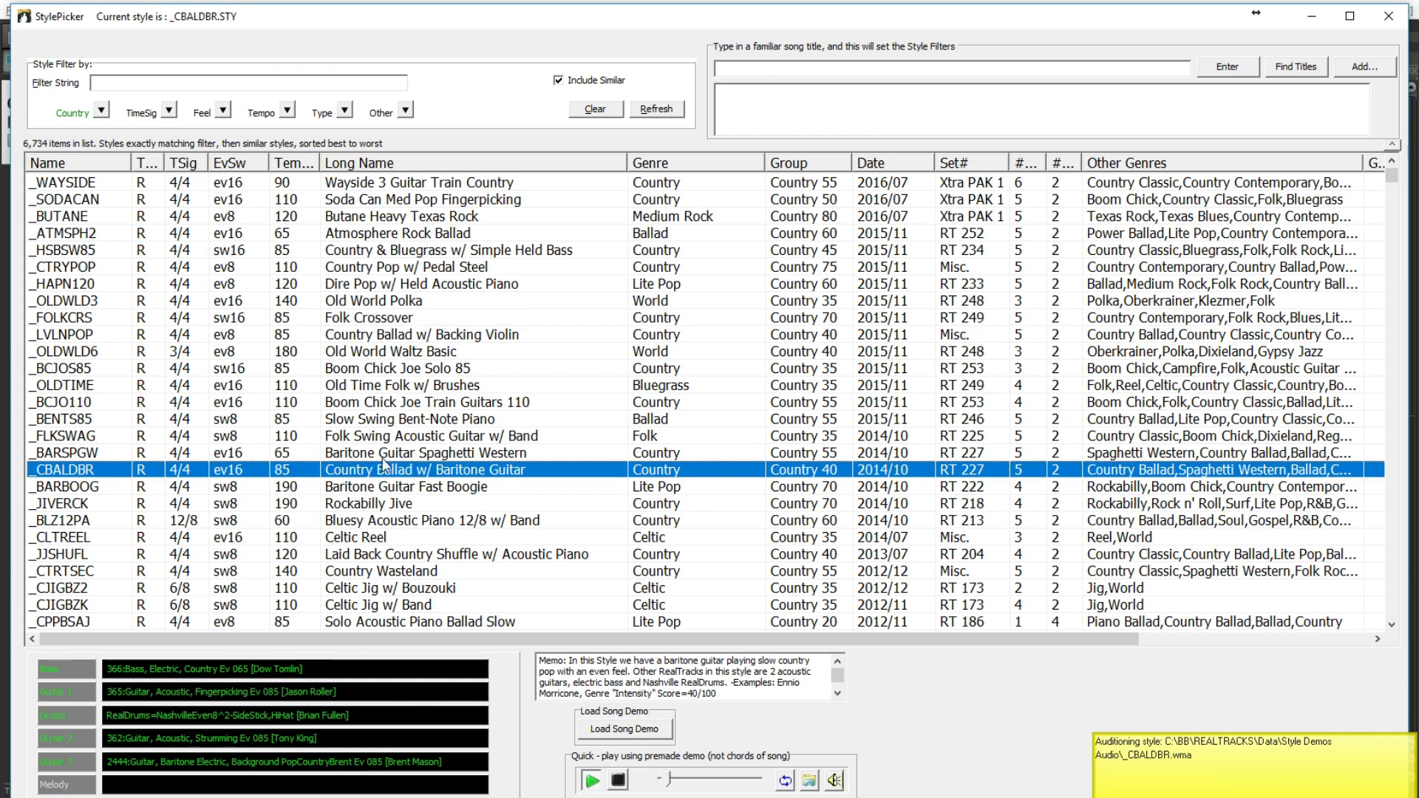
# Filter the styles by Funk, audition San Francisco Funk and Modern Slap Funk, and choose Lash Out Modern Funk Quartet for the song.
pyautogui.click(103, 113)
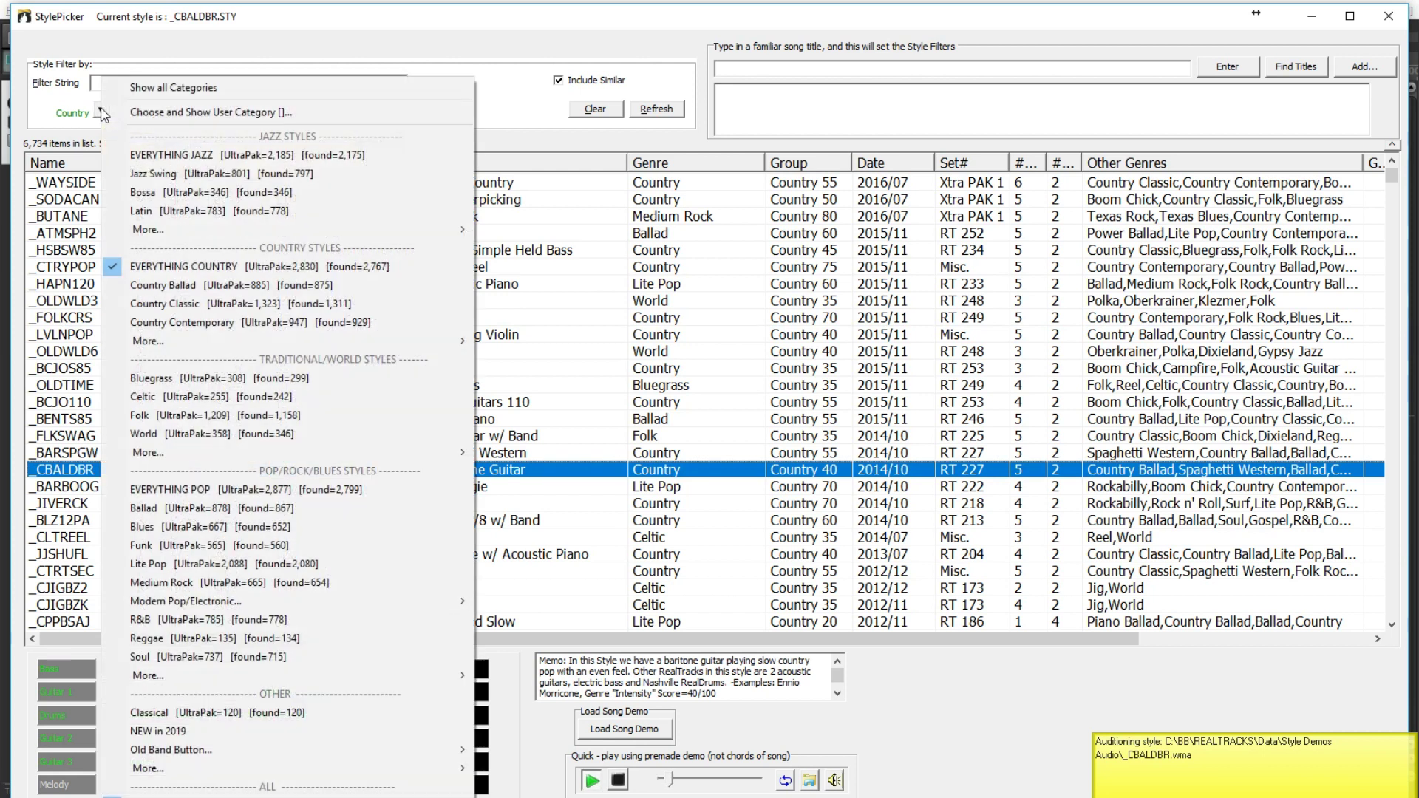
pyautogui.click(205, 545)
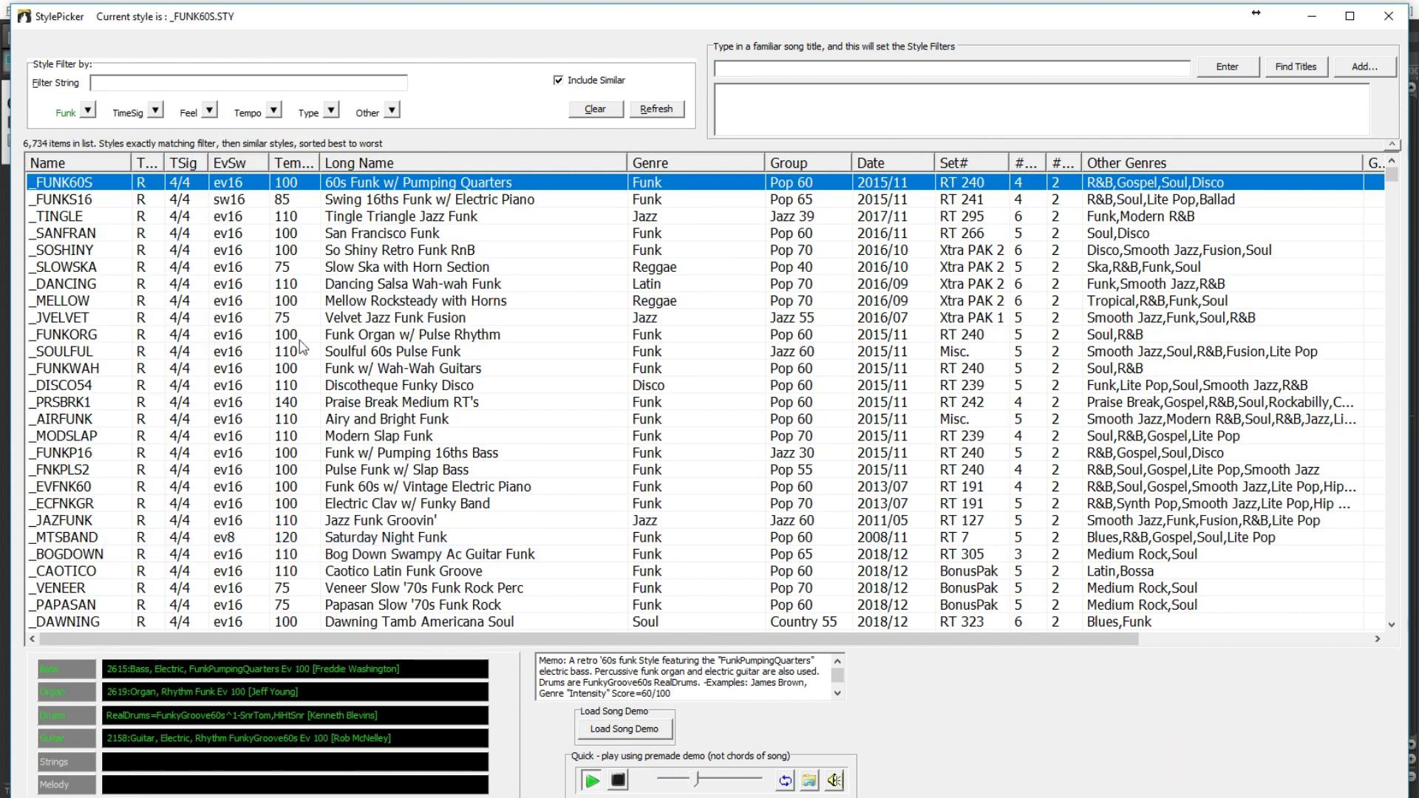
pyautogui.click(390, 235)
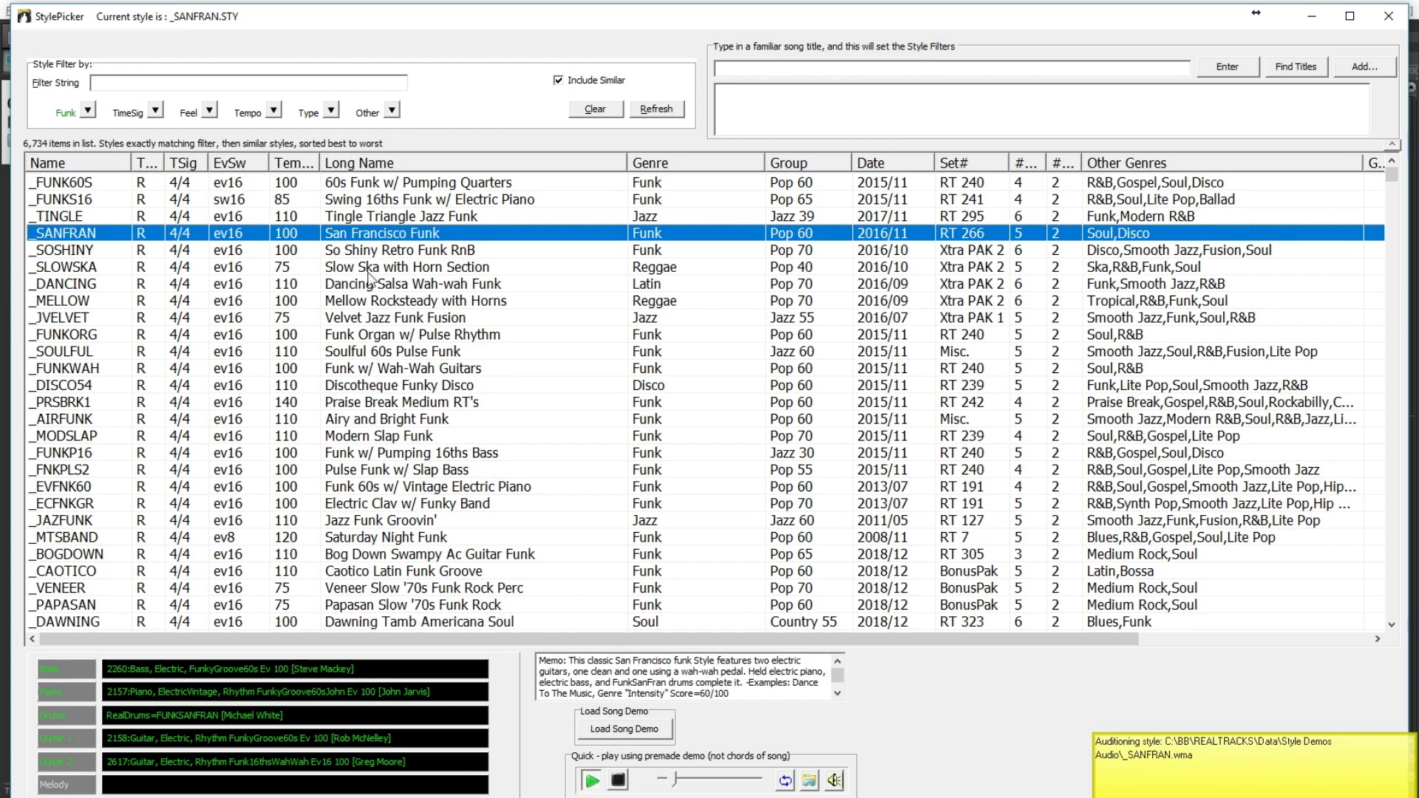
pyautogui.click(351, 439)
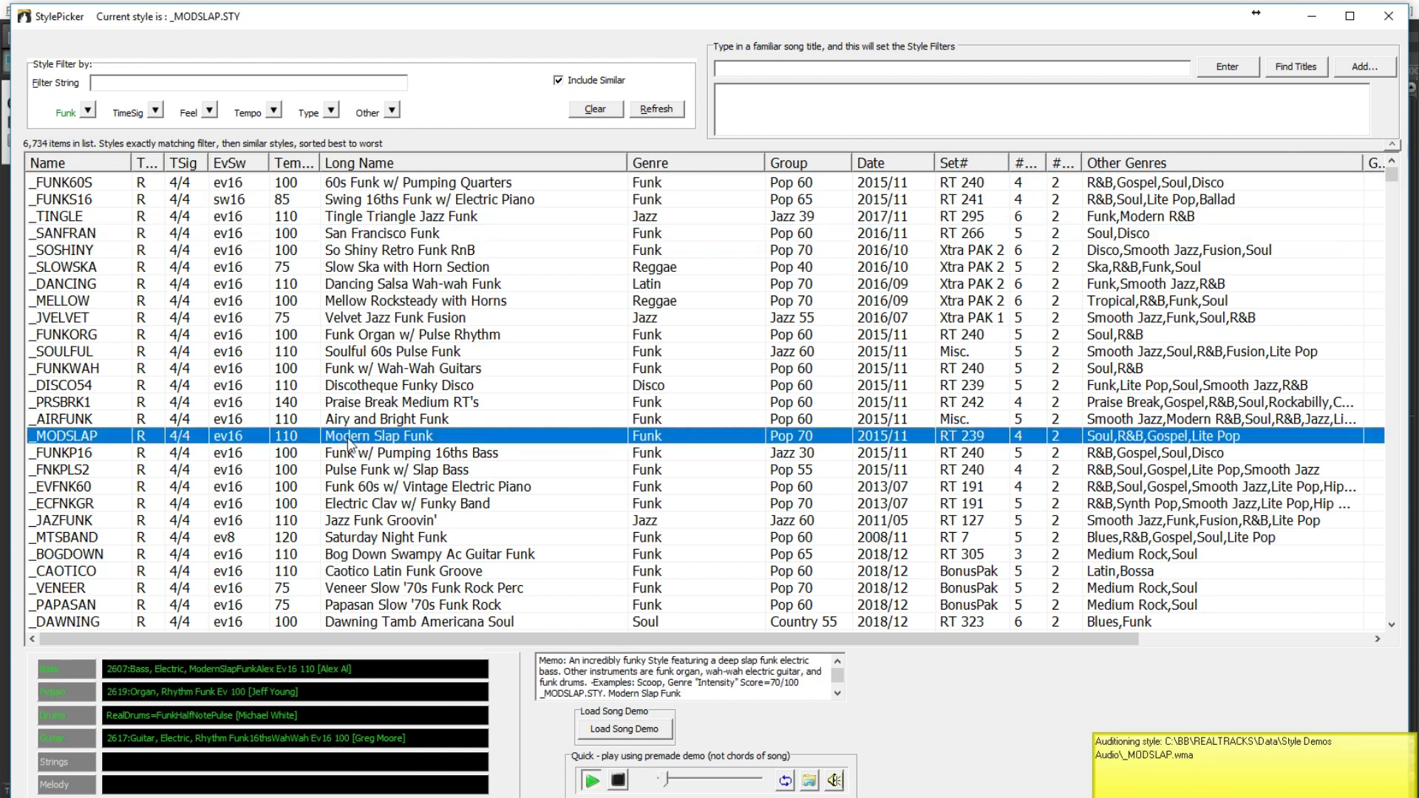
pyautogui.scroll(-3, 349, 444)
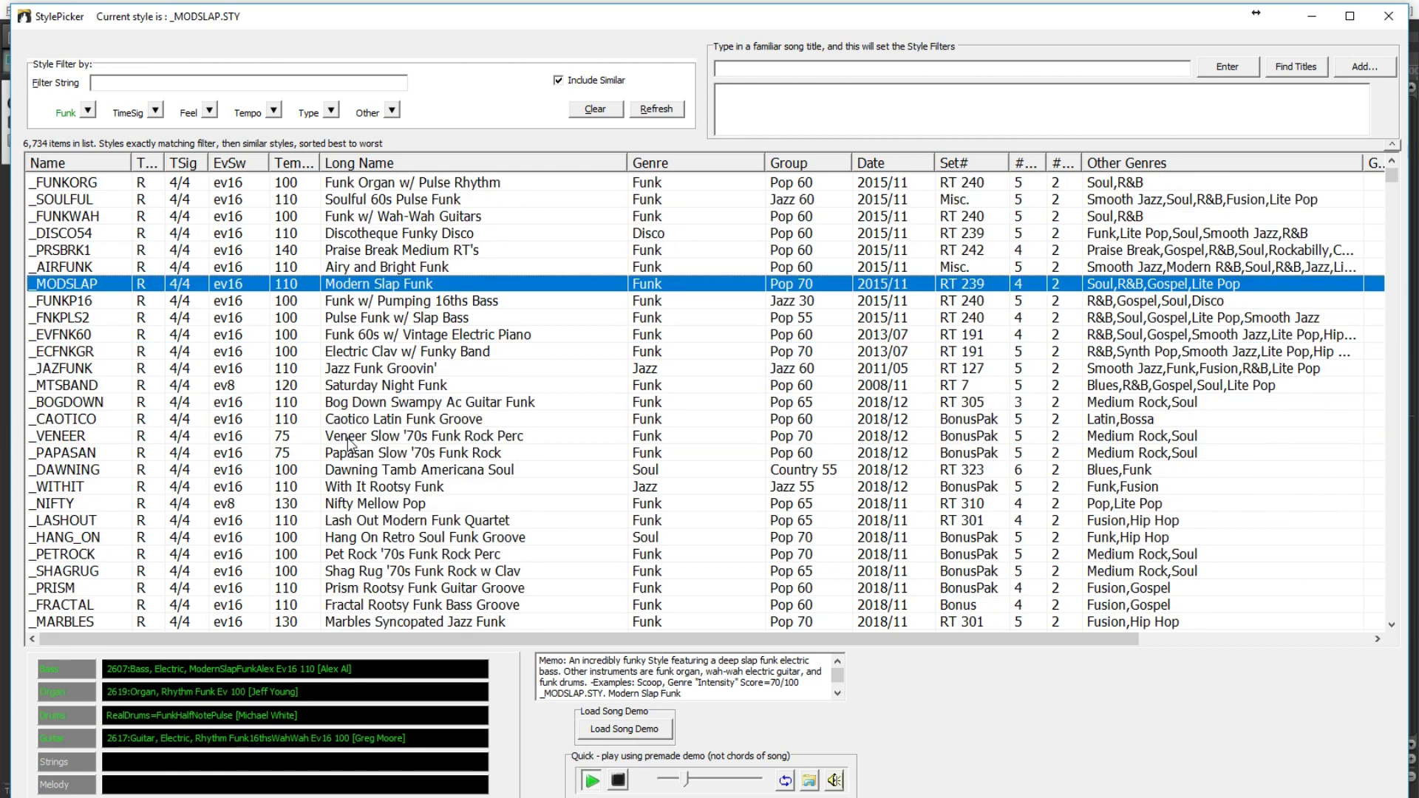
pyautogui.click(399, 525)
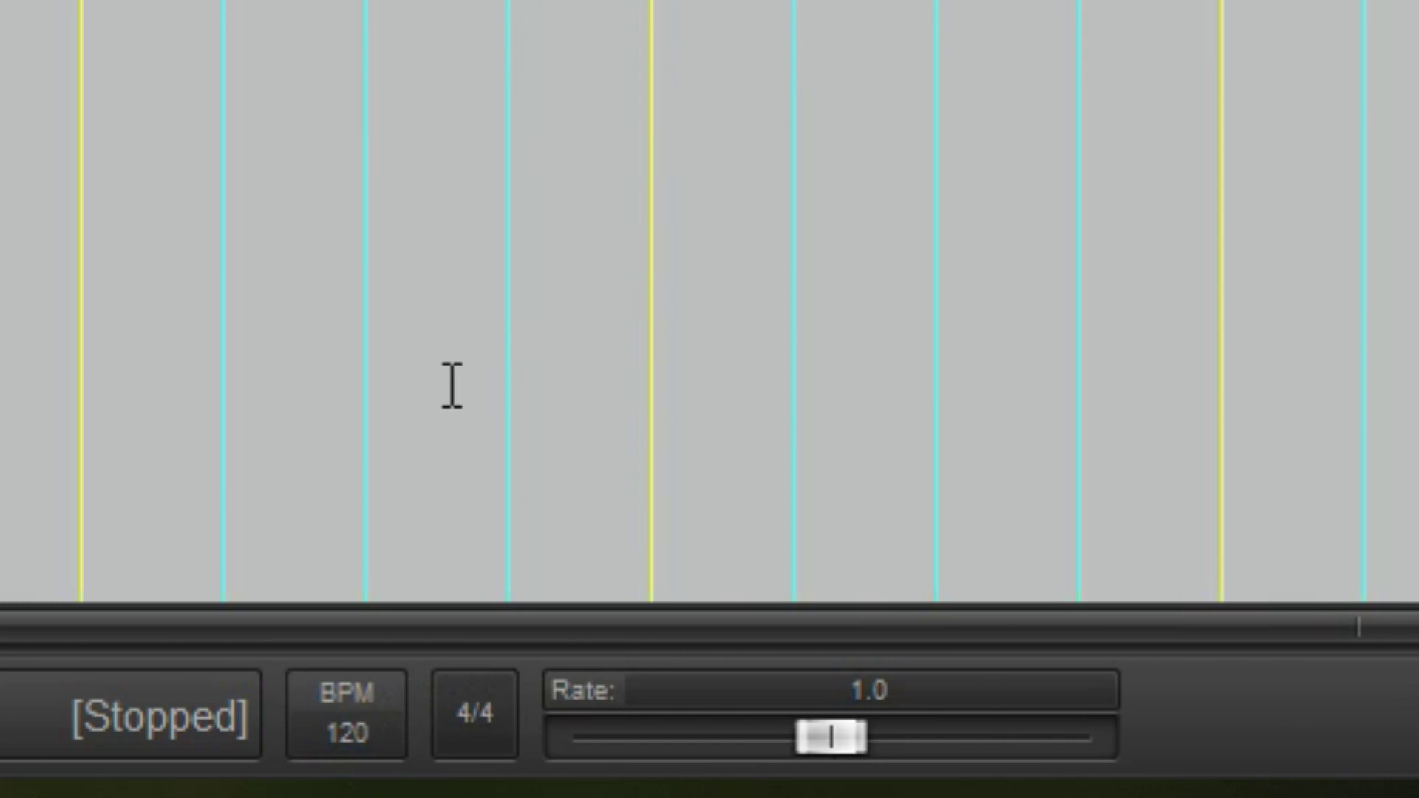
# Set both the REAPER project tempo and the plugin's song tempo to 114 BPM.
pyautogui.click(364, 698)
pyautogui.click(369, 695)
pyautogui.click(374, 692)
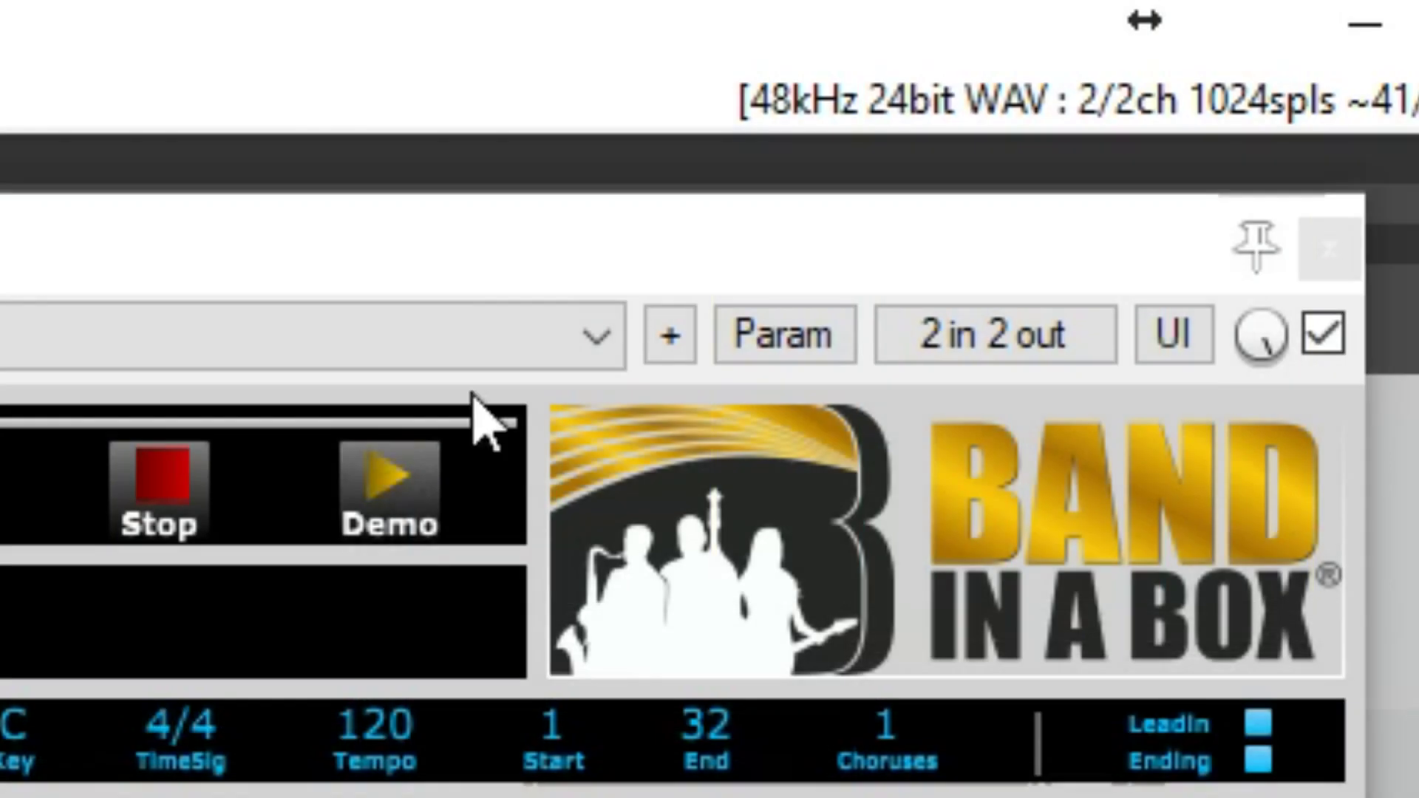
pyautogui.click(405, 728)
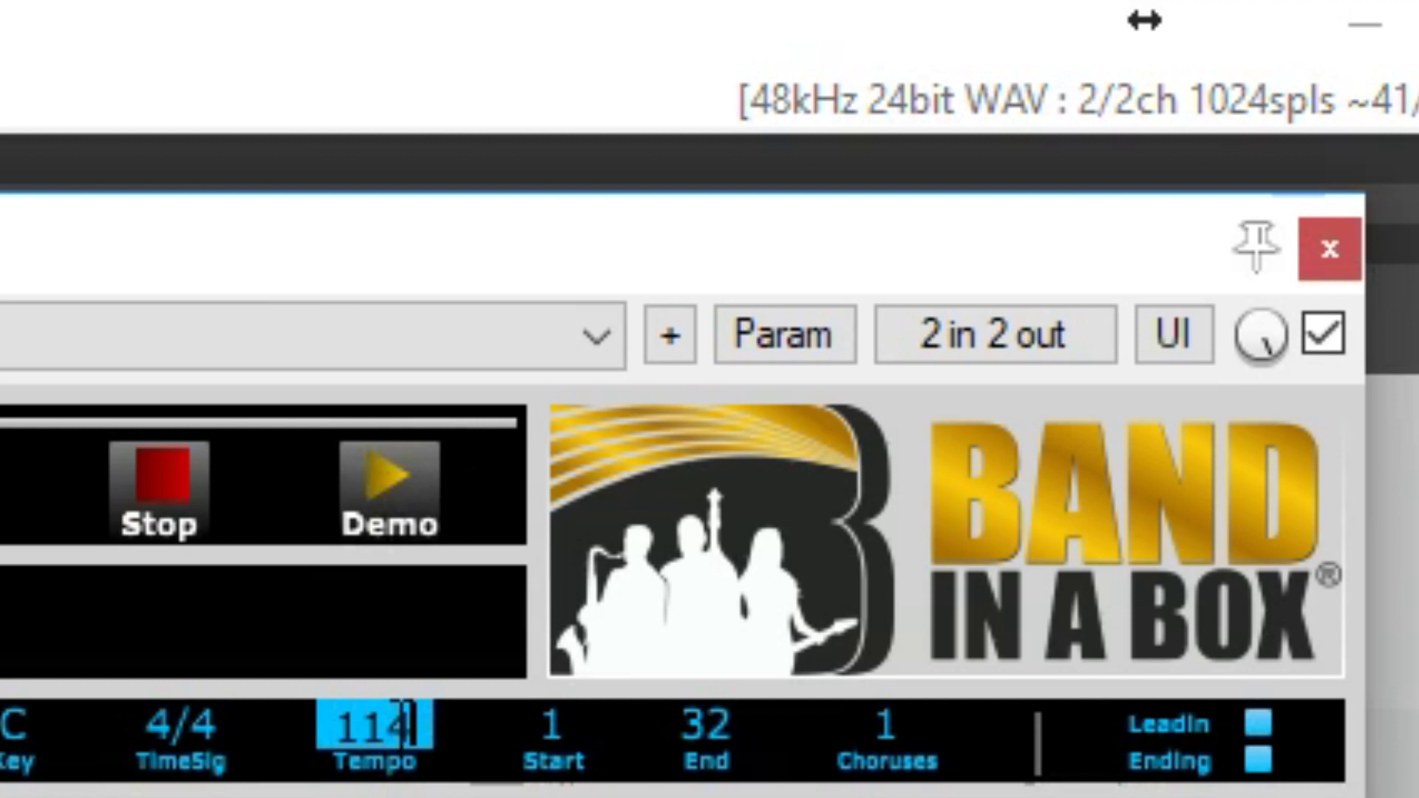
pyautogui.press('Return')
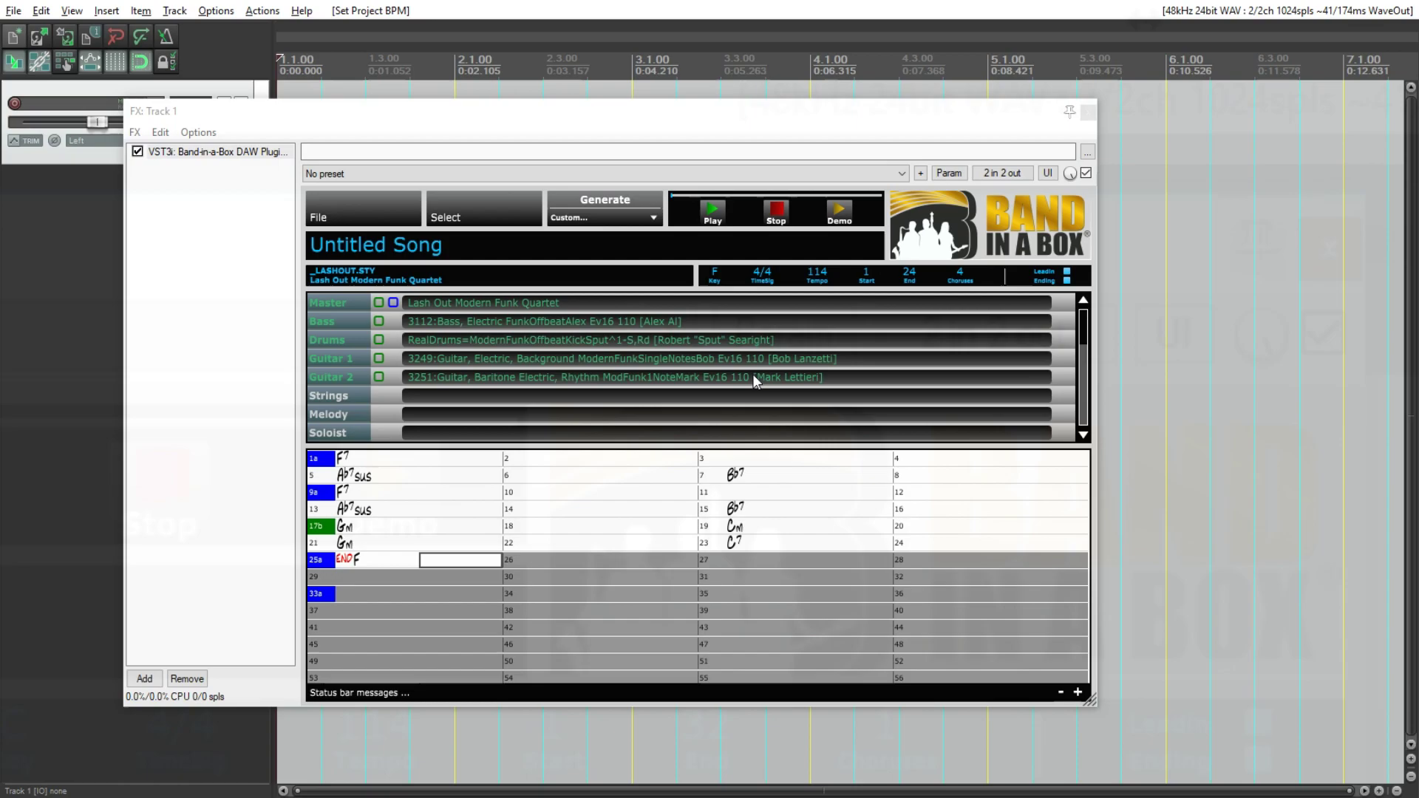
# Look over the custom generation options, generate the song's tracks and play the arrangement in the plugin.
pyautogui.click(605, 217)
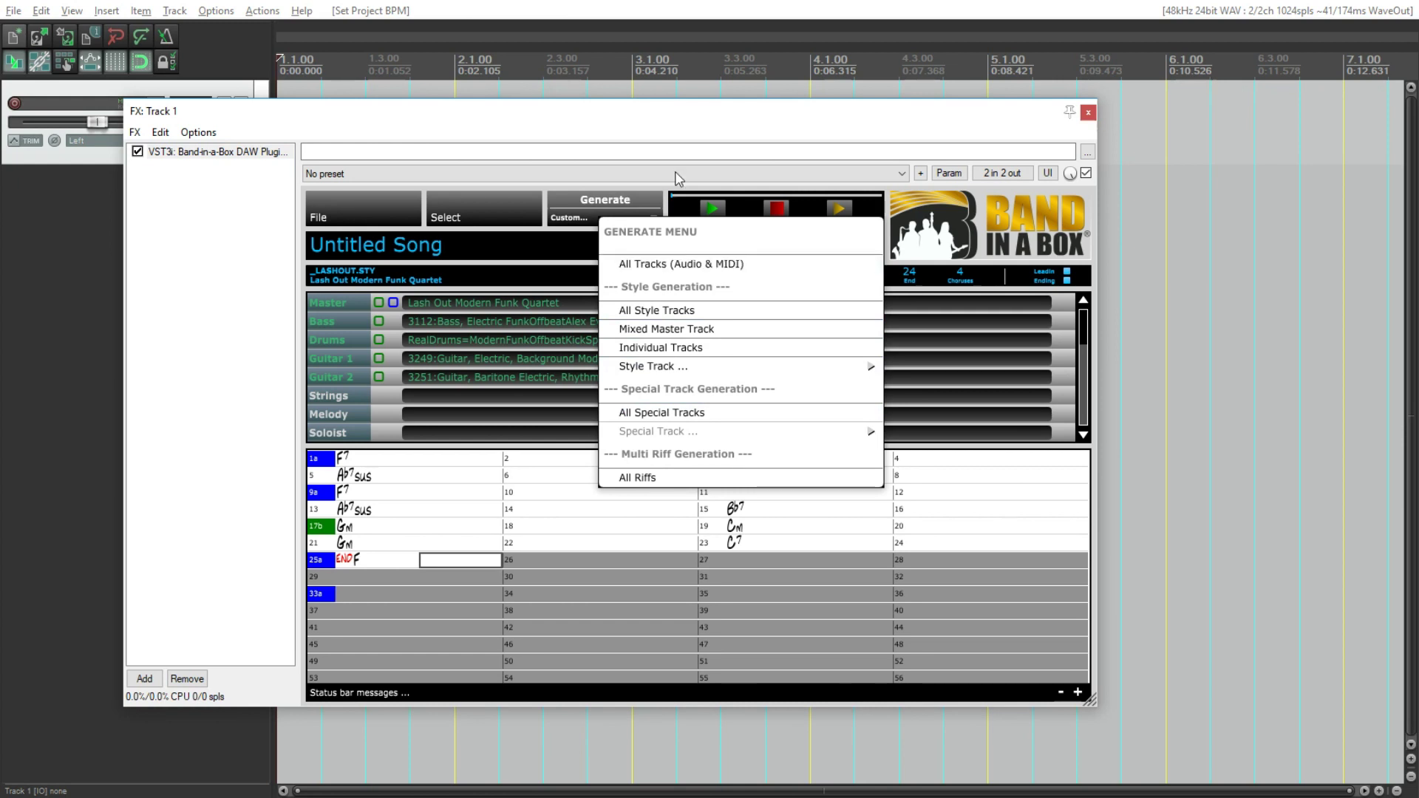
pyautogui.click(682, 139)
pyautogui.click(628, 197)
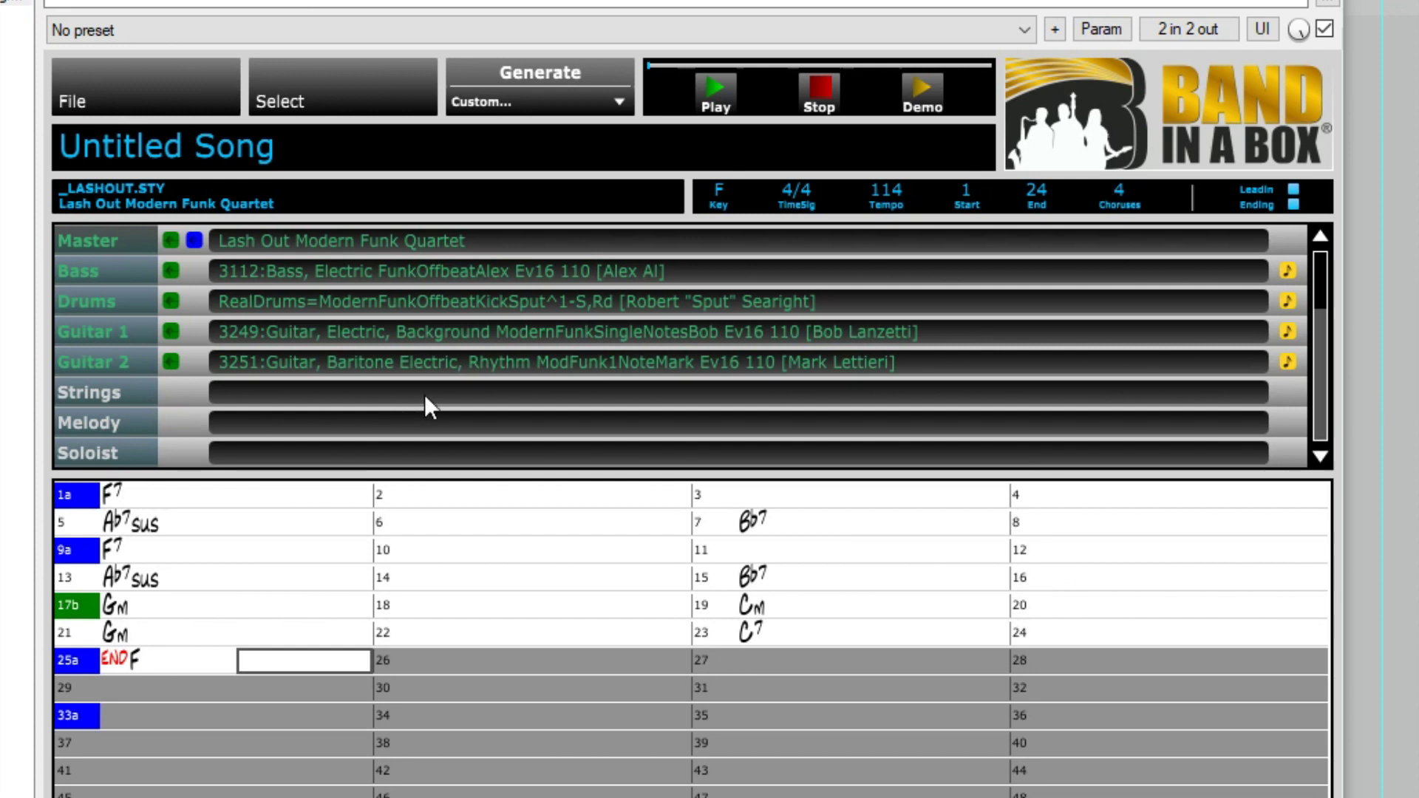
pyautogui.click(728, 86)
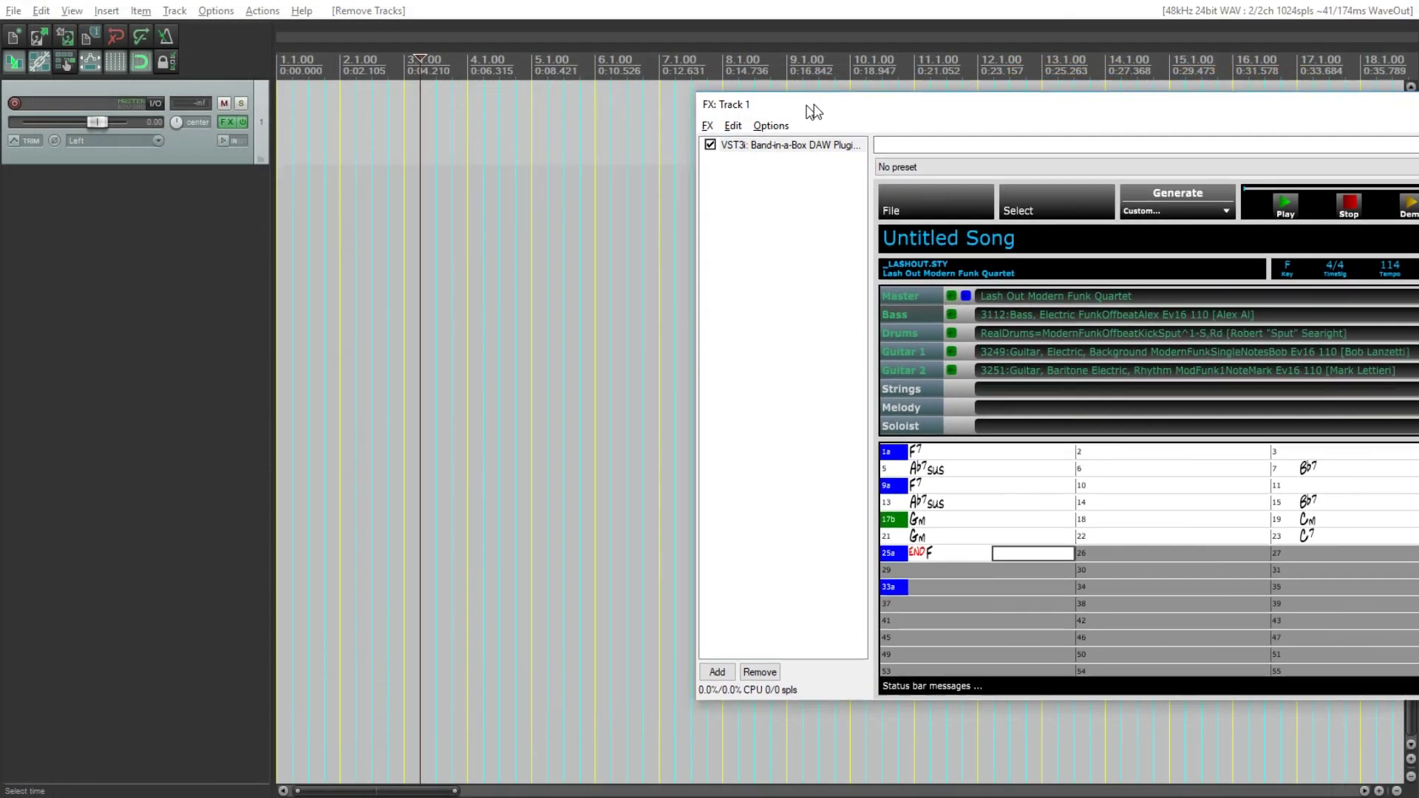
# Place the generated Bass audio file on a new track at the project start and play it back.
pyautogui.moveTo(1019, 320); pyautogui.dragTo(281, 210)
pyautogui.click(553, 285)
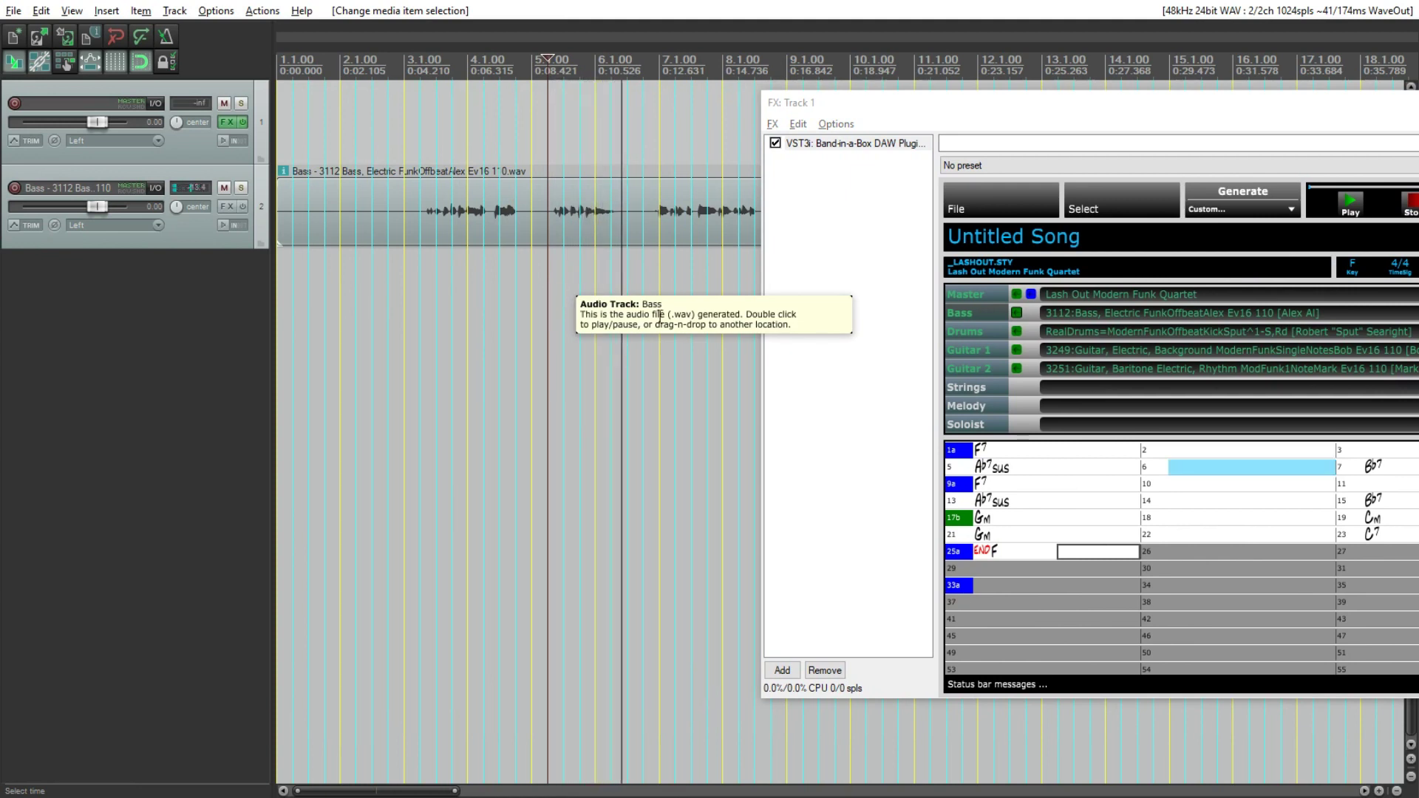
pyautogui.press('space')
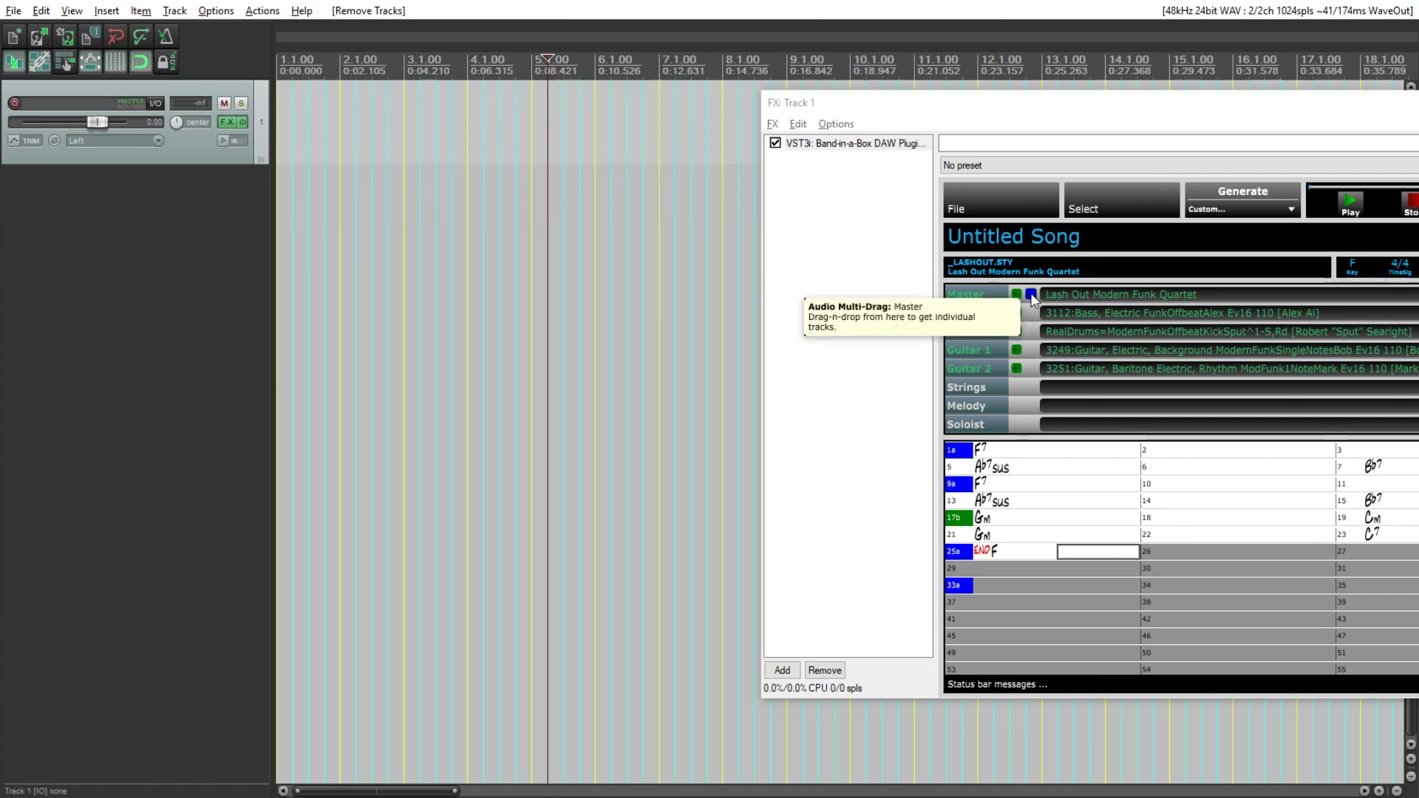
# Place all generated parts from the Master row on individual tracks at the project start, and close the FX window.
pyautogui.moveTo(1032, 295); pyautogui.dragTo(281, 211)
pyautogui.click(660, 439)
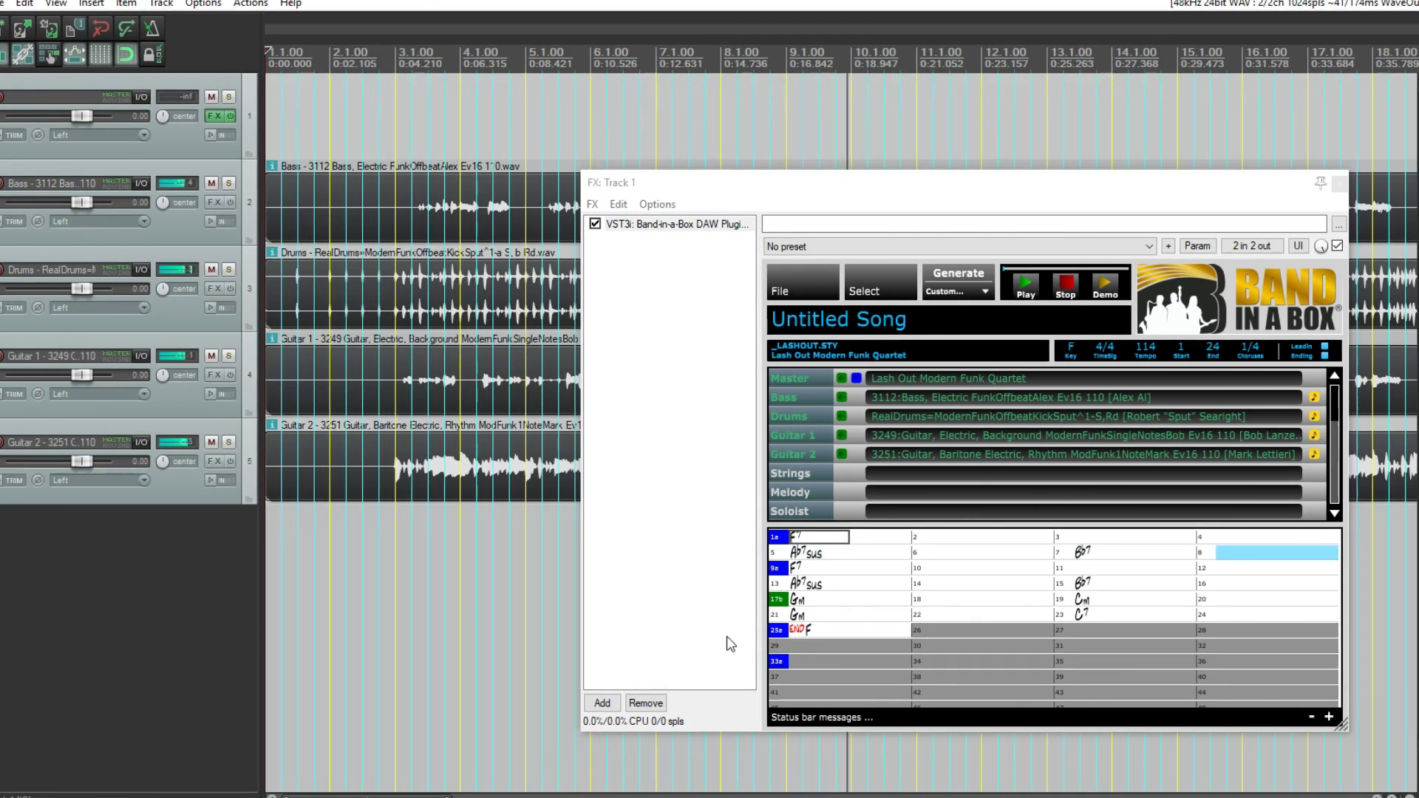
pyautogui.click(1340, 182)
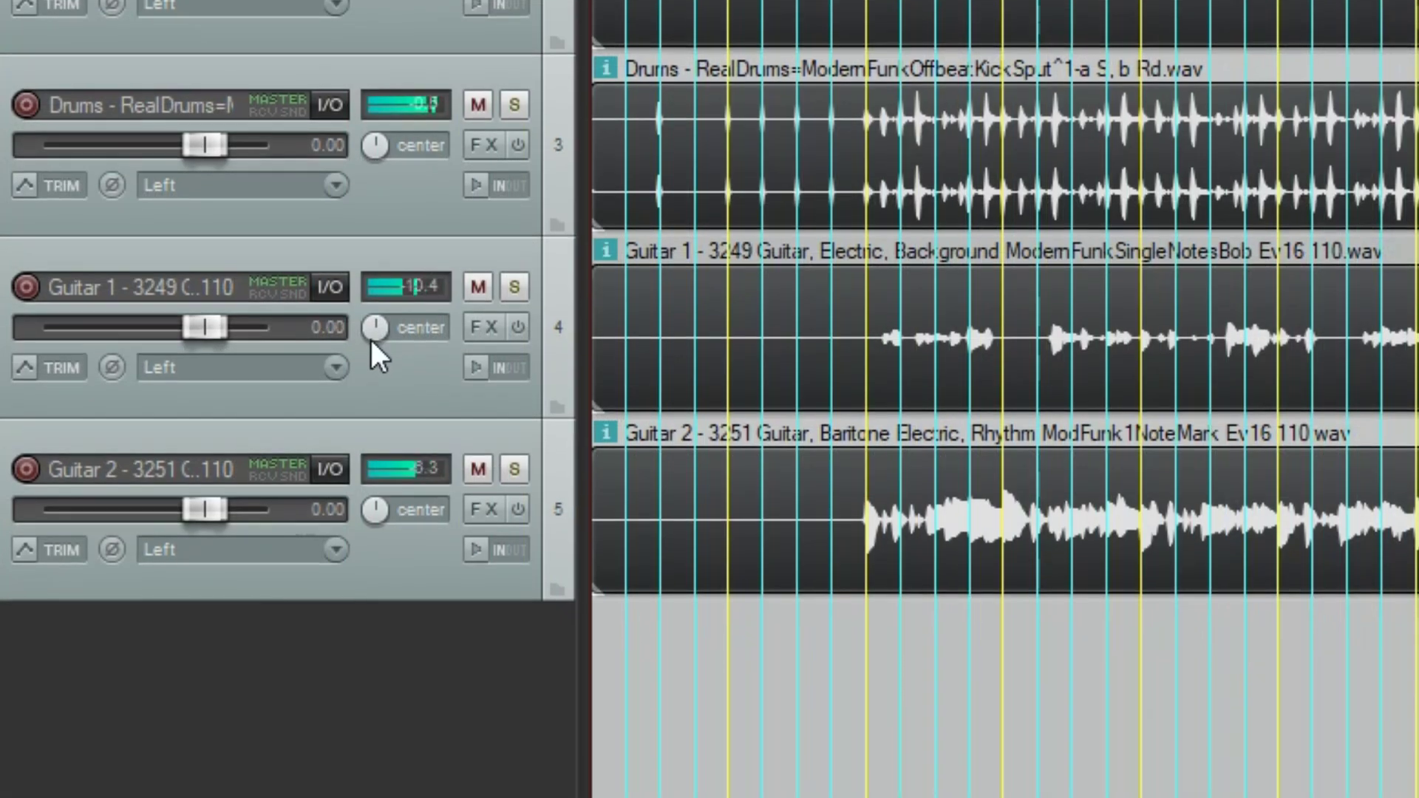
# Pan the Guitar 1 track about 28% left and the Guitar 2 track about 28% right.
pyautogui.moveTo(371, 342); pyautogui.dragTo(372, 296)
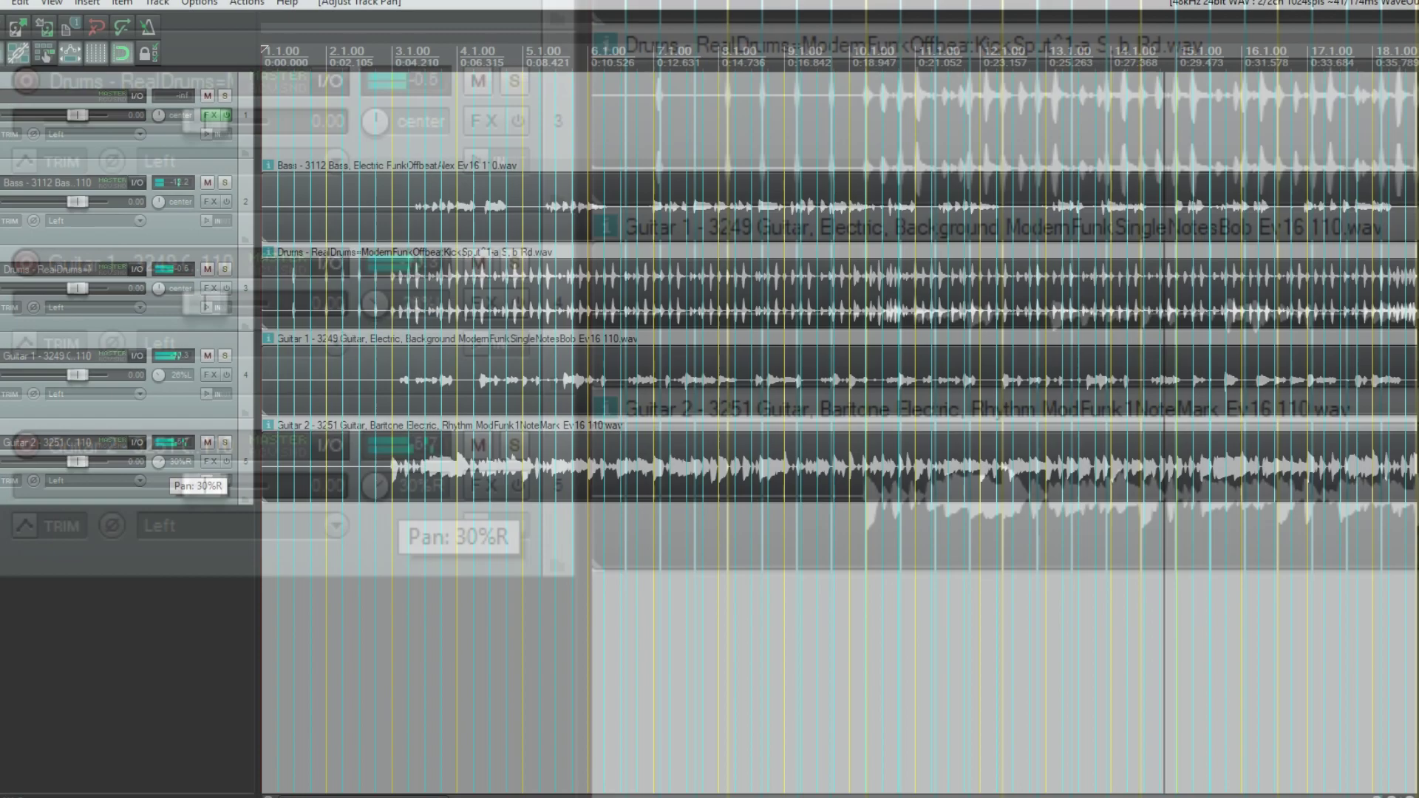
pyautogui.moveTo(161, 459); pyautogui.dragTo(161, 461)
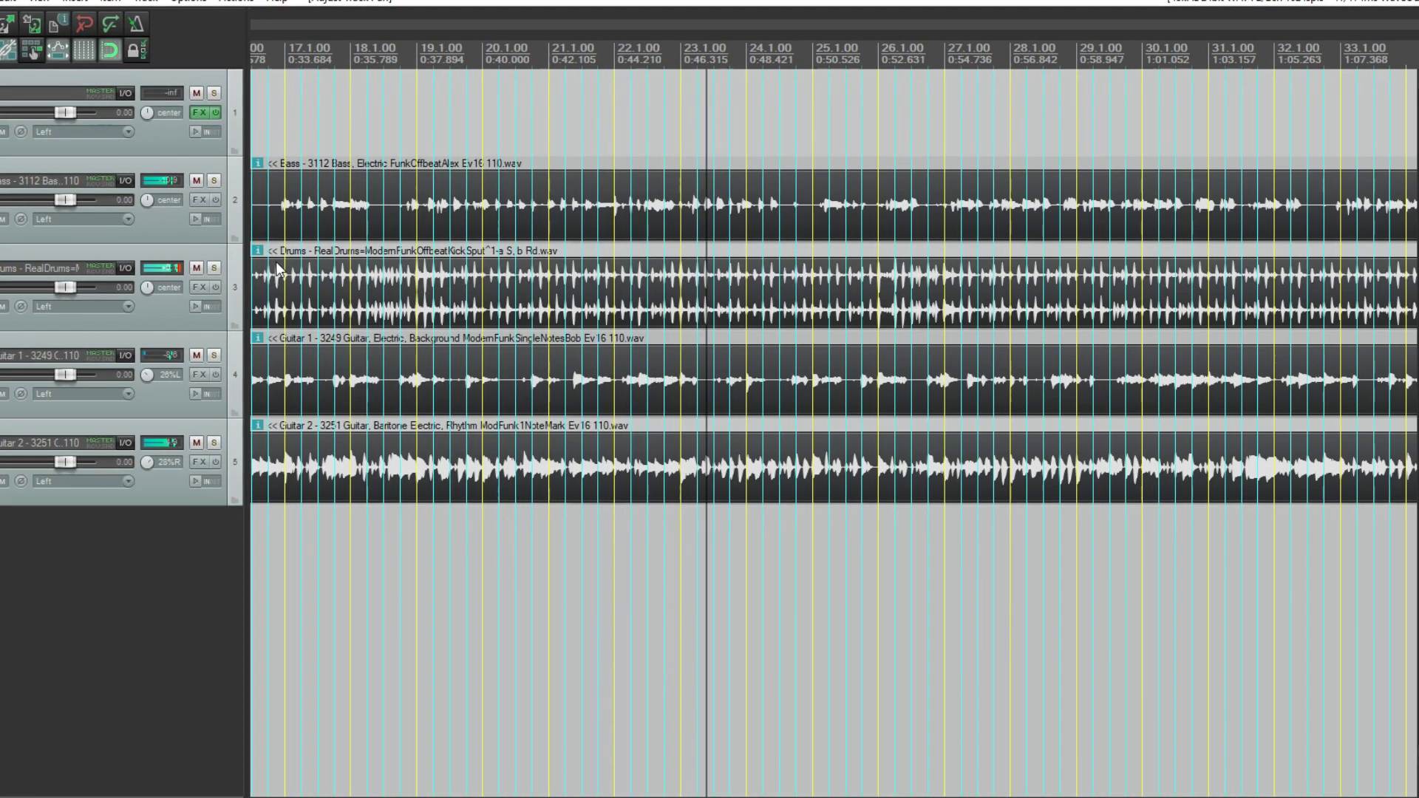
# Listen to the Bass track soloed, add Guitar 1, Guitar 2 and Drums one by one to a separate solo group, and clear all solos.
pyautogui.click(214, 180)
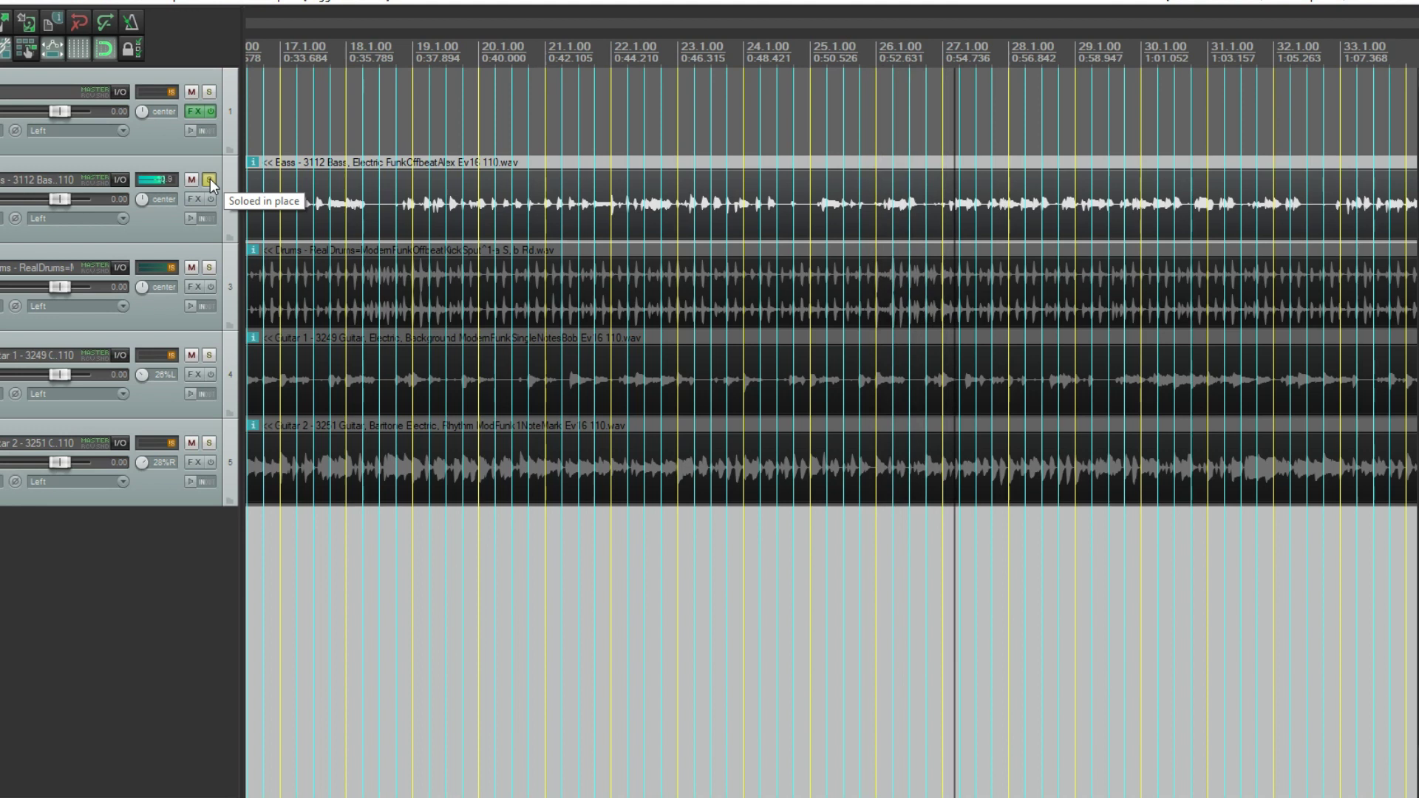
pyautogui.click(210, 179)
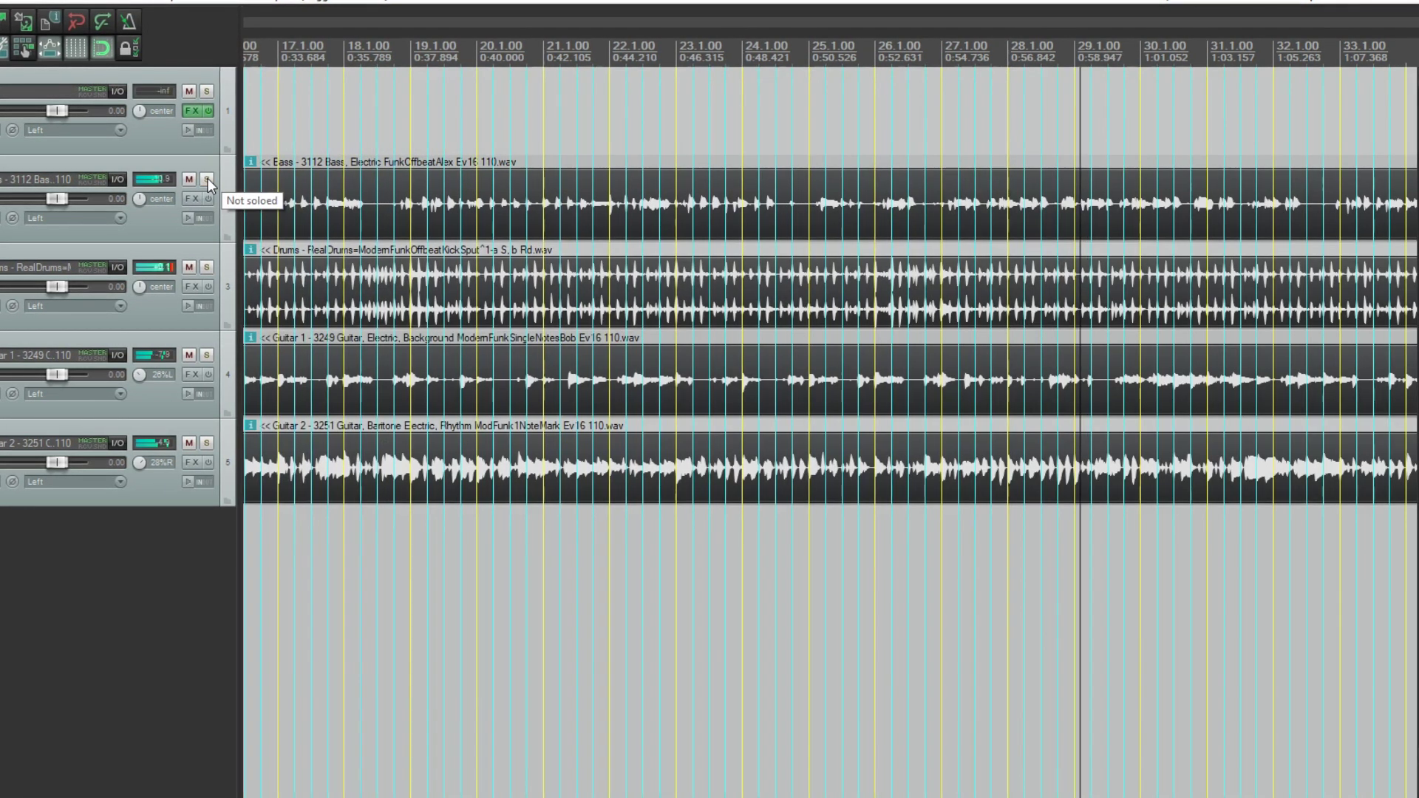
pyautogui.click(207, 356)
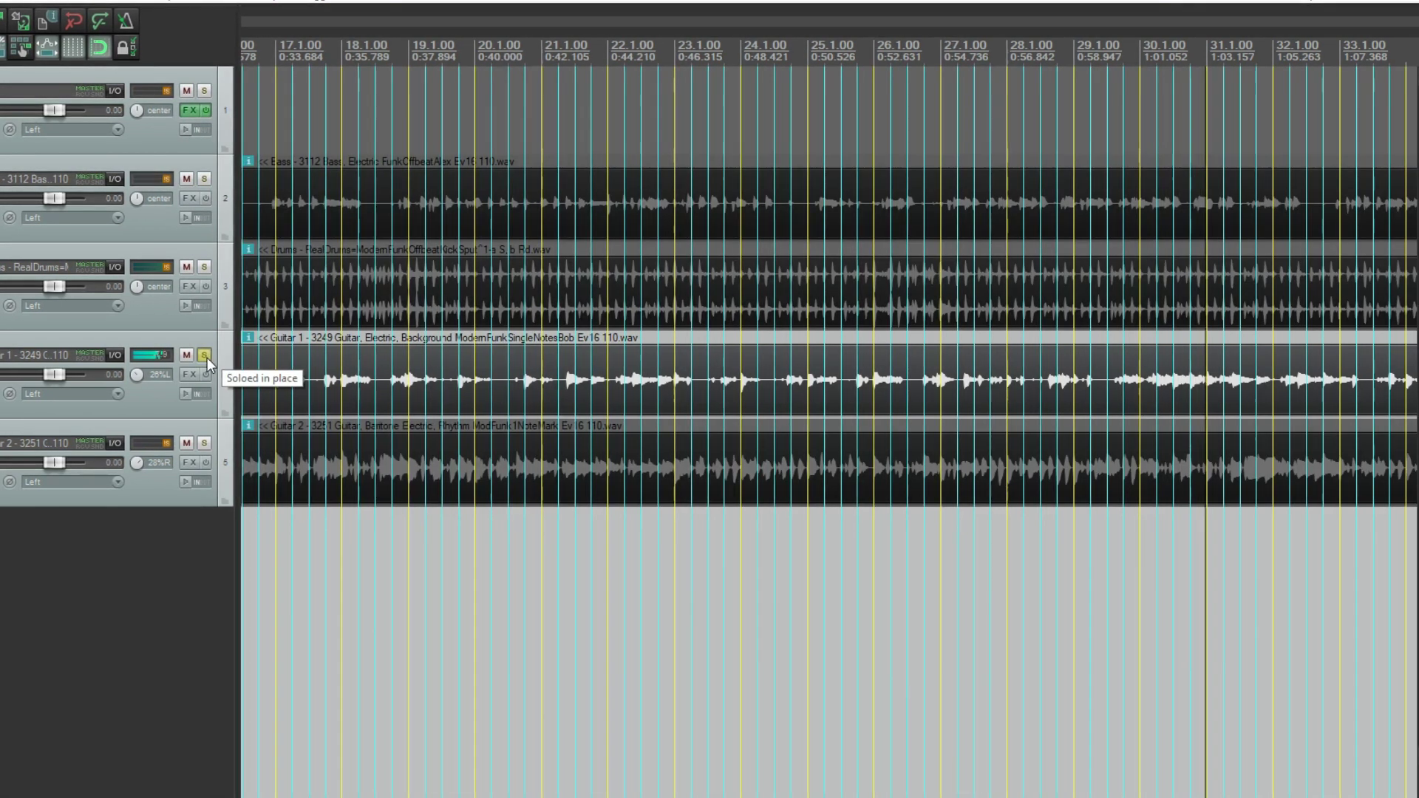
pyautogui.click(204, 444)
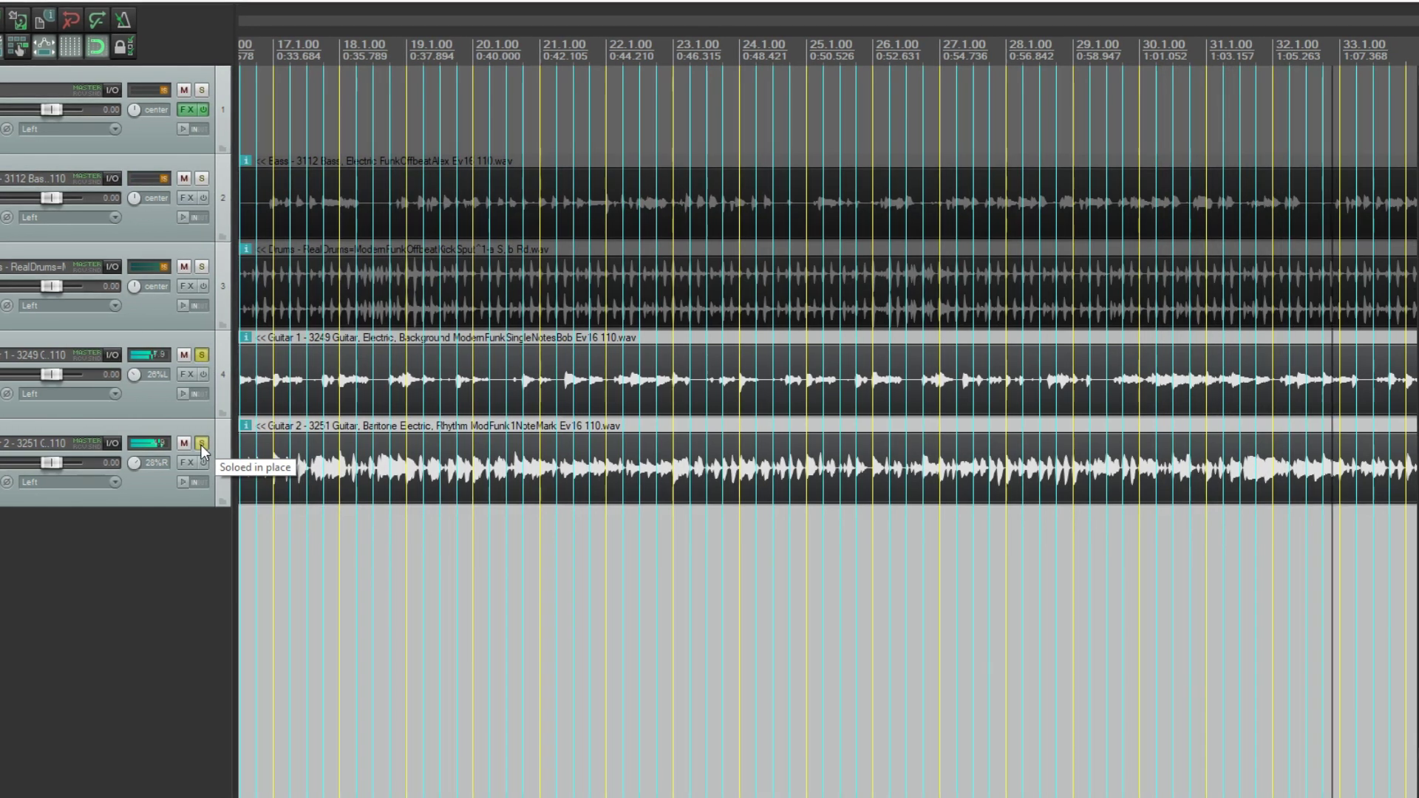
pyautogui.click(201, 267)
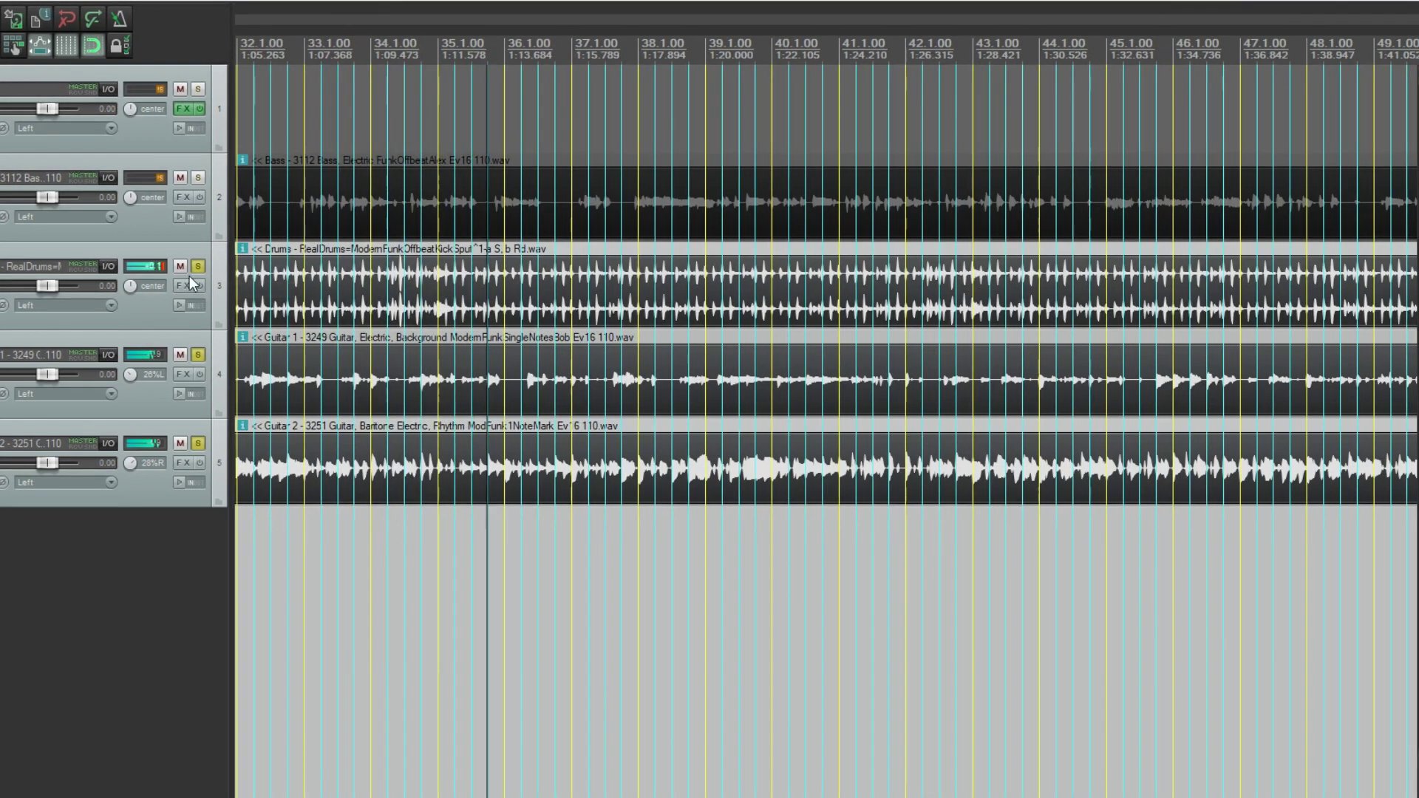
pyautogui.click(198, 266)
pyautogui.click(198, 355)
pyautogui.click(197, 443)
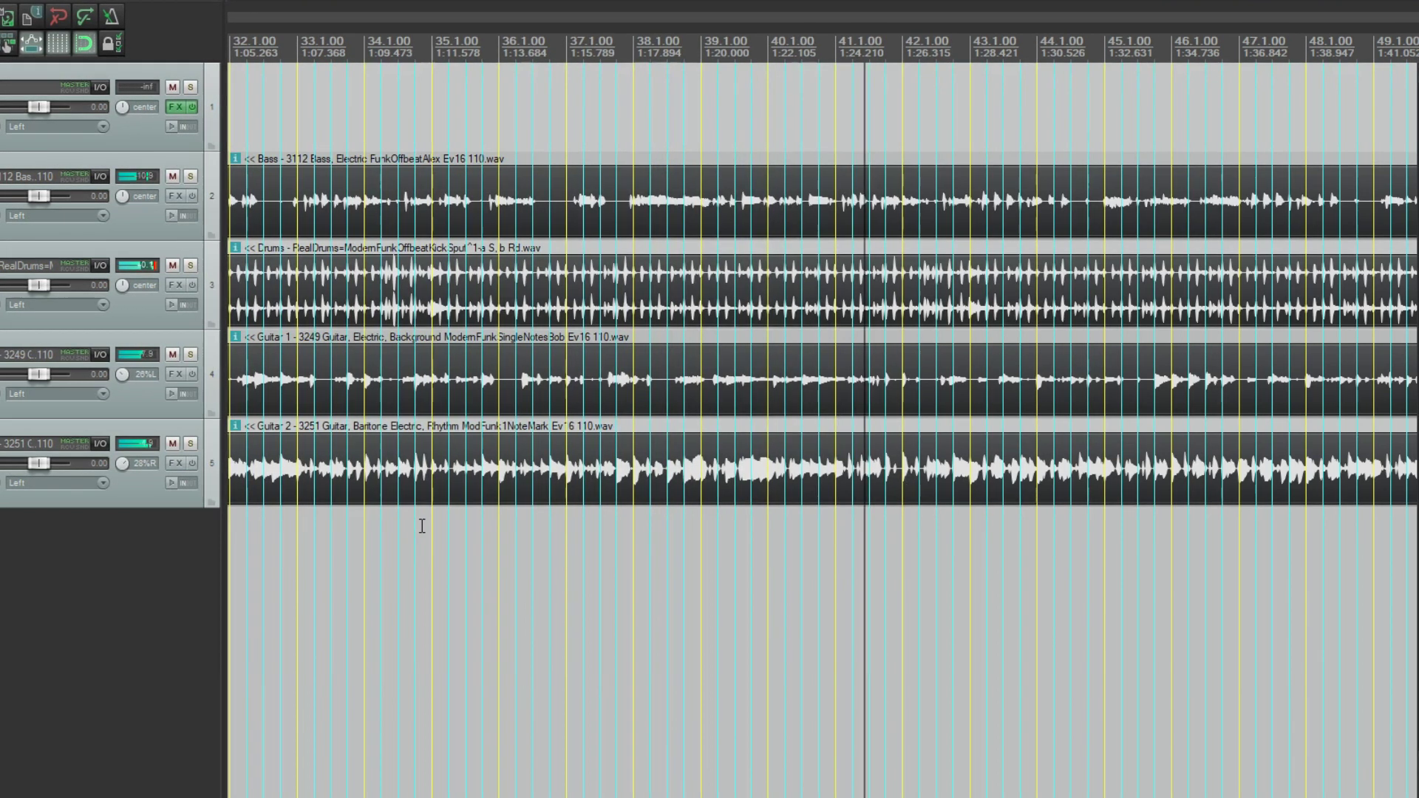
# Open the plugin on track 1 and load the style _DETUNED, Detuned Fast Metal w/12-key Gtrs.
pyautogui.click(174, 107)
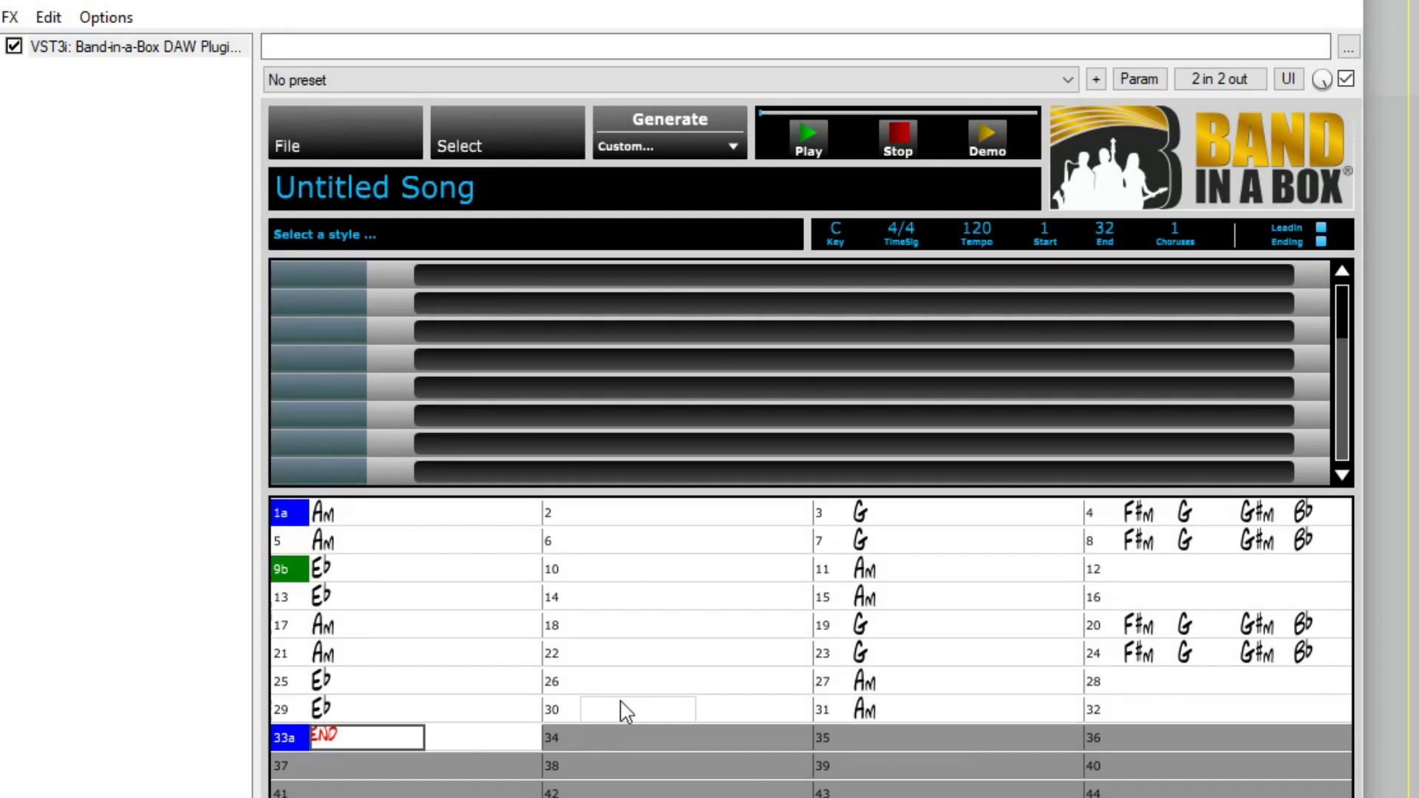
pyautogui.click(485, 148)
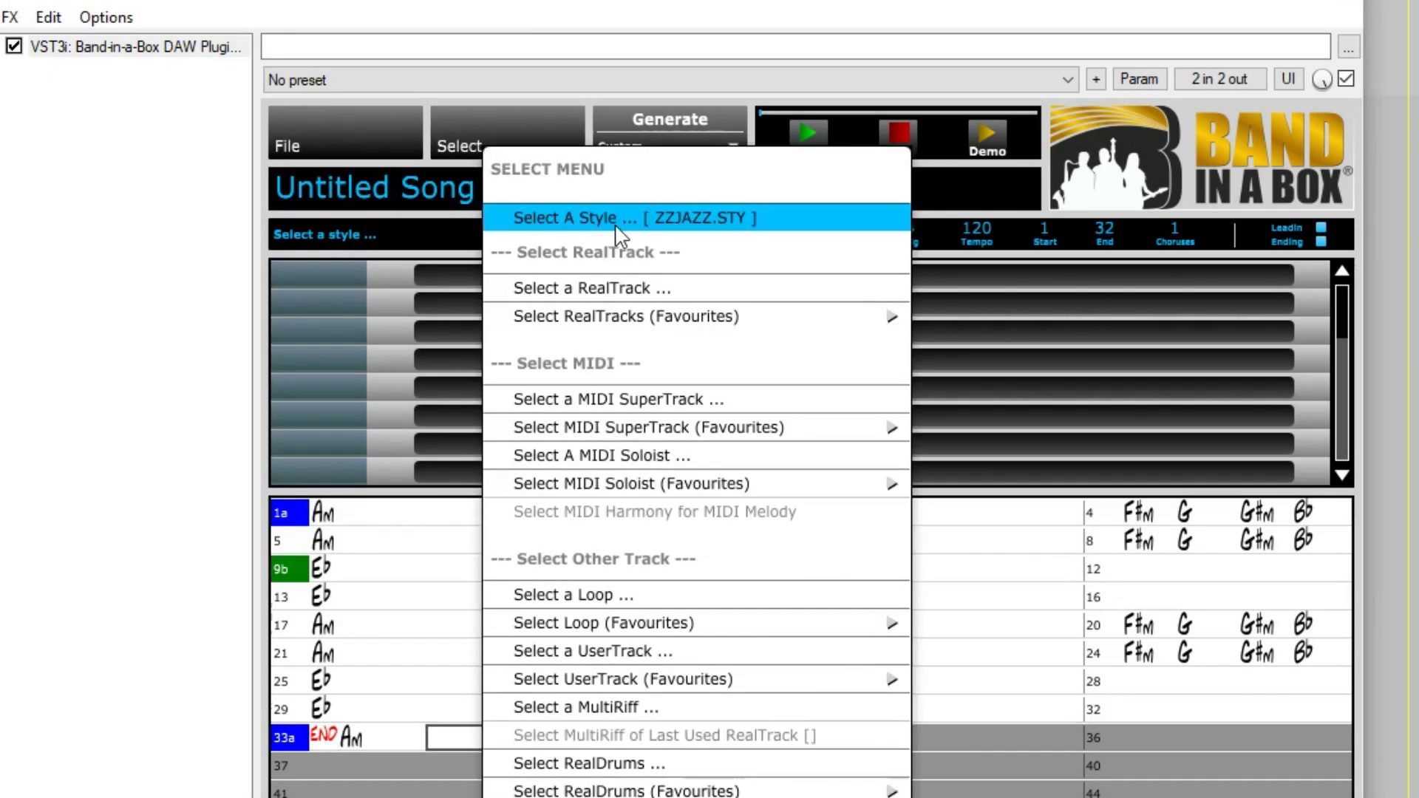
pyautogui.click(606, 218)
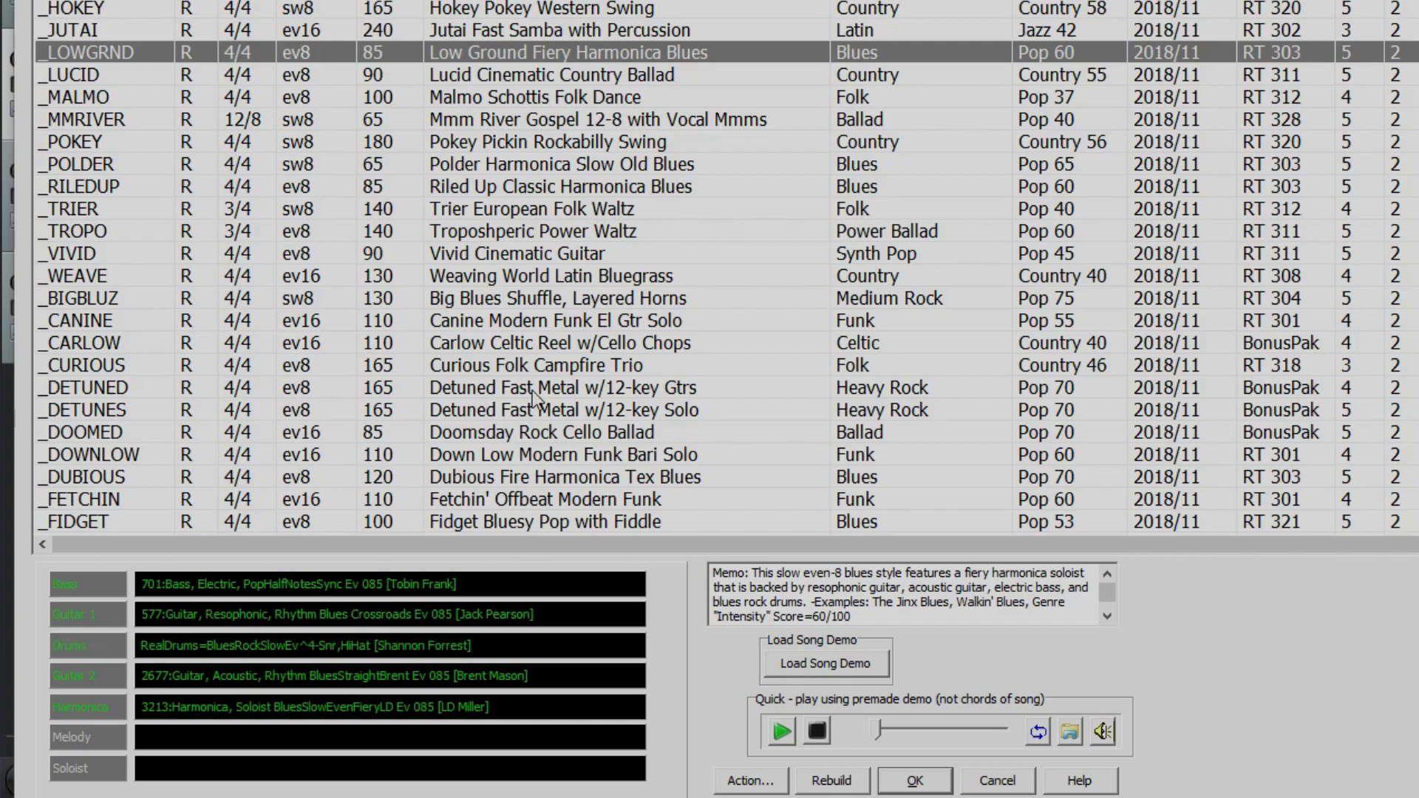
pyautogui.click(601, 385)
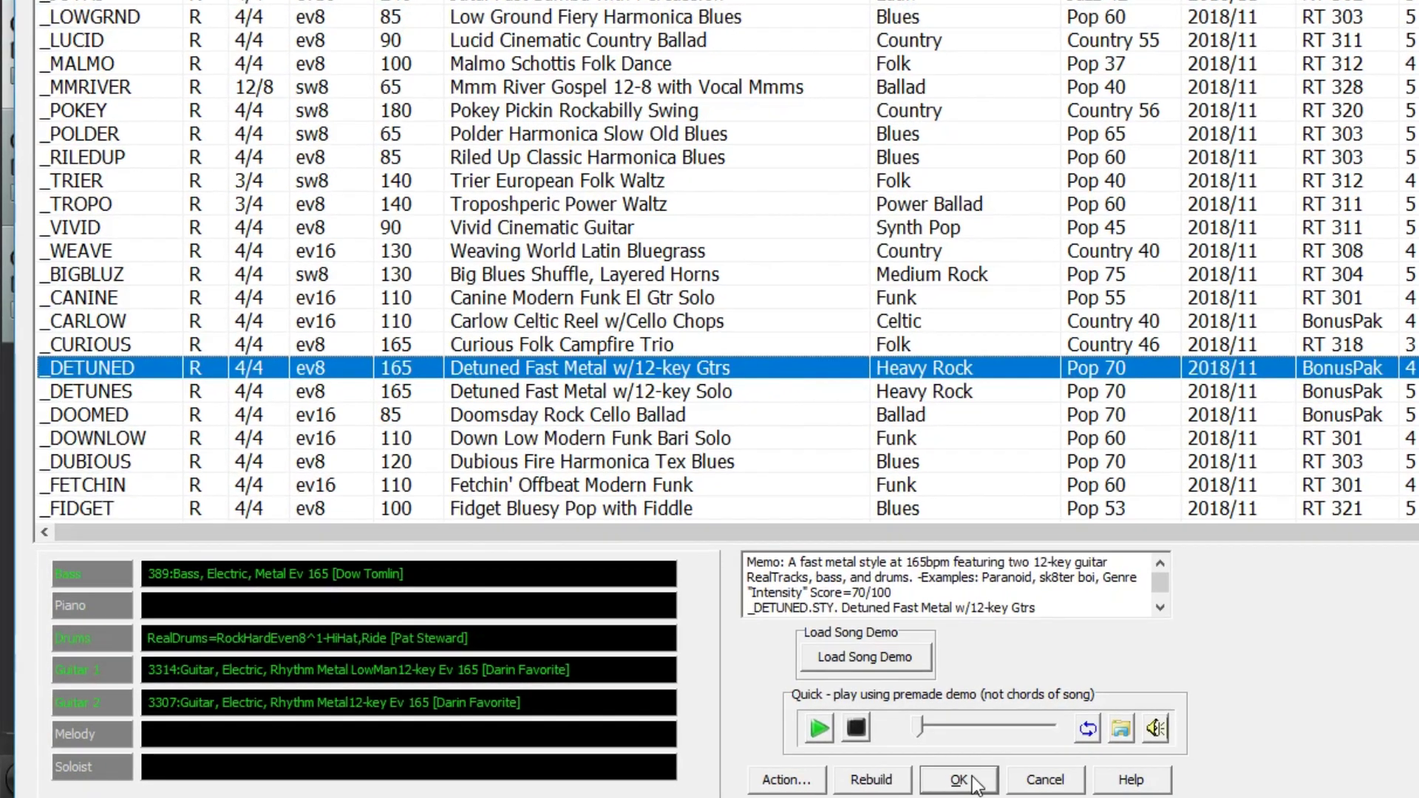
pyautogui.click(946, 778)
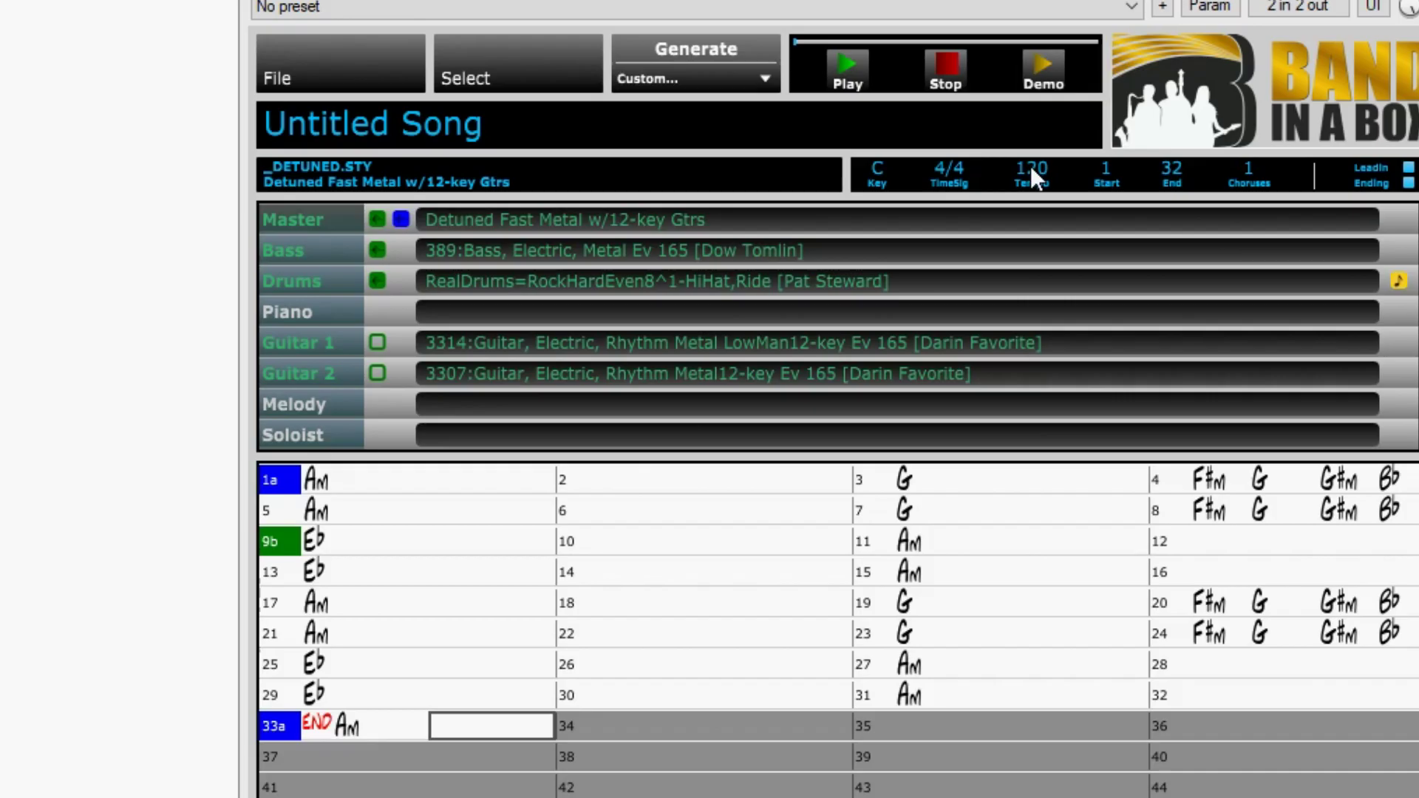
# Set the song tempo in the plugin to 167.
pyautogui.click(1031, 169)
pyautogui.write('167')
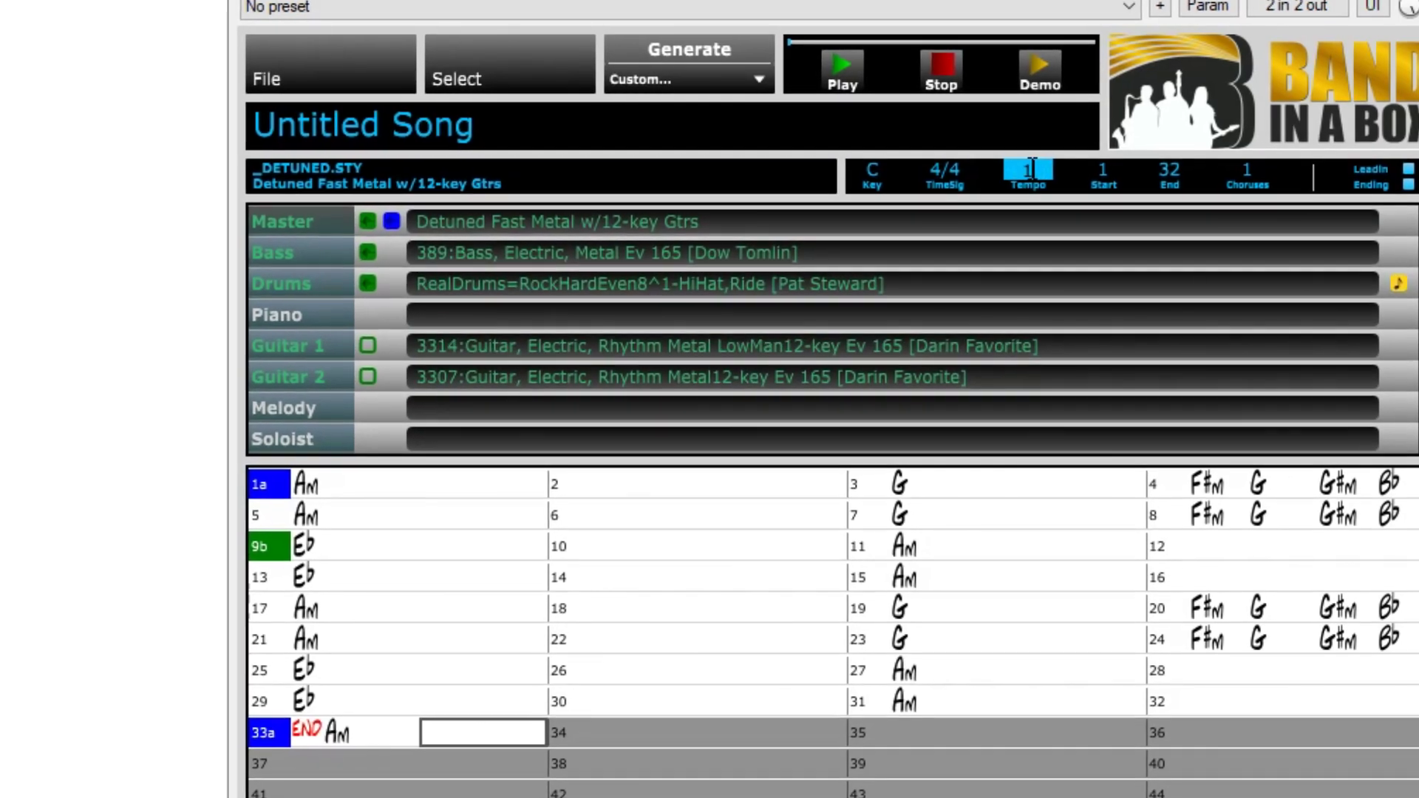
pyautogui.press('Return')
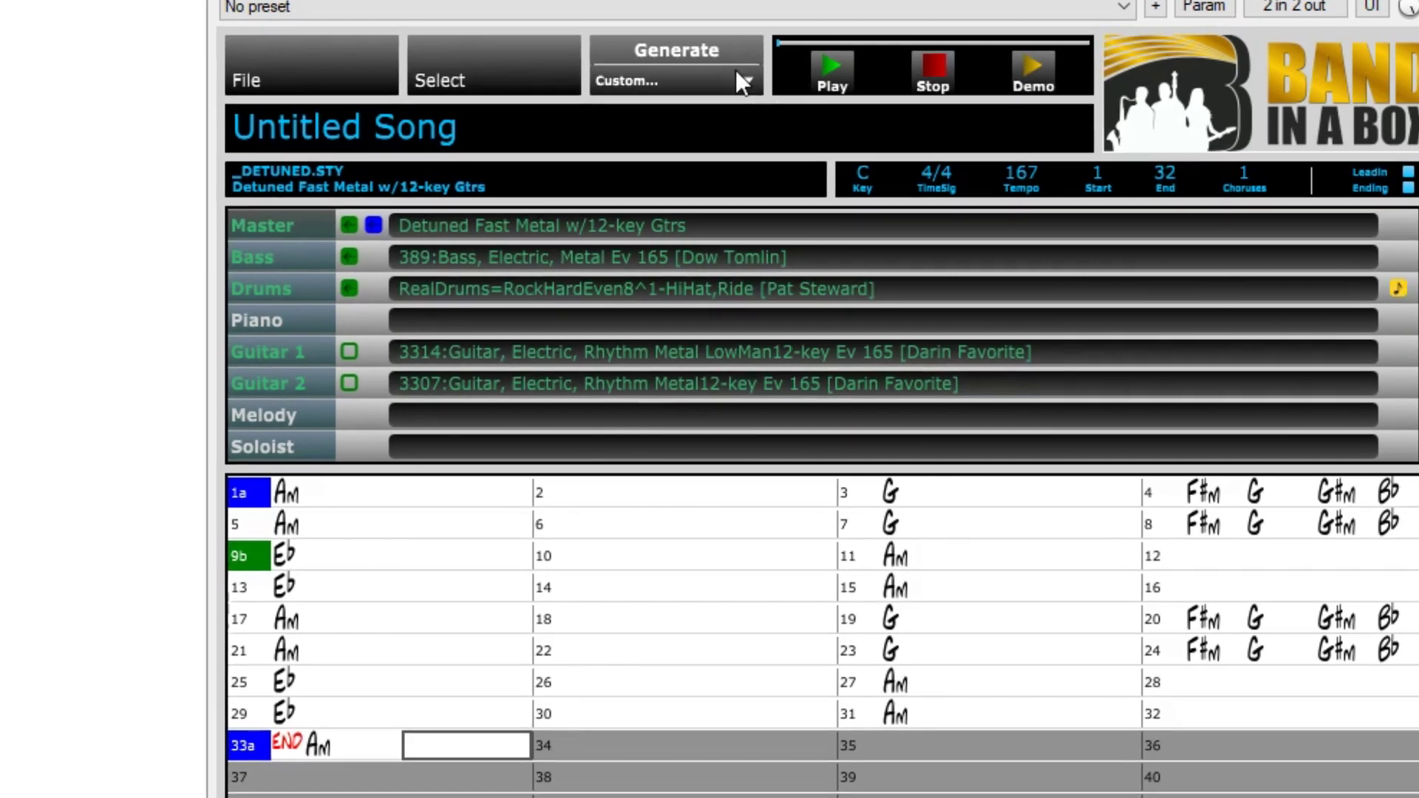
# Generate the metal song and place all parts from the Master row on separate tracks at the project start, closing the FX window.
pyautogui.click(709, 49)
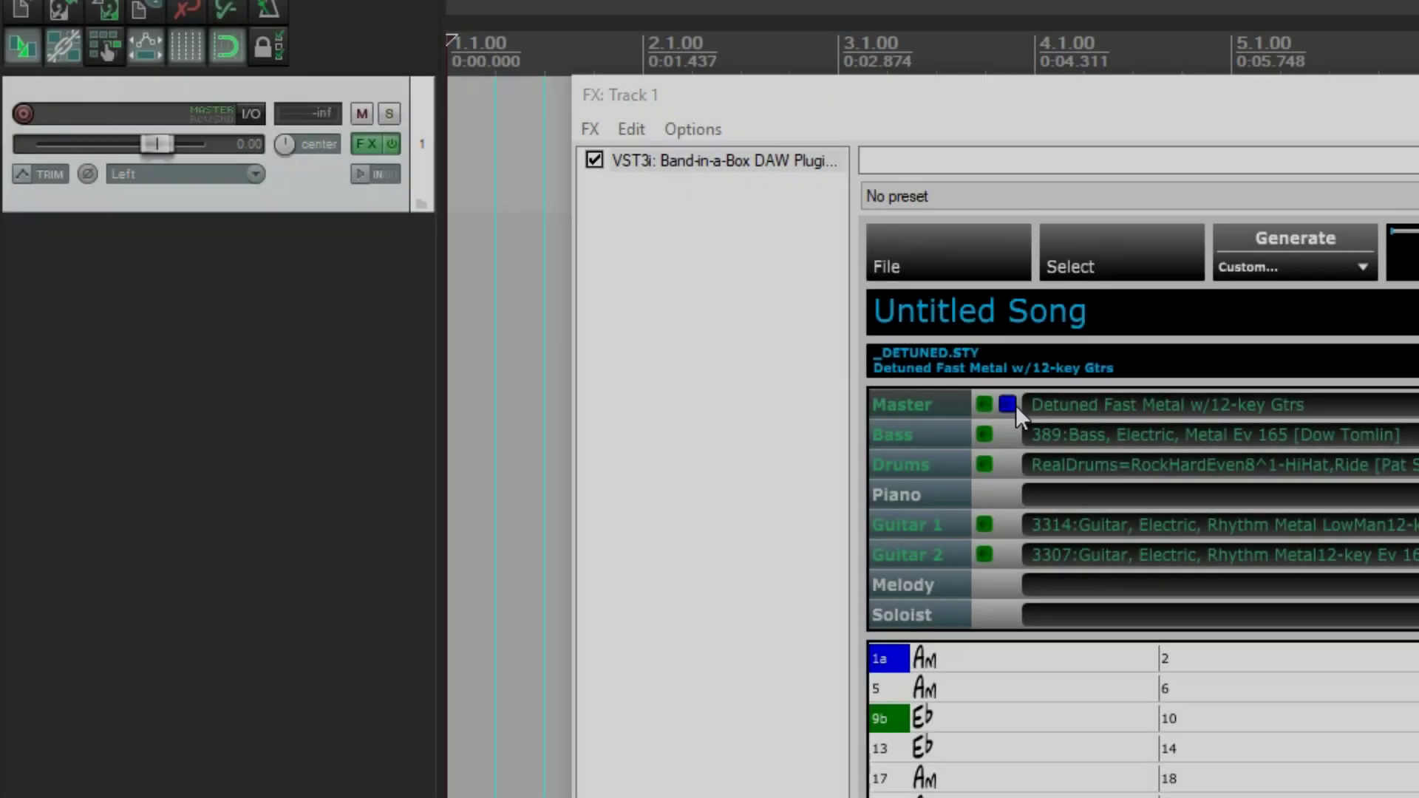
pyautogui.moveTo(1016, 406); pyautogui.dragTo(872, 403)
pyautogui.moveTo(448, 261); pyautogui.dragTo(449, 264)
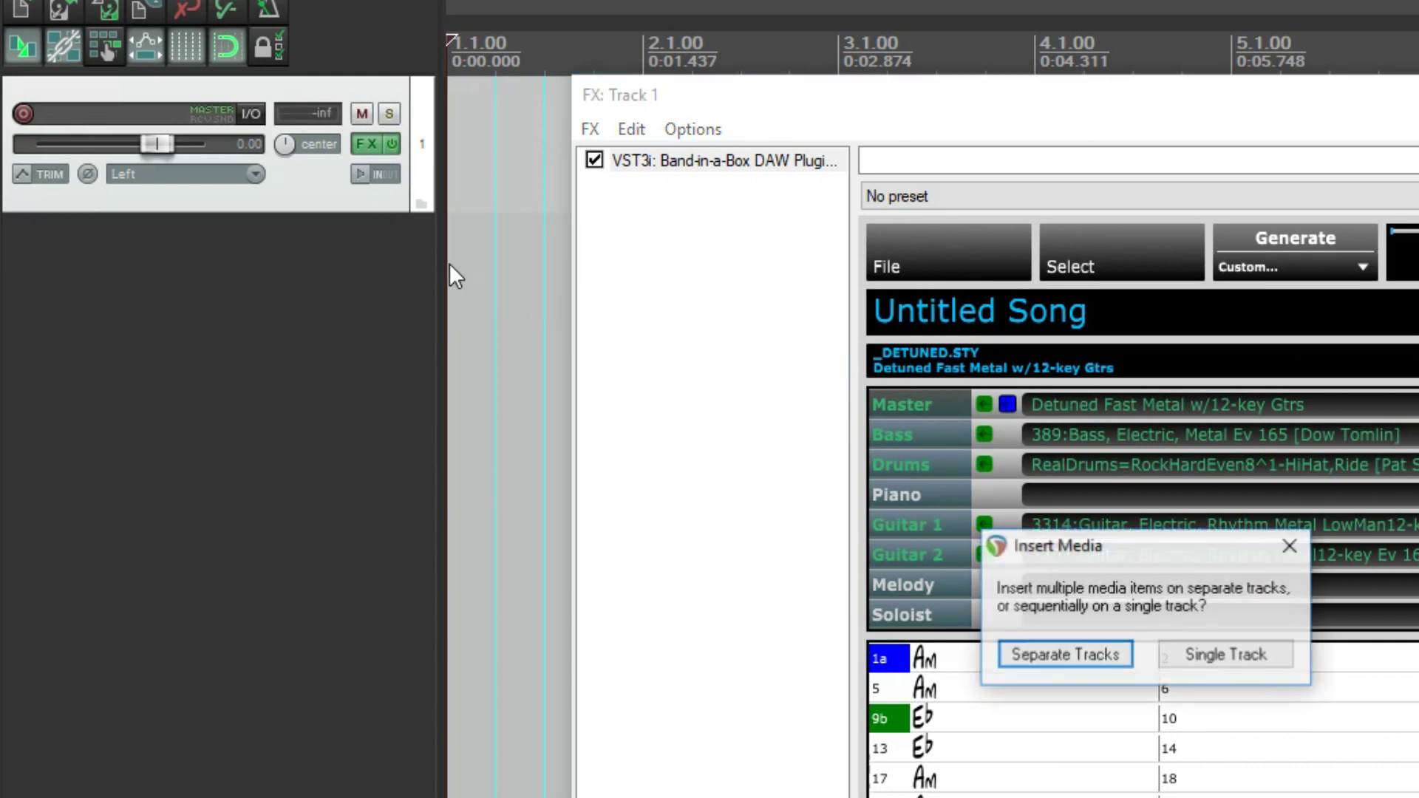
pyautogui.click(1113, 655)
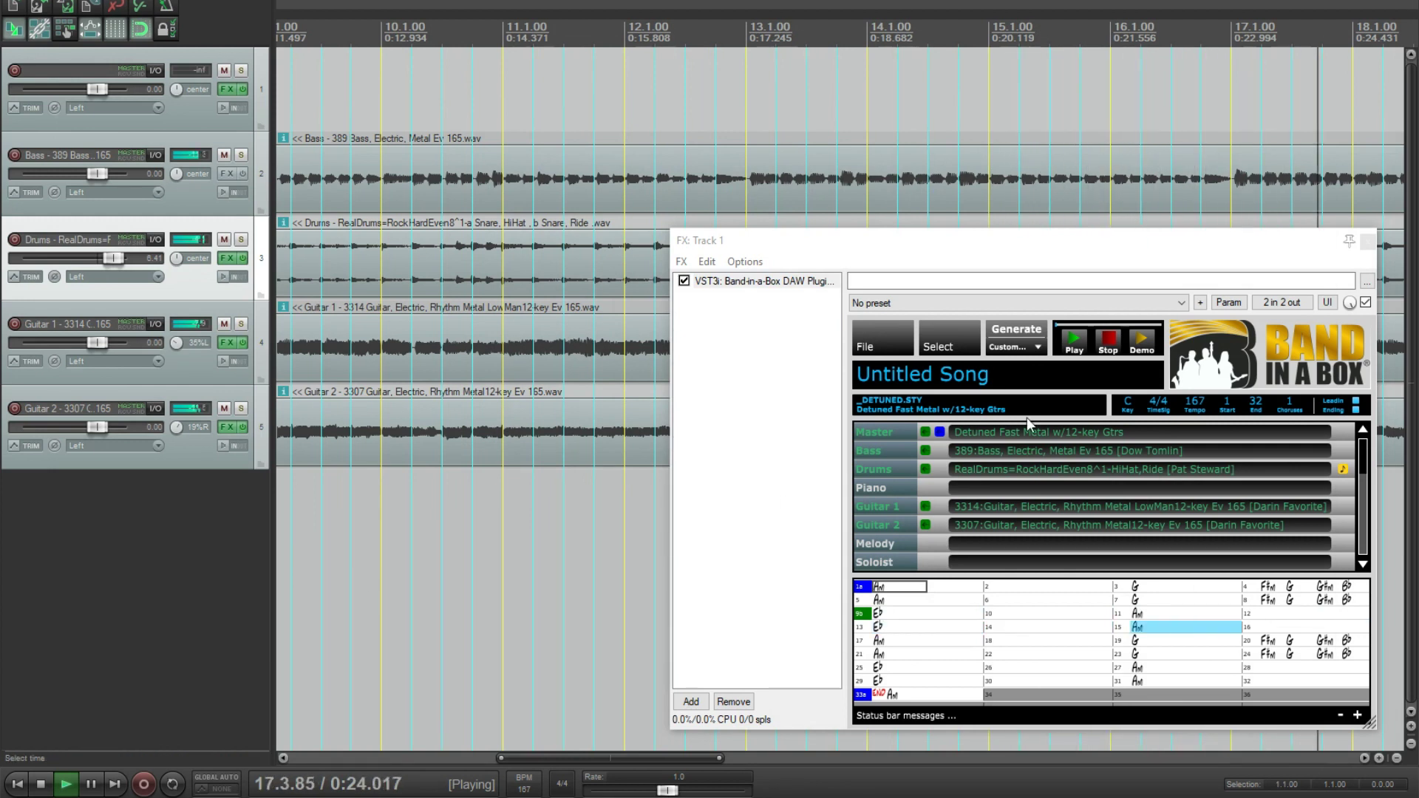
pyautogui.click(1369, 241)
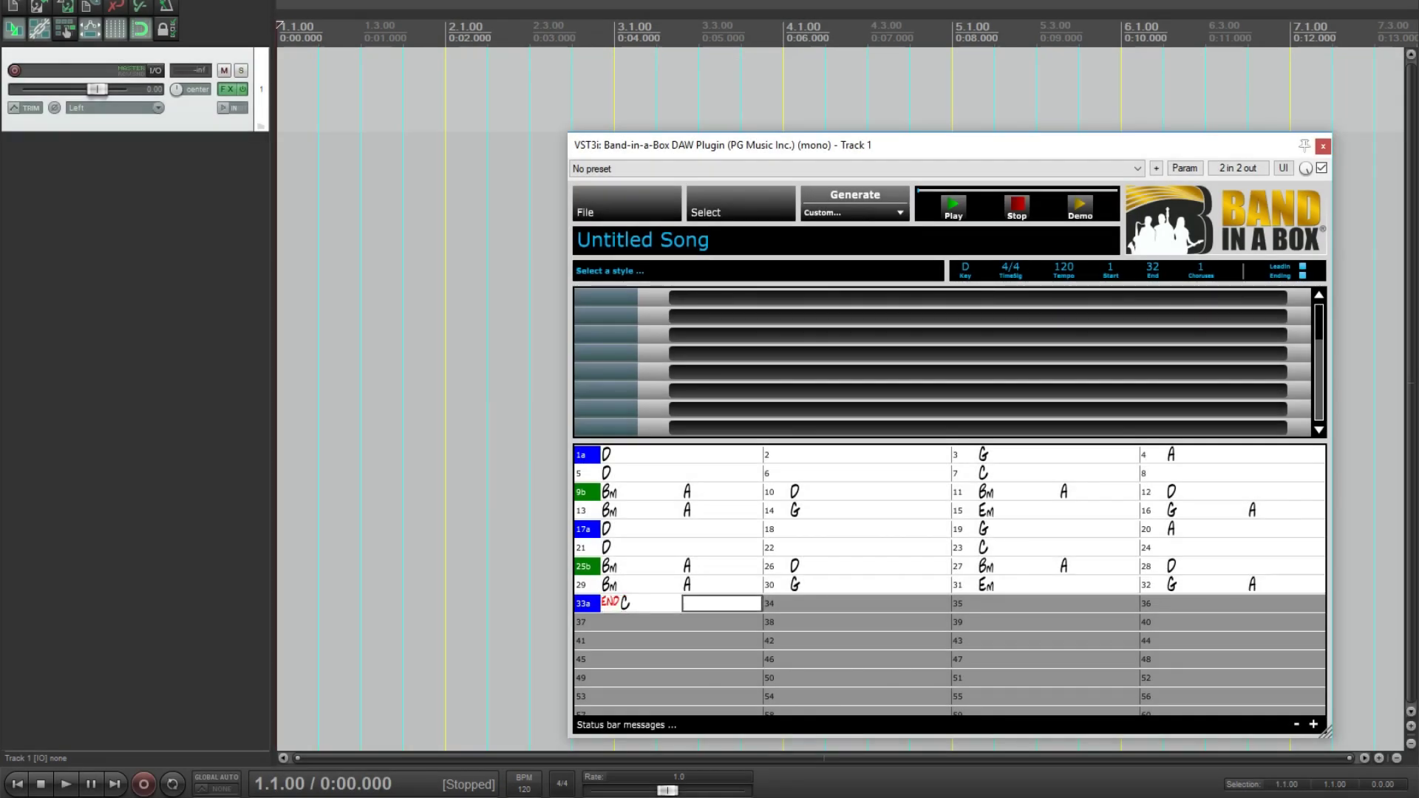
# Filter the style list to the Bluegrass category and load _GRINNER, Grinner Bluegrass with Washboard.
pyautogui.click(708, 214)
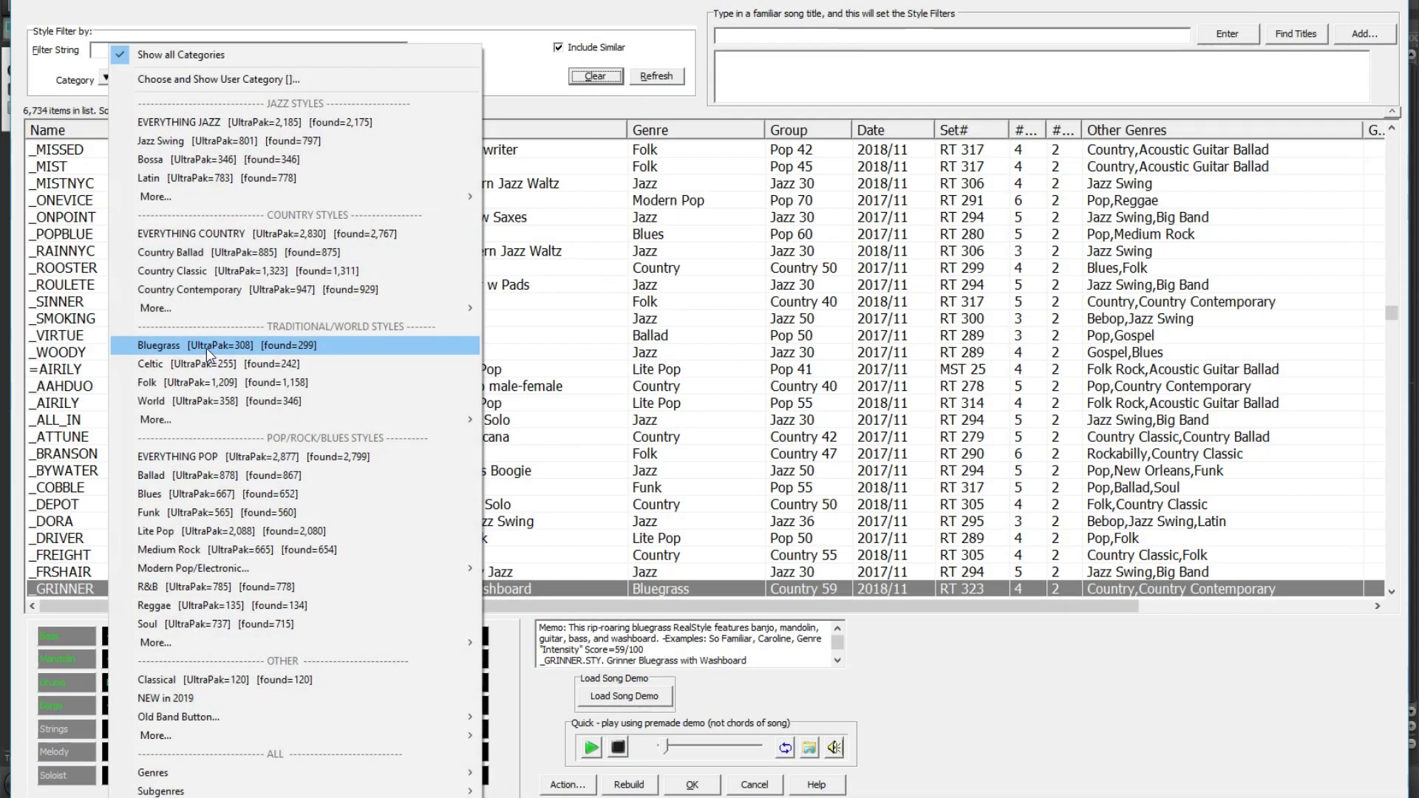
pyautogui.click(209, 330)
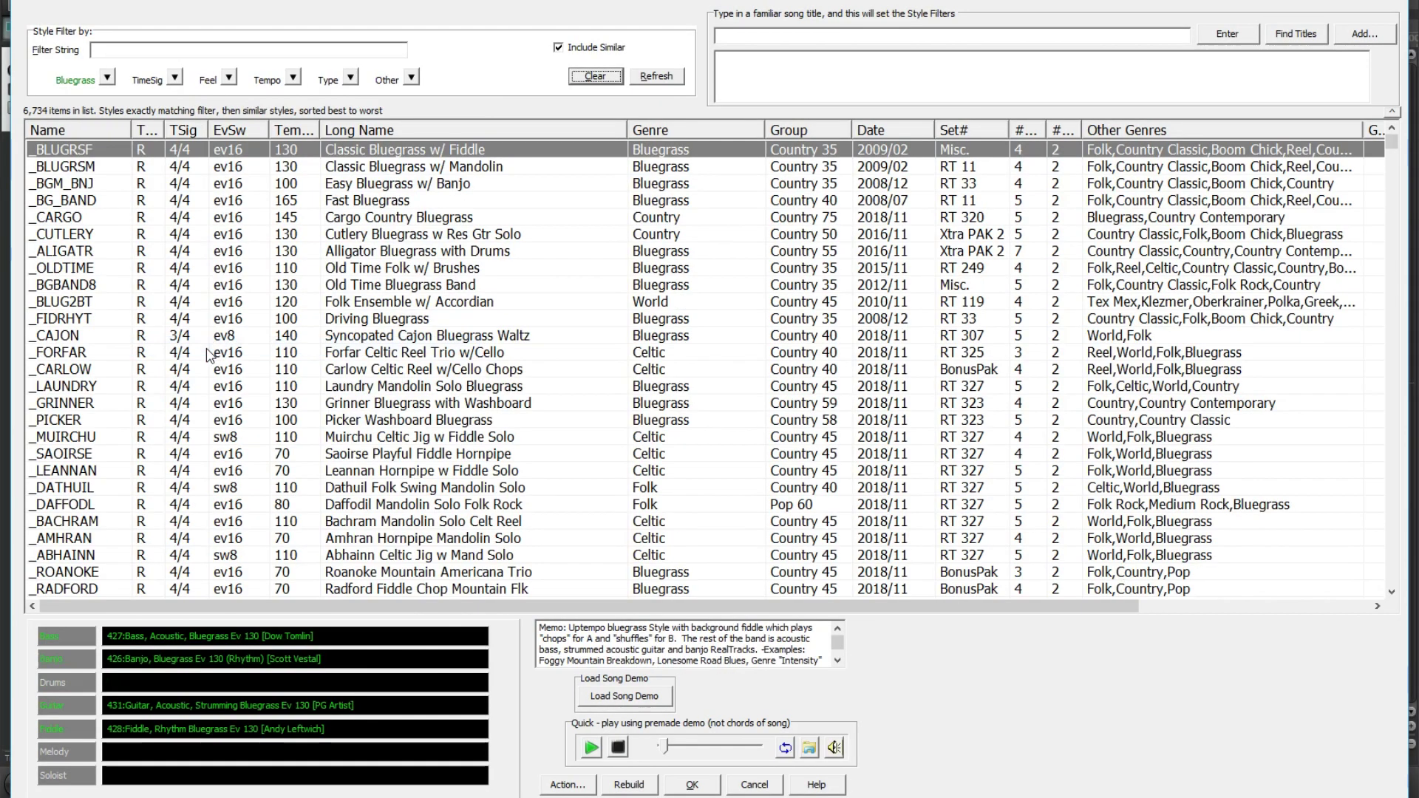
pyautogui.click(89, 404)
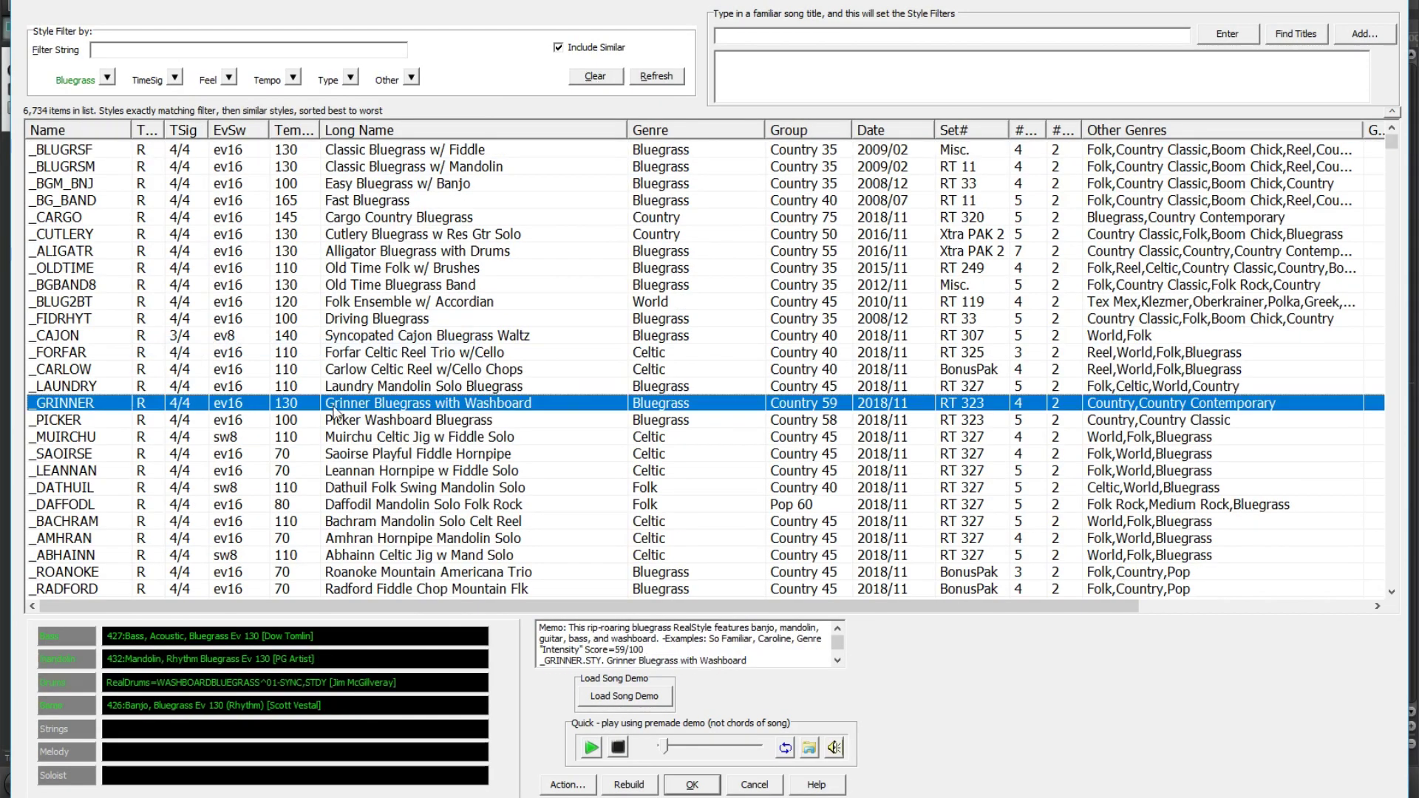
pyautogui.click(692, 782)
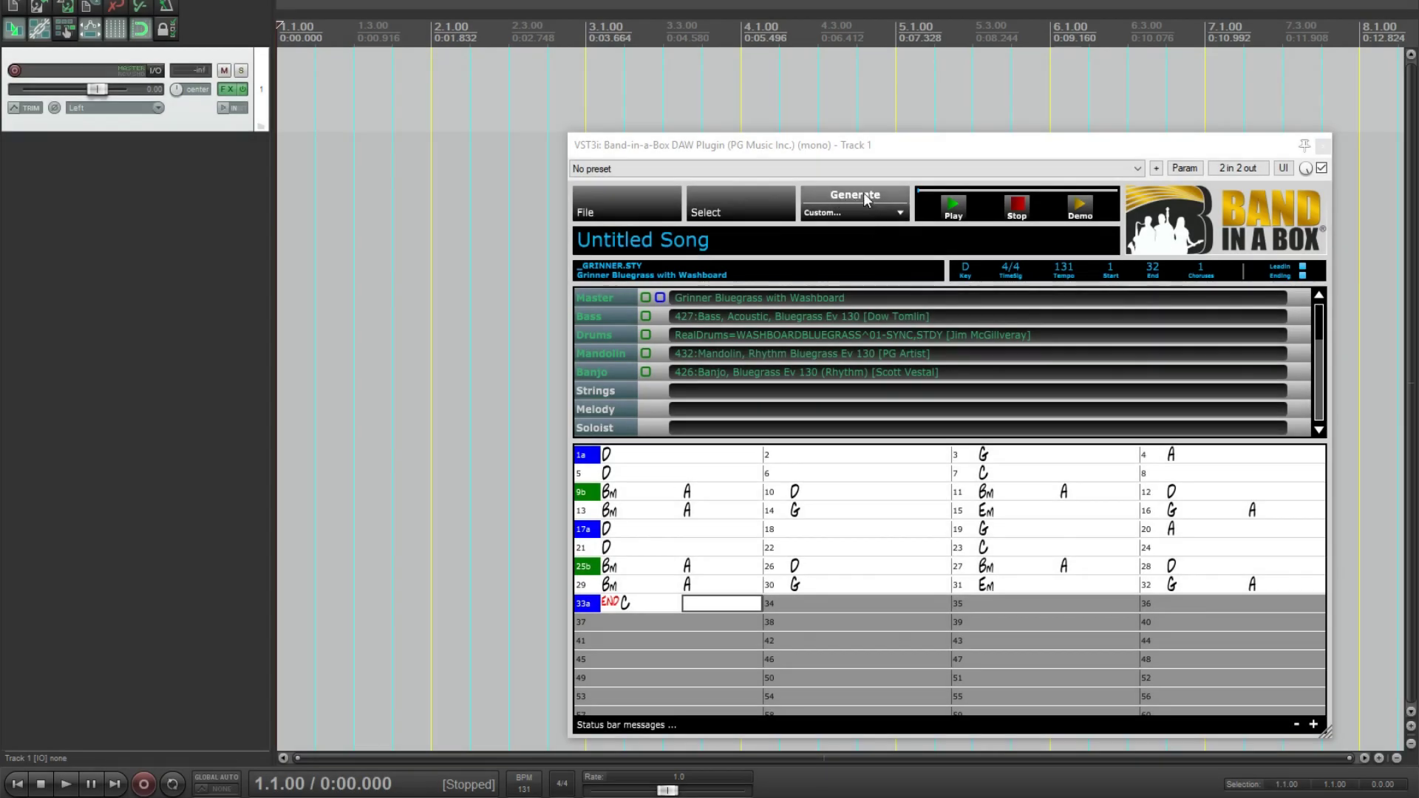
# Generate the bluegrass song and place all its parts on separate tracks at the project start.
pyautogui.click(866, 193)
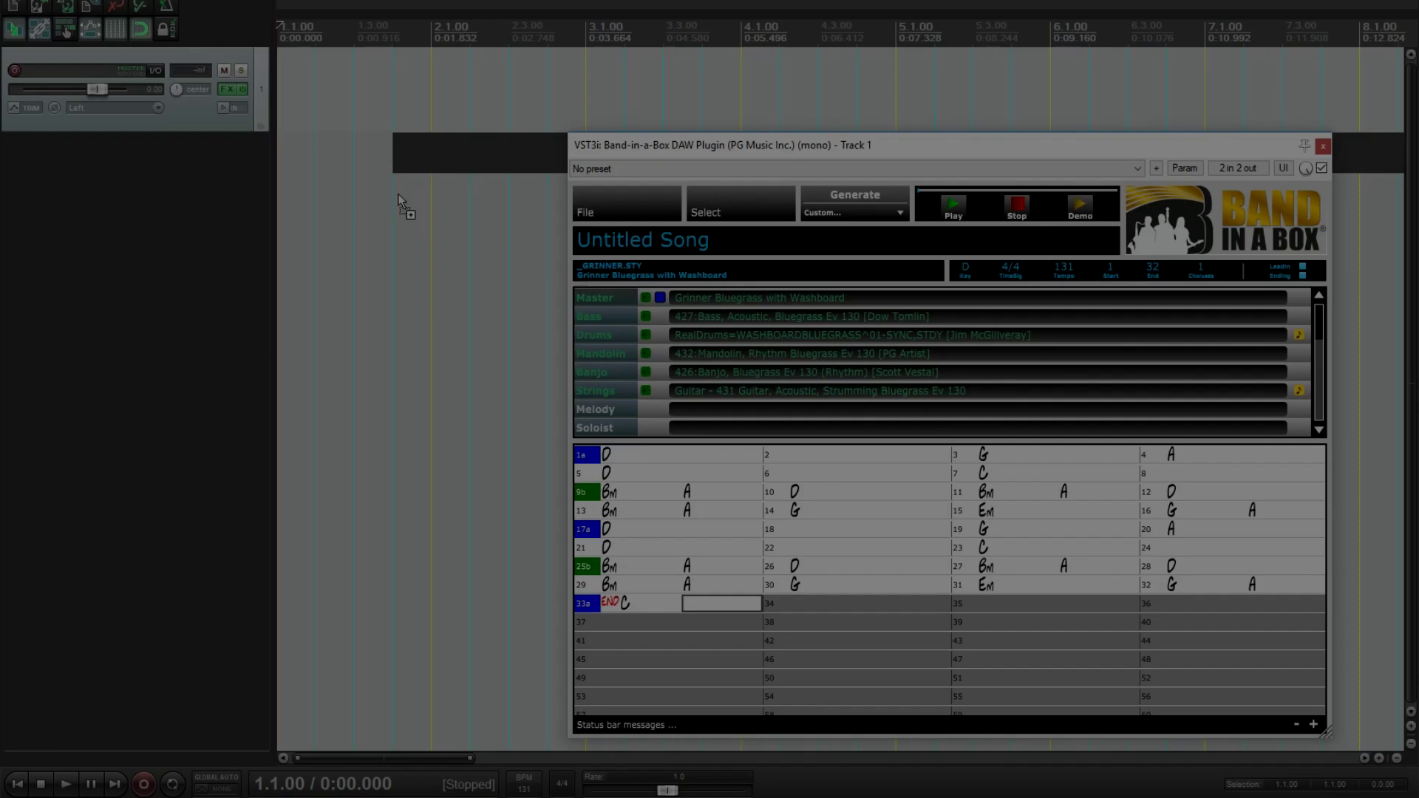
pyautogui.moveTo(398, 193); pyautogui.dragTo(286, 166)
pyautogui.click(680, 408)
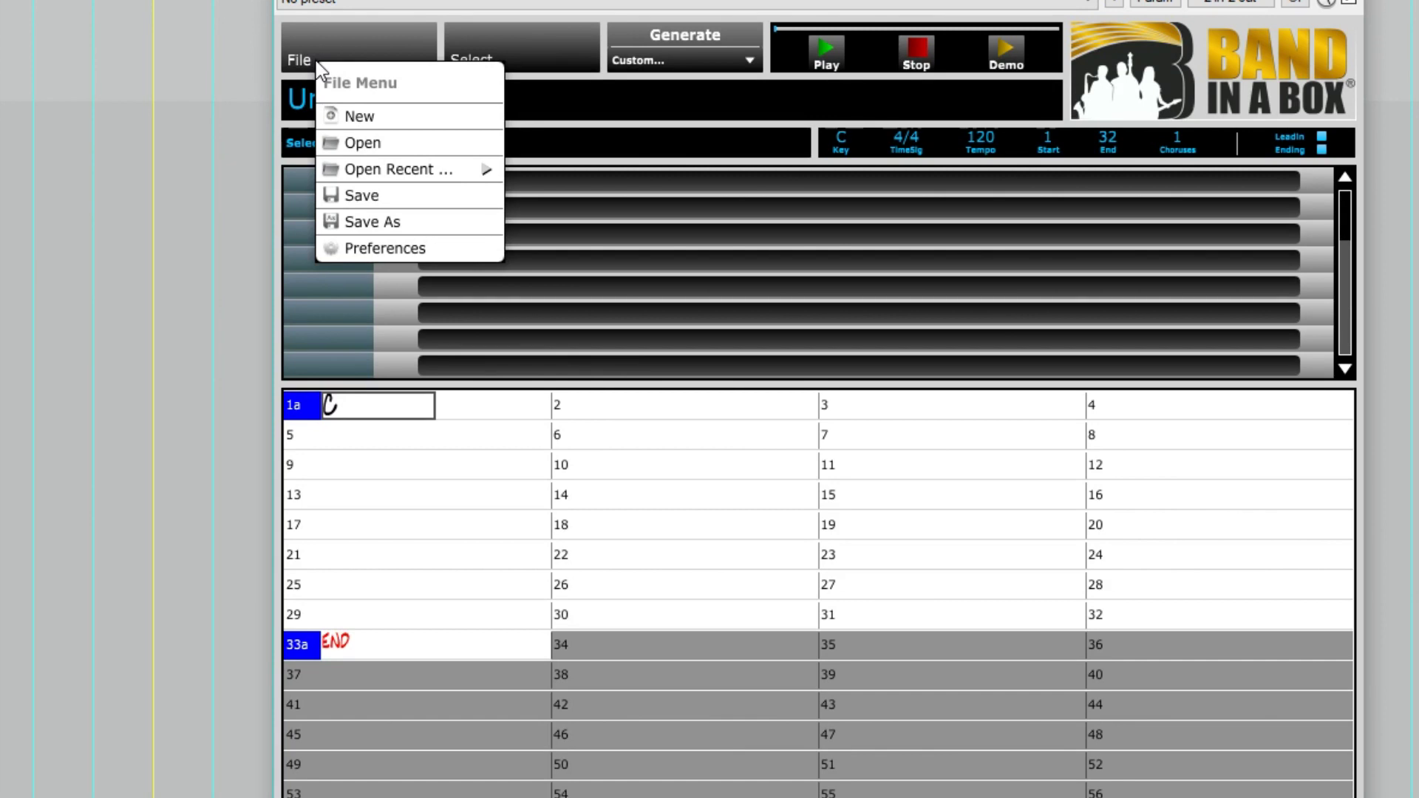
# Open the song _CHUGGIN Demo - Chuggin Chicken Pickin Train.SGU from the RealTracks320 Demos folder.
pyautogui.click(399, 145)
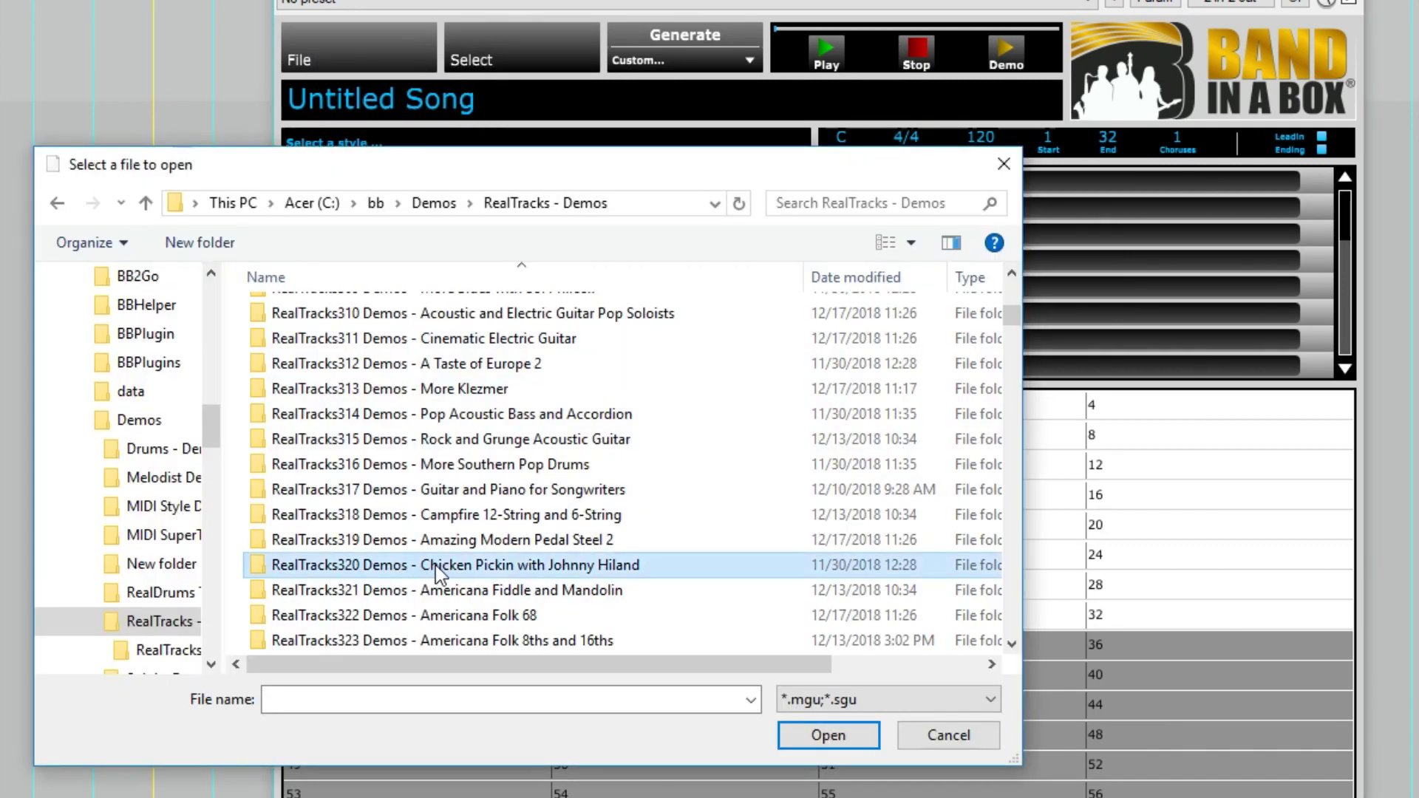
pyautogui.doubleClick(433, 566)
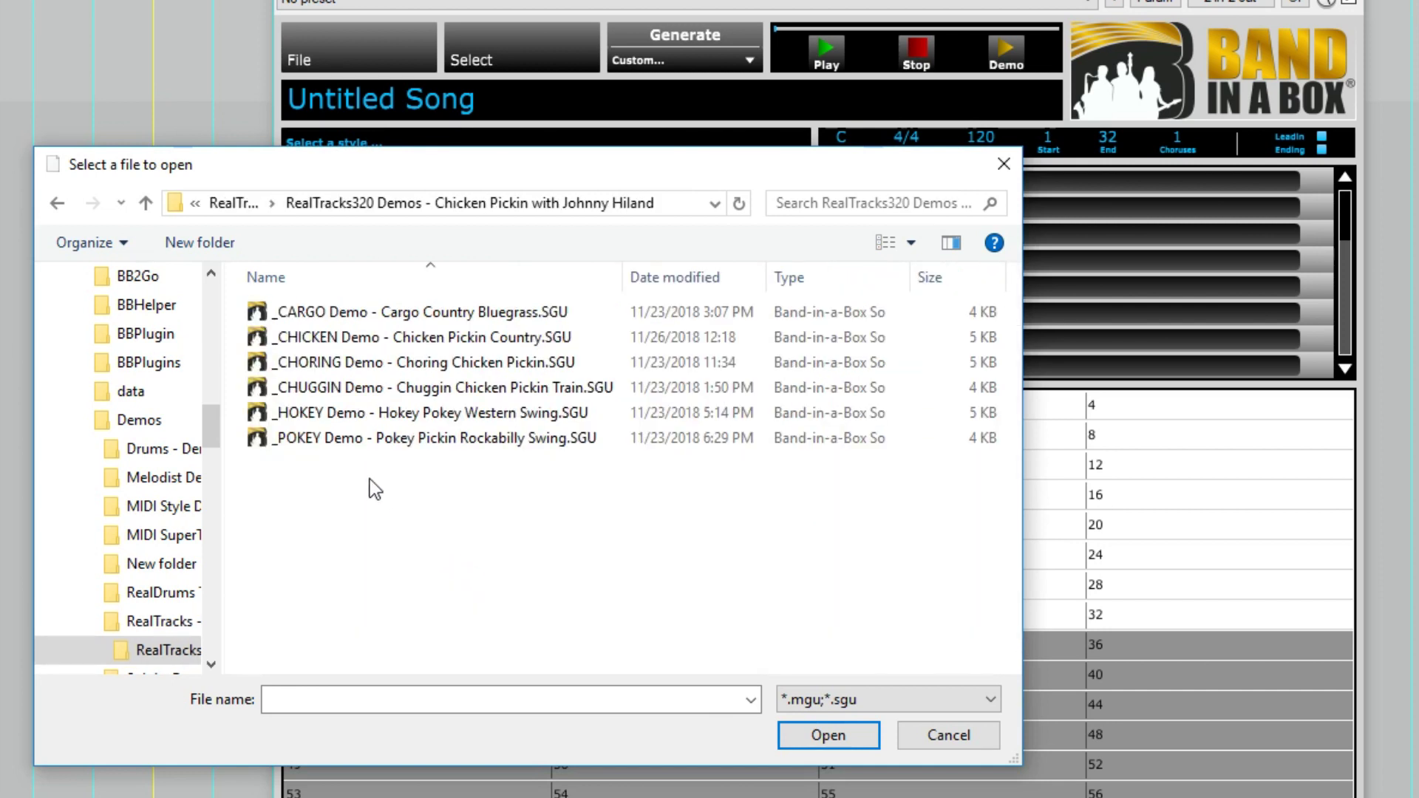
pyautogui.doubleClick(526, 389)
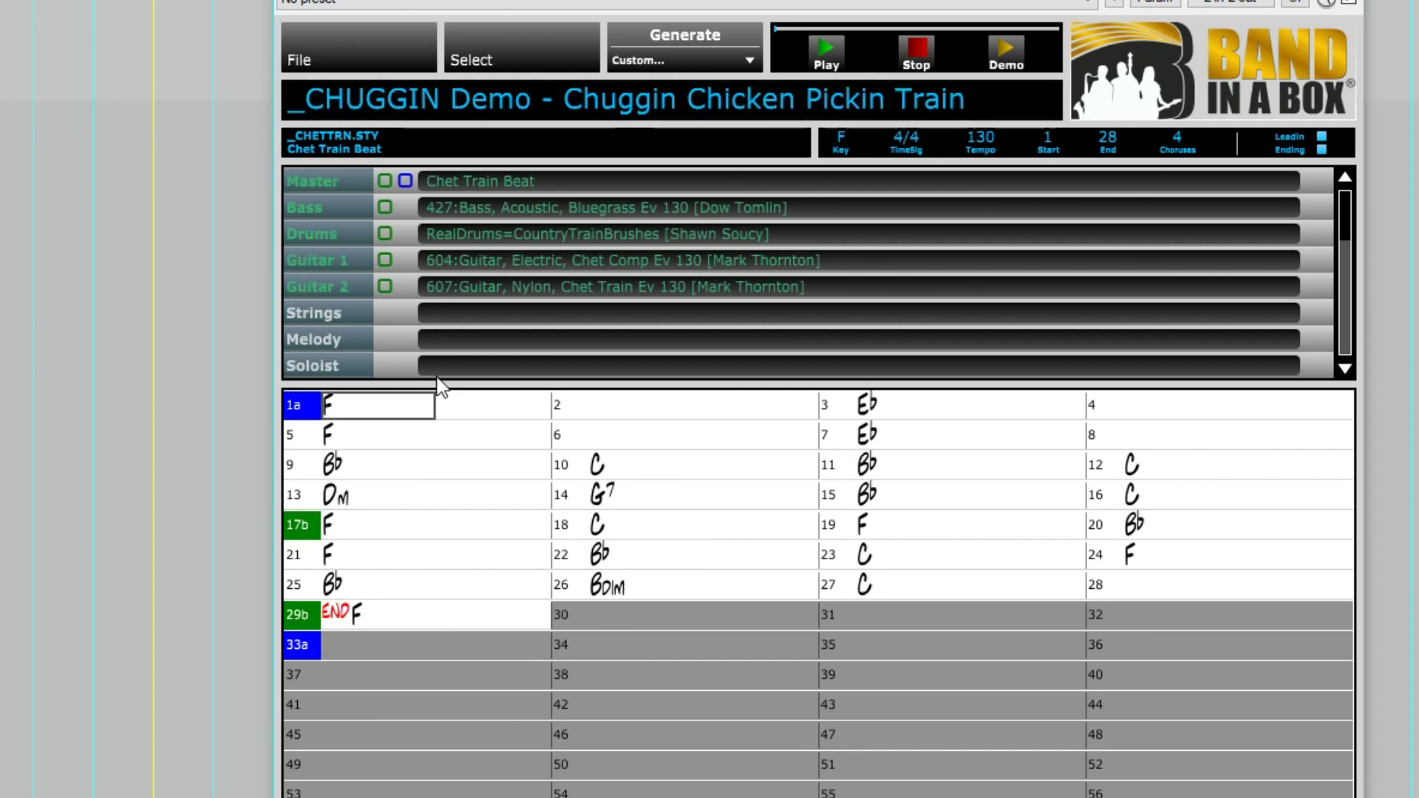
# Generate the Chuggin Chicken Pickin Train song and place all its parts on separate tracks at the project start.
pyautogui.click(729, 30)
pyautogui.moveTo(441, 221); pyautogui.dragTo(358, 211)
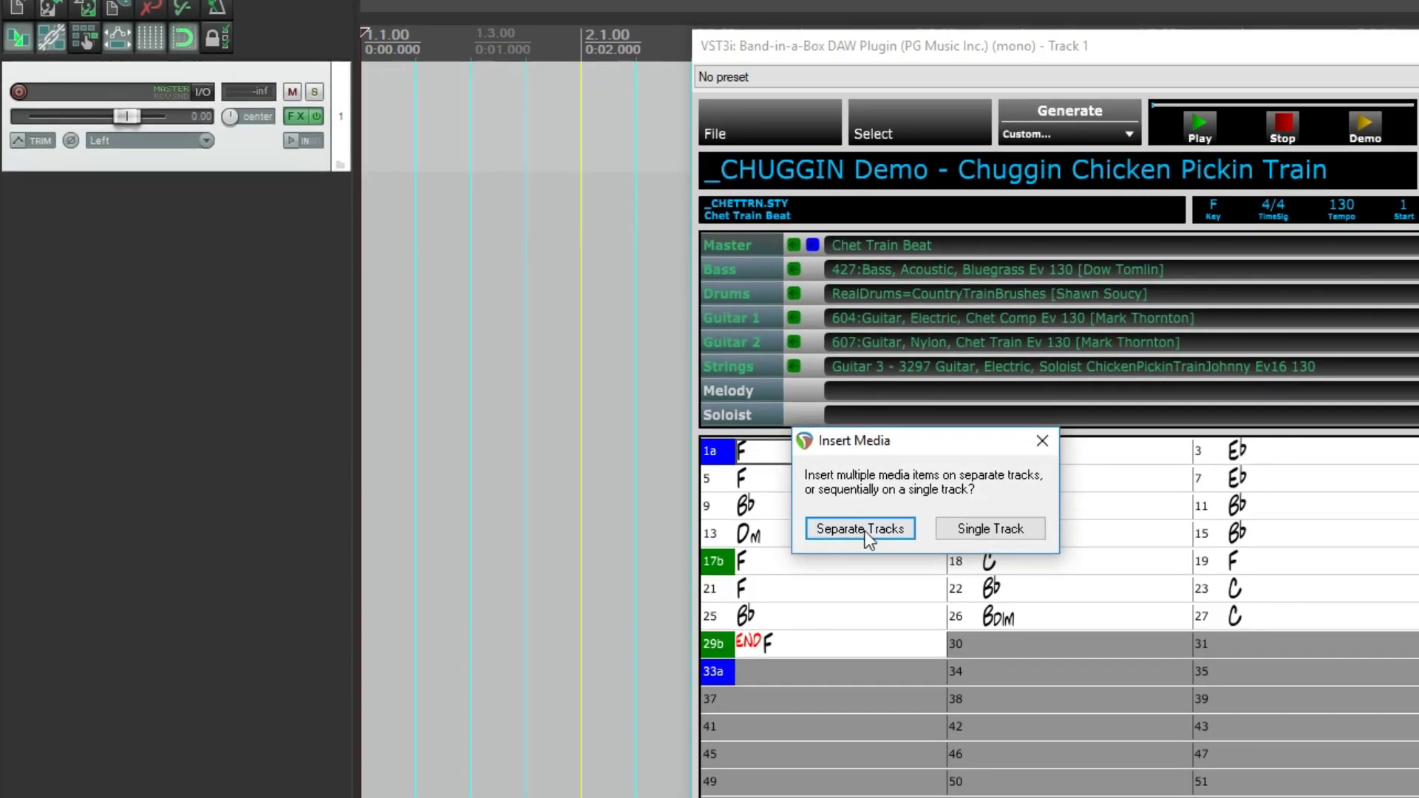
pyautogui.click(848, 521)
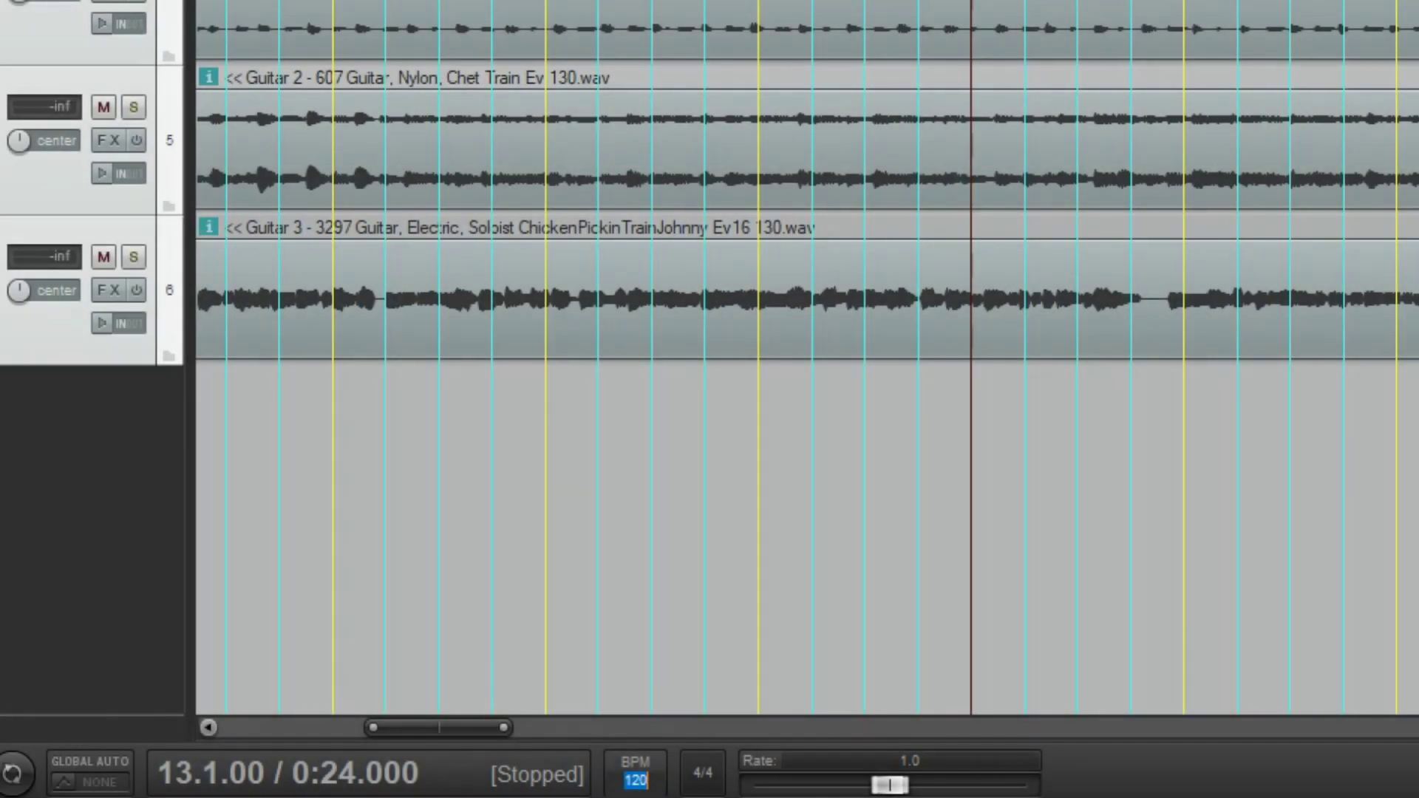
# Set the project tempo to 130 BPM and play back the placed tracks.
pyautogui.press('Return')
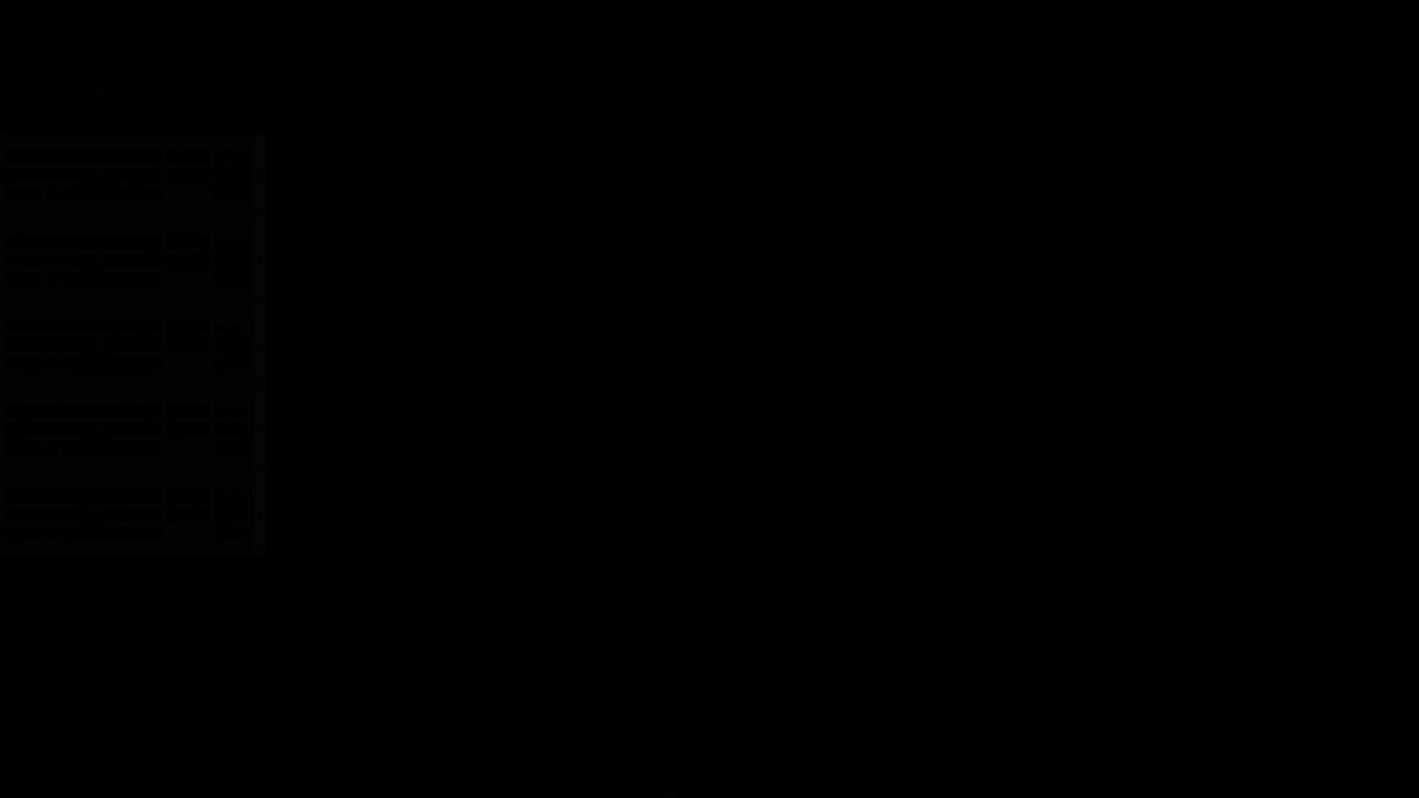
pyautogui.press('space')
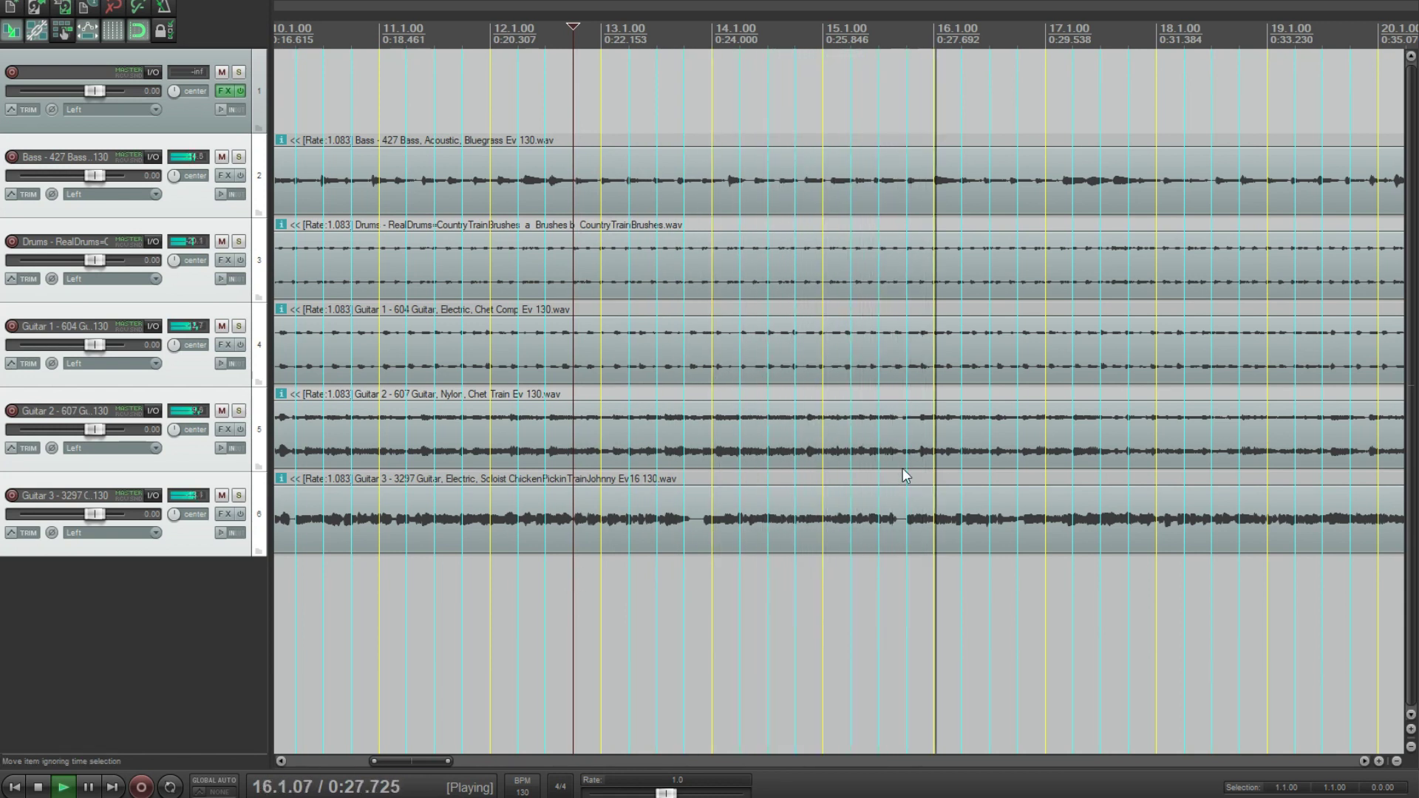
pyautogui.press('space')
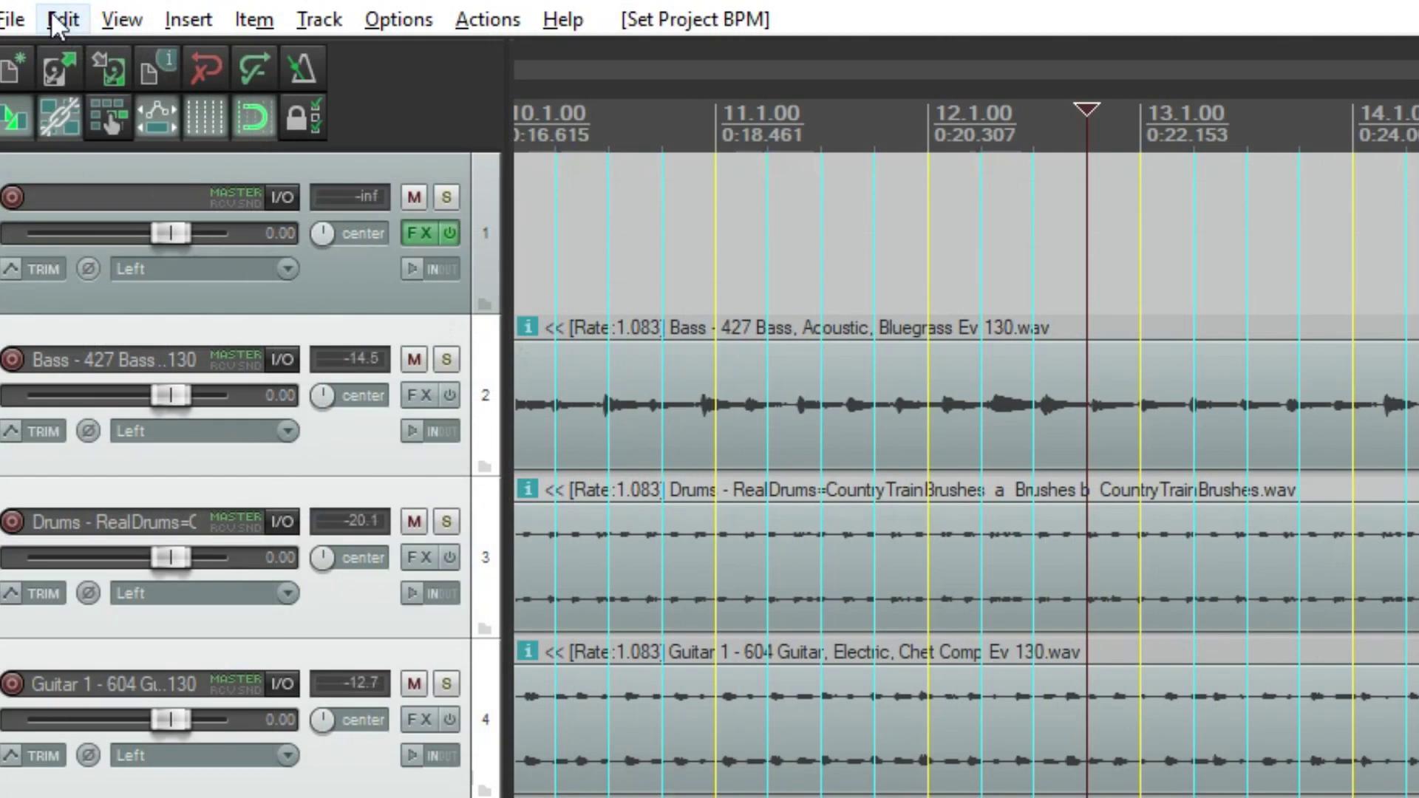
# Undo the project BPM change.
pyautogui.click(59, 22)
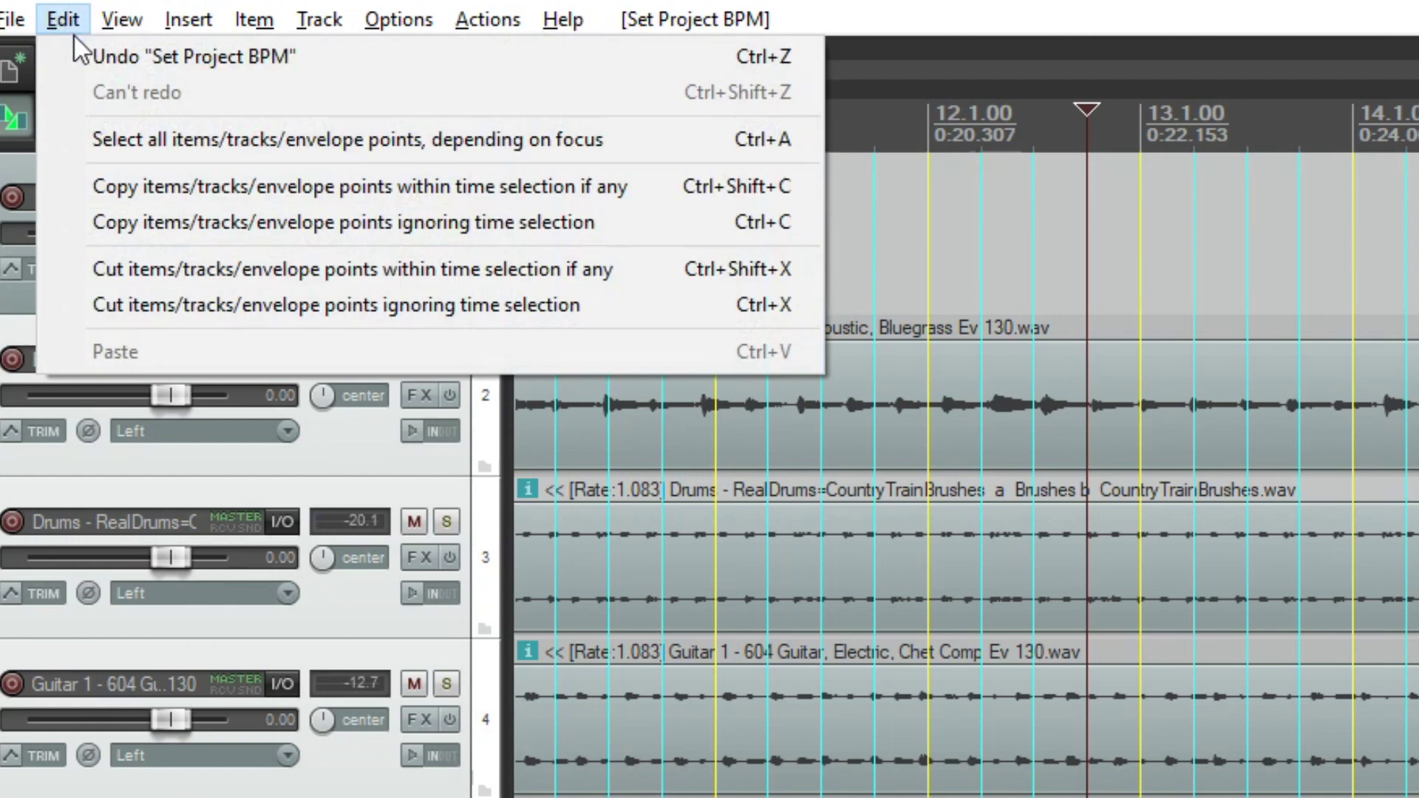
pyautogui.click(104, 52)
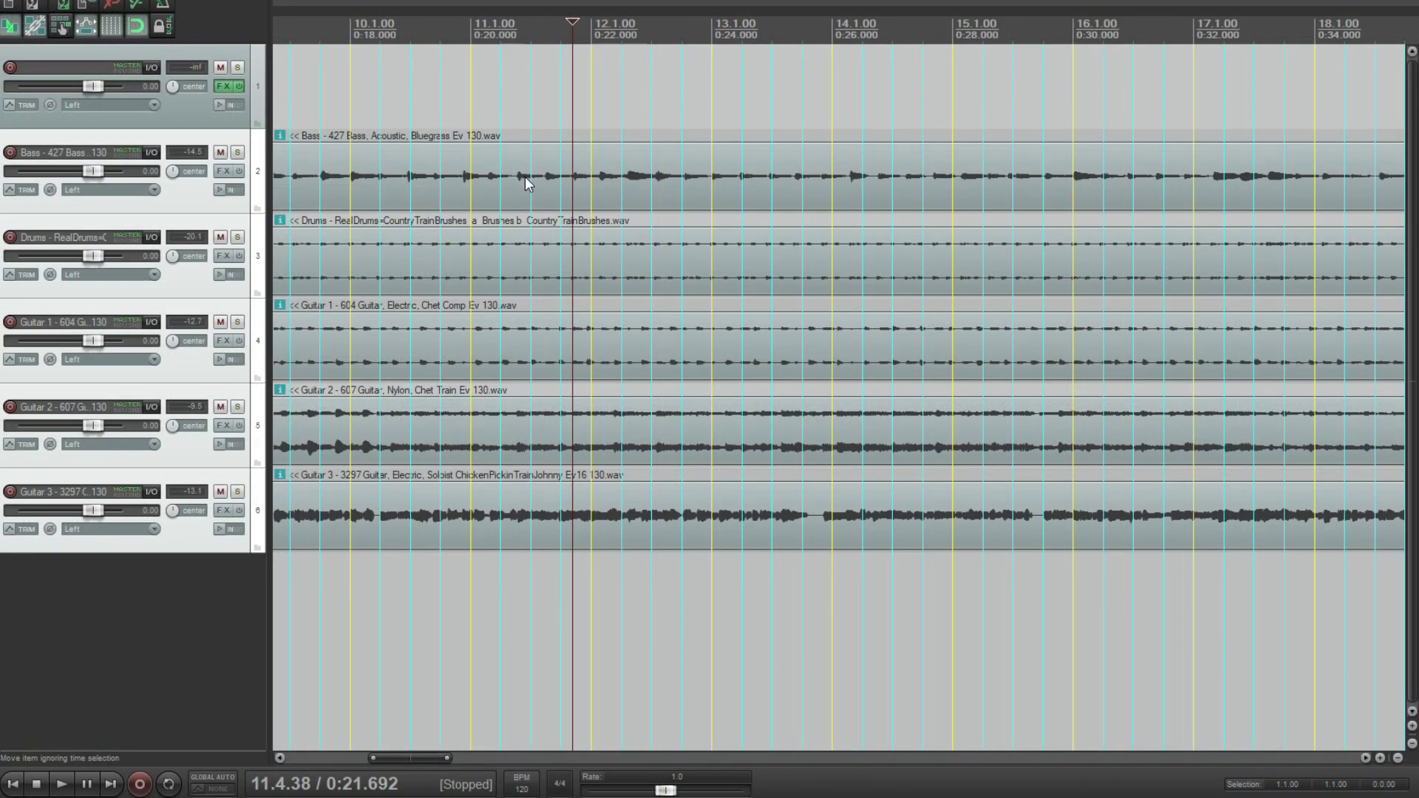
# Select all five audio items from Bass to Guitar 3 and set their item timebase to Time.
pyautogui.click(525, 175)
pyautogui.keyDown('shift'); pyautogui.click(526, 510); pyautogui.keyUp('shift')
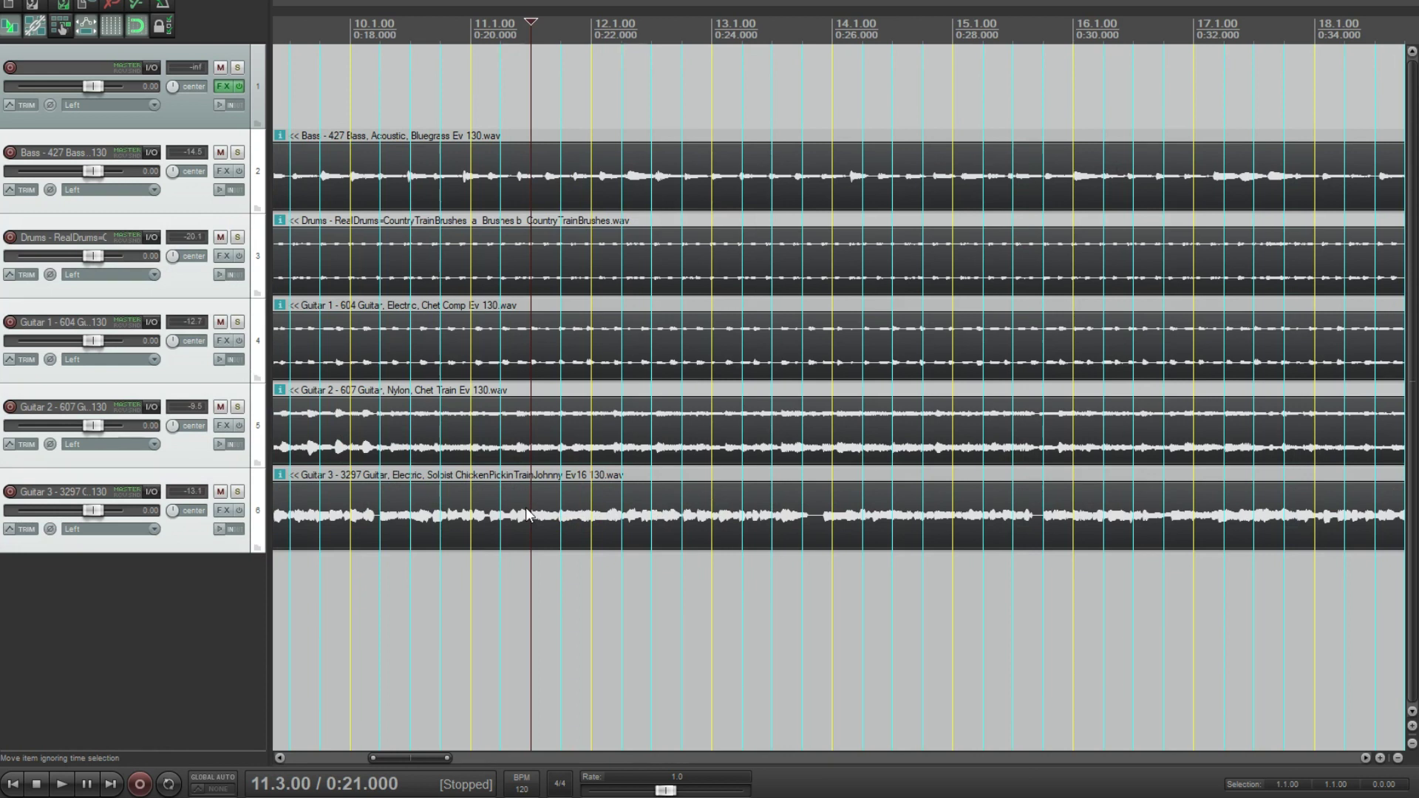
pyautogui.doubleClick(526, 516)
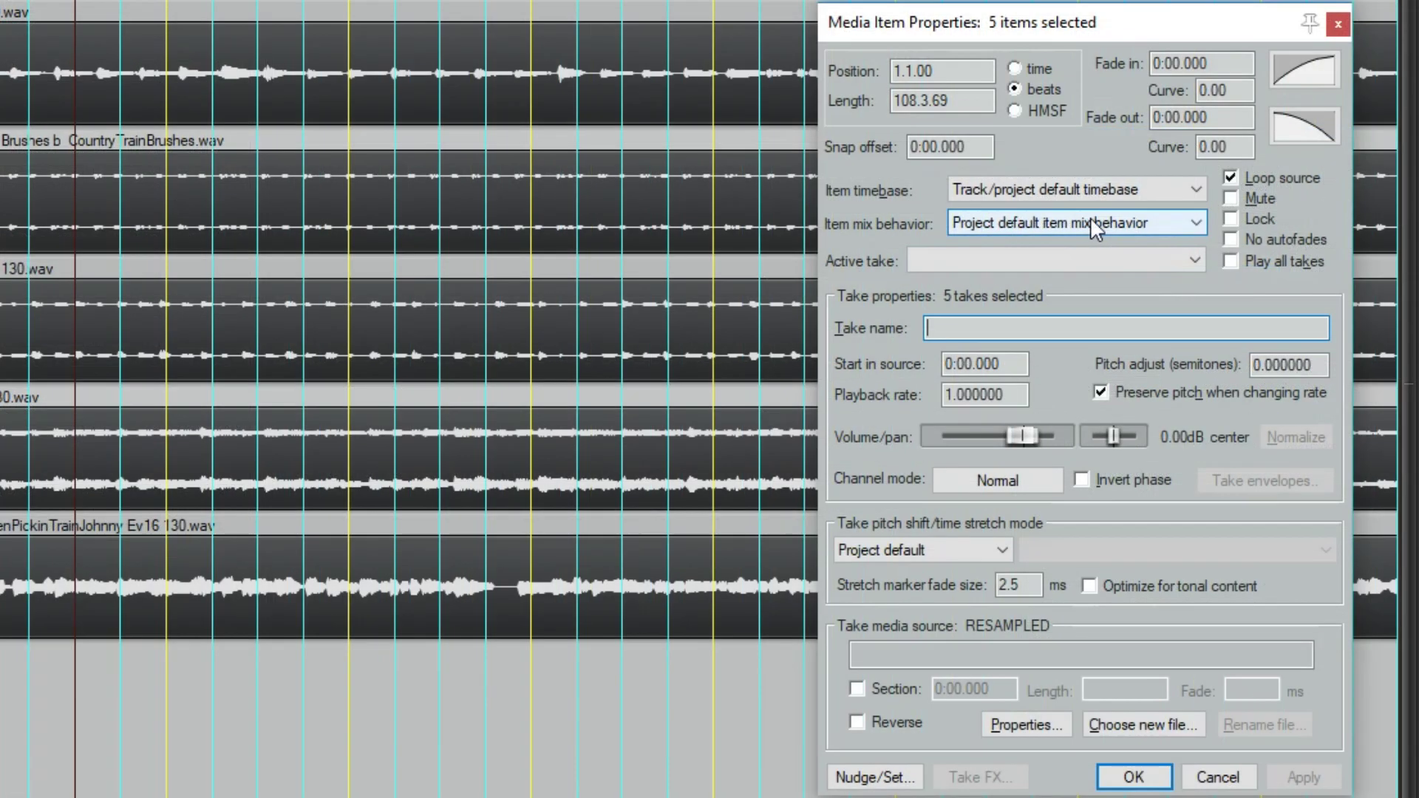
pyautogui.click(1090, 186)
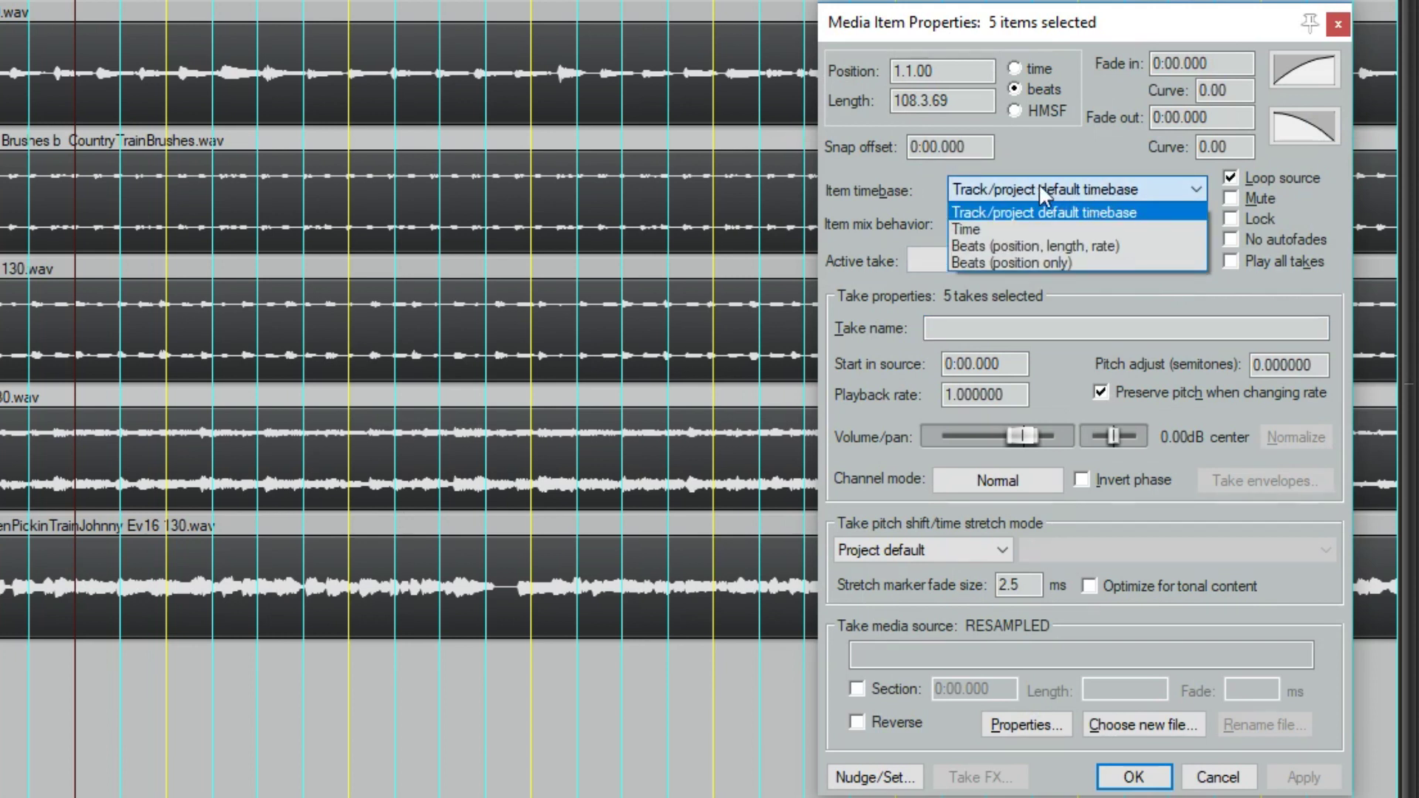
pyautogui.click(973, 229)
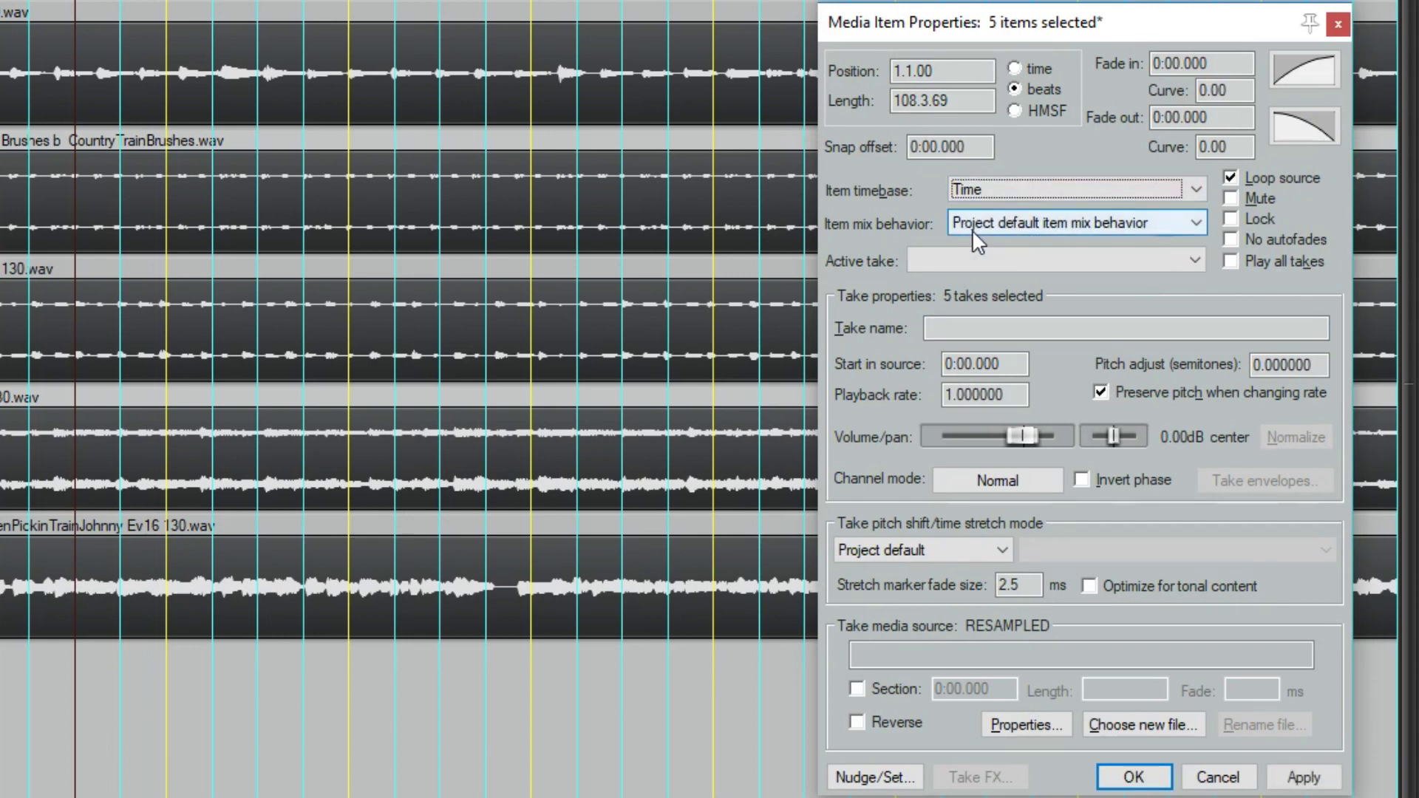
# Set the project tempo to 130 BPM with the items on the Time timebase.
pyautogui.click(899, 782)
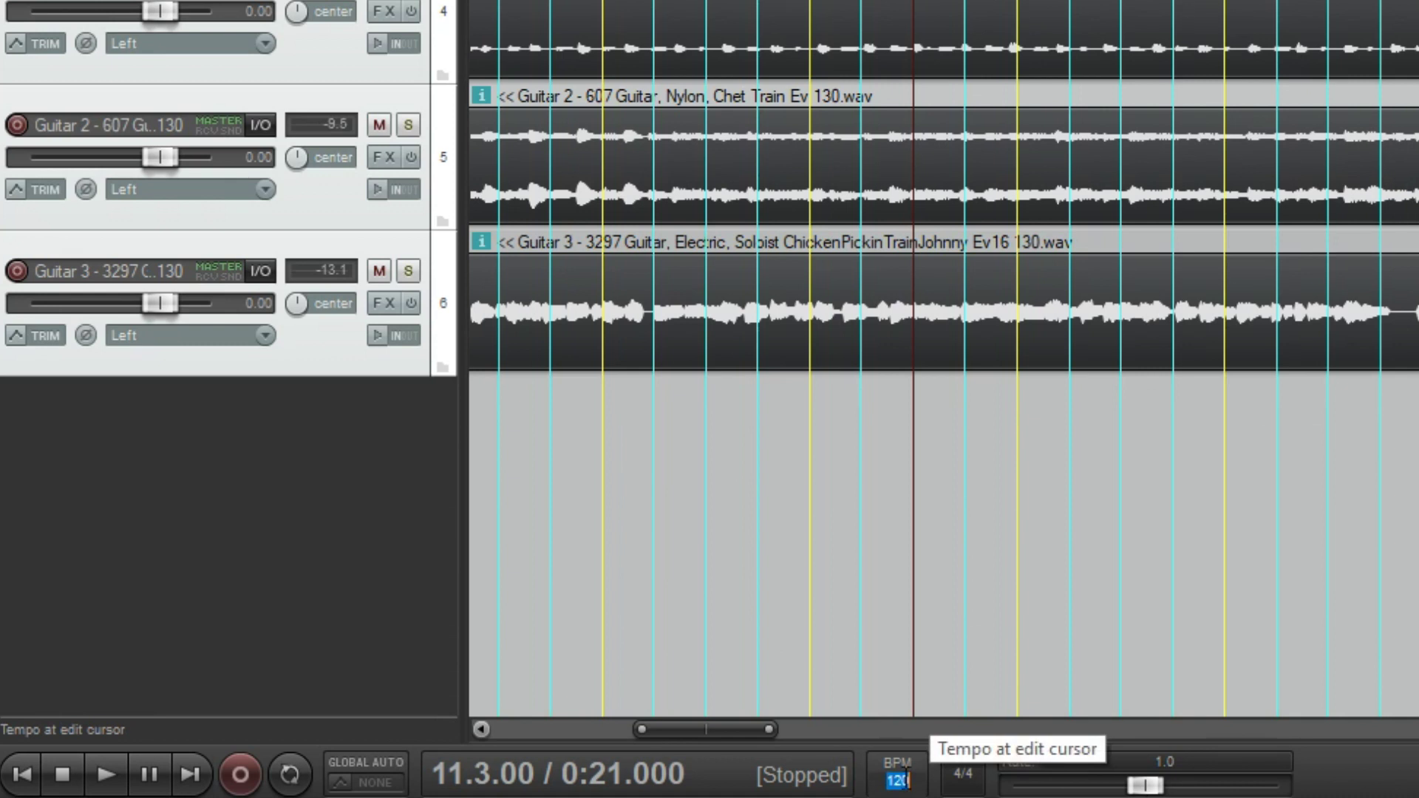
pyautogui.write('130')
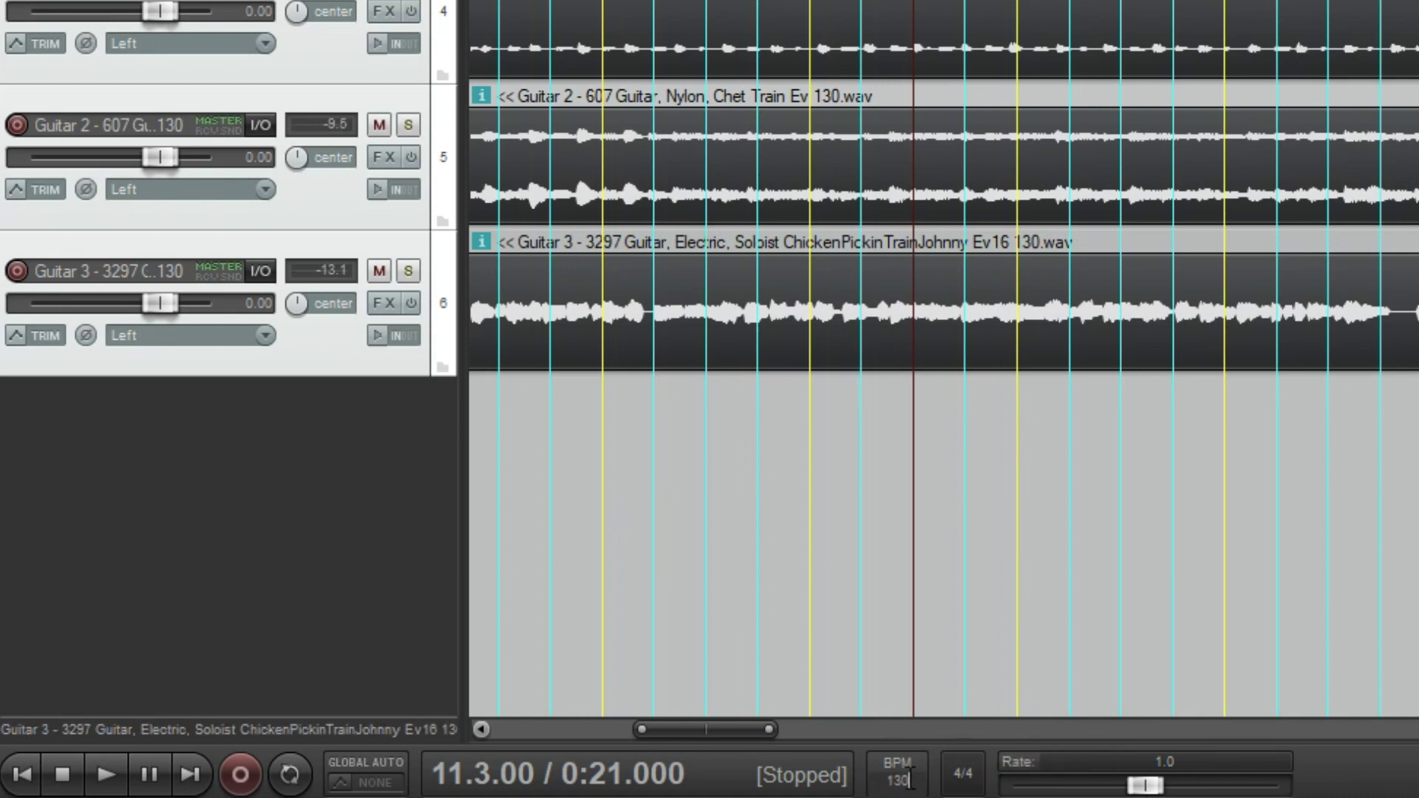
pyautogui.press('Return')
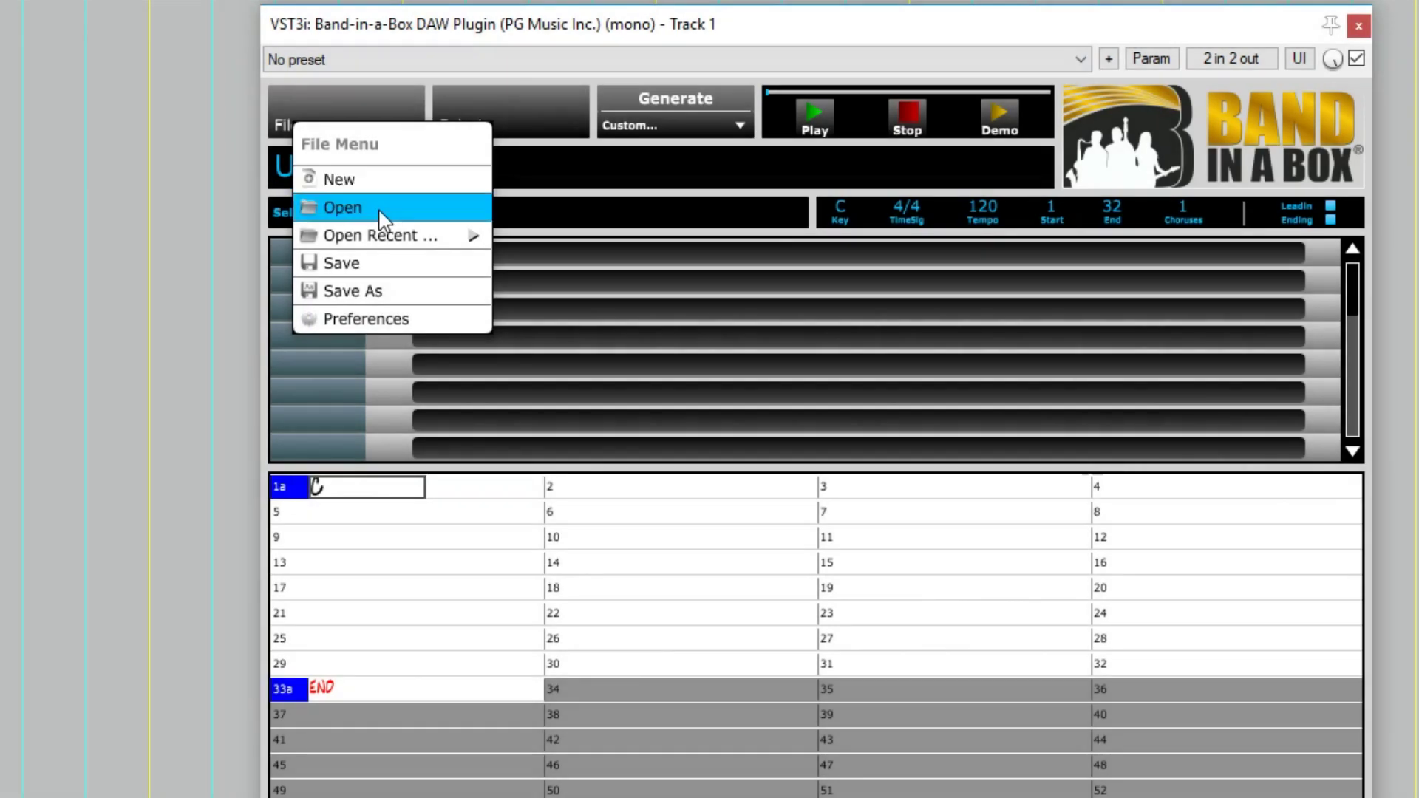
# Open the song _JUTAI Demo - Jutai Fast Samba with Percussion.SGU from the RealTracks302 Demos - A Taste of Brazil folder.
pyautogui.click(364, 208)
pyautogui.doubleClick(481, 402)
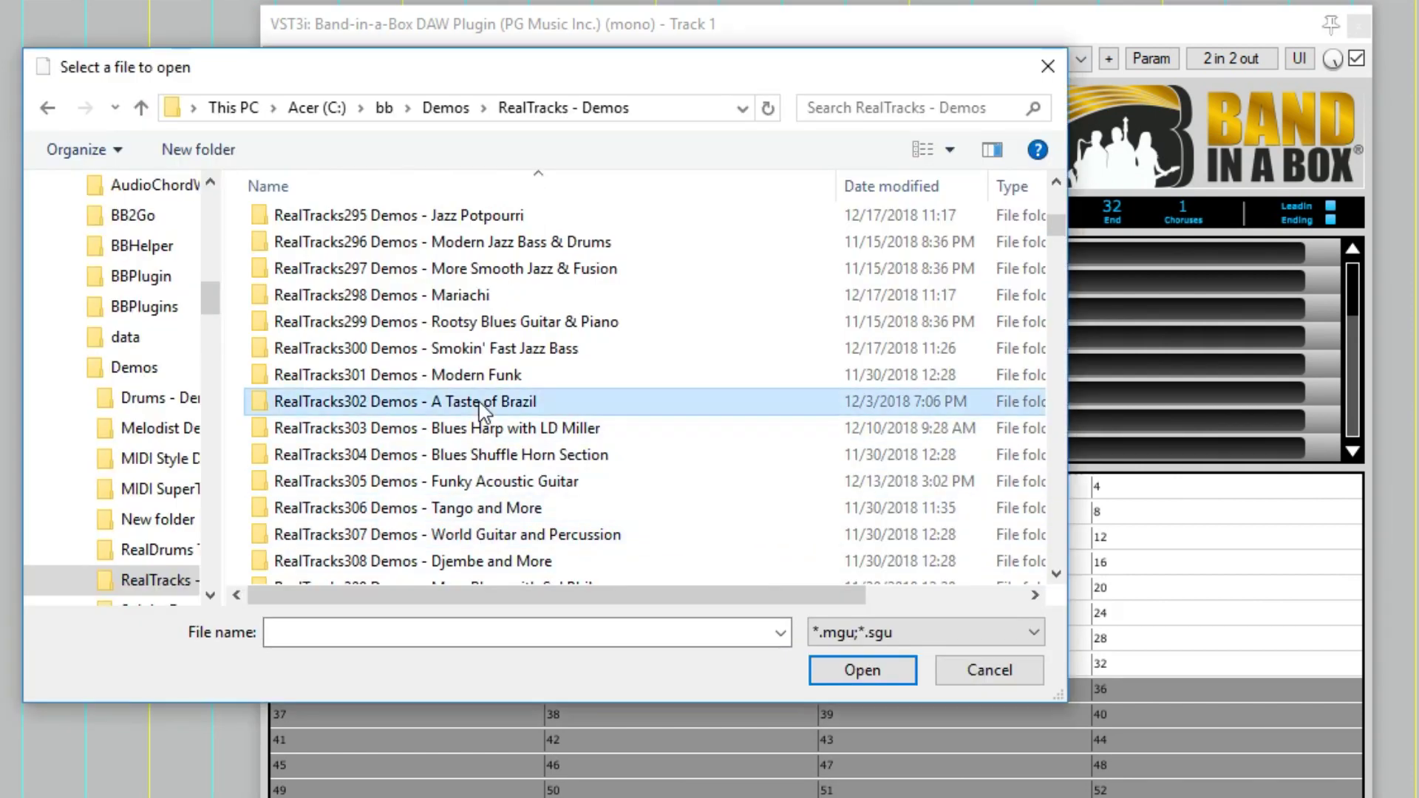
pyautogui.click(395, 497)
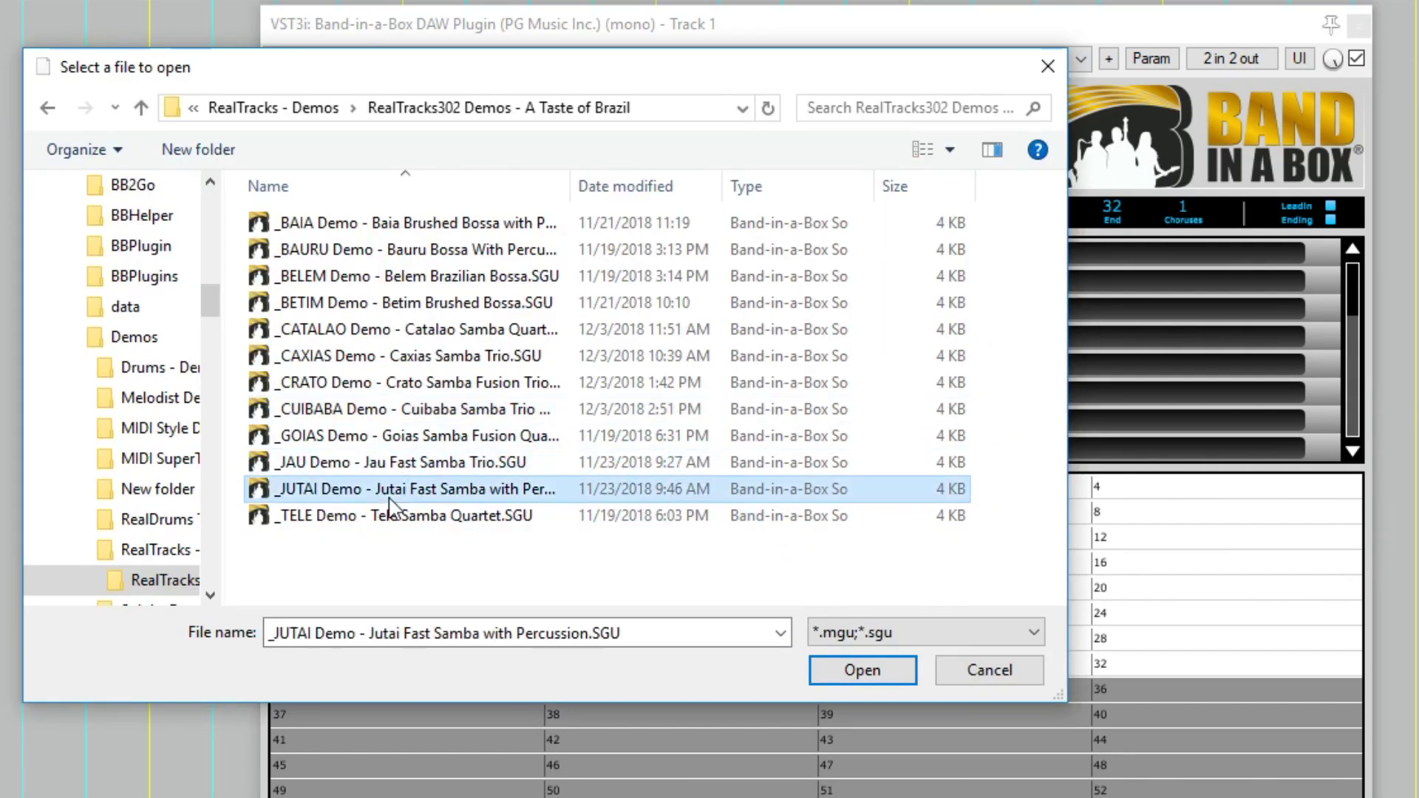
pyautogui.click(868, 672)
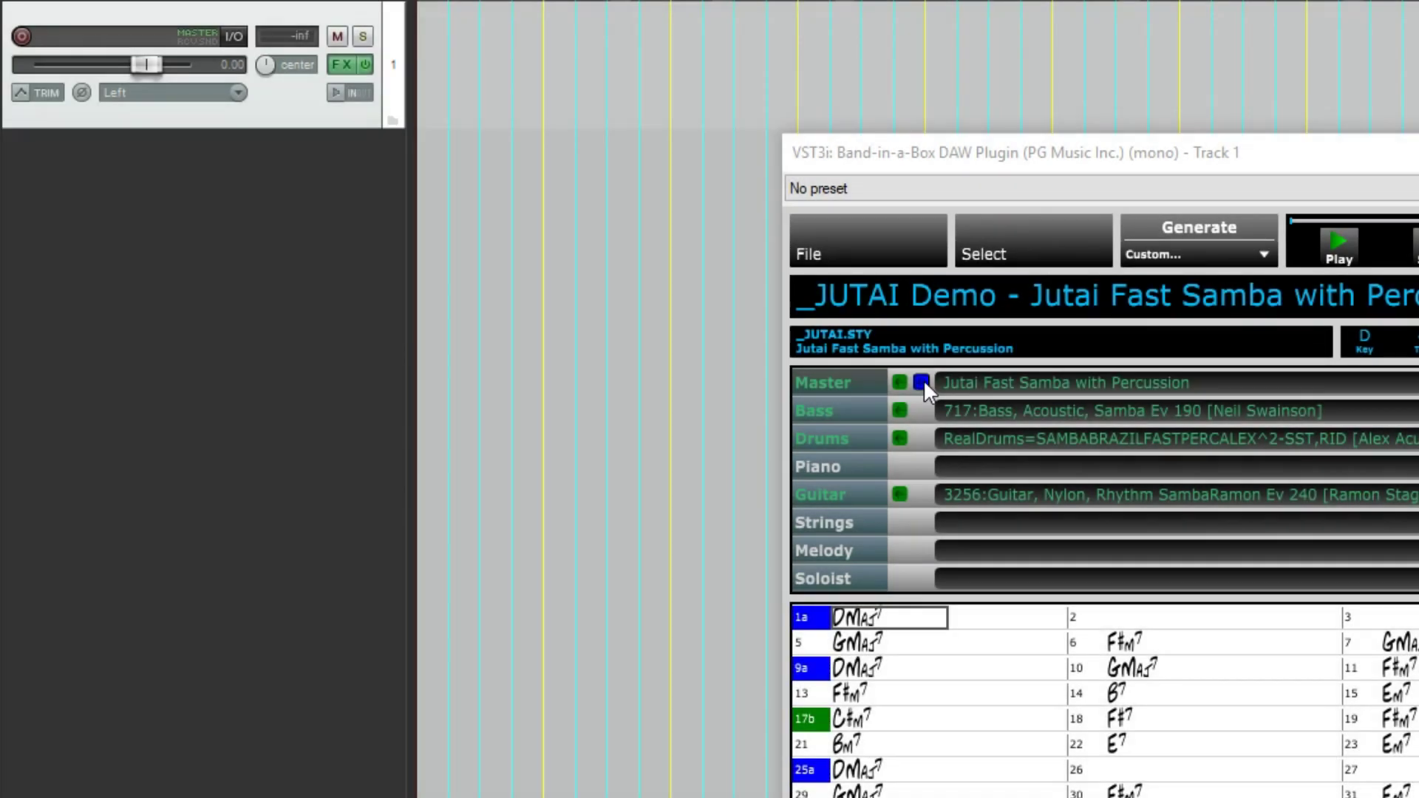
# Place the Master audio of the Jutai song on the empty timeline below Track 1 as separate tracks.
pyautogui.moveTo(922, 381); pyautogui.dragTo(423, 198)
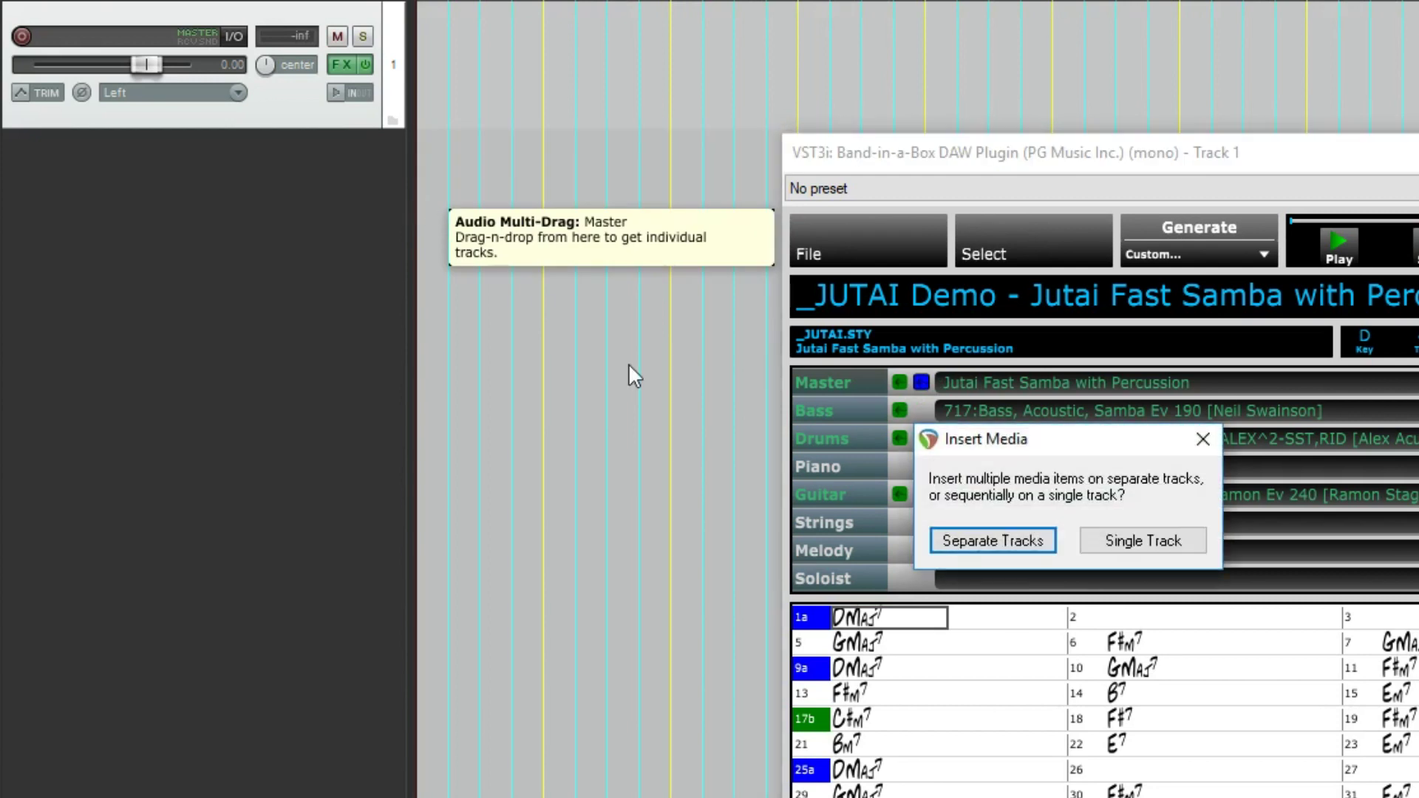
pyautogui.click(1006, 546)
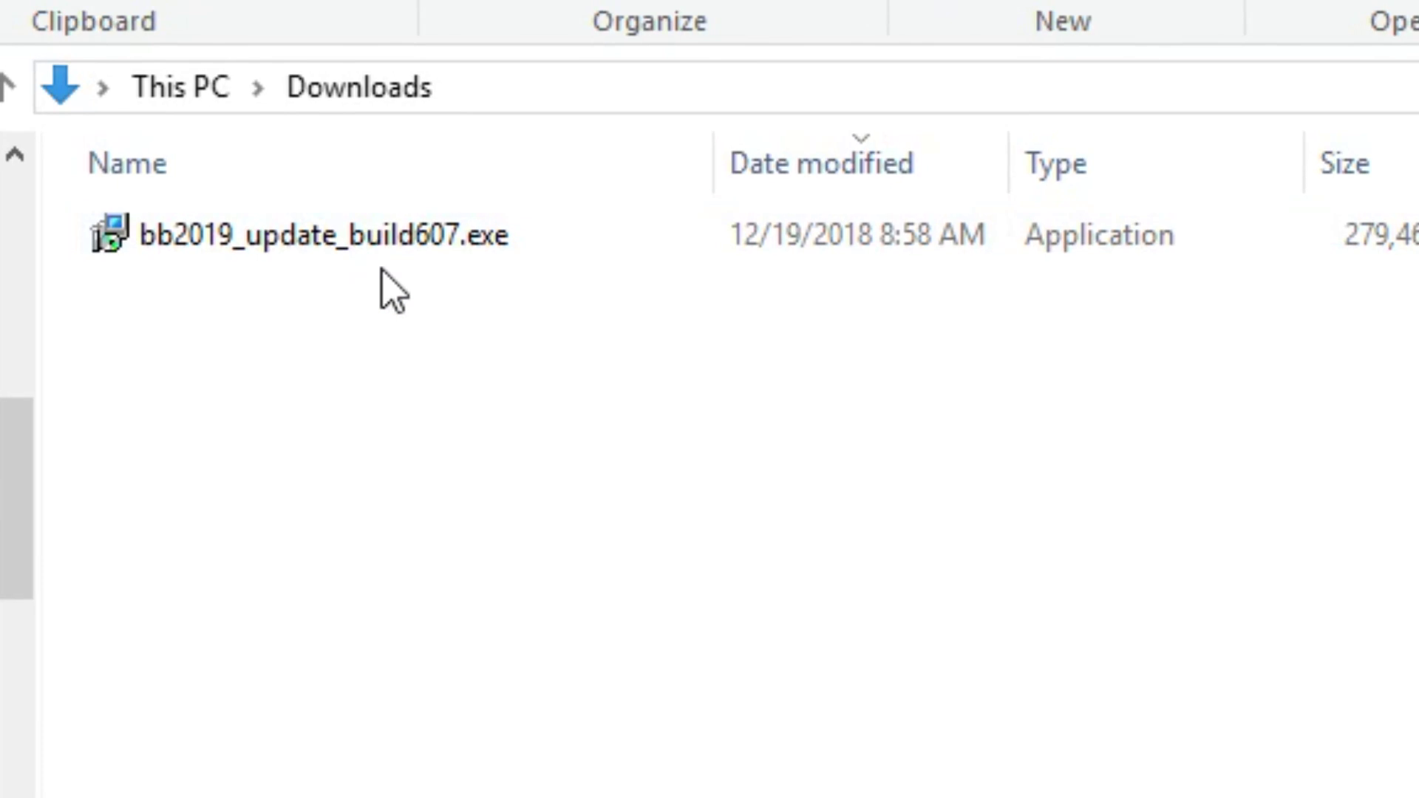
# Run the bb2019_update_build607.exe installer from Downloads and continue past the DAW Plugin setup welcome page.
pyautogui.doubleClick(381, 254)
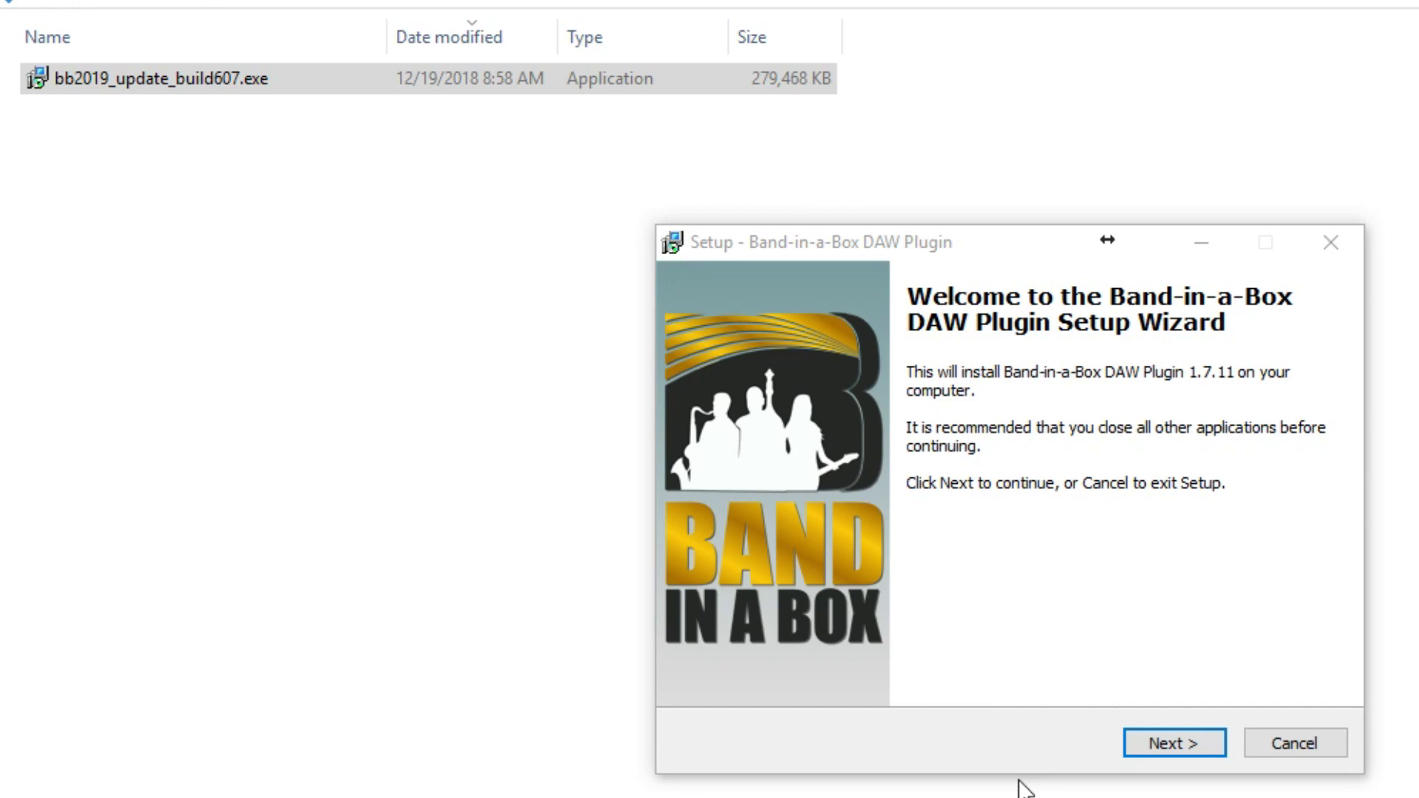
pyautogui.click(1192, 745)
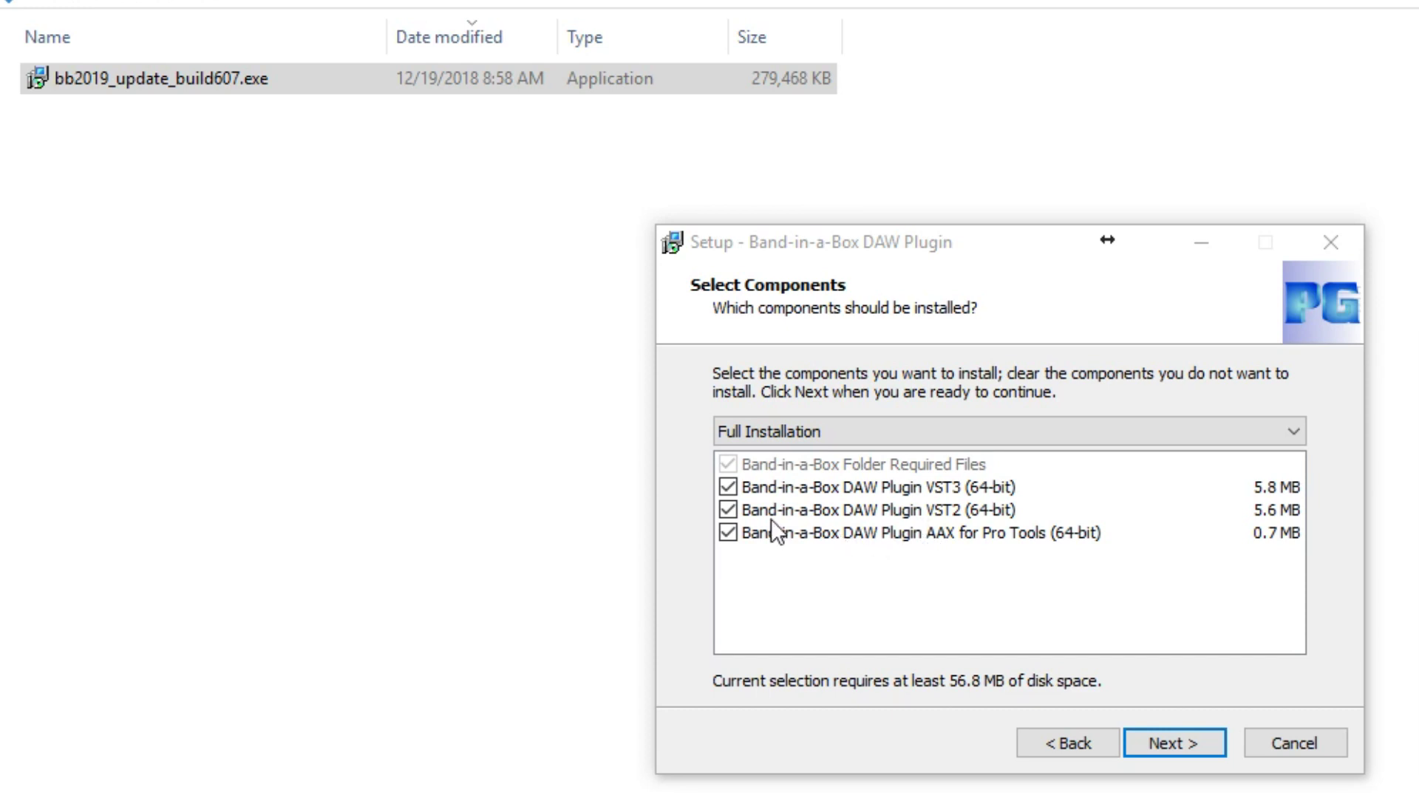
pyautogui.click(727, 510)
pyautogui.click(728, 532)
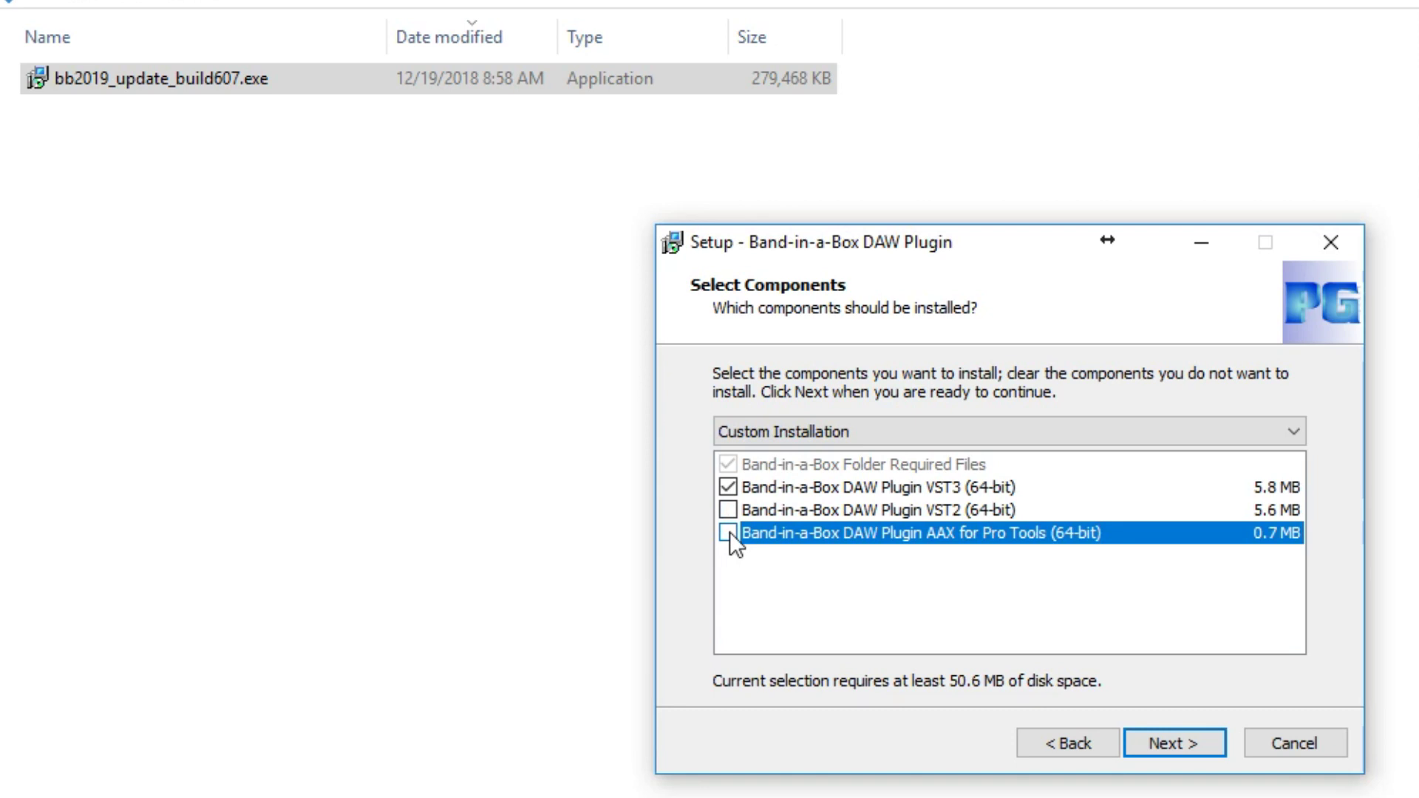
pyautogui.click(729, 533)
pyautogui.click(727, 510)
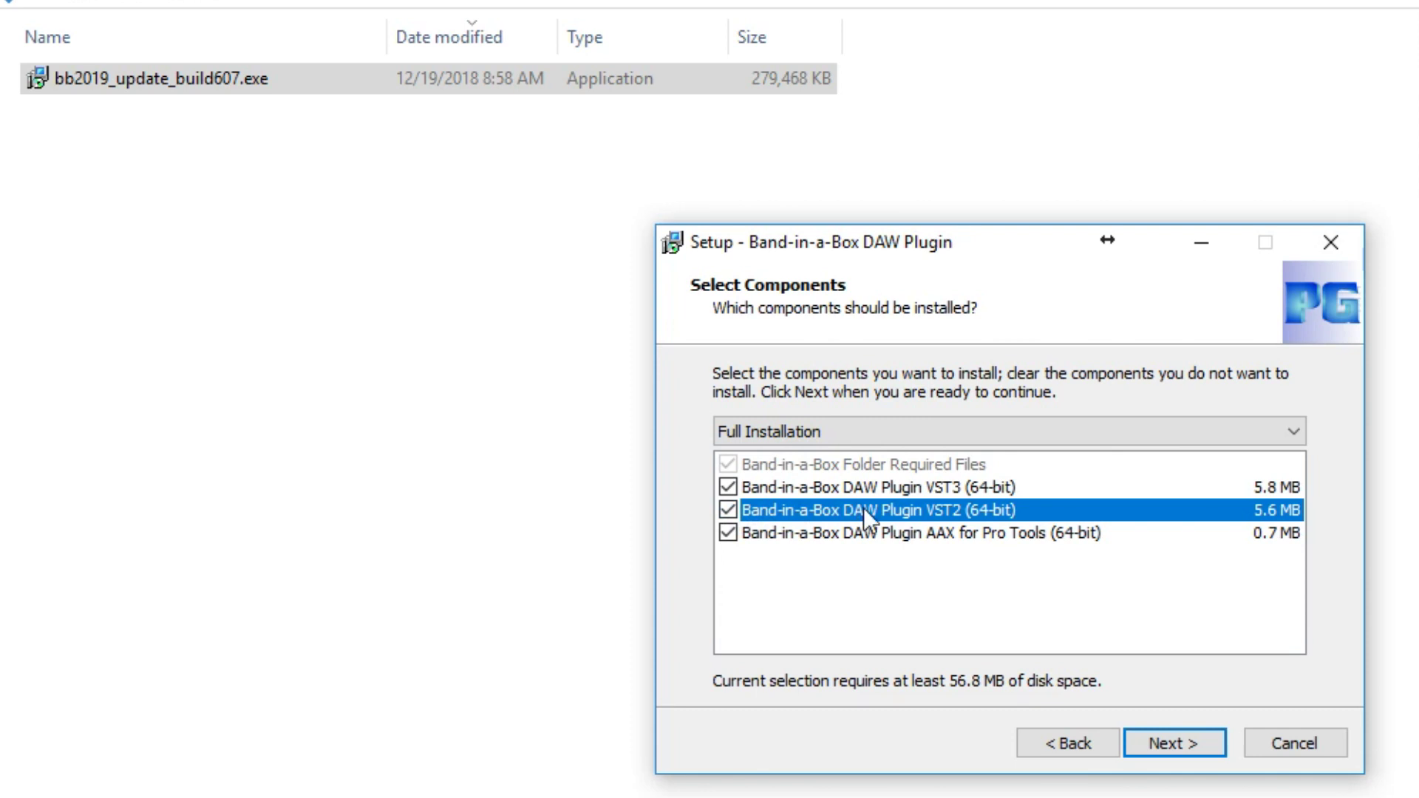
# Accept the full installation, change the Band-in-a-Box folder's drive letter to E, and keep all additional VST2 plugin copy locations.
pyautogui.click(1179, 745)
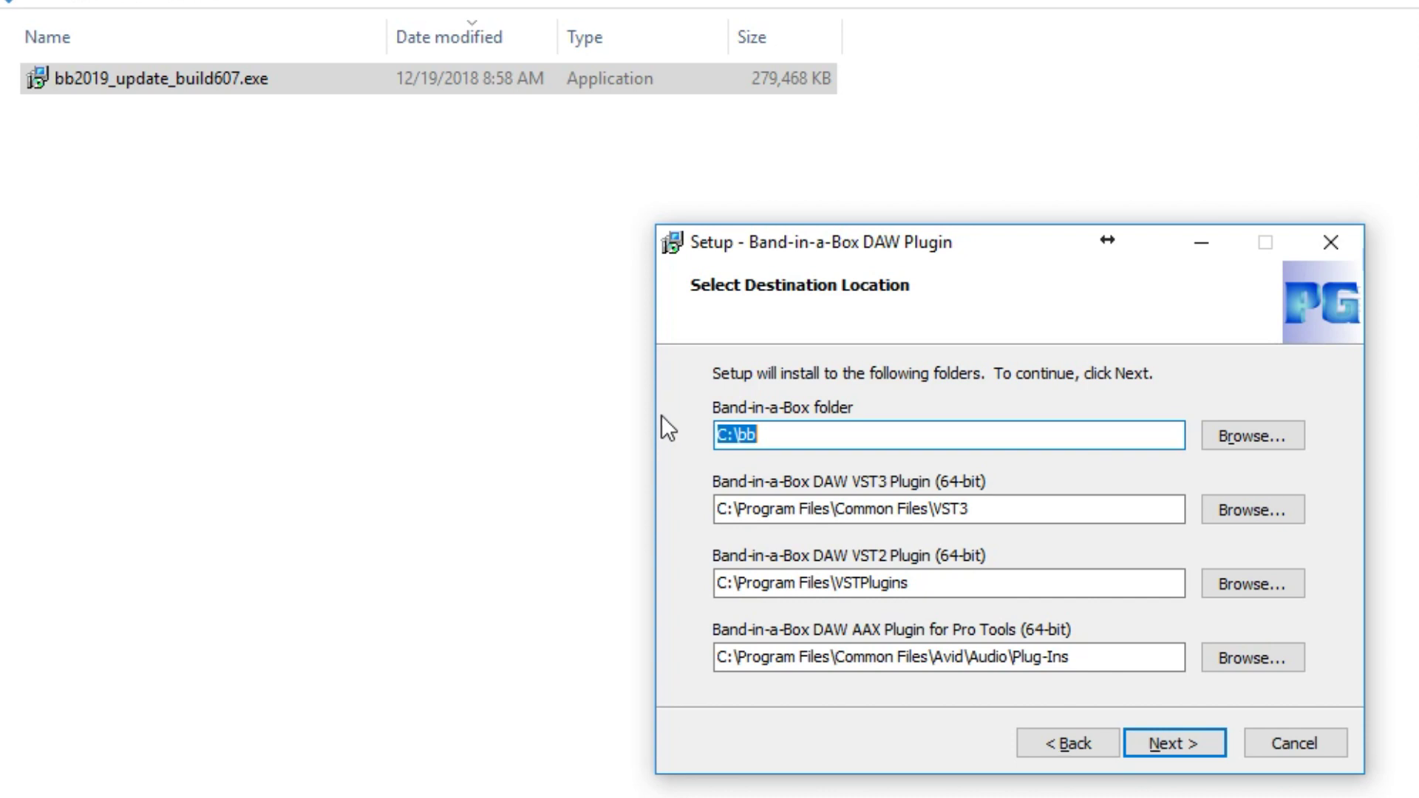
pyautogui.click(714, 435)
pyautogui.press('Delete')
pyautogui.write('E')
pyautogui.click(1199, 742)
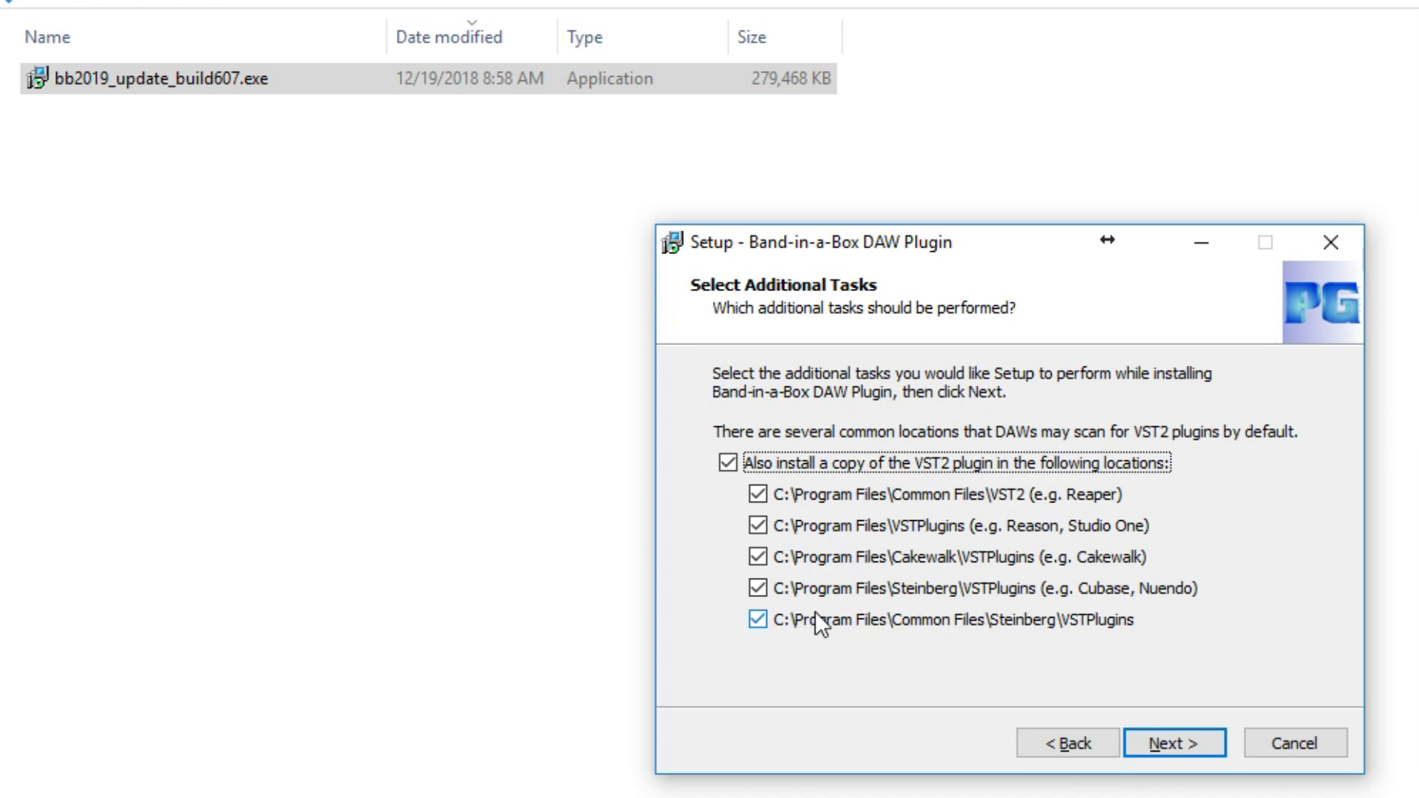
pyautogui.click(1182, 742)
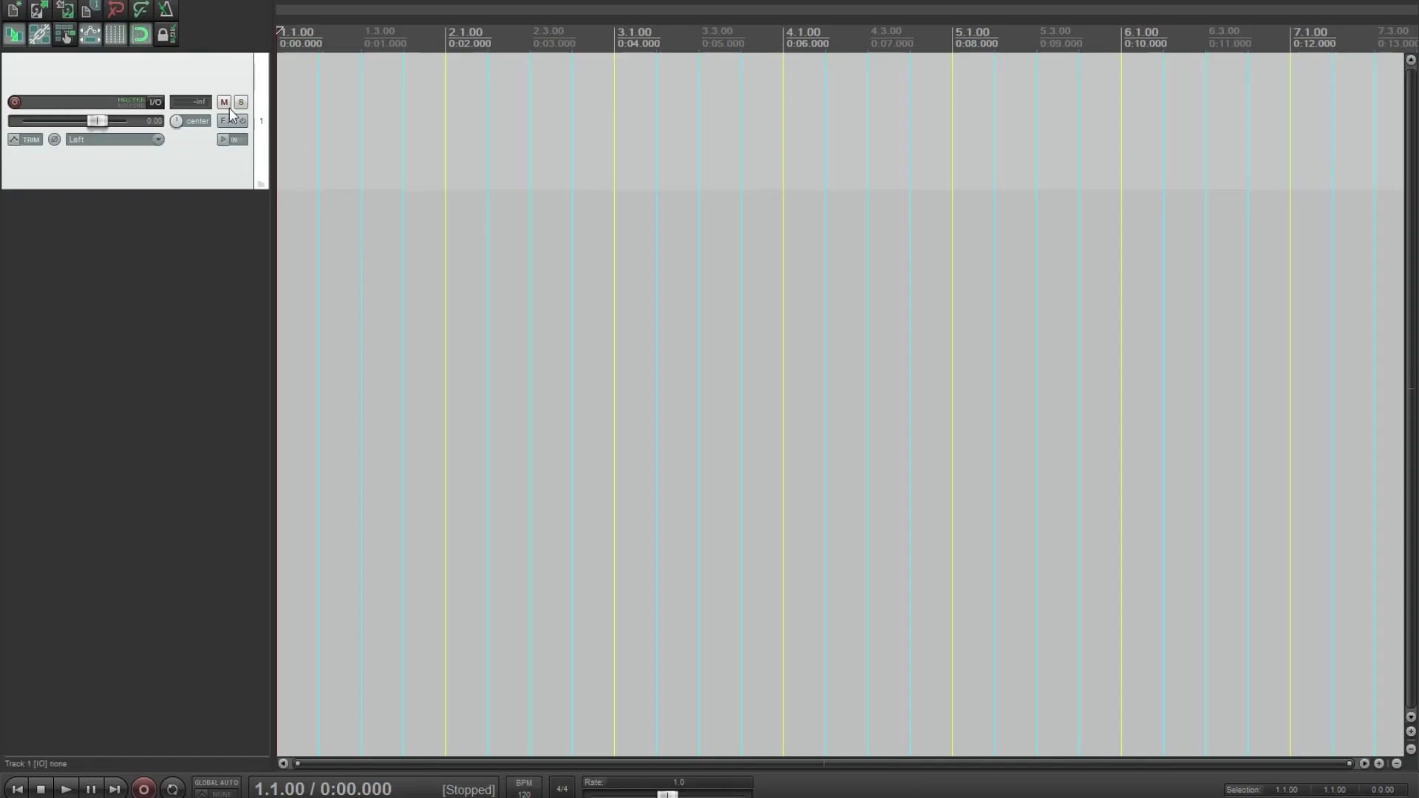
# Locate the VST3i Band-in-a-Box DAW Plugin for Track 1 in the full plugin list and by filtering for "band-in".
pyautogui.click(226, 121)
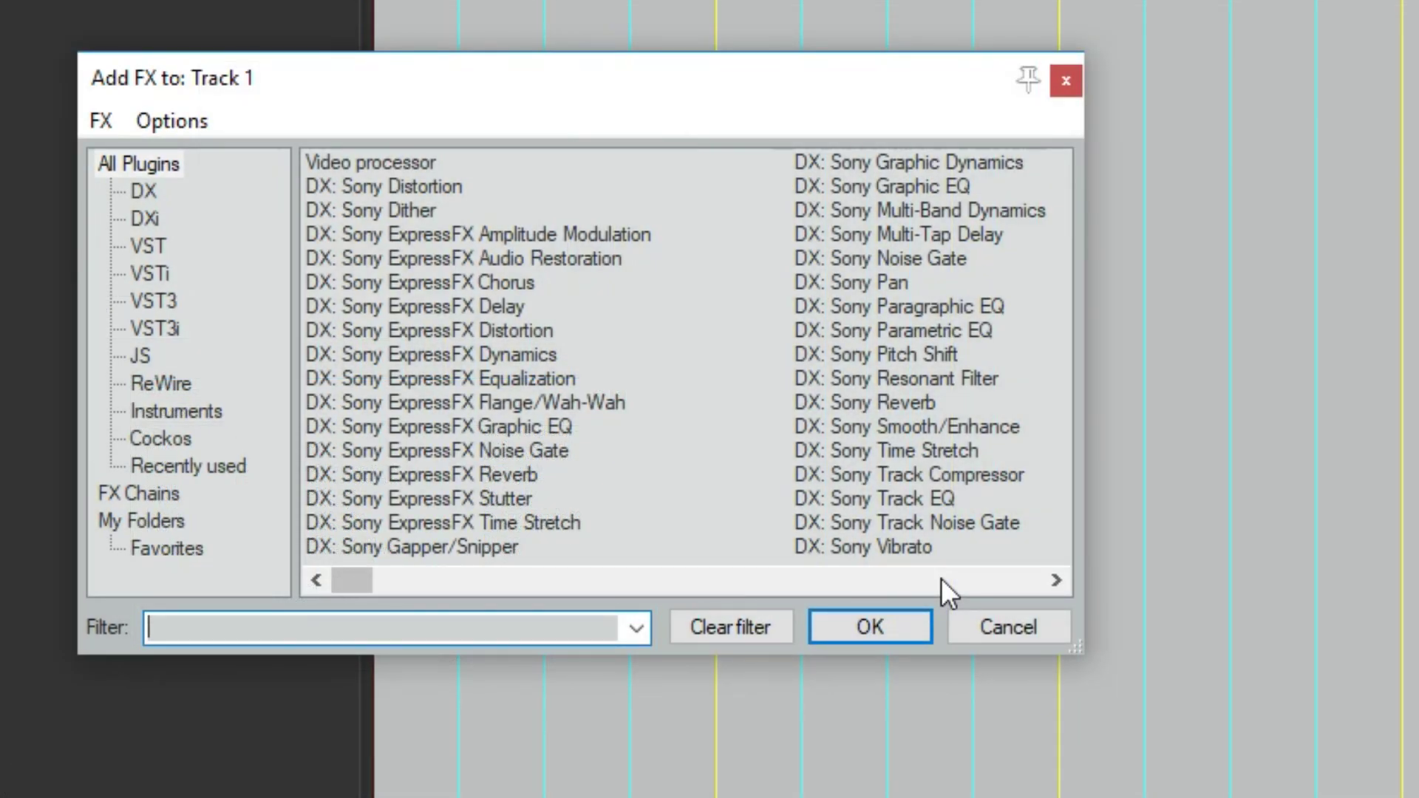
pyautogui.hscroll(5, 942, 579)
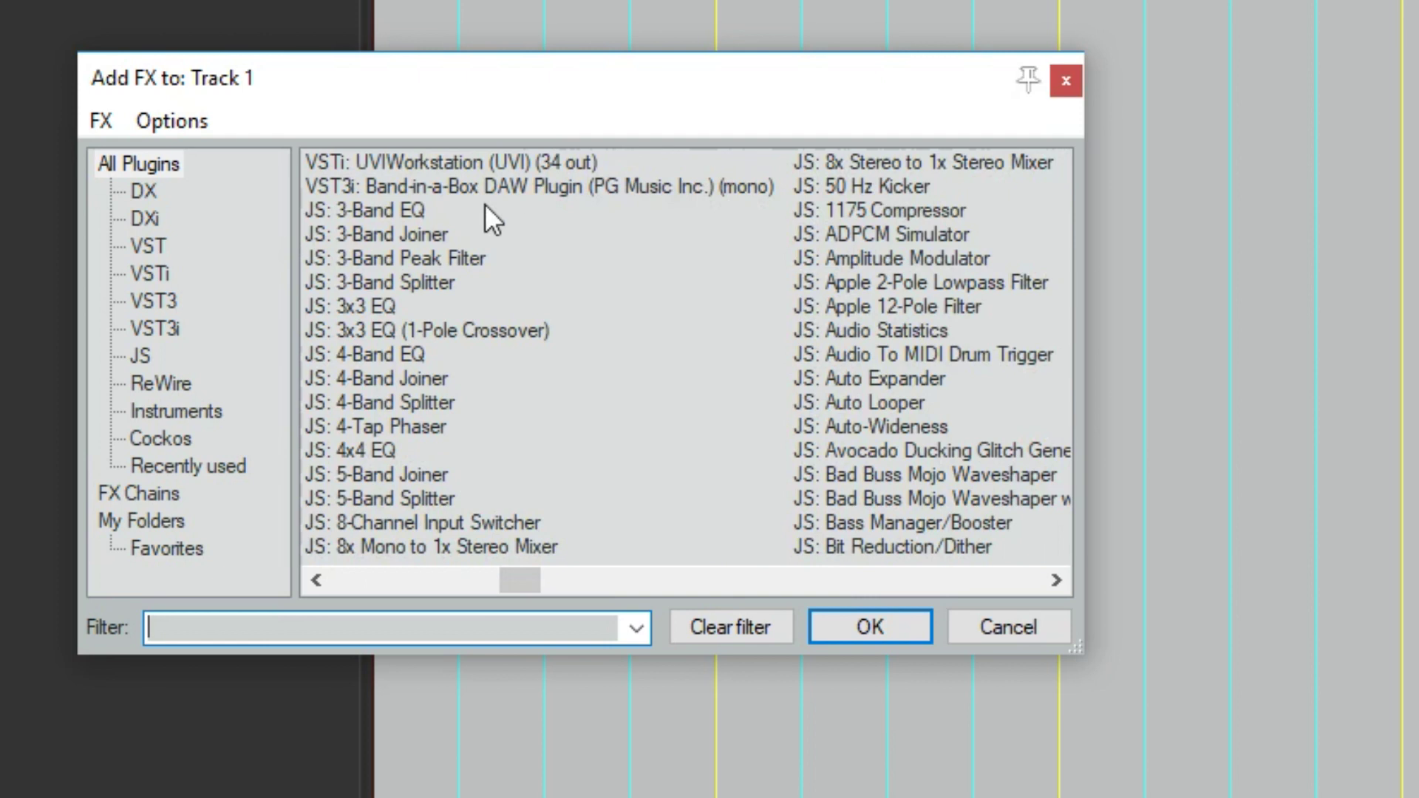
pyautogui.click(534, 177)
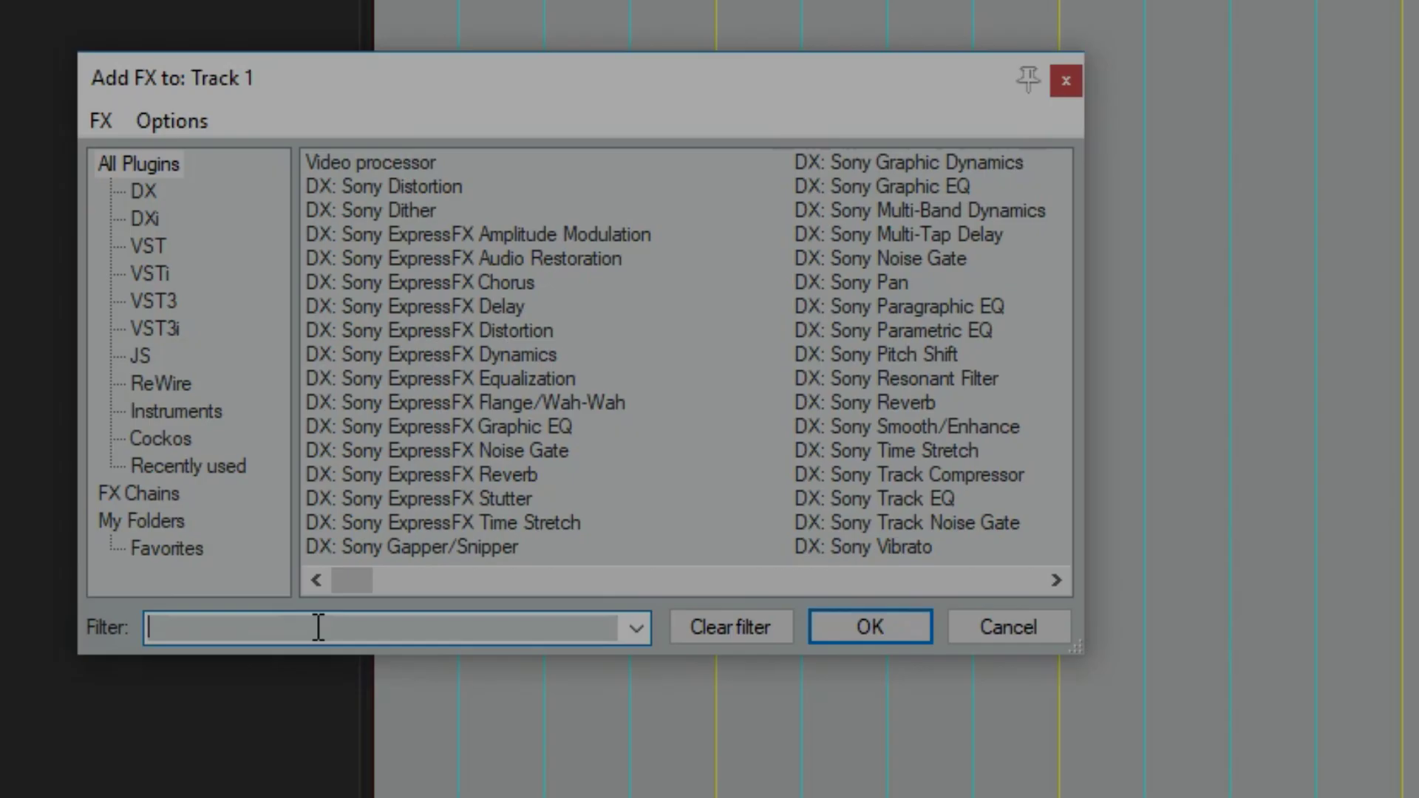
pyautogui.write('and-in')
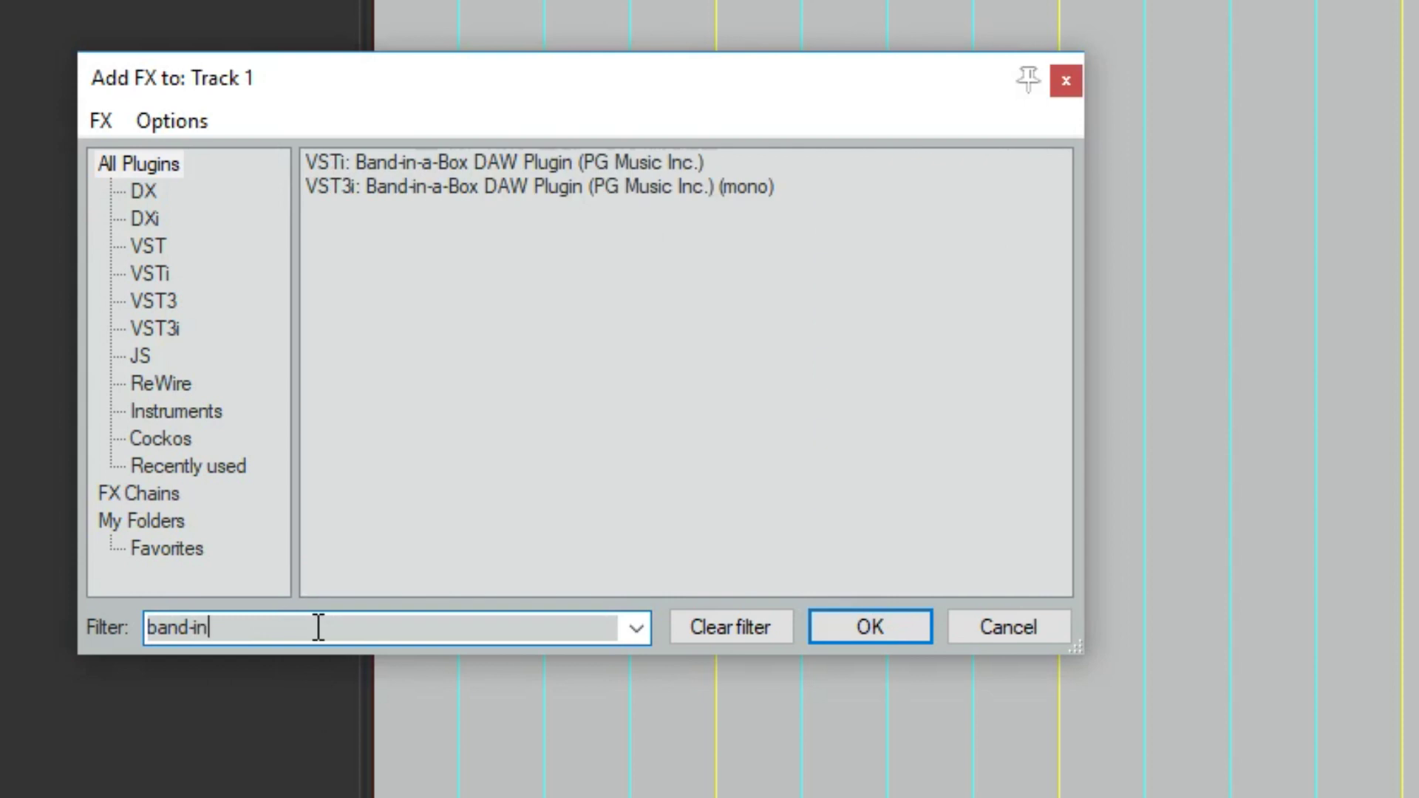
pyautogui.click(522, 184)
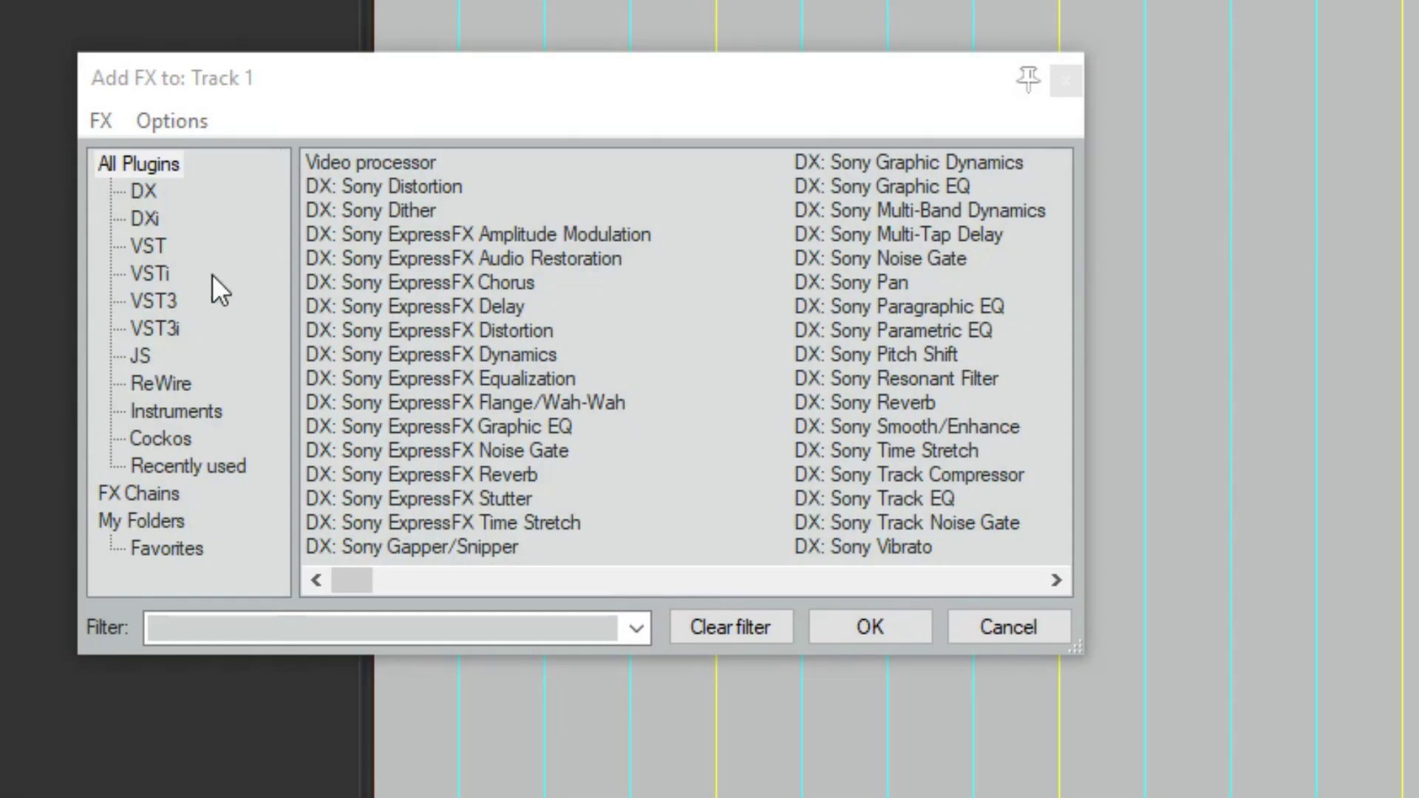
# Look in the VST3i and Instruments plugin categories for the VST3i Band-in-a-Box DAW Plugin.
pyautogui.click(165, 330)
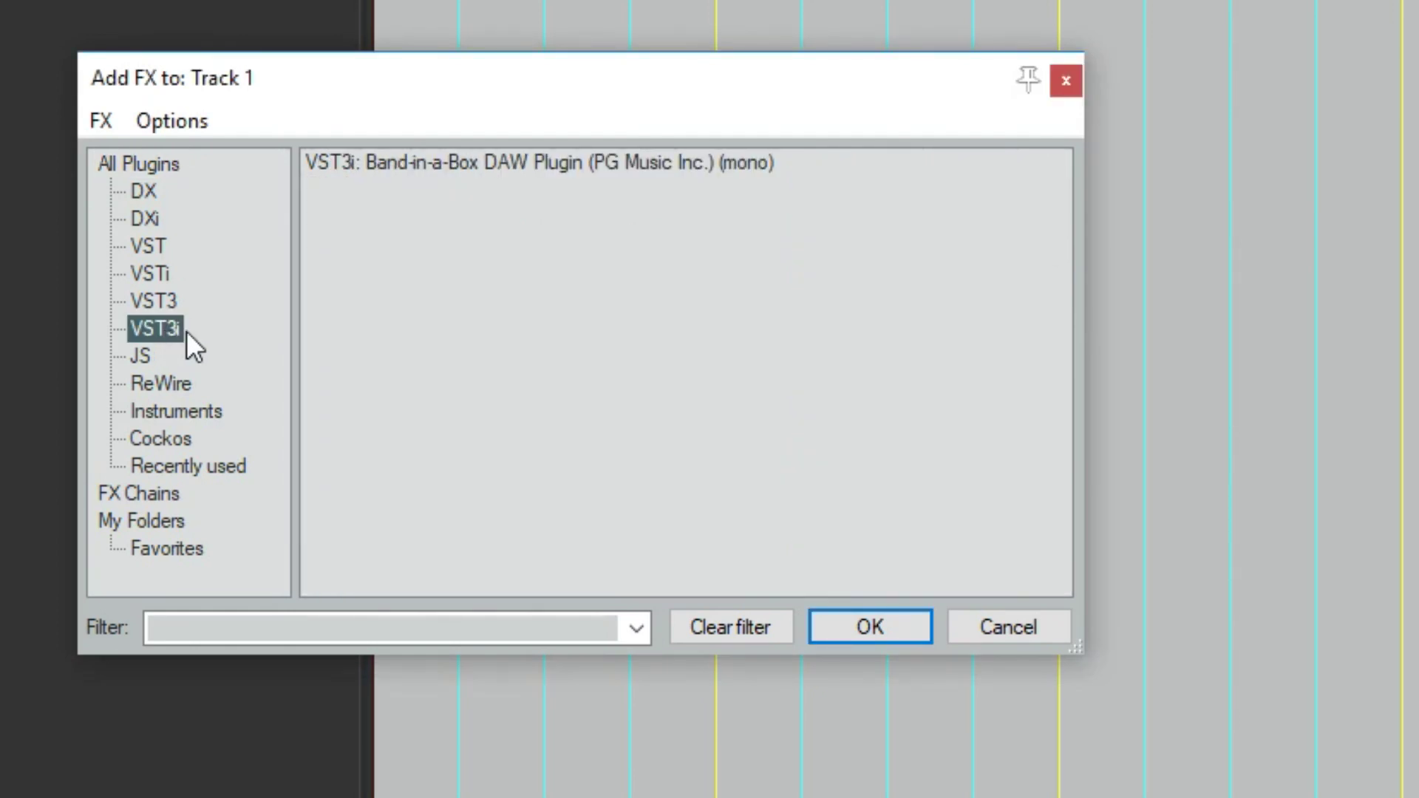
pyautogui.click(210, 413)
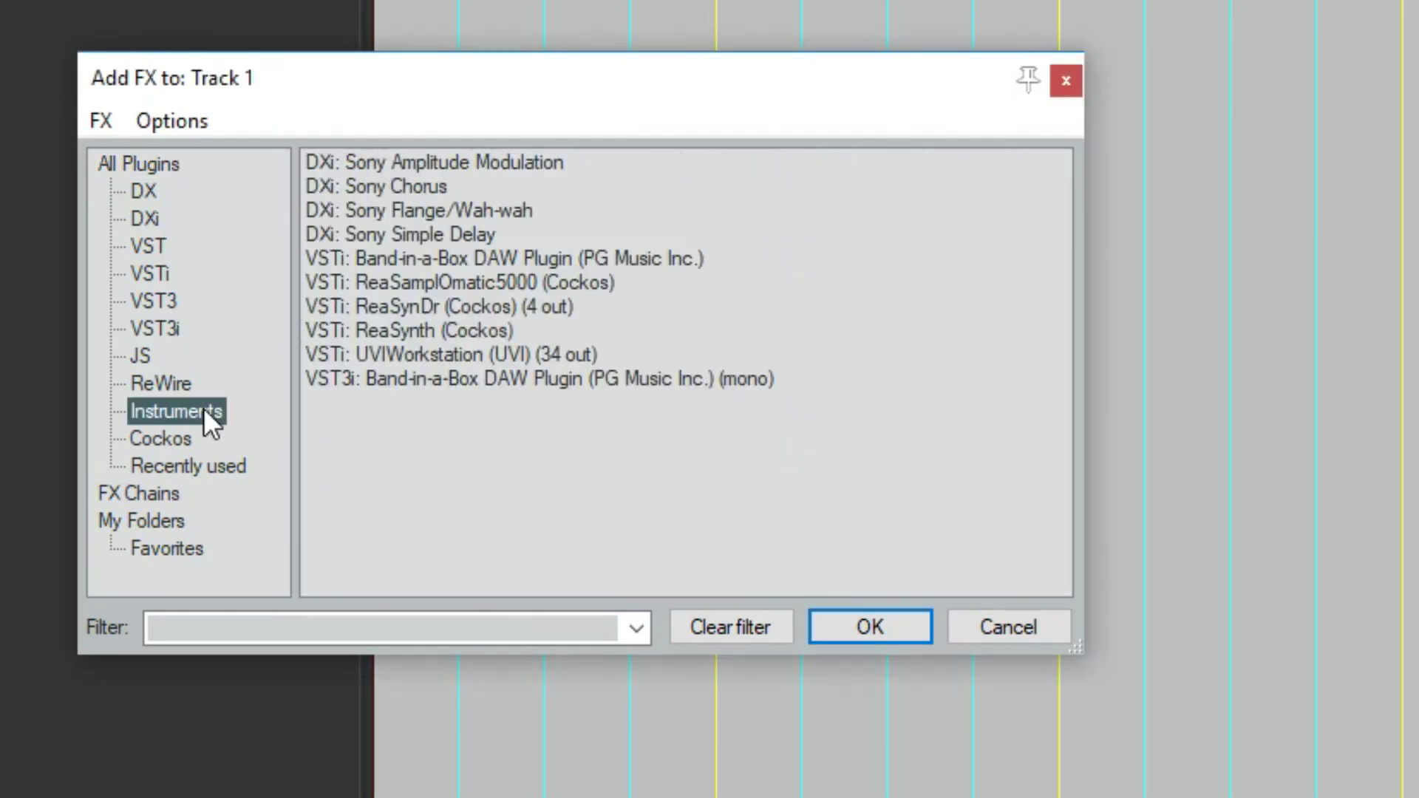
pyautogui.click(519, 378)
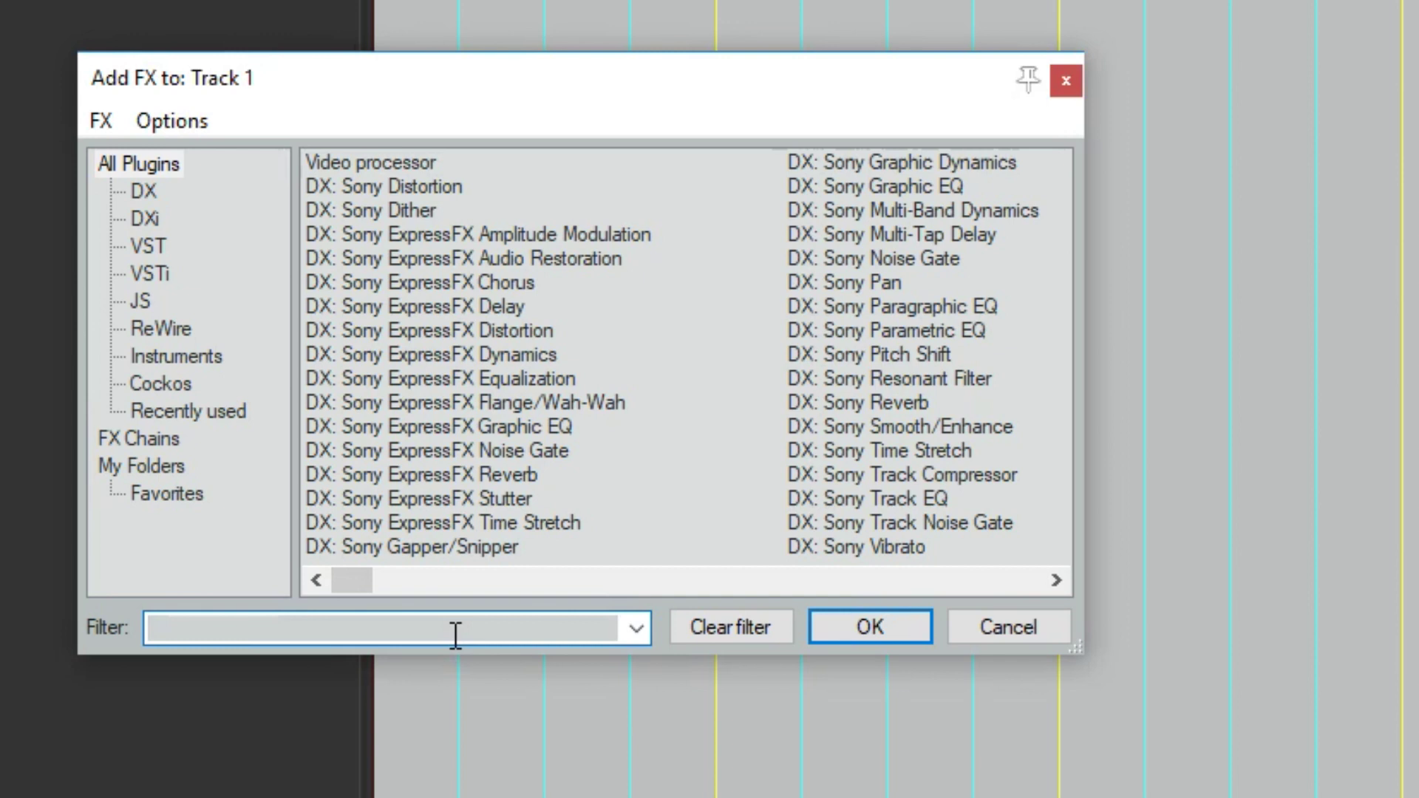
# Filter Track 1's plugin list for "band-in" and open the VST page of the plug-in preferences.
pyautogui.write('band-in')
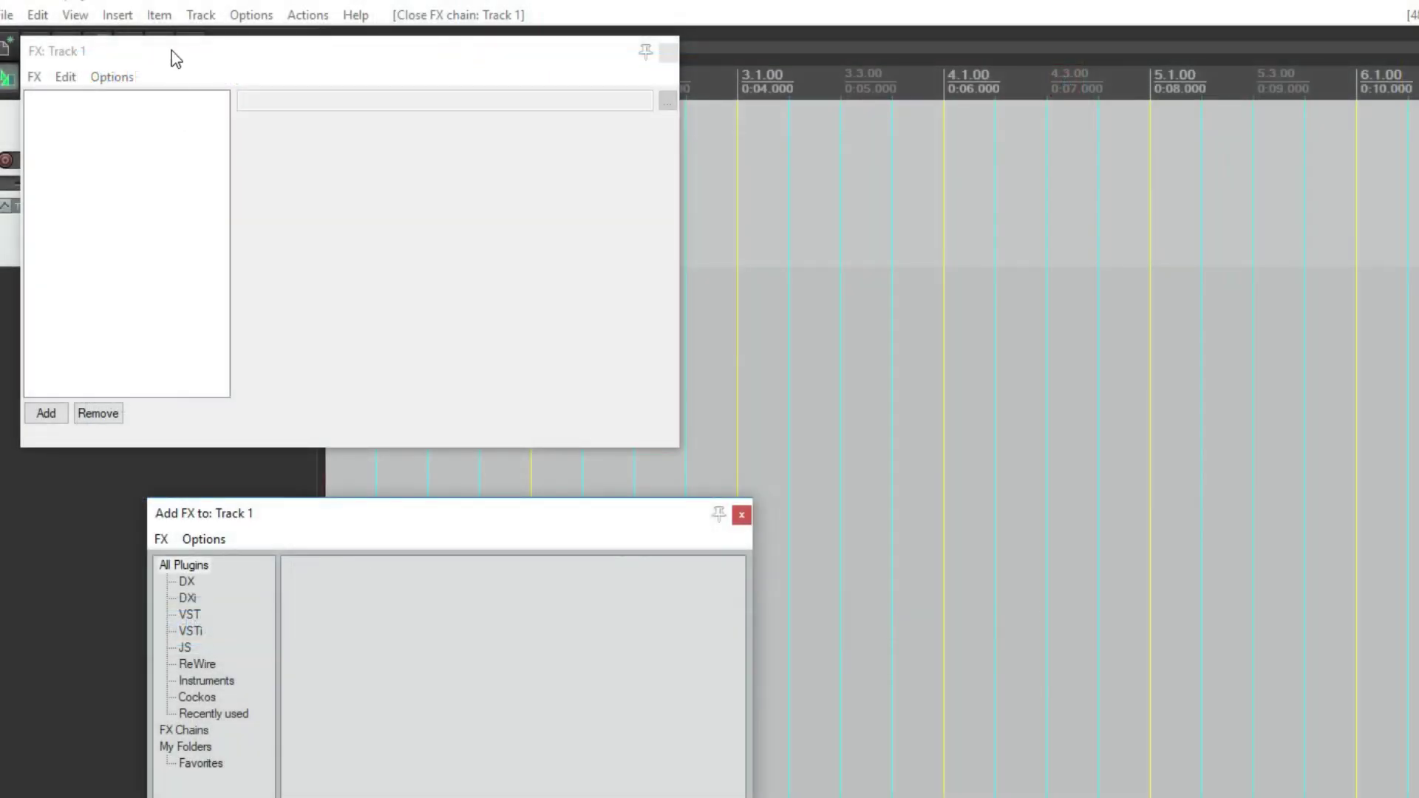
pyautogui.click(174, 57)
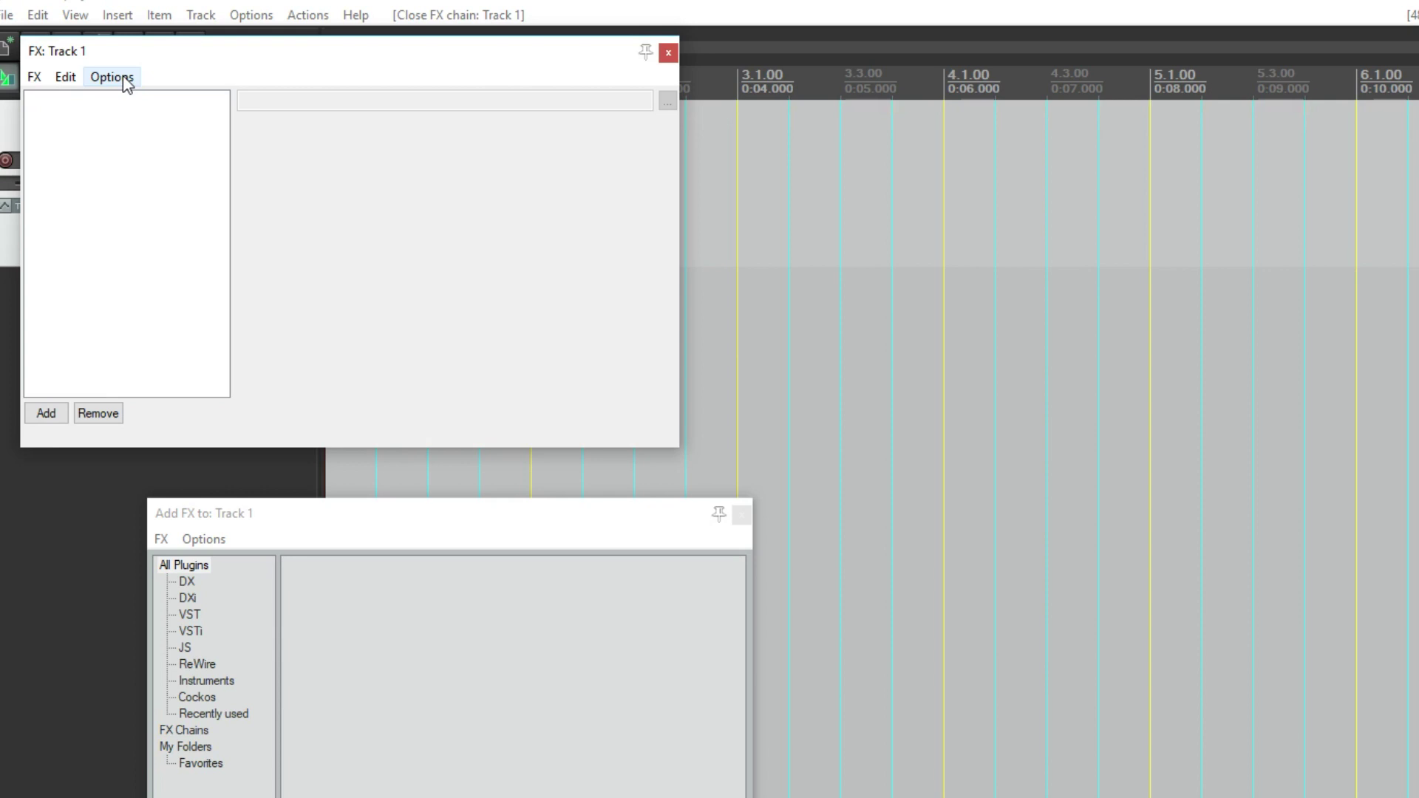
pyautogui.click(123, 77)
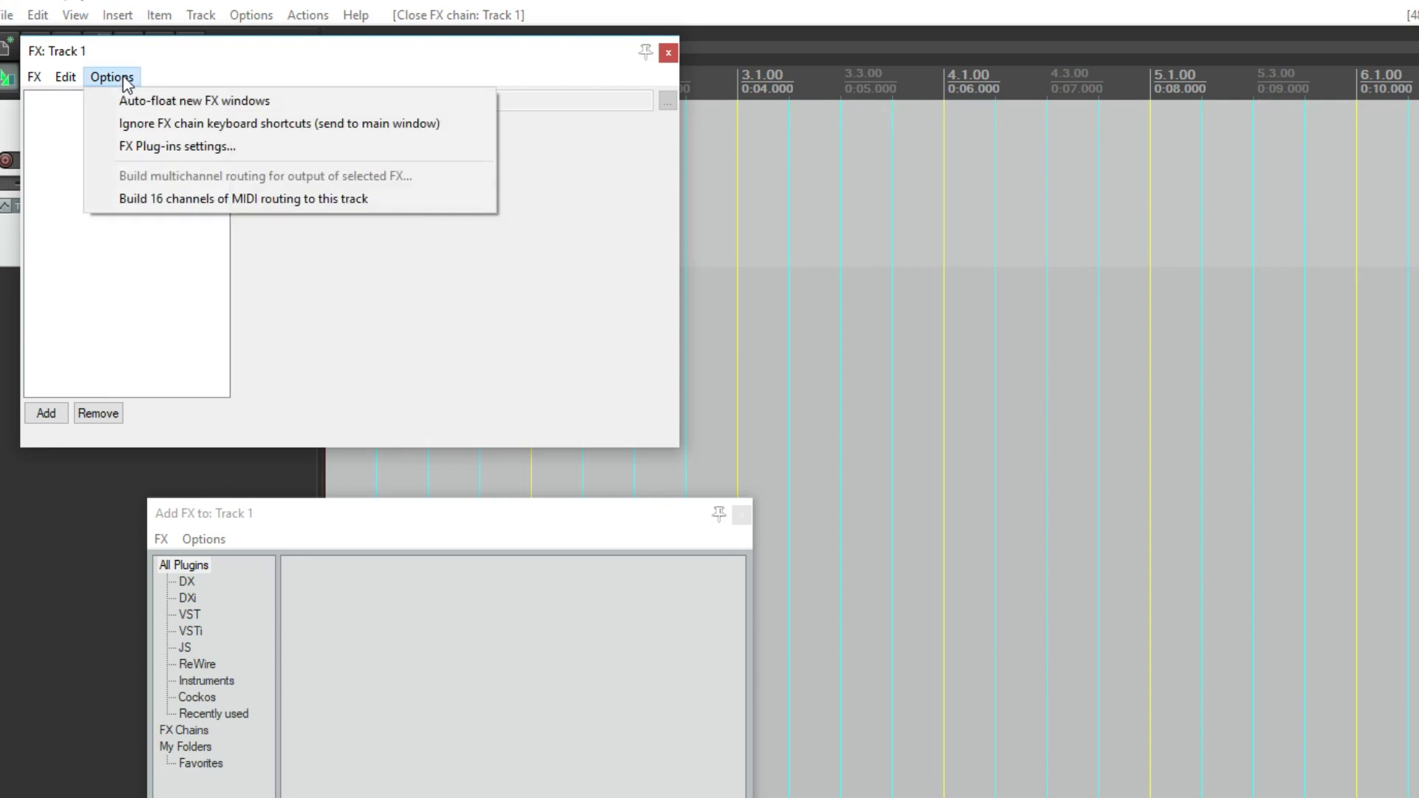
pyautogui.click(245, 146)
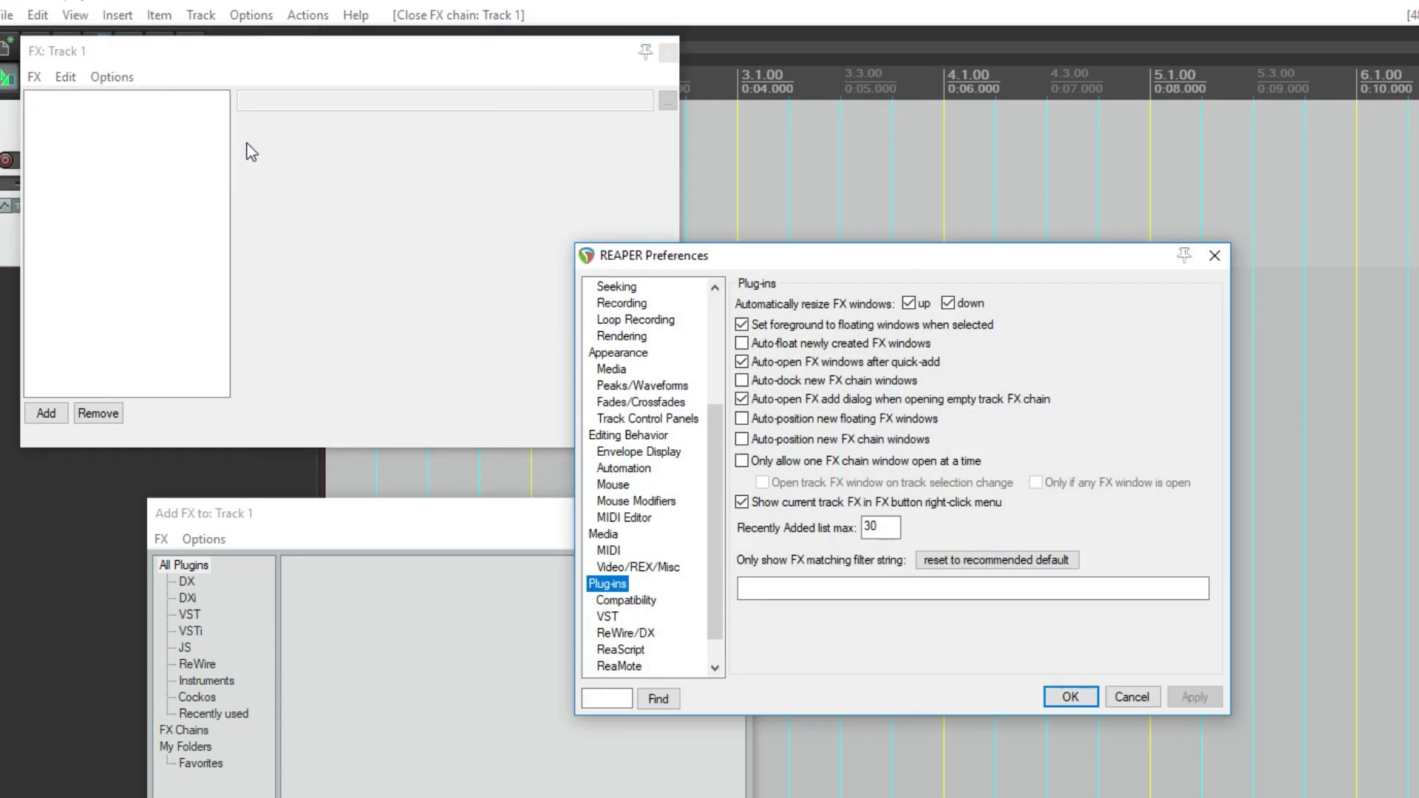
pyautogui.click(252, 16)
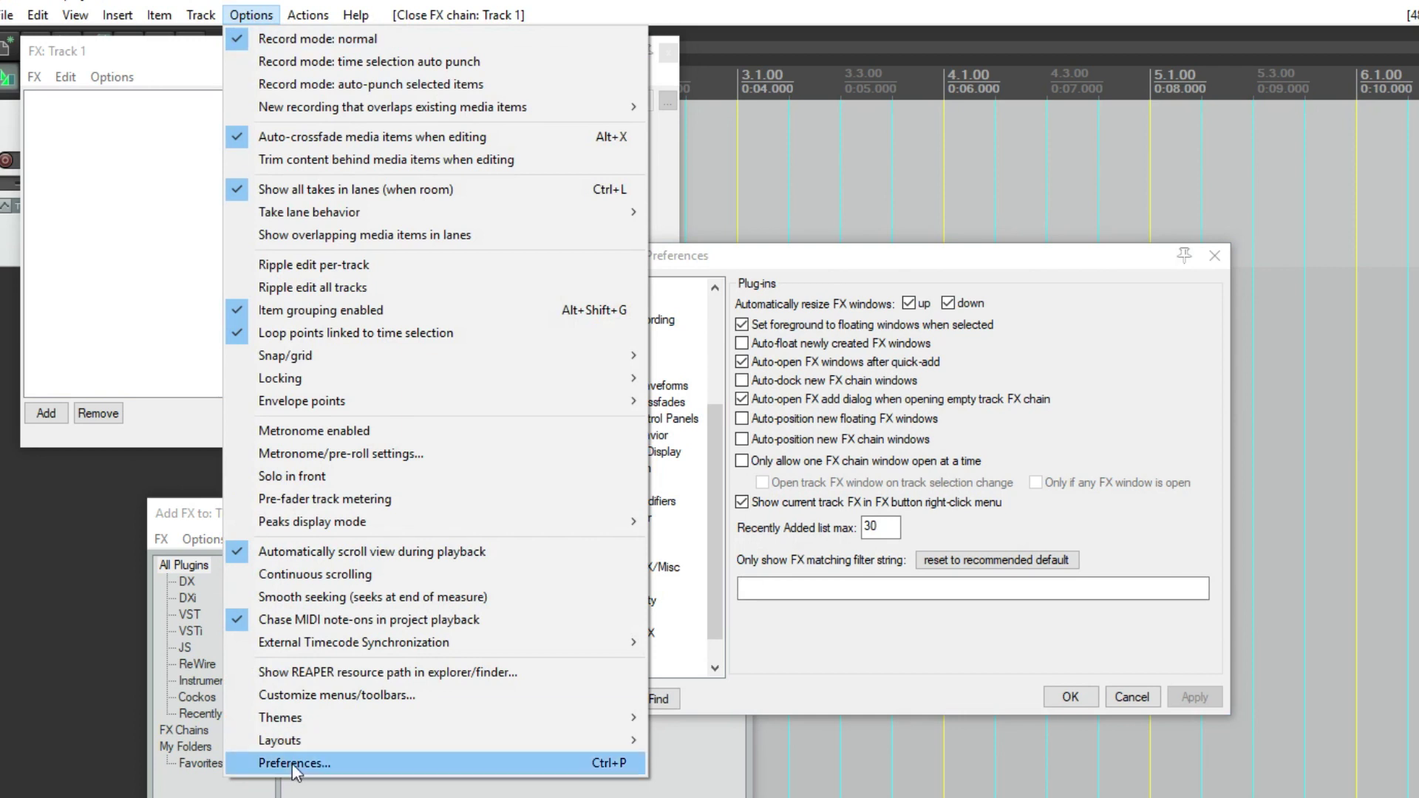
pyautogui.click(808, 250)
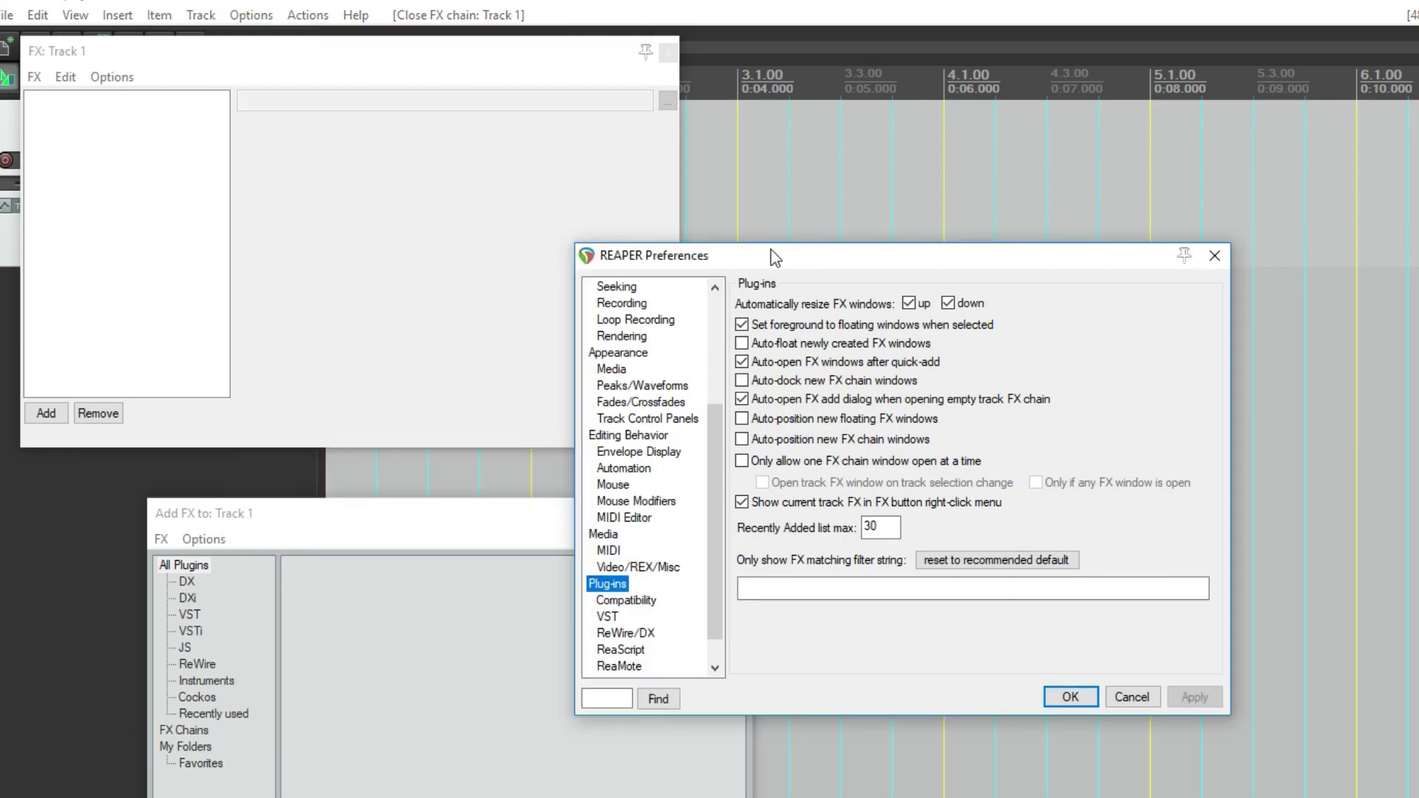
pyautogui.click(609, 618)
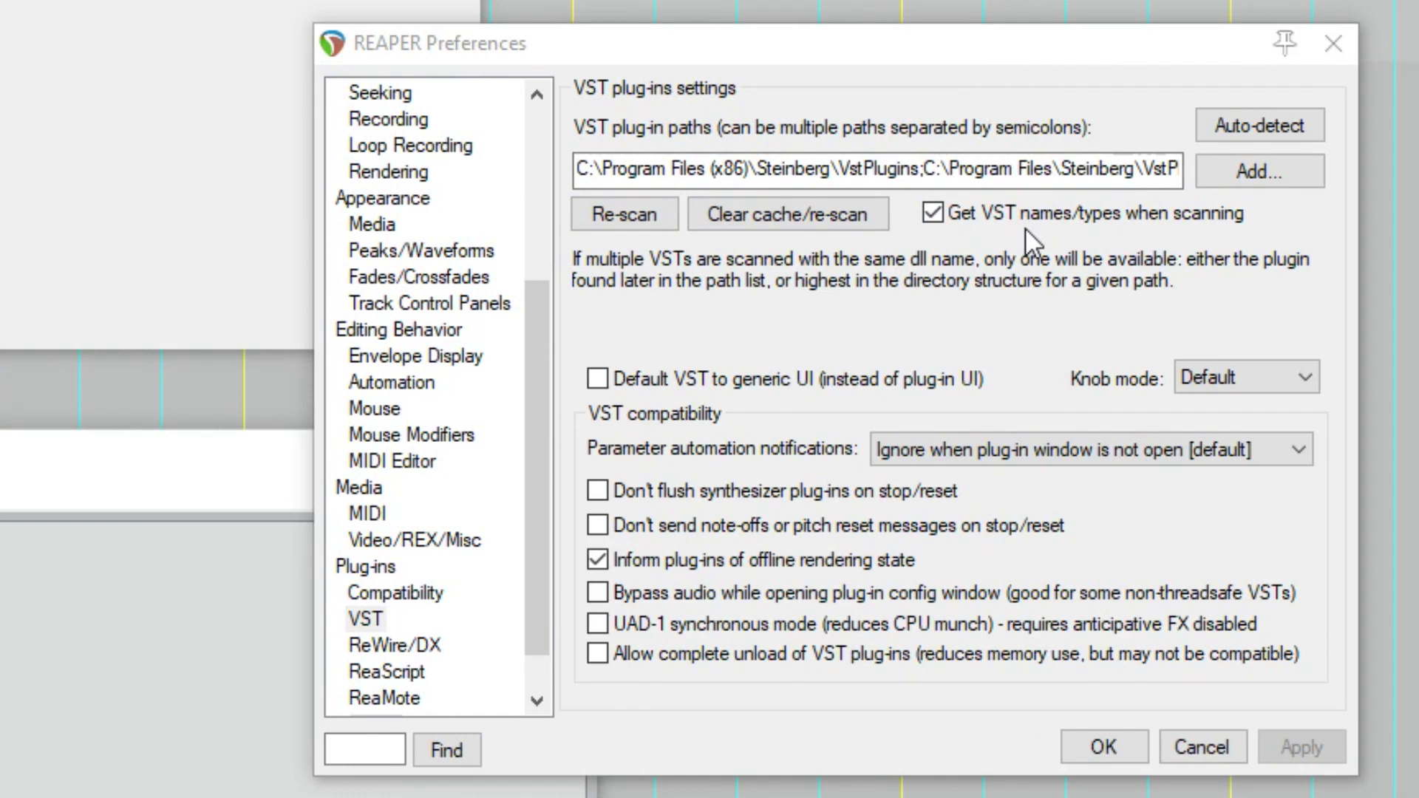
# Append C:\Program Files\Common Files\VST3 to the end of the VST plug-in paths.
pyautogui.click(920, 169)
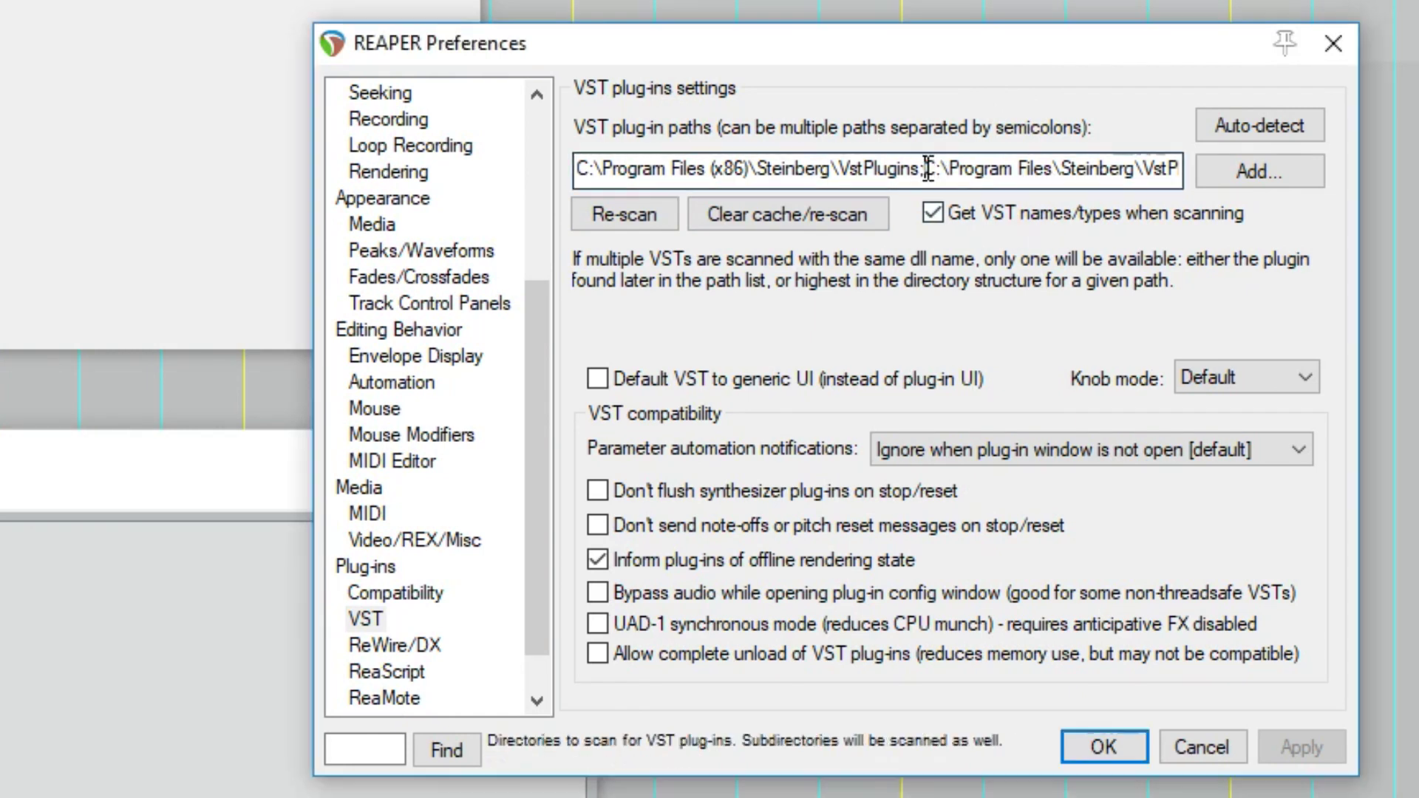
pyautogui.moveTo(922, 169); pyautogui.dragTo(490, 175)
pyautogui.click(922, 168)
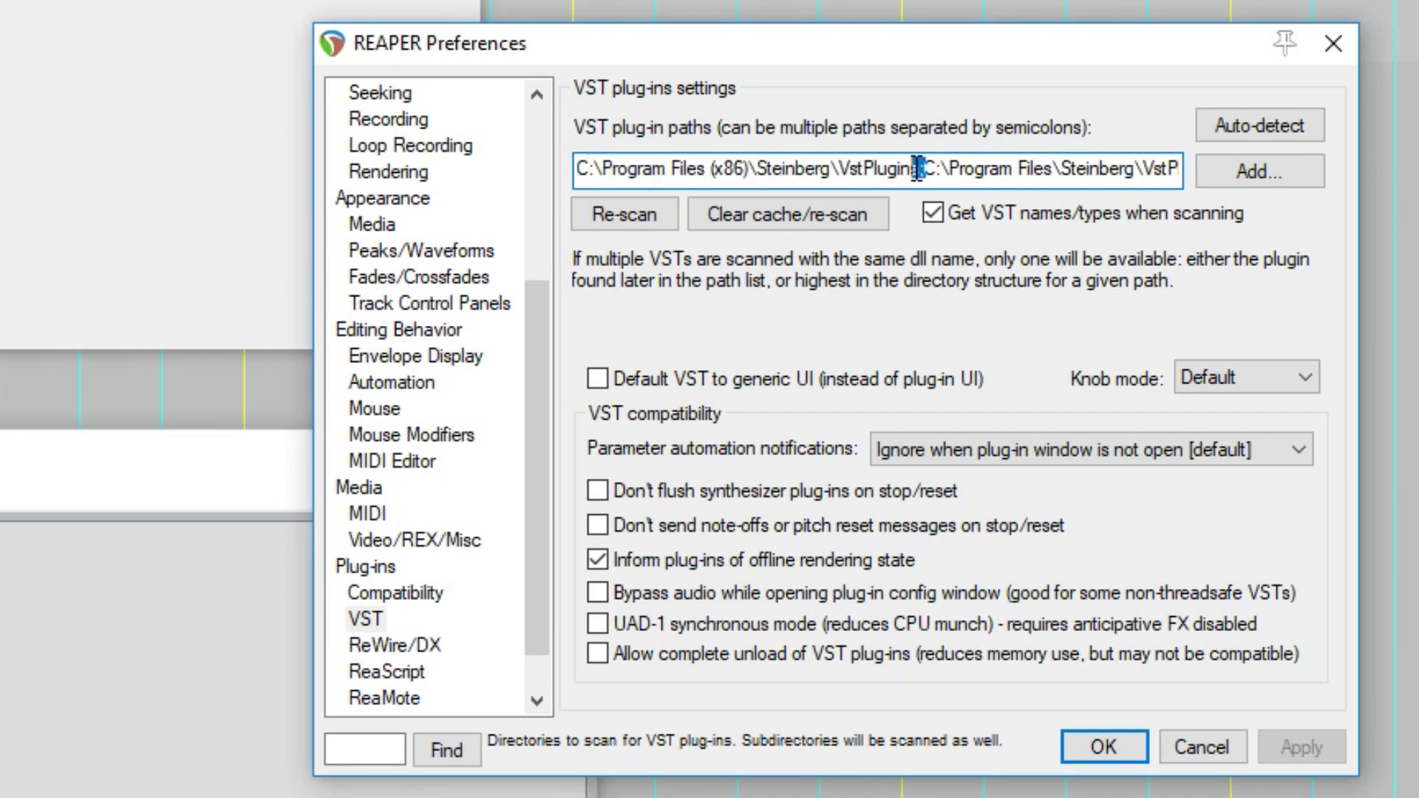
pyautogui.moveTo(922, 169); pyautogui.dragTo(1172, 175)
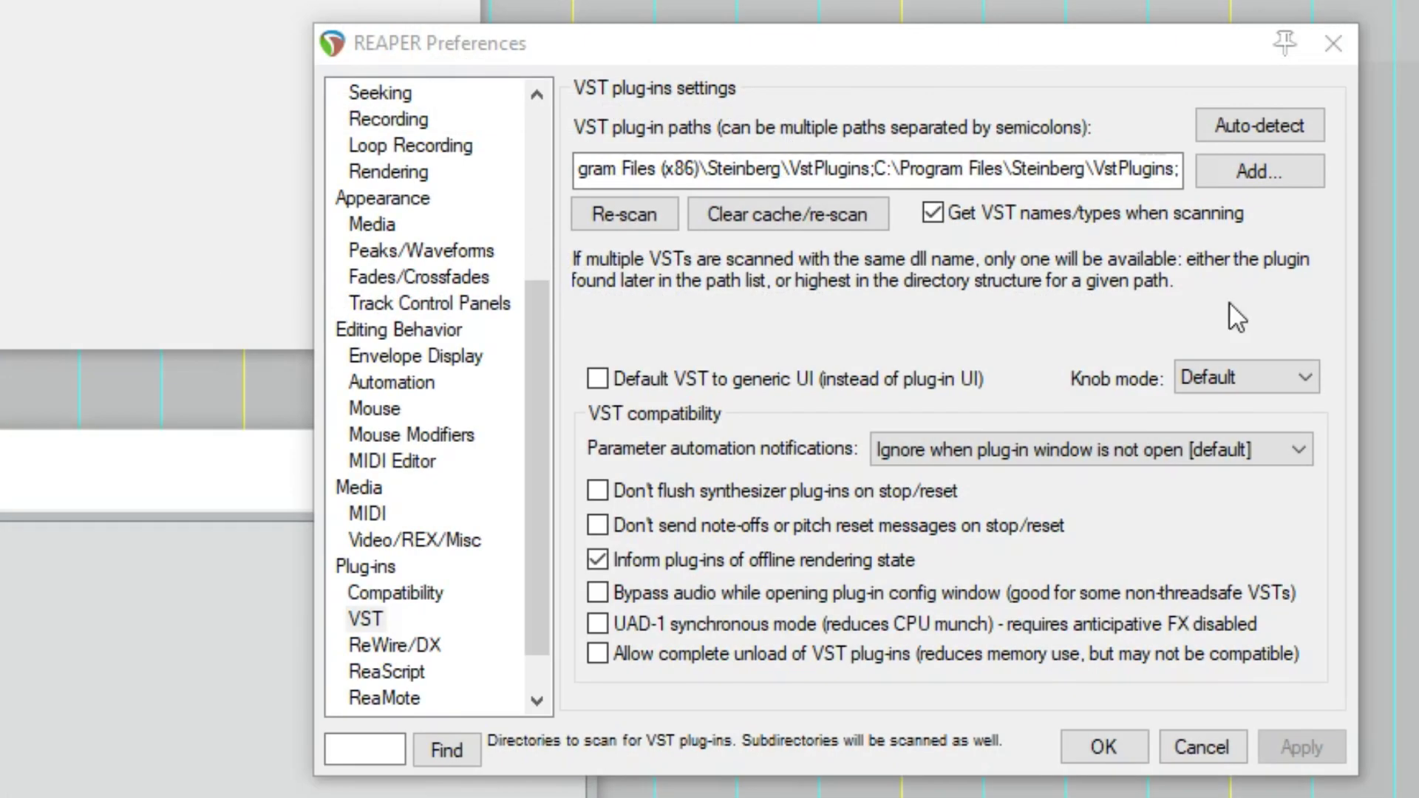
pyautogui.click(1180, 170)
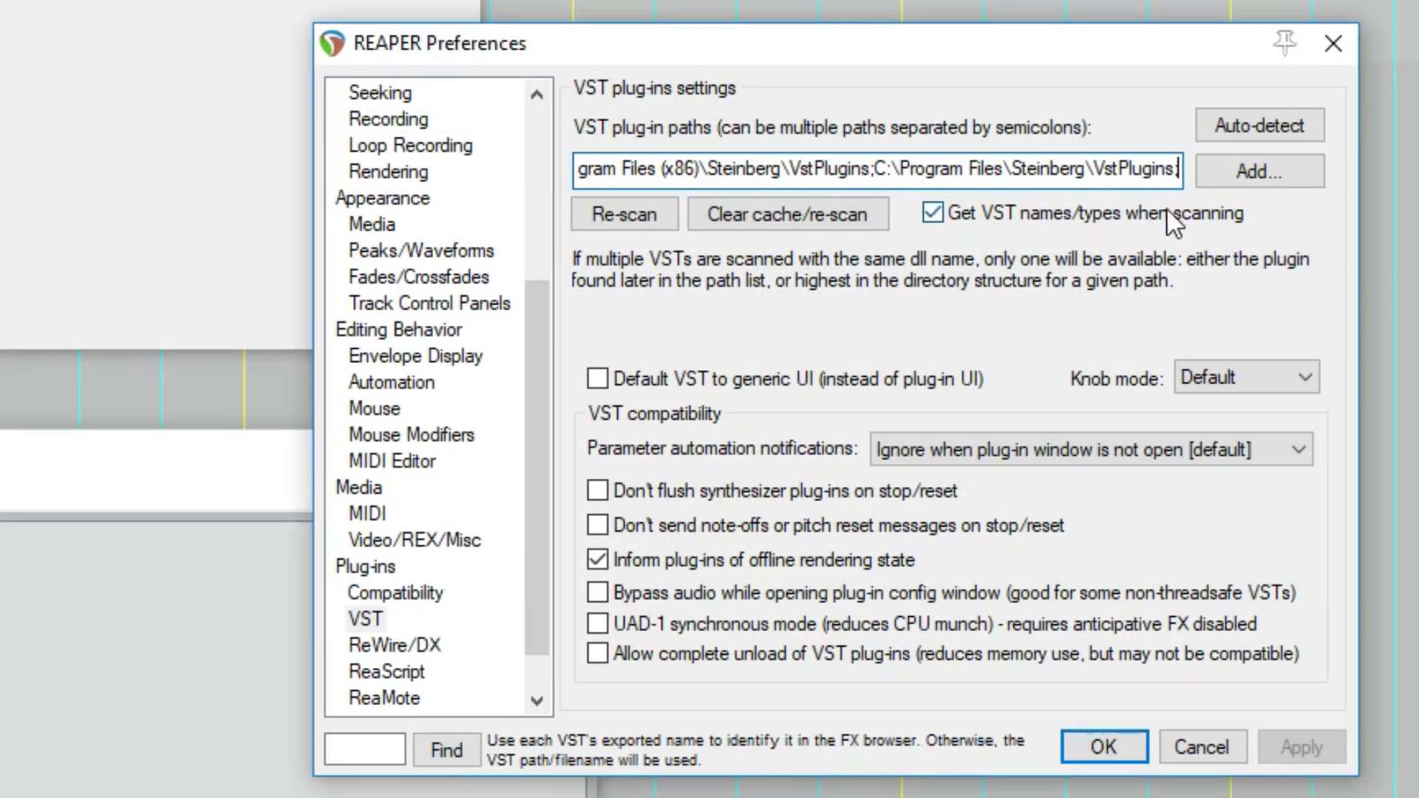
pyautogui.write('C:\\Program Files\\Common Files\\VST3')
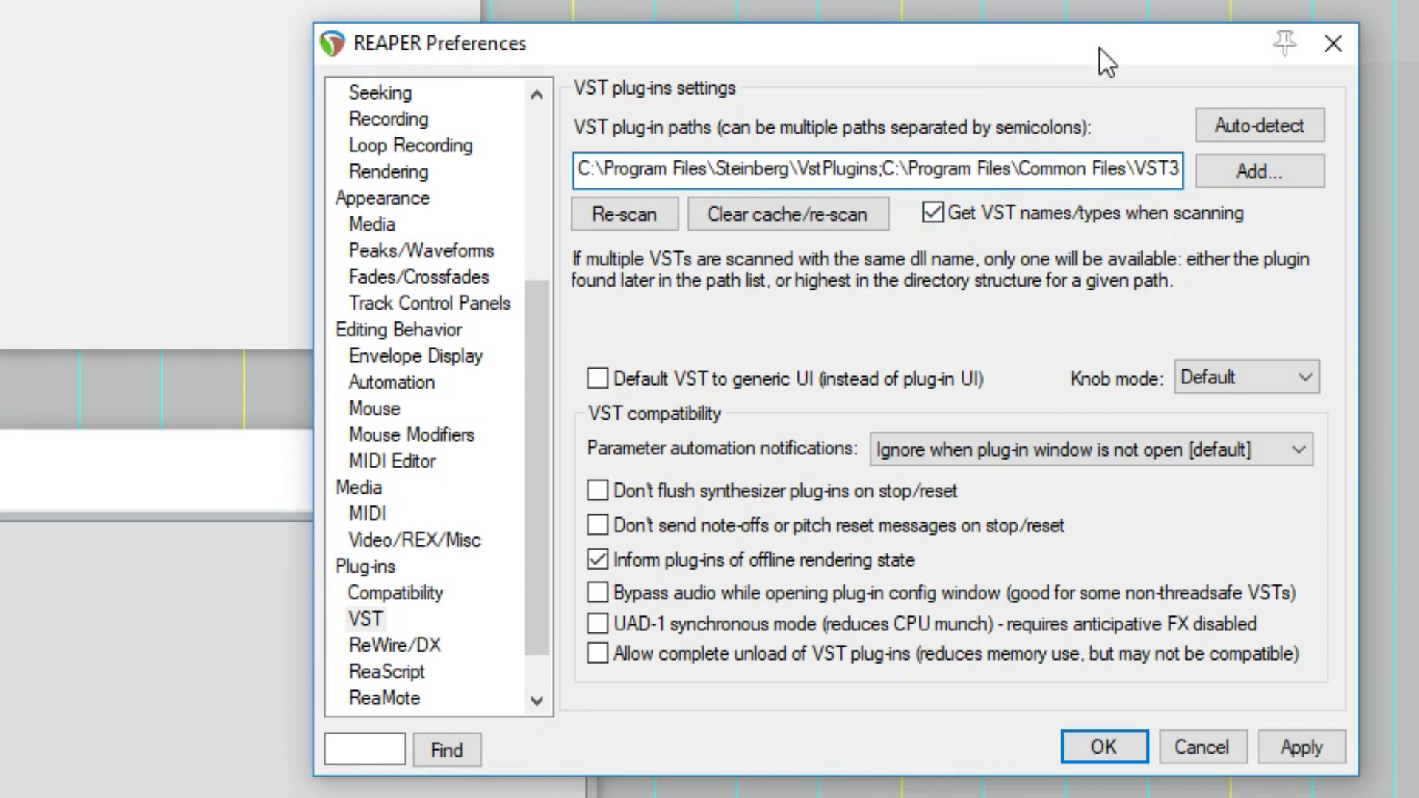
# Auto-detect the VST plug-in paths, re-scan the folders for plug-ins, and apply the preferences.
pyautogui.click(1271, 124)
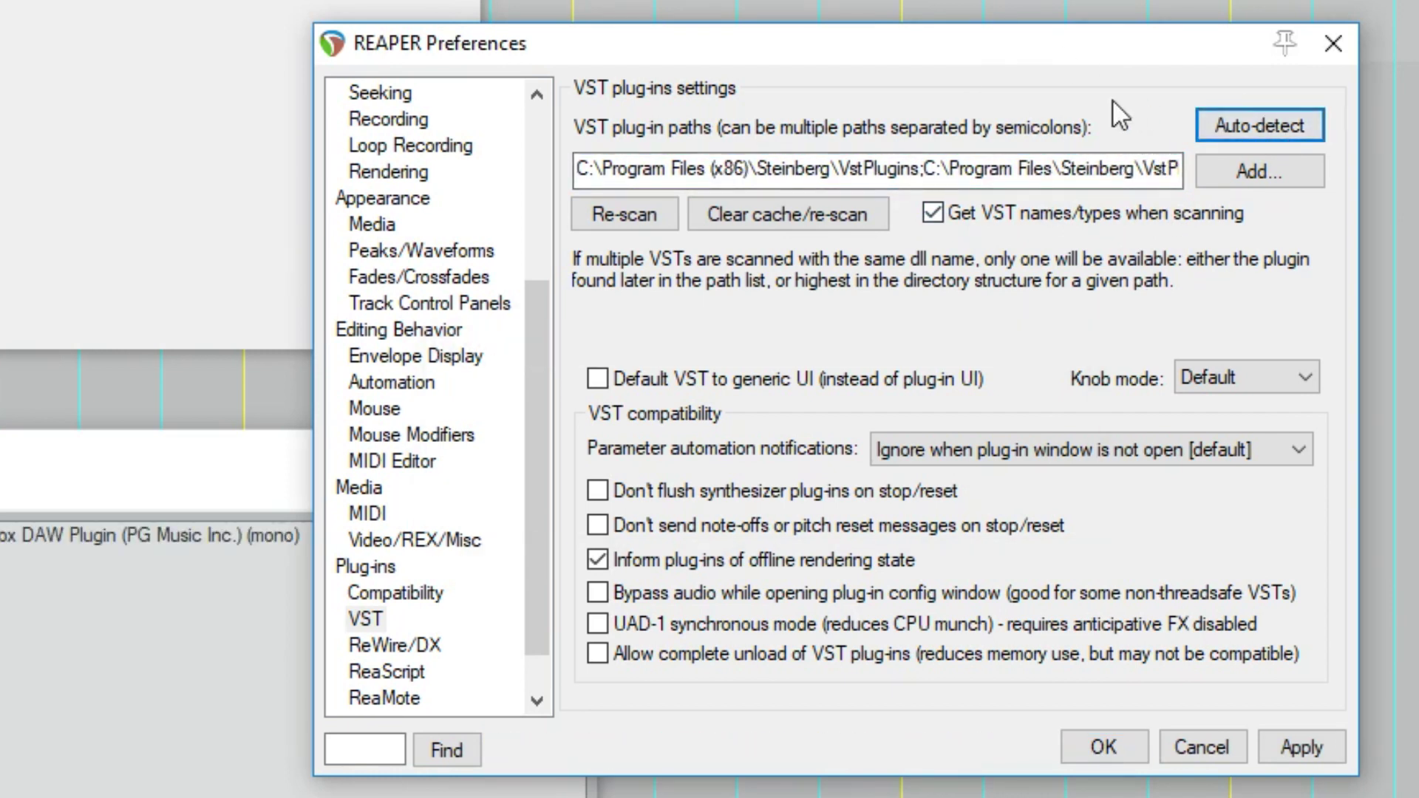
pyautogui.click(650, 215)
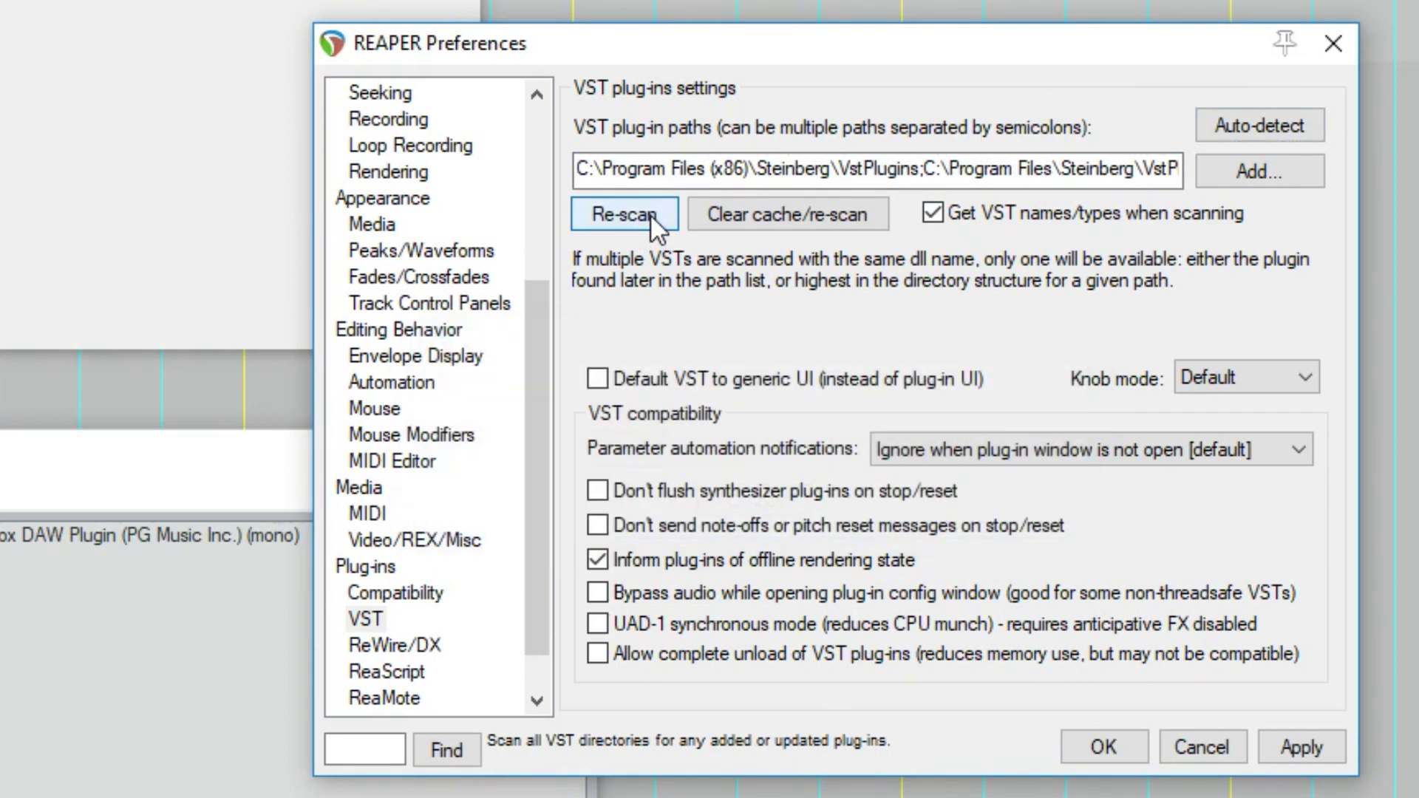
pyautogui.click(1297, 751)
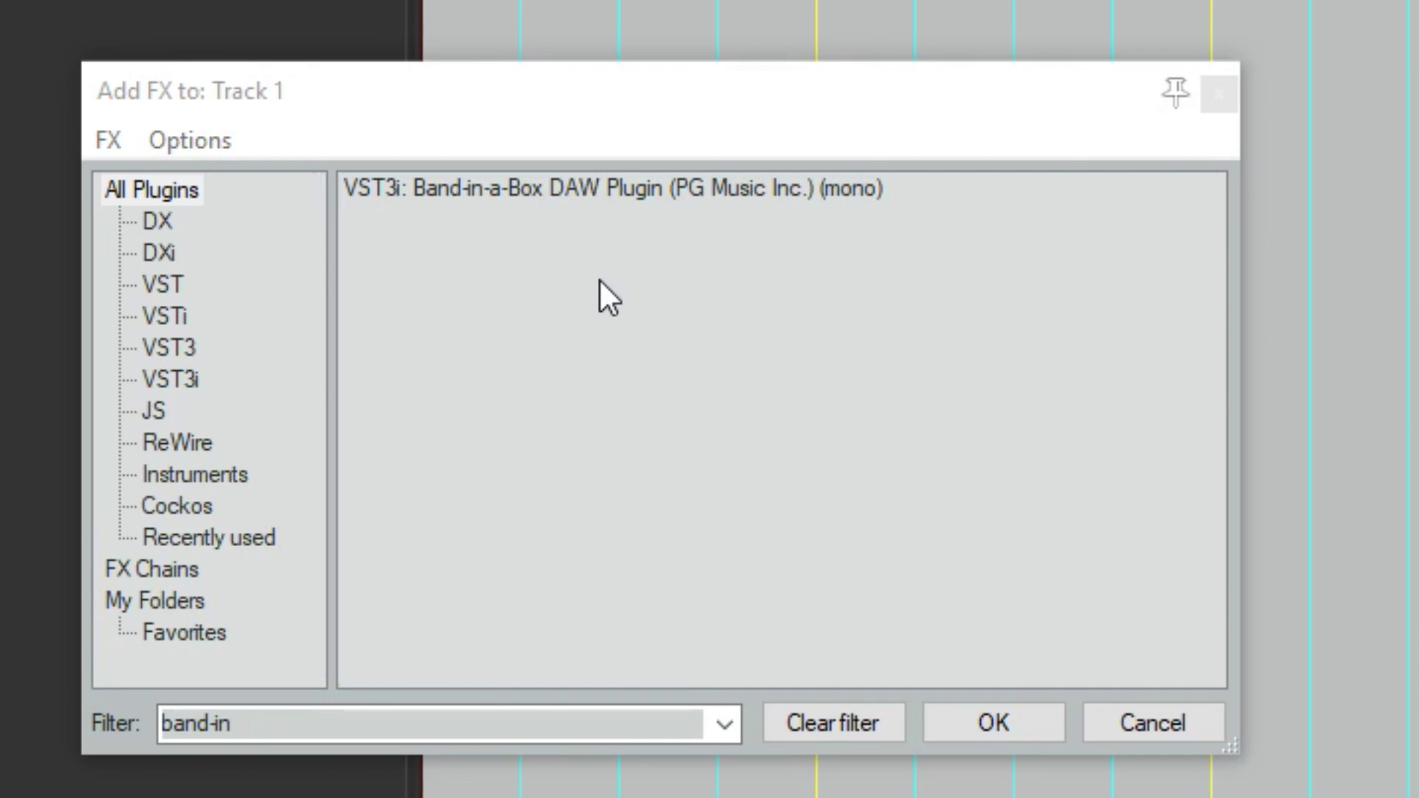
# Add the VST3i Band-in-a-Box DAW Plugin to Track 1 and set its preferred host to Auto (Cuckos Reaper).
pyautogui.click(495, 194)
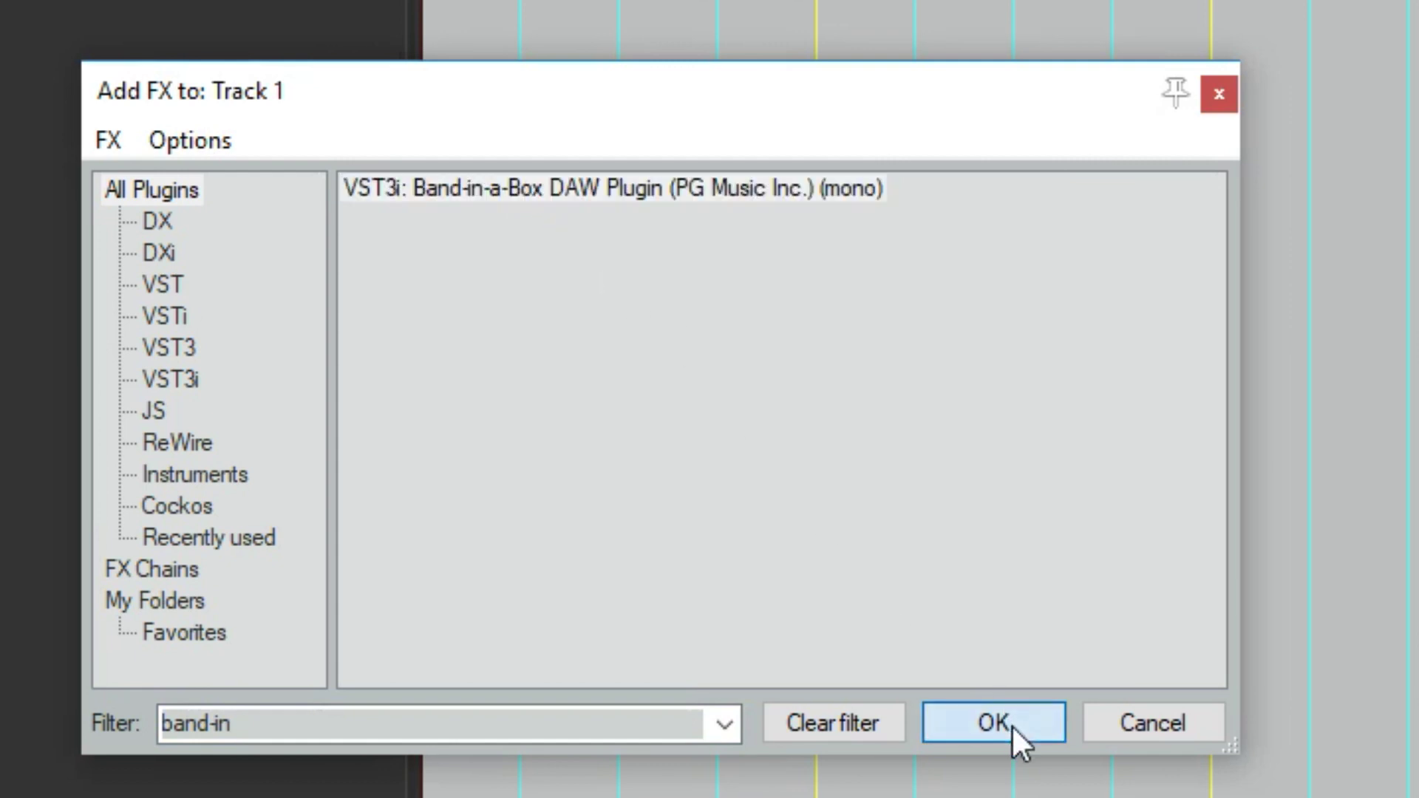
pyautogui.click(1009, 724)
pyautogui.click(340, 206)
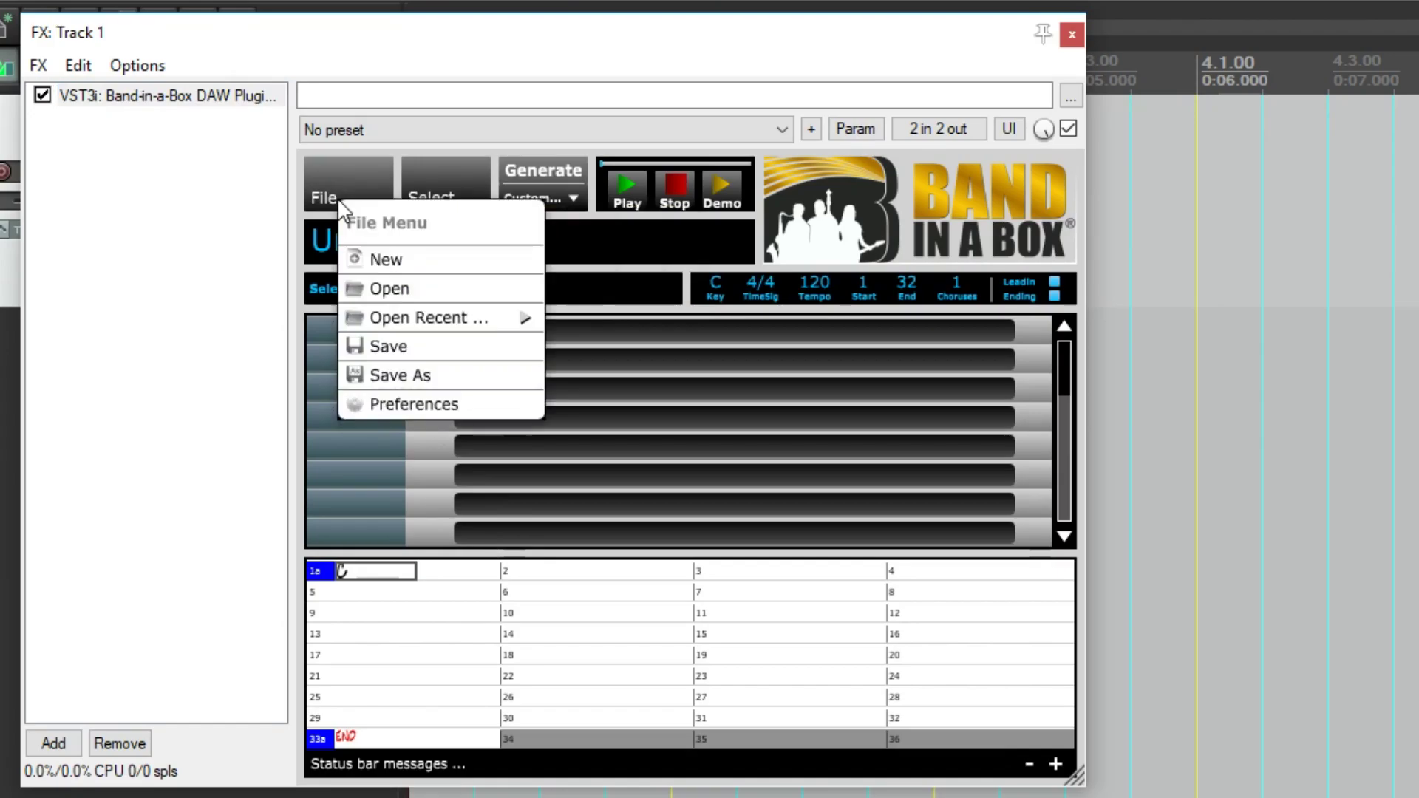
pyautogui.click(503, 404)
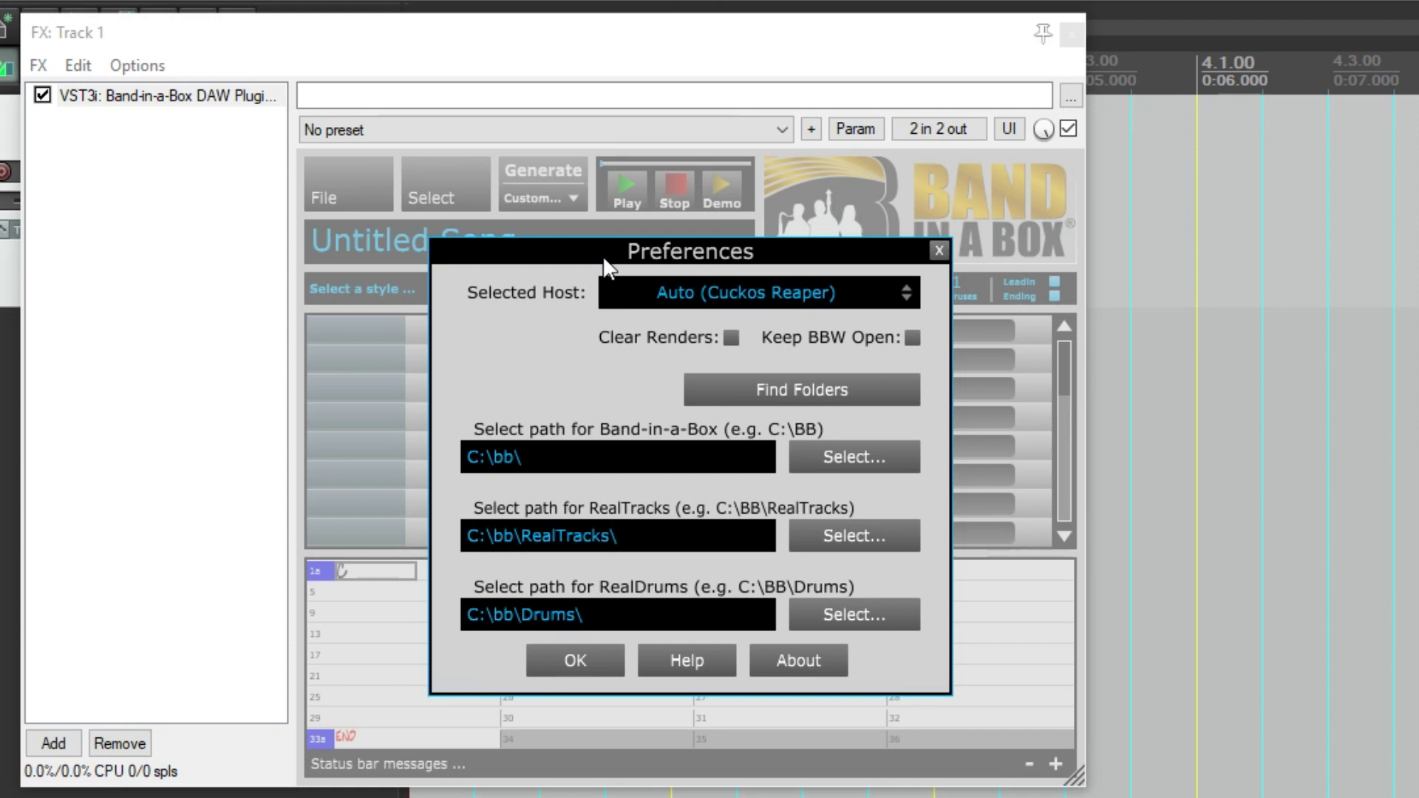
pyautogui.click(887, 289)
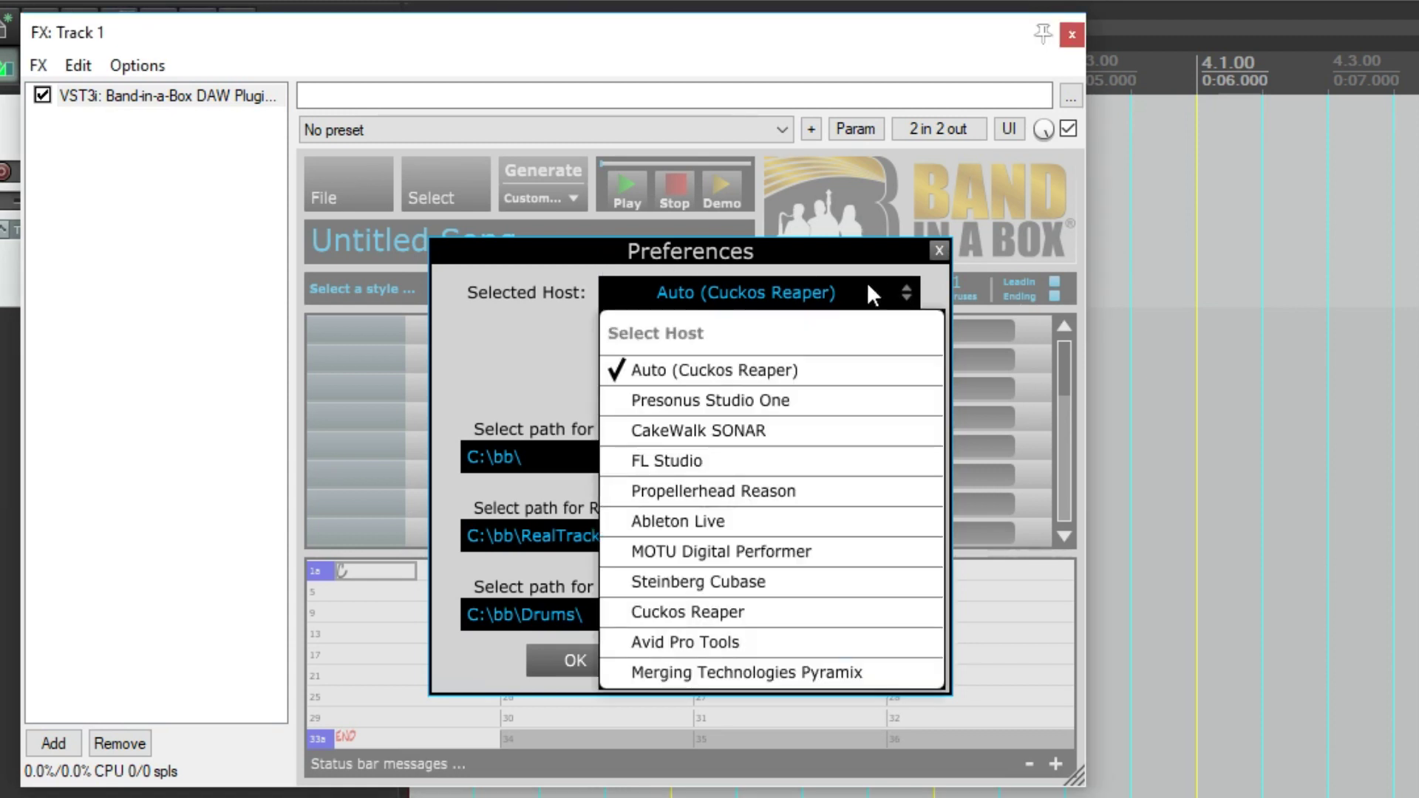
pyautogui.click(653, 369)
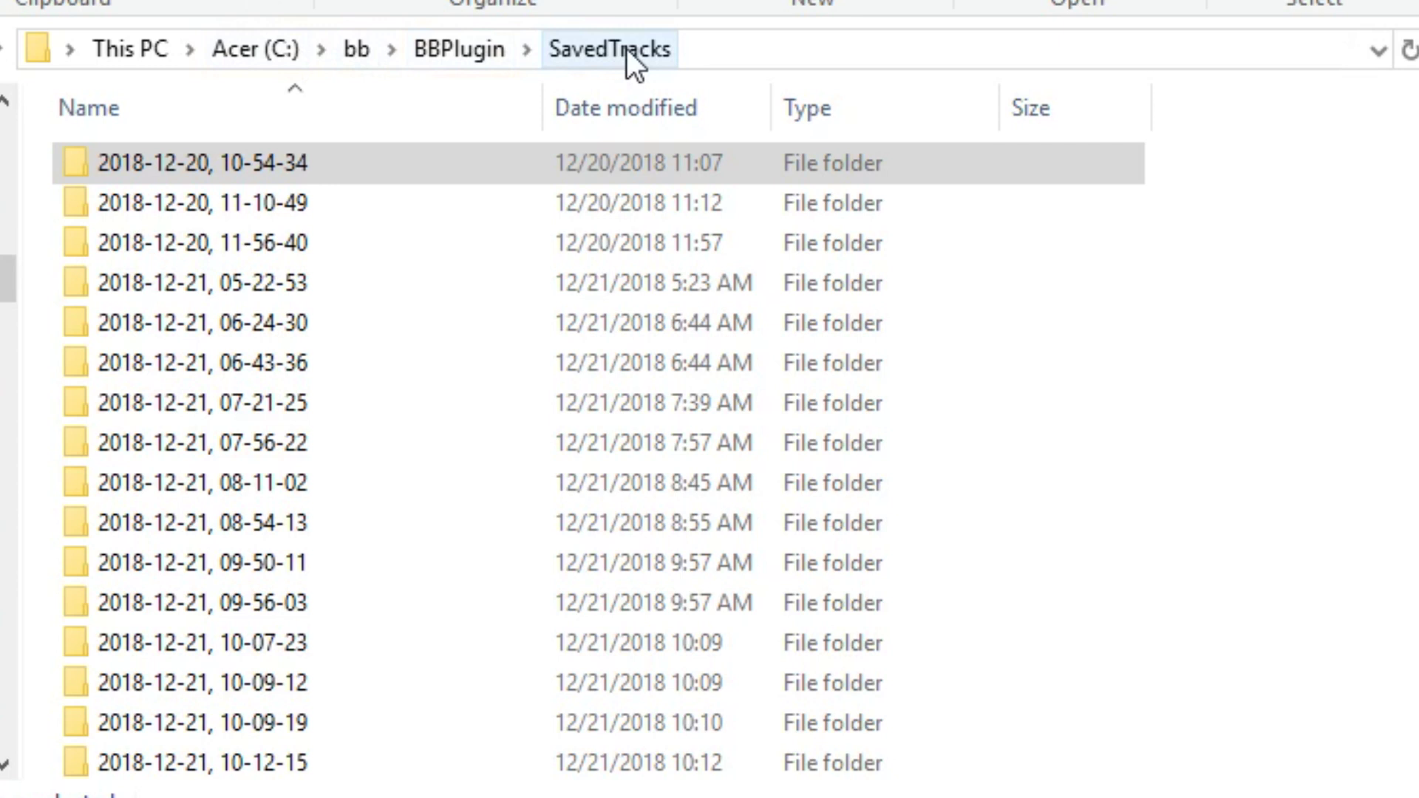
# Look through the generated files in the 2018-12-21, 08-54-13 folder and return to SavedTracks.
pyautogui.doubleClick(284, 526)
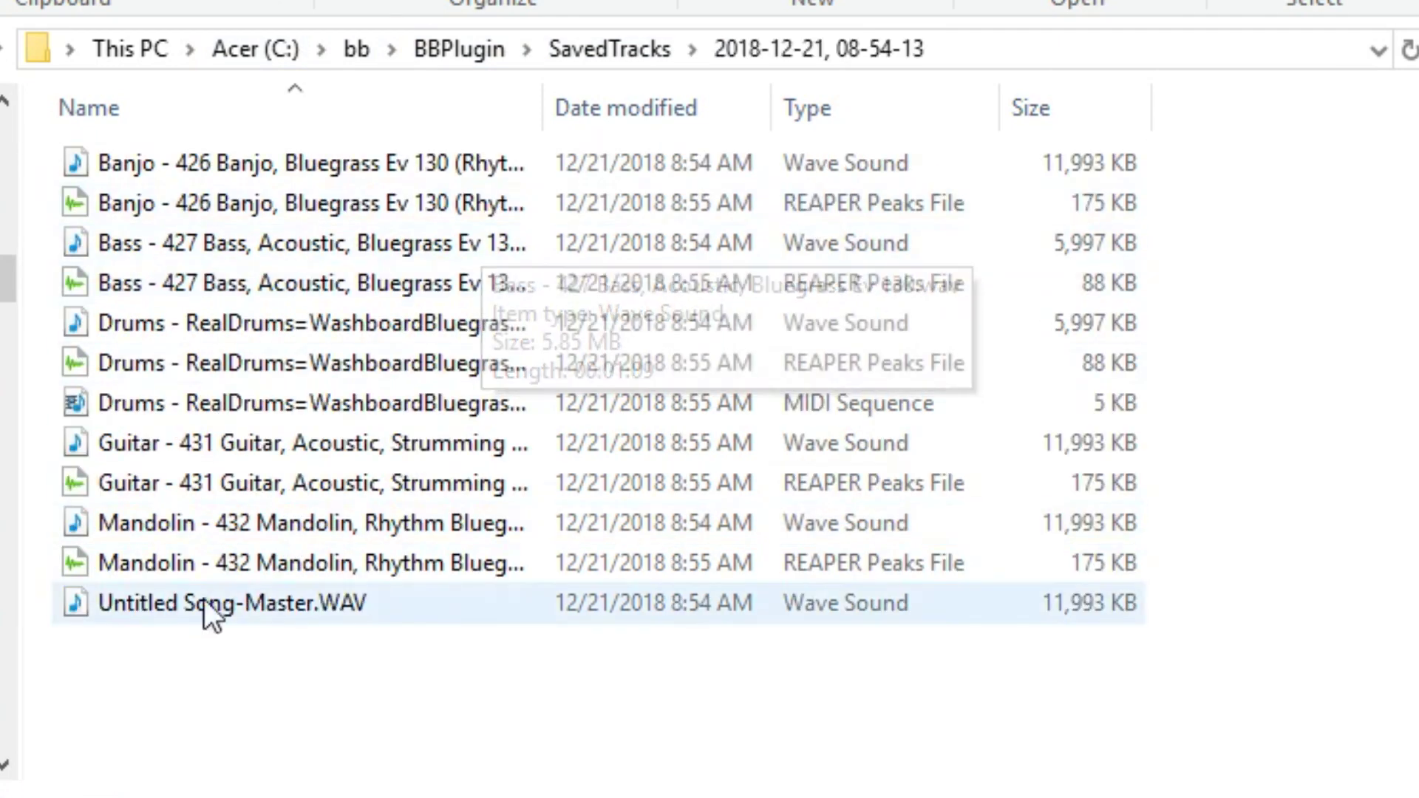
pyautogui.click(613, 50)
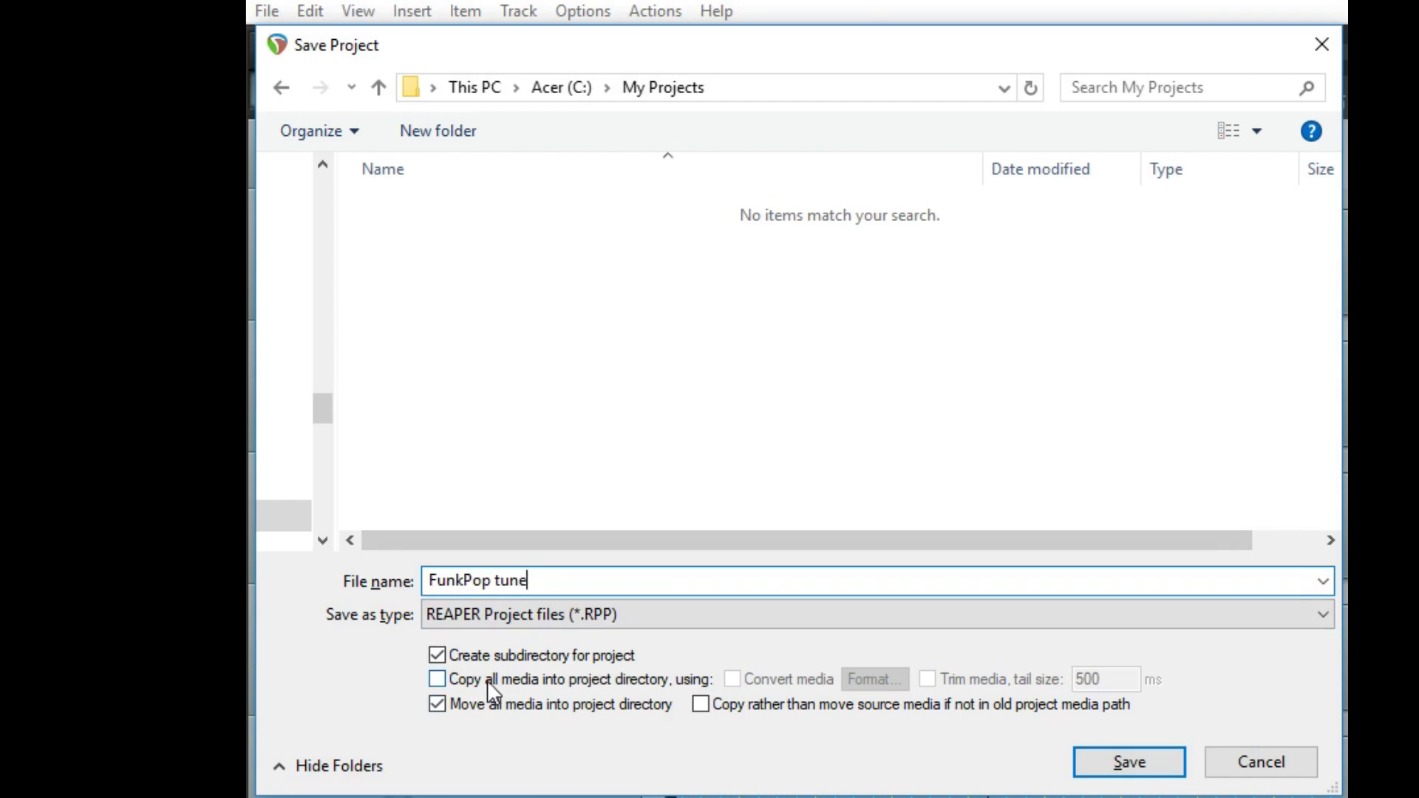
# Save the FunkPop tune project in My Projects and open the Project Media/FX Bay to check the source media paths.
pyautogui.click(1129, 762)
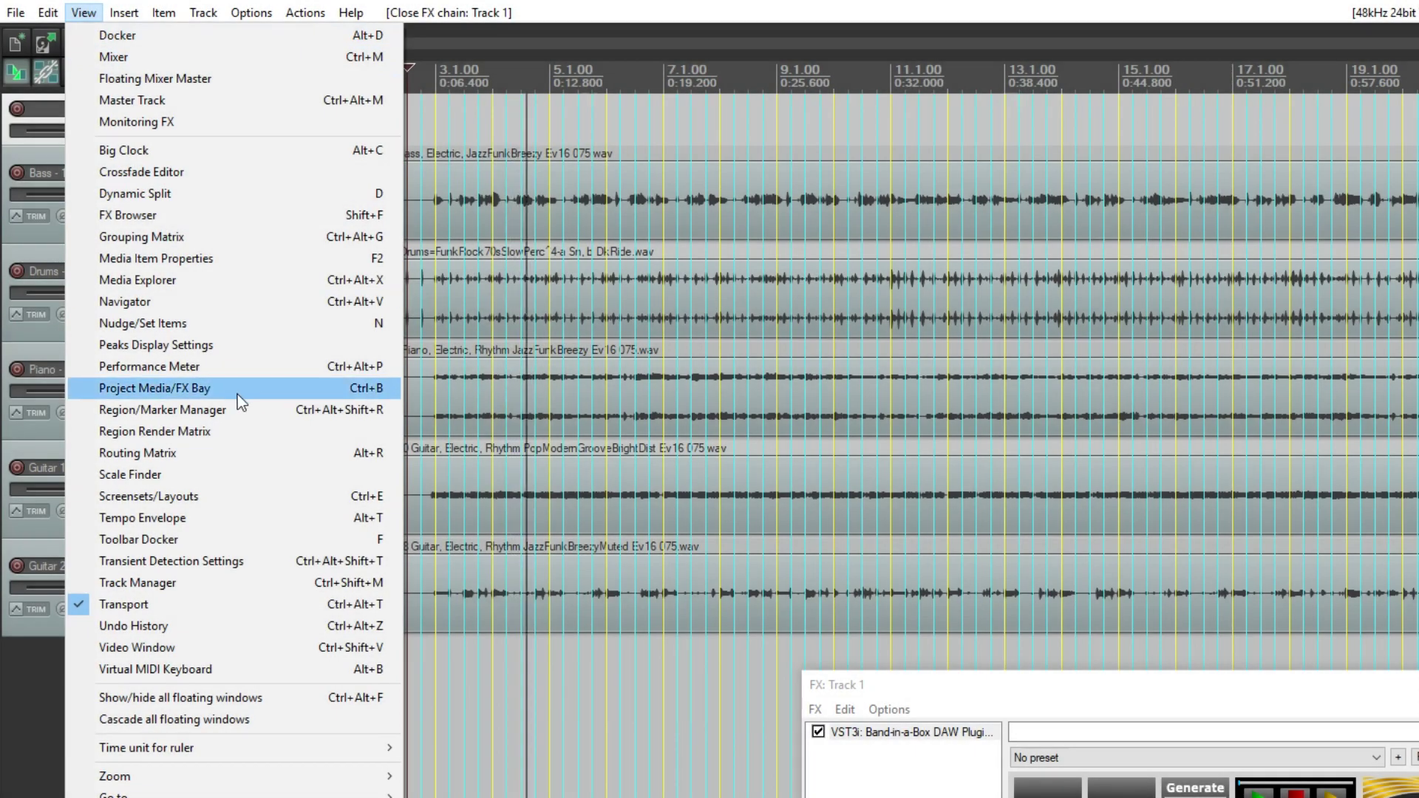
pyautogui.click(276, 392)
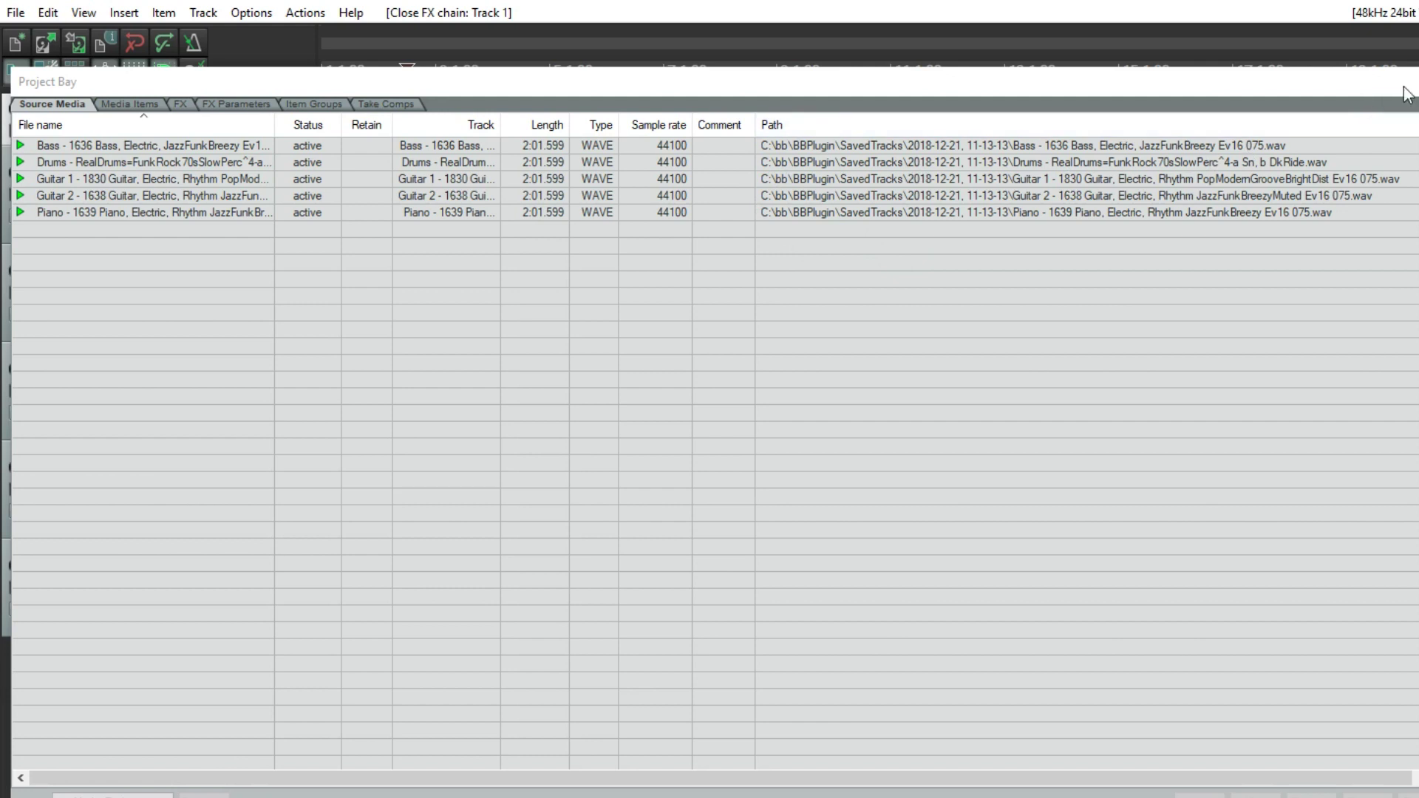
# Save the project in My Projects as FunkPop tune with all media moved into the project directory.
pyautogui.click(13, 11)
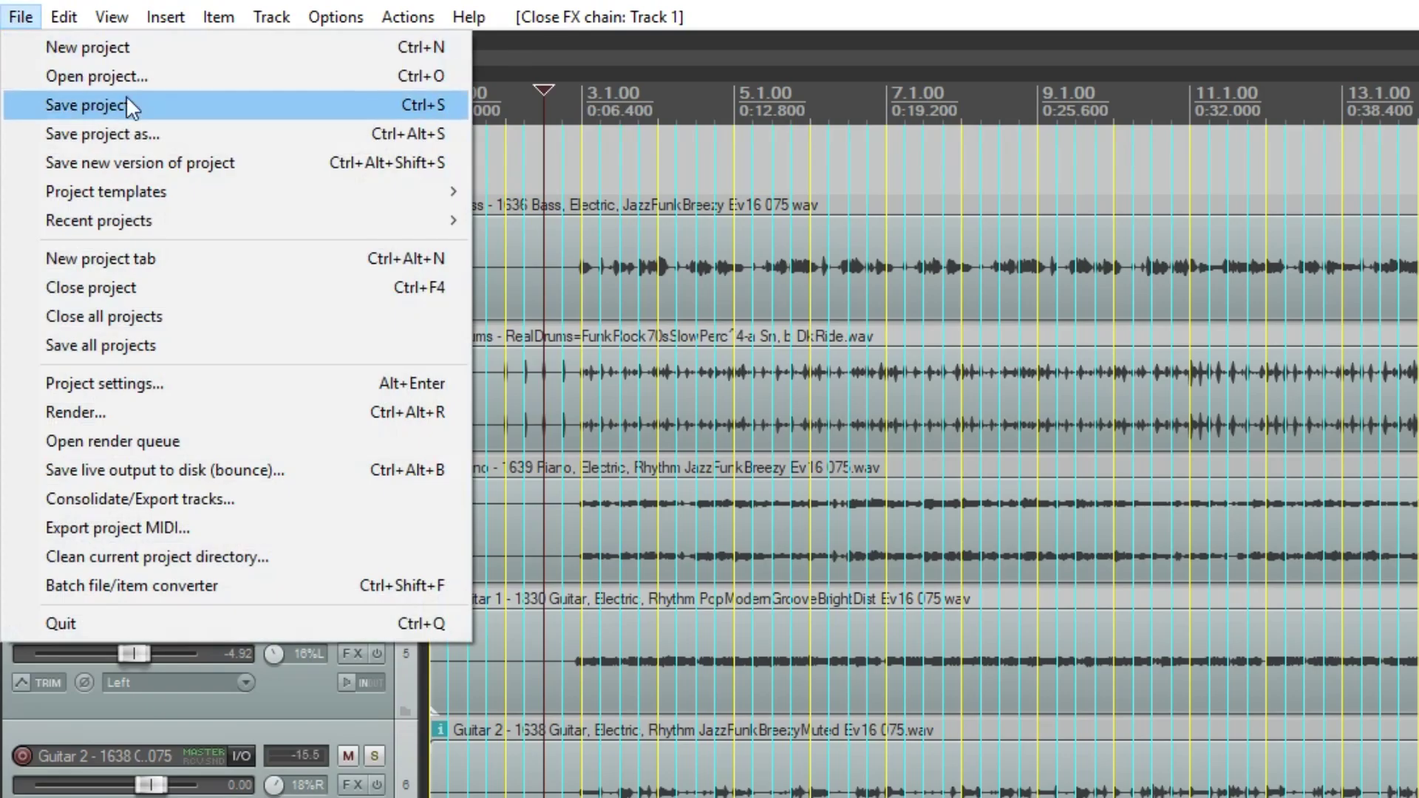
pyautogui.click(105, 82)
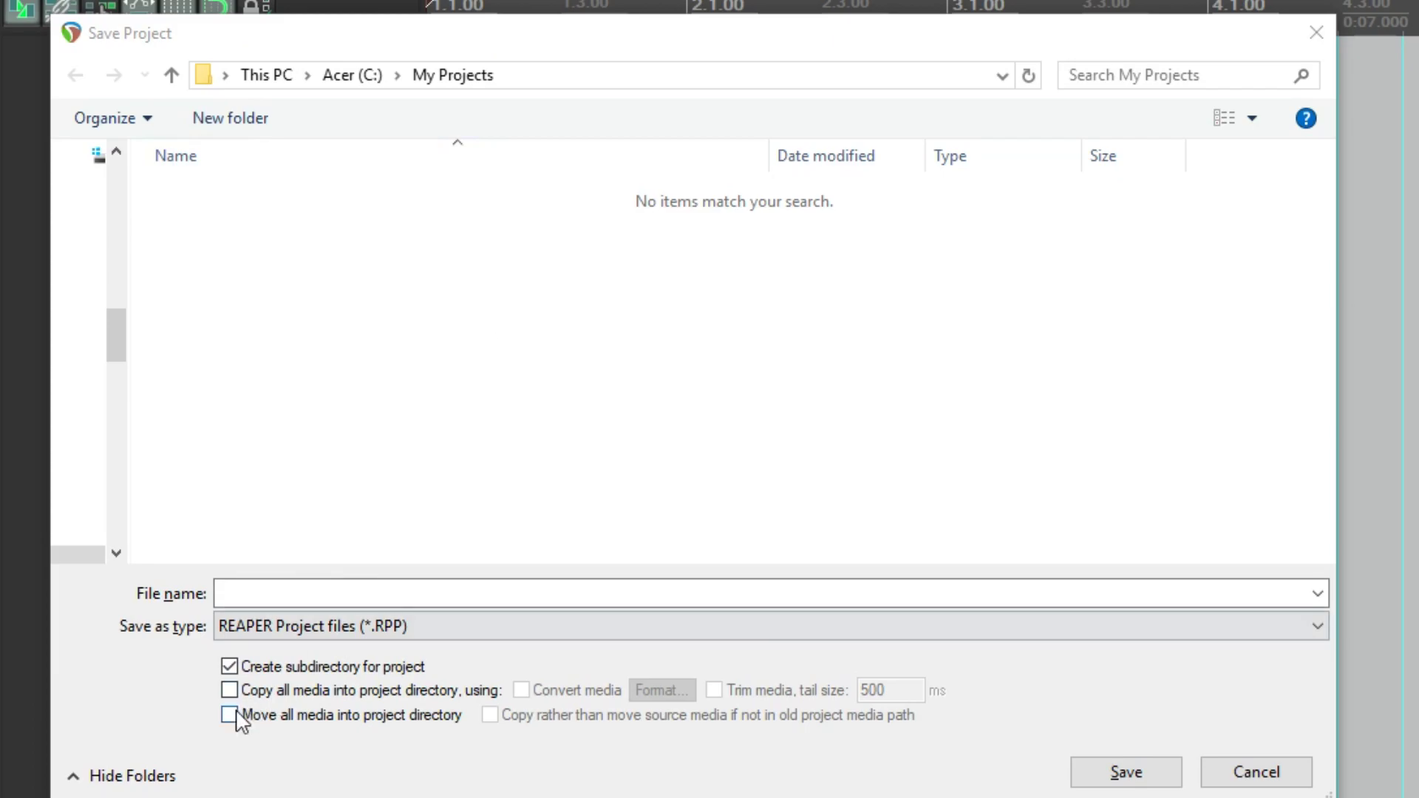
pyautogui.click(230, 716)
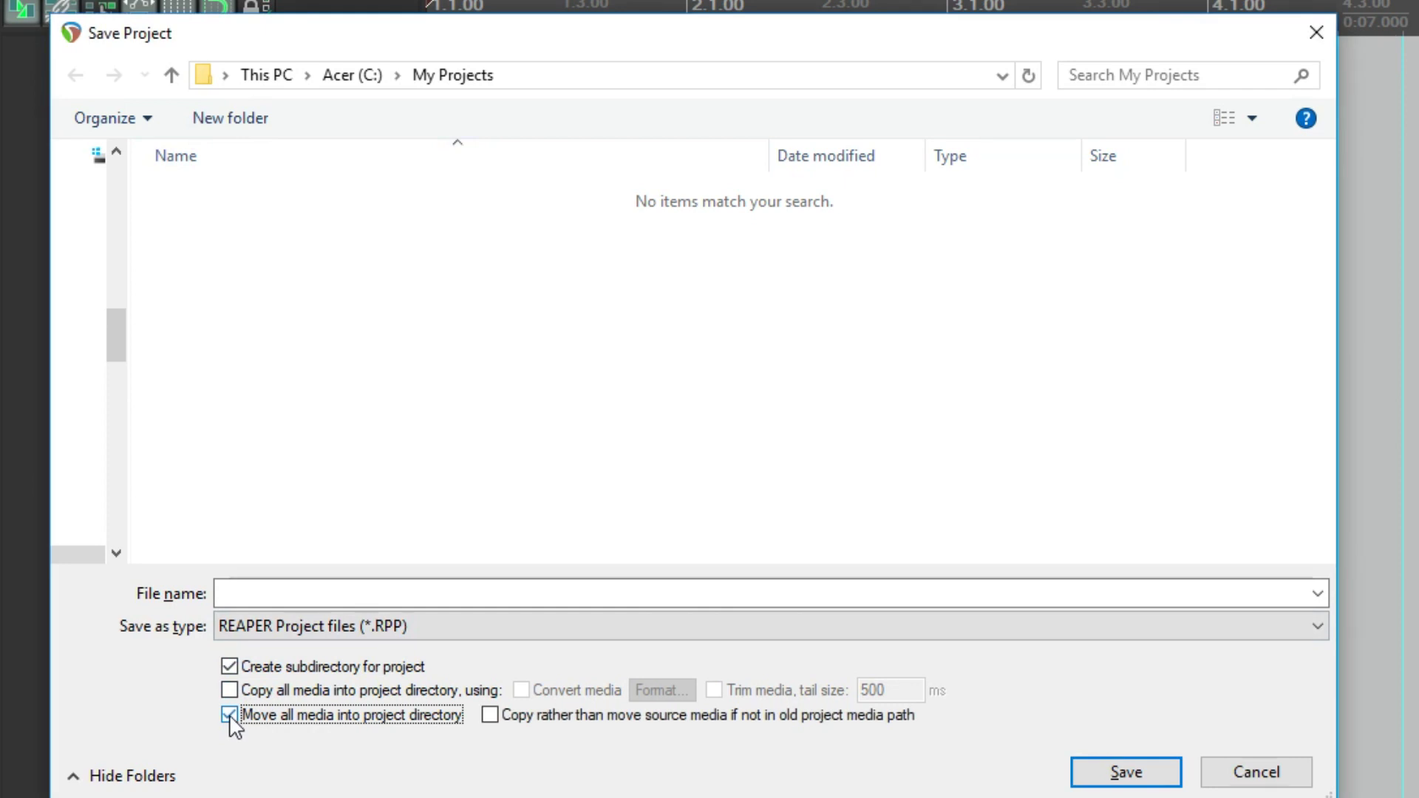
pyautogui.click(266, 594)
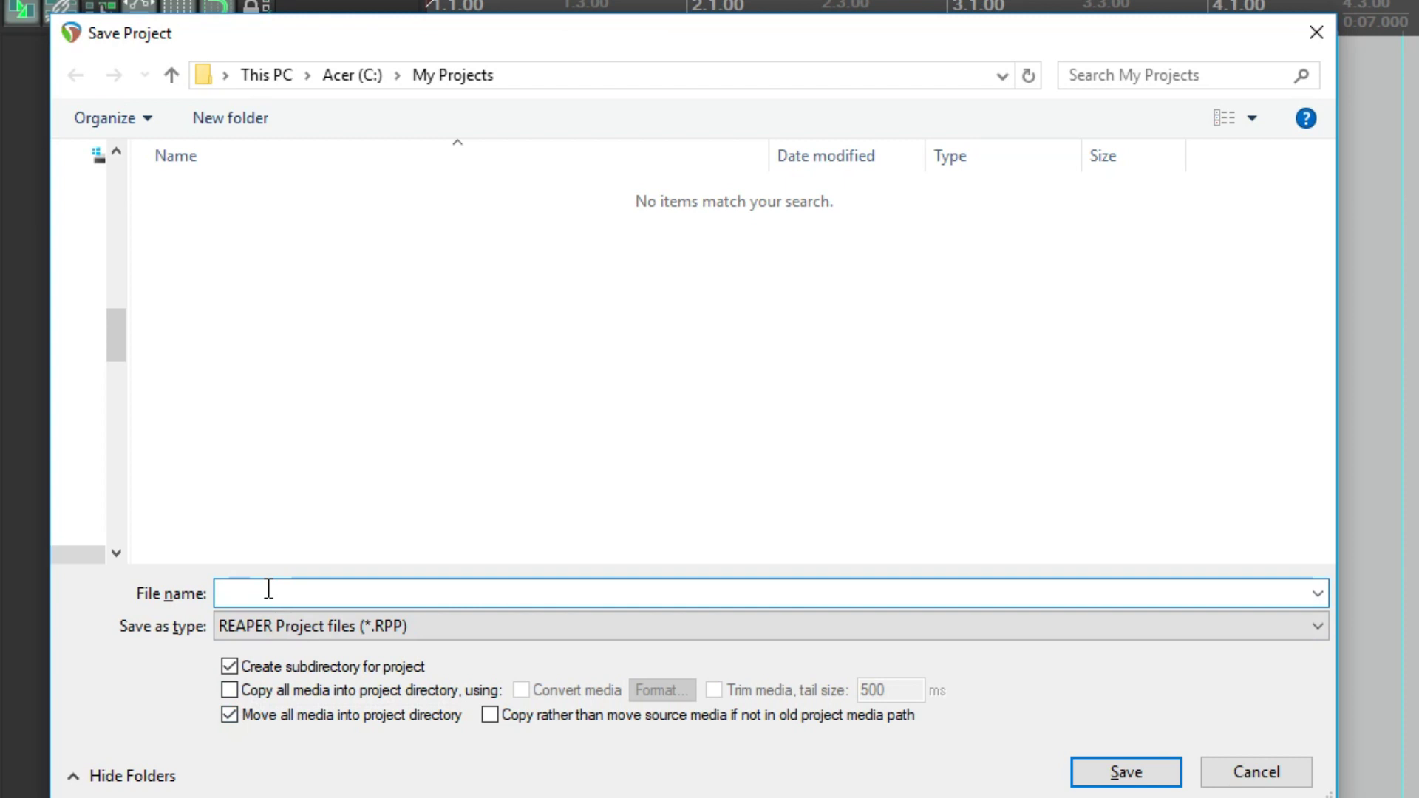
pyautogui.write('FunkPop tune')
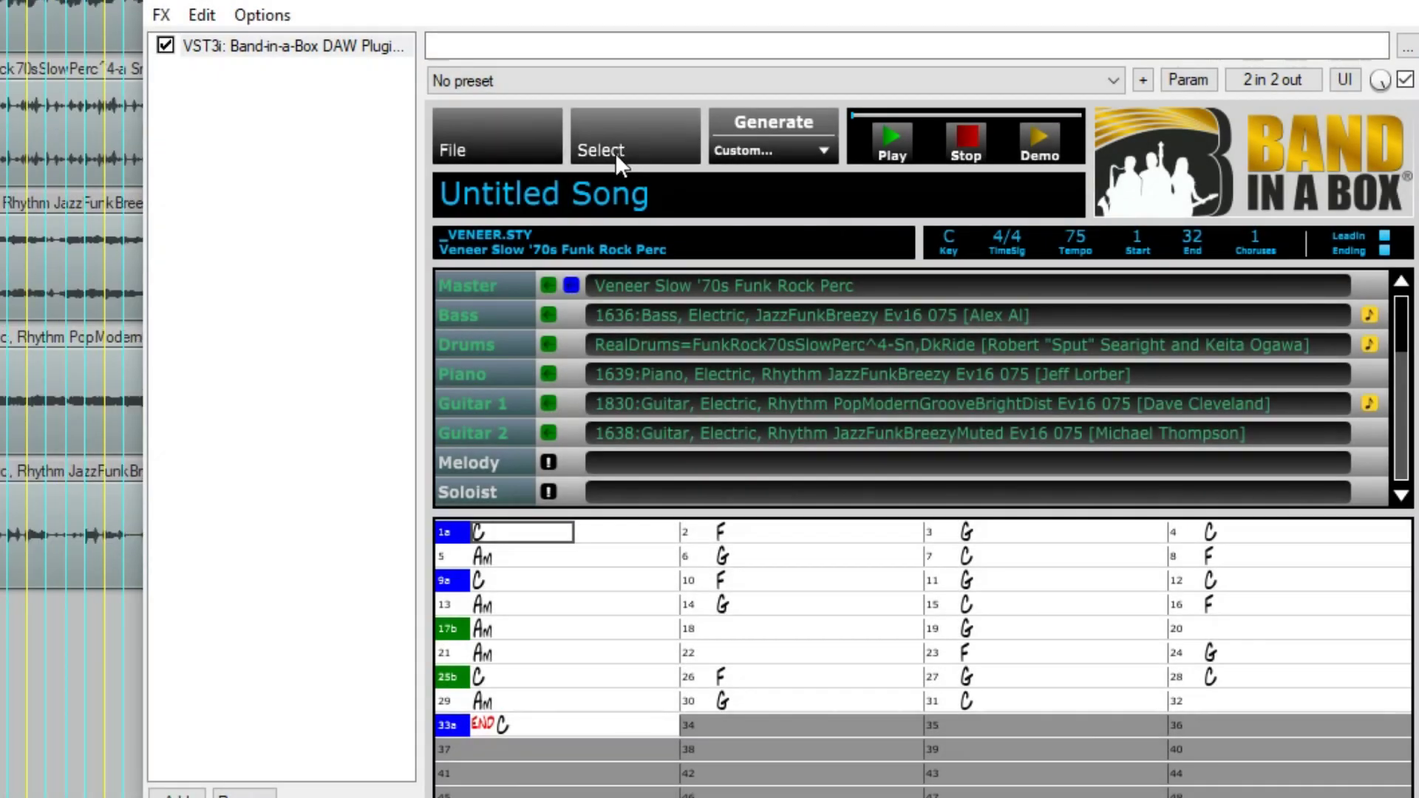
# Add the RealTrack Sax, Tenor, Soloist JazzFunkBreezy Ev16 075 and place its generated audio below Guitar 2 at the project start.
pyautogui.click(616, 152)
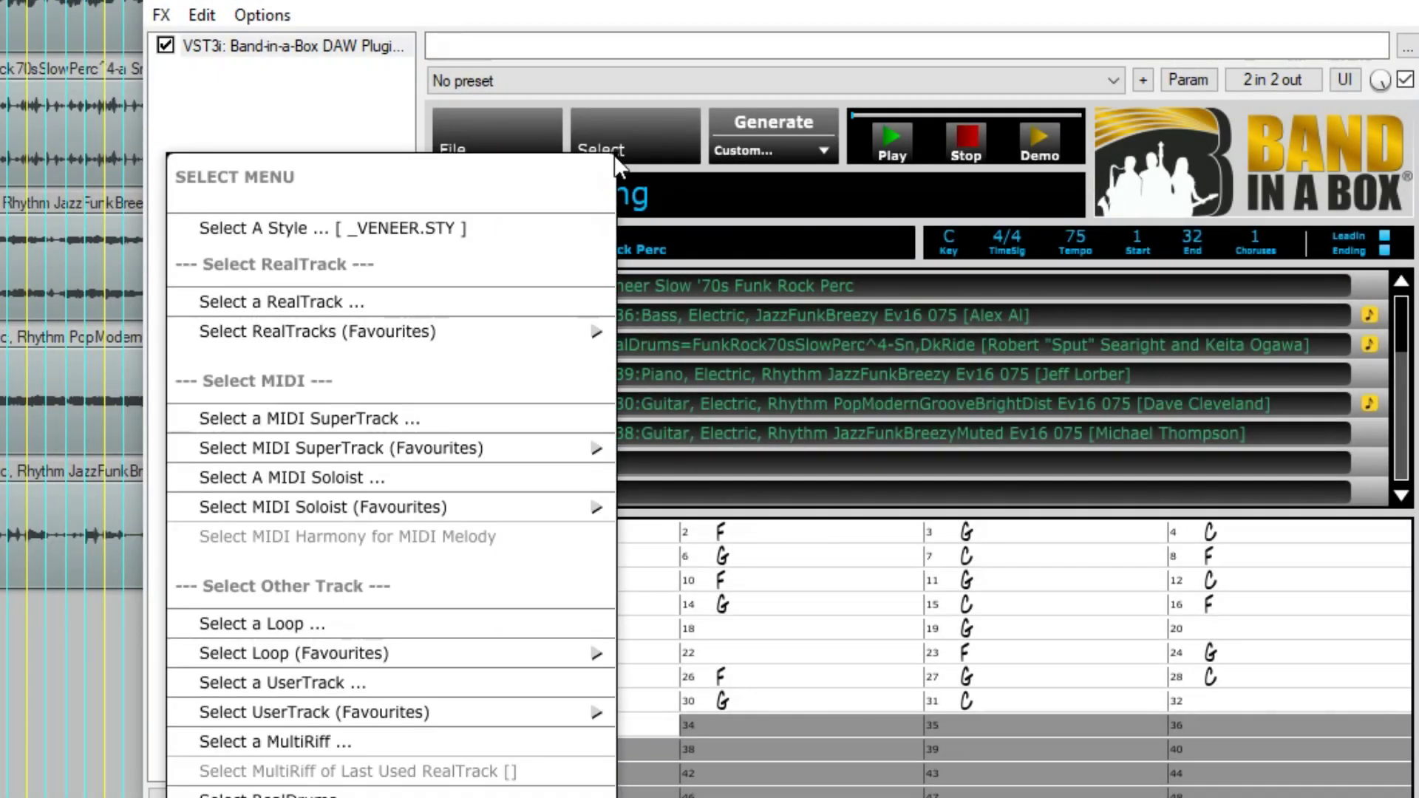
pyautogui.click(457, 302)
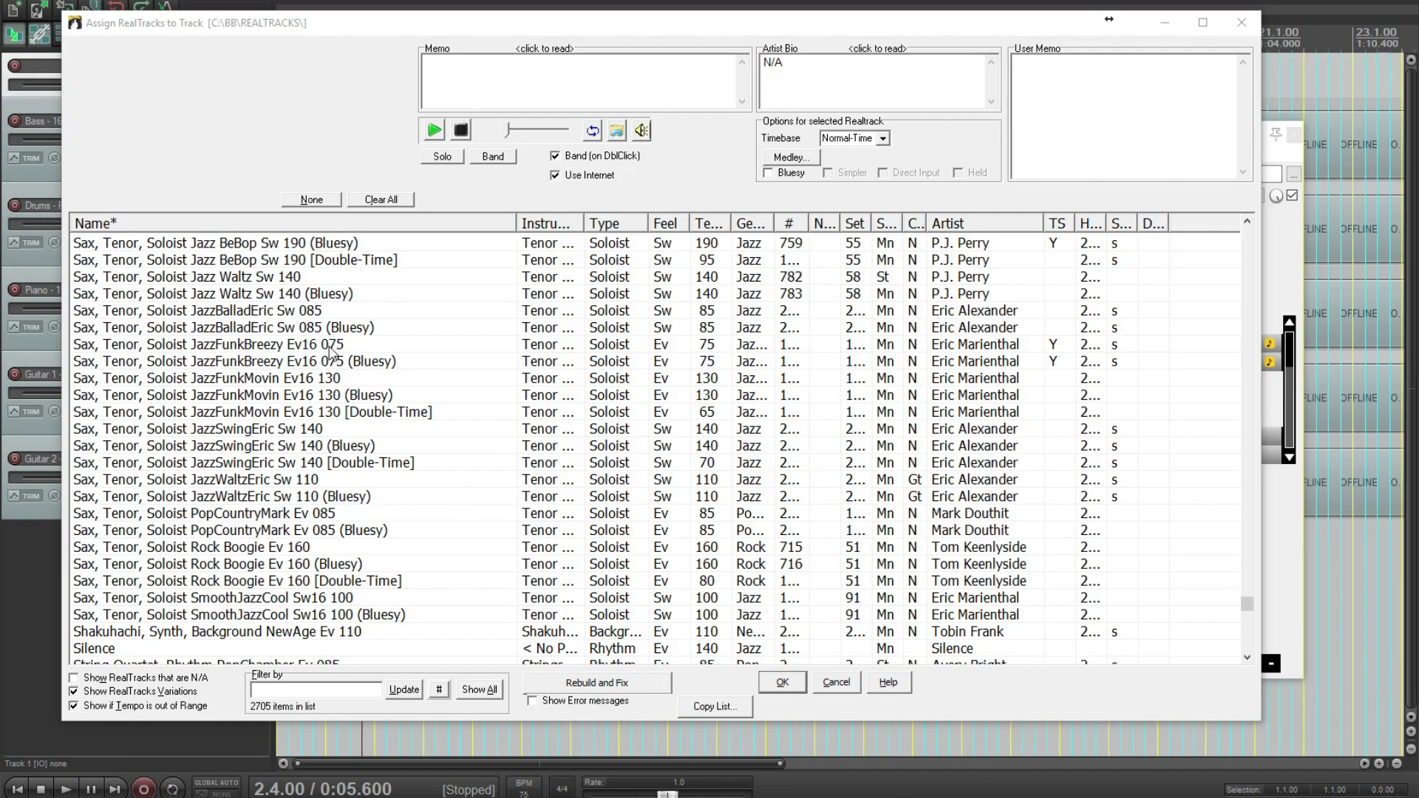
pyautogui.click(331, 347)
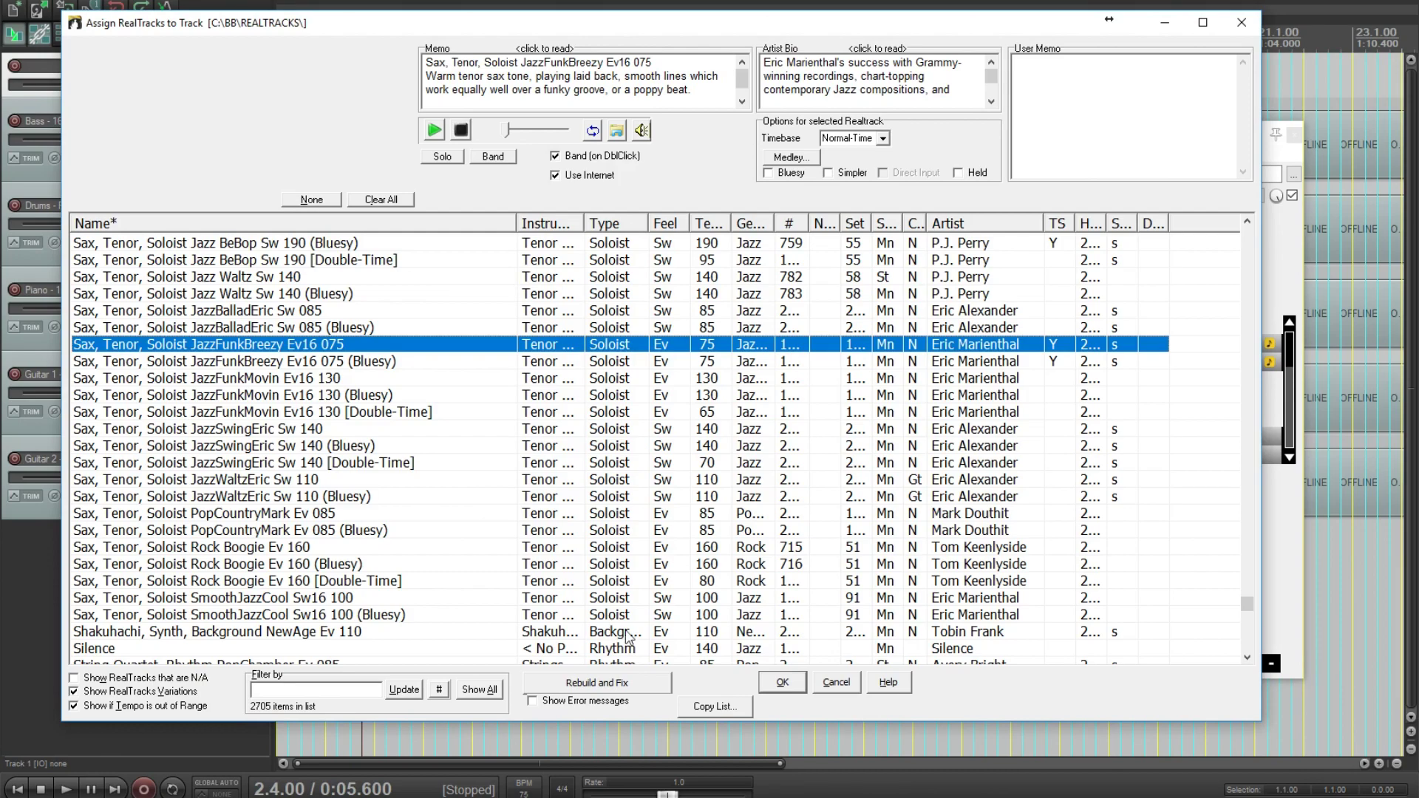
pyautogui.click(782, 683)
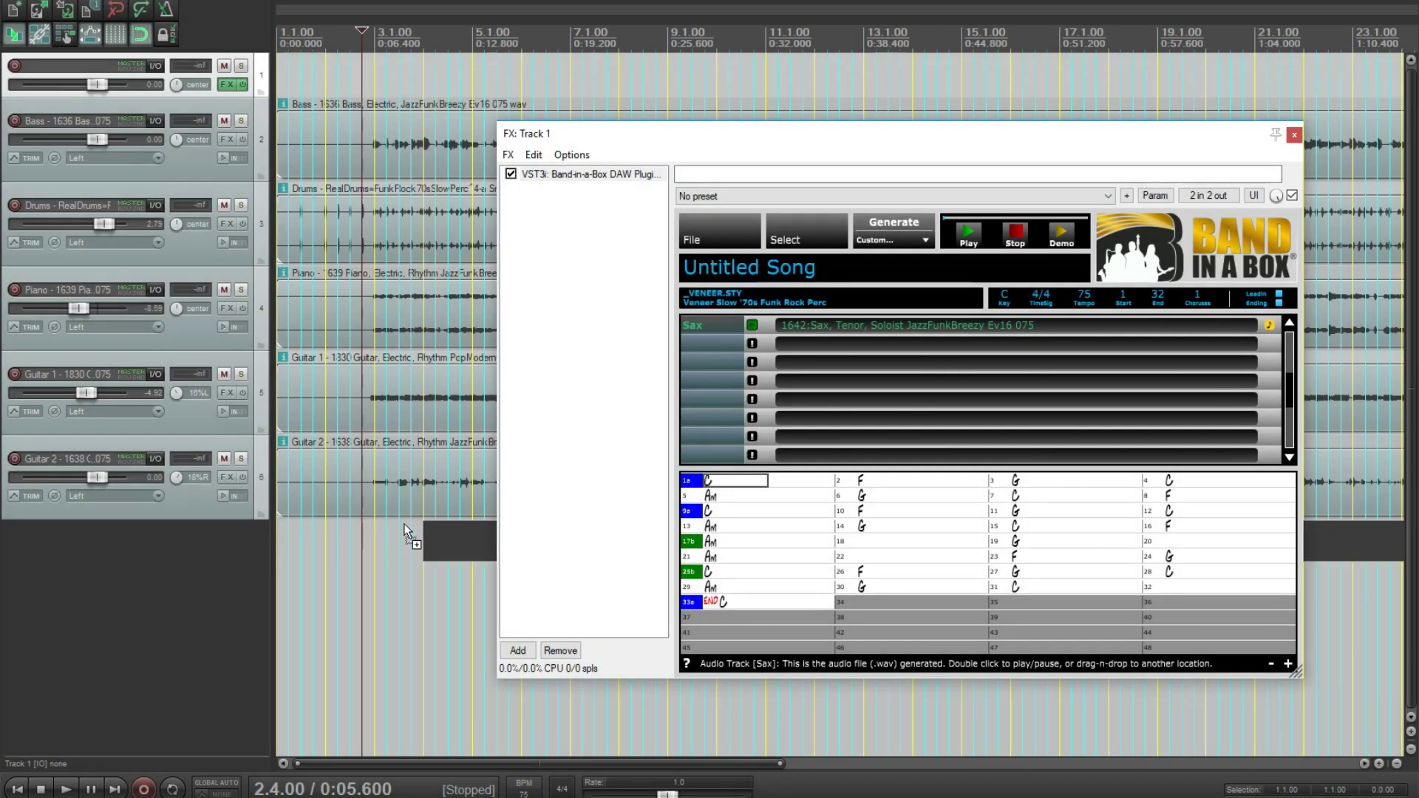
pyautogui.moveTo(289, 553); pyautogui.dragTo(278, 549)
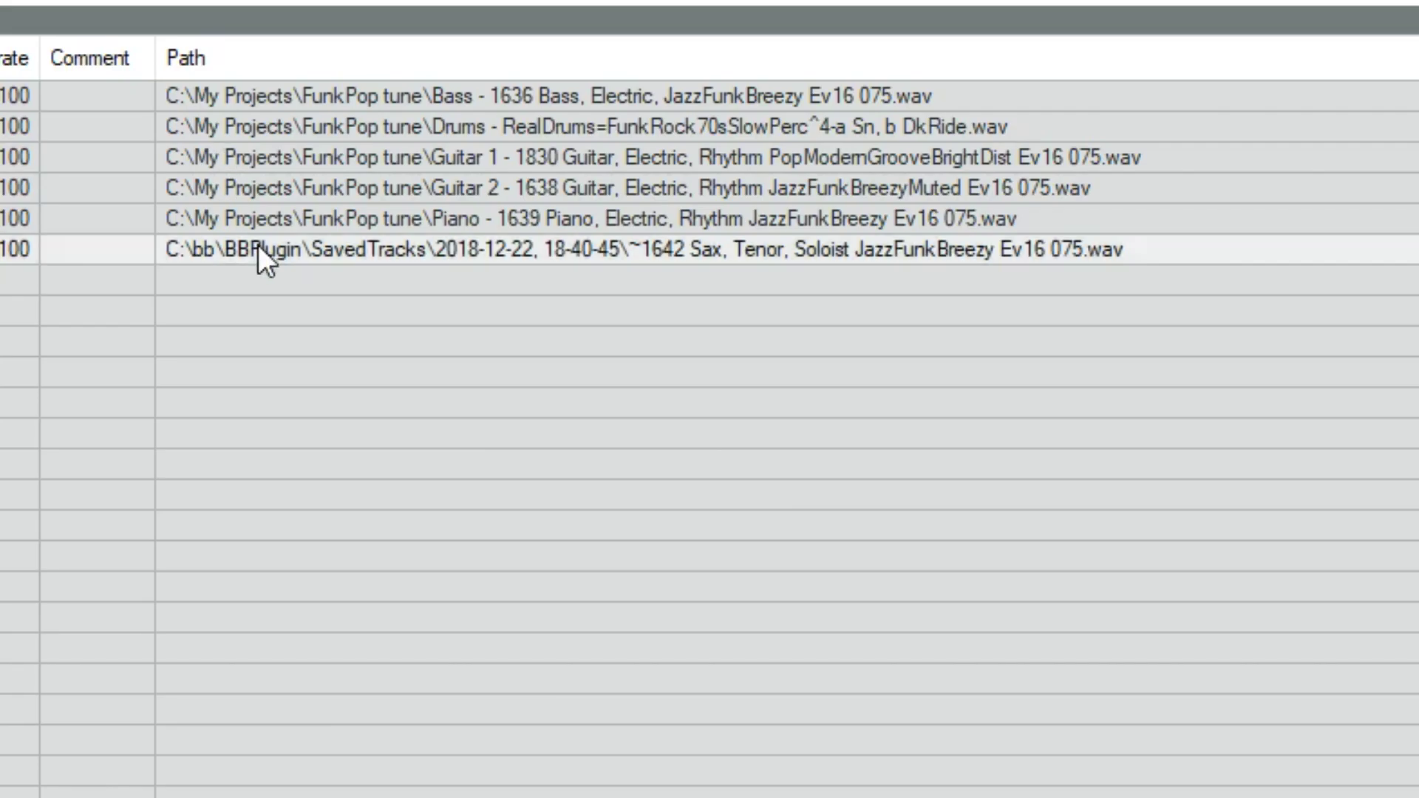
# Copy the tenor sax soloist file in the source media list to the project media directory.
pyautogui.click(259, 245)
pyautogui.rightClick(258, 245)
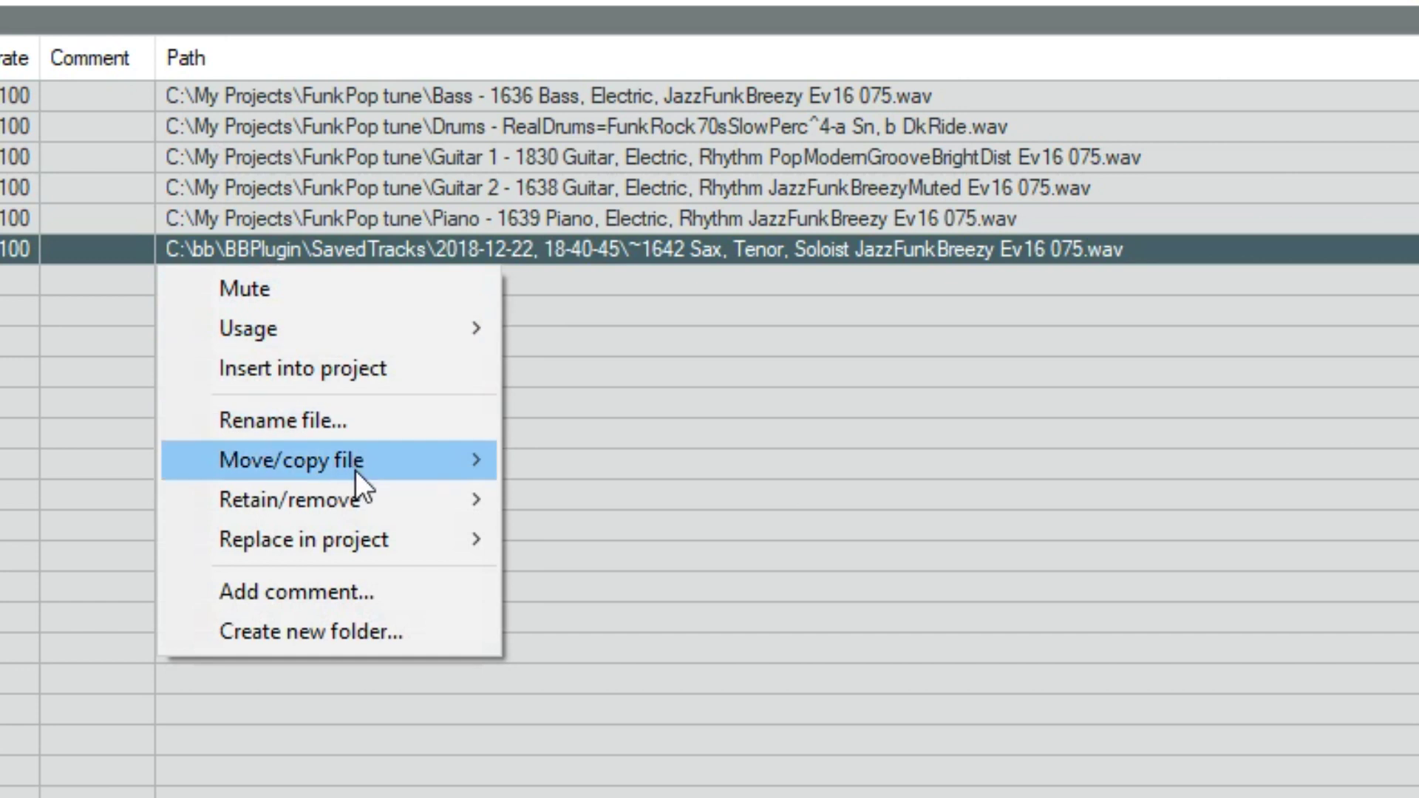
pyautogui.moveTo(417, 464)
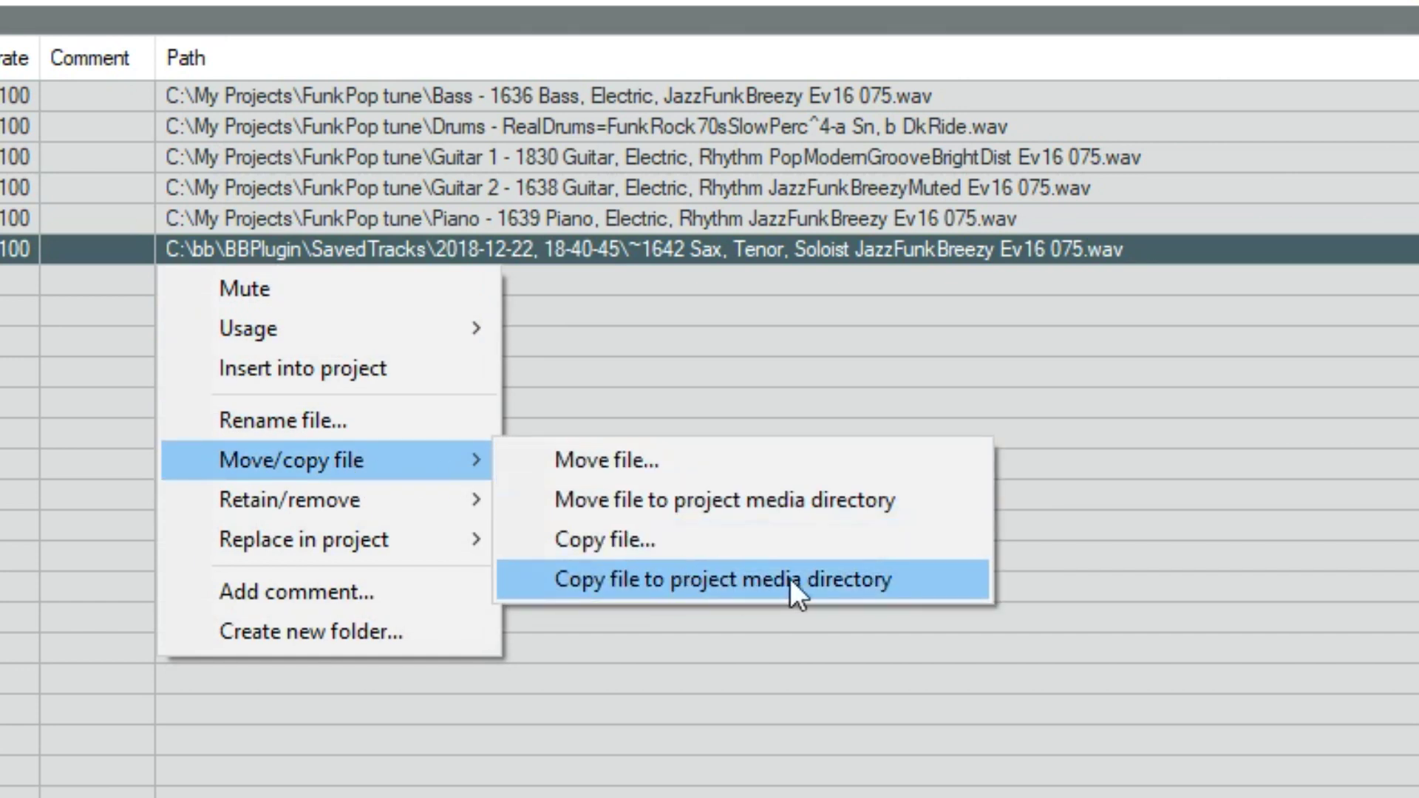
pyautogui.click(875, 578)
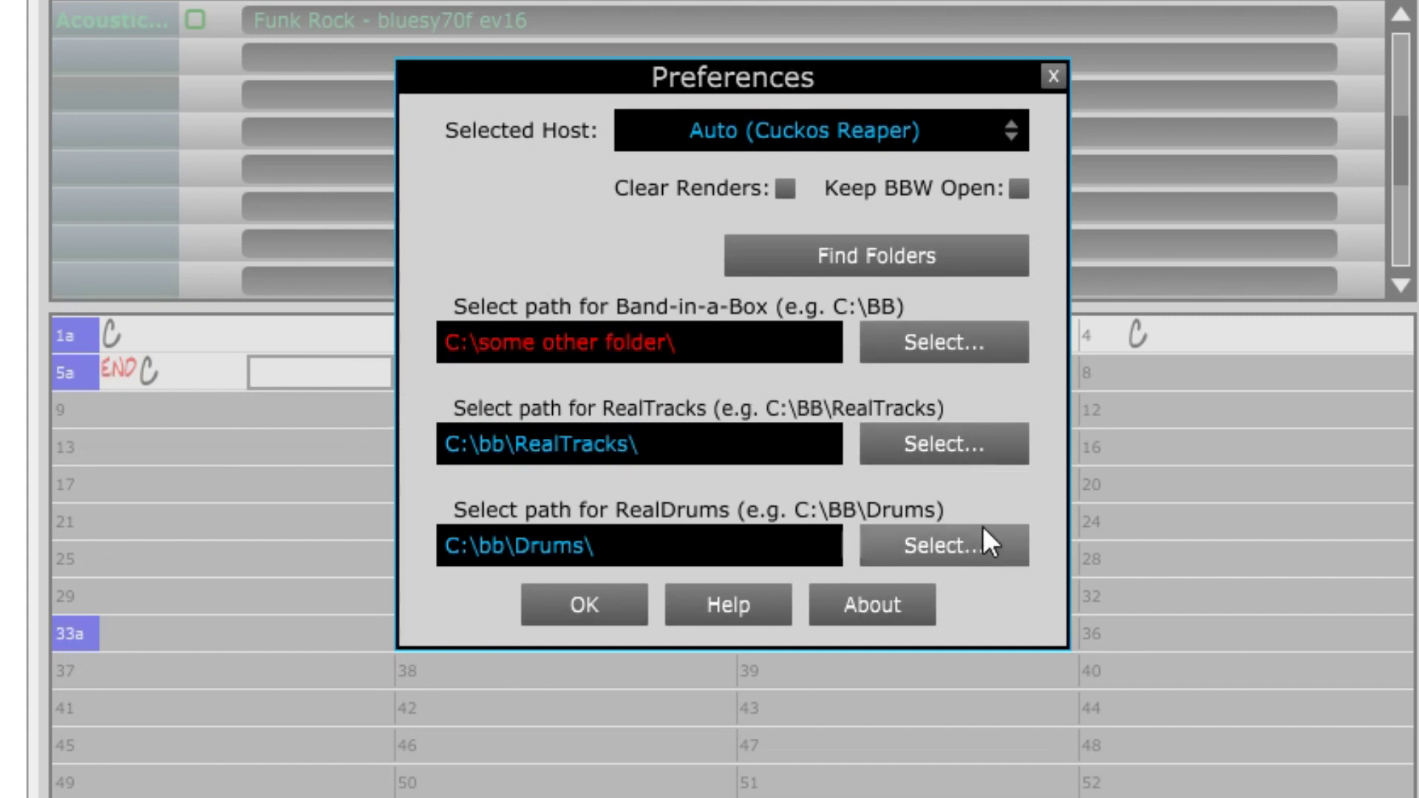
# Have the plugin preferences find the Band-in-a-Box, RealTracks and RealDrums folder paths automatically.
pyautogui.click(1002, 271)
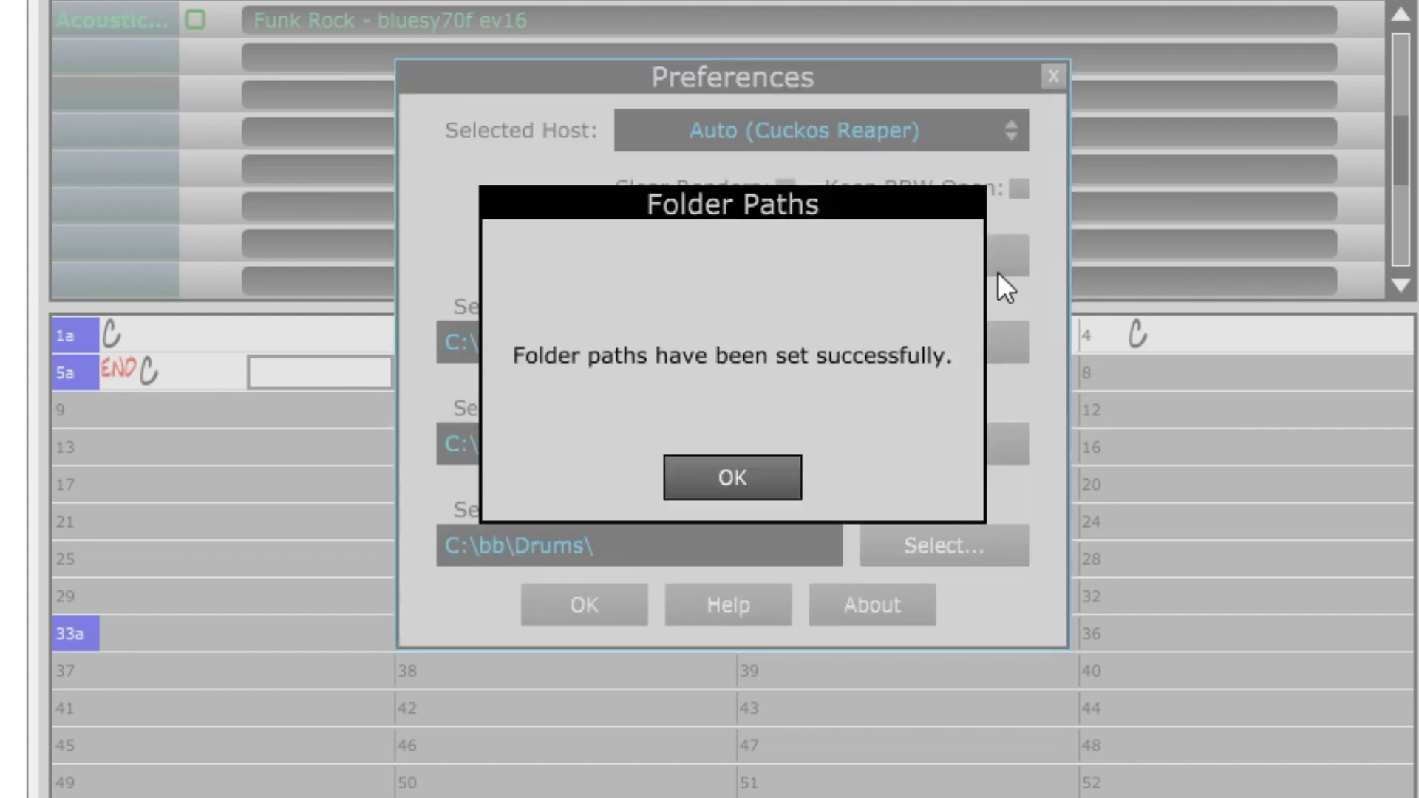
pyautogui.click(734, 488)
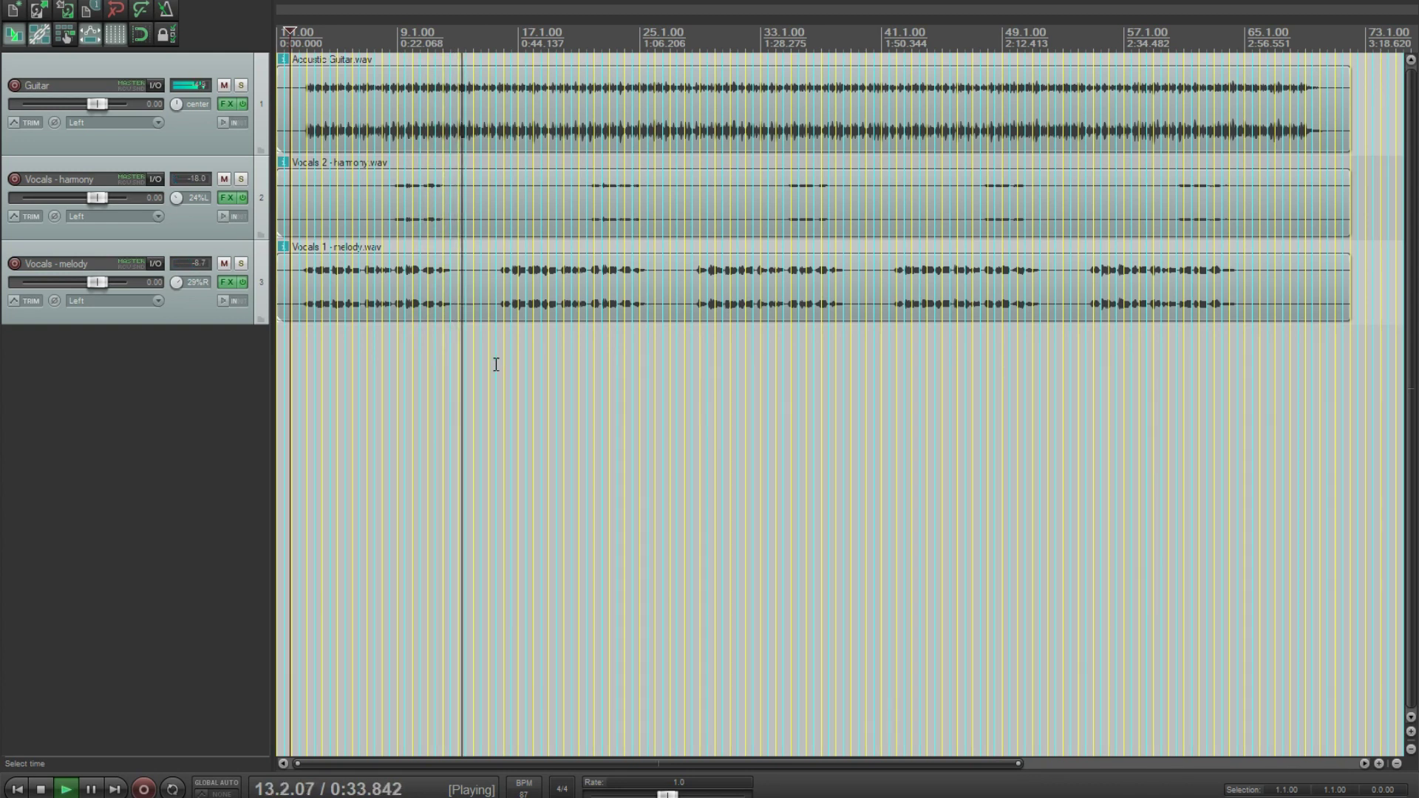
# Stop playback, insert a new track below Vocals - melody, and add the recently used VST3i Band-in-a-Box DAW VST3 Plugin to it.
pyautogui.click(41, 790)
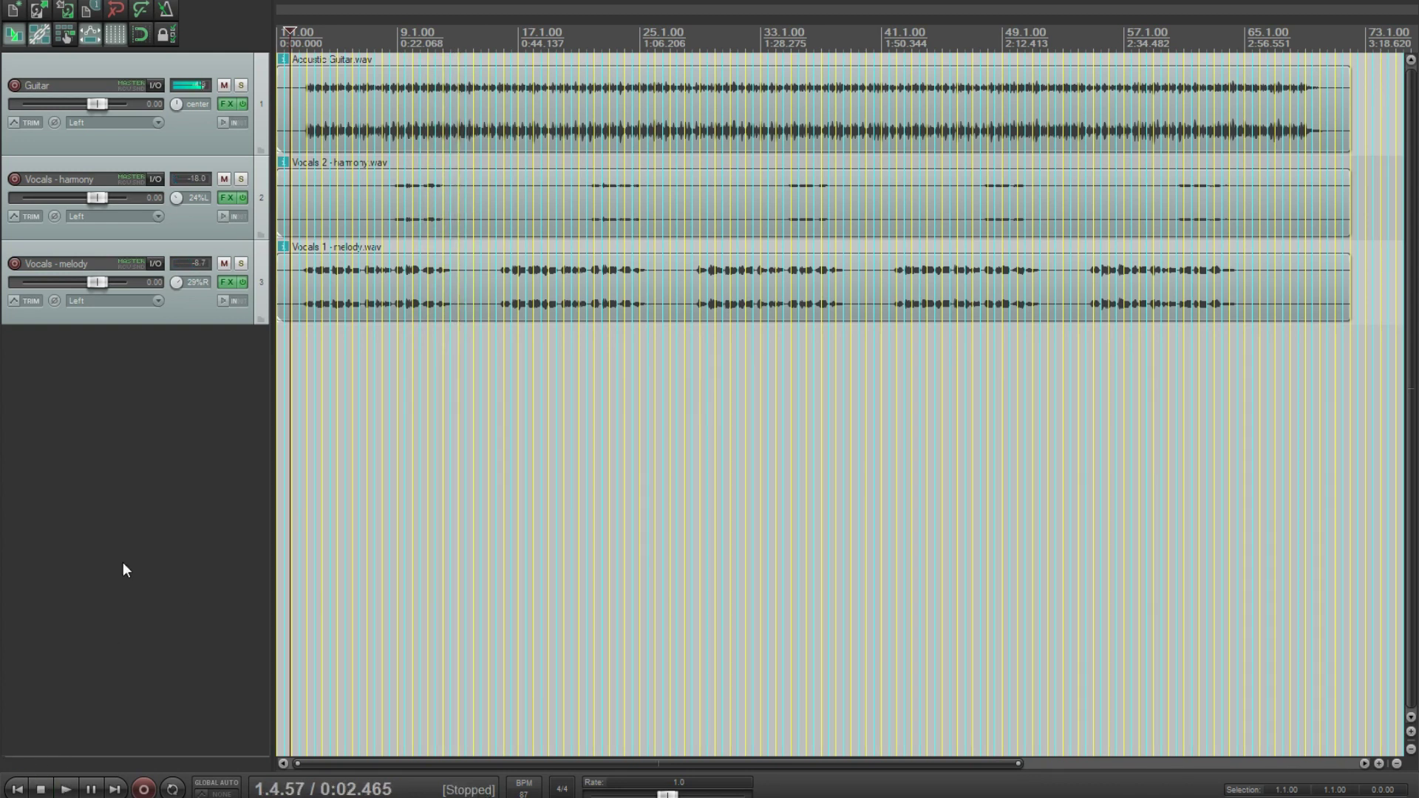
pyautogui.rightClick(163, 353)
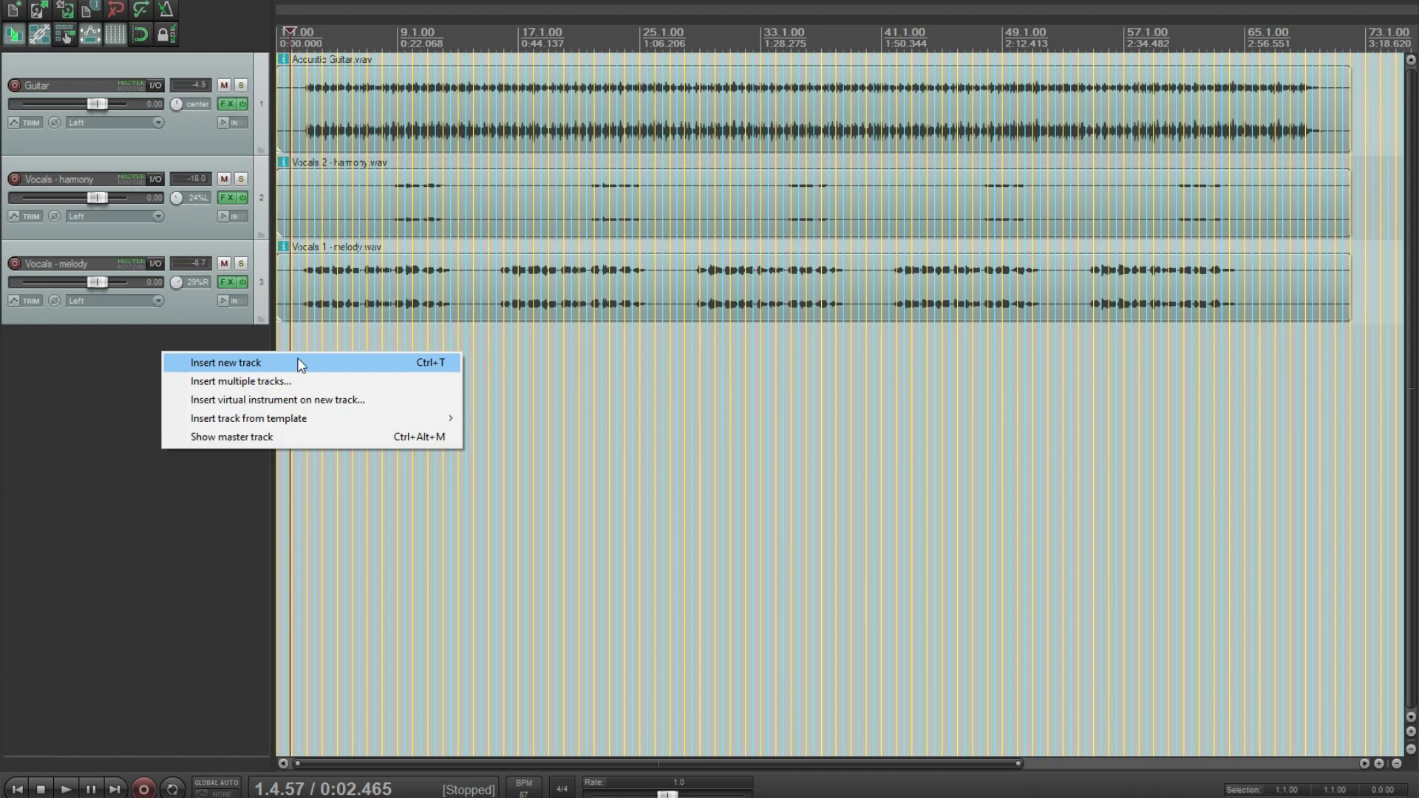
pyautogui.click(349, 365)
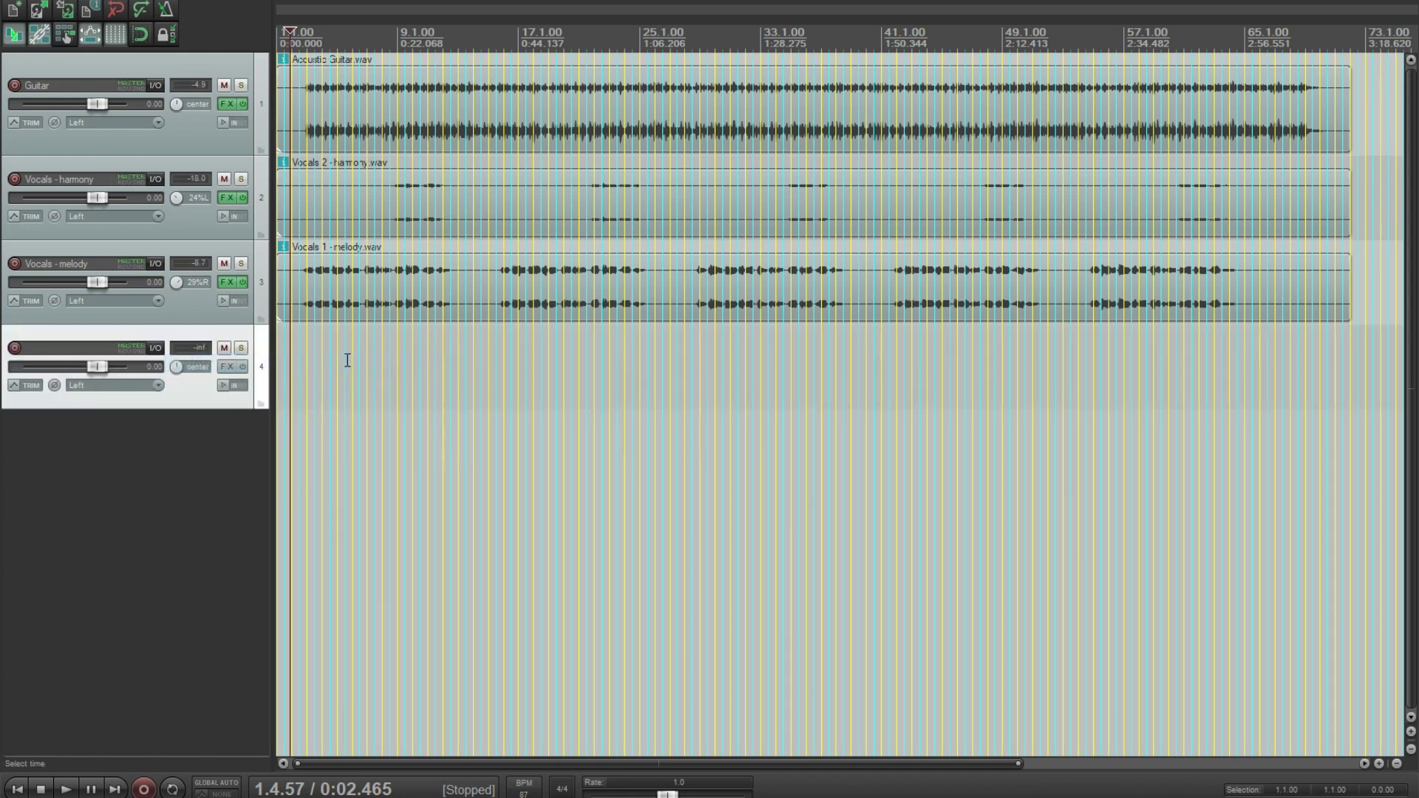
pyautogui.rightClick(225, 370)
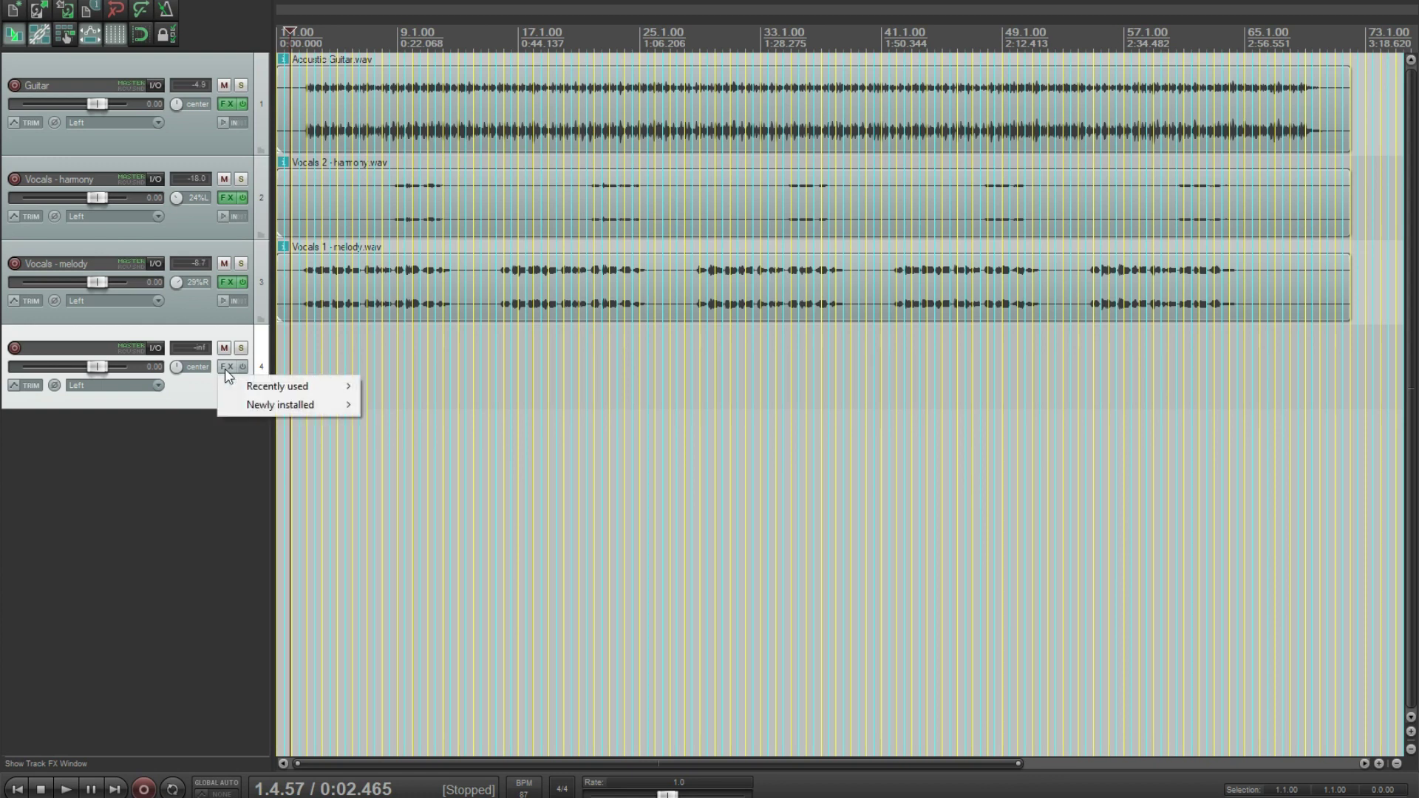
pyautogui.moveTo(307, 384)
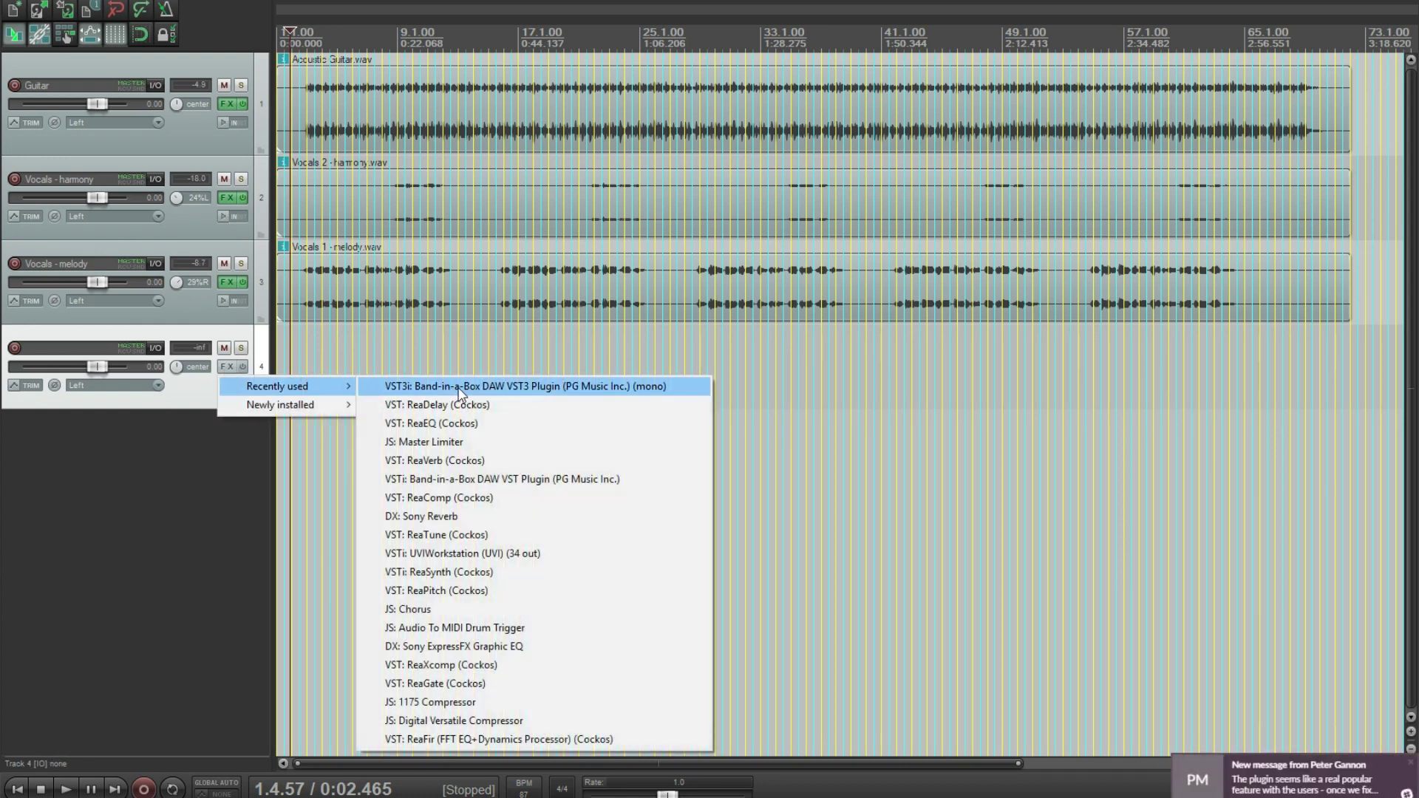
pyautogui.click(453, 387)
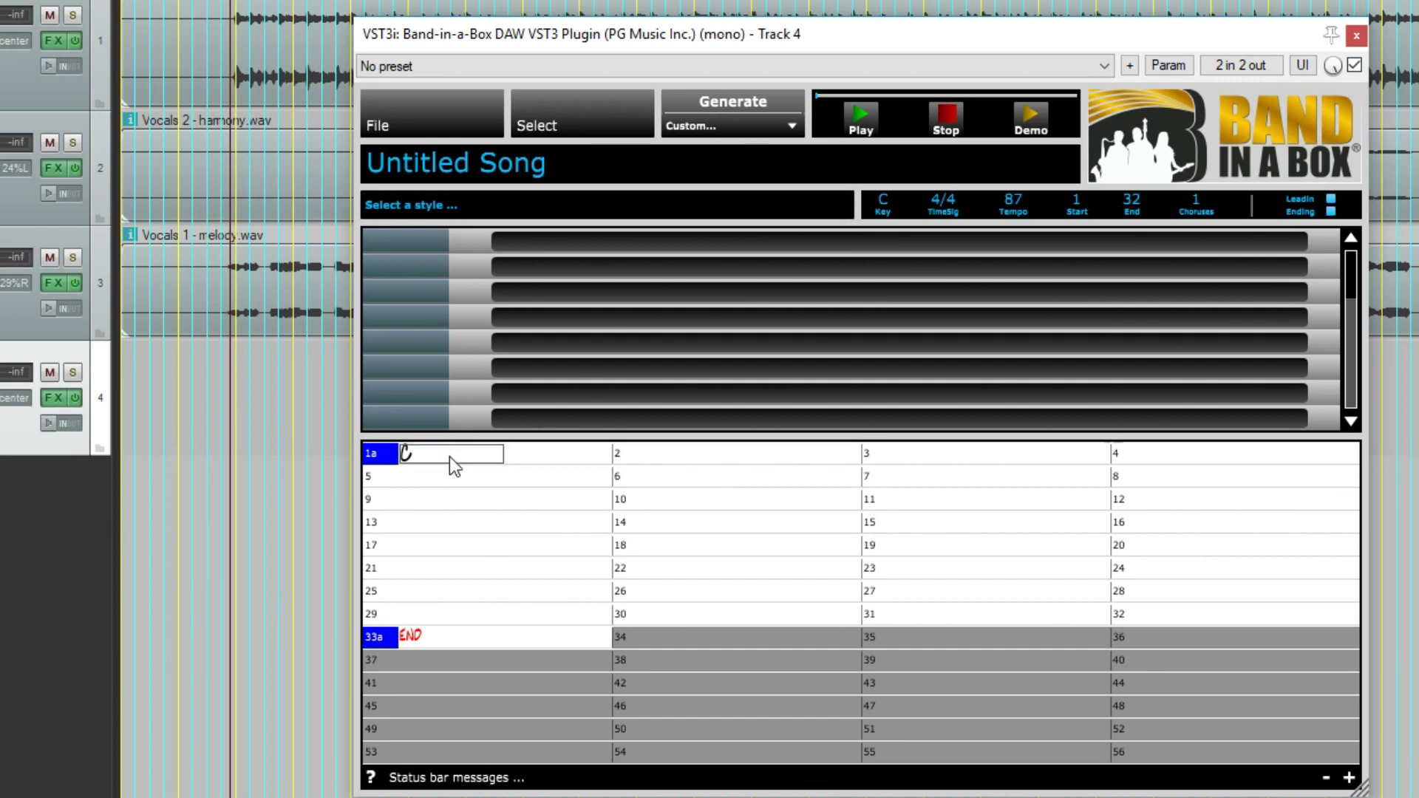
# Fill in the chord chart with Em in bar 2, F in bar 3, and C and C7 in bar 4.
pyautogui.press('Return')
pyautogui.press('Return')
pyautogui.write('Em')
pyautogui.press('Return')
pyautogui.press('Return')
pyautogui.write('F')
pyautogui.press('Return')
pyautogui.press('Return')
pyautogui.write('C')
pyautogui.press('Return')
pyautogui.write('C7')
pyautogui.press('Return')
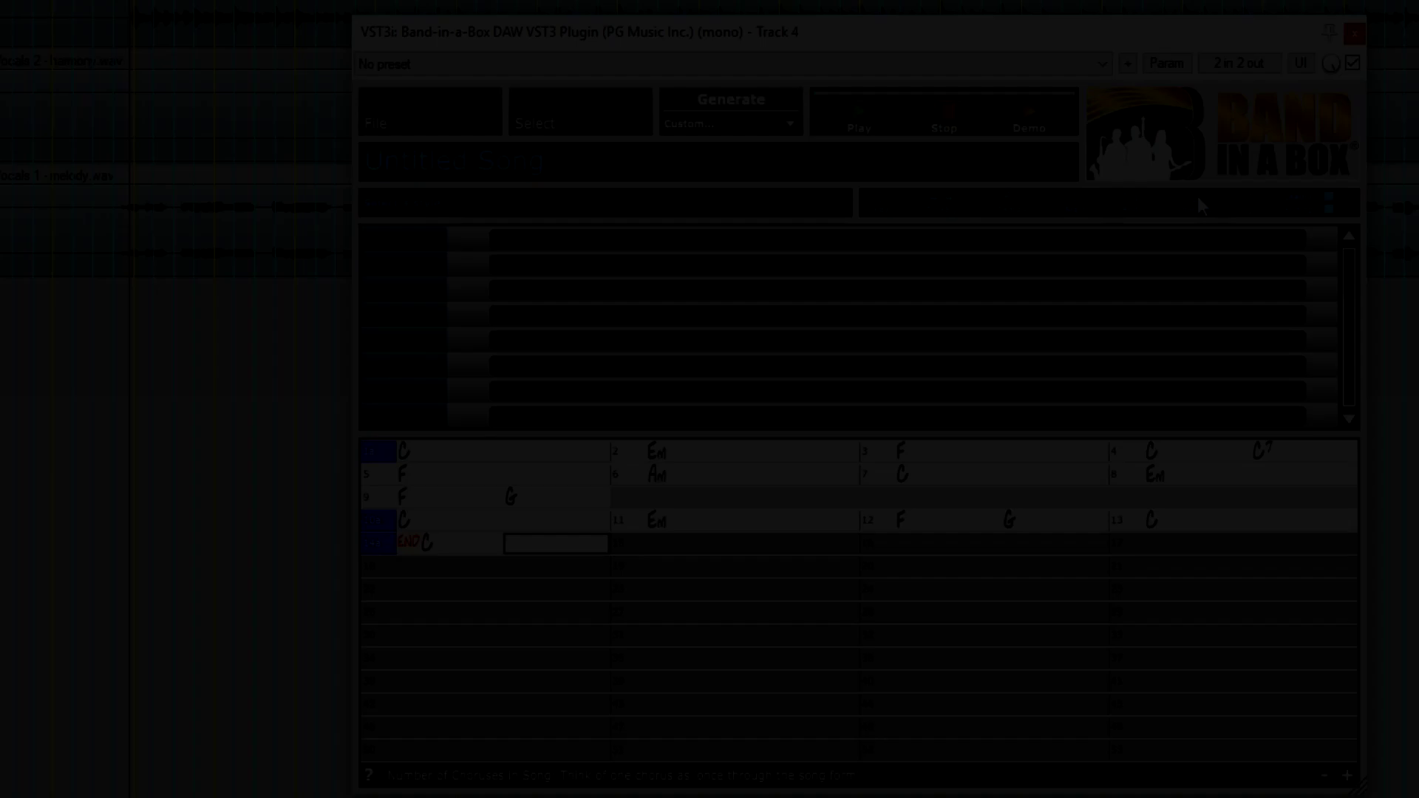
pyautogui.press('Return')
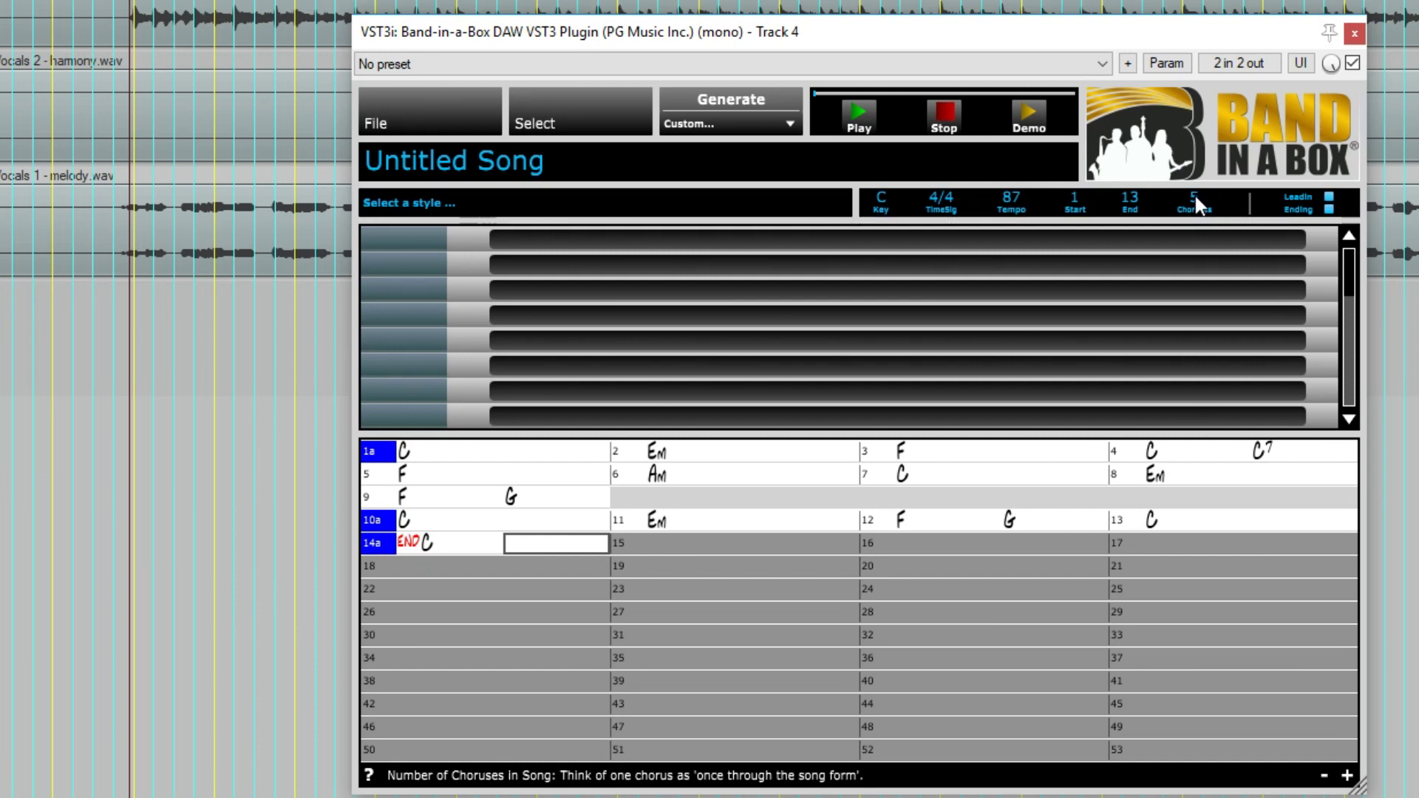
# Open the plugin's style picker and filter the styles by a tempo of 85.
pyautogui.click(547, 121)
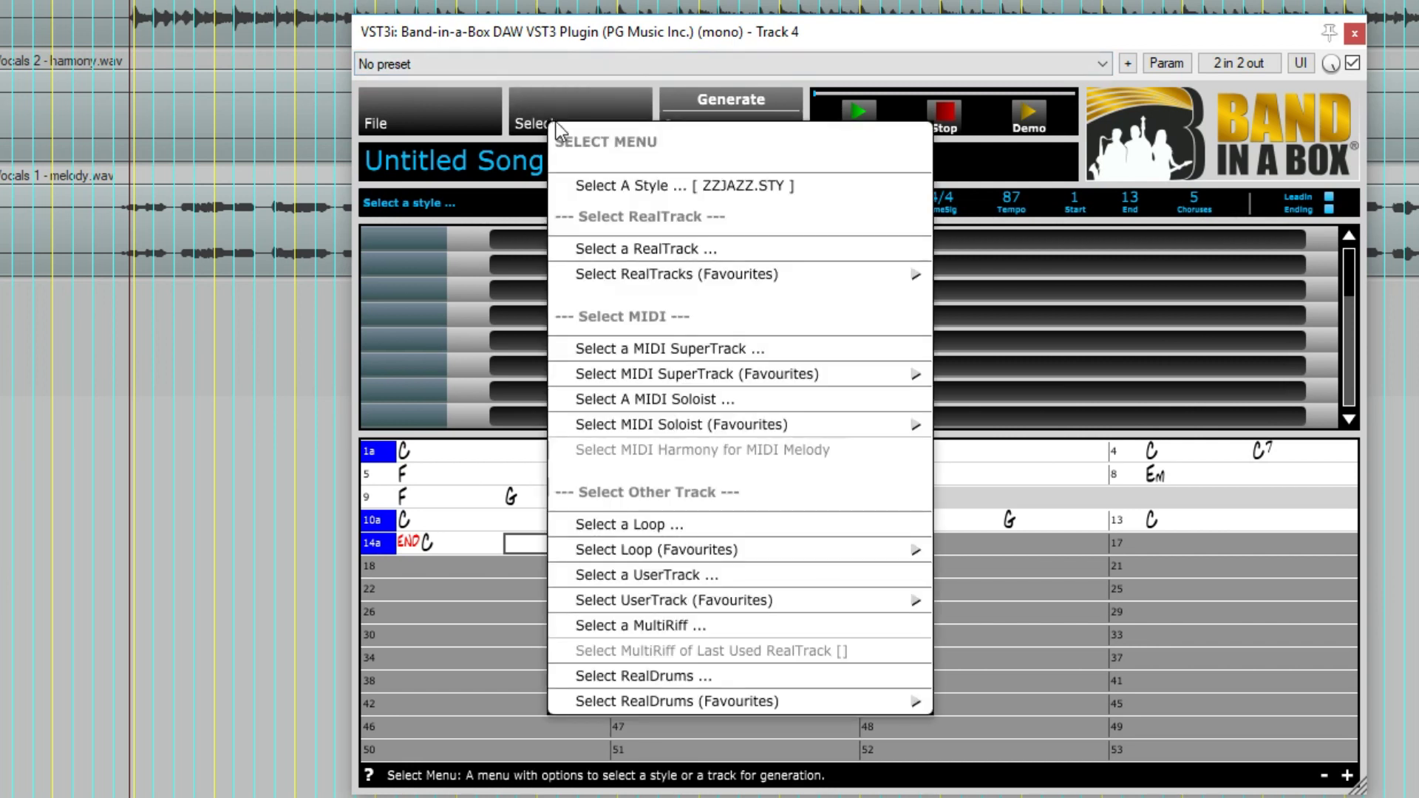
pyautogui.click(772, 184)
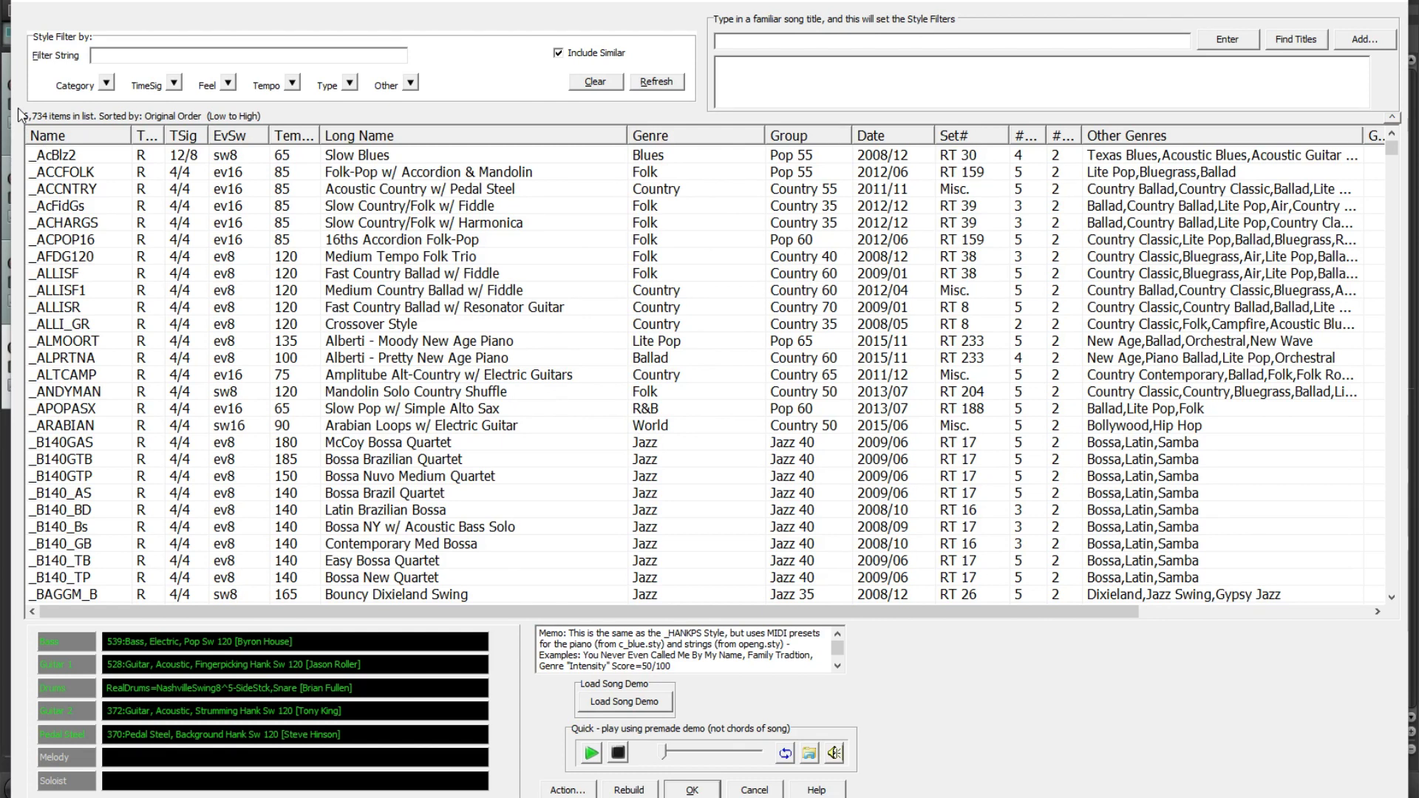
pyautogui.click(293, 83)
pyautogui.click(374, 275)
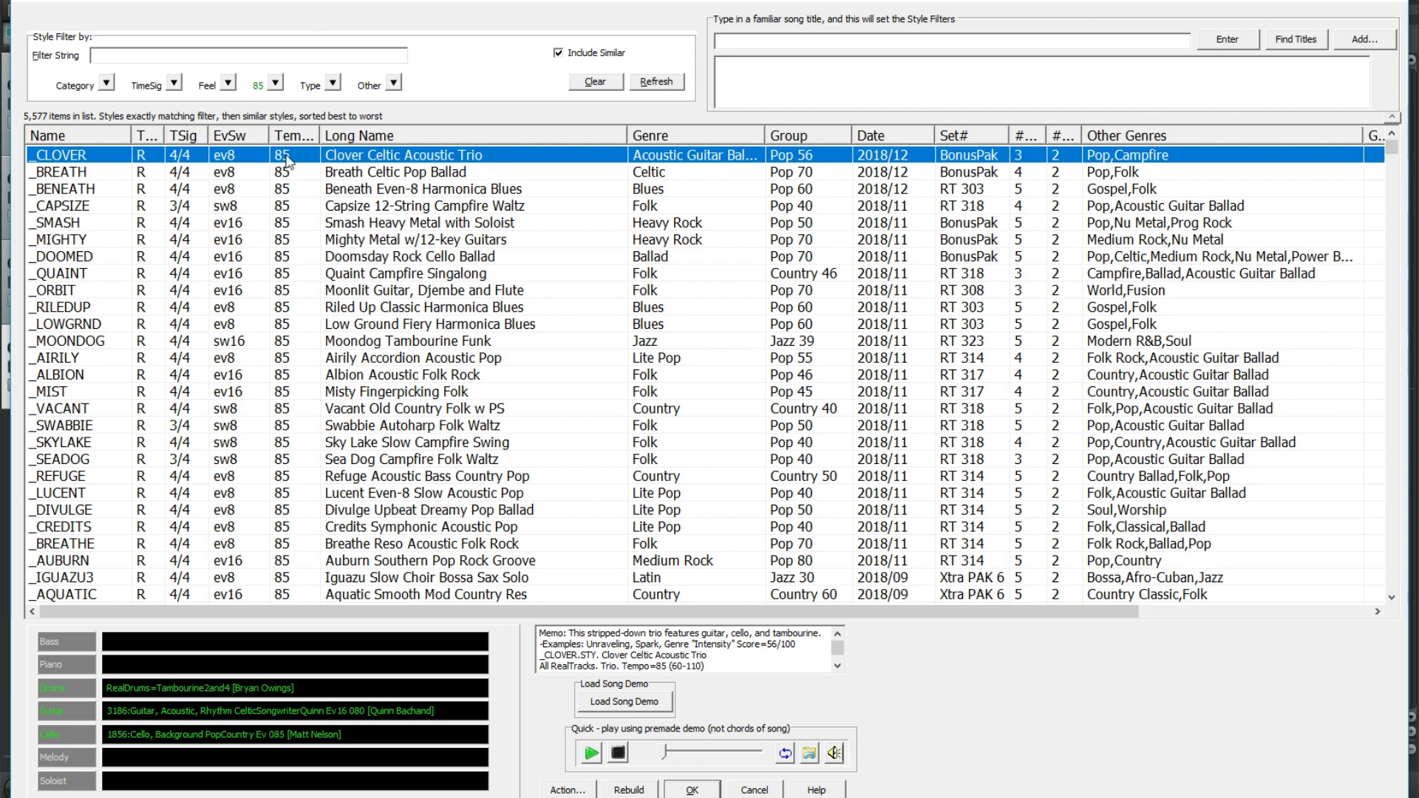
# Narrow the style list to the Ev8 (Even 8ths) feel and the filter text "americana".
pyautogui.click(229, 84)
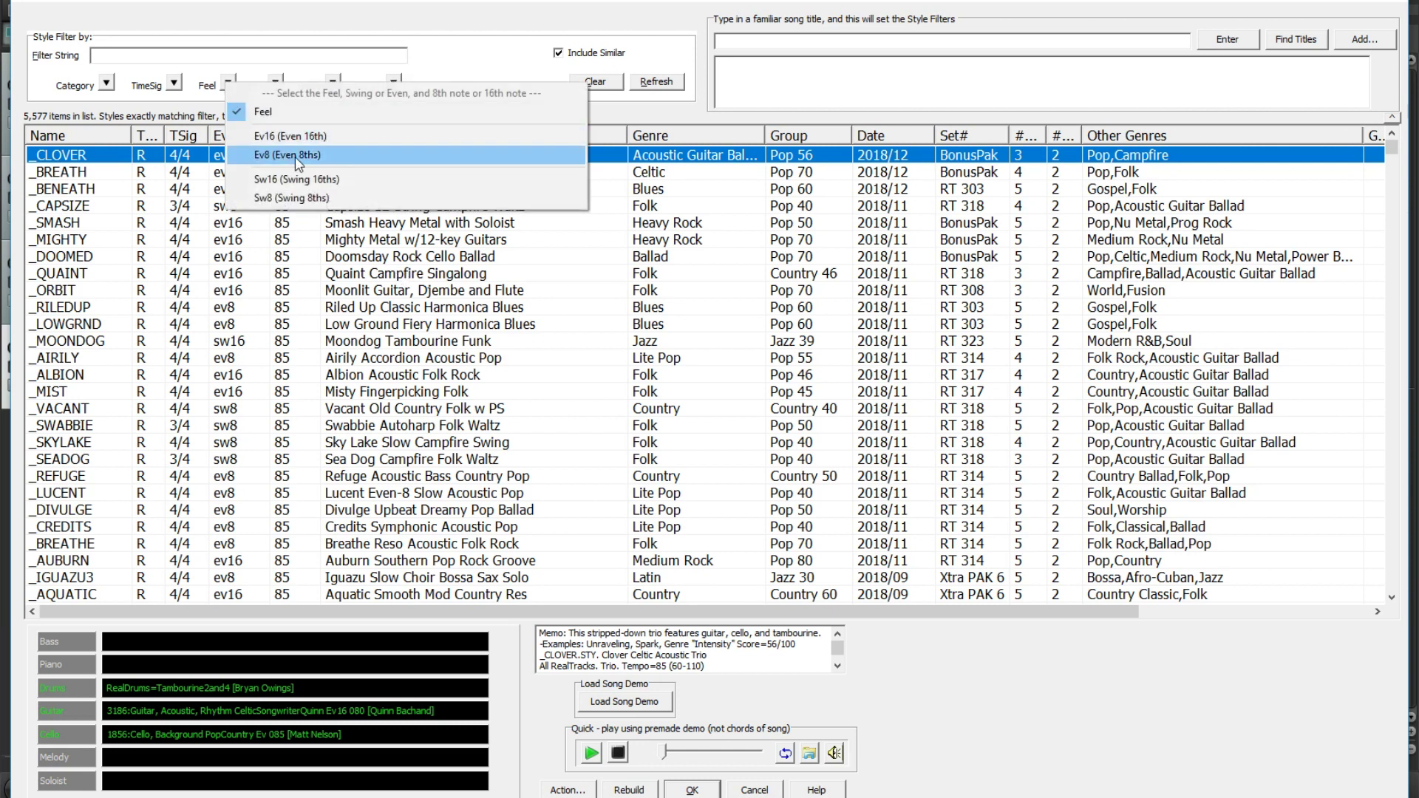
pyautogui.click(323, 157)
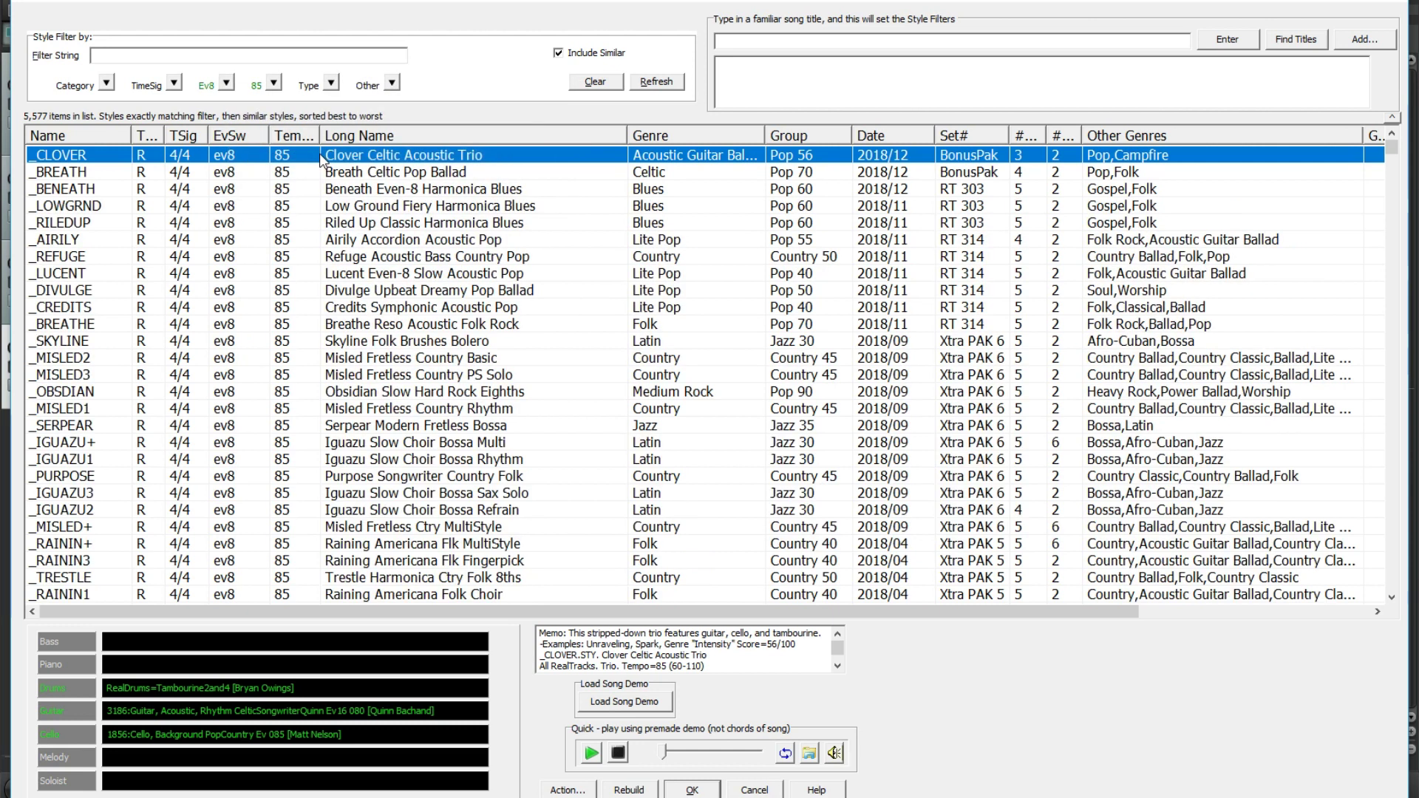
pyautogui.click(204, 55)
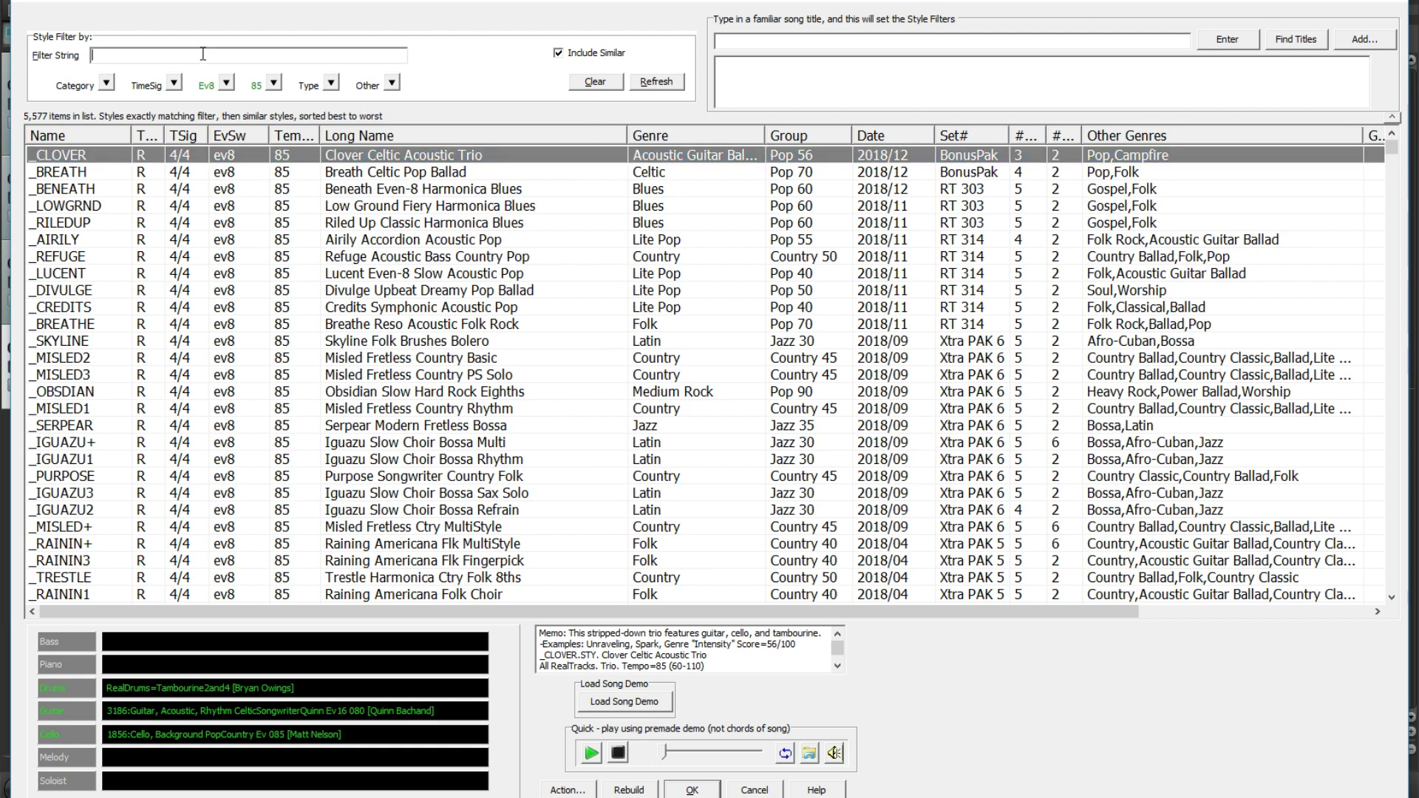
pyautogui.write('americana')
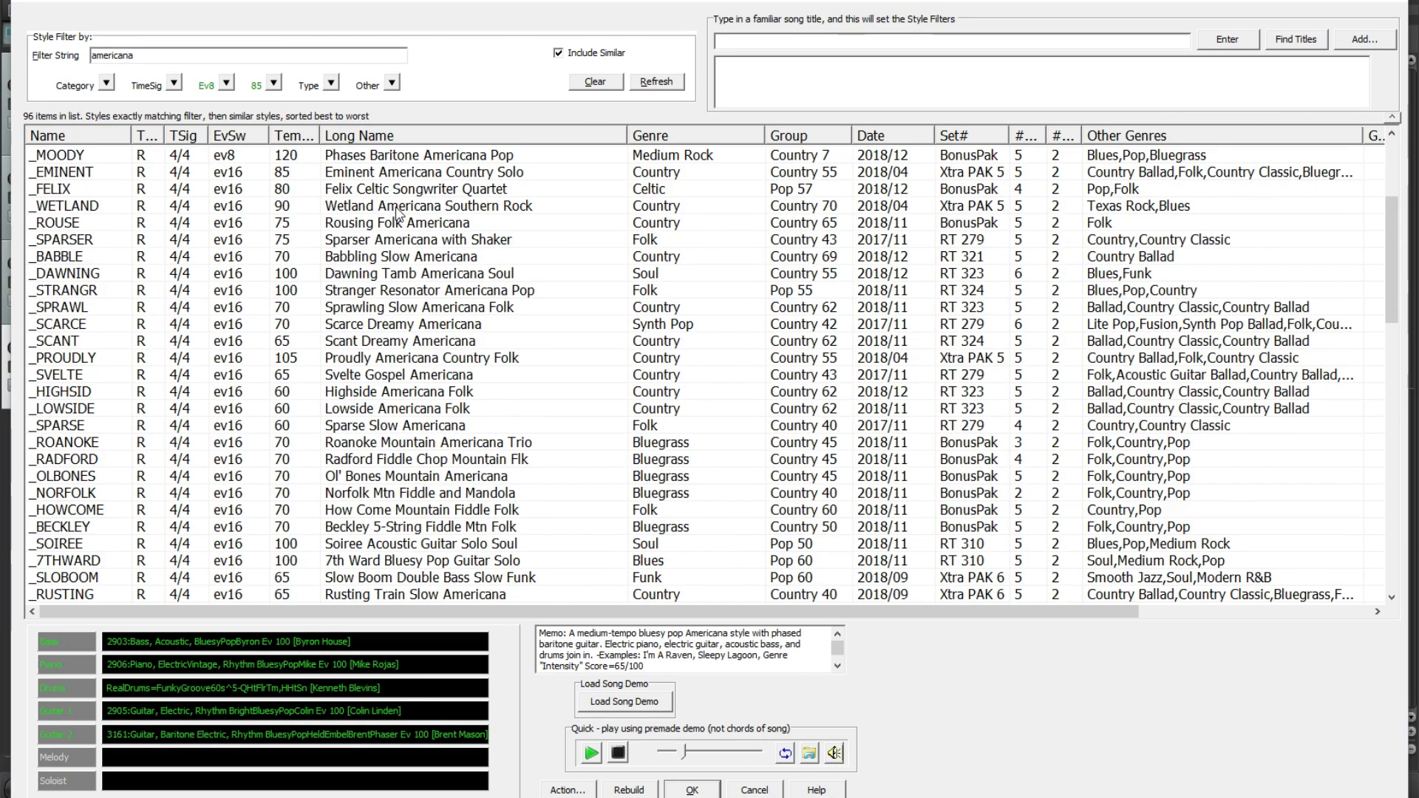
# Audition the _WETLAND, _STRANGR, _HIGHSID and _OLBONES styles, and load Ol' Bones Mountain Americana into the song.
pyautogui.click(398, 210)
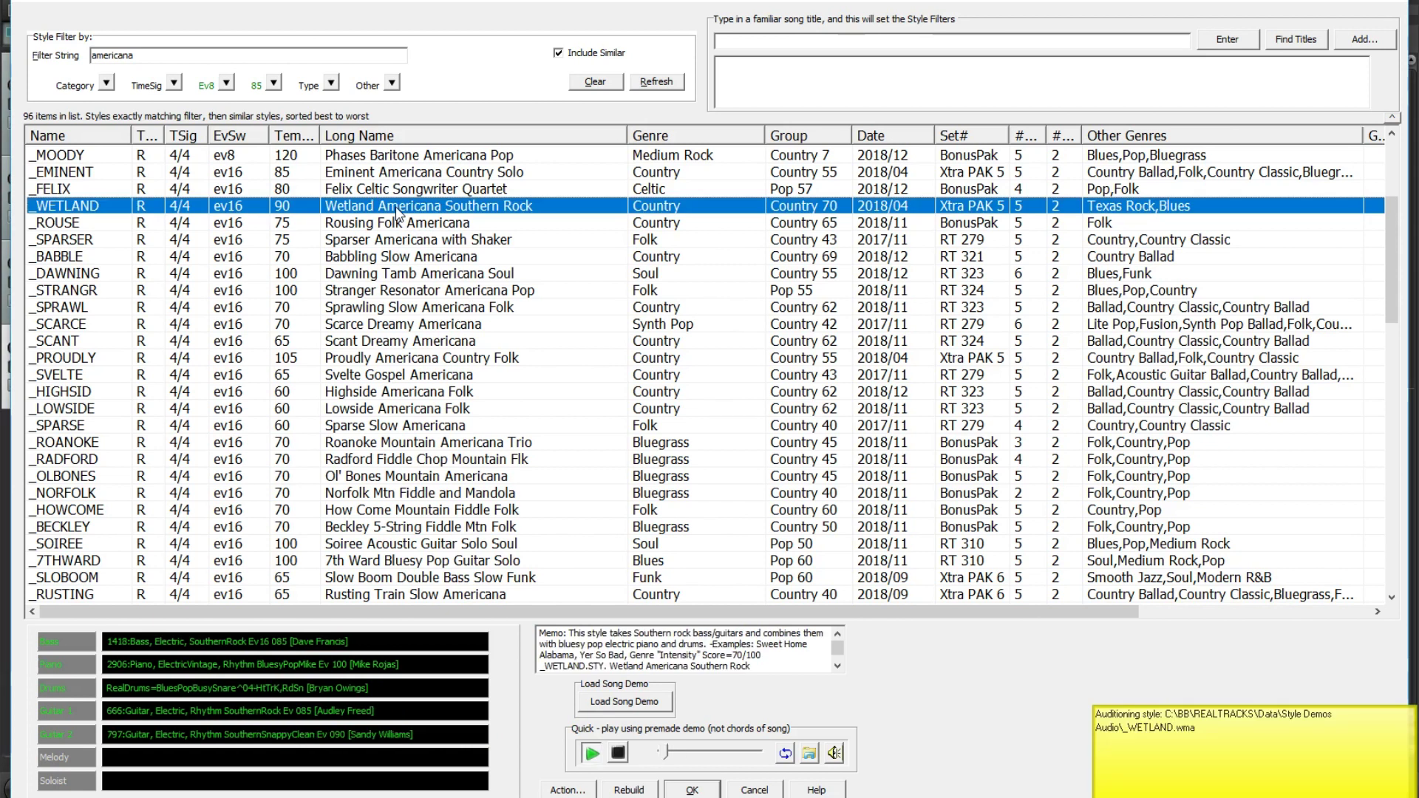
pyautogui.click(384, 292)
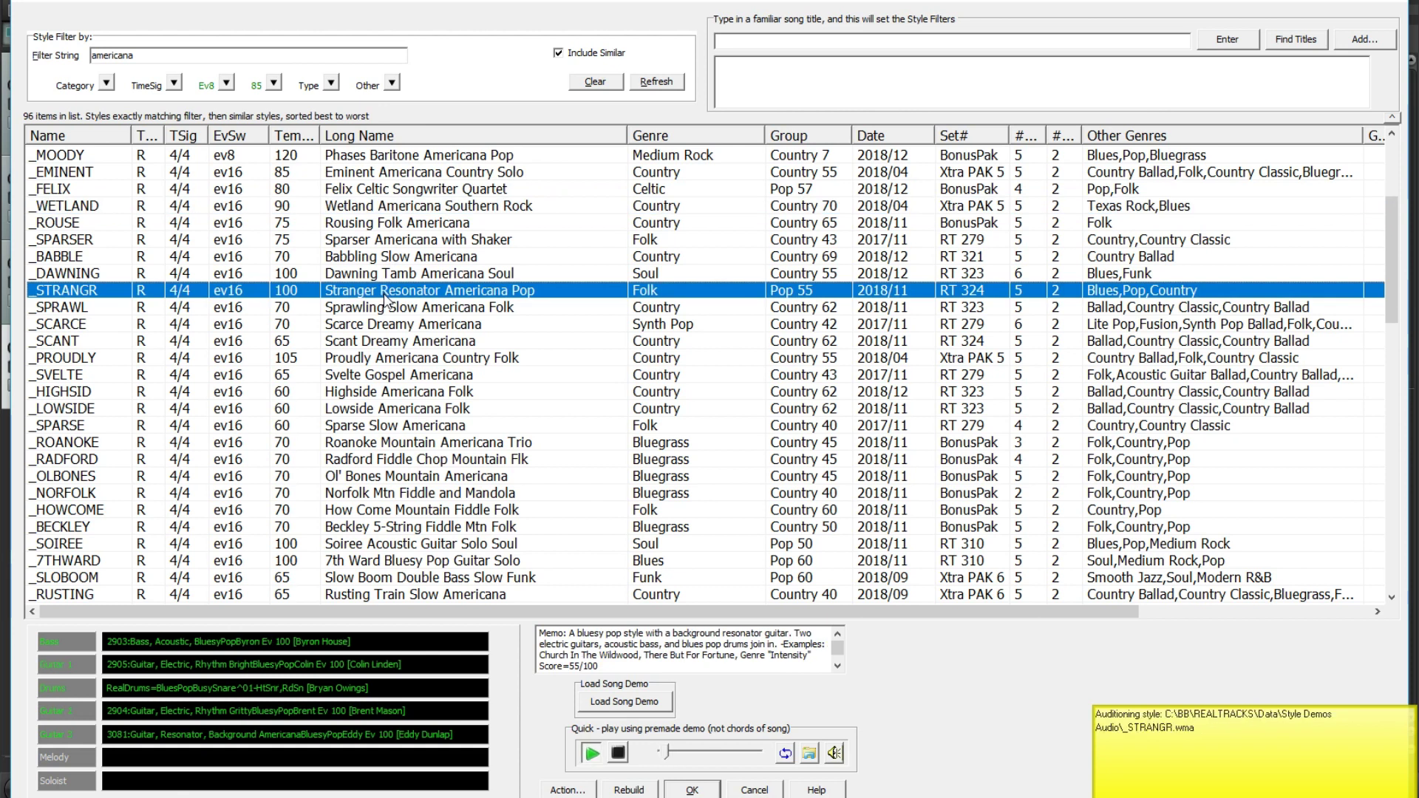
pyautogui.click(387, 392)
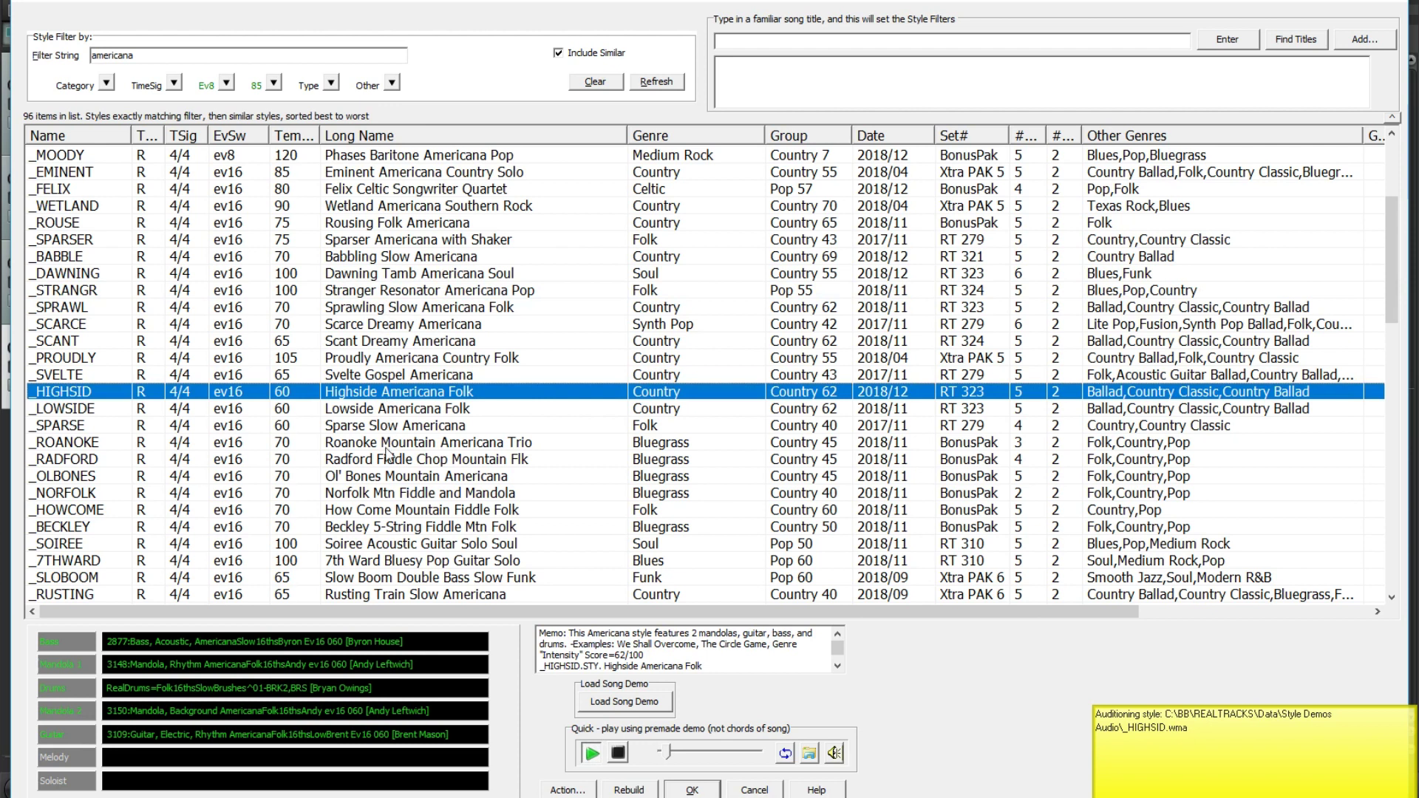
pyautogui.click(403, 480)
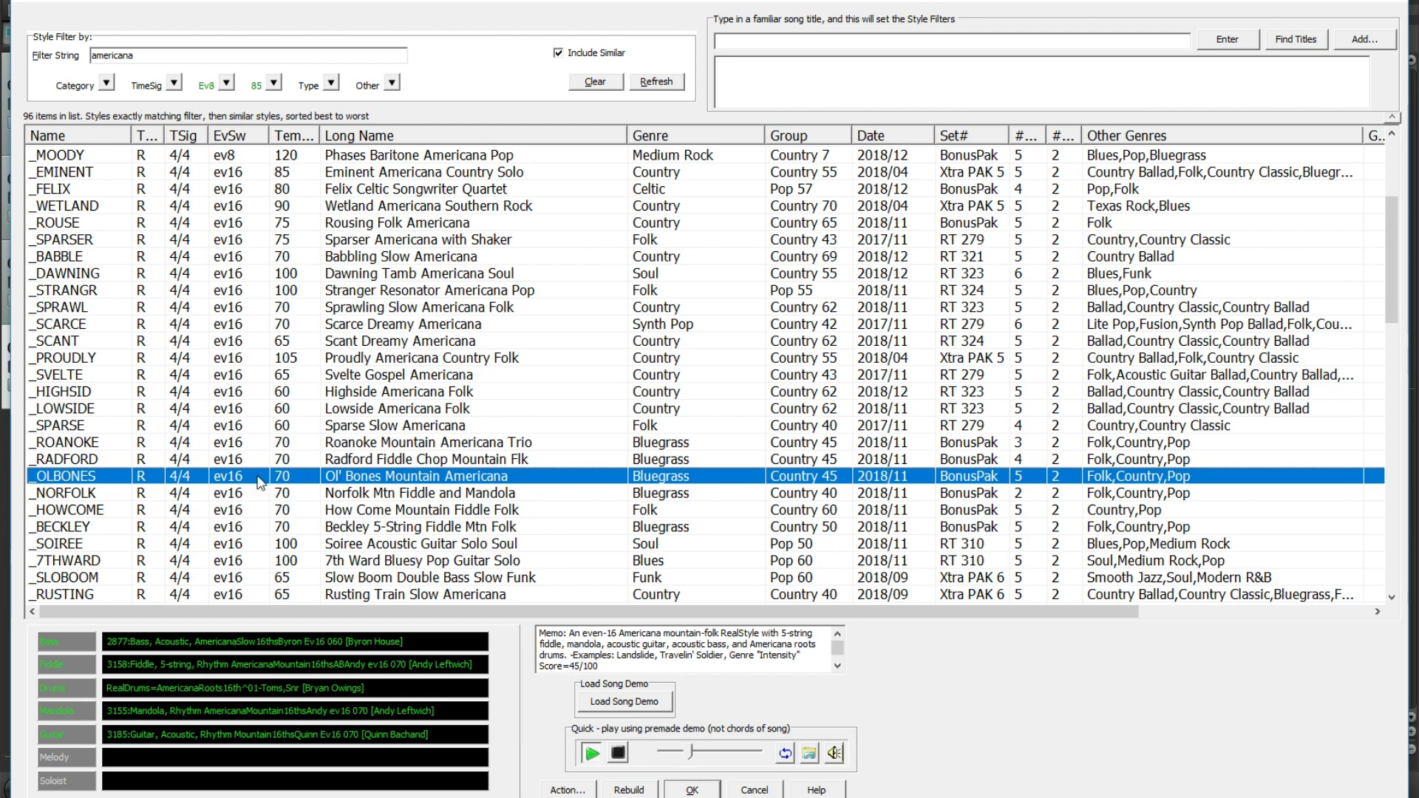
pyautogui.click(694, 790)
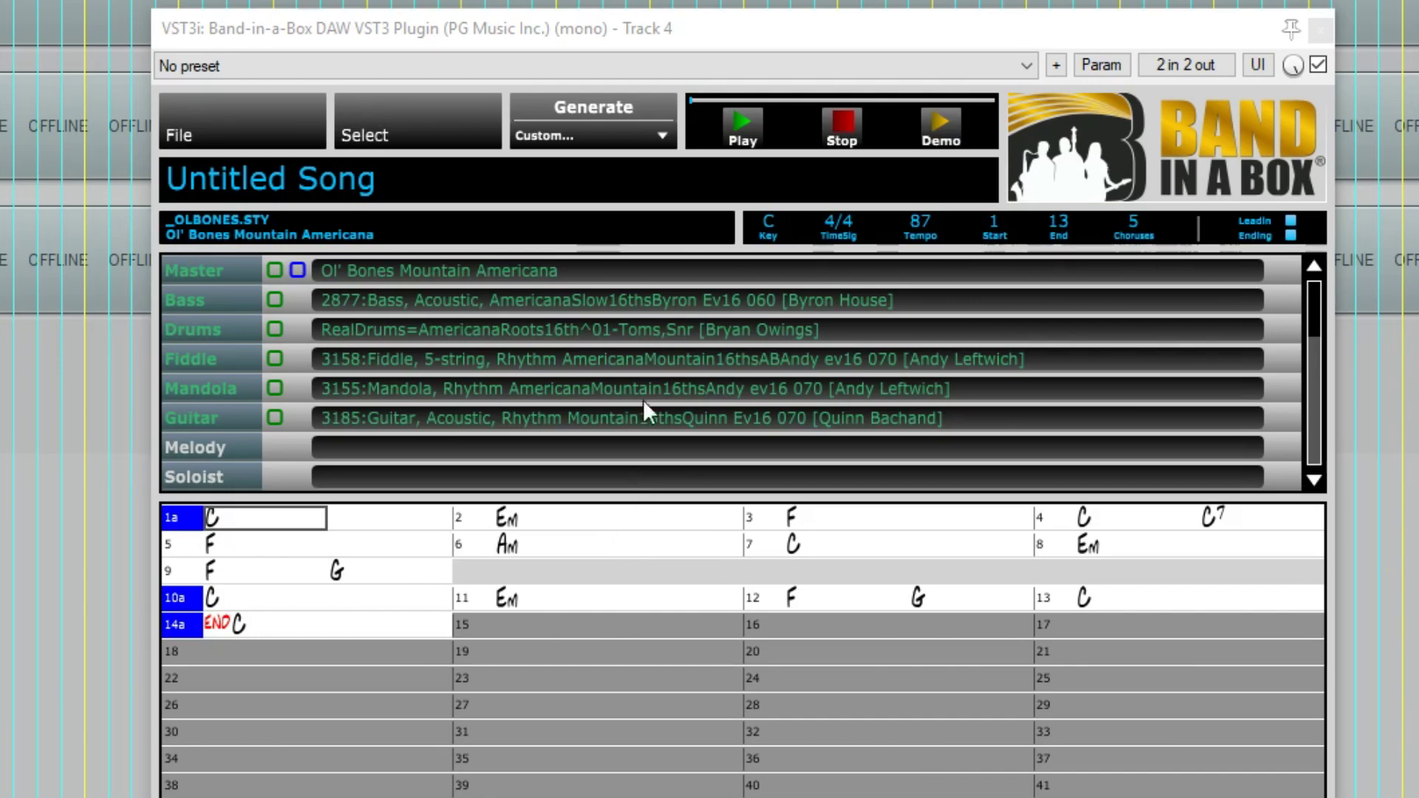
# Generate the arrangement and place all its parts in the project below track 4 as separate tracks.
pyautogui.click(589, 108)
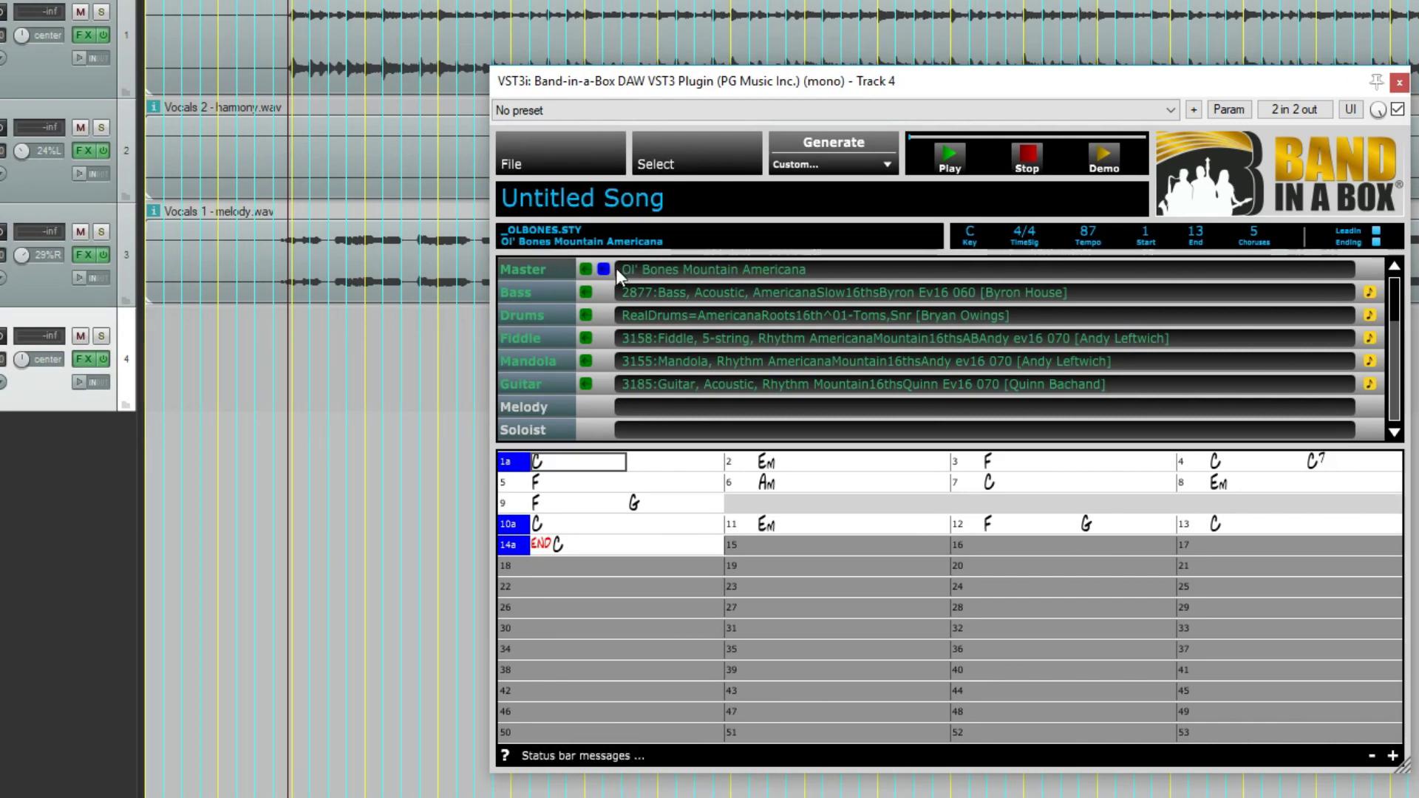
pyautogui.moveTo(603, 267); pyautogui.dragTo(145, 472)
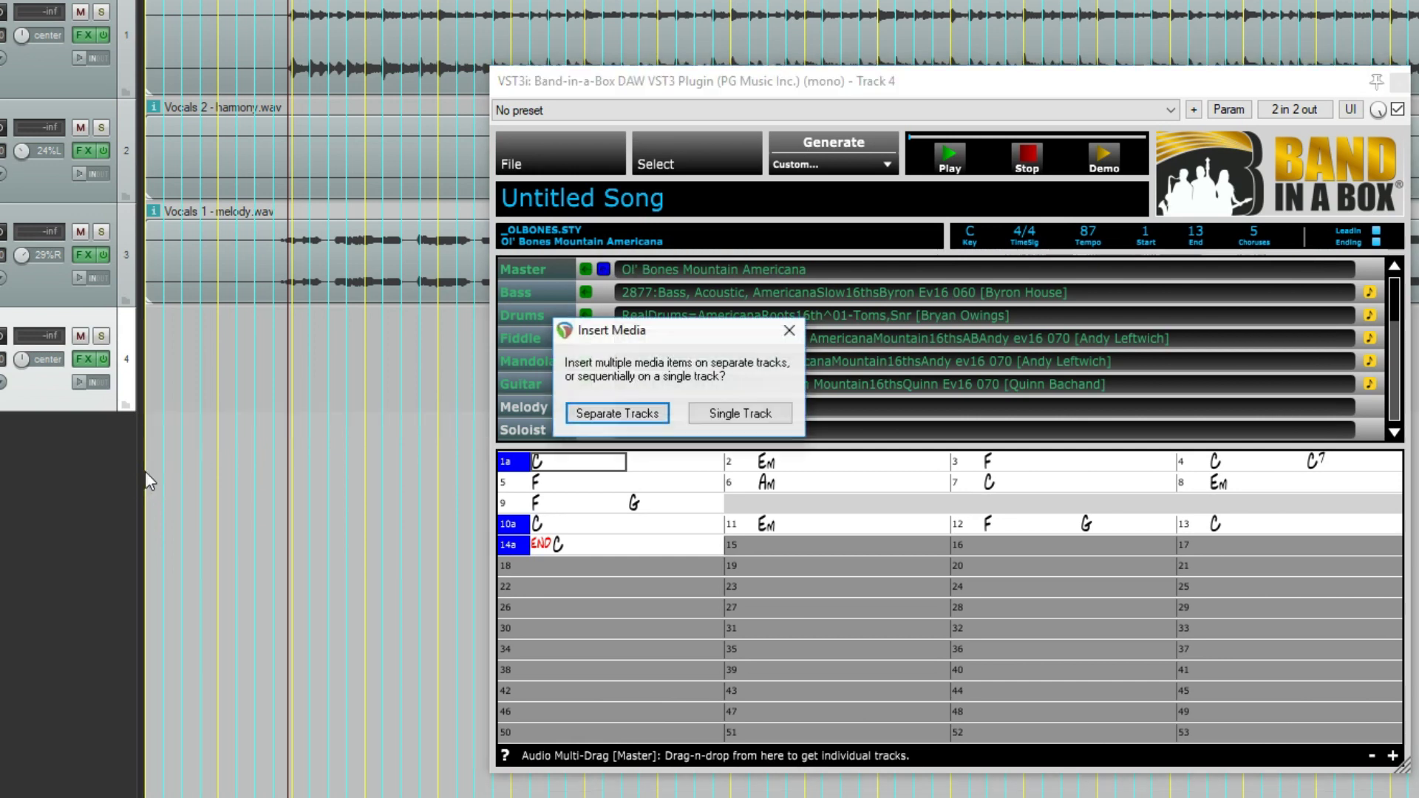
pyautogui.click(587, 414)
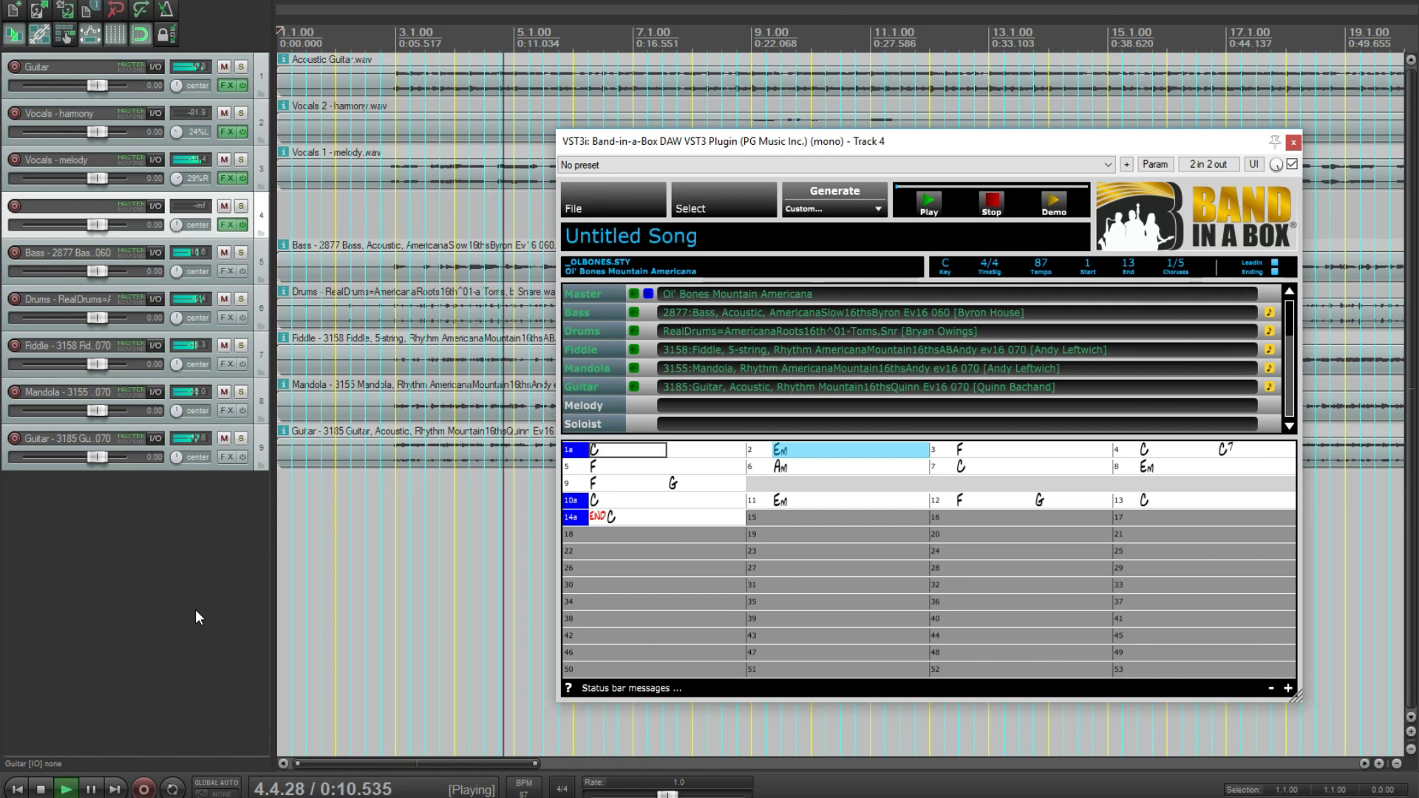
# Mute the recorded Guitar track and close the plugin window.
pyautogui.click(223, 67)
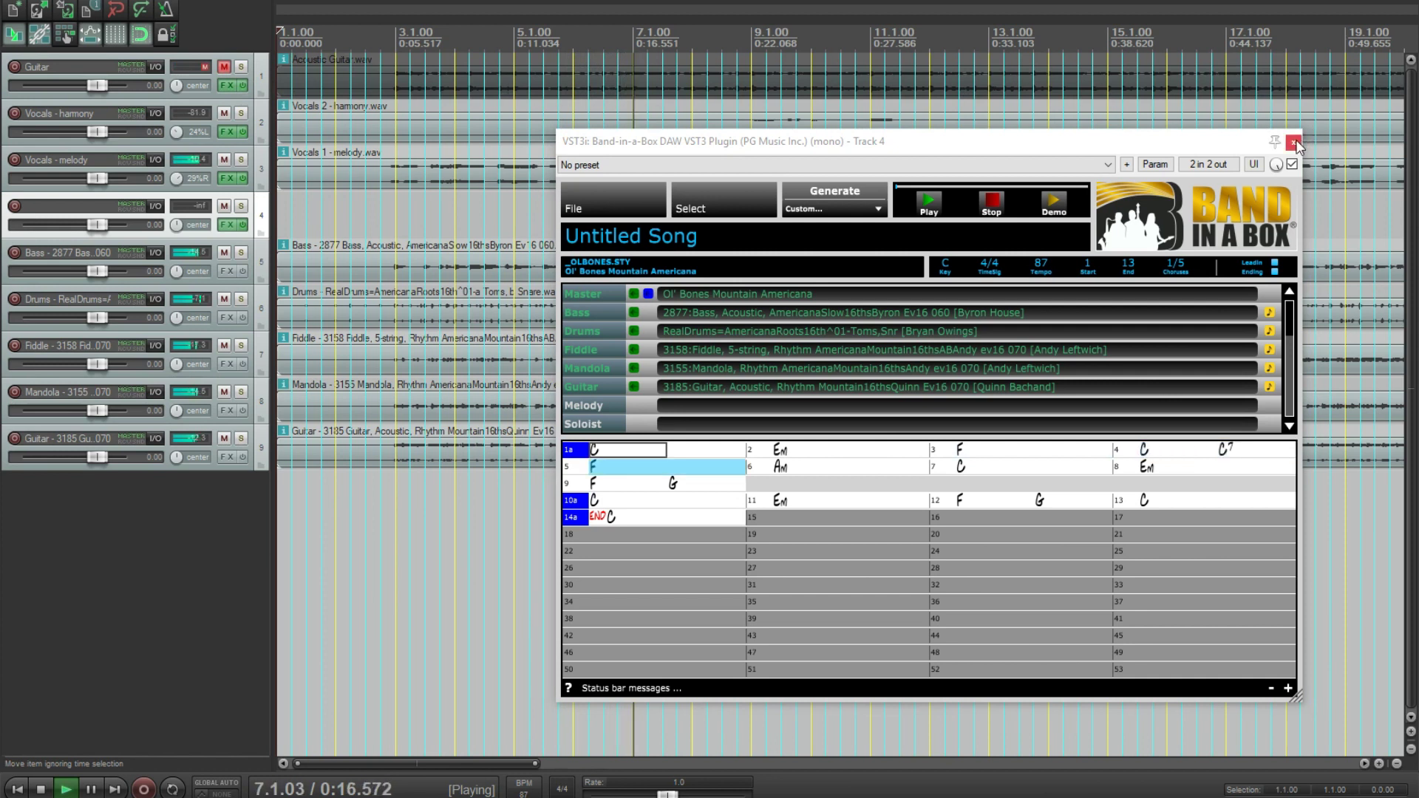
pyautogui.click(1294, 141)
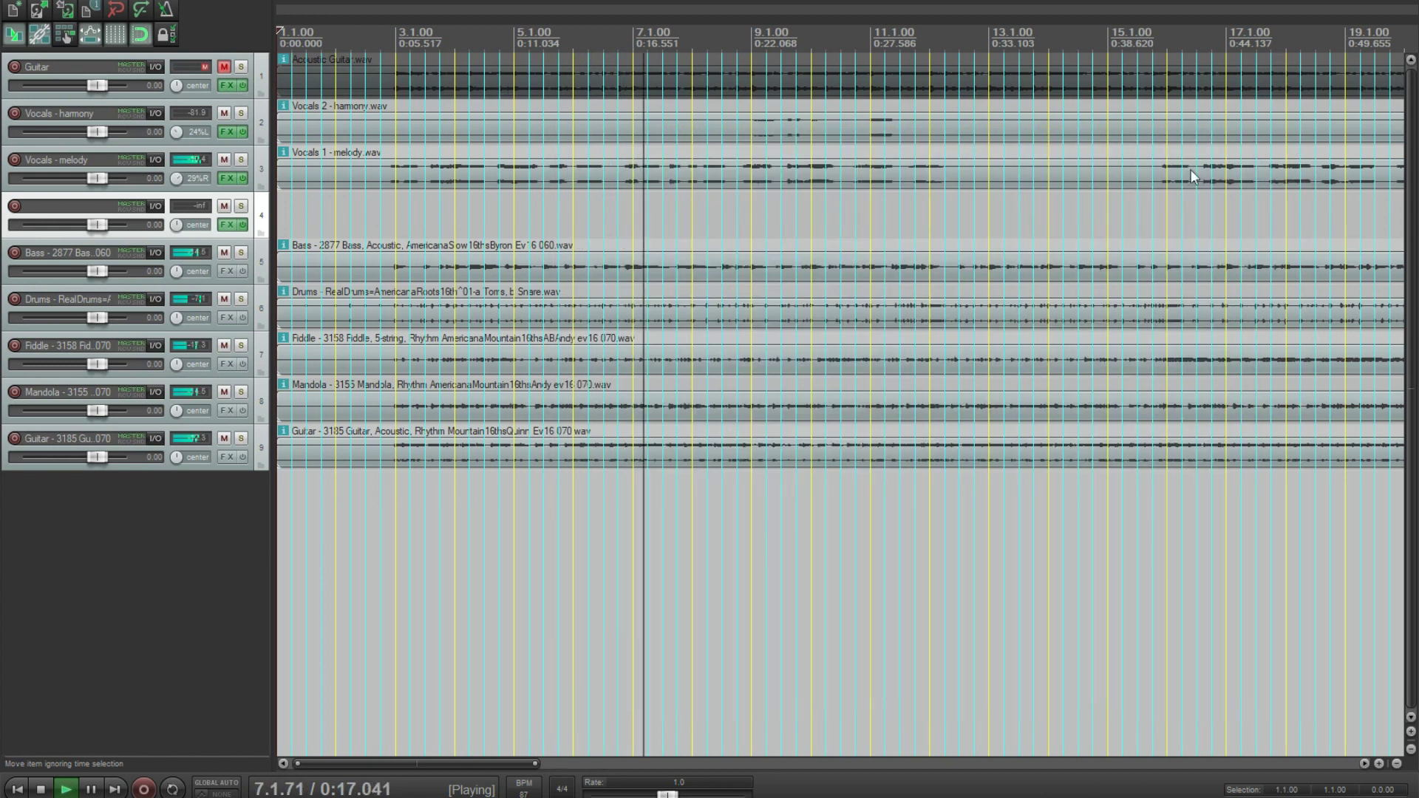
# Listen to the generated mandola, fiddle, drums and bass by soloing them one after another, clear the solos and stop playback.
pyautogui.click(240, 392)
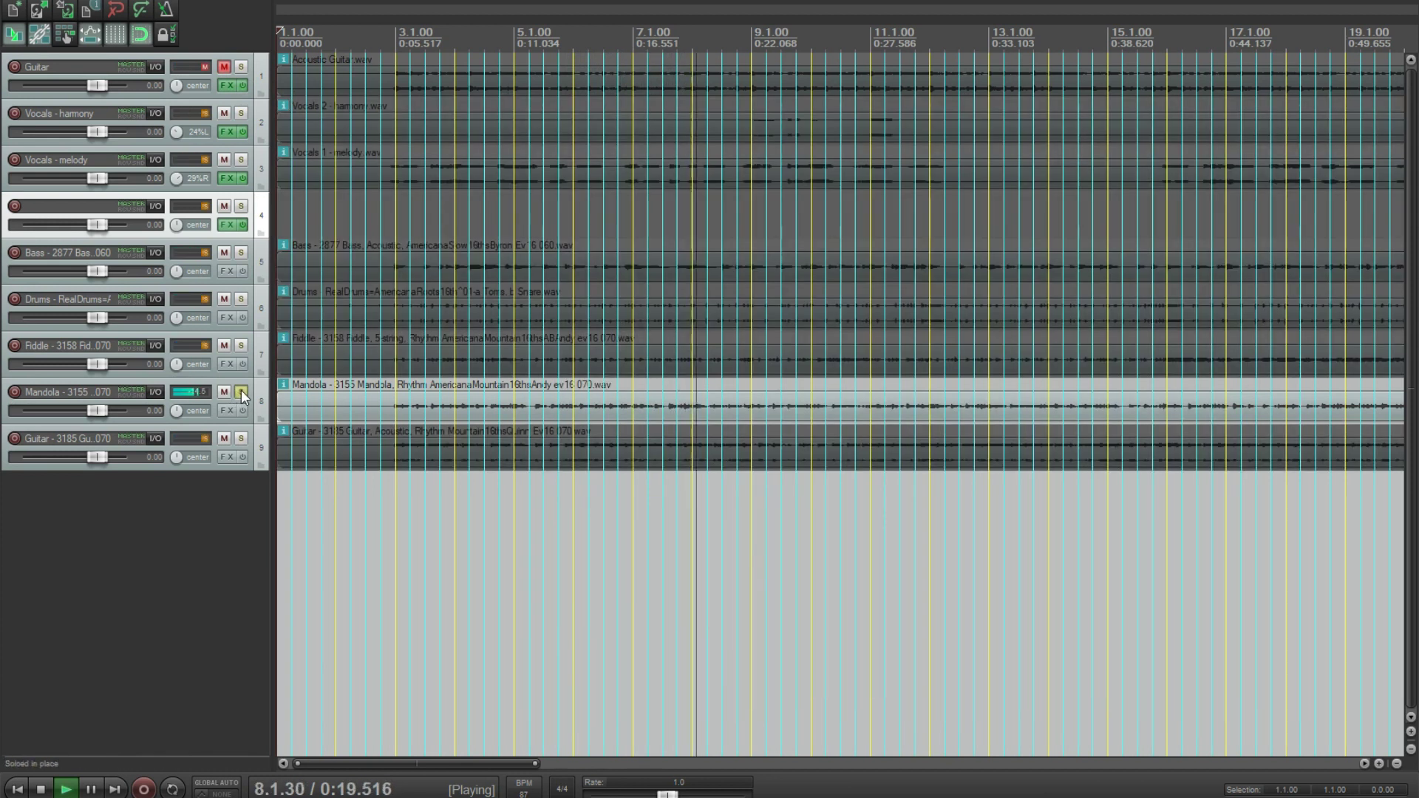
pyautogui.click(241, 345)
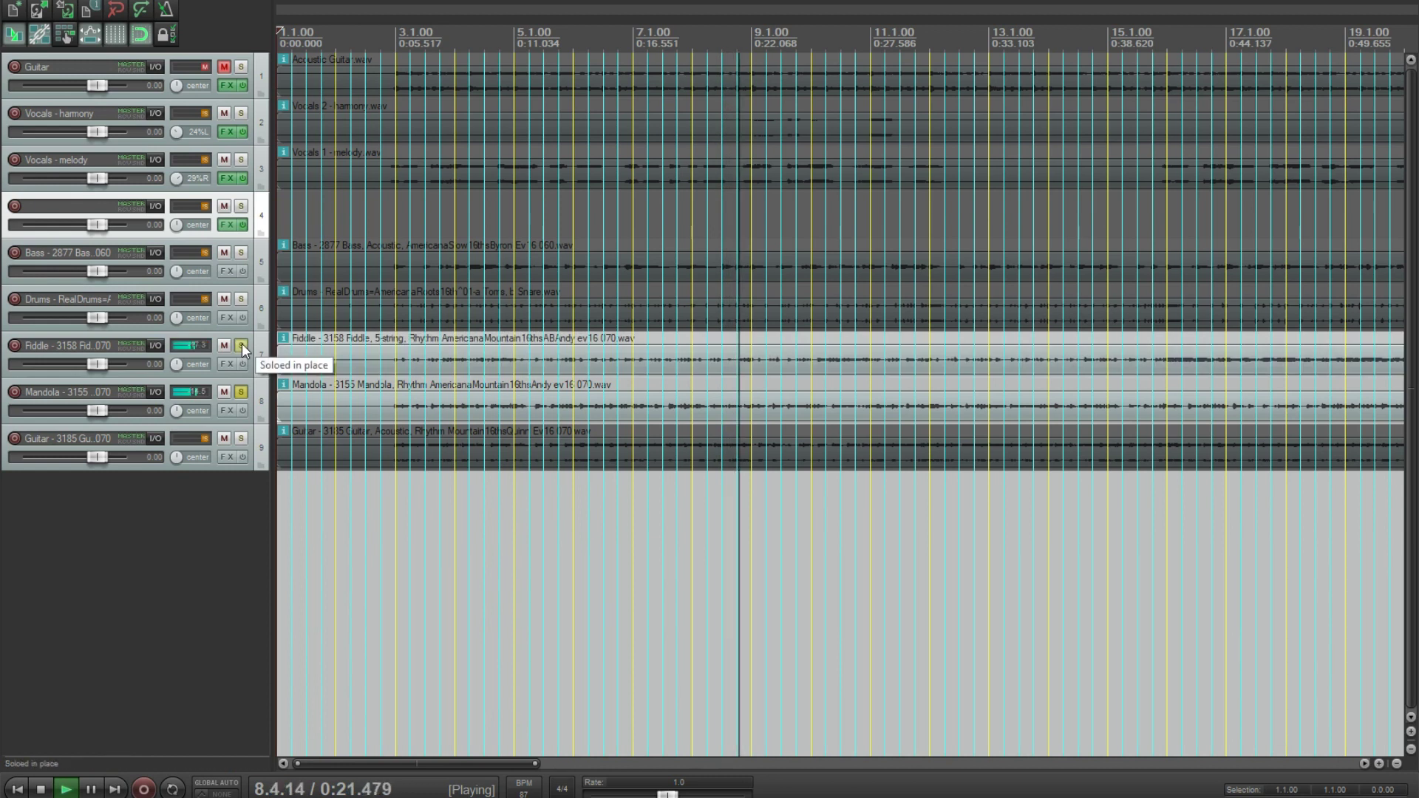
pyautogui.click(241, 299)
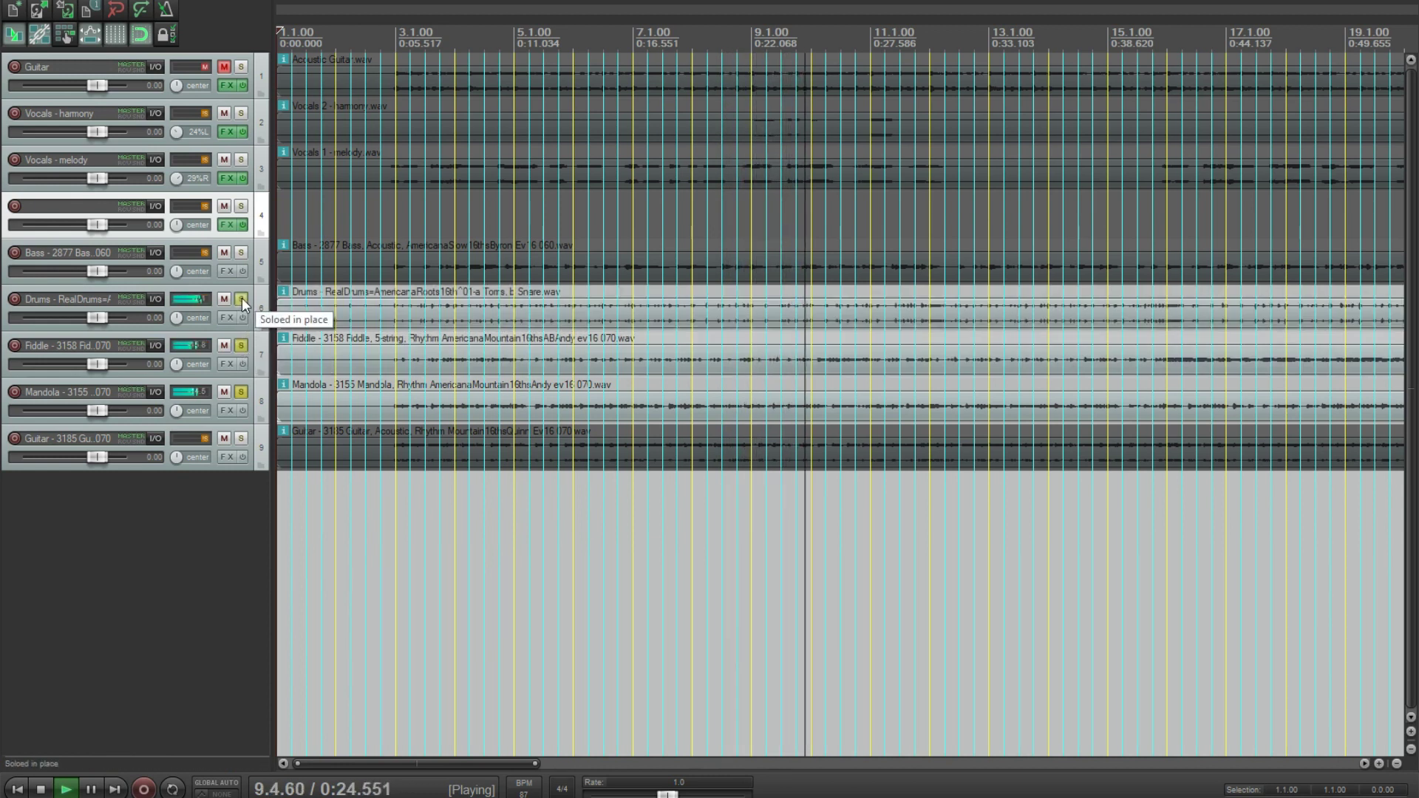
pyautogui.click(241, 253)
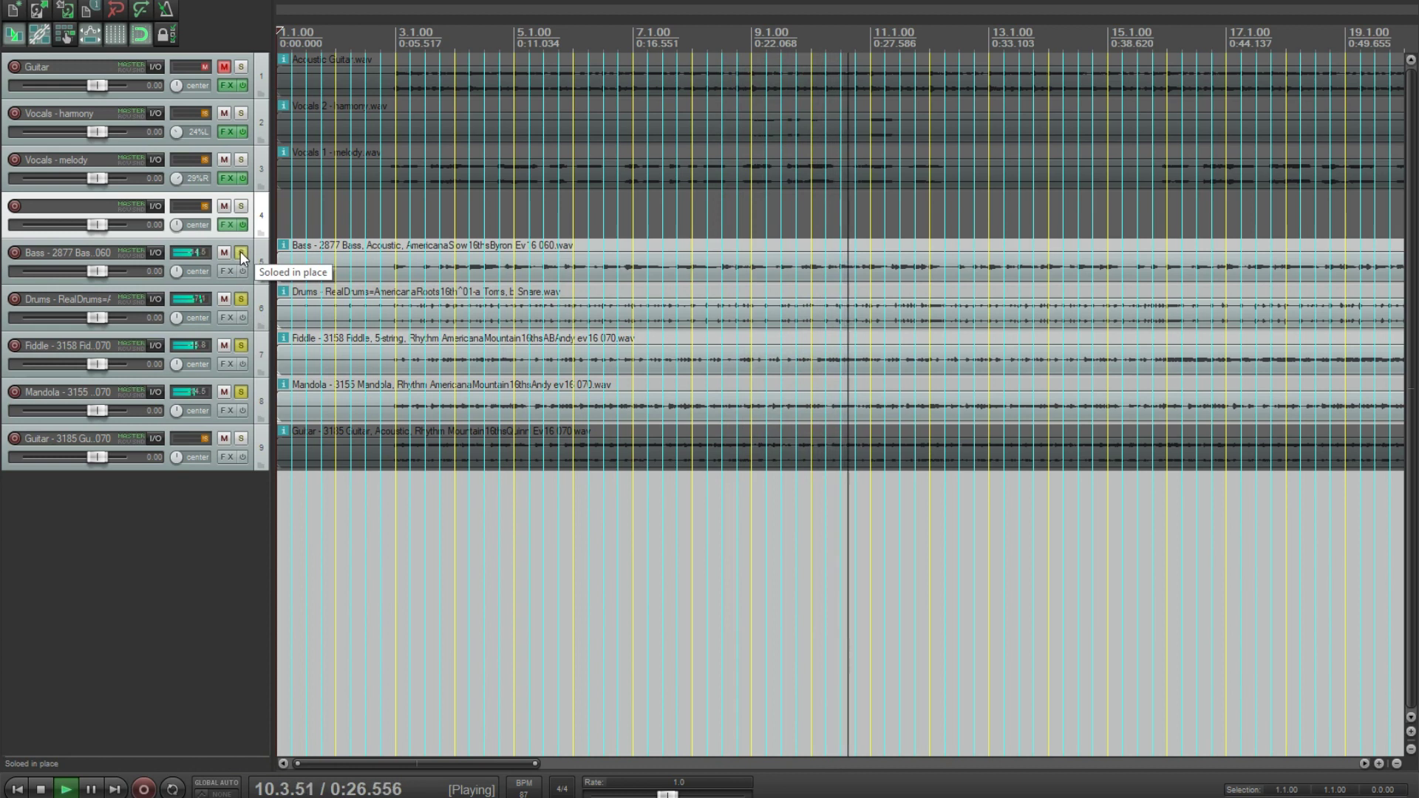
pyautogui.click(241, 253)
pyautogui.click(241, 298)
pyautogui.click(241, 345)
pyautogui.click(241, 392)
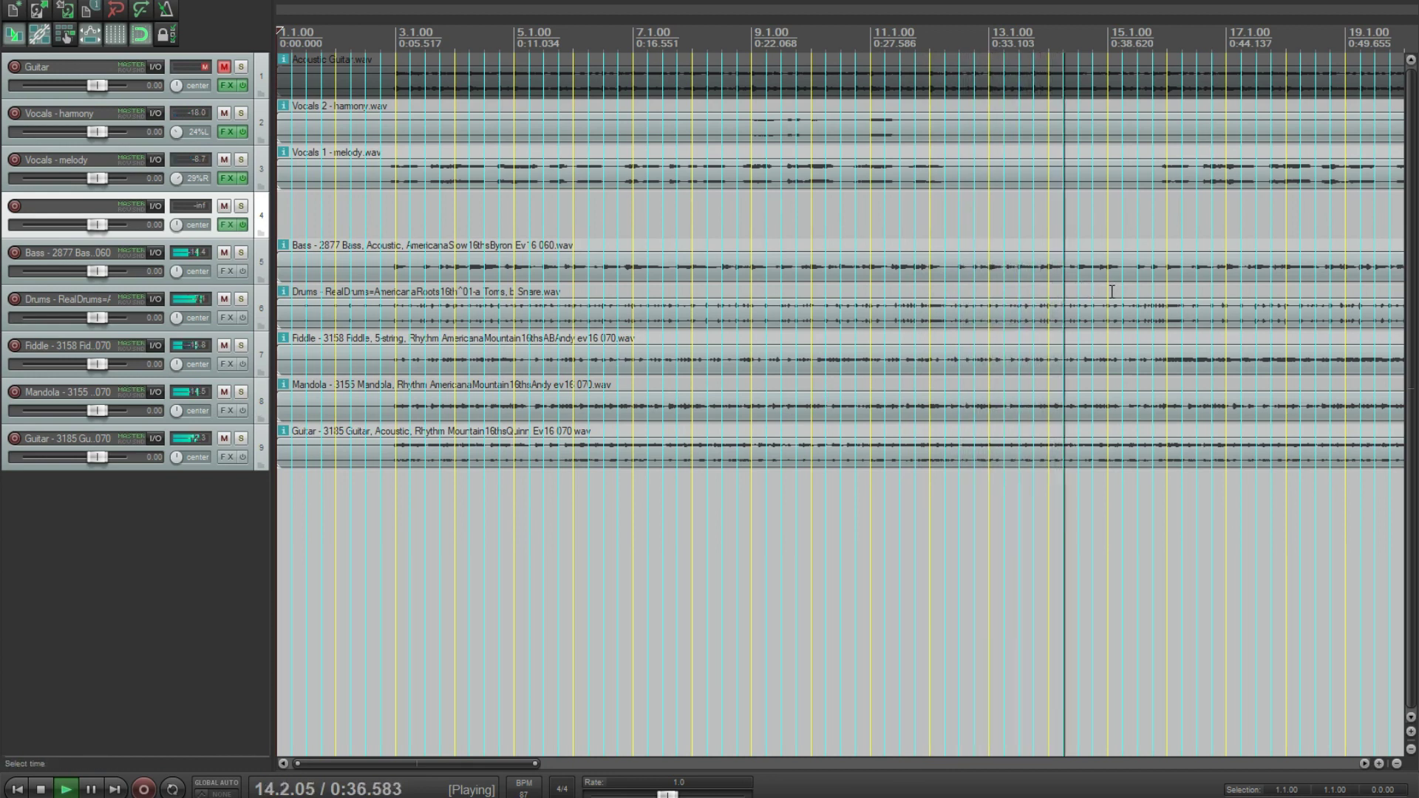
pyautogui.press('space')
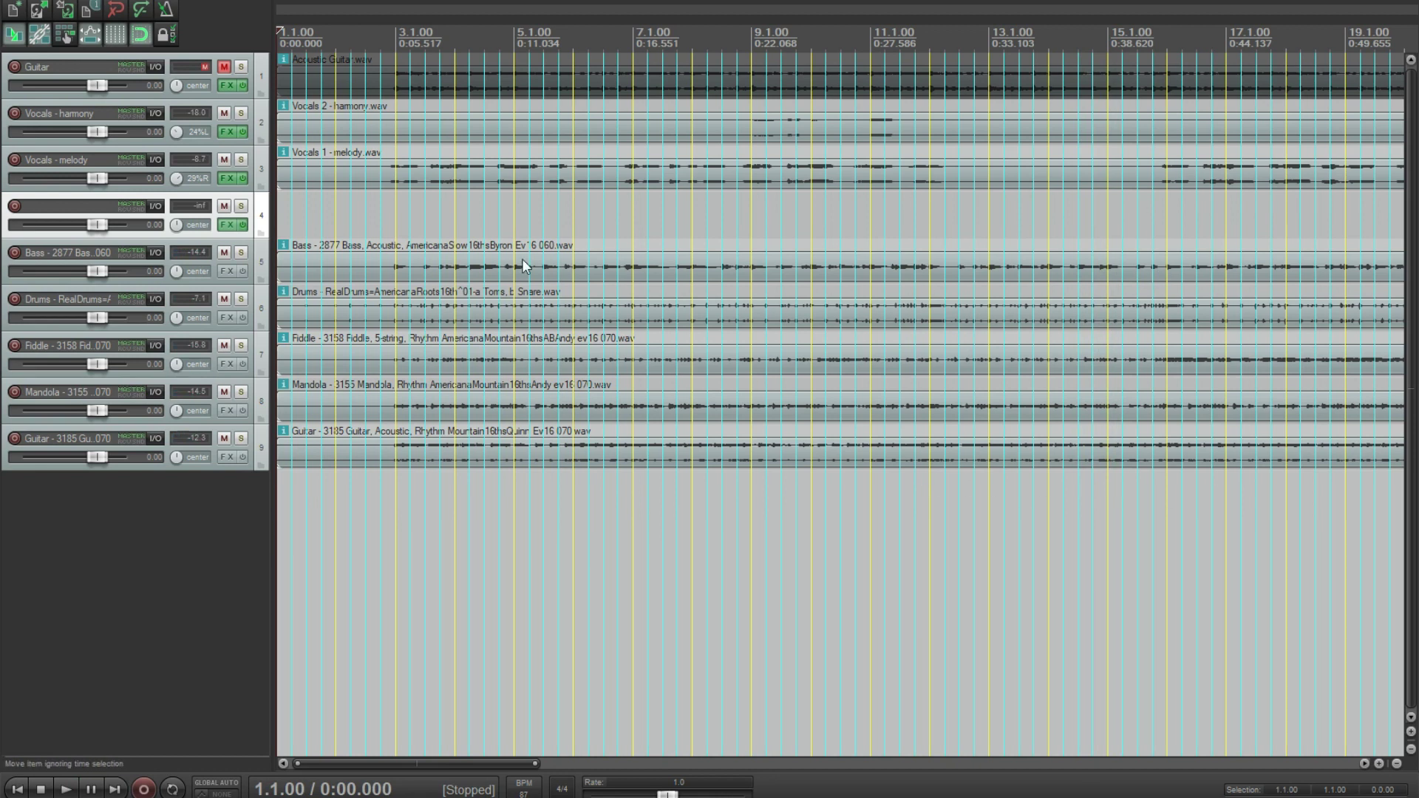
# Reopen the Band-in-a-Box plugin of track 4 in its floating window and select bars 10 to 13 in the chord chart.
pyautogui.click(226, 225)
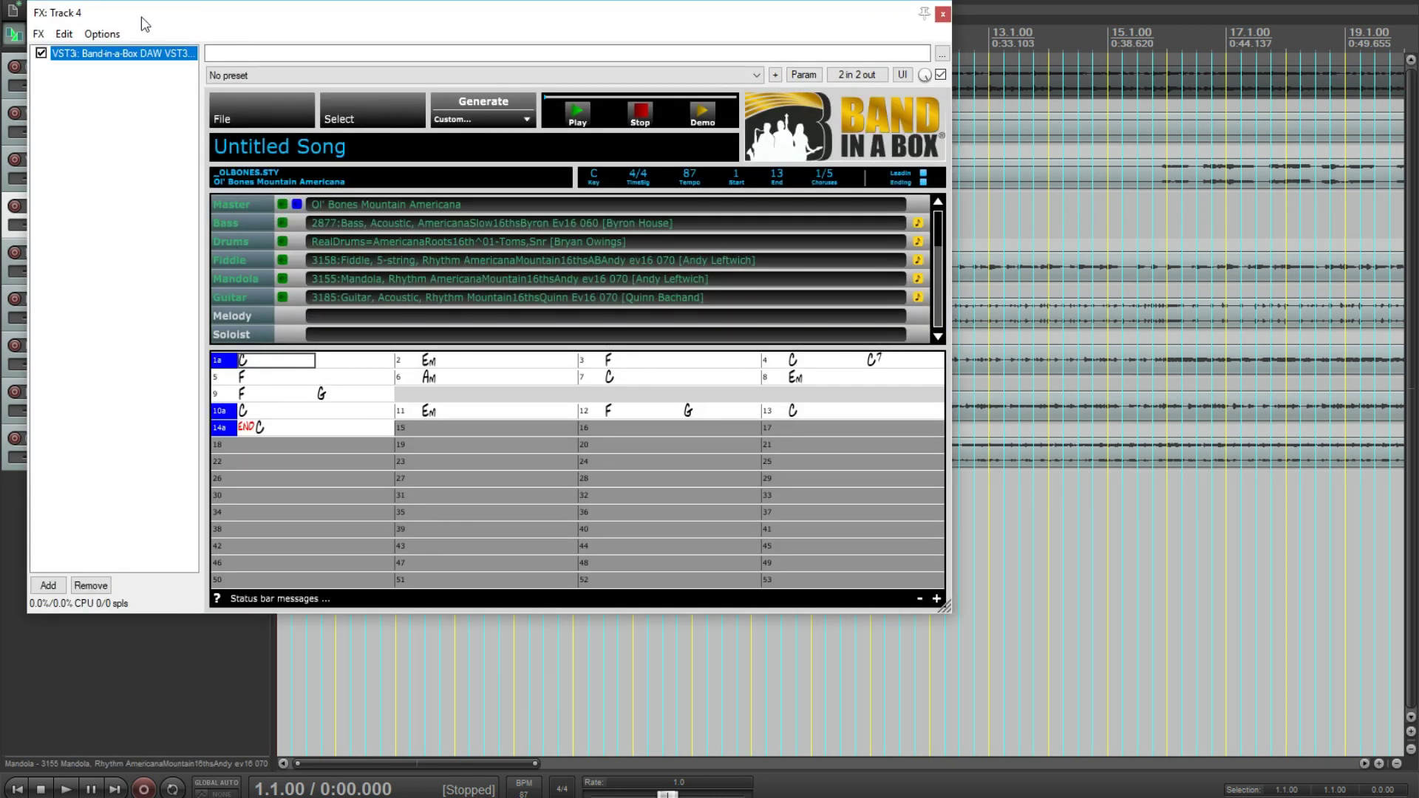
pyautogui.doubleClick(134, 56)
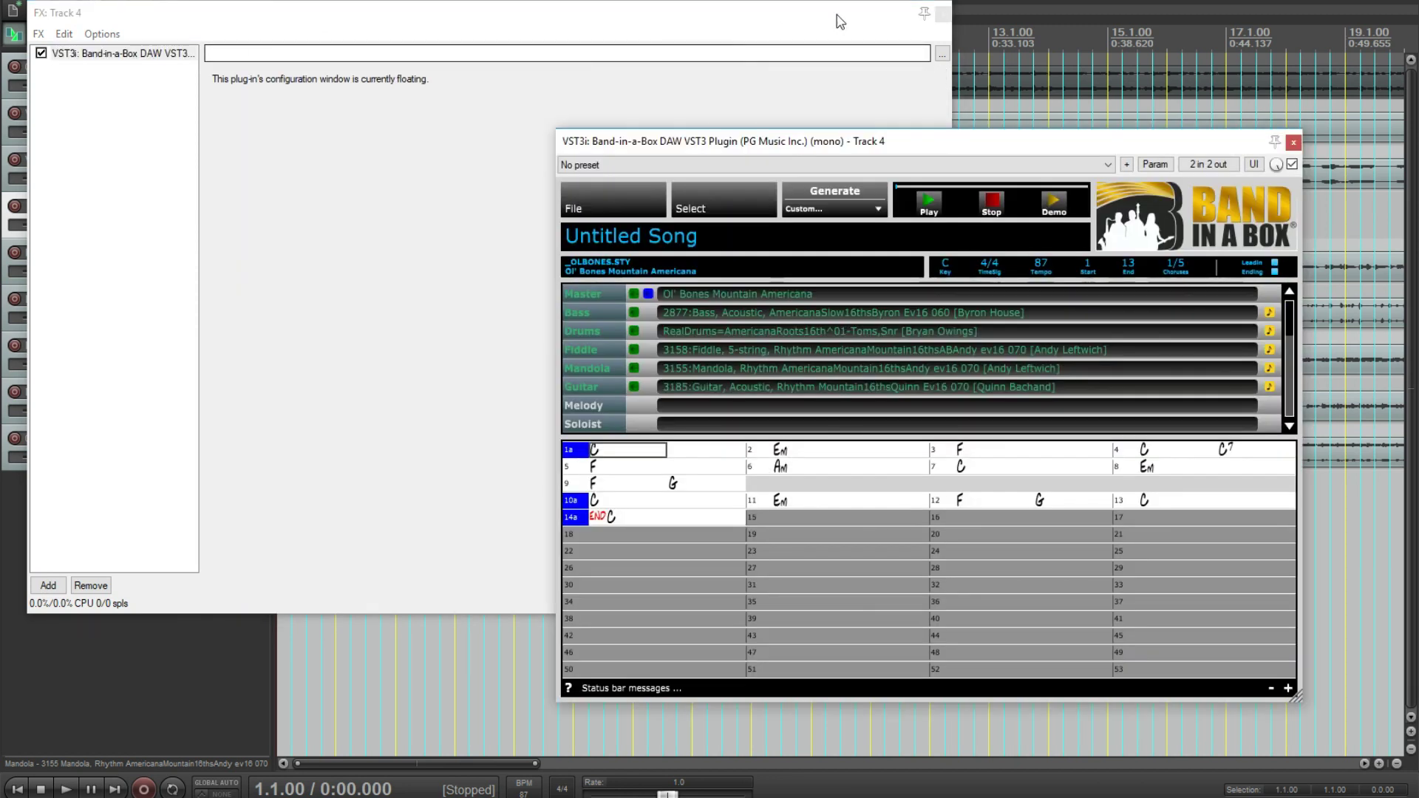
pyautogui.click(944, 13)
pyautogui.moveTo(631, 504); pyautogui.dragTo(1248, 507)
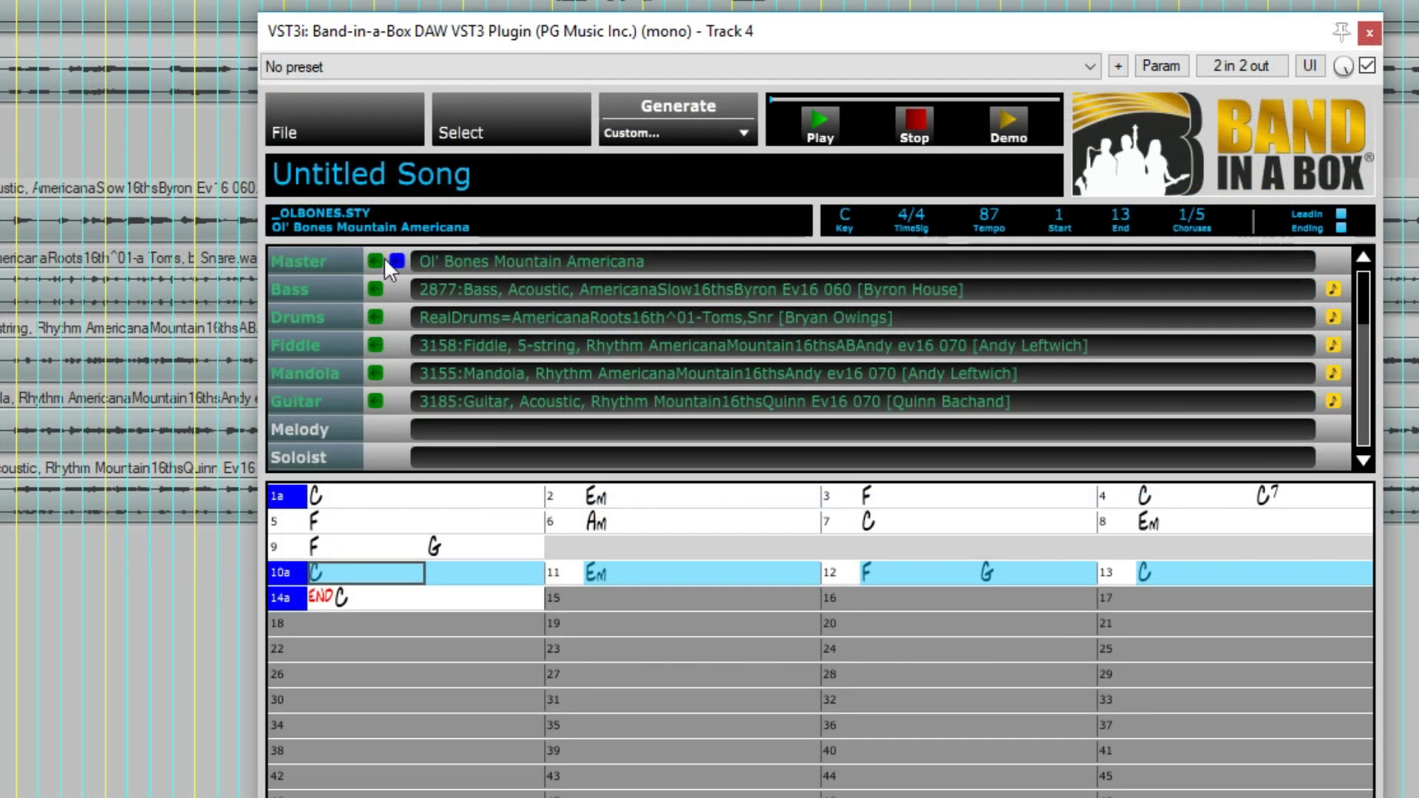
# Start a MultiRiff selection and filter the RealTracks by artist Brent Mason and the Soloist type.
pyautogui.click(478, 144)
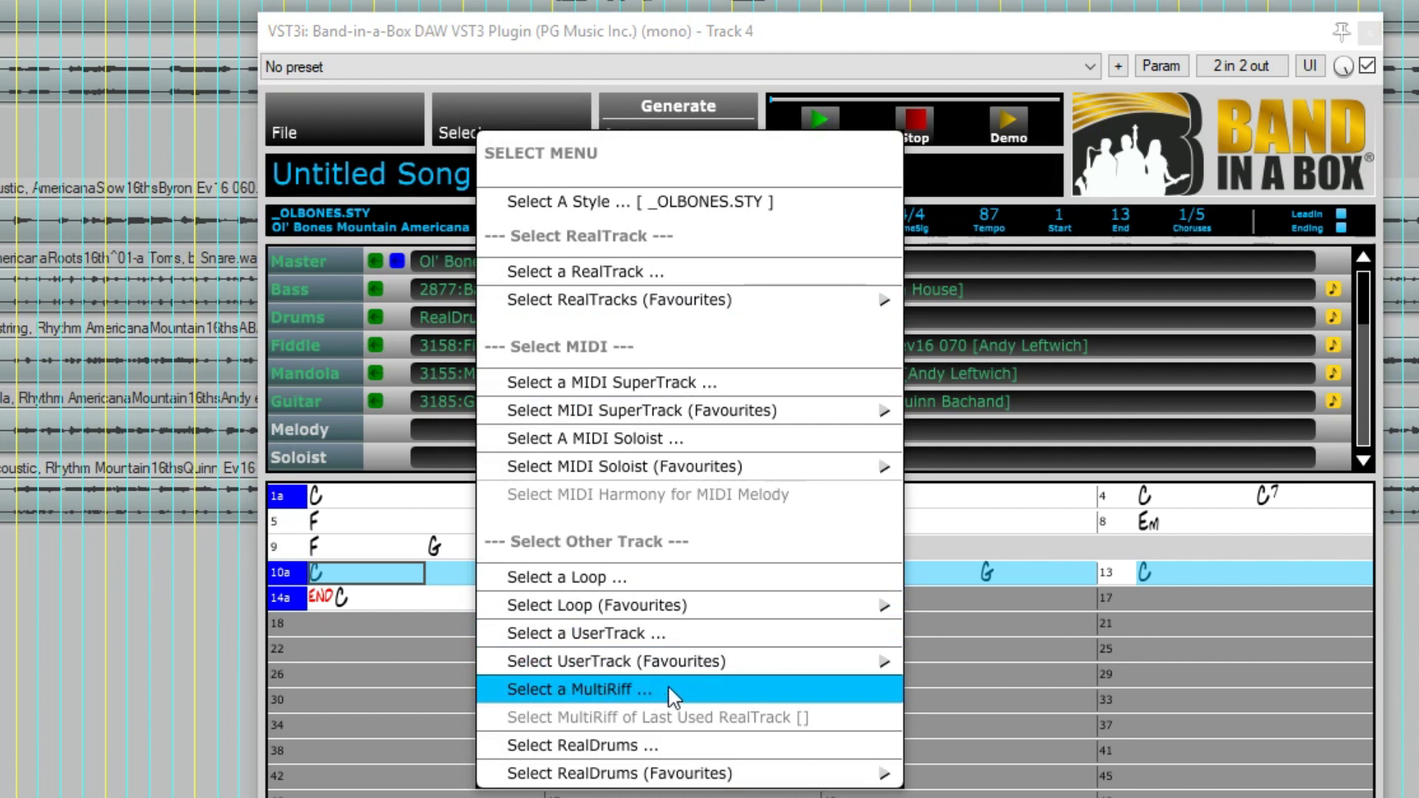
pyautogui.click(668, 685)
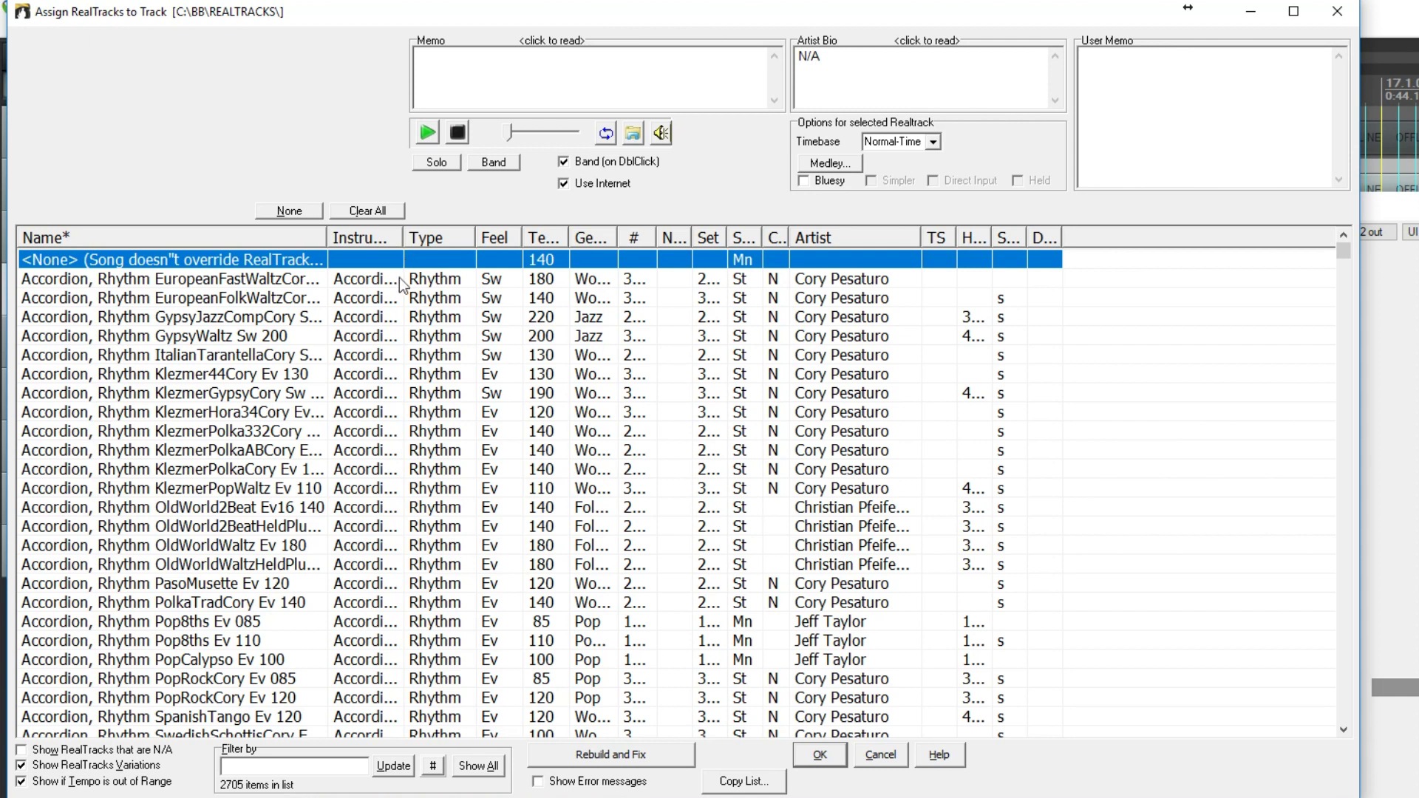
pyautogui.click(433, 766)
pyautogui.moveTo(482, 712)
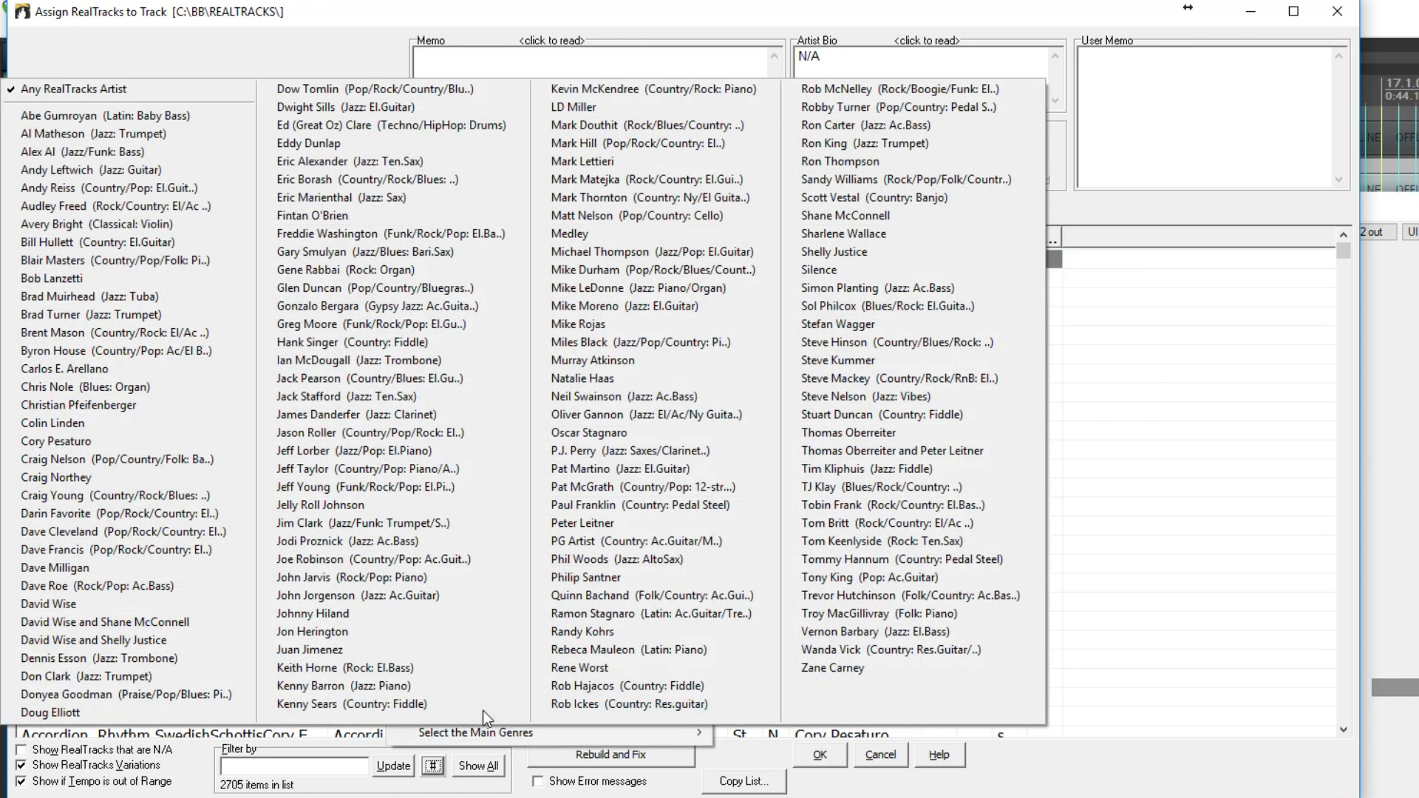
pyautogui.click(167, 336)
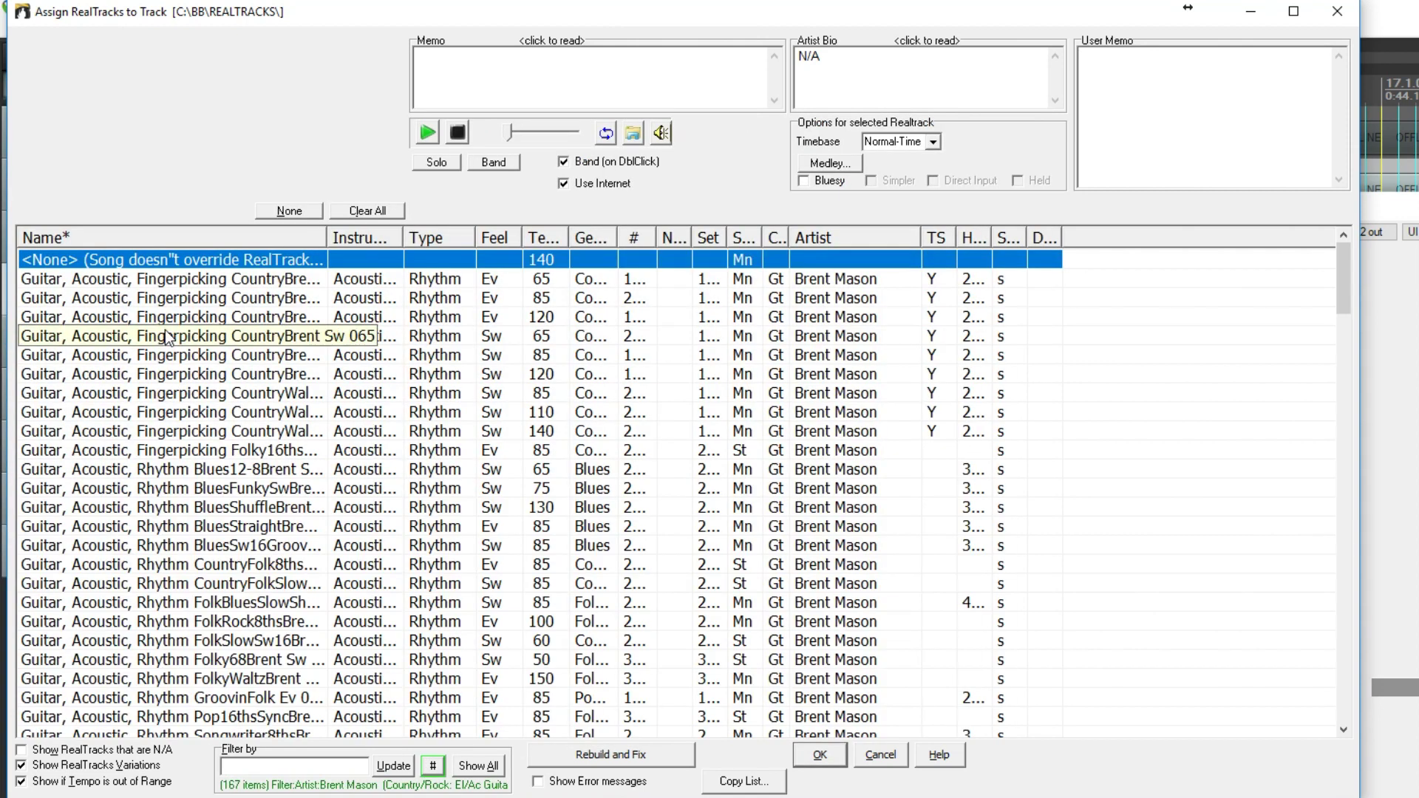
pyautogui.click(433, 767)
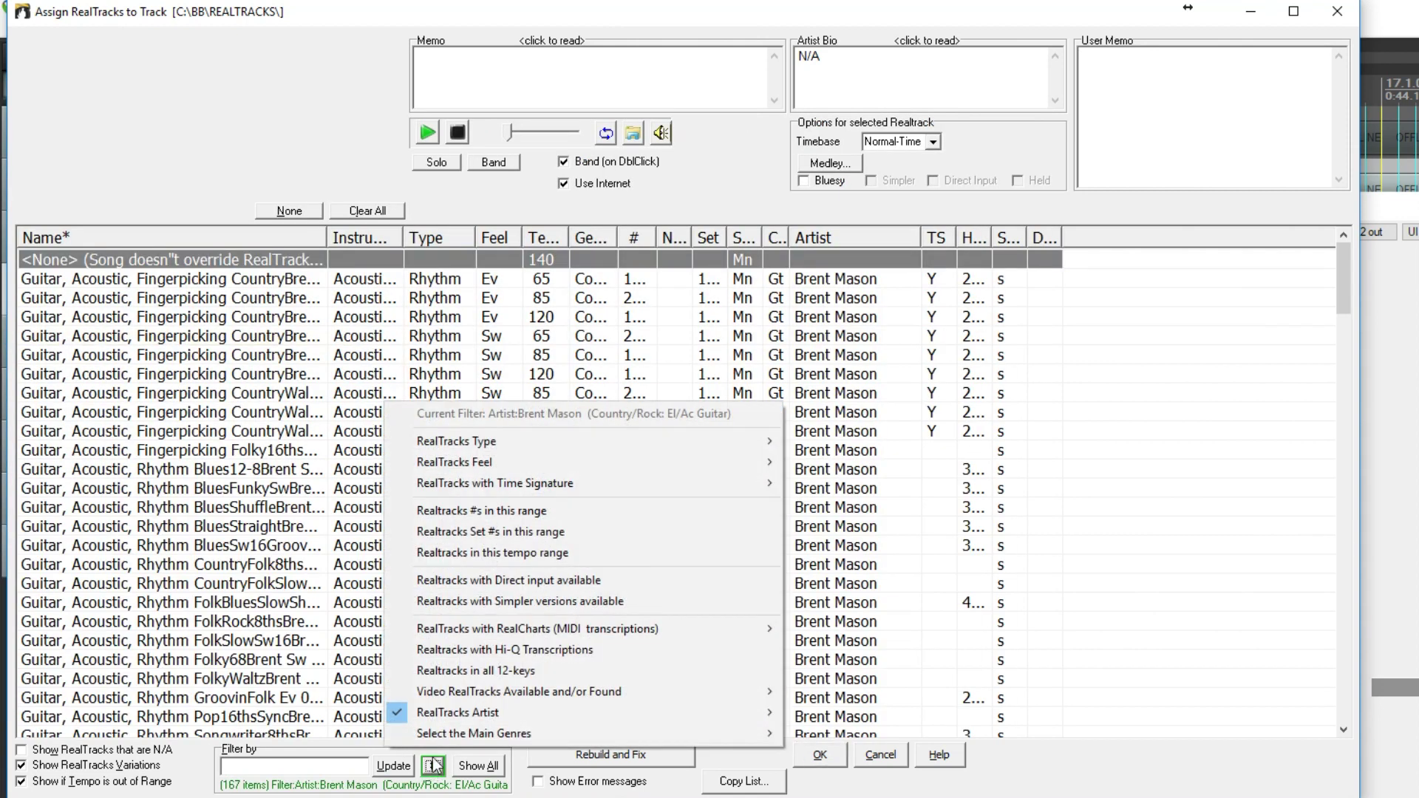
pyautogui.moveTo(579, 440)
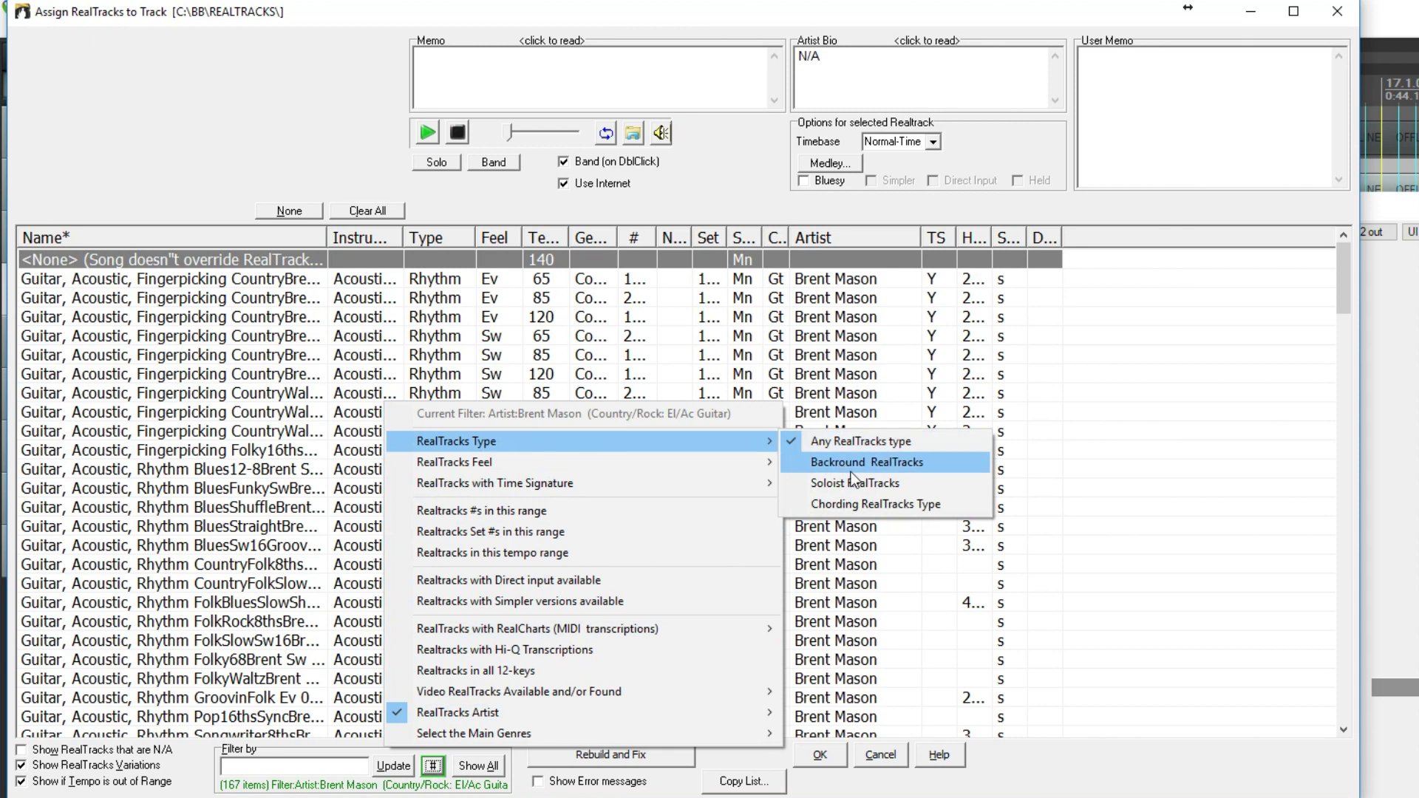
pyautogui.click(887, 484)
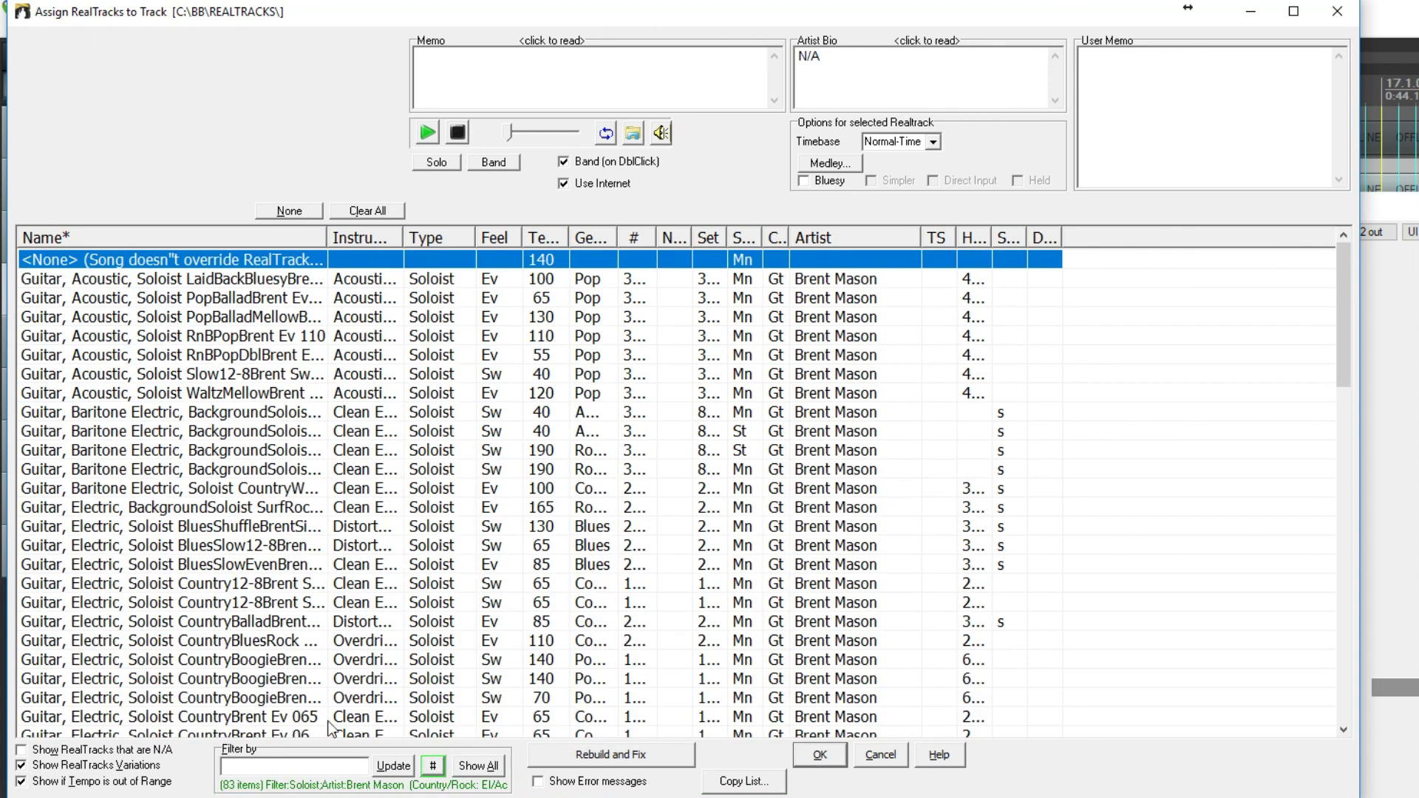
# Filter the soloist RealTracks by "acoustic" and widen the Name column to show the full names.
pyautogui.click(300, 766)
pyautogui.write('acoustic')
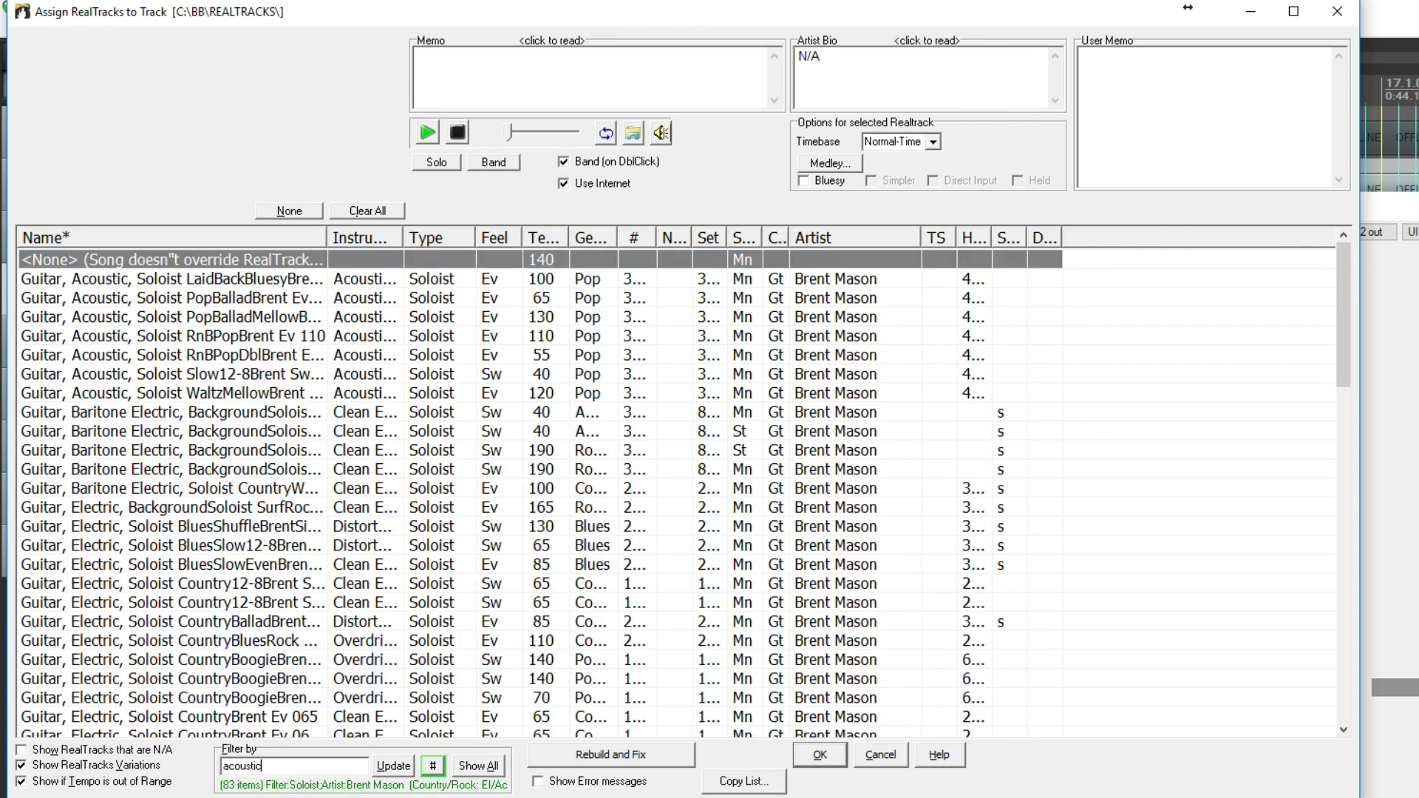
pyautogui.press('Return')
pyautogui.moveTo(324, 238); pyautogui.dragTo(504, 233)
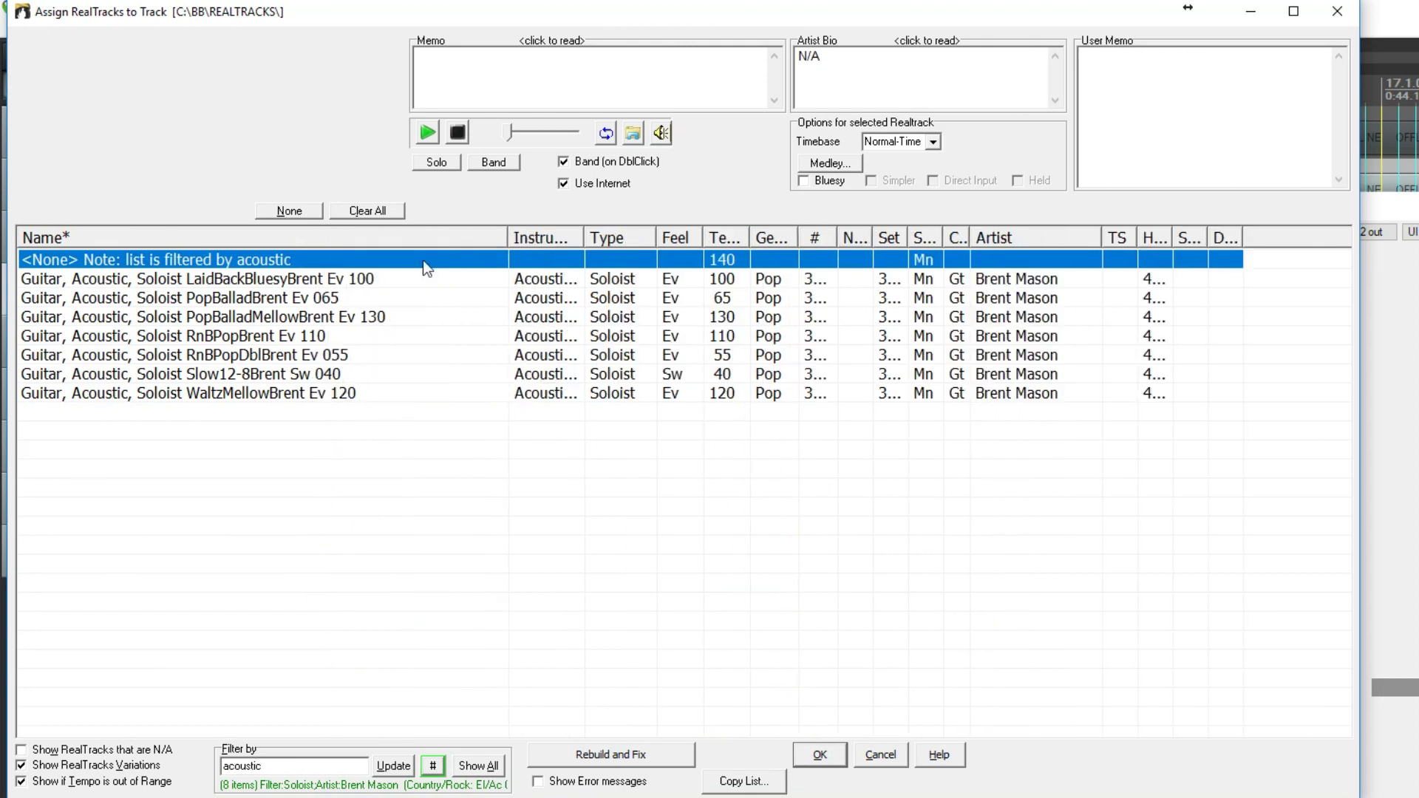
# Audition "Guitar, Acoustic, Soloist PopBalladBrent Ev 065" on its own and assign it as the MultiRiff.
pyautogui.click(271, 301)
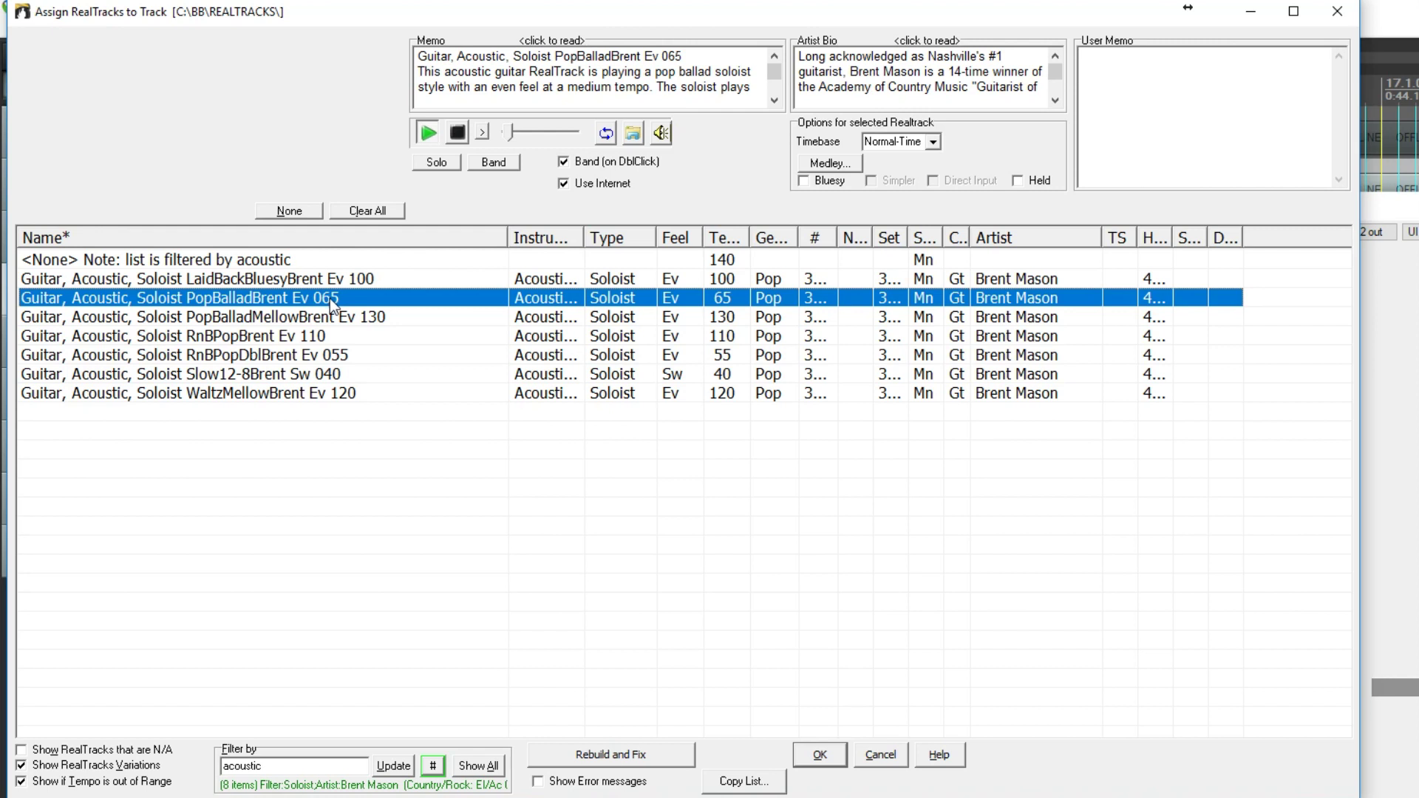
pyautogui.click(435, 164)
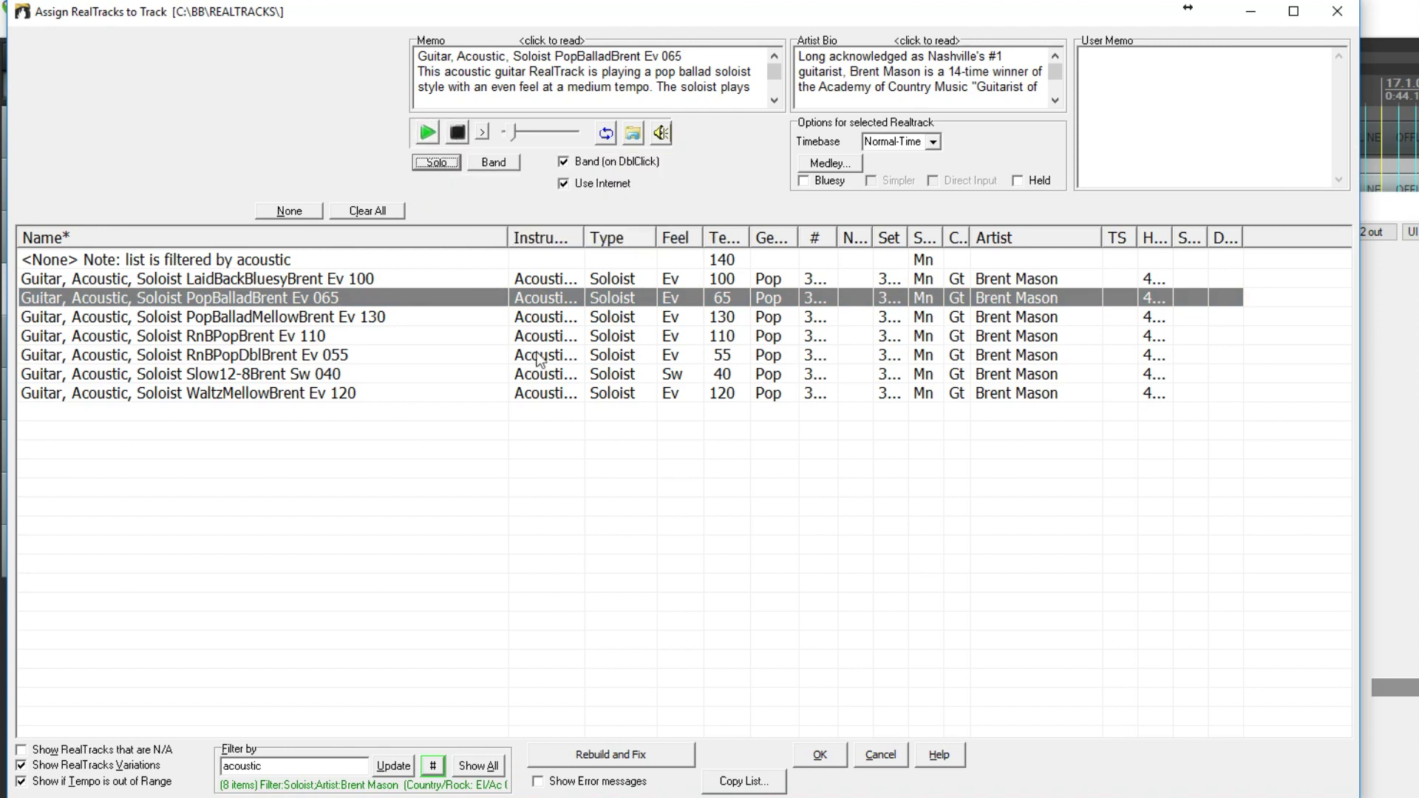
pyautogui.click(833, 759)
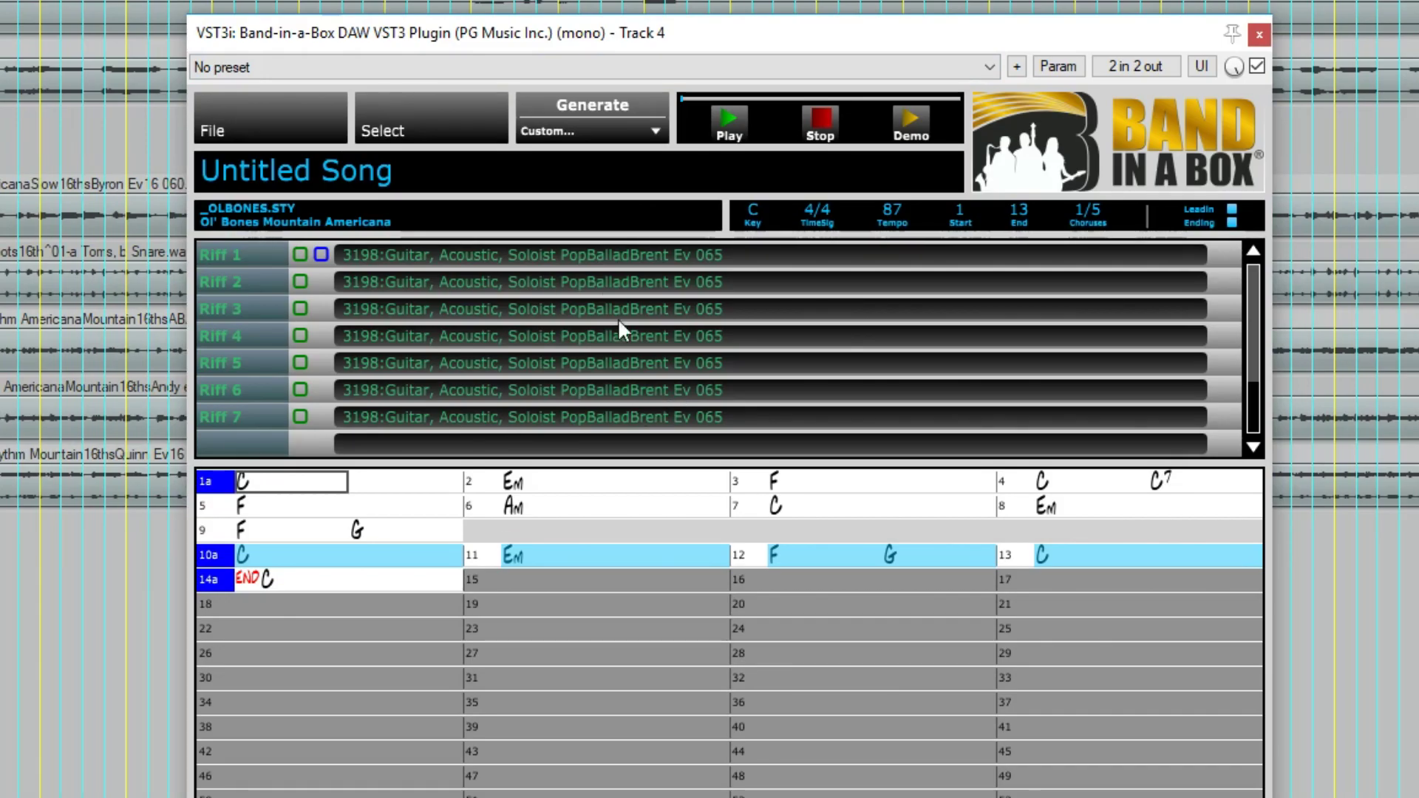
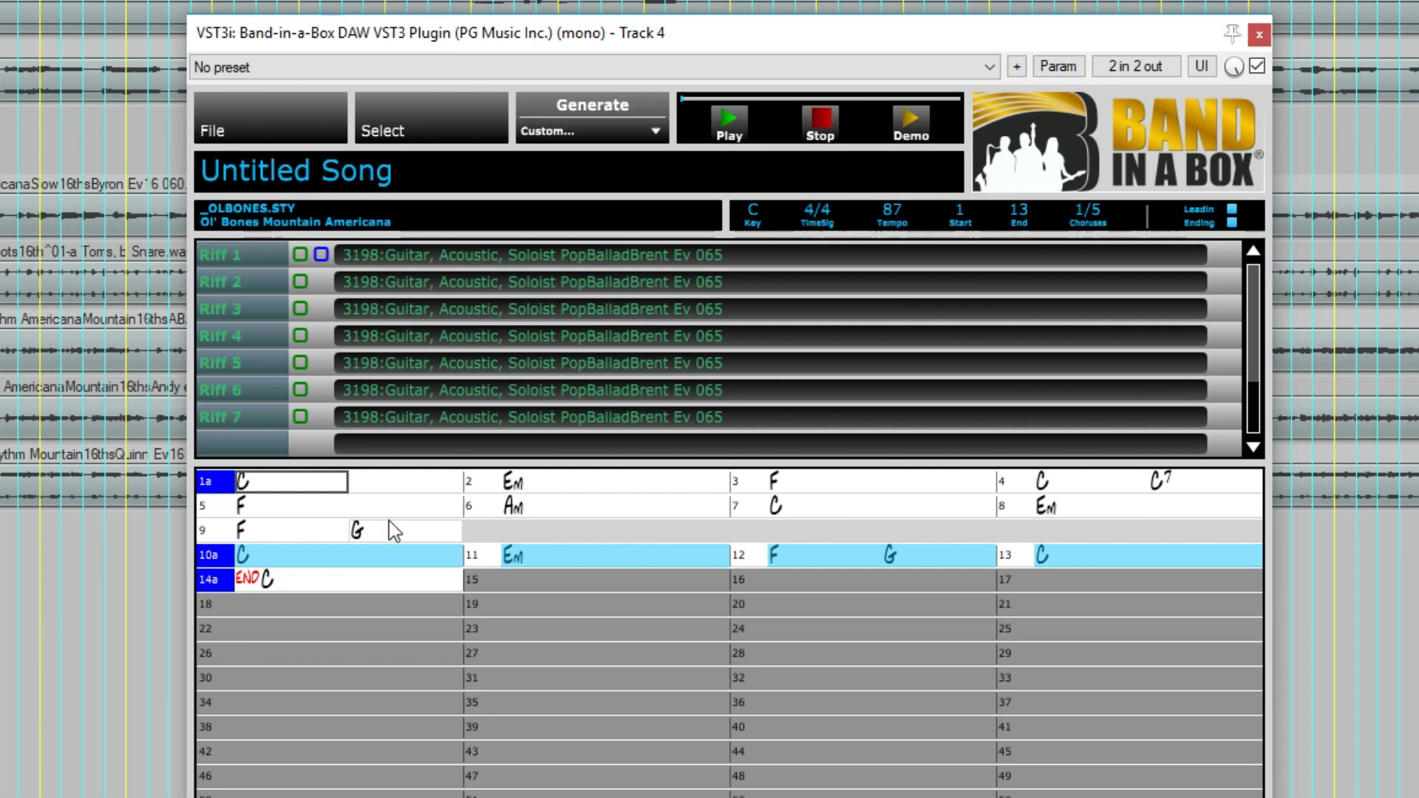
# Generate all seven riffs, insert them on separate new tracks below the guitar track starting at bar 11, and close the plugin window.
pyautogui.click(578, 129)
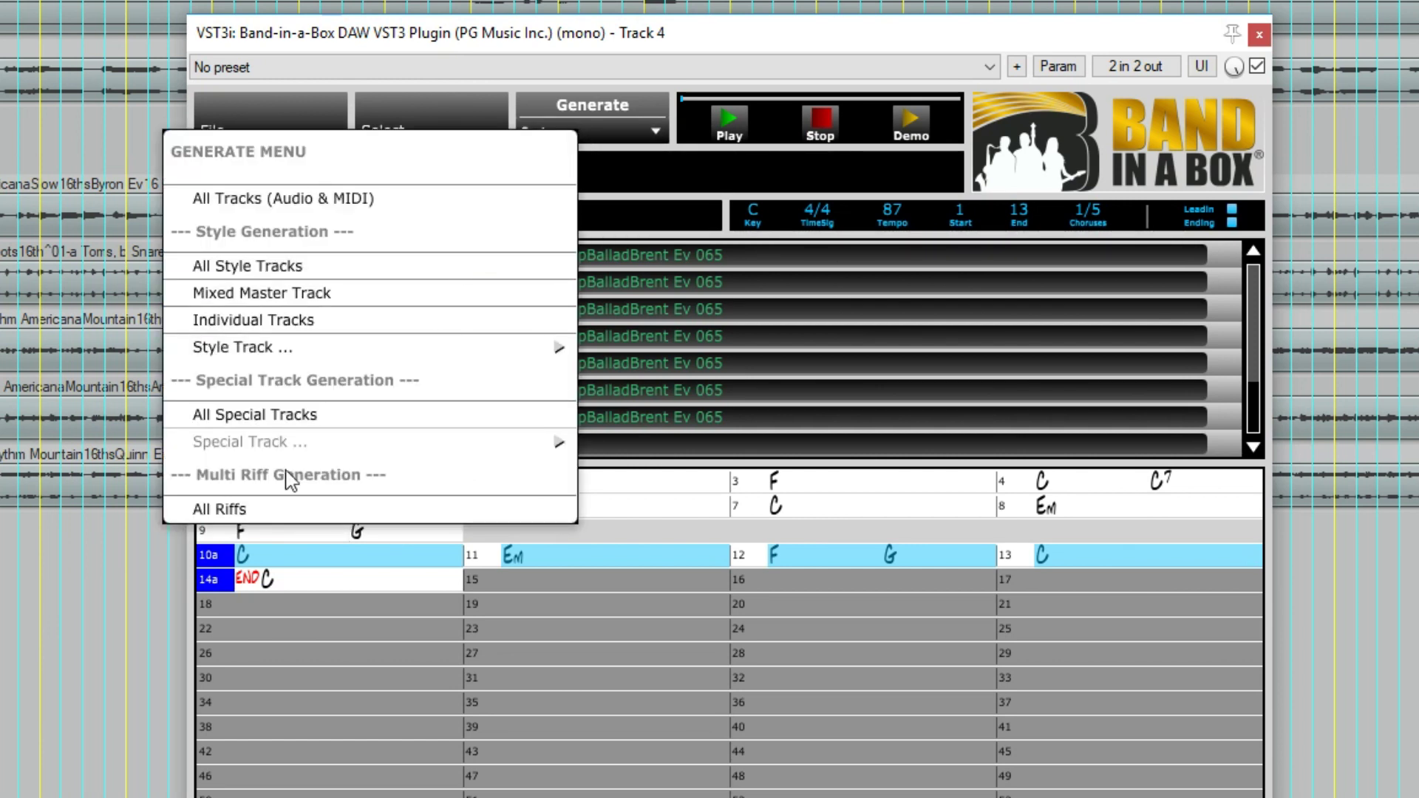
pyautogui.click(322, 509)
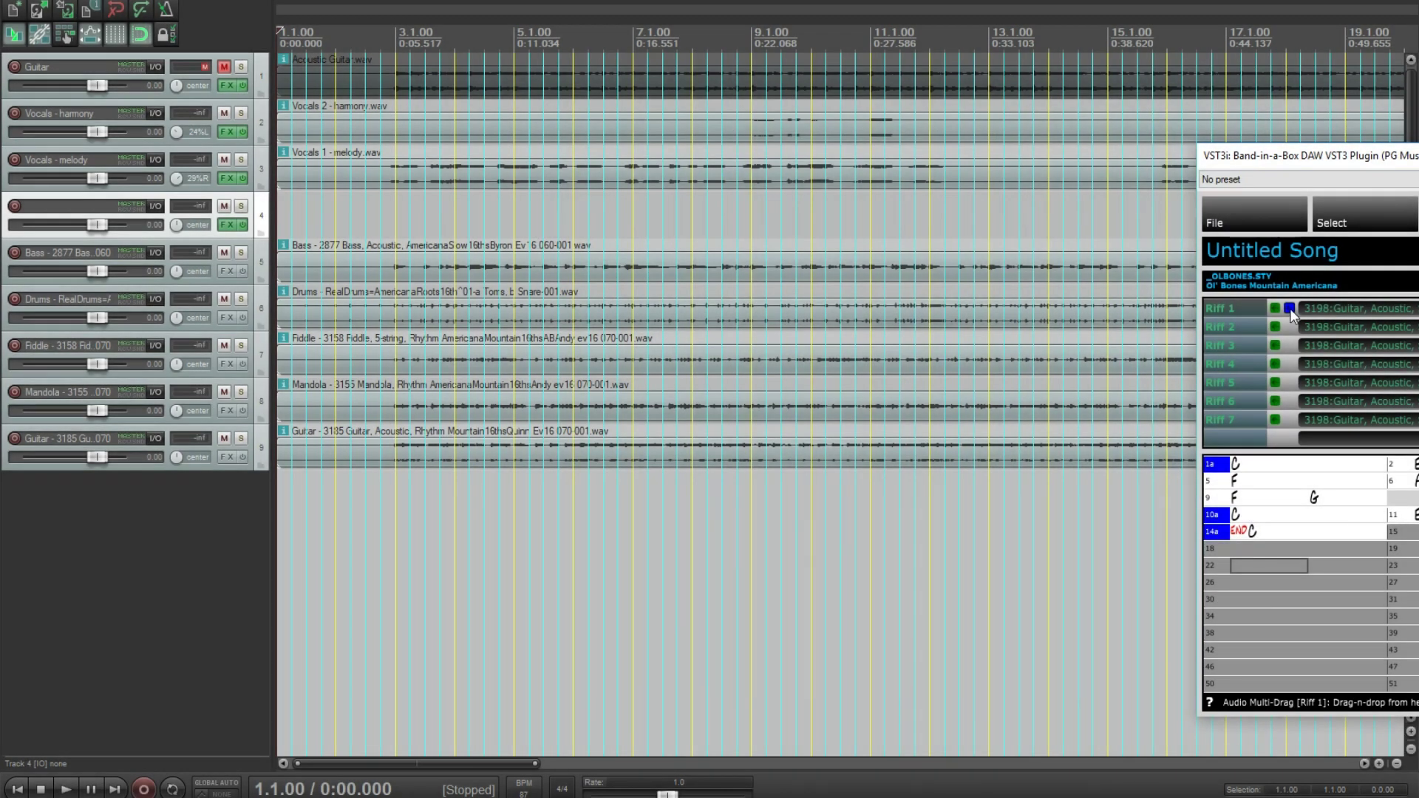
pyautogui.moveTo(1292, 314); pyautogui.dragTo(878, 506)
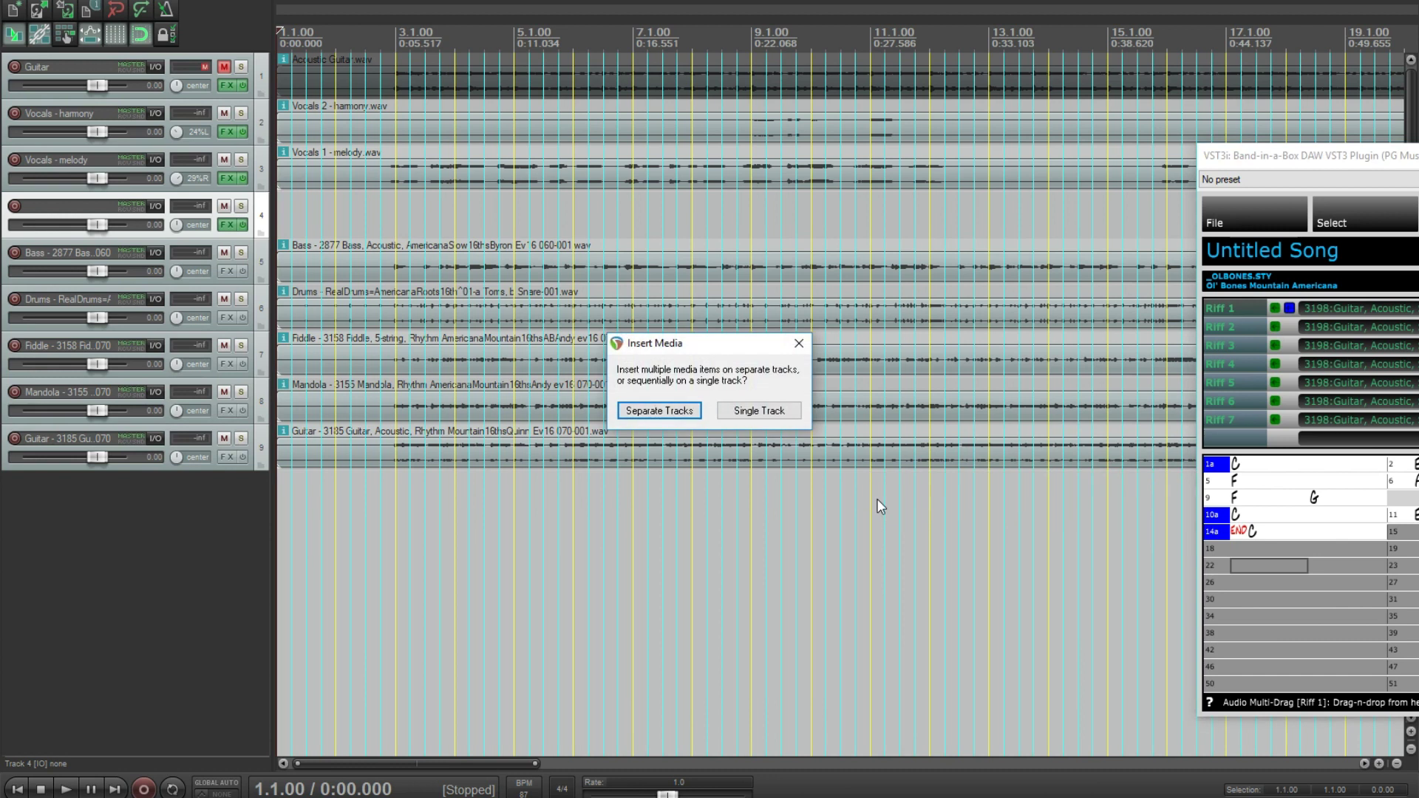
pyautogui.click(659, 411)
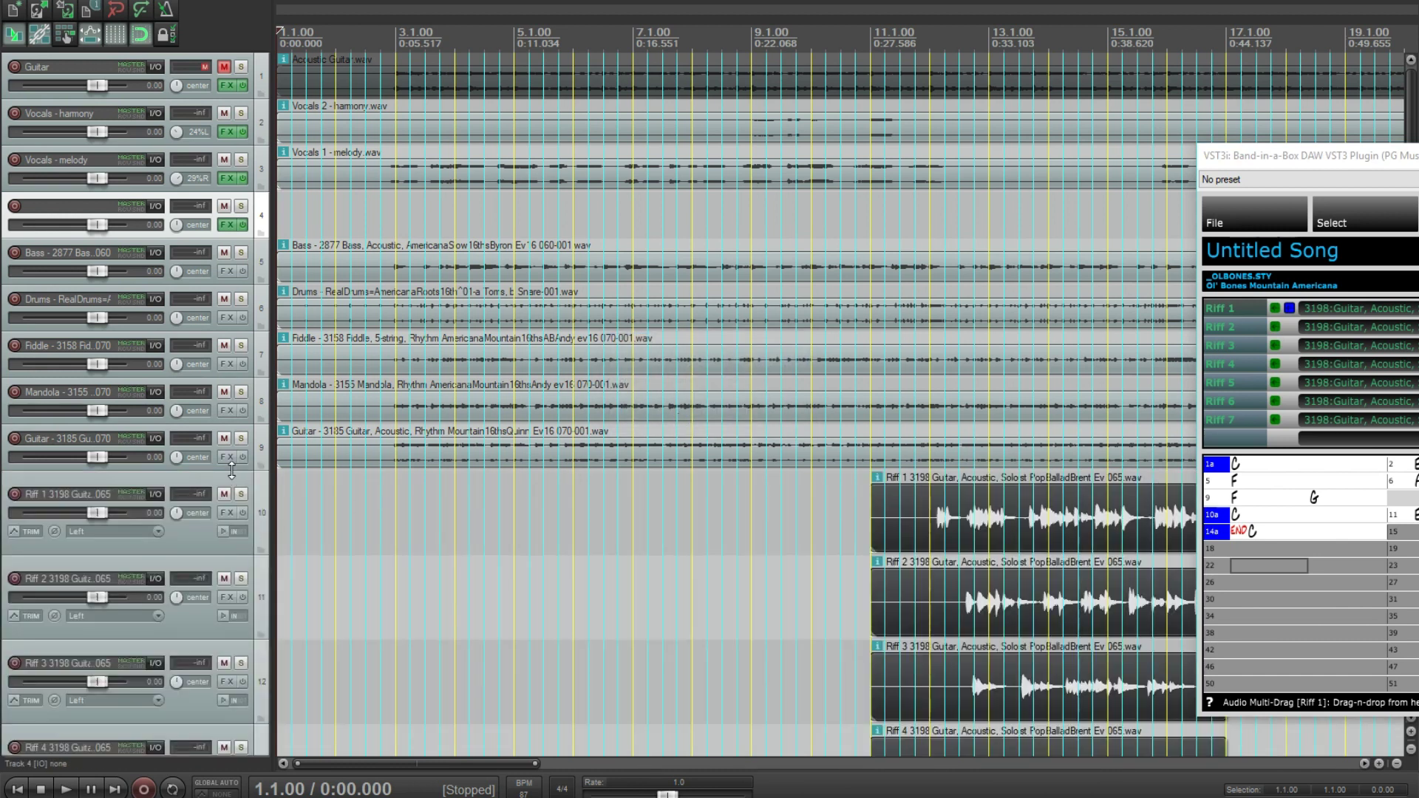
pyautogui.scroll(-4, 231, 471)
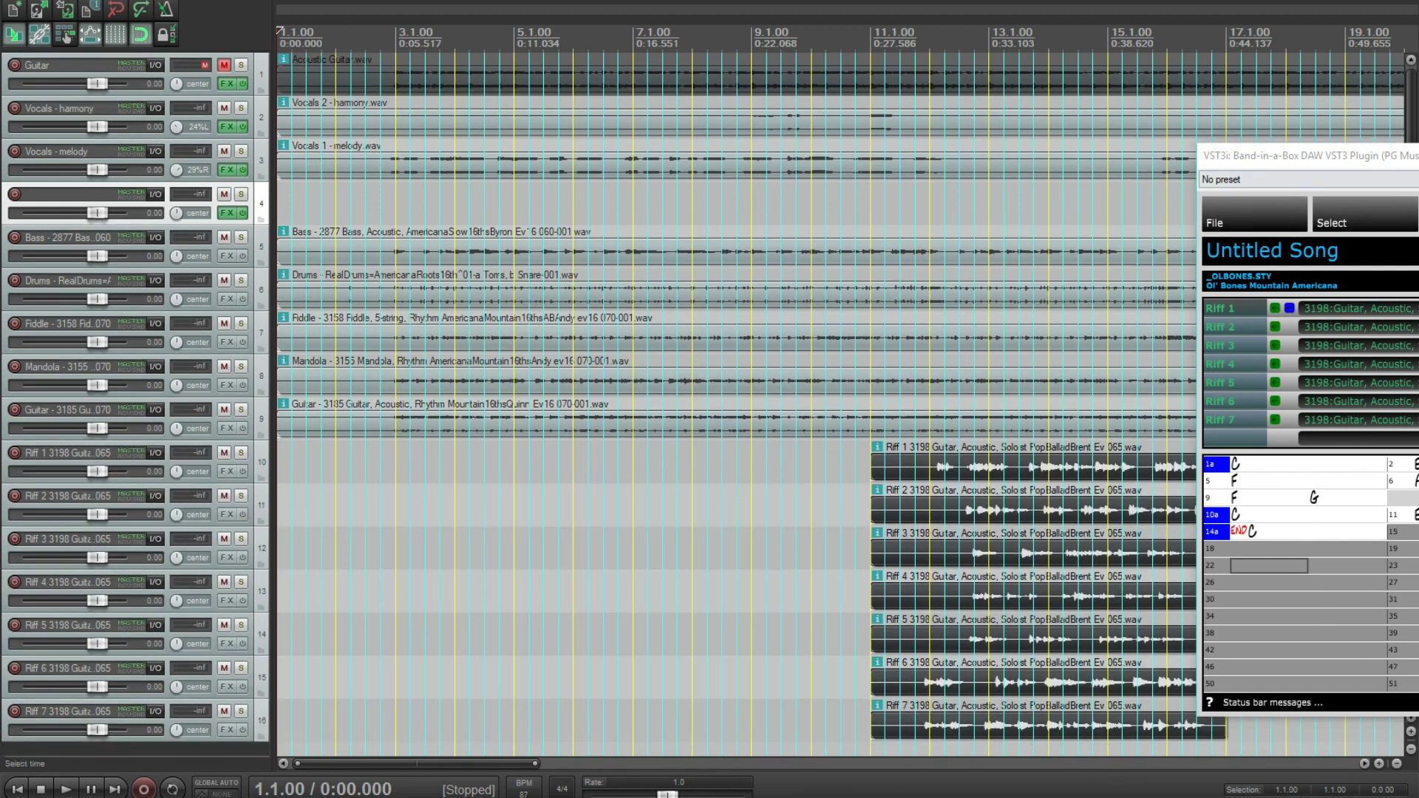
pyautogui.moveTo(1415, 156); pyautogui.dragTo(965, 120)
pyautogui.press('Escape')
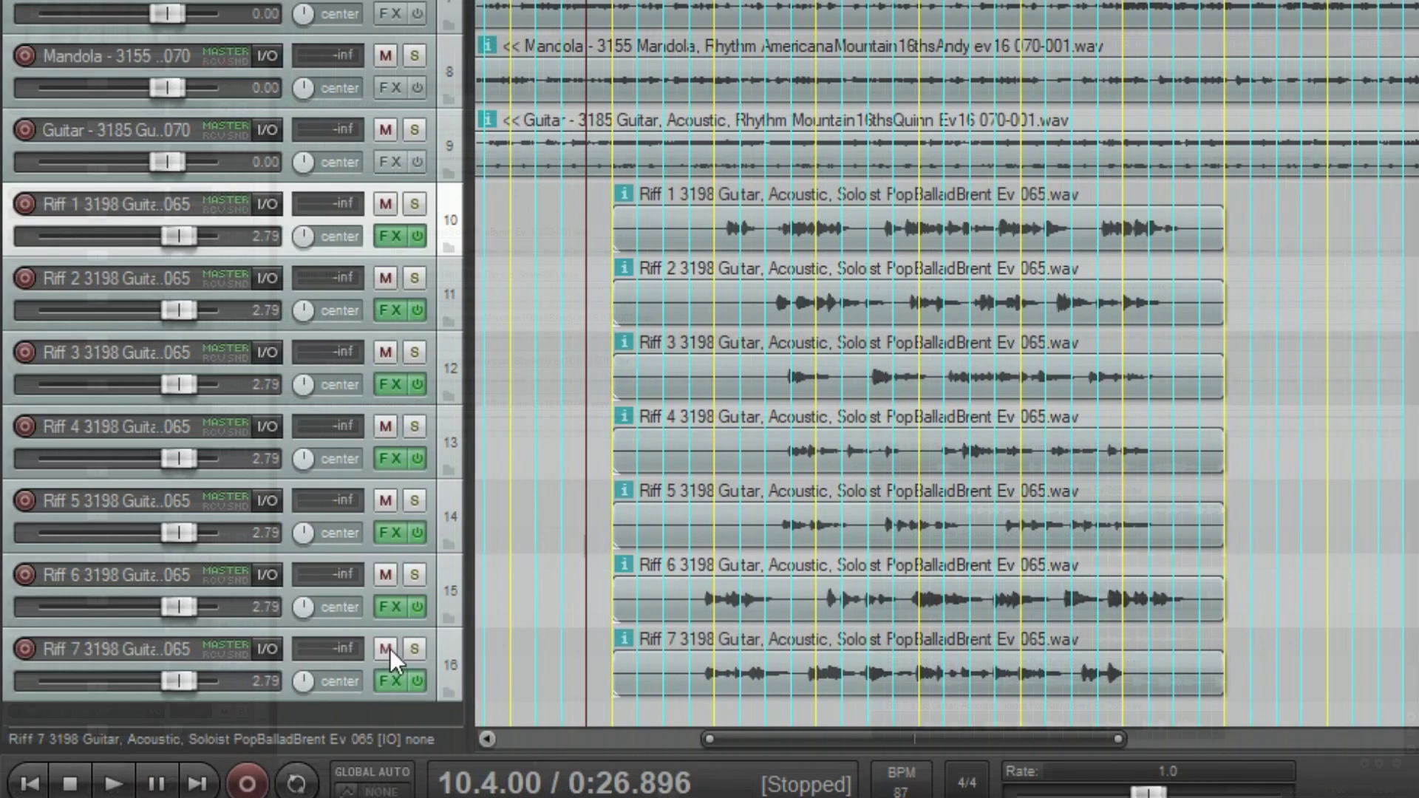
# Mute the Riff 2 to Riff 7 tracks so only Riff 1 is heard with the backing.
pyautogui.click(385, 649)
pyautogui.click(385, 574)
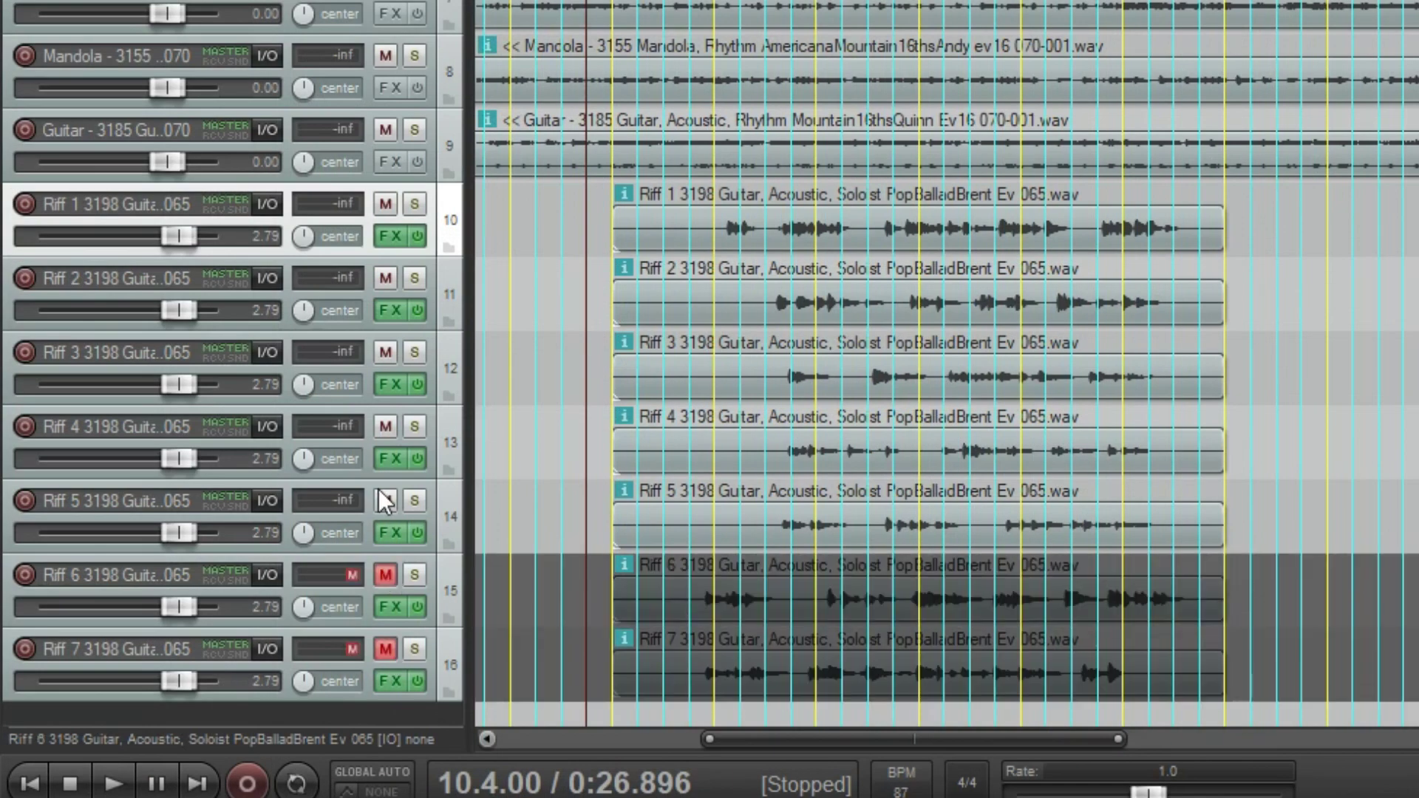
pyautogui.click(385, 501)
pyautogui.click(387, 427)
pyautogui.click(385, 353)
pyautogui.click(386, 278)
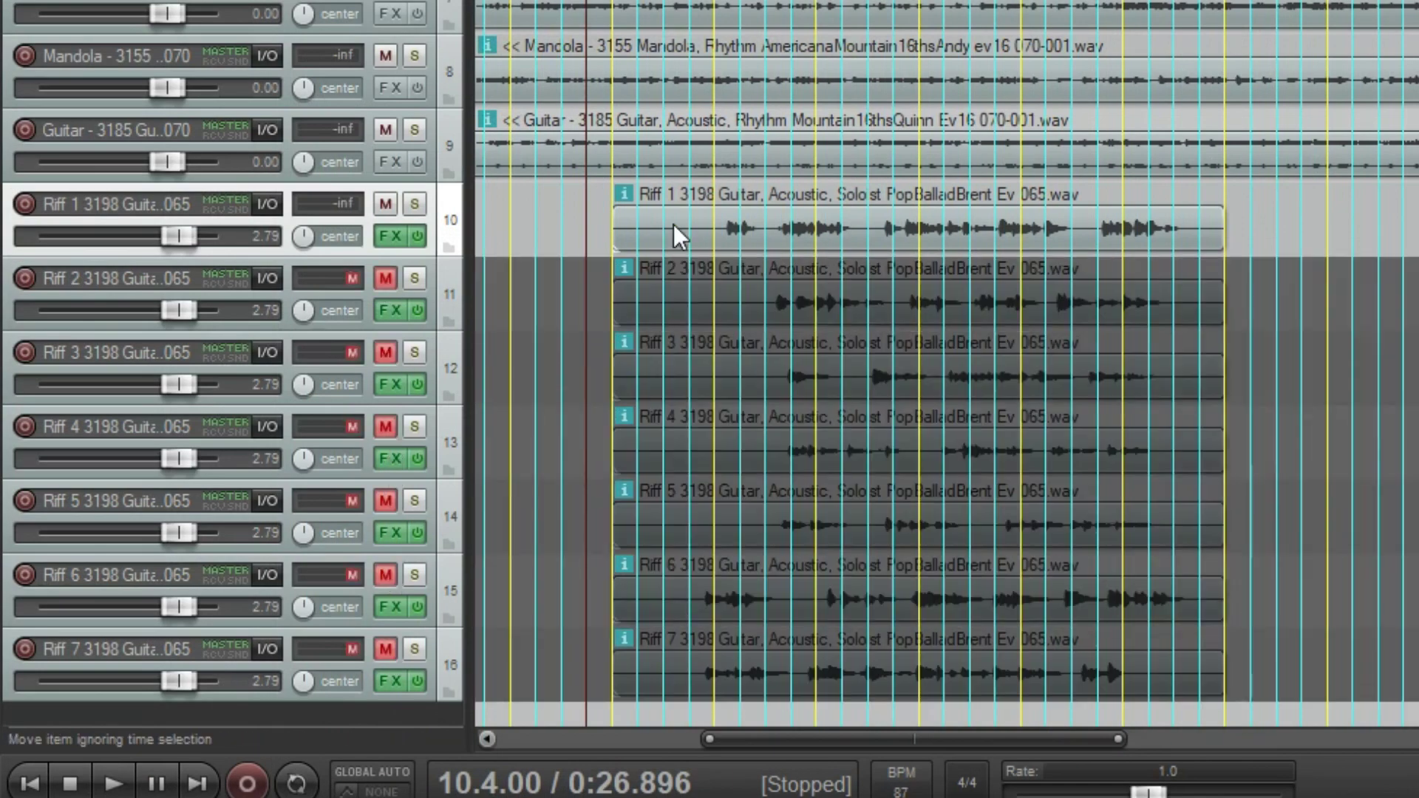
# Play the project from 11.3.00 to listen to the Riff 1 solo with the backing tracks.
pyautogui.click(669, 224)
pyautogui.press('space')
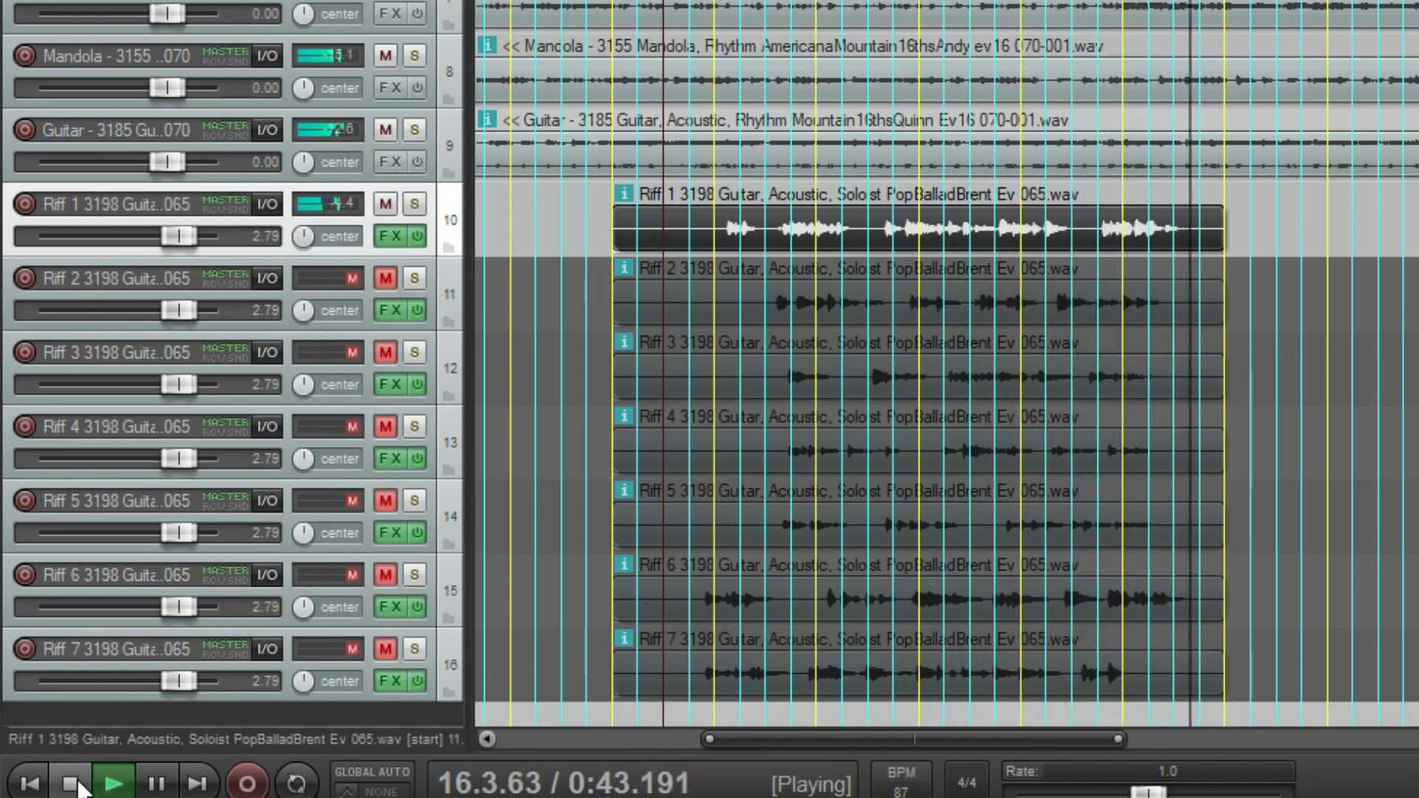
pyautogui.press('space')
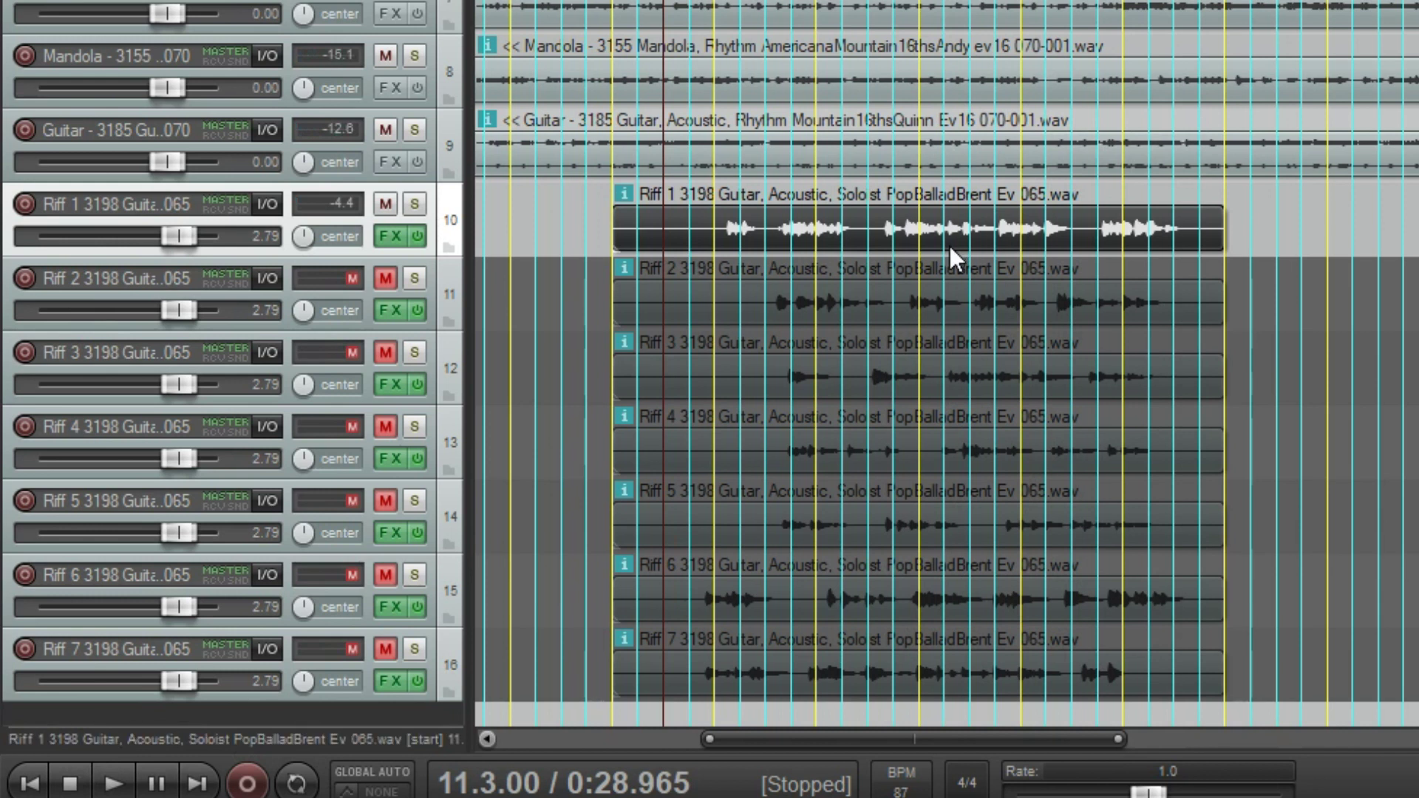
# Mute Riff 1, unmute Riff 2 and play the Riff 2 solo with the backing tracks.
pyautogui.click(385, 202)
pyautogui.click(385, 278)
pyautogui.press('space')
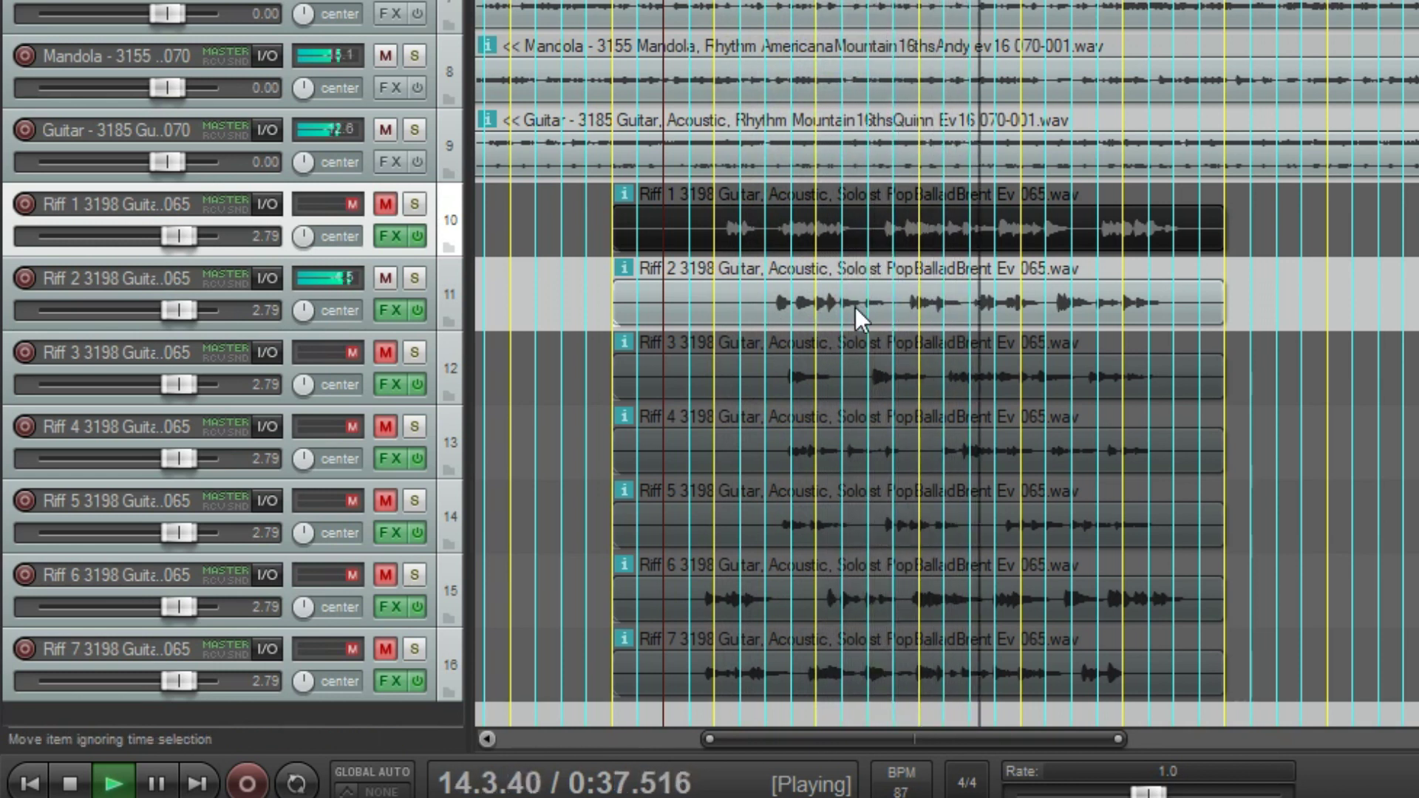
pyautogui.press('space')
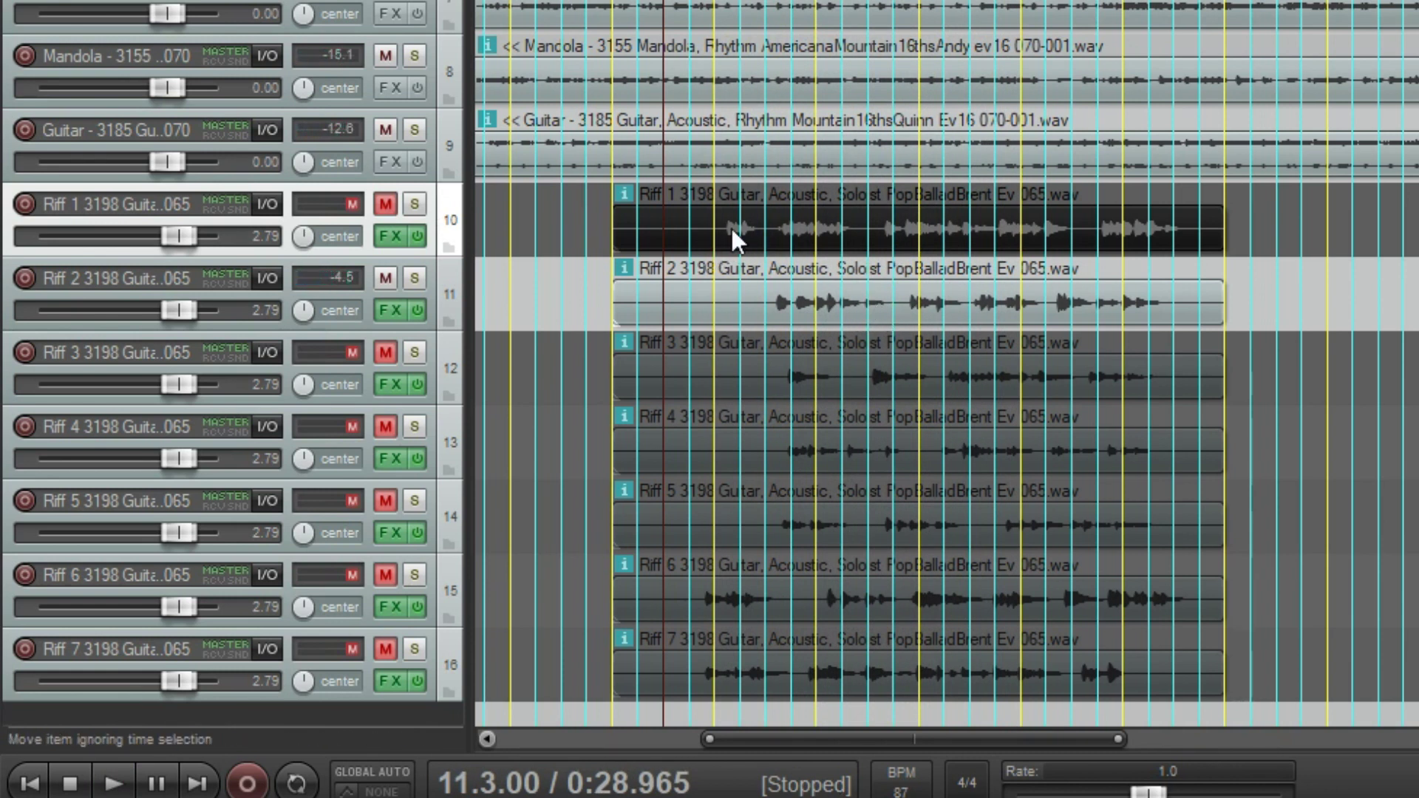
# Mute Riff 2, unmute Riff 3 and play the Riff 3 solo with the backing tracks.
pyautogui.click(385, 277)
pyautogui.click(384, 349)
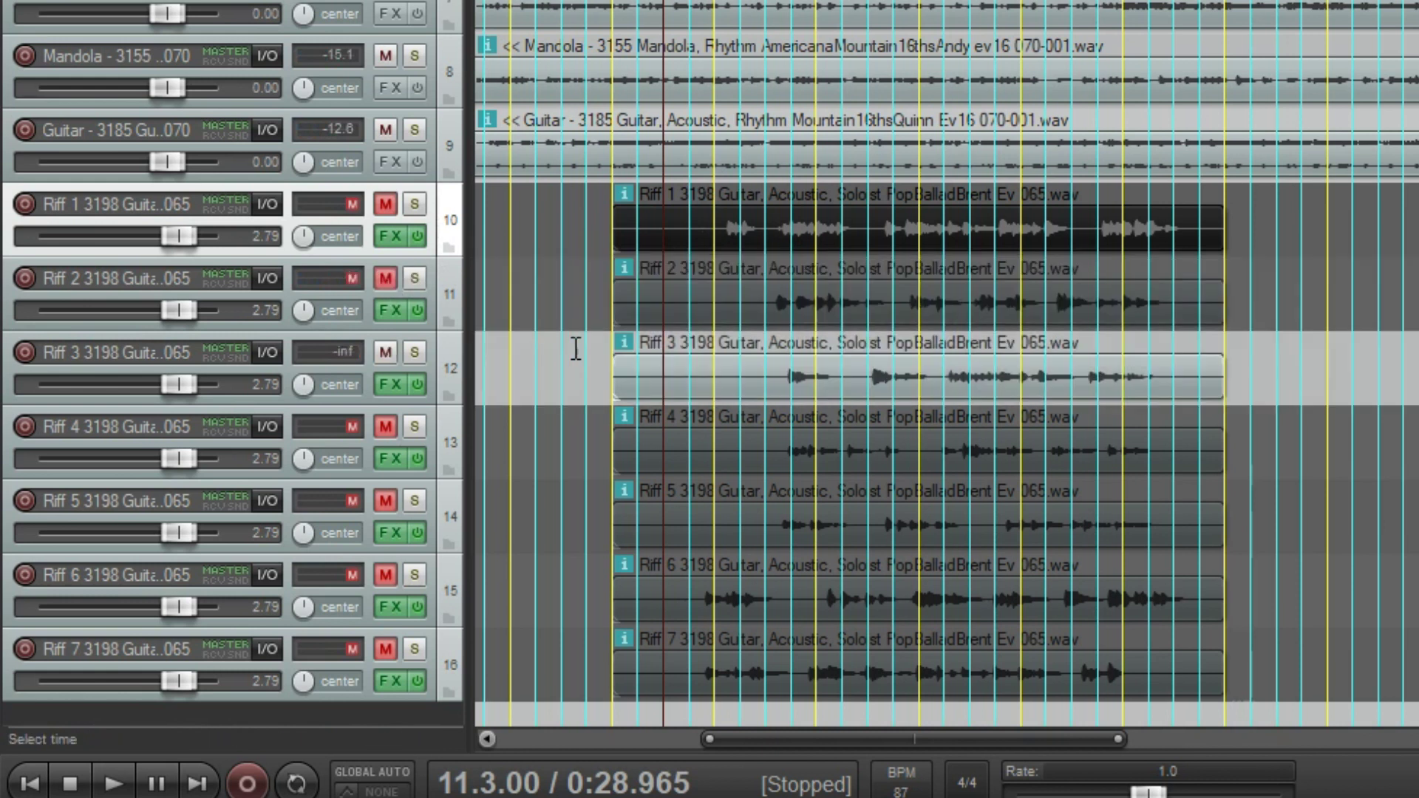
pyautogui.press('space')
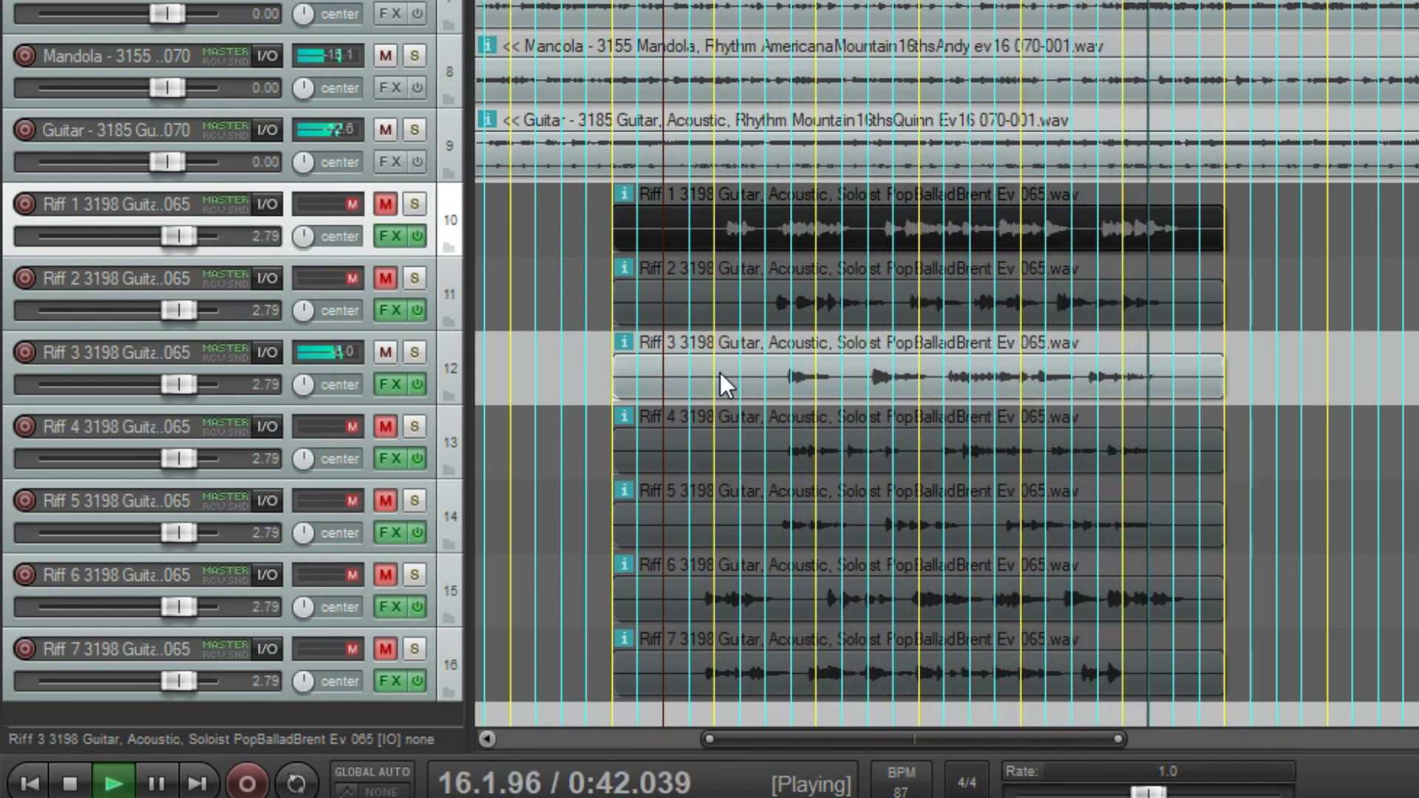
pyautogui.press('space')
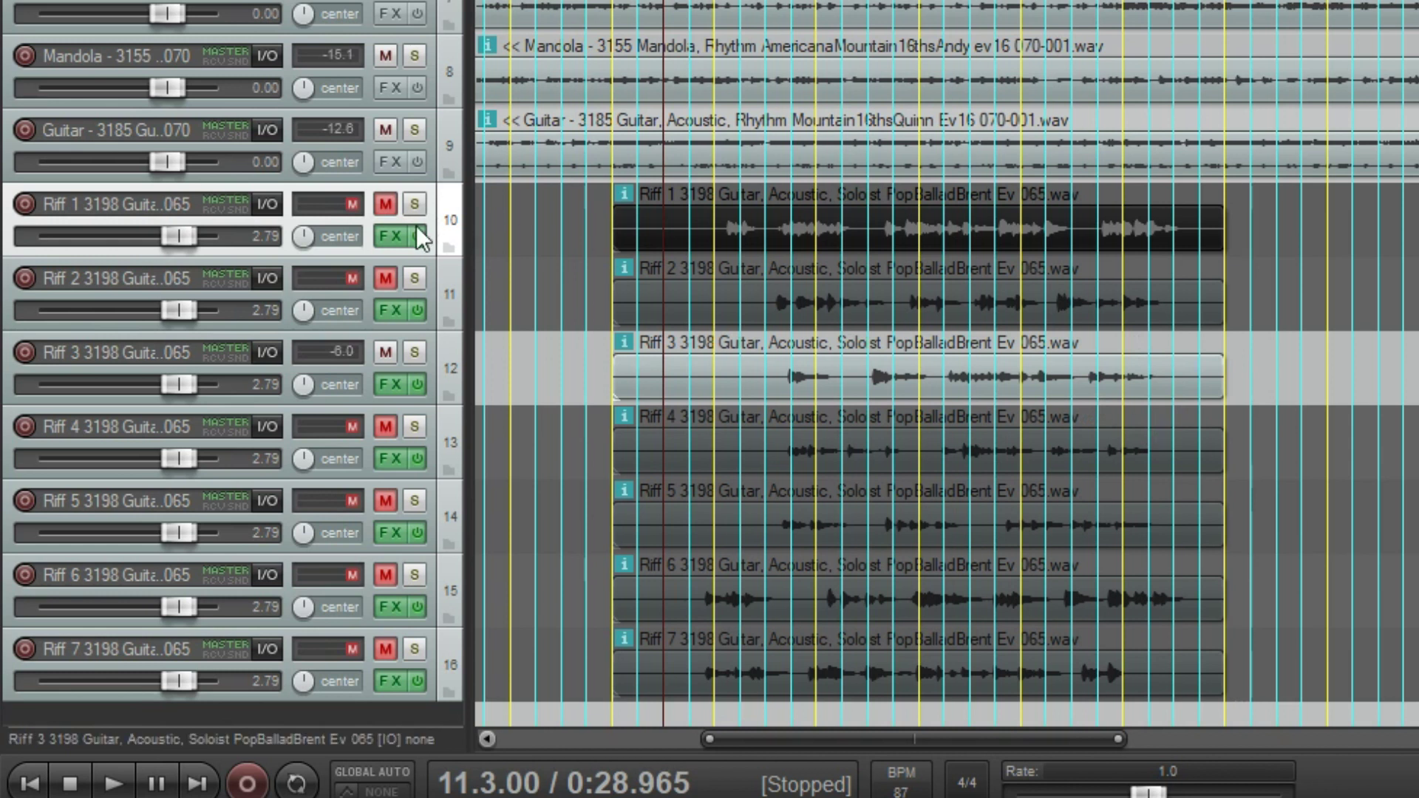
# Unmute Riff 1, split its item at 15.3.34 and delete the part after the split.
pyautogui.click(384, 203)
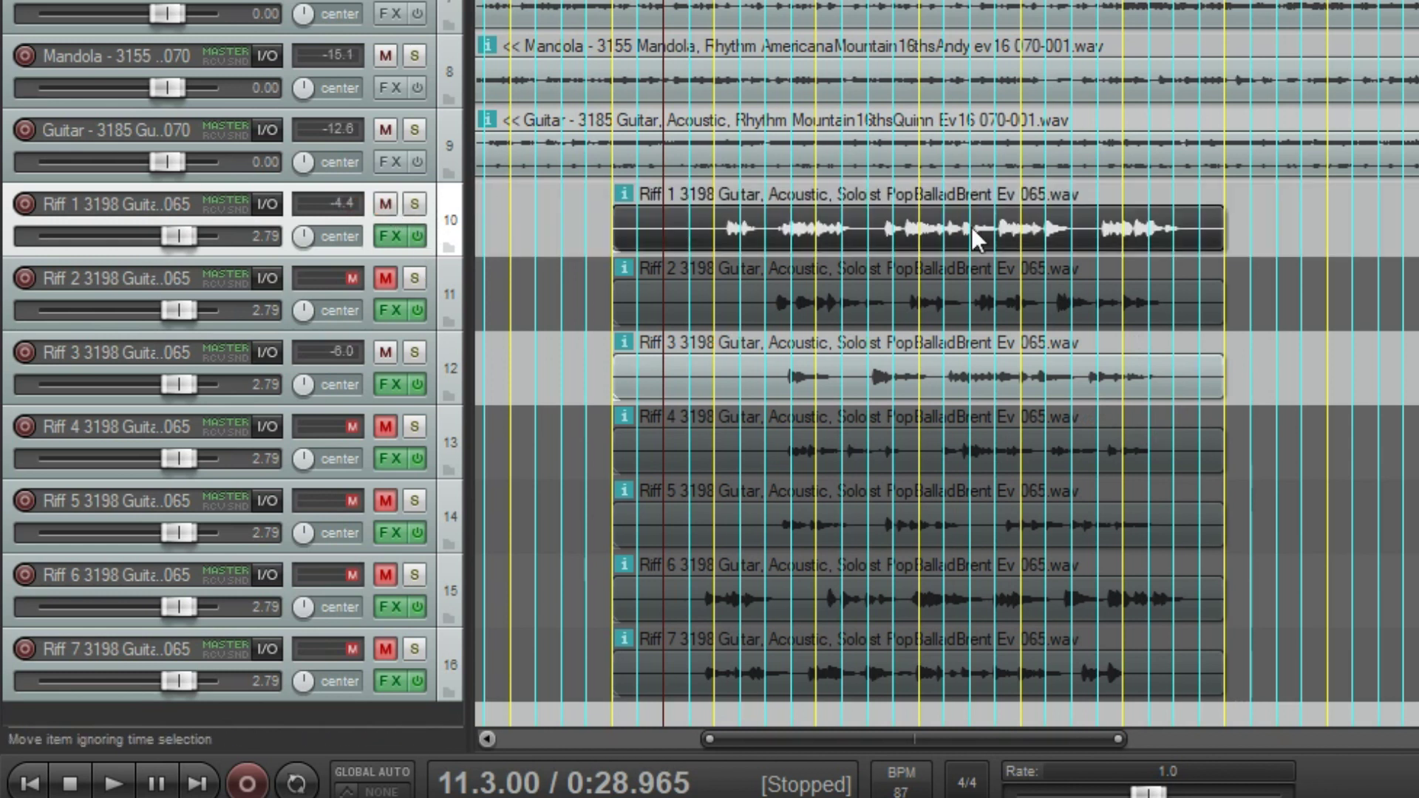
pyautogui.click(1080, 224)
pyautogui.click(1080, 224)
pyautogui.press('s')
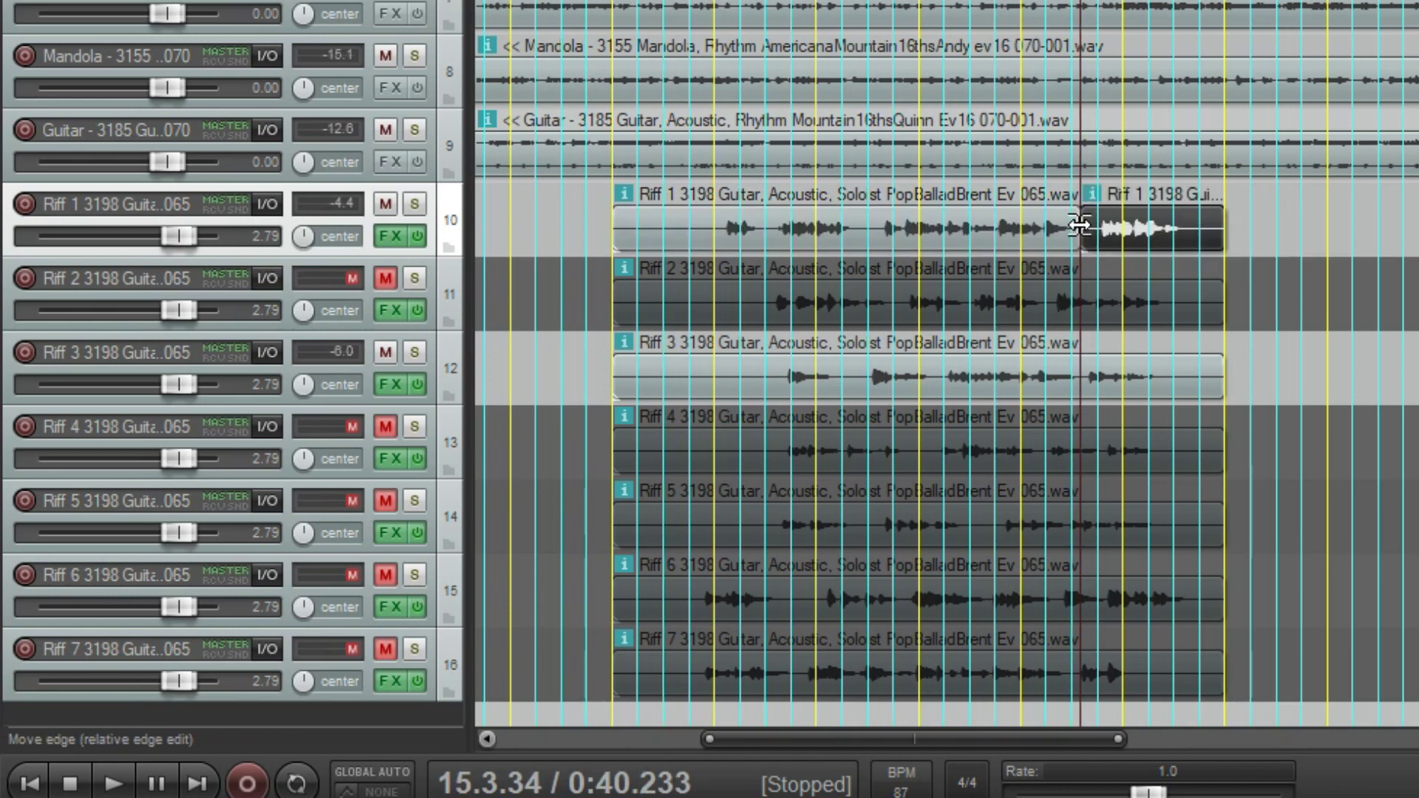
pyautogui.press('Delete')
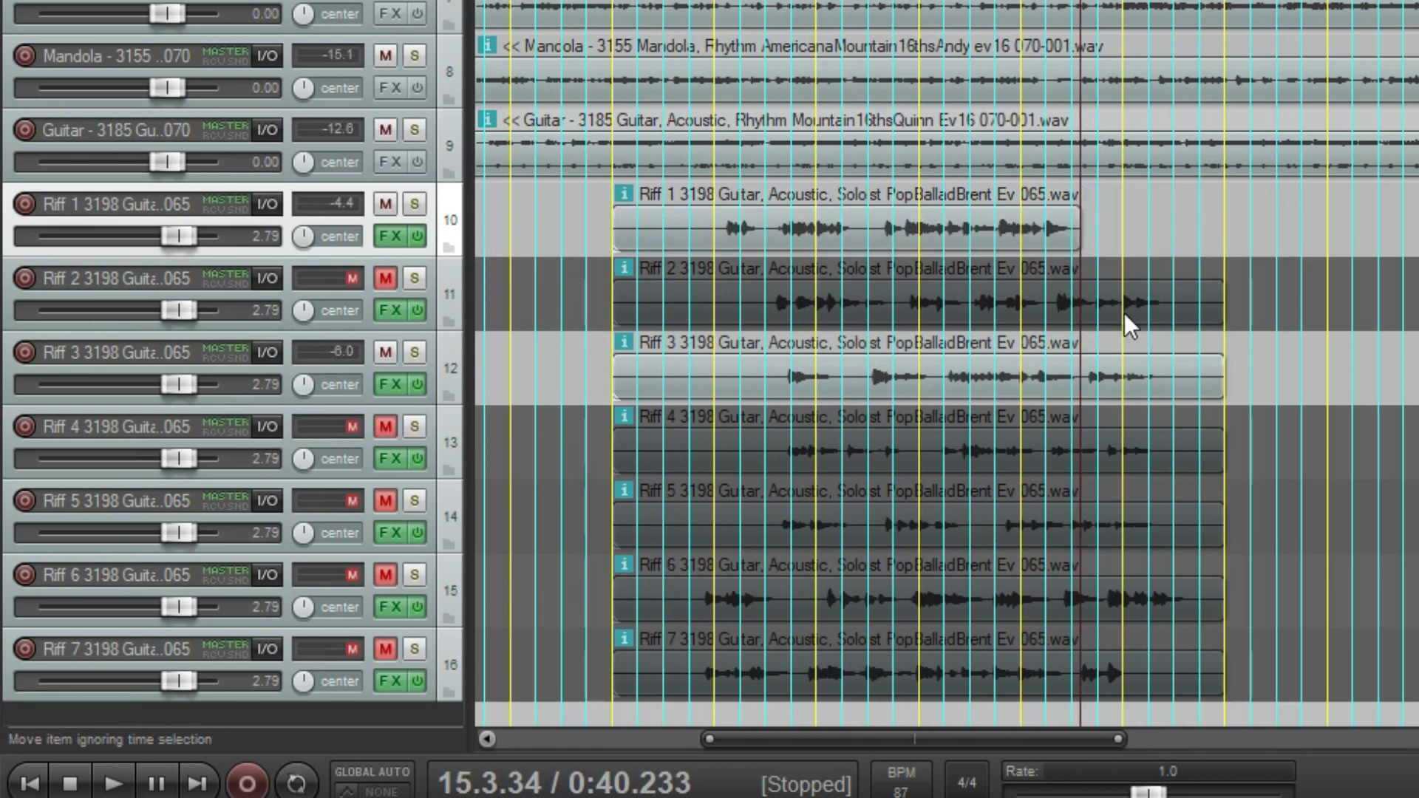
# Split the Riff 3 item at 15.3.34 and move its ending up onto the Riff 1 track, directly after the trimmed item.
pyautogui.click(1080, 376)
pyautogui.press('s')
pyautogui.moveTo(1100, 378); pyautogui.dragTo(1106, 240)
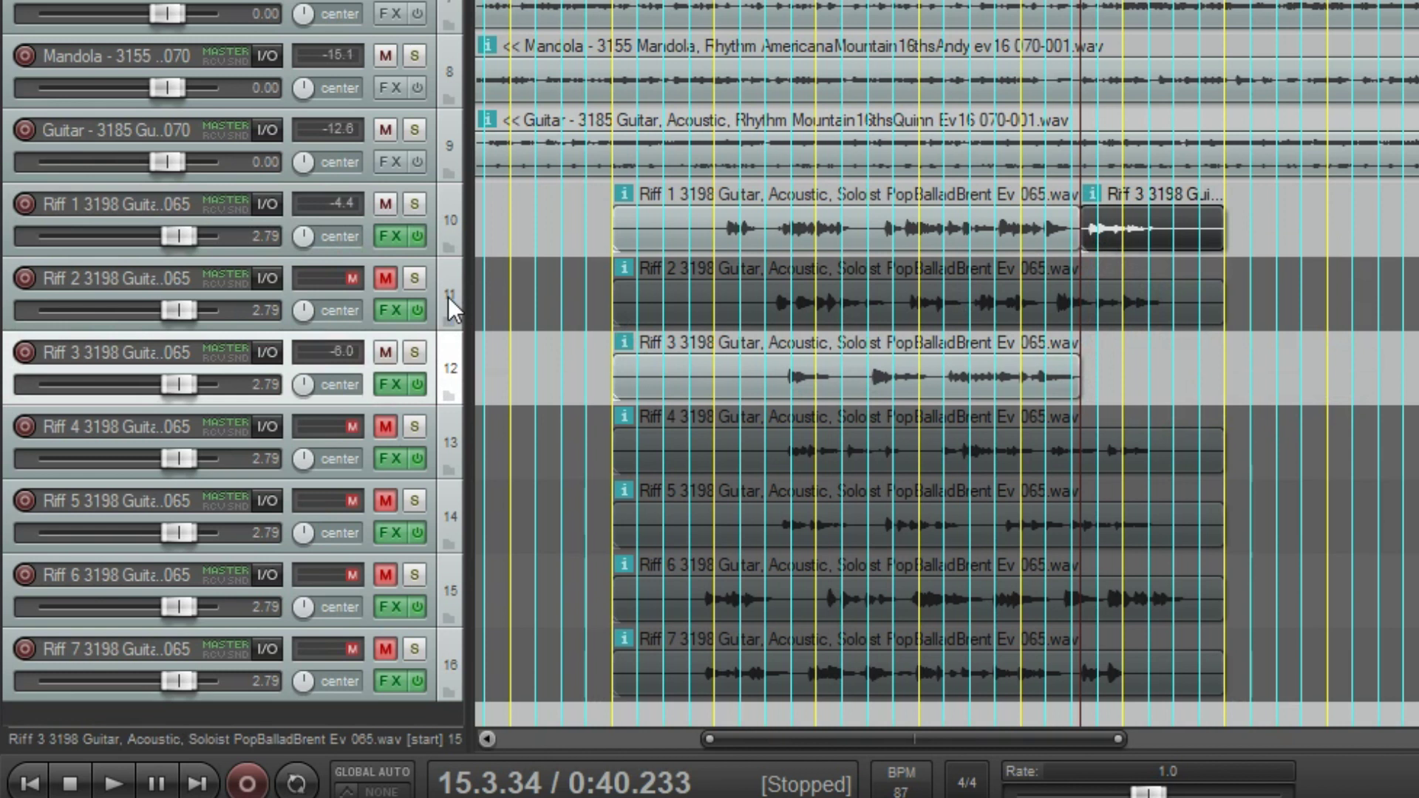
# Mute the Riff 3 track and play the combined Riff 1 and Riff 3 solo from about bar 12.
pyautogui.click(385, 352)
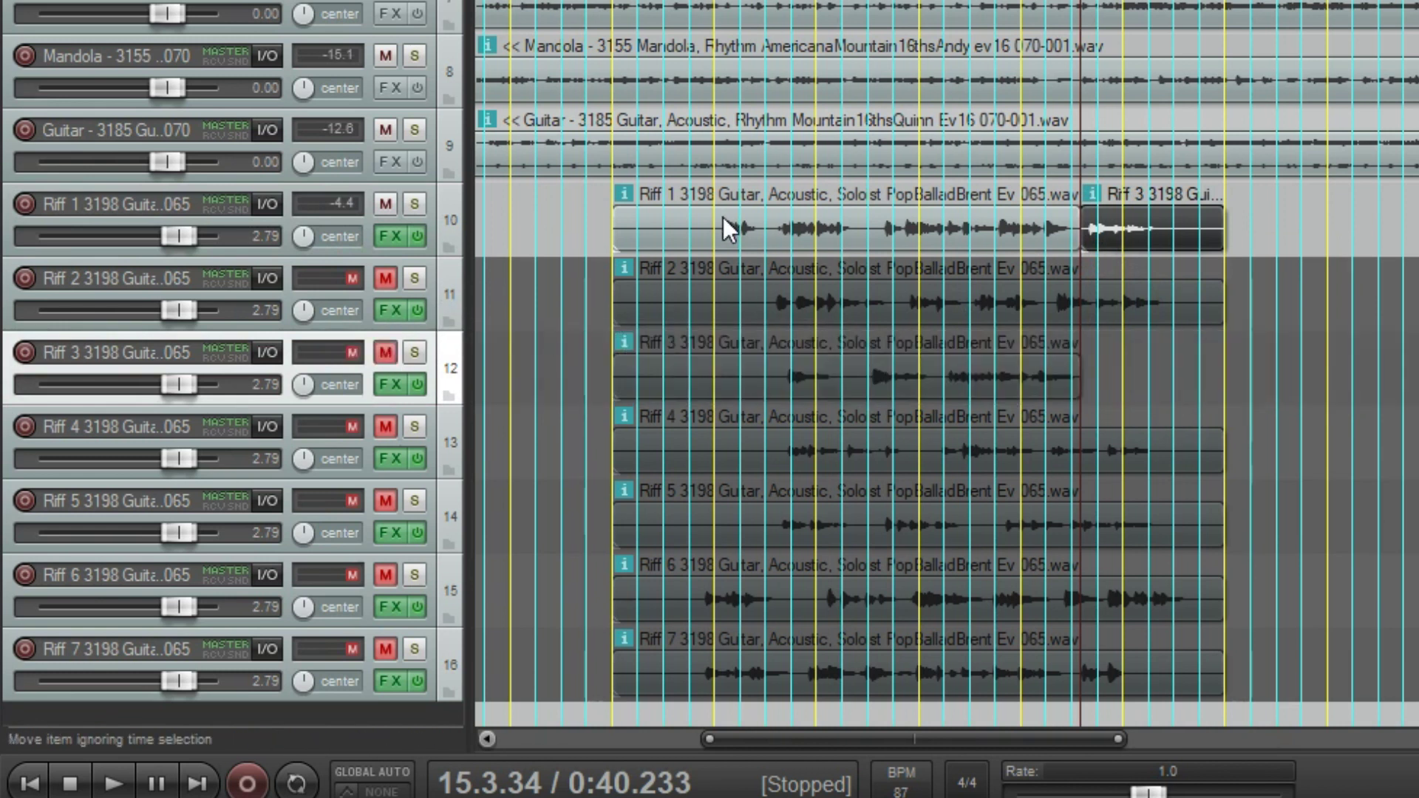
pyautogui.click(723, 216)
pyautogui.press('space')
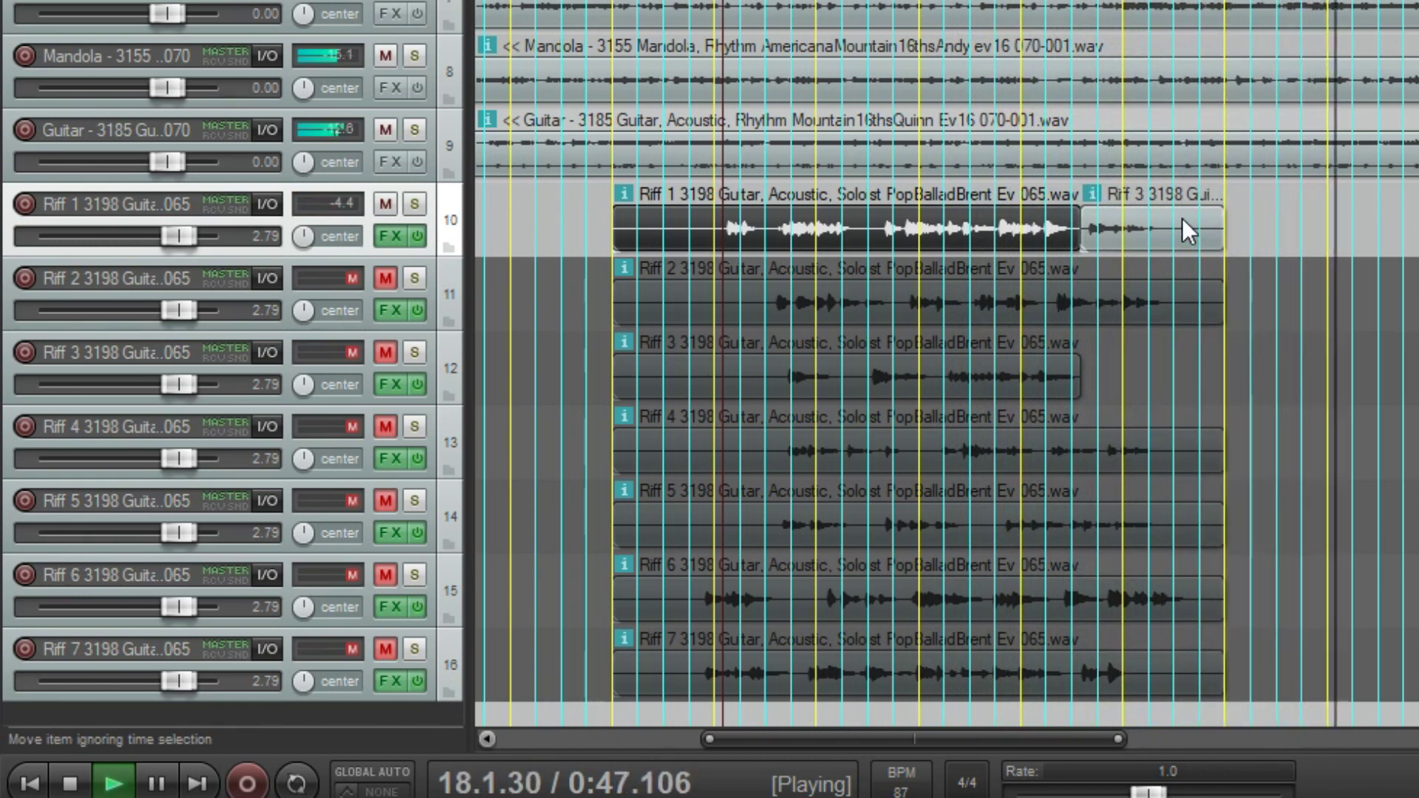
pyautogui.press('space')
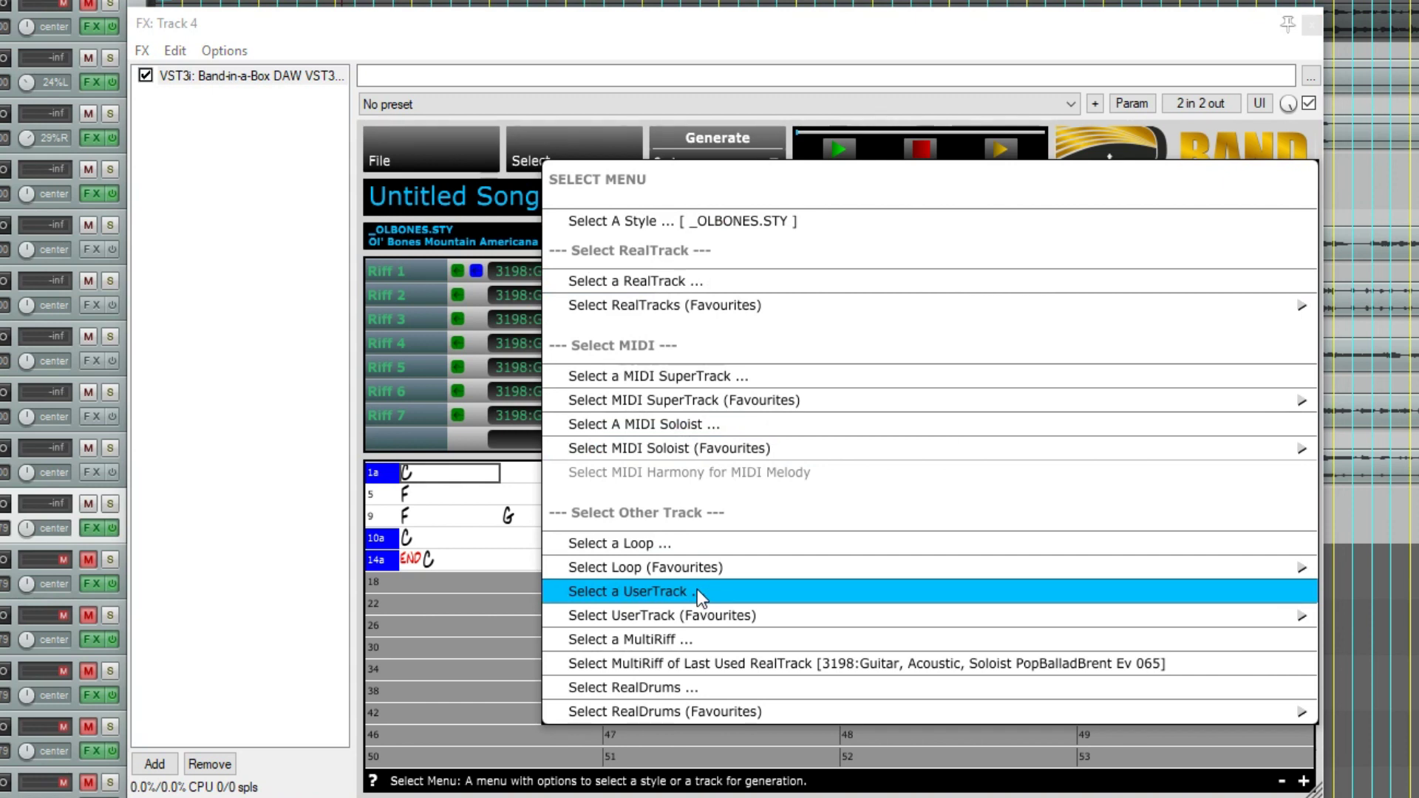
# Open the loop selection in the Band-in-a-Box plugin of track 4 and filter the loops by "hiphop ev".
pyautogui.click(663, 545)
pyautogui.write('hiphop')
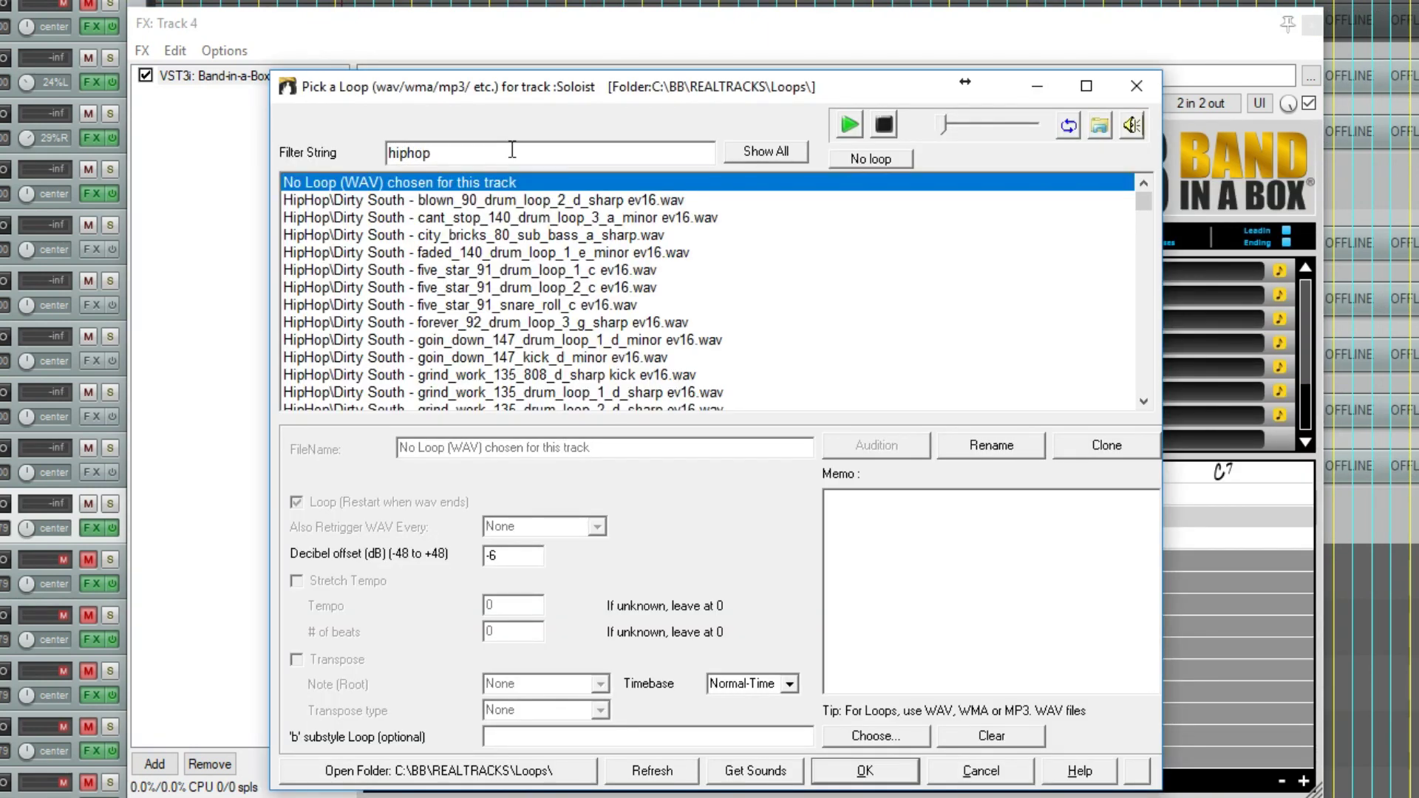
pyautogui.write(' ev')
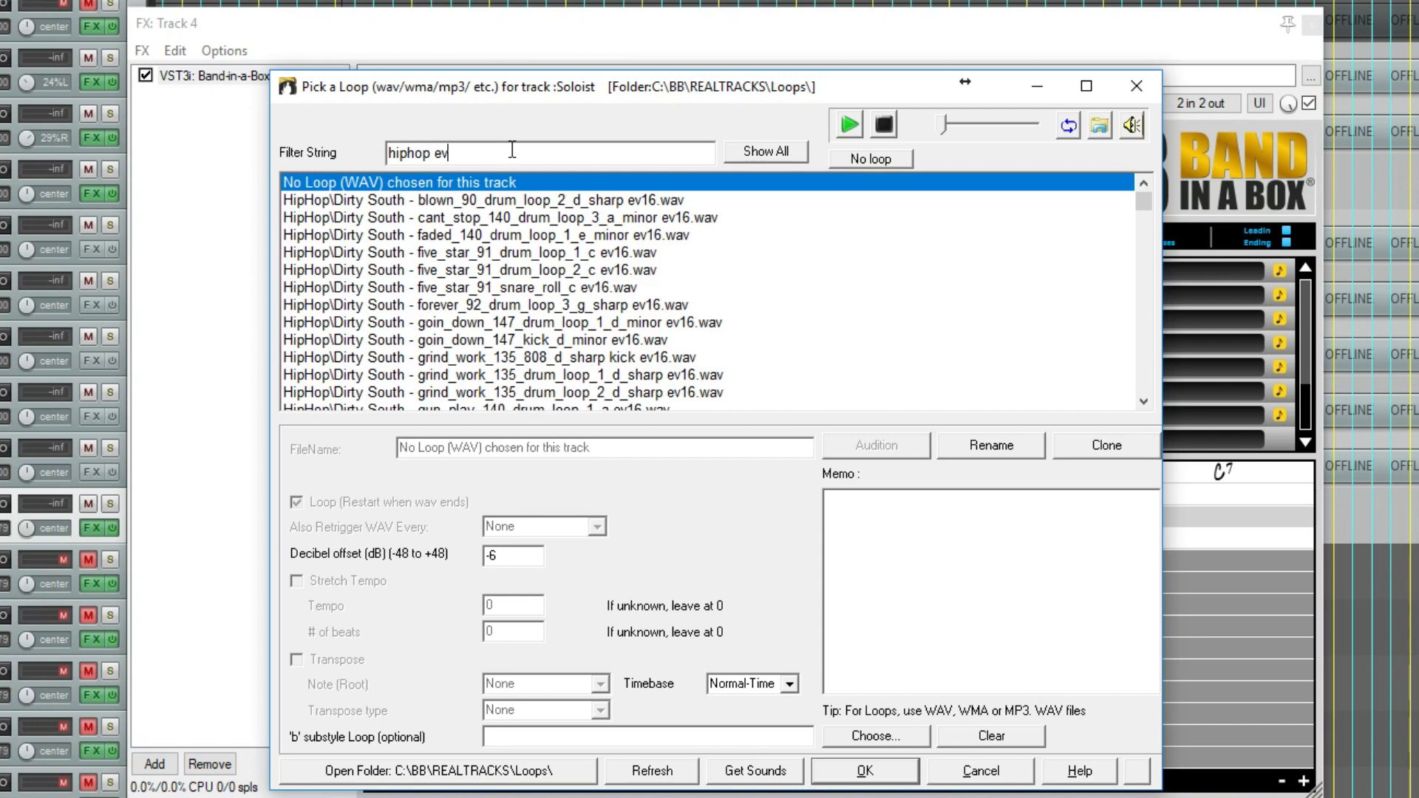
# Browse the filtered hip-hop loops and audition Dirty South and Old School drum loops such as five_star_91, cheecky_beat85b, fiftybeat_90_b and neckbreak_90_b.
pyautogui.click(569, 270)
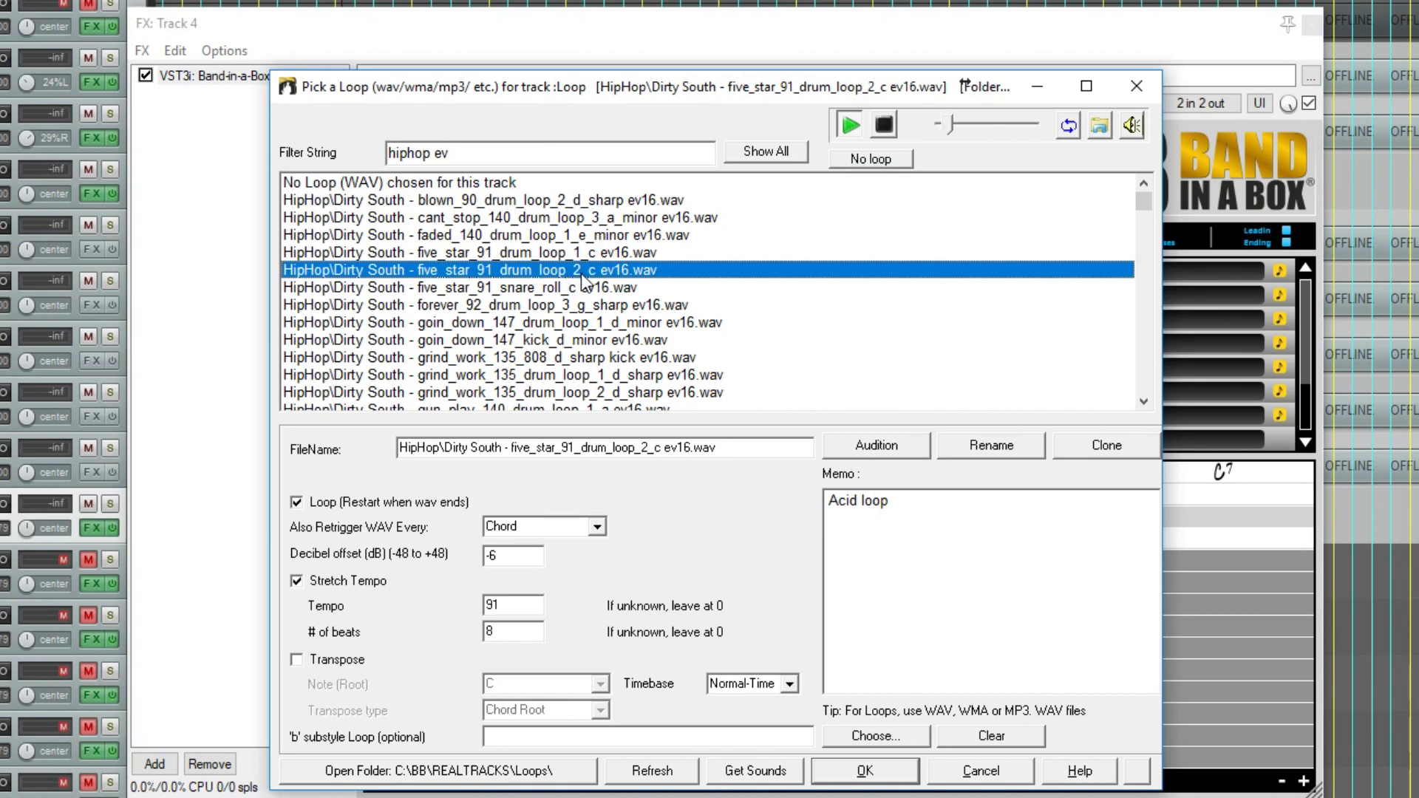
pyautogui.scroll(-8, 584, 281)
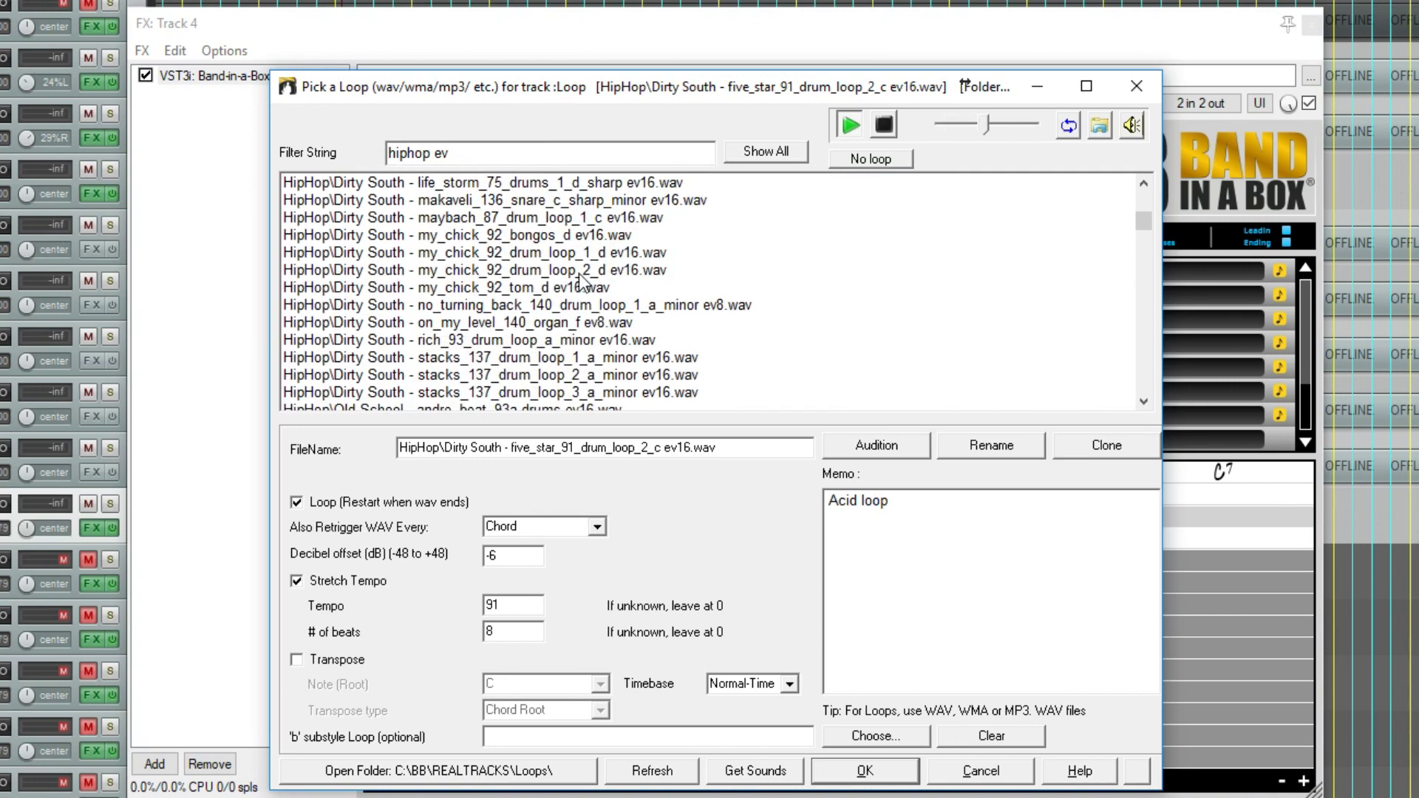
pyautogui.click(566, 187)
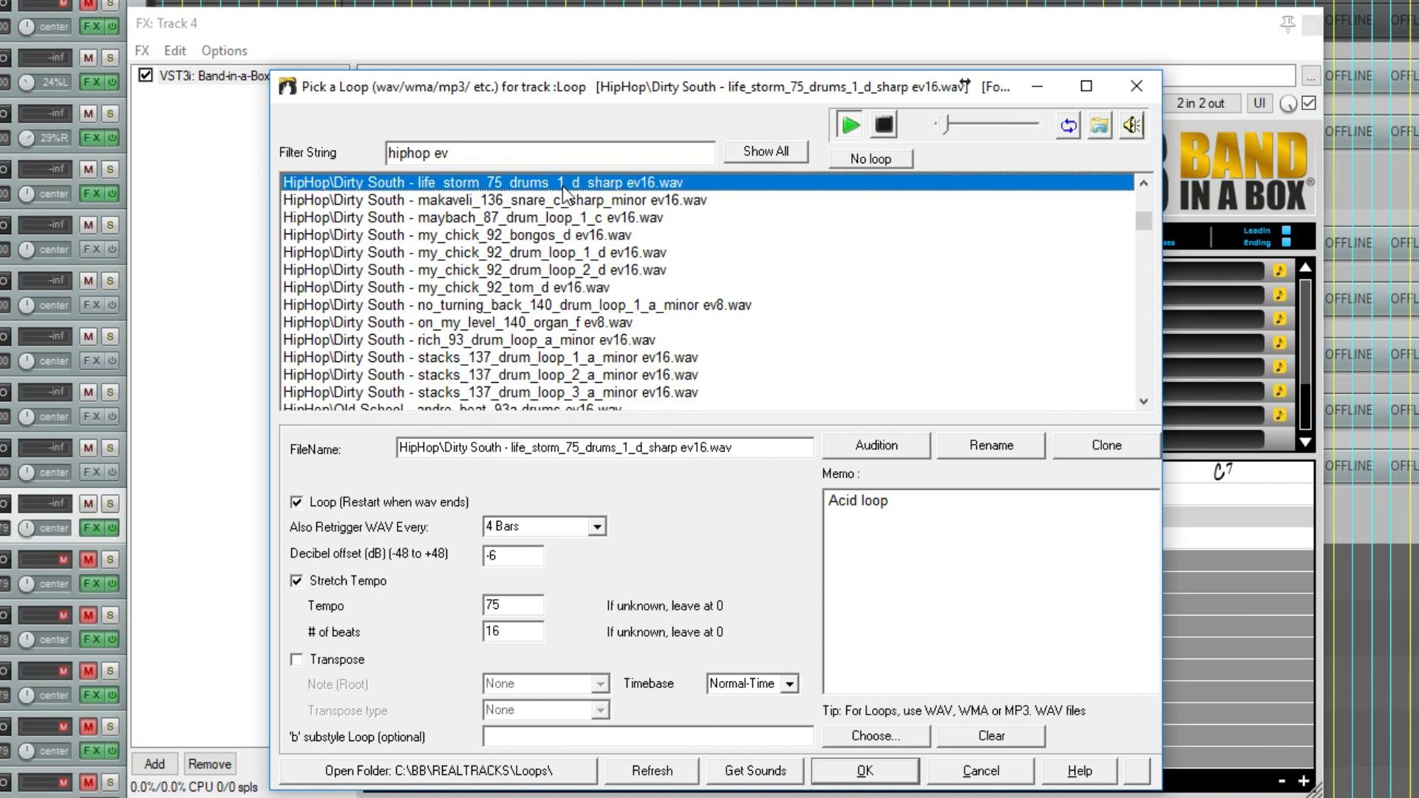
pyautogui.scroll(-5, 559, 258)
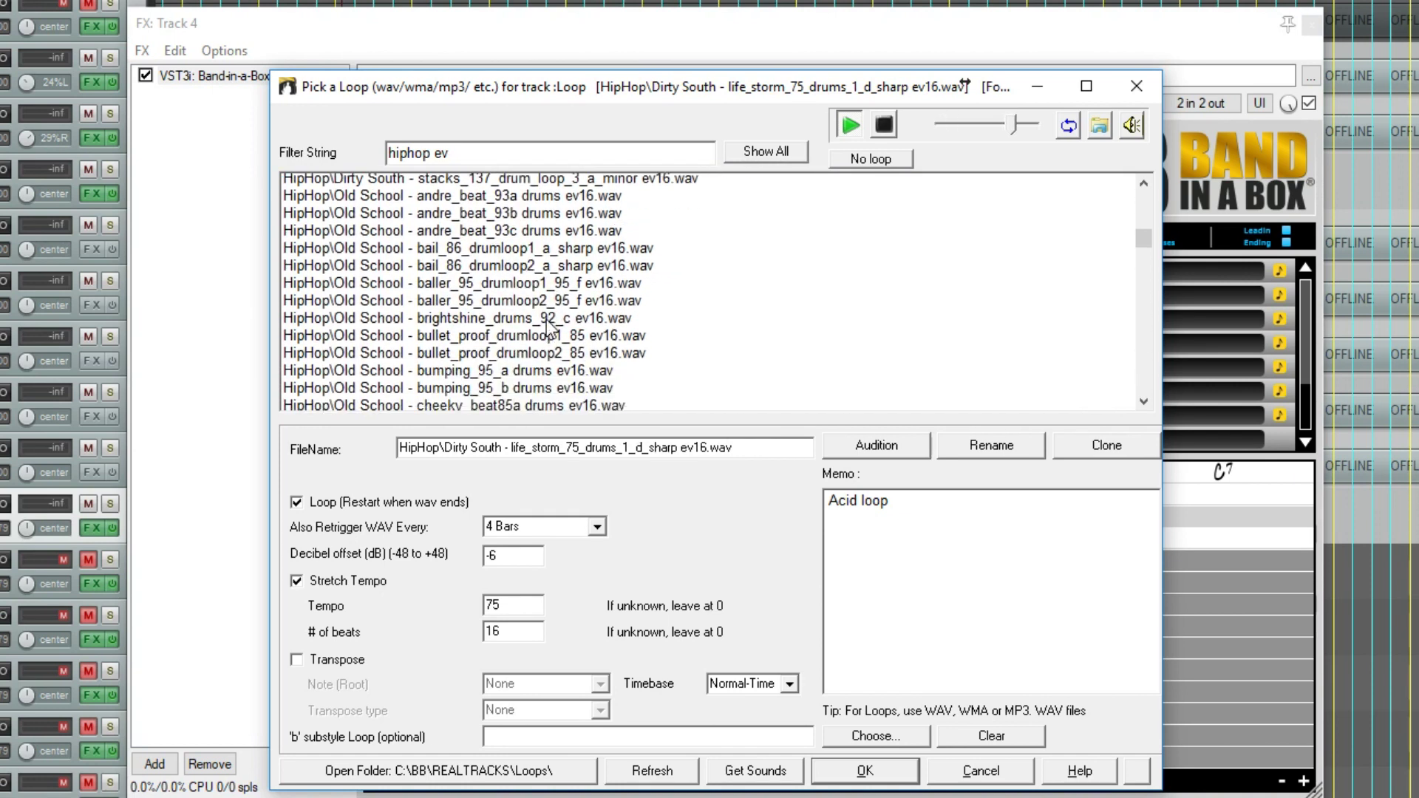
pyautogui.scroll(-1, 548, 328)
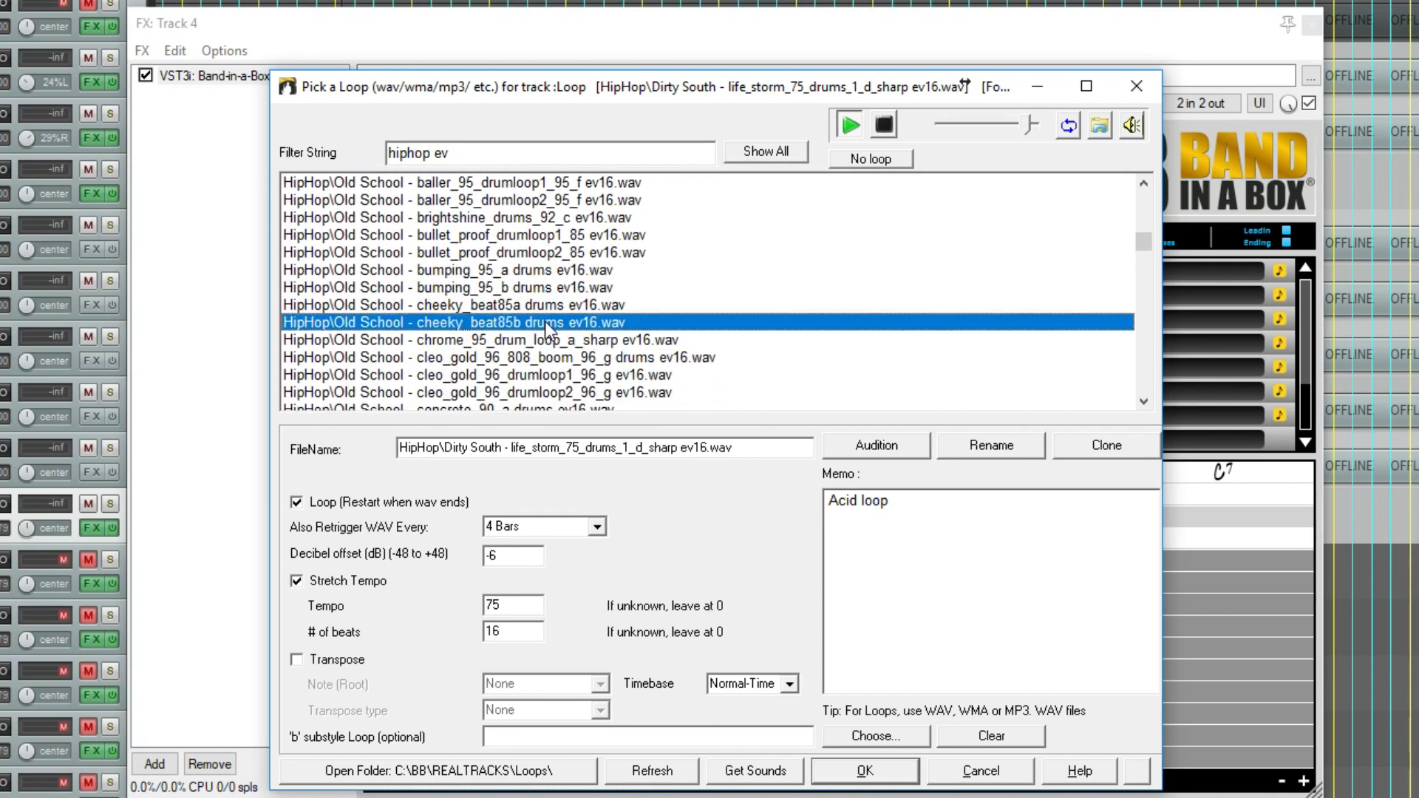
pyautogui.click(547, 323)
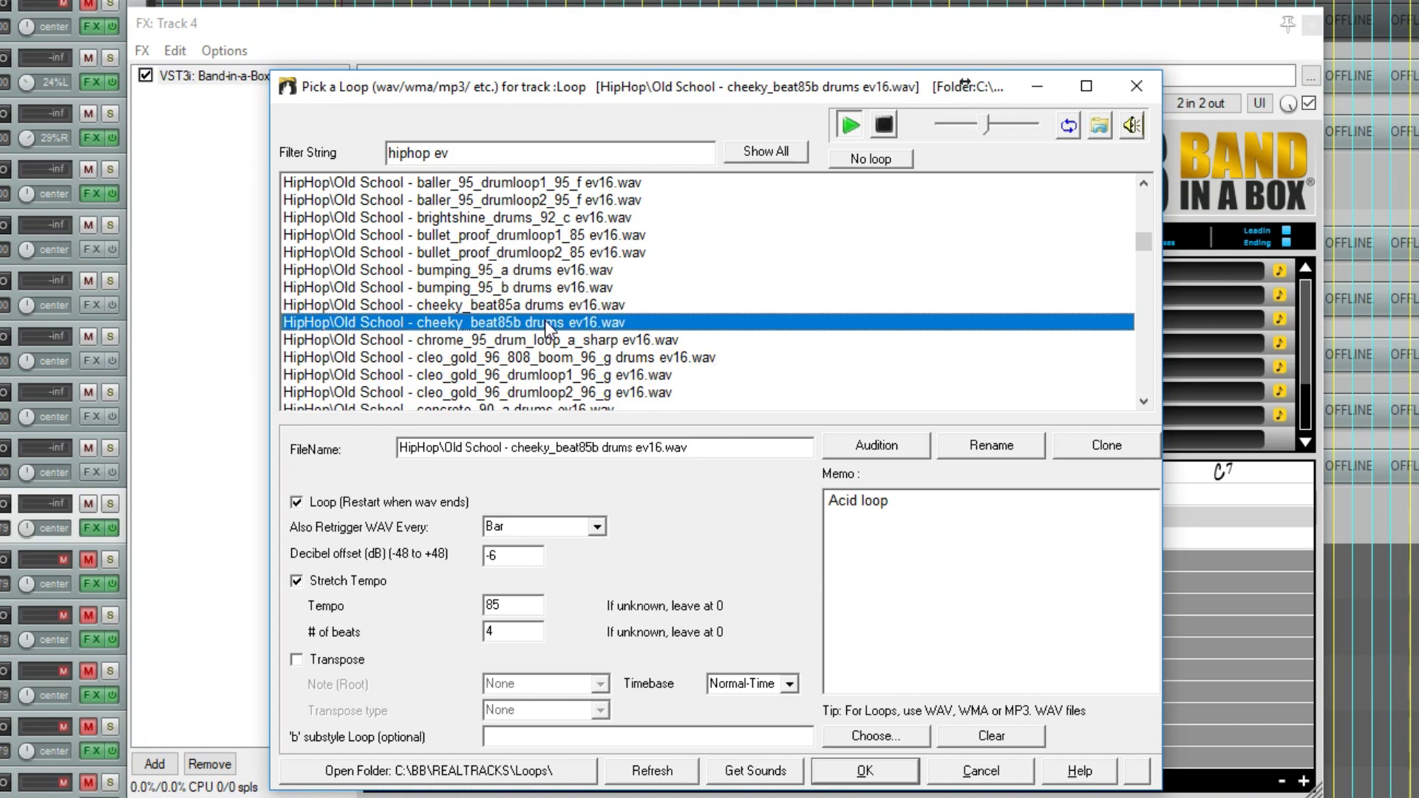
pyautogui.scroll(-5, 546, 327)
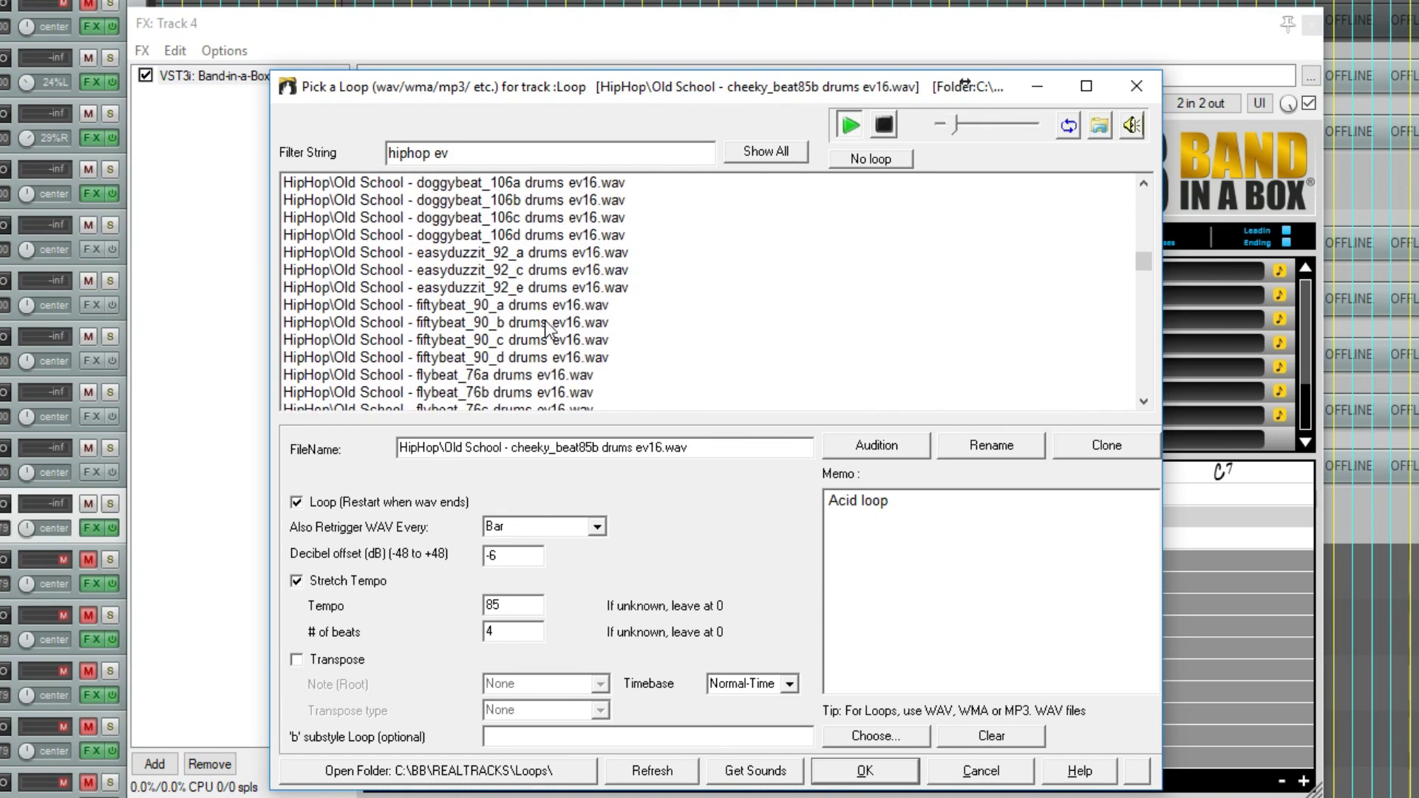
pyautogui.click(548, 324)
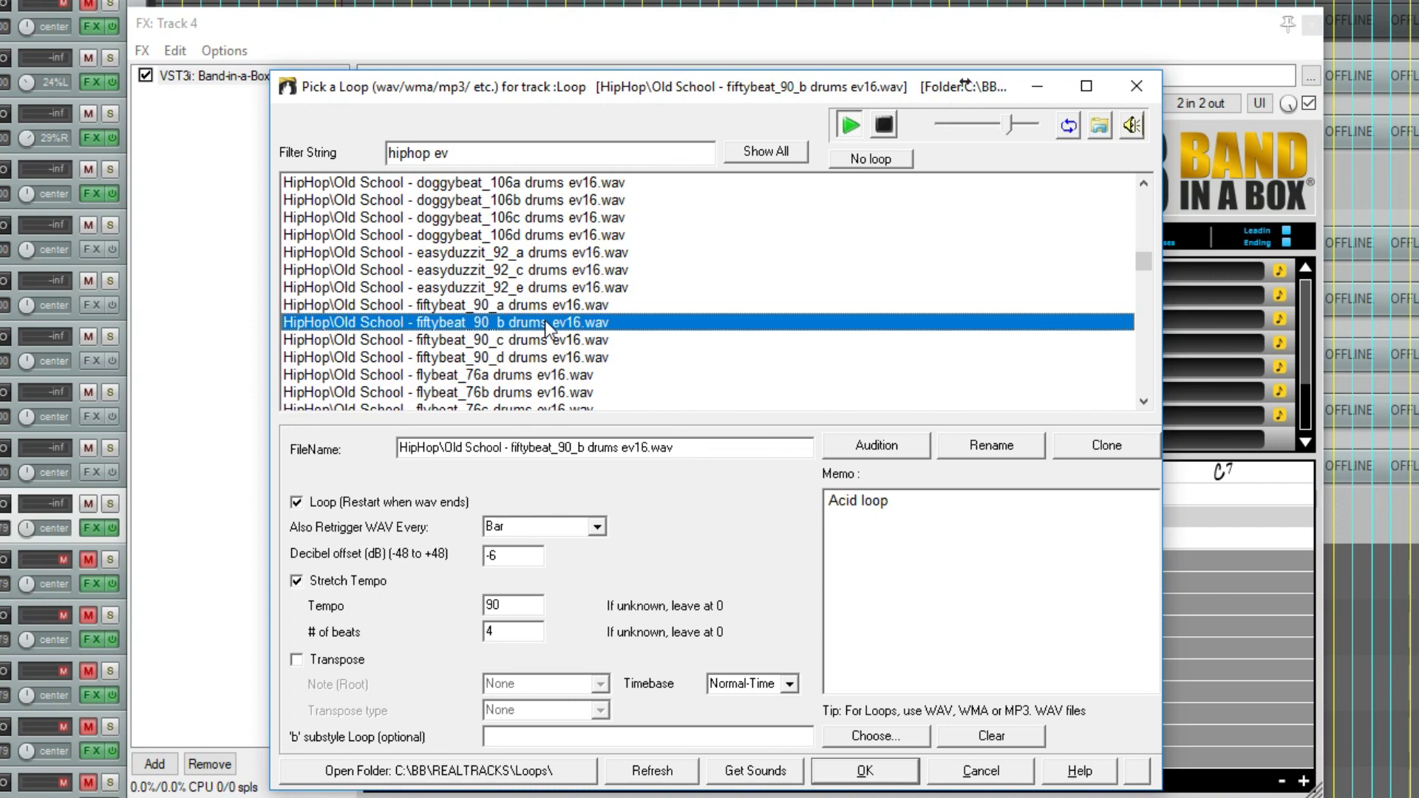
pyautogui.scroll(-10, 545, 325)
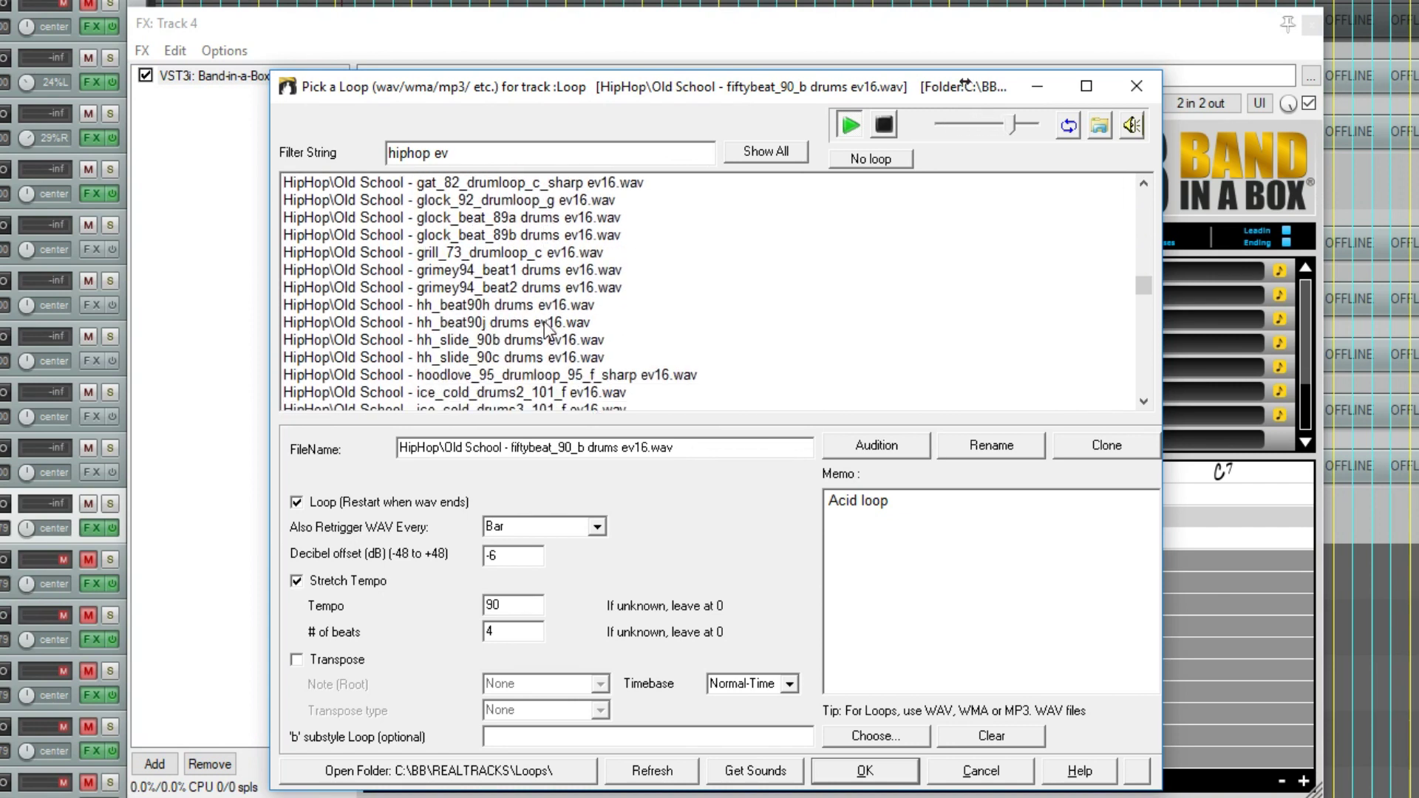
pyautogui.scroll(-4, 545, 329)
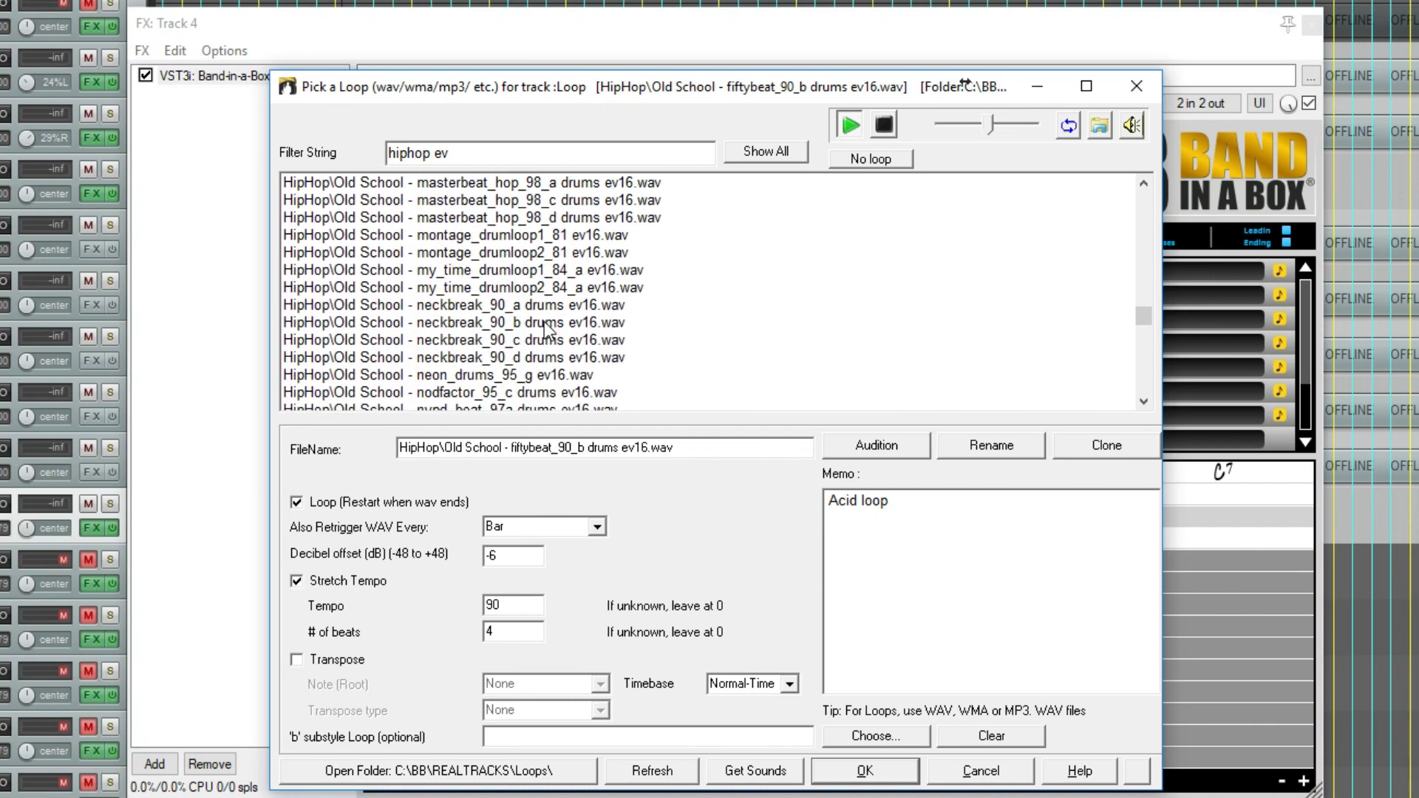
pyautogui.click(544, 321)
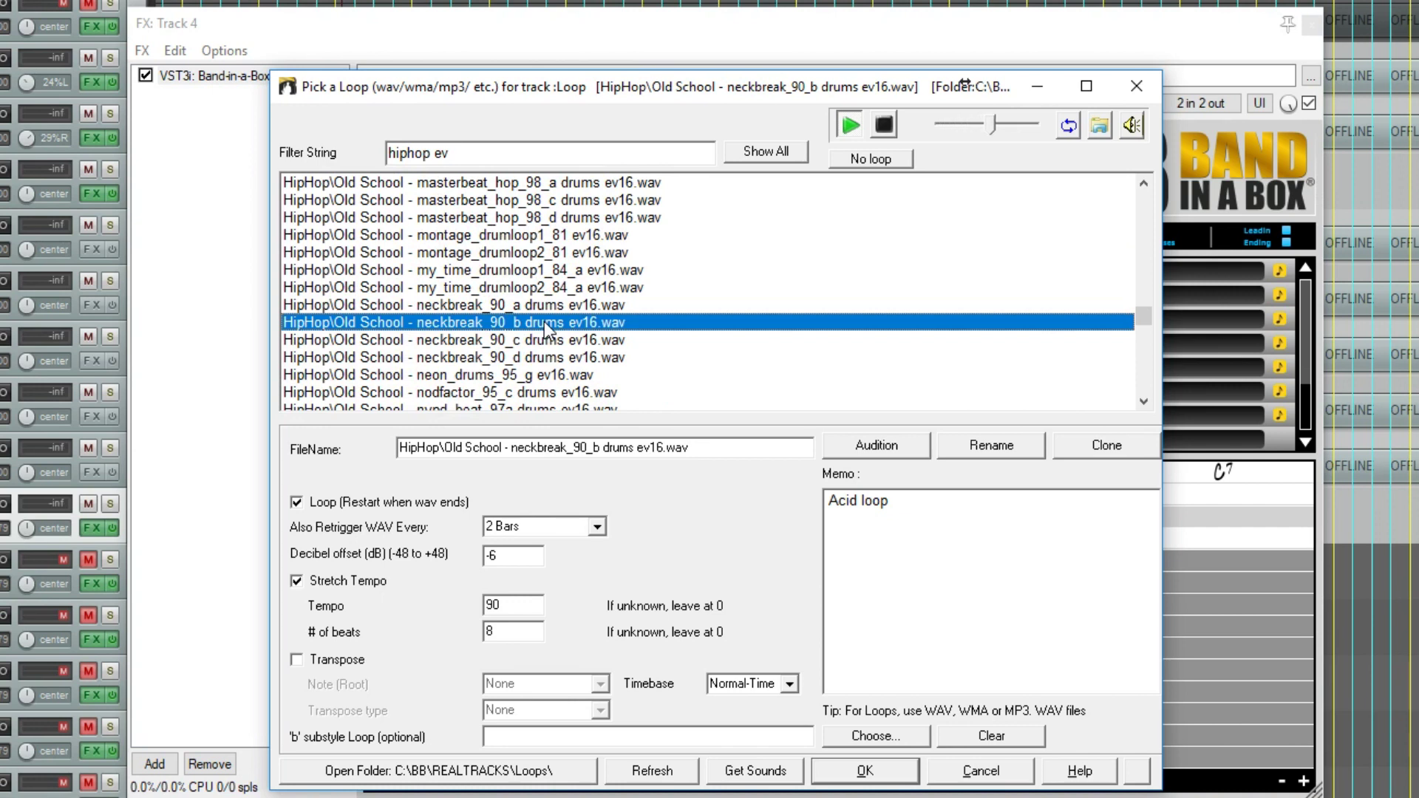
# Find the Old School loop "trippedup_75_a_78 drums ev16.wav" further down the list and assign it to the track.
pyautogui.scroll(-6, 544, 325)
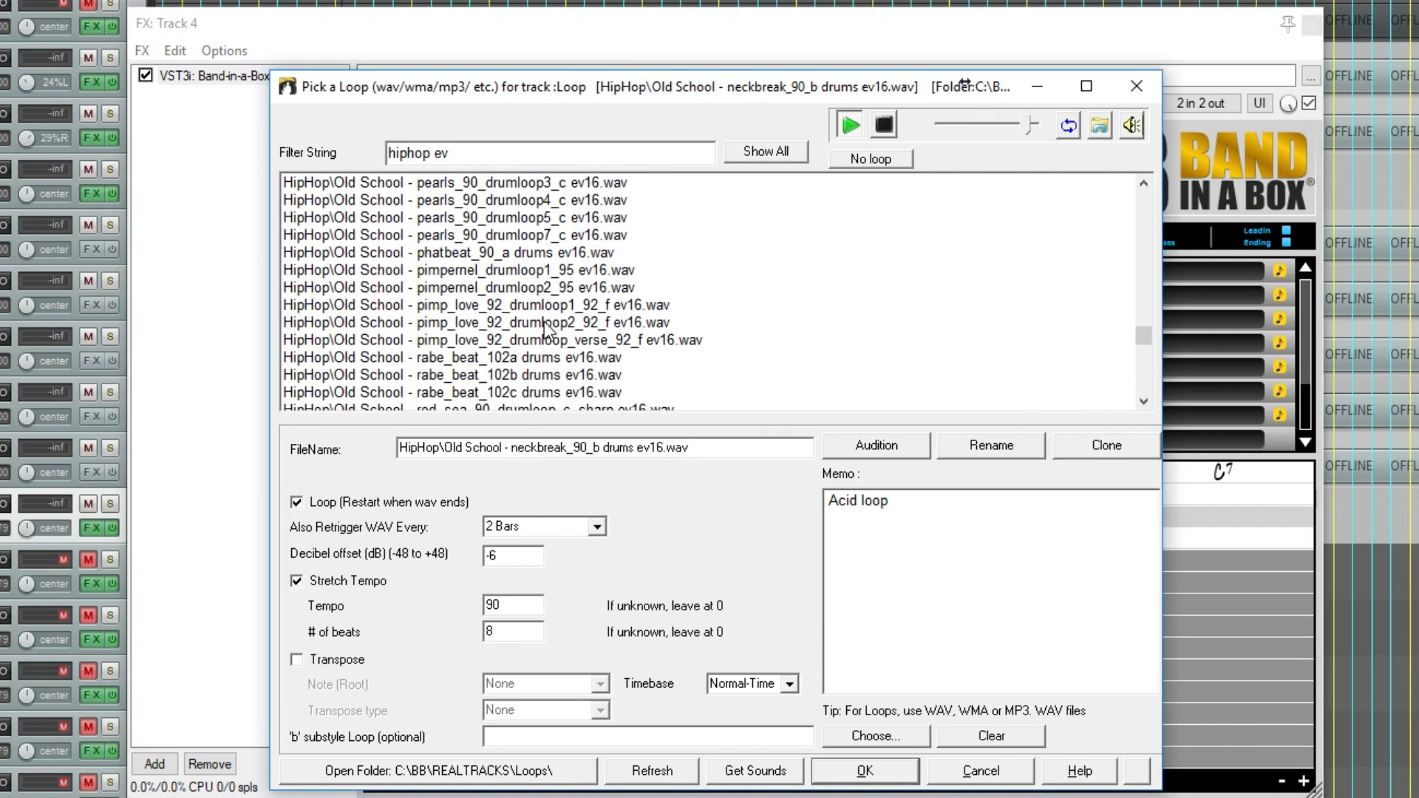
pyautogui.scroll(-10, 545, 328)
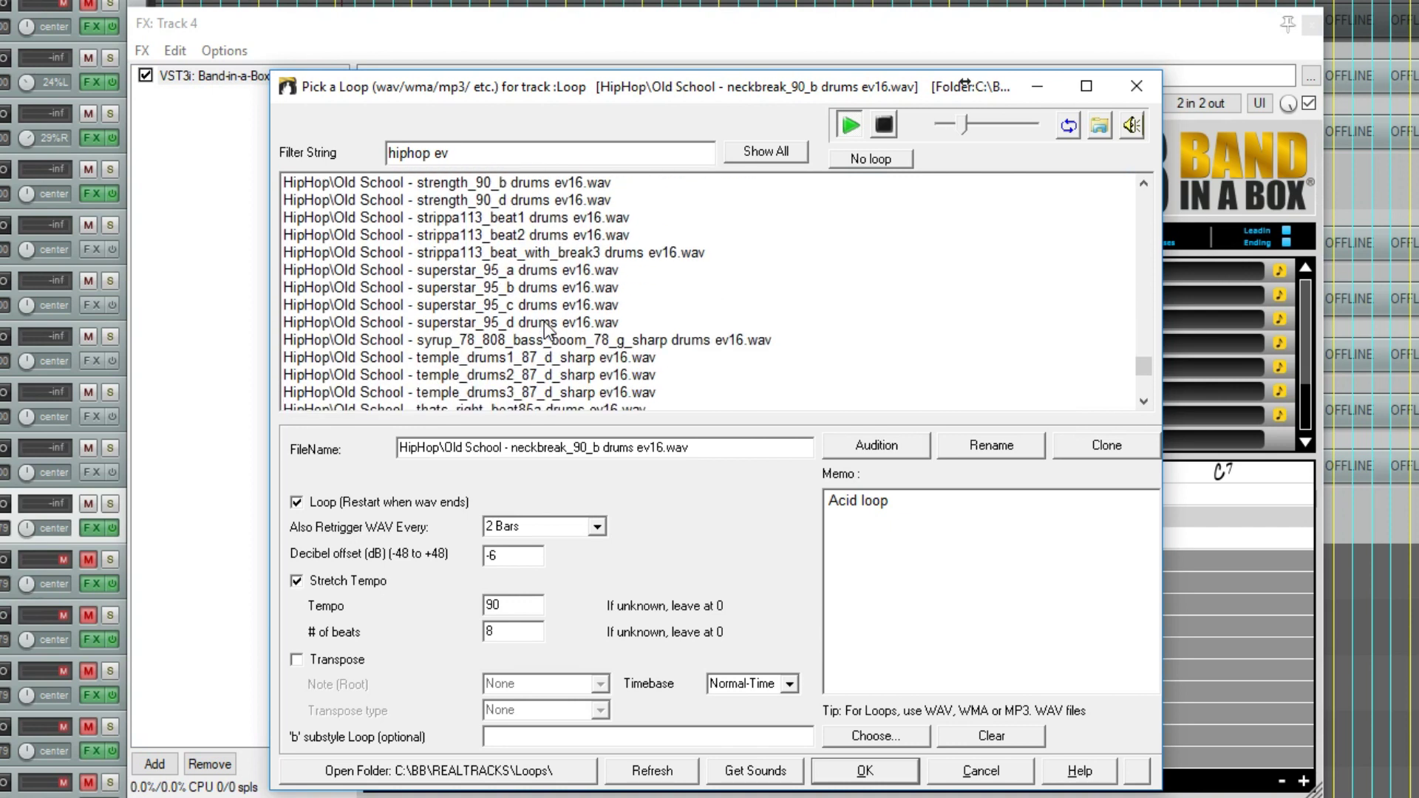
pyautogui.scroll(-1, 547, 331)
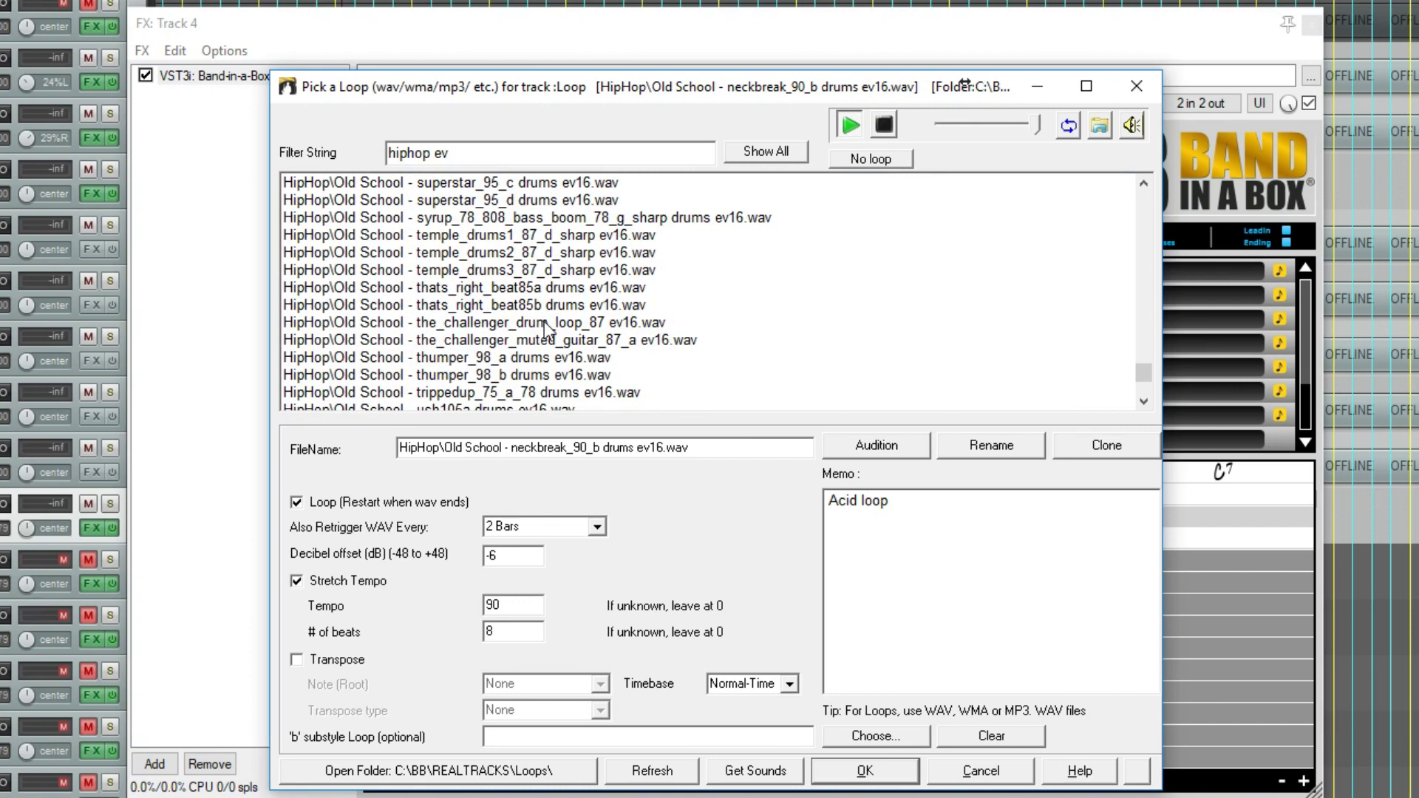
pyautogui.click(538, 393)
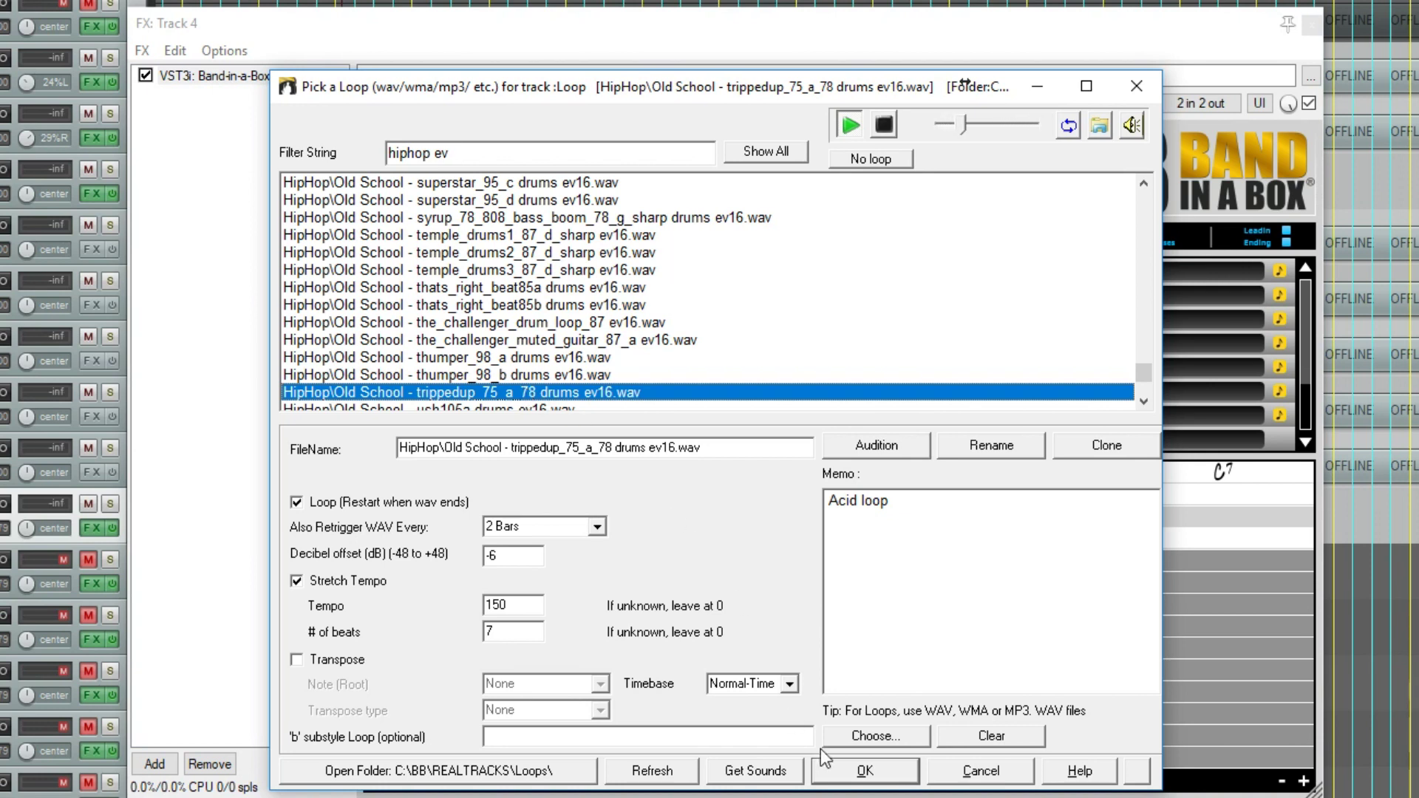
pyautogui.click(847, 772)
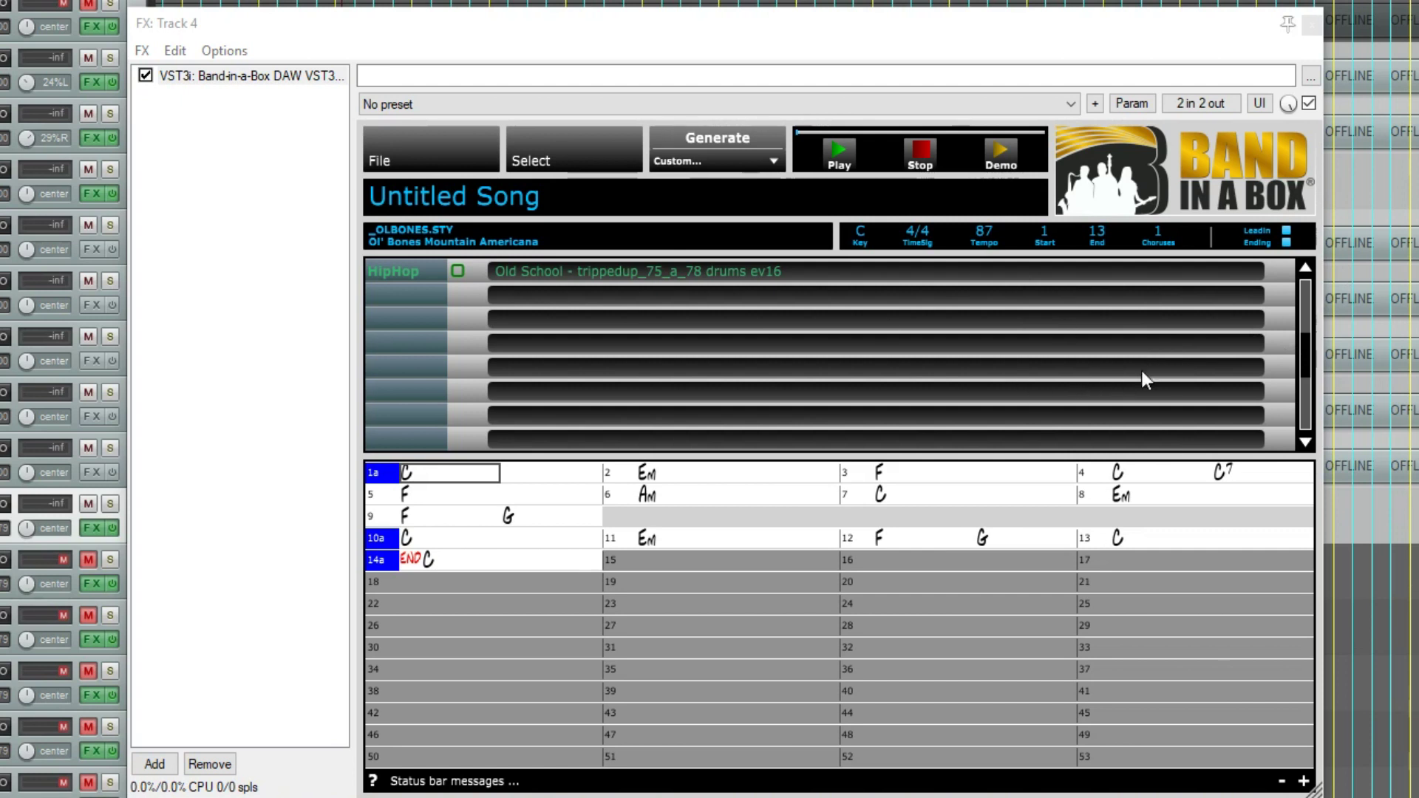
# Look through the plugin's style tracks, special tracks and MultiRiff tracks, returning to the special tracks area.
pyautogui.click(1306, 265)
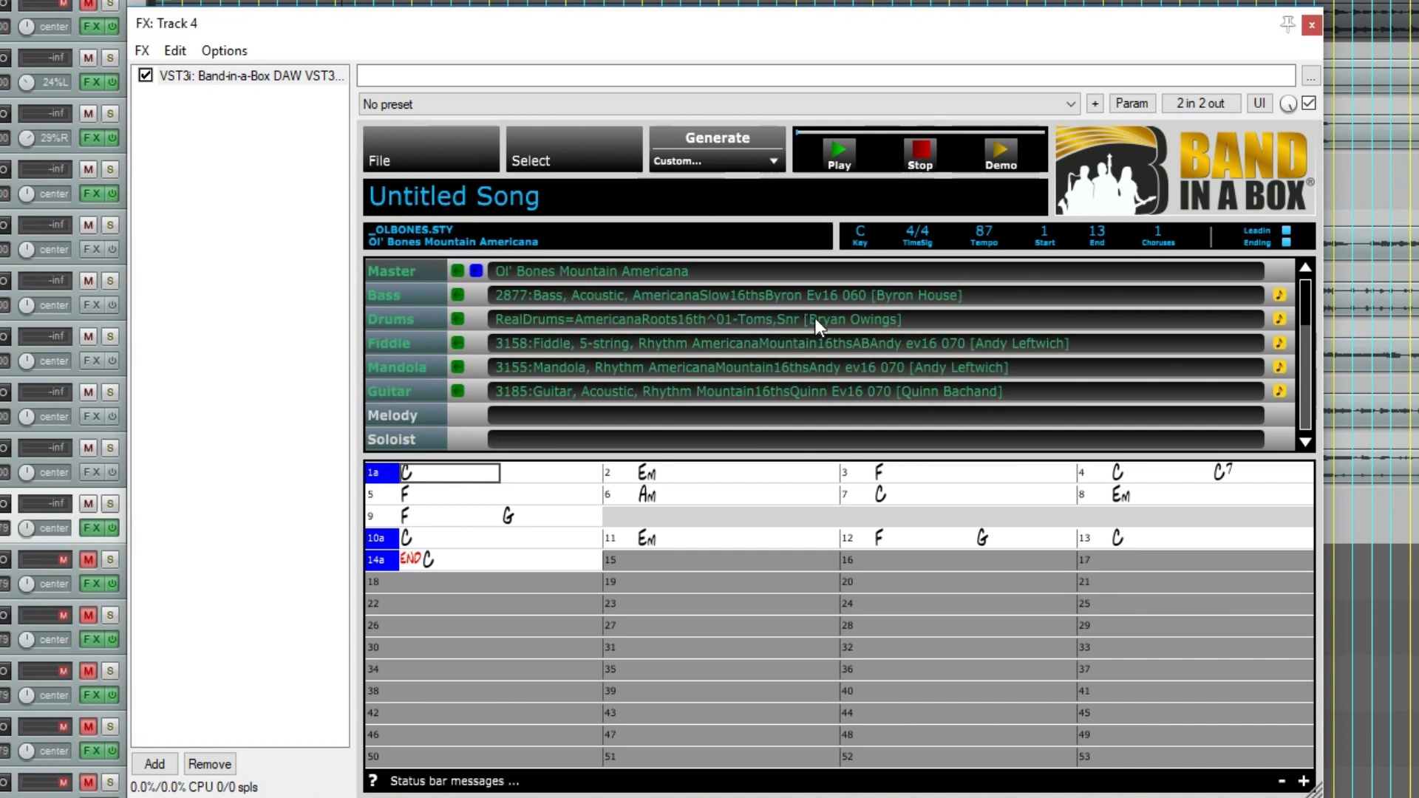
pyautogui.click(1306, 444)
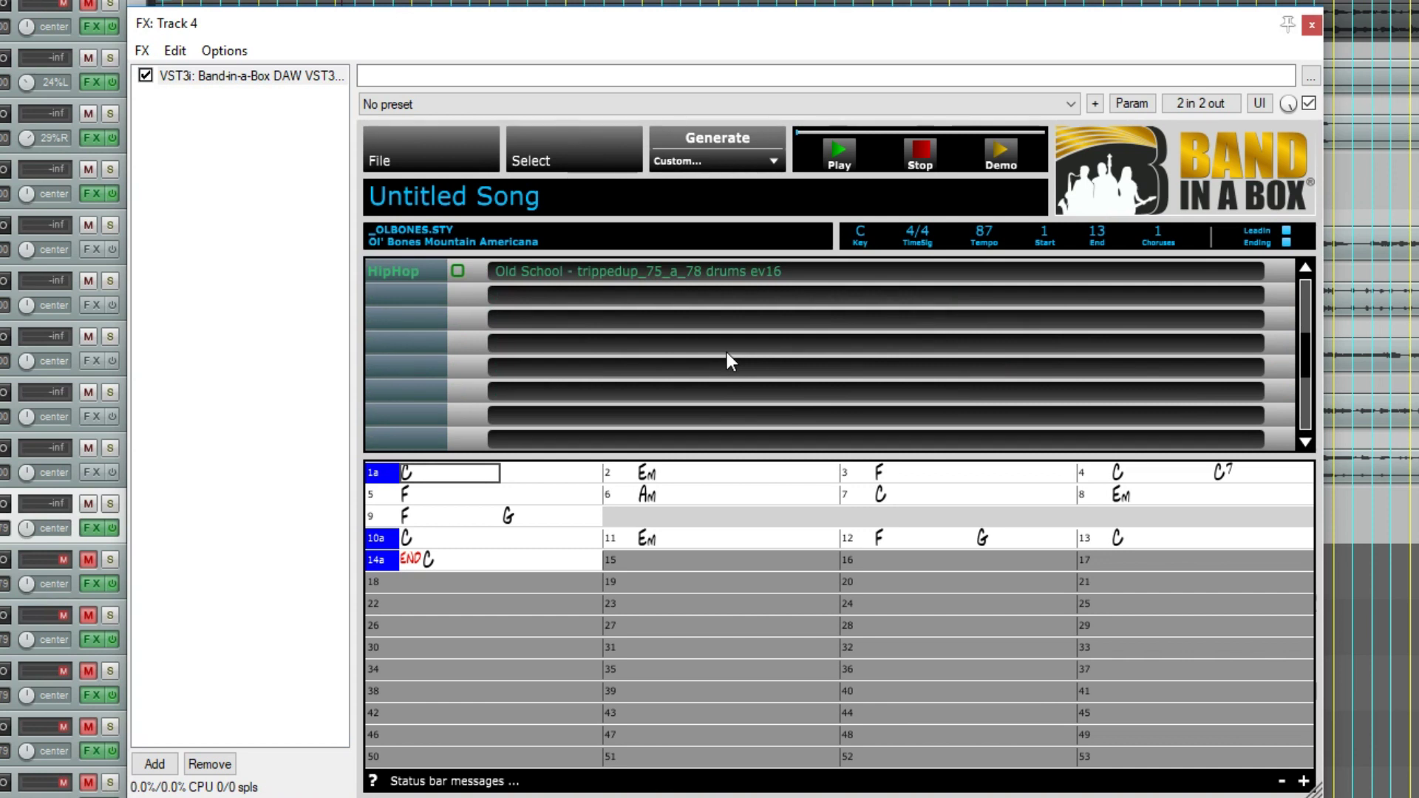
pyautogui.click(1306, 442)
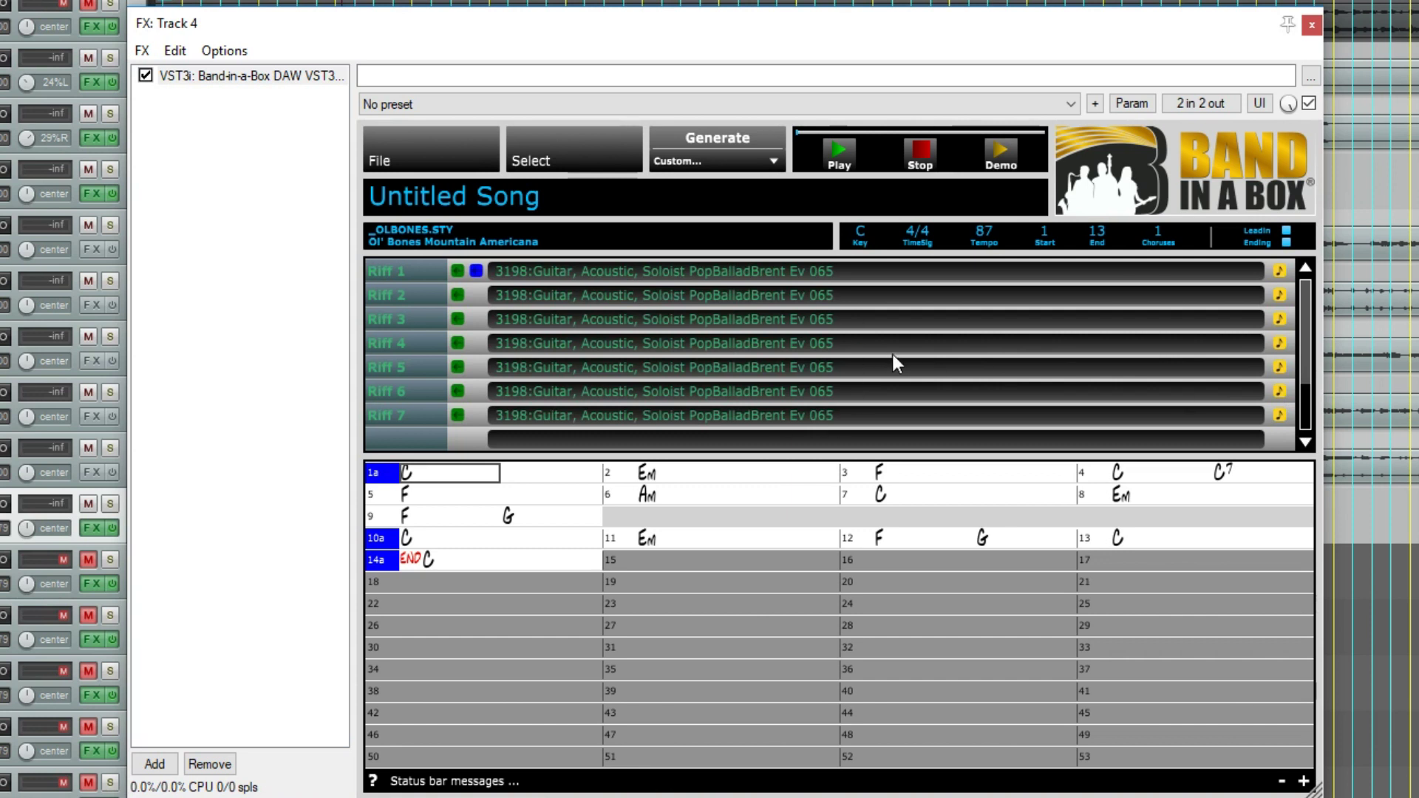
pyautogui.click(1306, 267)
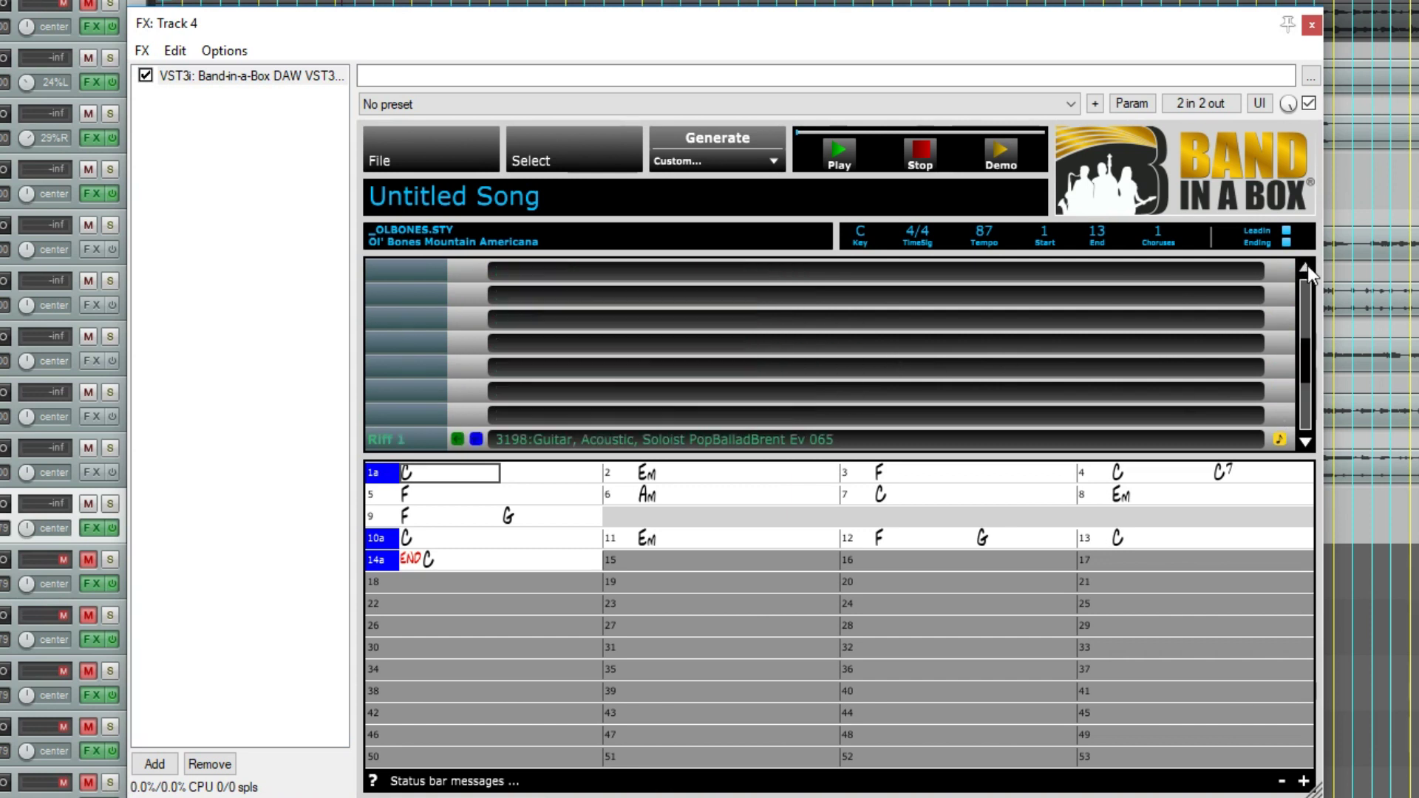
# Generate only the special track "Old School - trippedup_75_a_78 drums ev16".
pyautogui.click(695, 162)
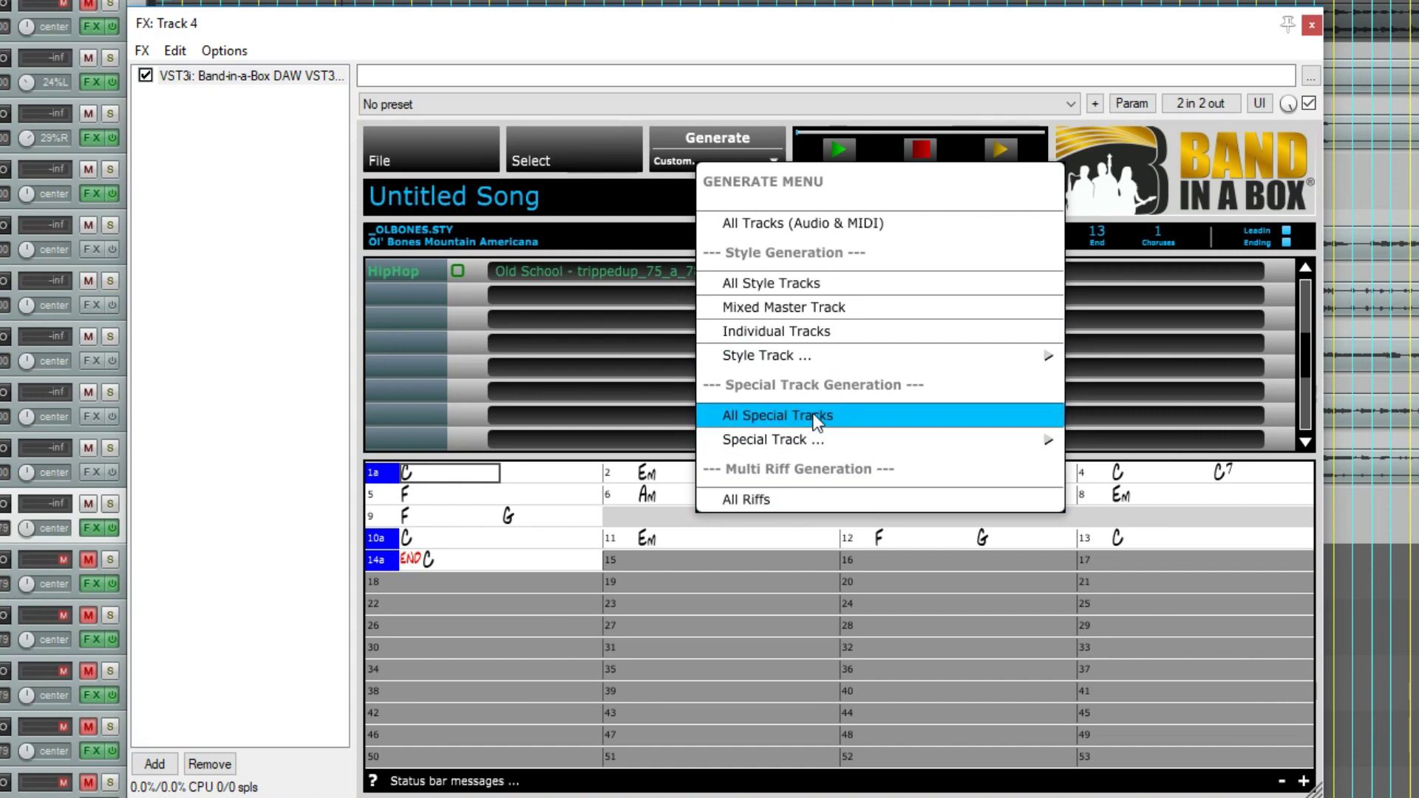
pyautogui.moveTo(813, 437)
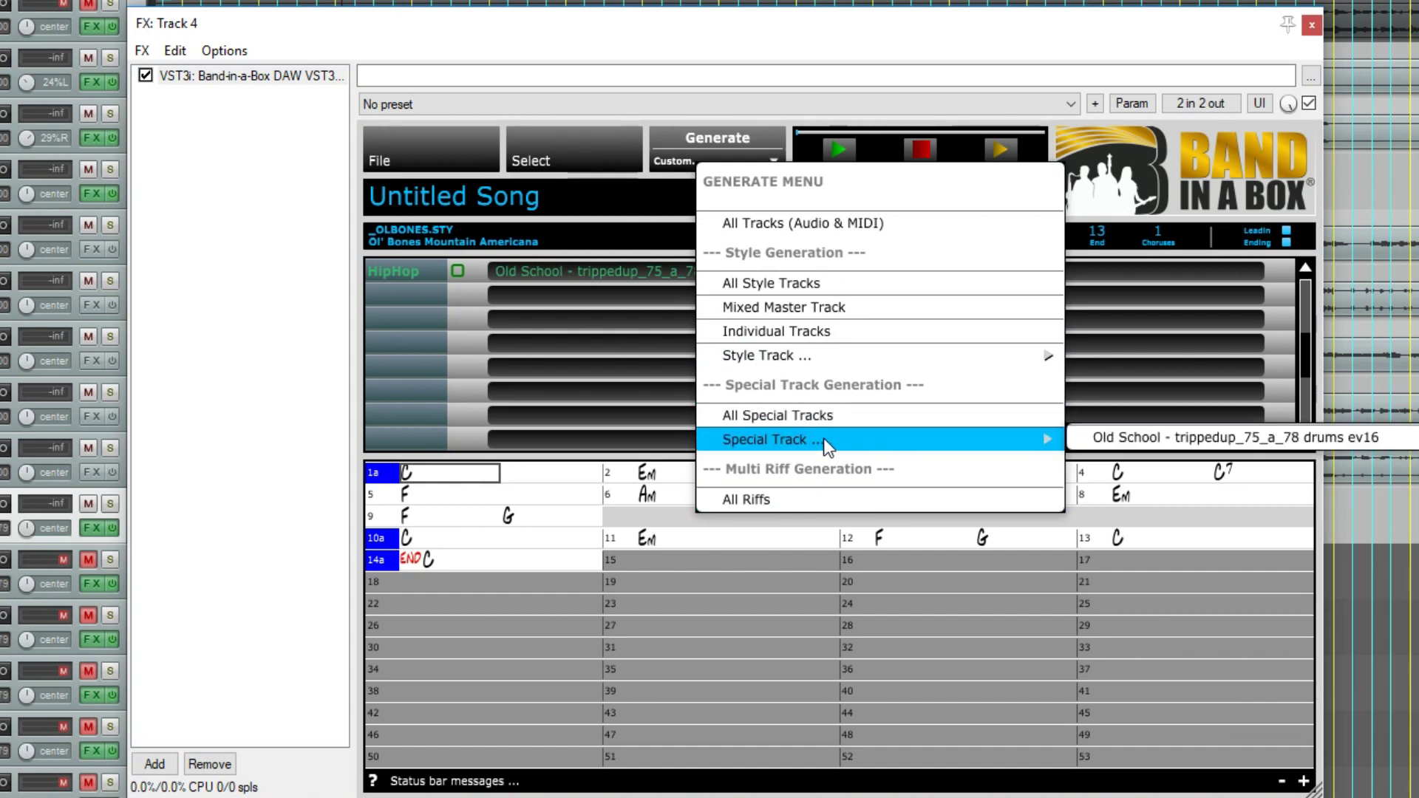
pyautogui.click(1137, 436)
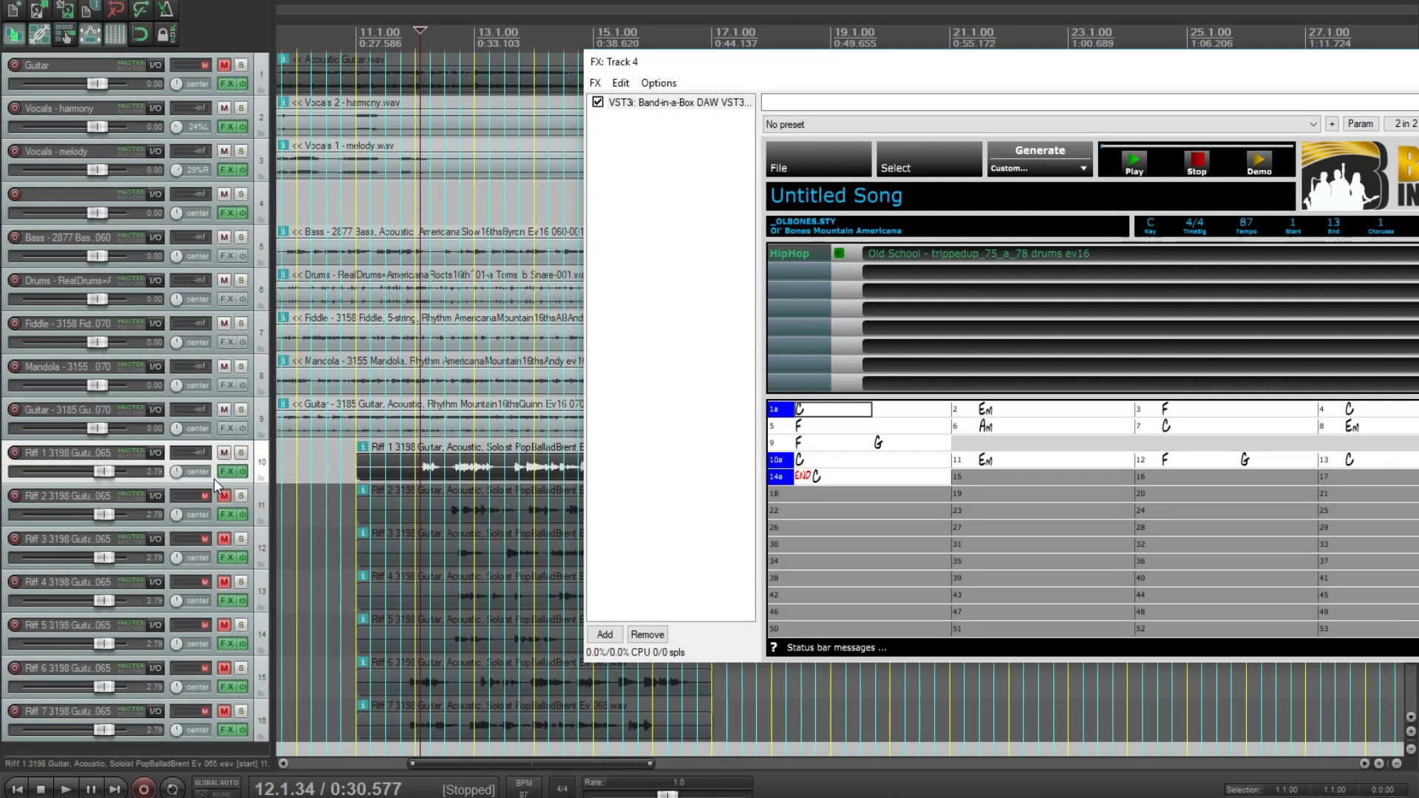
# Insert a new track below Riff 1 and place the generated hip-hop loop on it at the start of the project.
pyautogui.rightClick(218, 481)
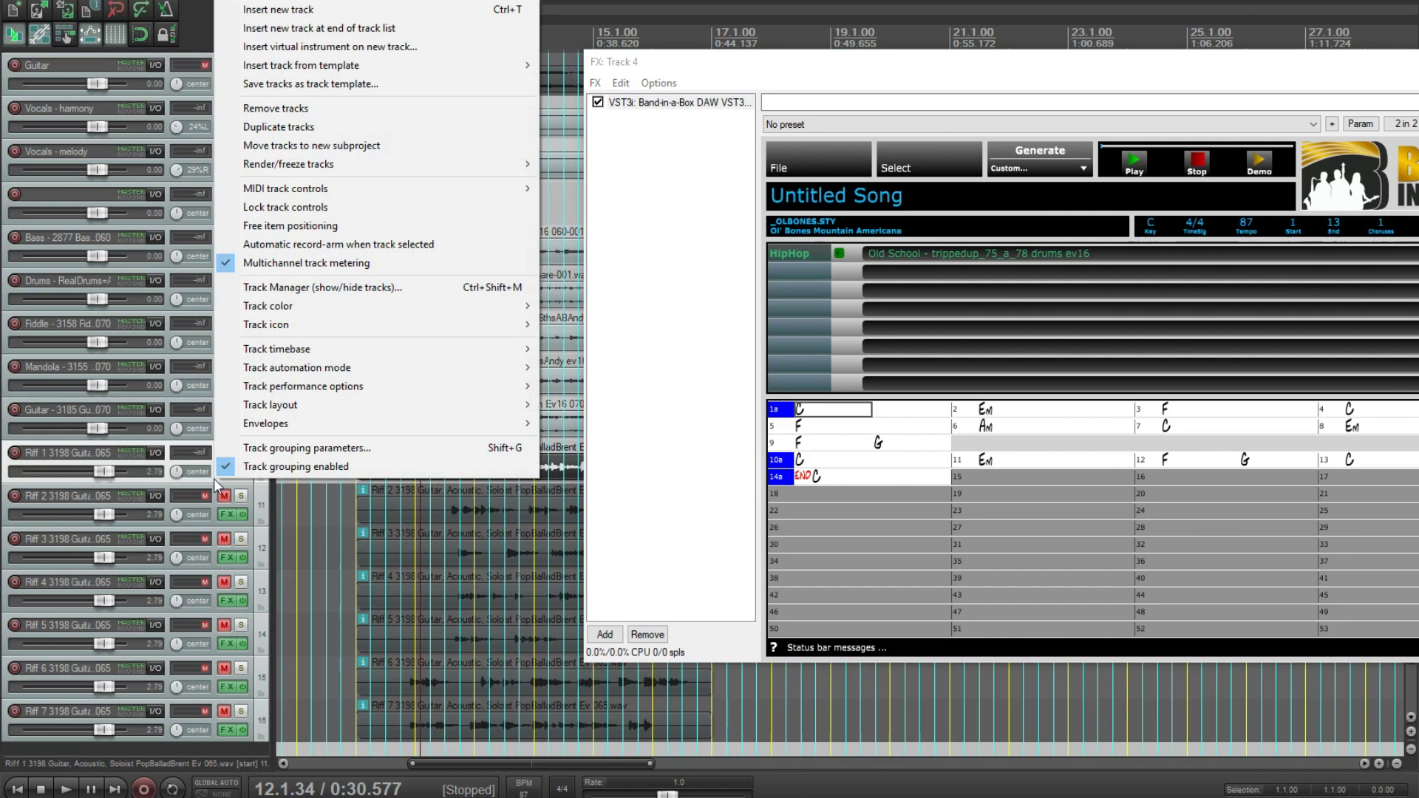
pyautogui.click(318, 10)
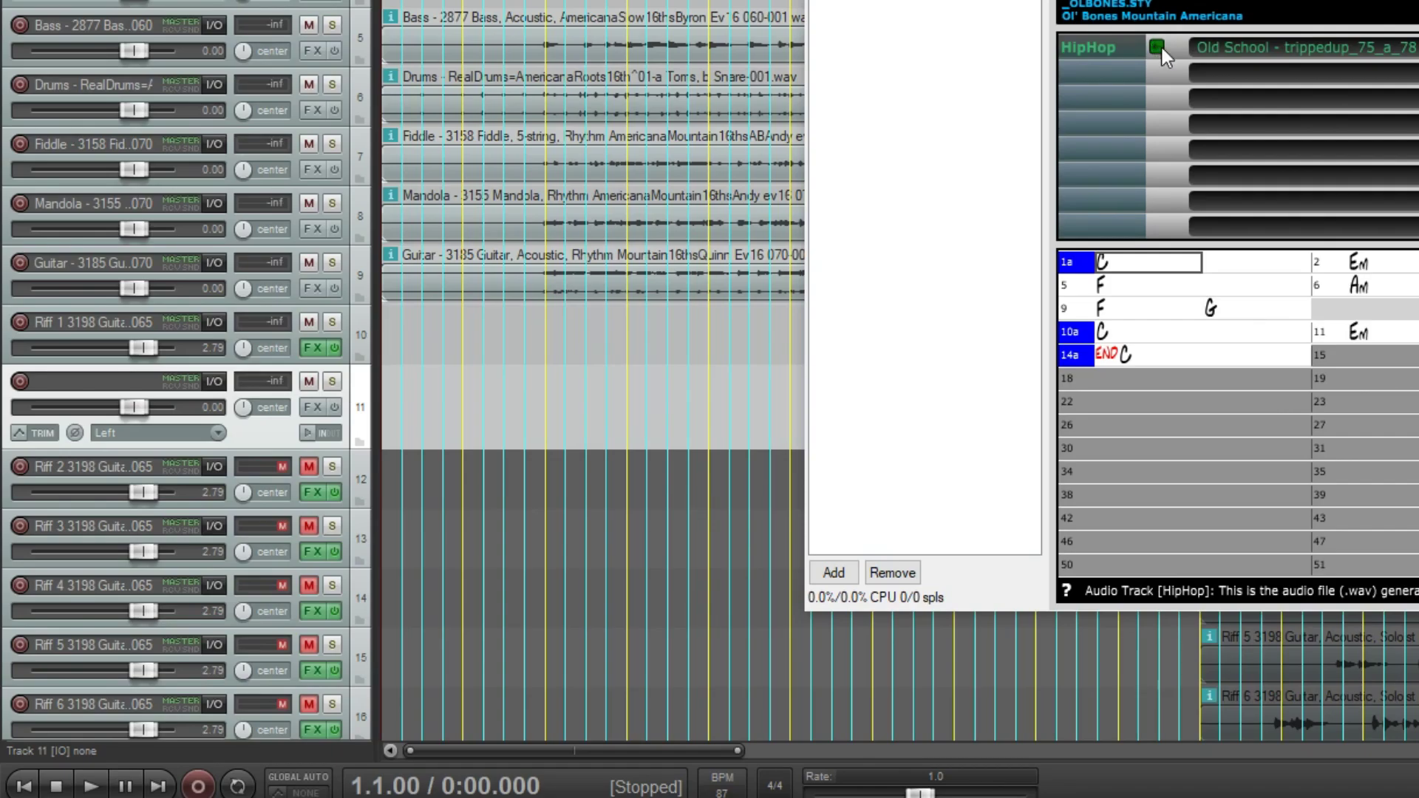
pyautogui.moveTo(958, 247); pyautogui.dragTo(367, 414)
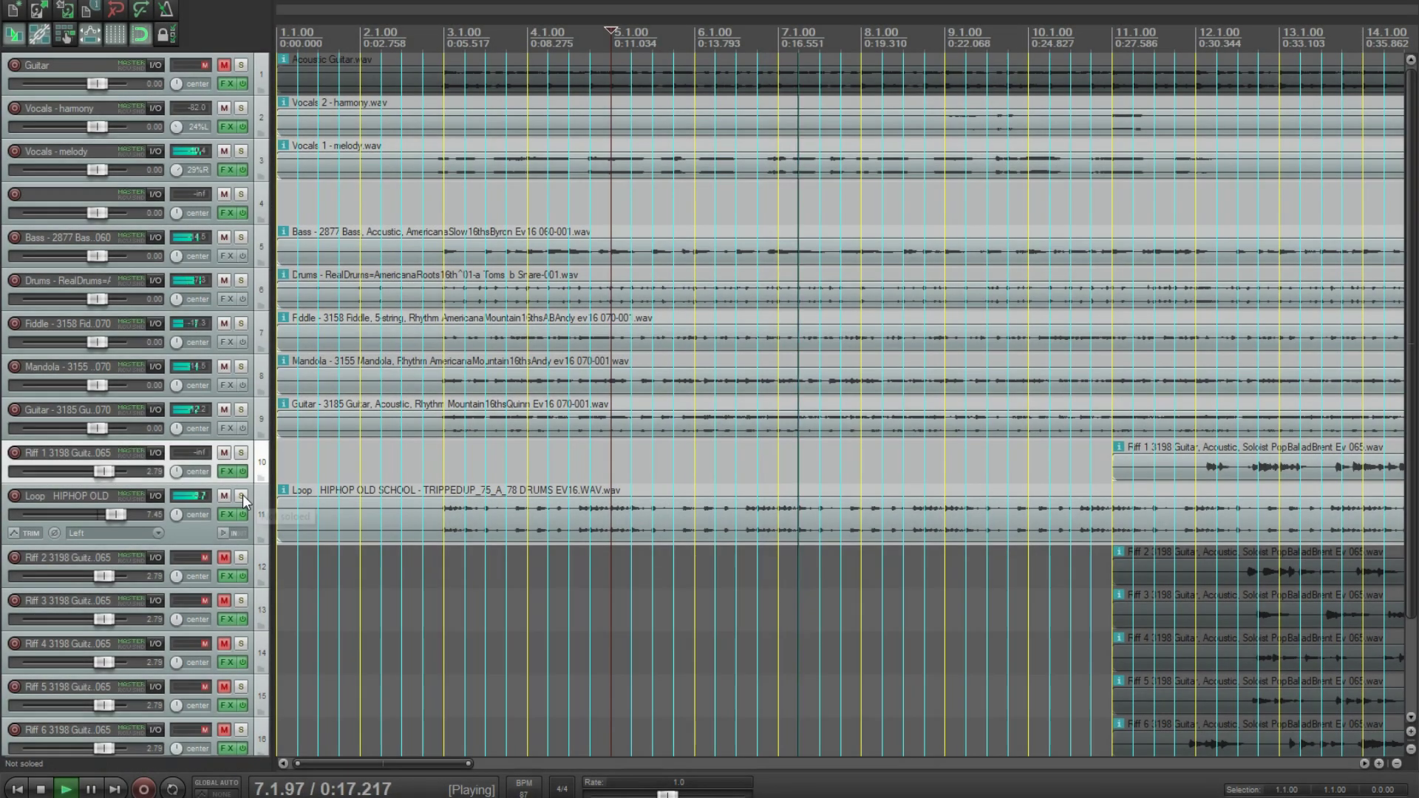
# Solo the hip-hop loop track during playback to hear it alone and unsolo it again.
pyautogui.click(241, 496)
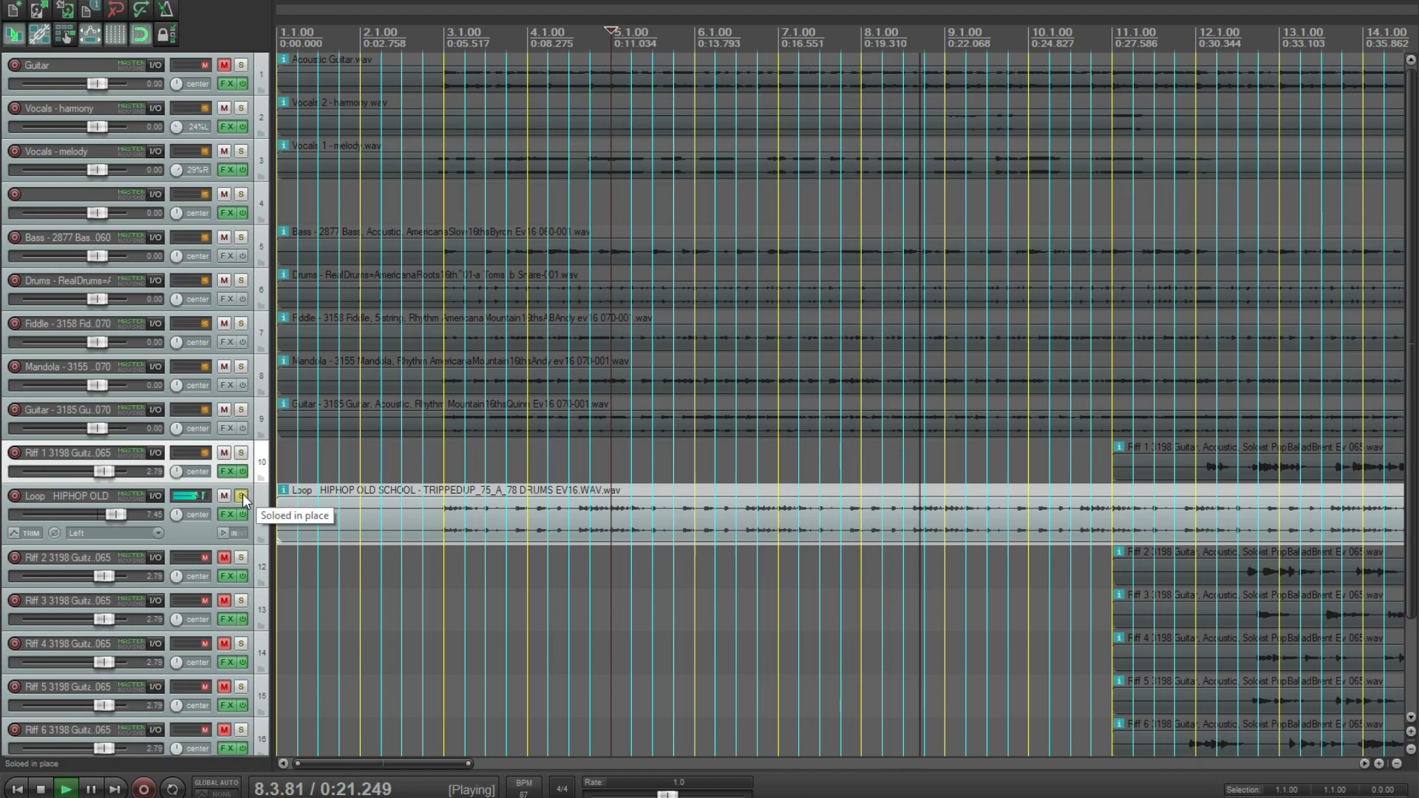
pyautogui.click(242, 496)
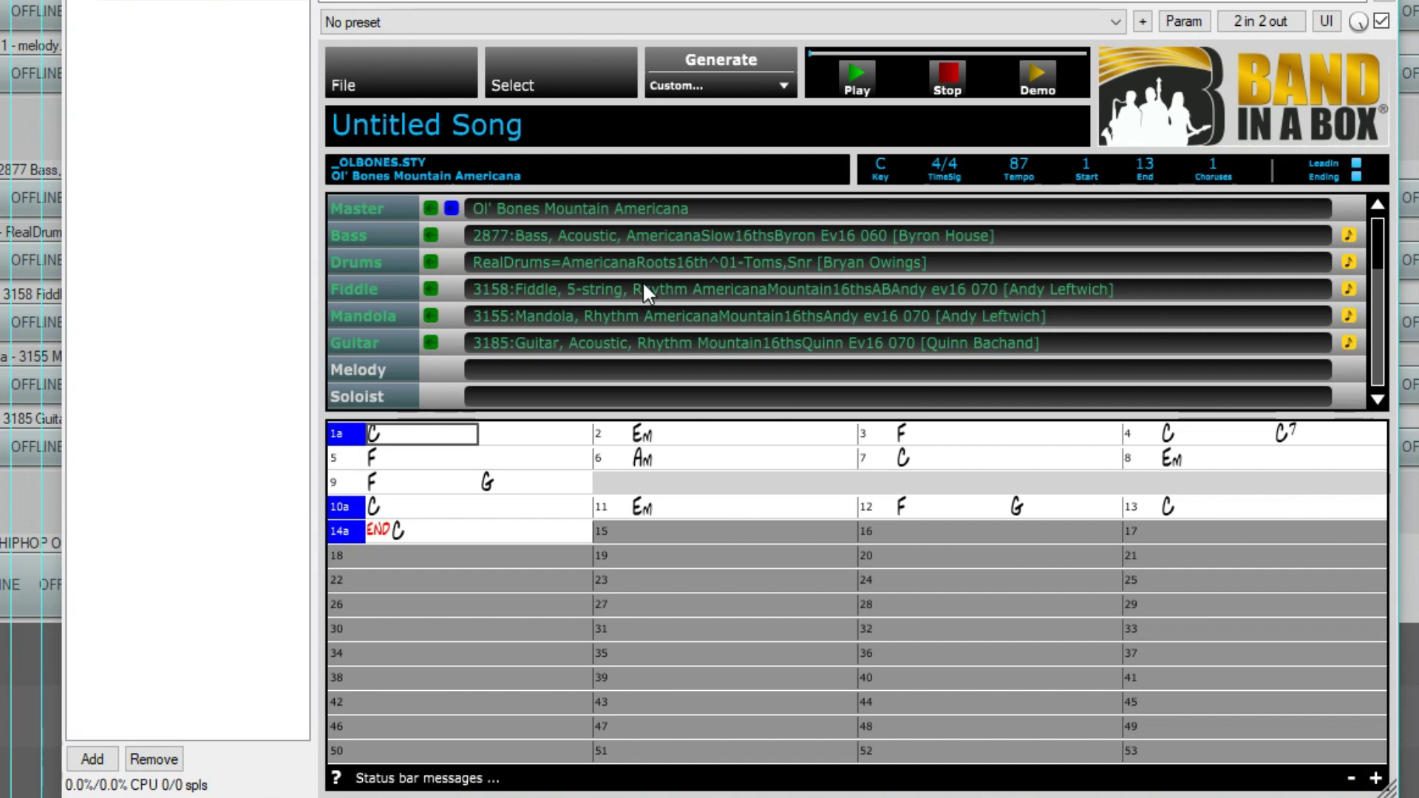
# Set the song title in the Band-in-a-Box plugin to "Oh Shenandoah".
pyautogui.click(504, 124)
pyautogui.write('Oh Shenandoah')
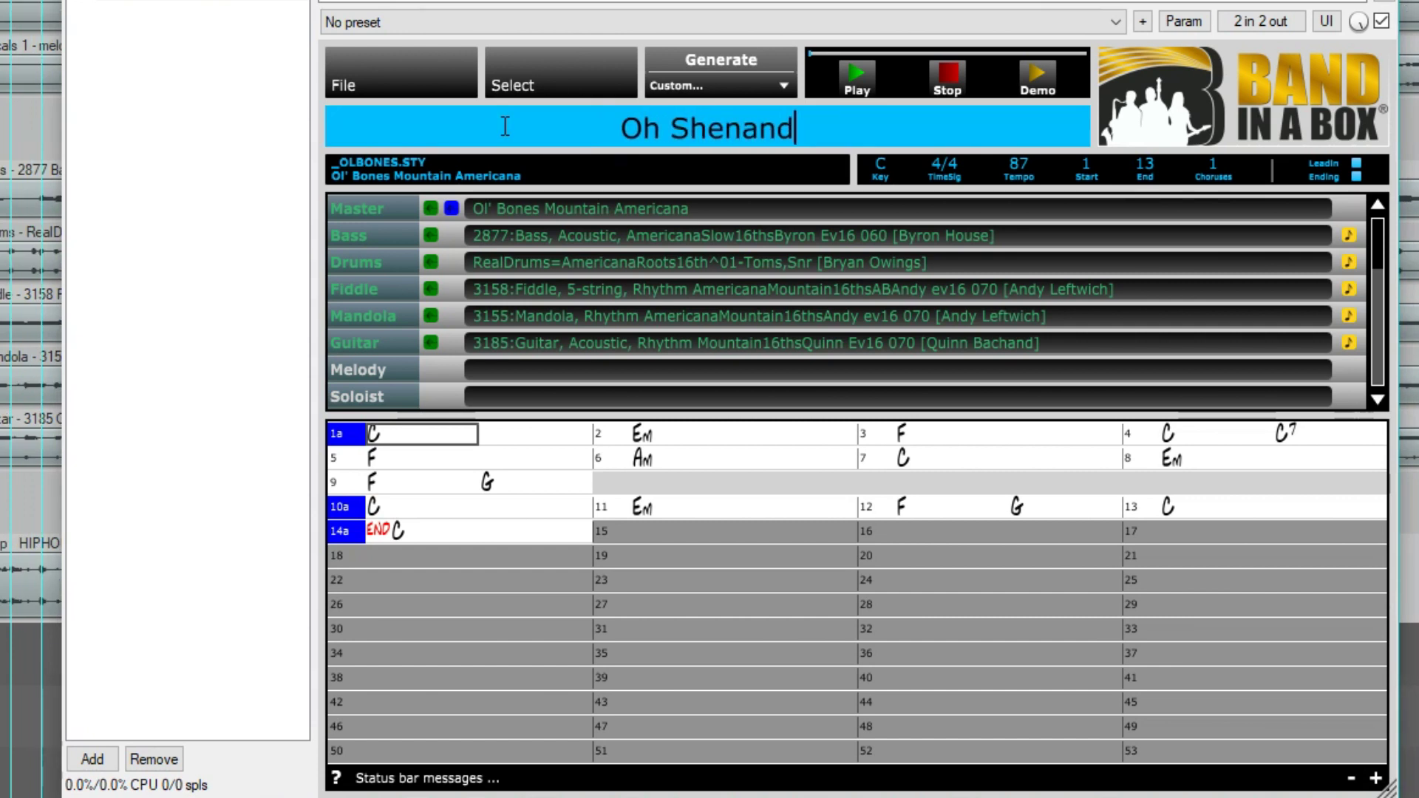
pyautogui.press('Return')
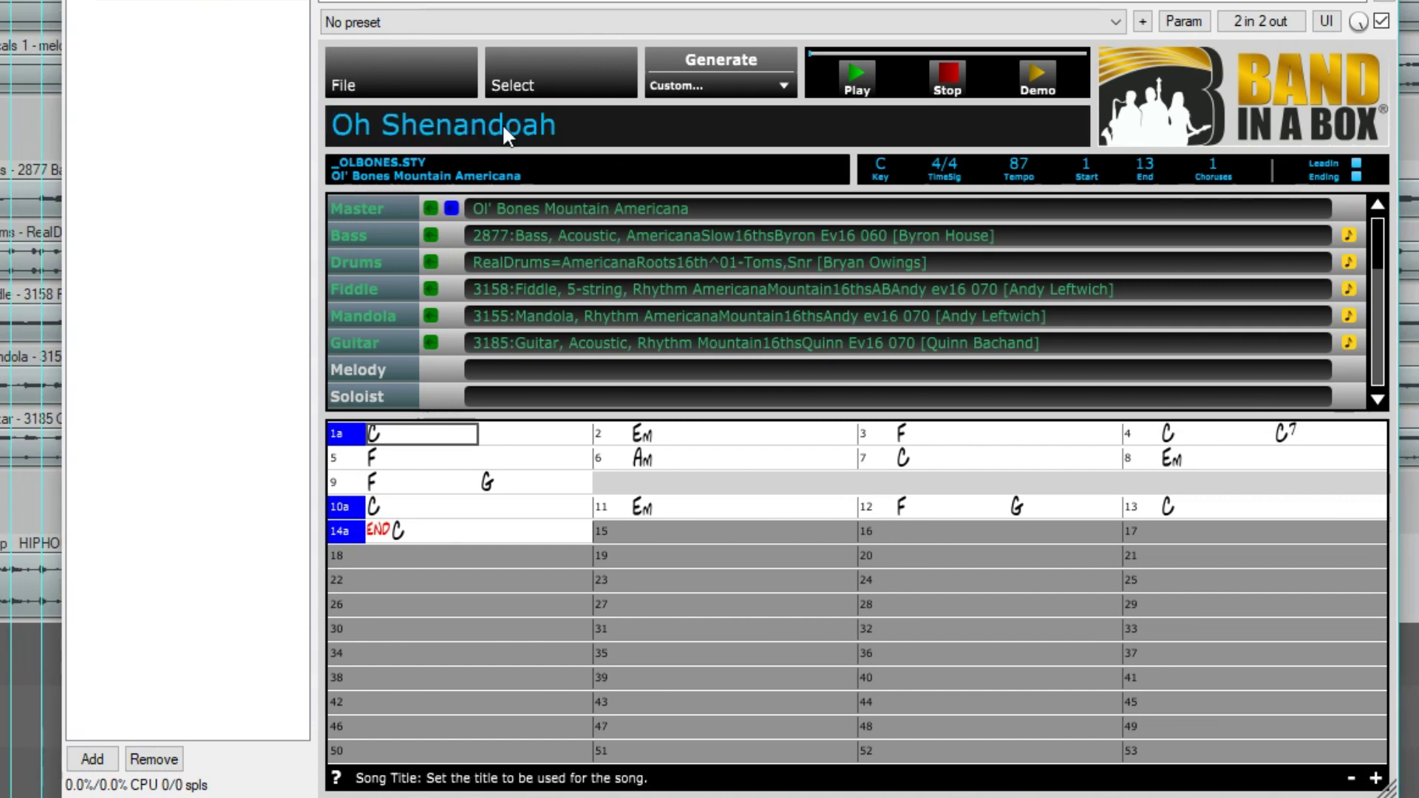
# Save the plugin song in the My Projects folder under the file name "Oh Shenandoah".
pyautogui.click(348, 80)
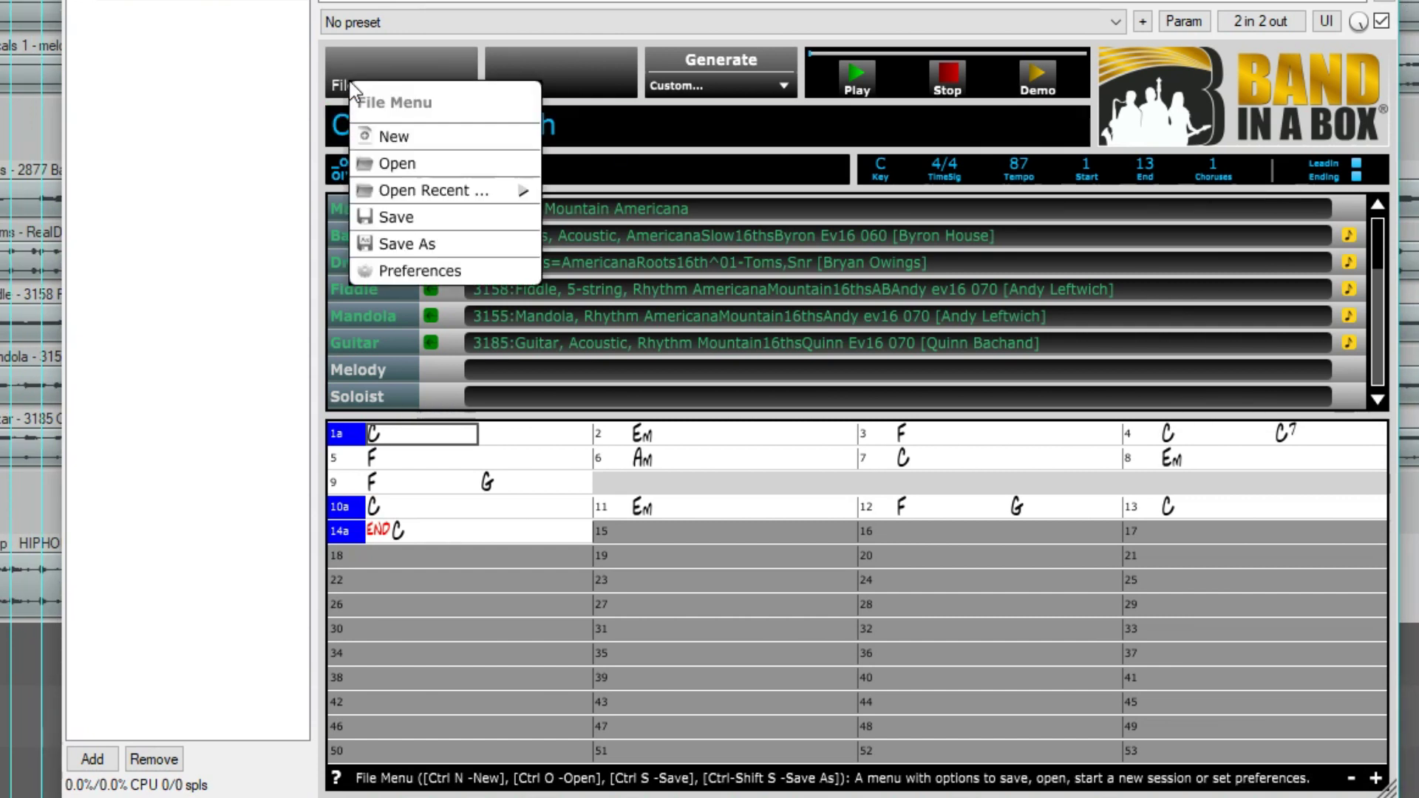
pyautogui.click(443, 221)
pyautogui.write('Oh Shen')
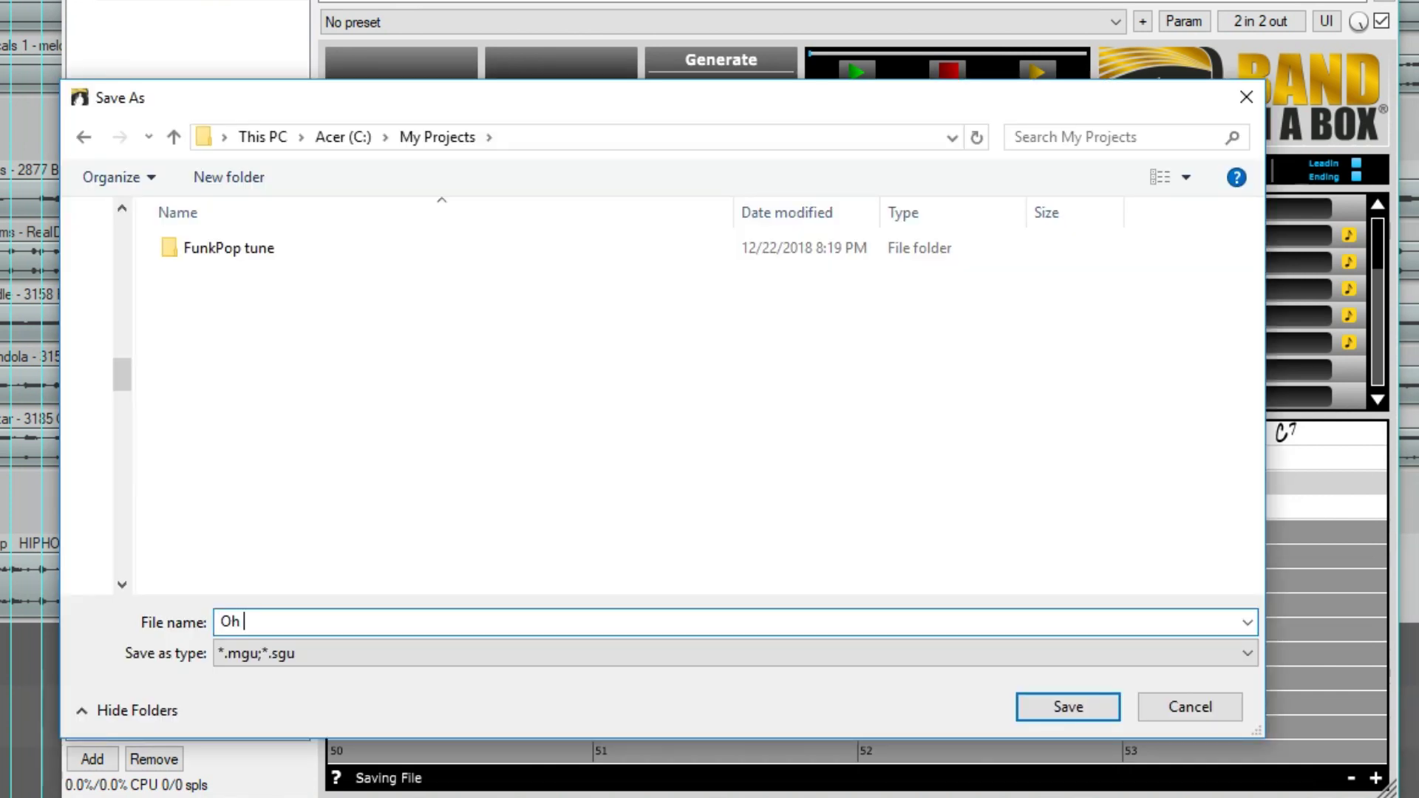
pyautogui.write('andoah')
pyautogui.press('Return')
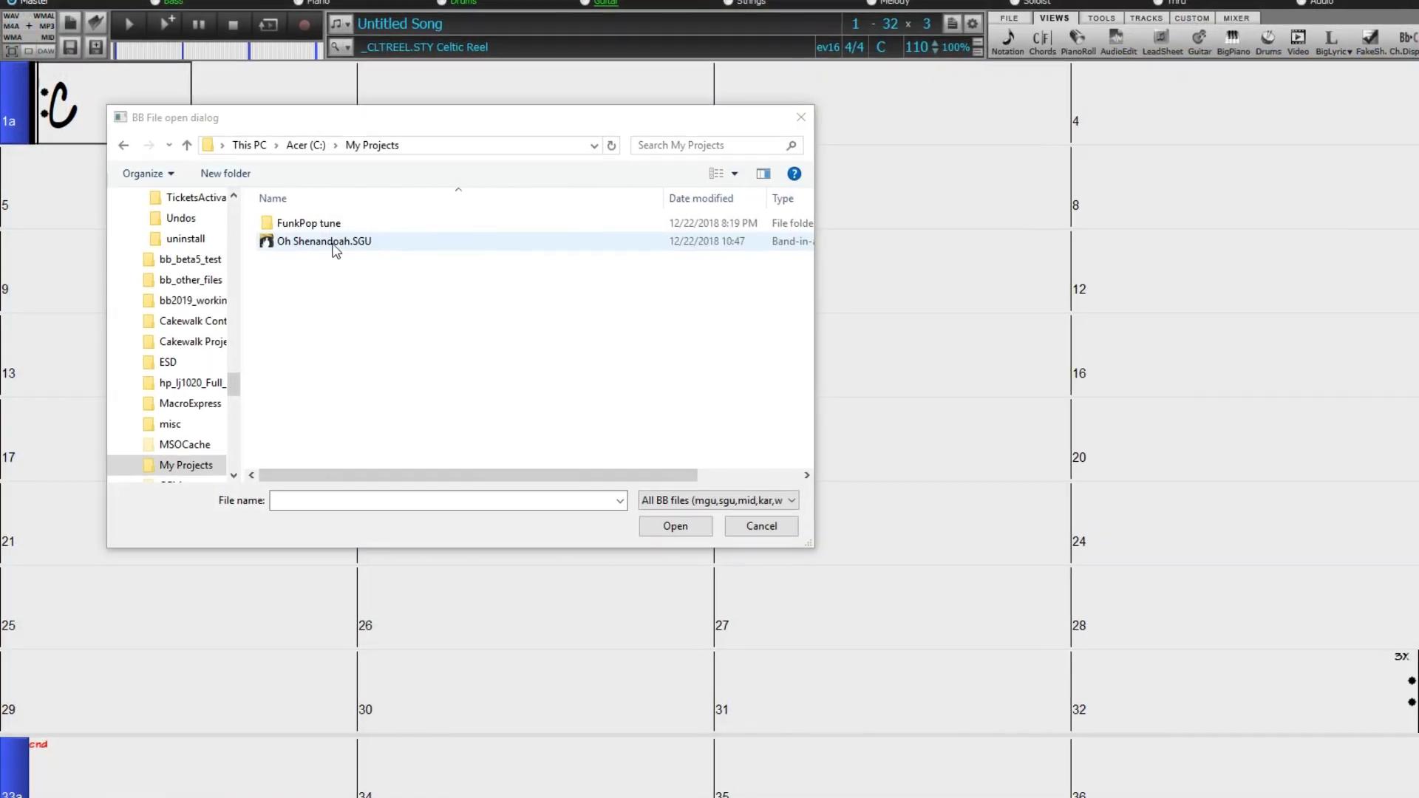
# Open Oh Shenandoah.SGU from the My Projects folder in the standalone Band-in-a-Box program.
pyautogui.click(290, 246)
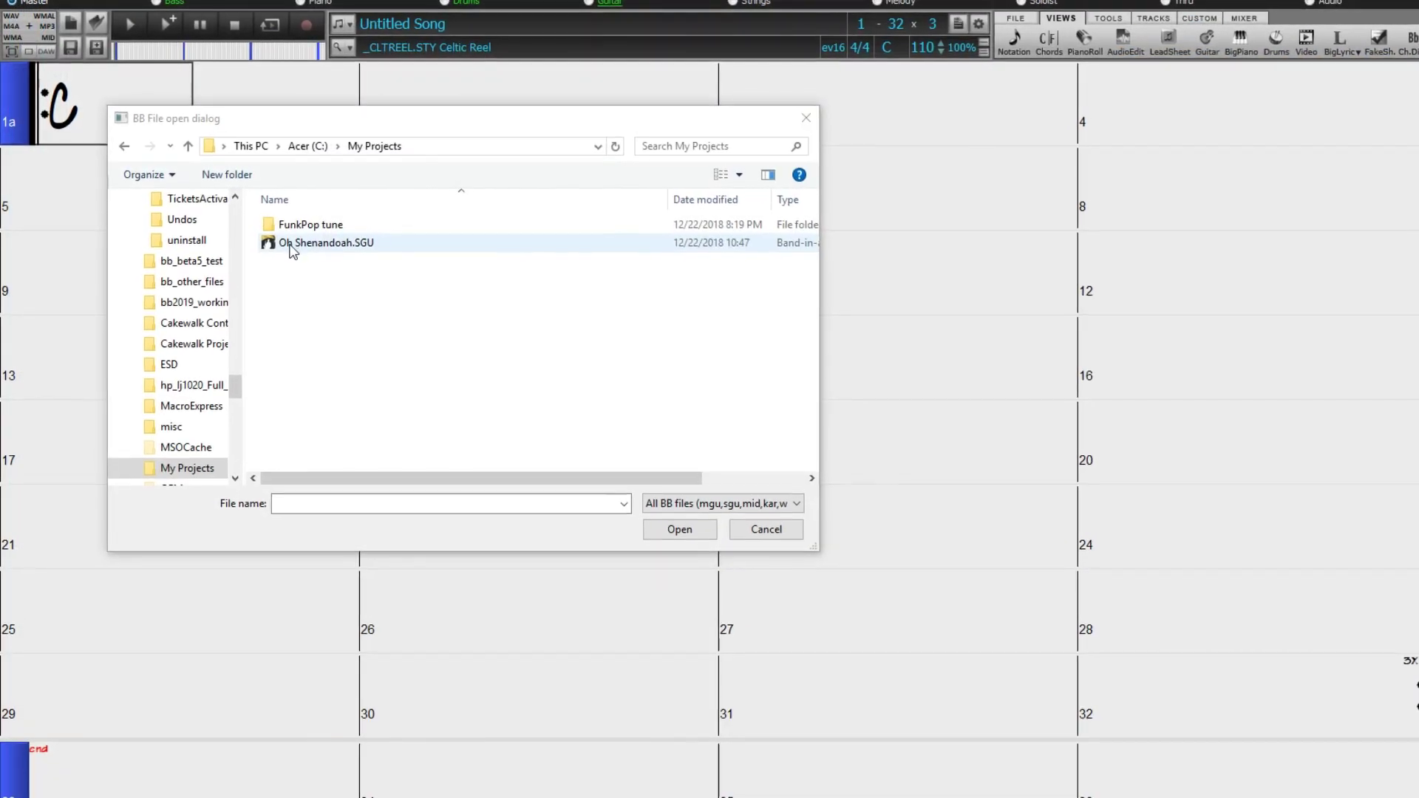
pyautogui.click(691, 538)
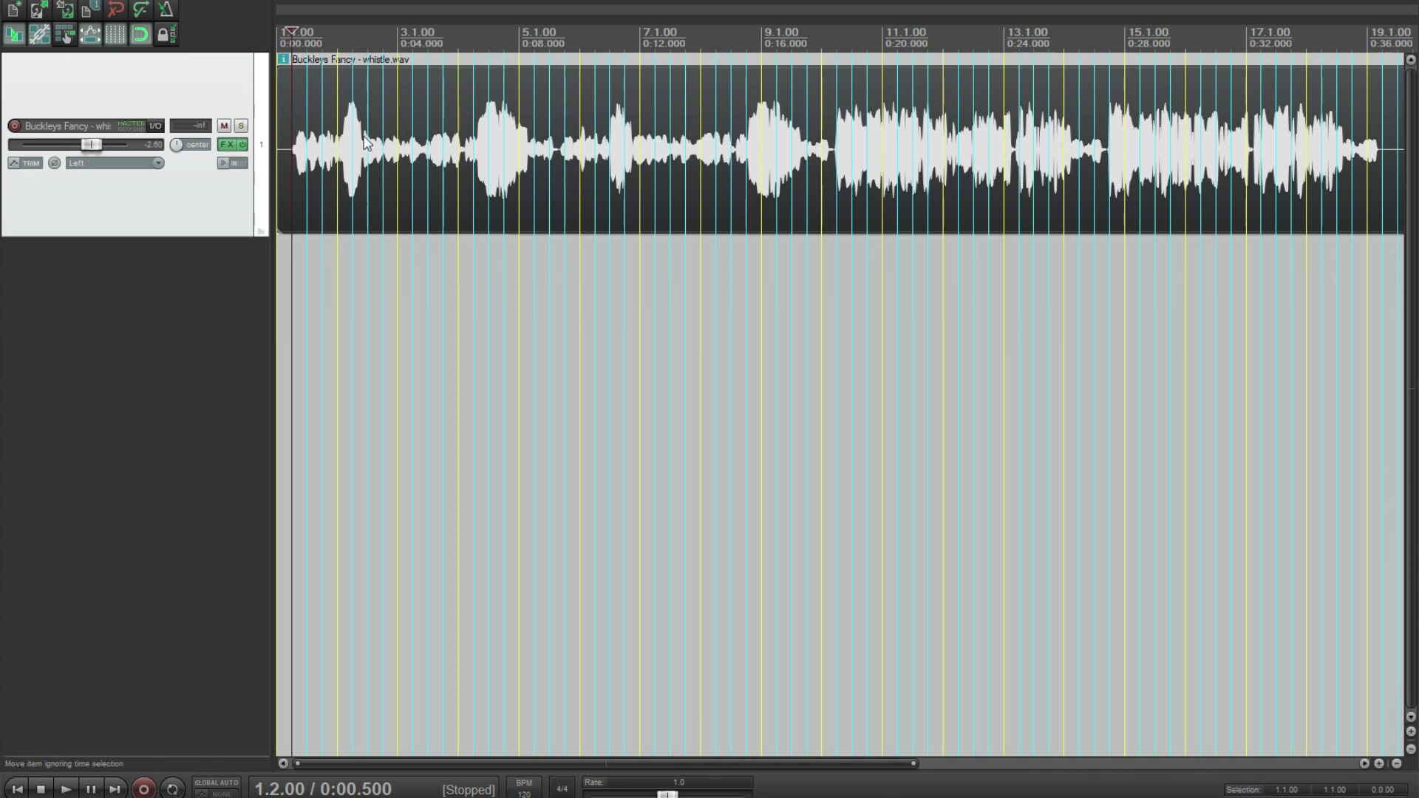
# Play the opening of the Buckleys Fancy whistle recording to hear it, and stop playback.
pyautogui.click(292, 257)
pyautogui.press('space')
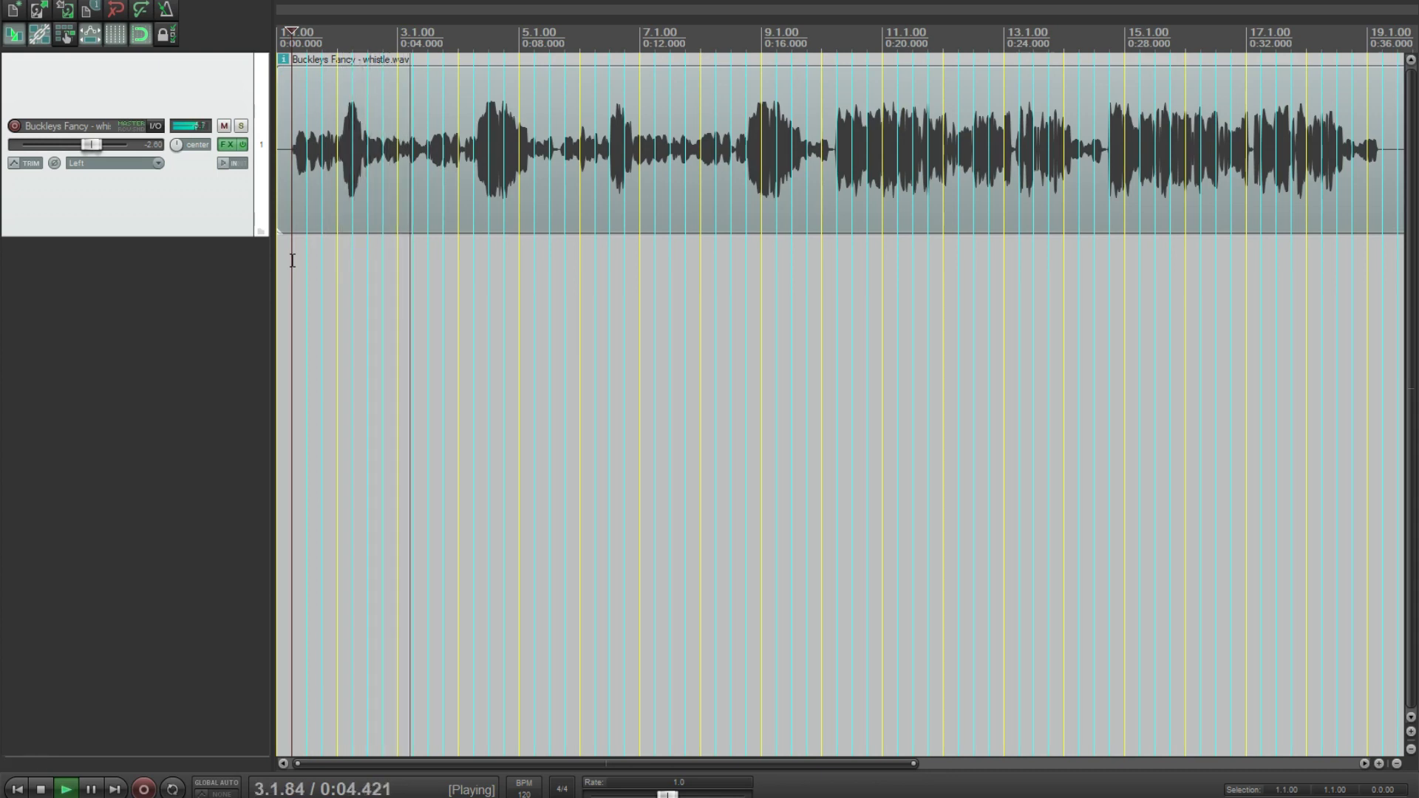
pyautogui.press('space')
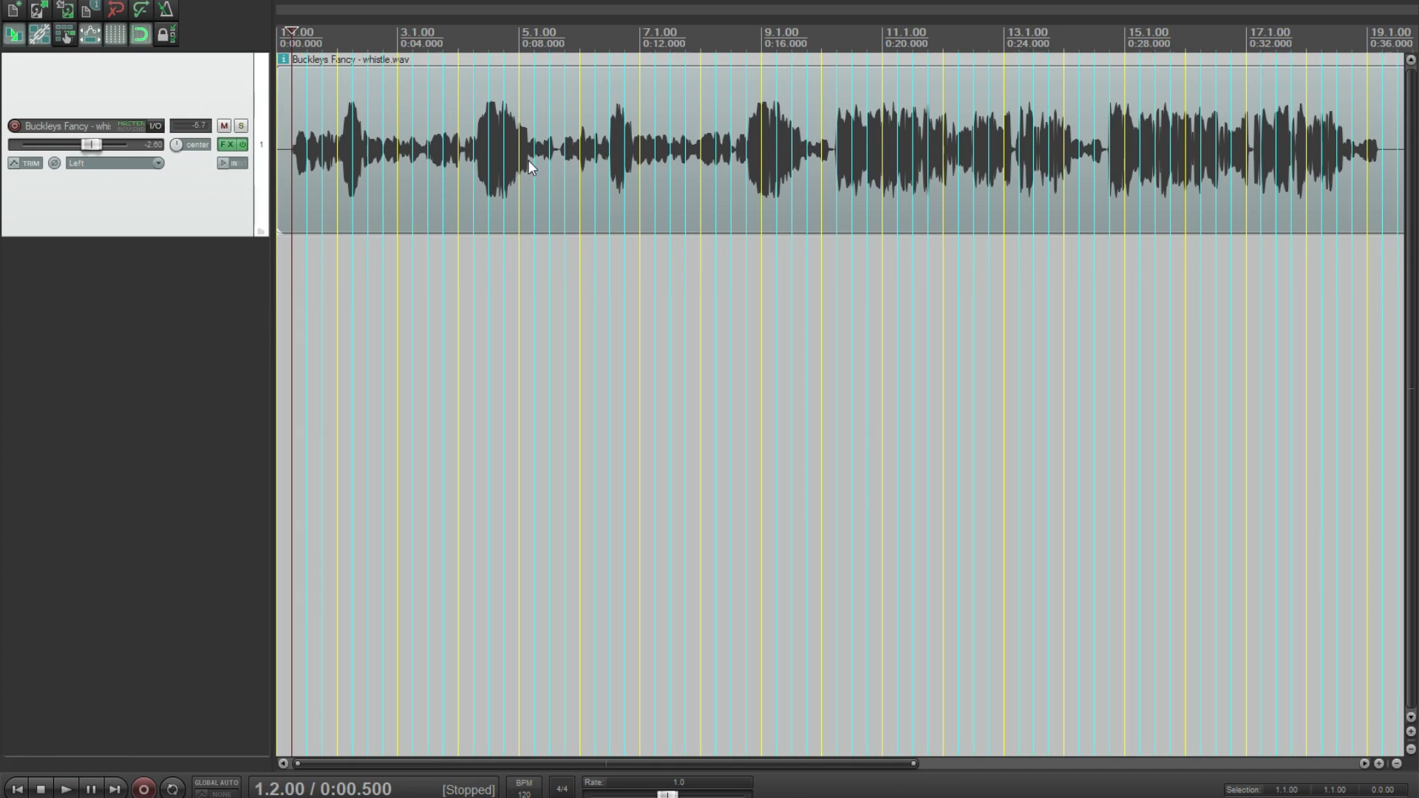
# Set the item timebase of the Buckleys Fancy whistle clip to Time in its media item properties.
pyautogui.click(552, 156)
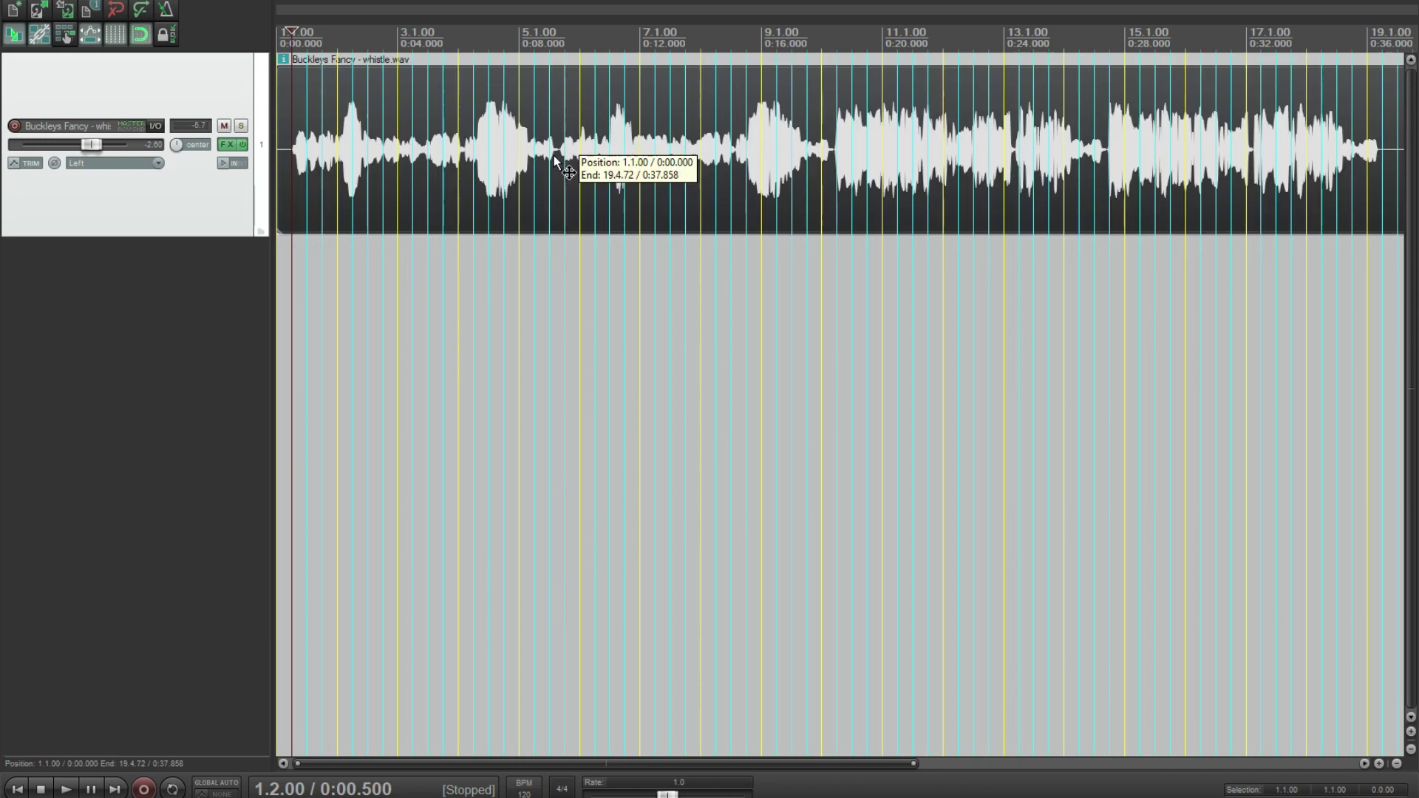
pyautogui.doubleClick(554, 158)
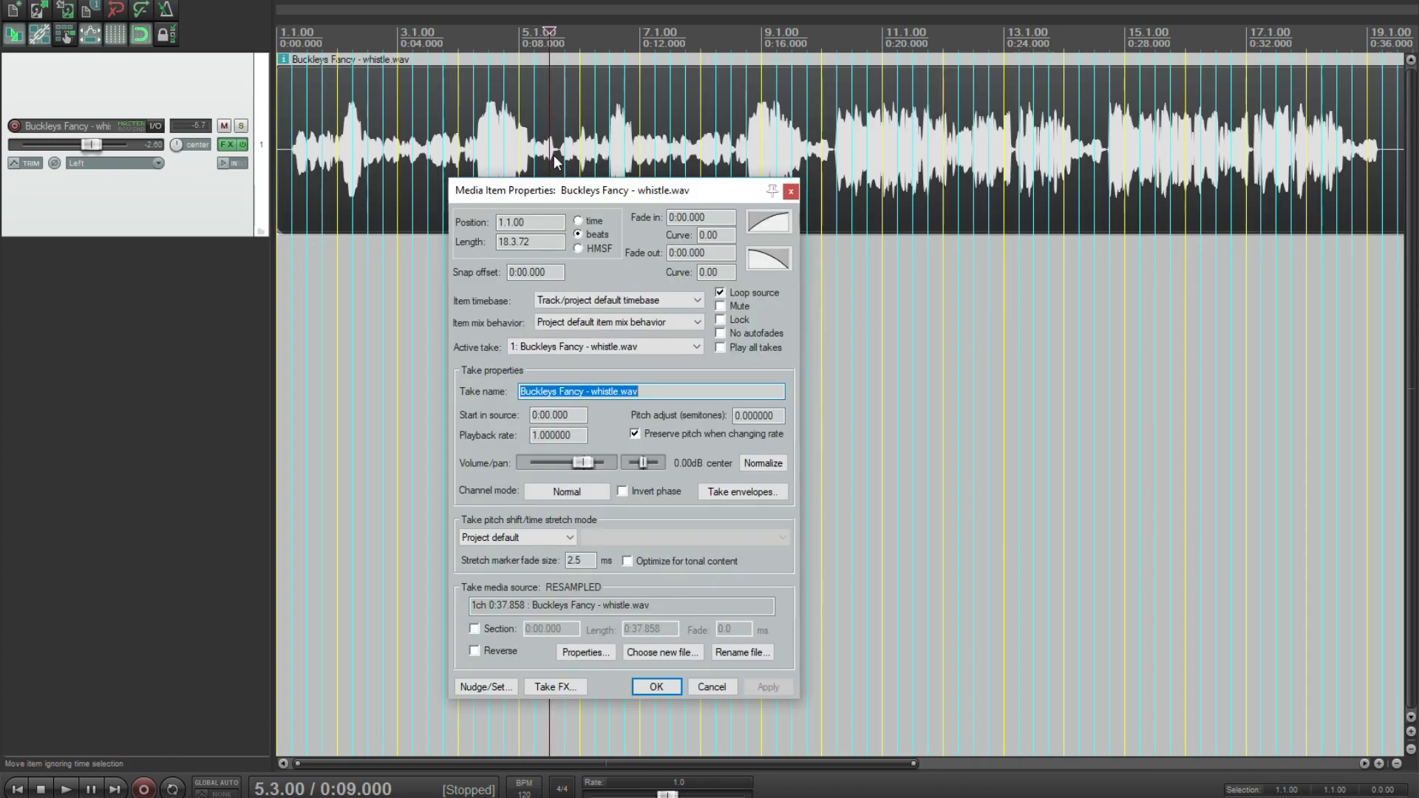
pyautogui.click(579, 303)
pyautogui.click(550, 326)
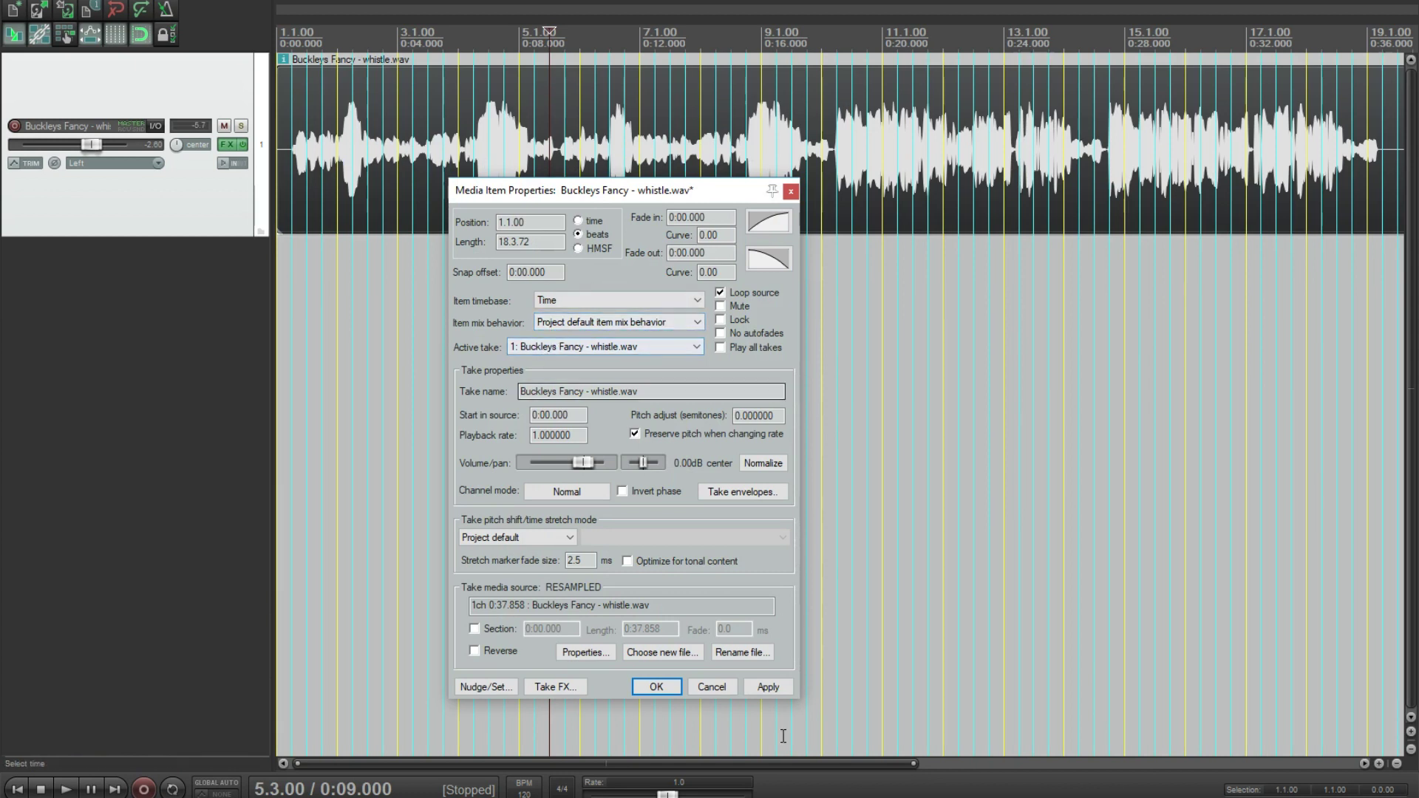
pyautogui.click(676, 689)
# Play the opening of the whistle recording again and tap in a matching project tempo of 108 BPM.
pyautogui.click(293, 250)
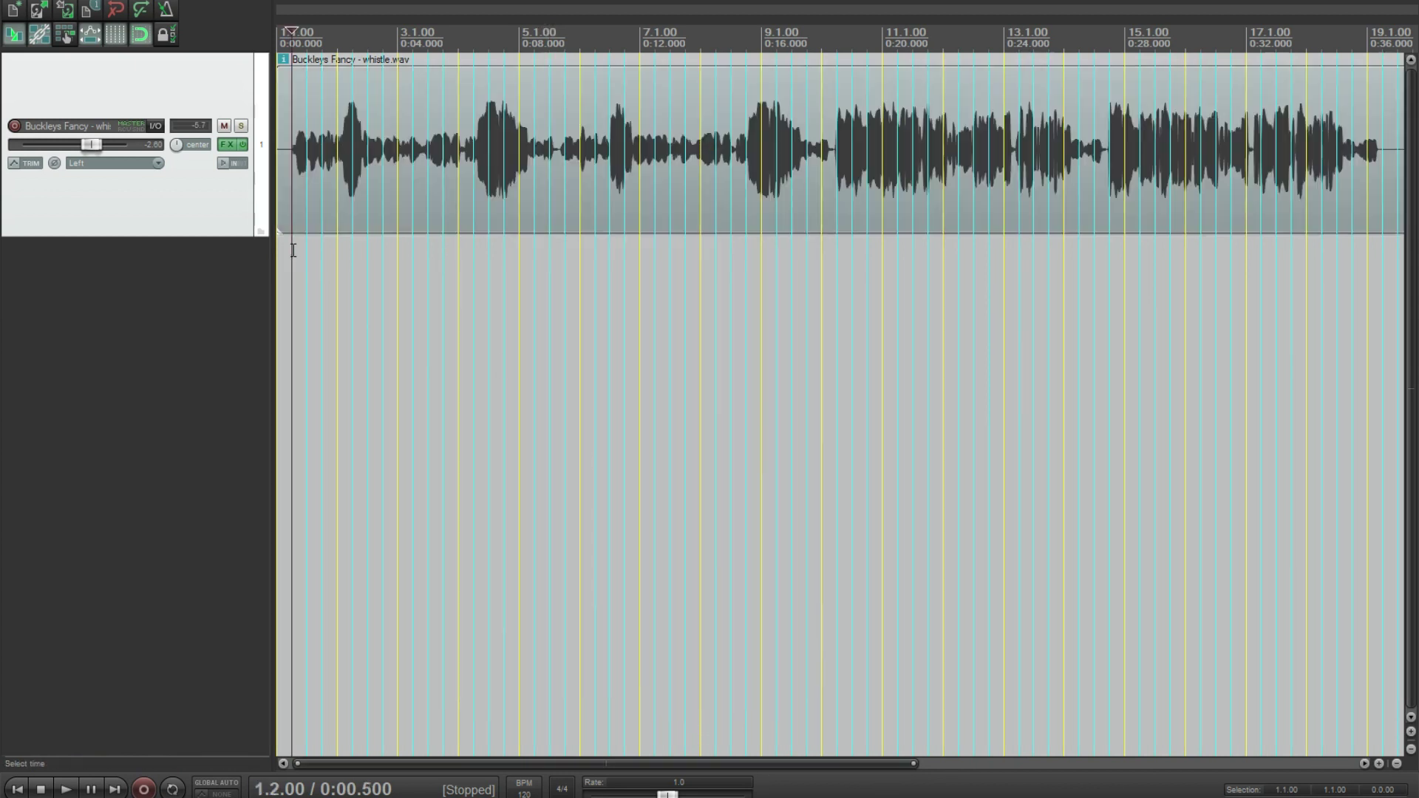
pyautogui.press('space')
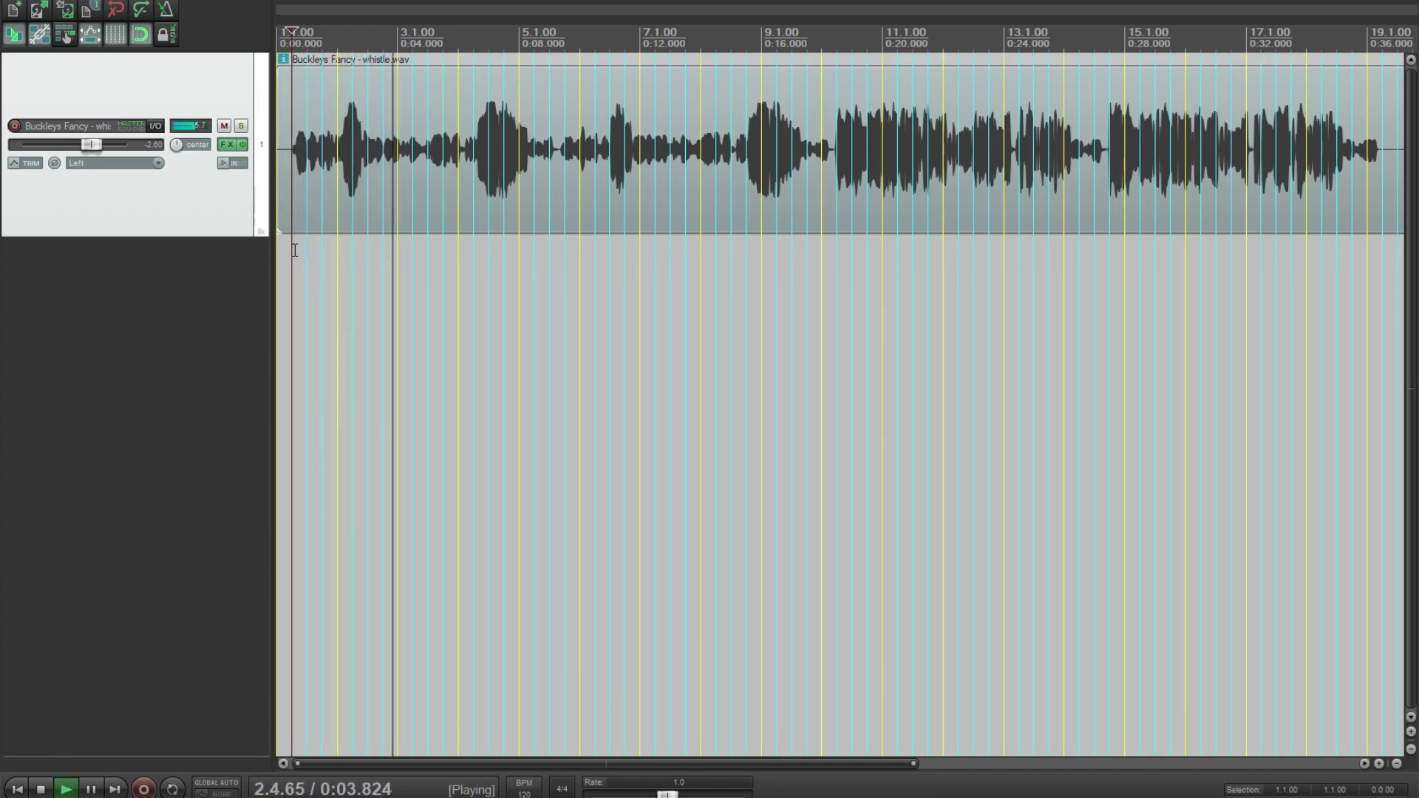
pyautogui.press('space')
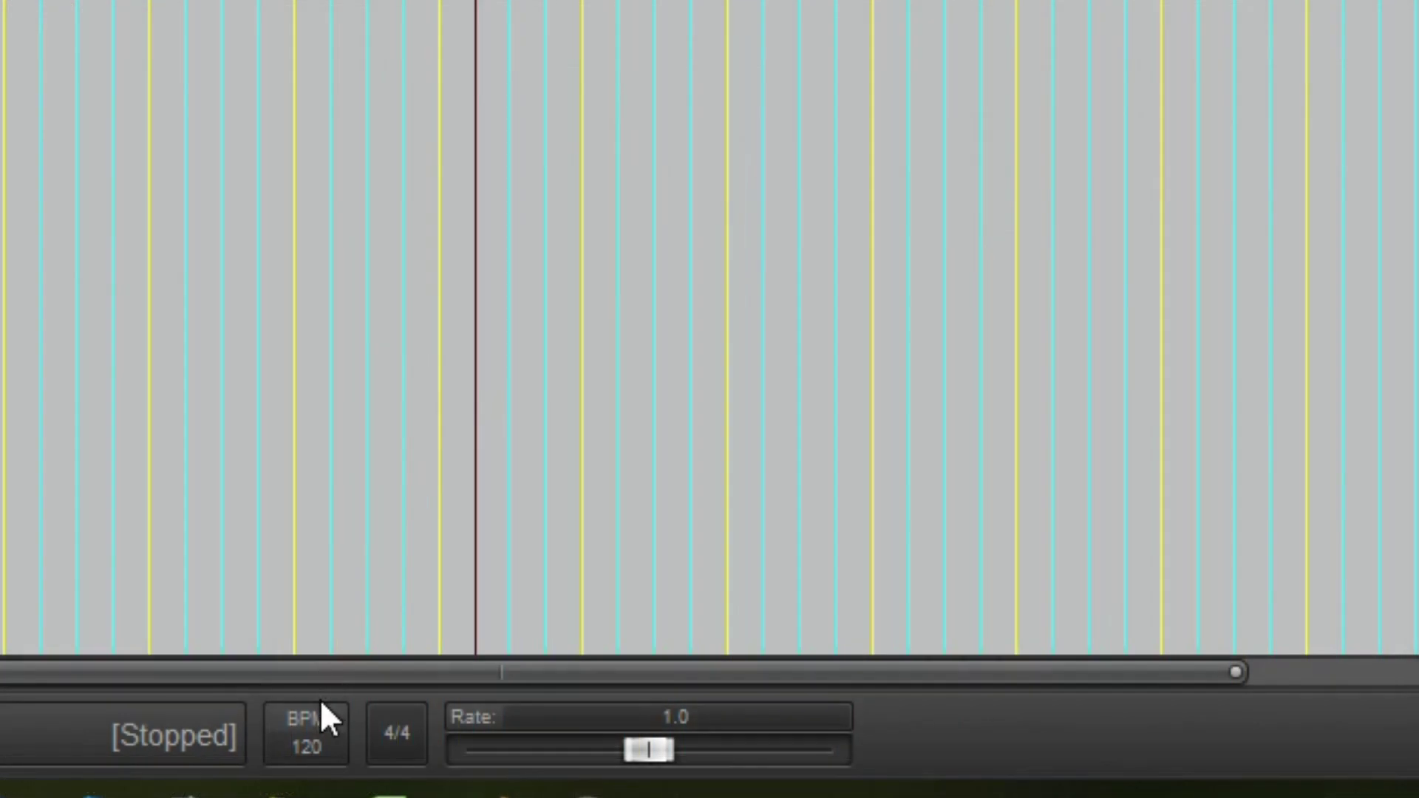
pyautogui.click(322, 712)
pyautogui.click(322, 713)
pyautogui.click(318, 715)
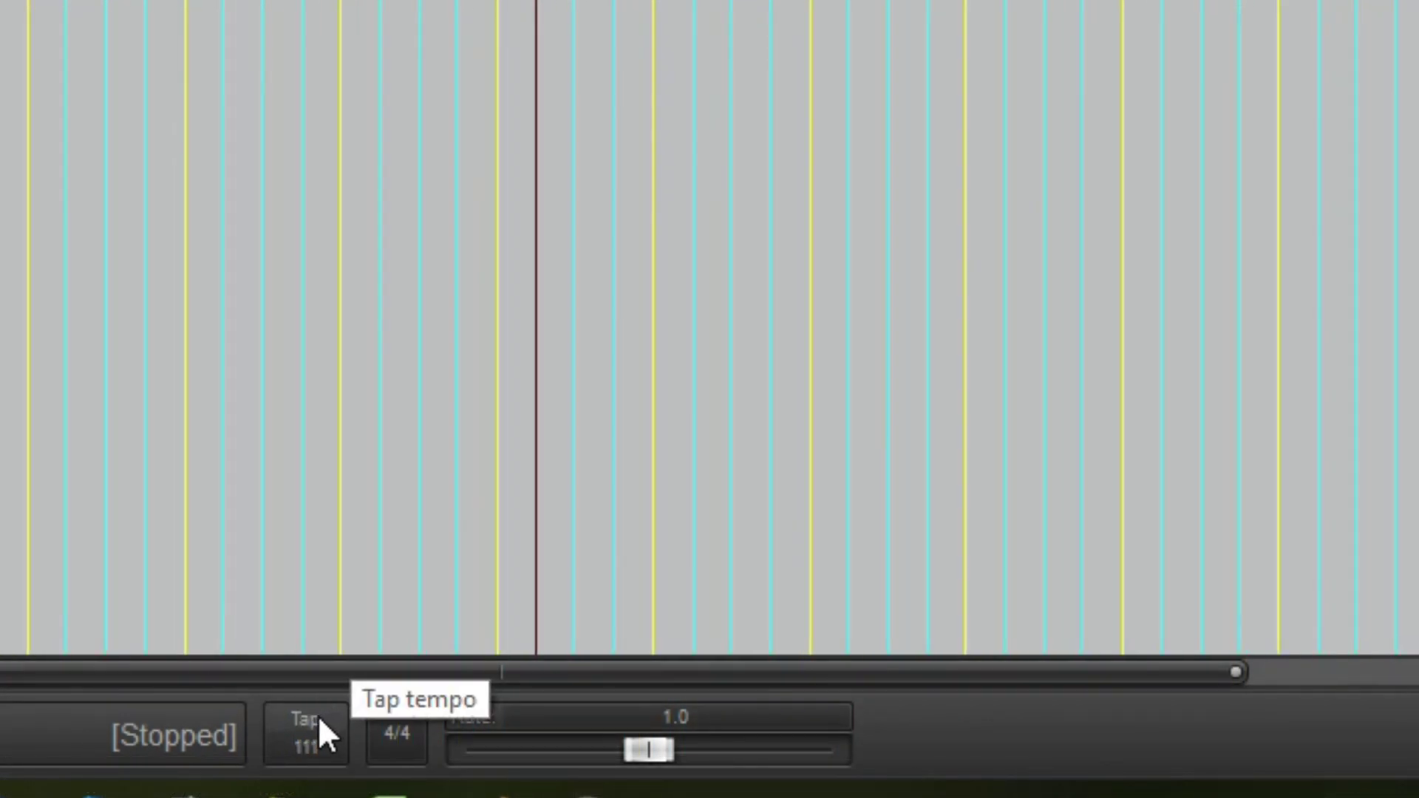
pyautogui.click(318, 716)
pyautogui.click(319, 719)
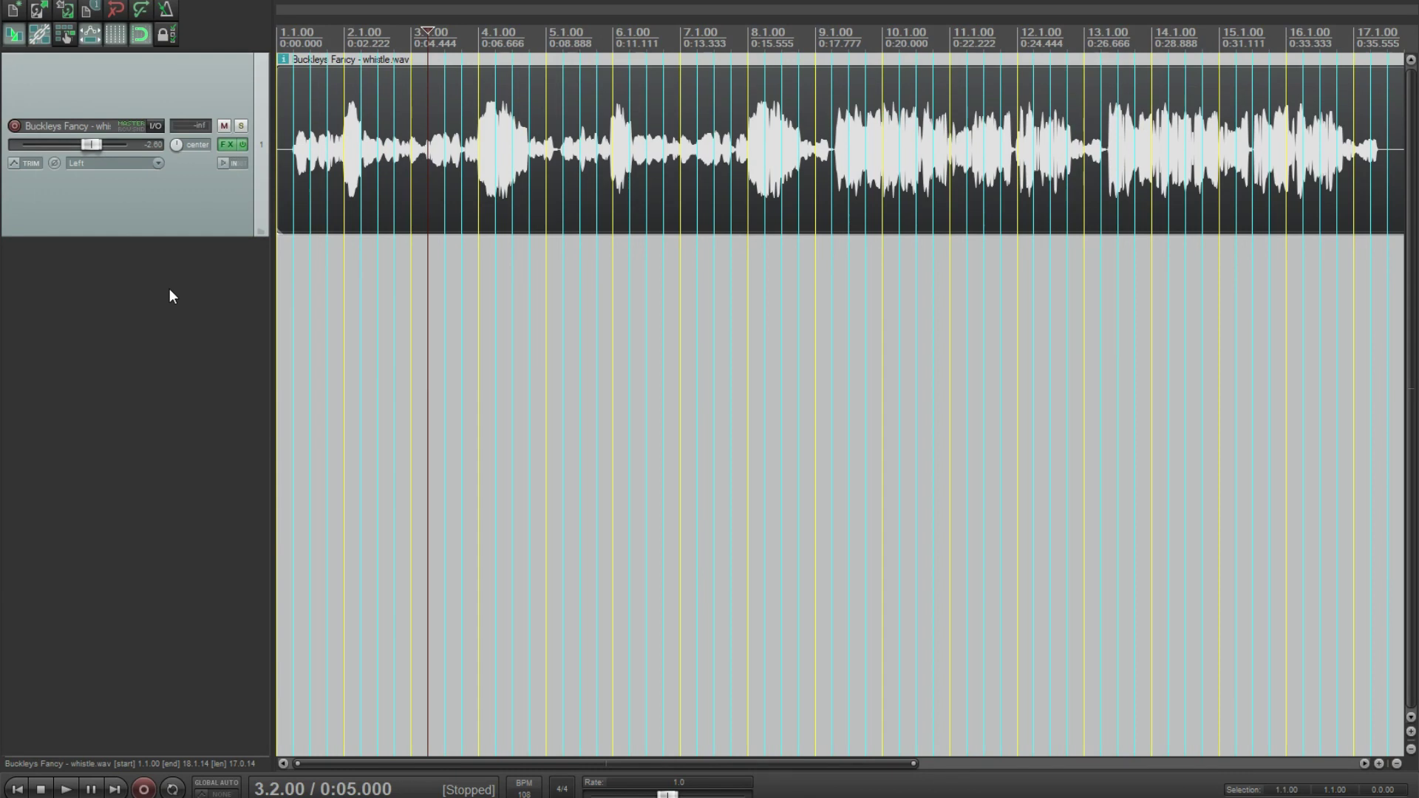
# Add a second track below the whistle and load the mono Band-in-a-Box DAW VST3 Plugin on it.
pyautogui.rightClick(171, 290)
pyautogui.click(223, 303)
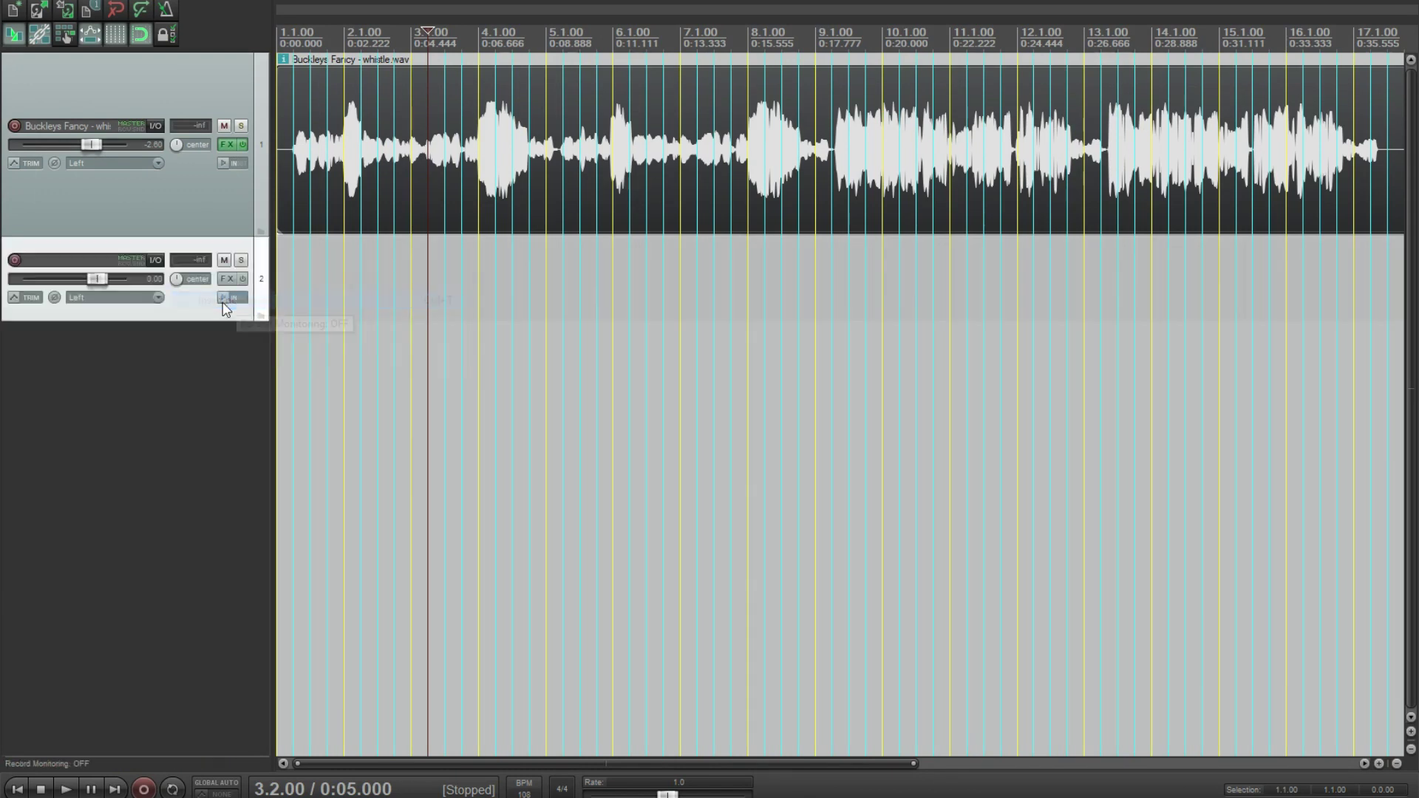
pyautogui.rightClick(226, 279)
pyautogui.moveTo(324, 299)
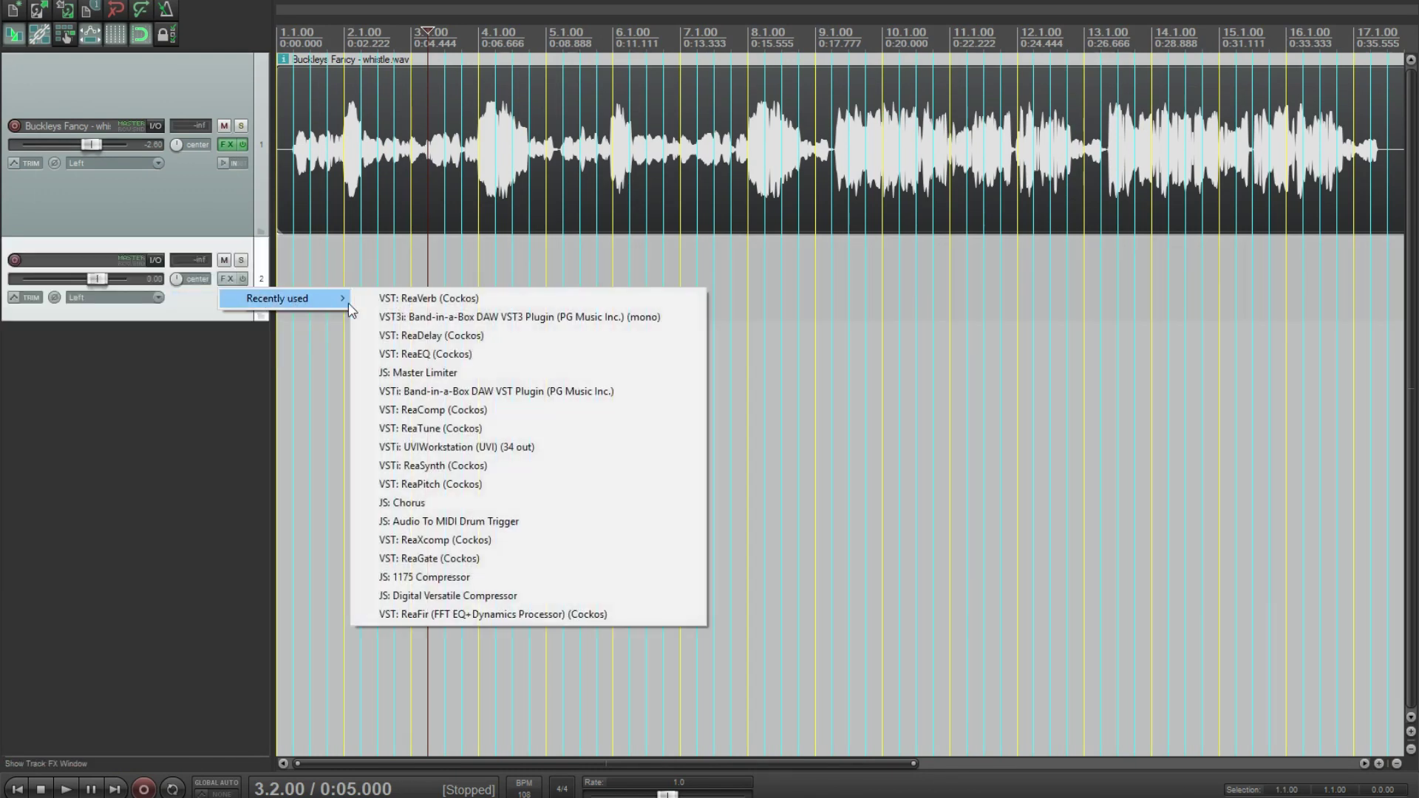
pyautogui.click(485, 317)
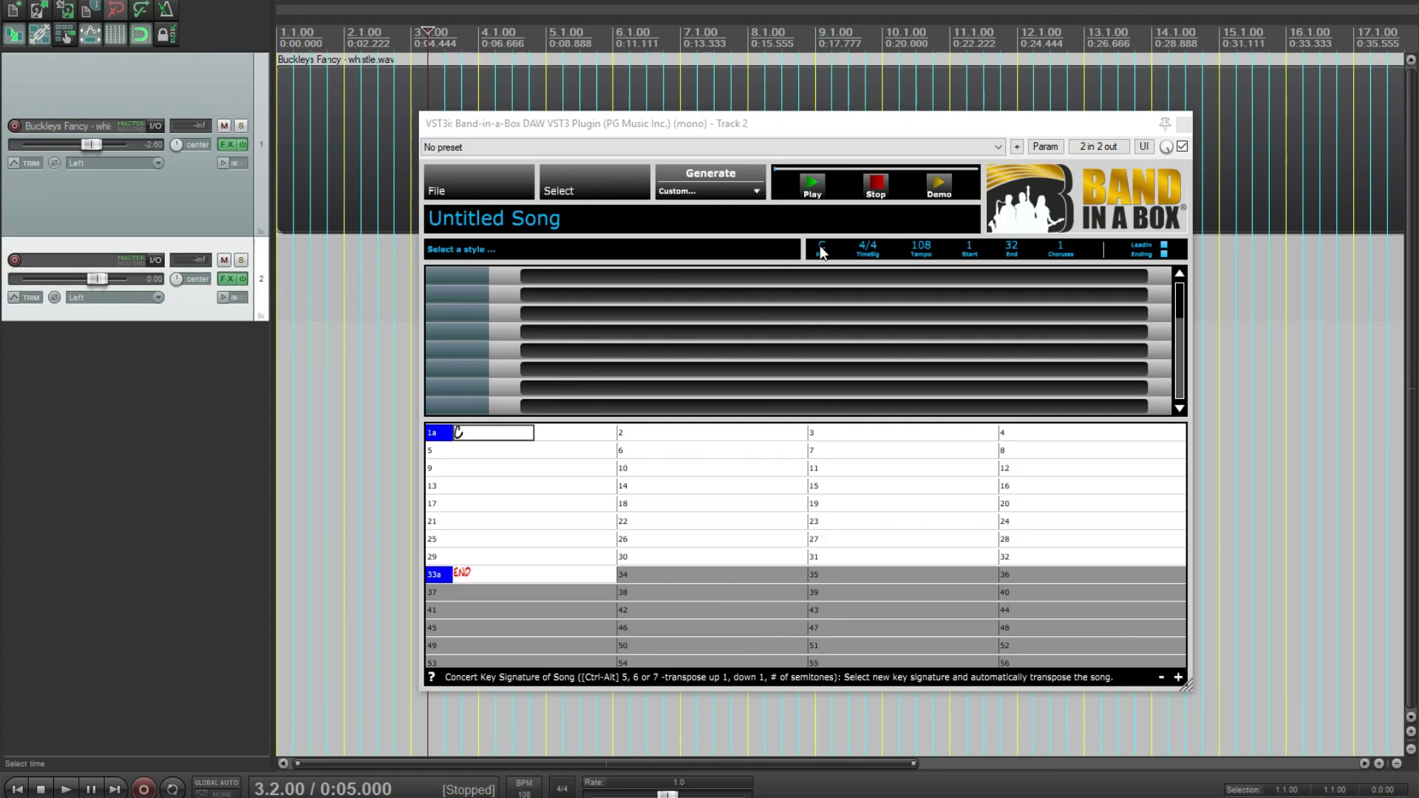
# Set the plugin song's key to G and enter the G, D, C, Am and Bm chord progression through bar 17, with part b at bar 9.
pyautogui.click(822, 248)
pyautogui.click(858, 427)
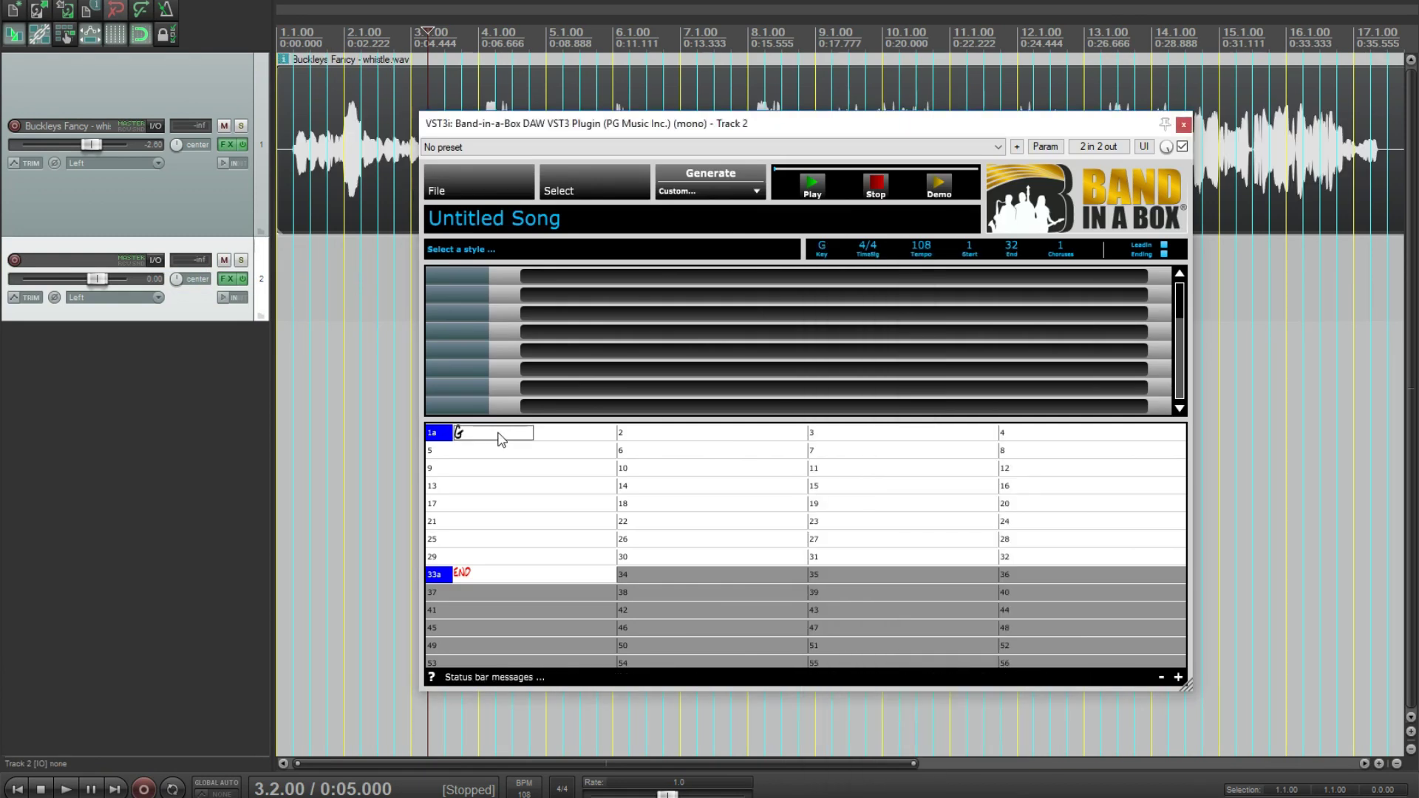
pyautogui.click(758, 436)
pyautogui.write('D')
pyautogui.press('Return')
pyautogui.write('G')
pyautogui.press('Return')
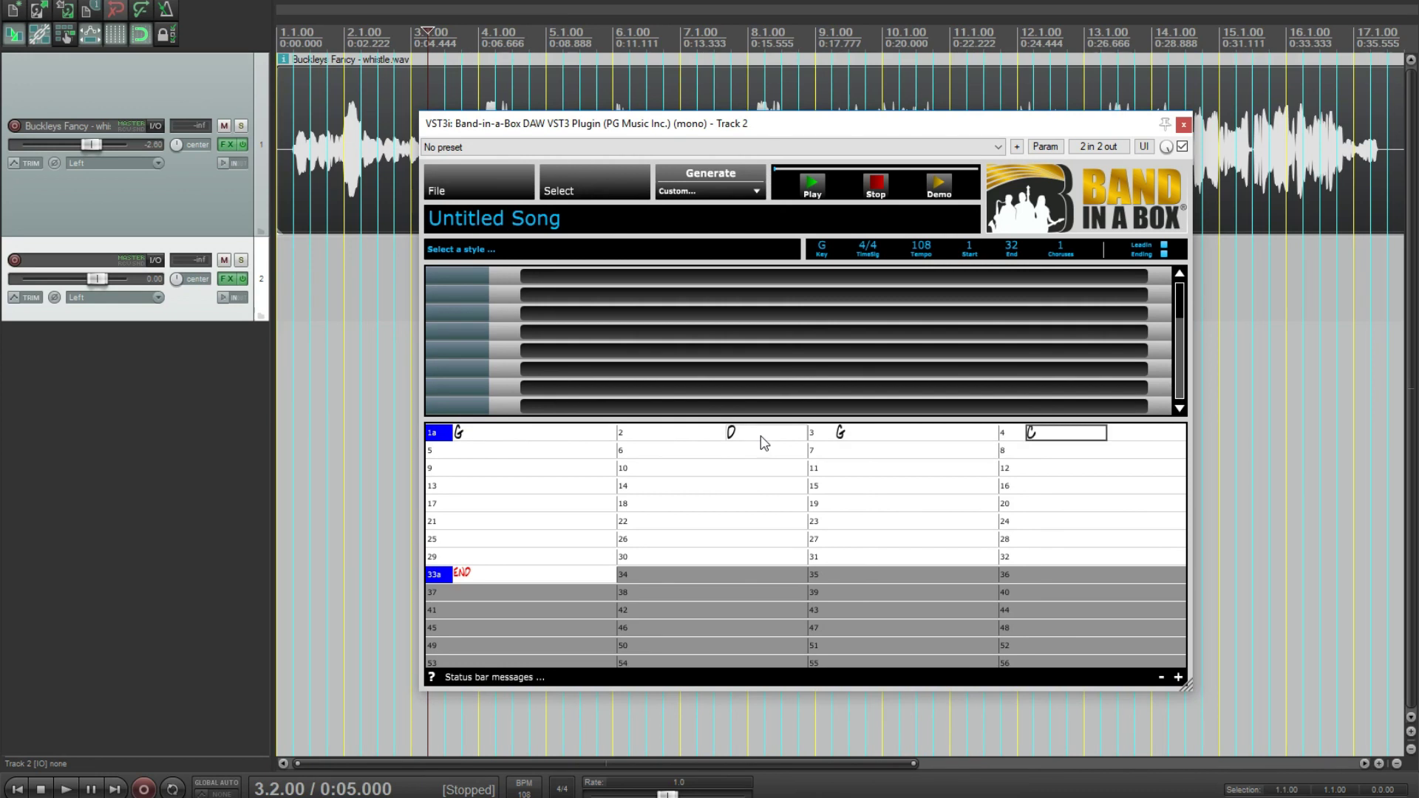
pyautogui.press('BackSpace')
pyautogui.press('BackSpace')
pyautogui.write('G')
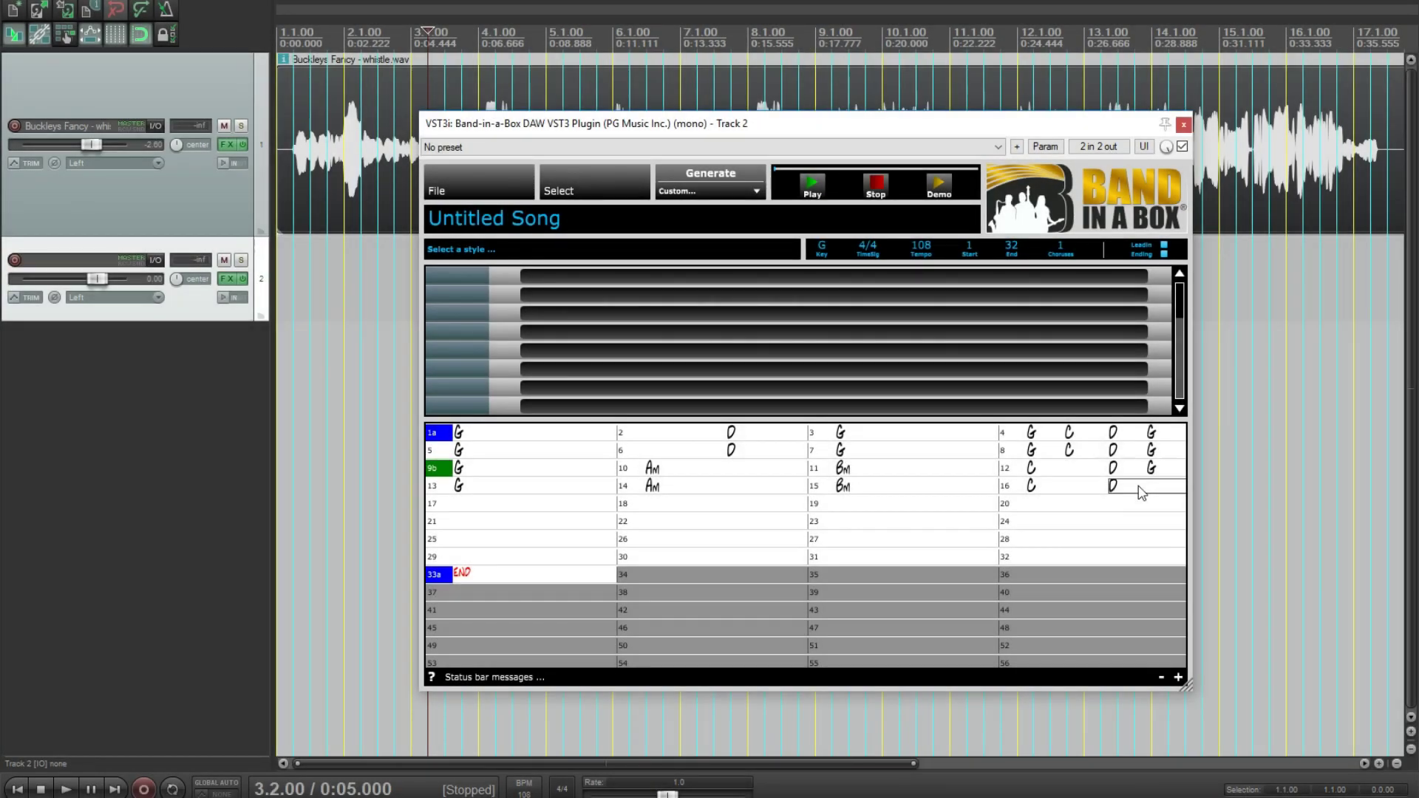
pyautogui.press('Return')
pyautogui.press('Right')
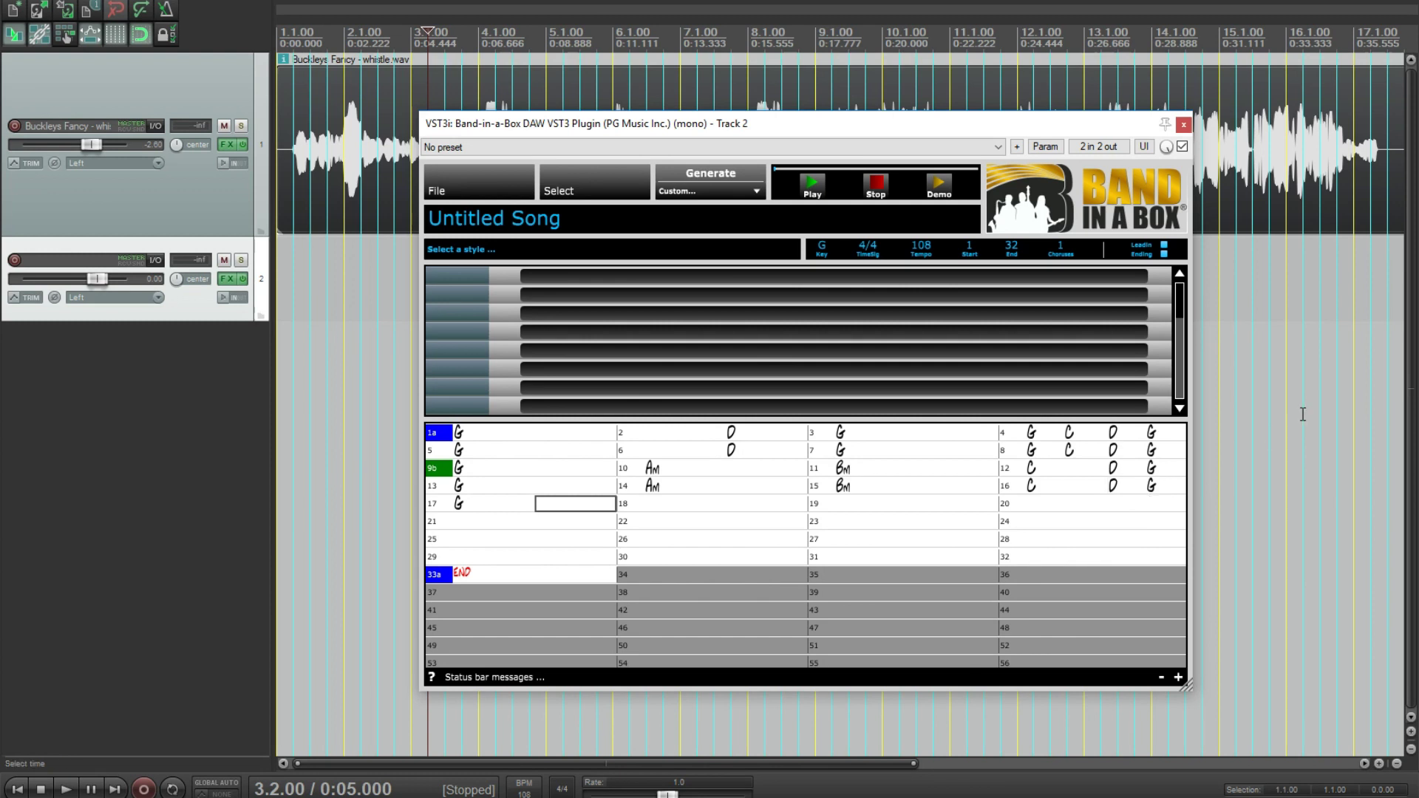
# Set the song's end bar to 16 in the plugin.
pyautogui.click(1013, 246)
pyautogui.write('16')
pyautogui.press('Return')
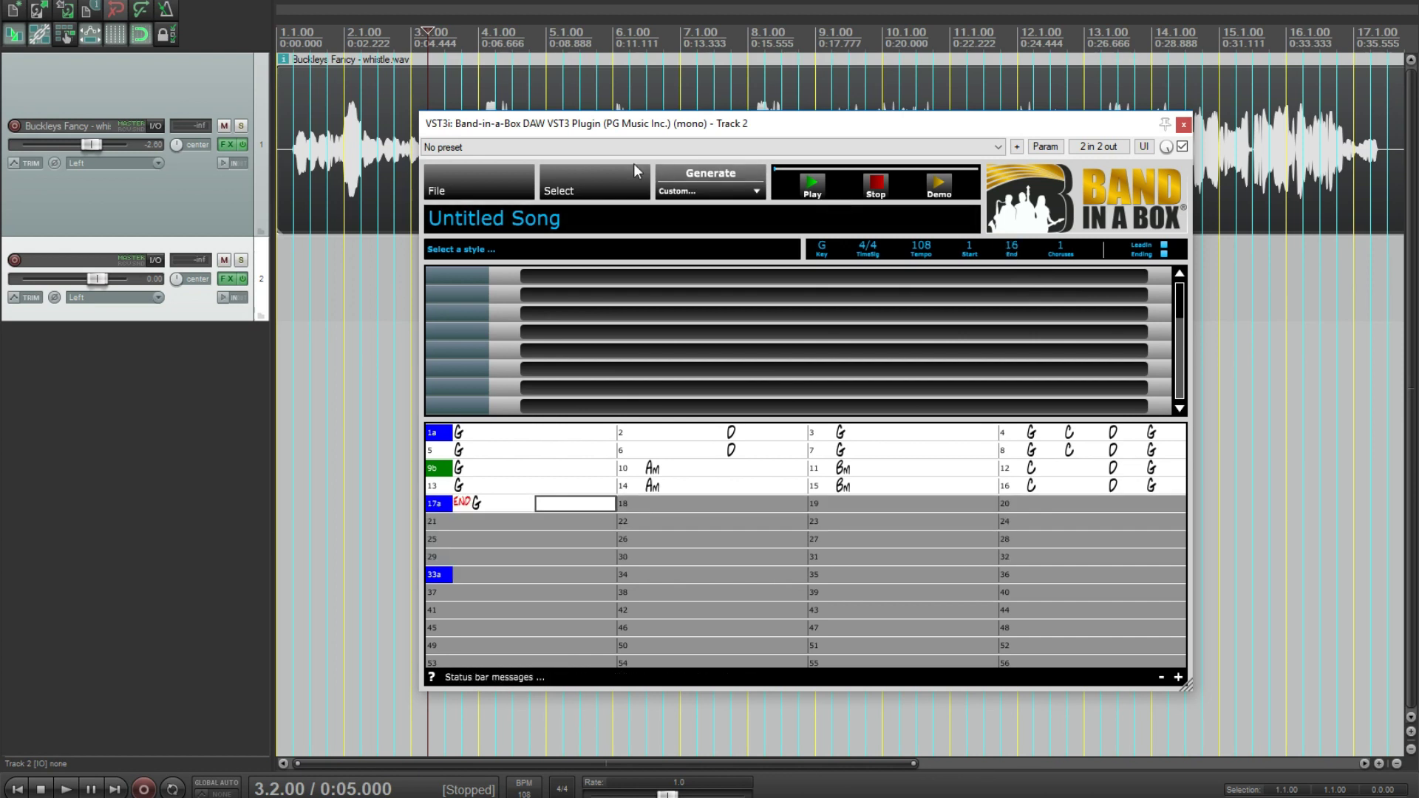
# Open the style picker and filter the styles by the Celtic Reel category.
pyautogui.click(608, 190)
pyautogui.click(643, 237)
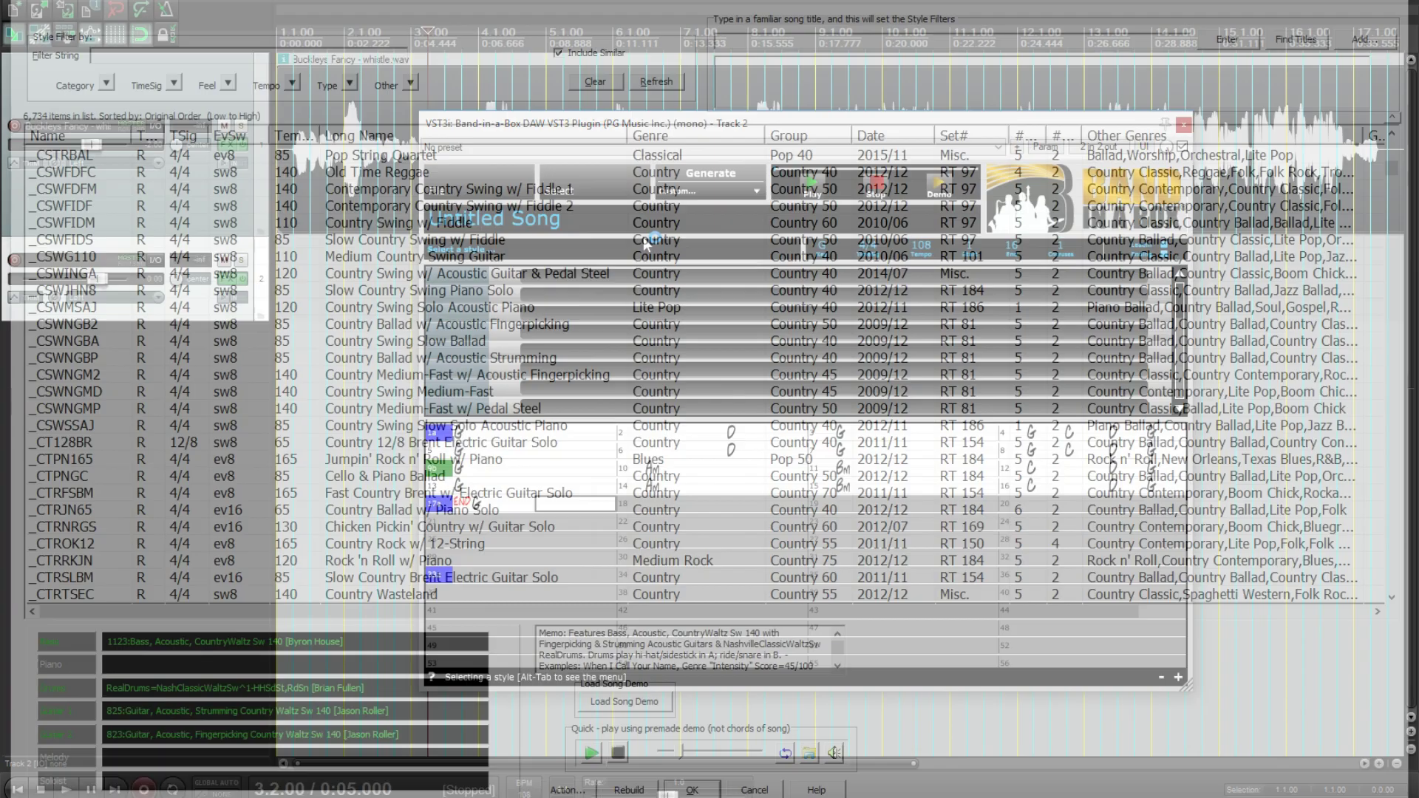
pyautogui.click(108, 85)
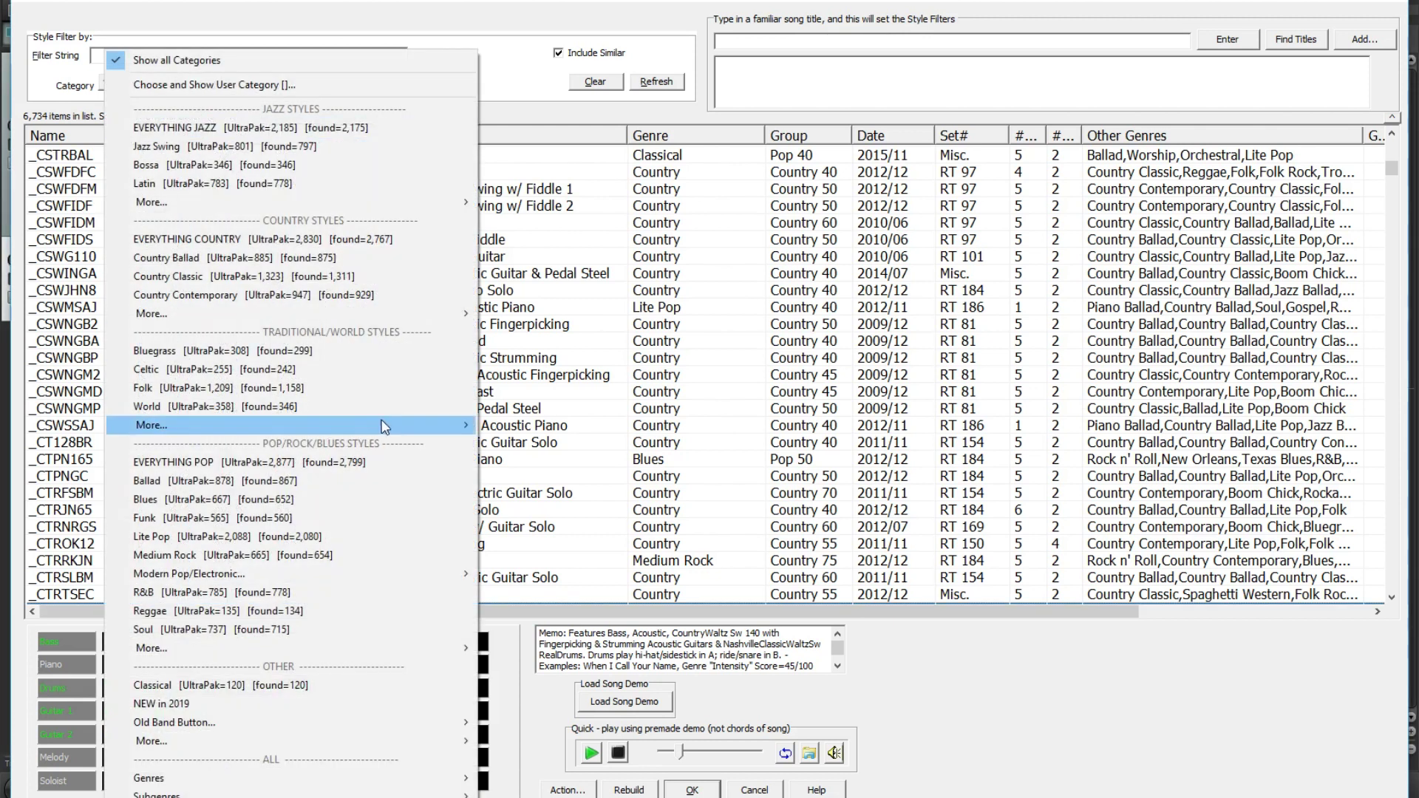
pyautogui.moveTo(385, 426)
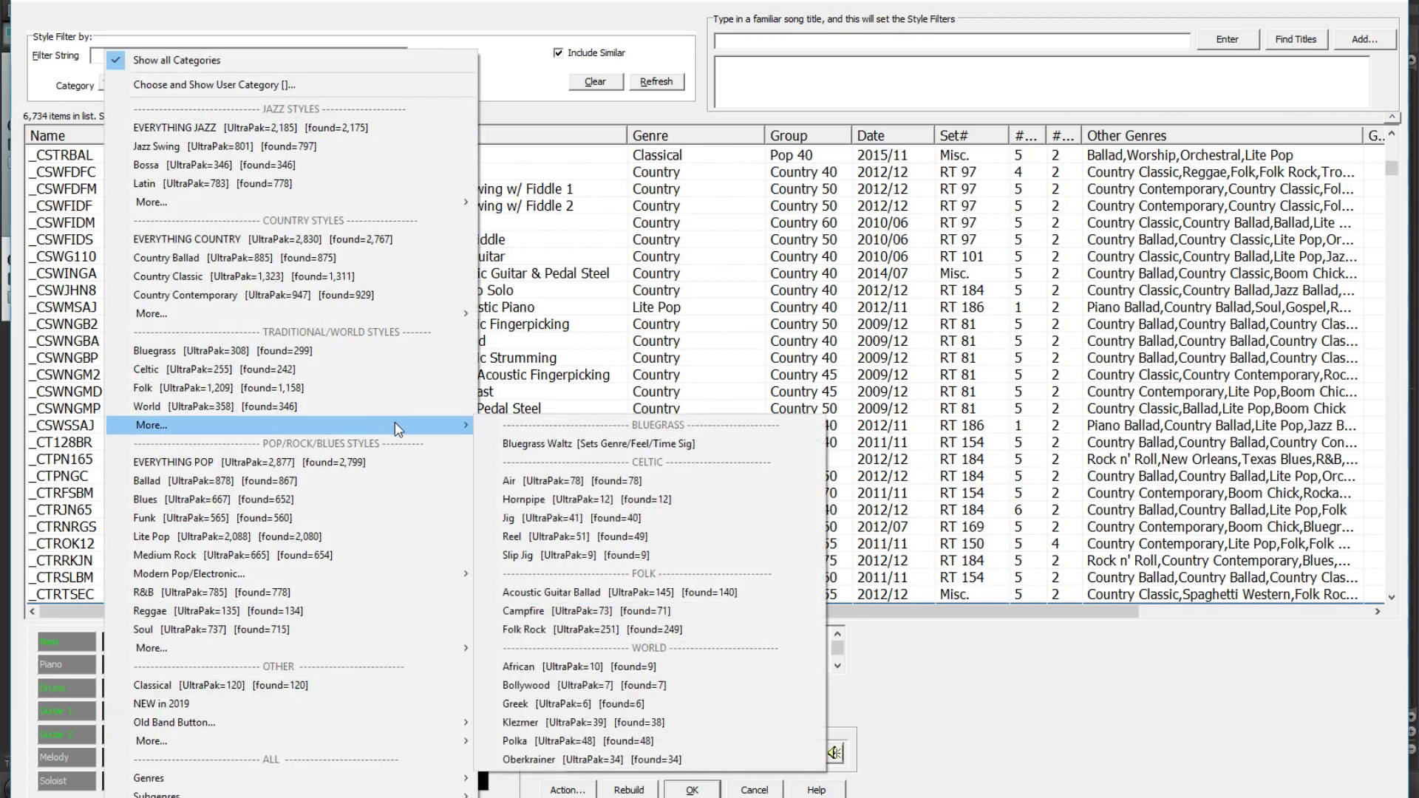
pyautogui.click(638, 540)
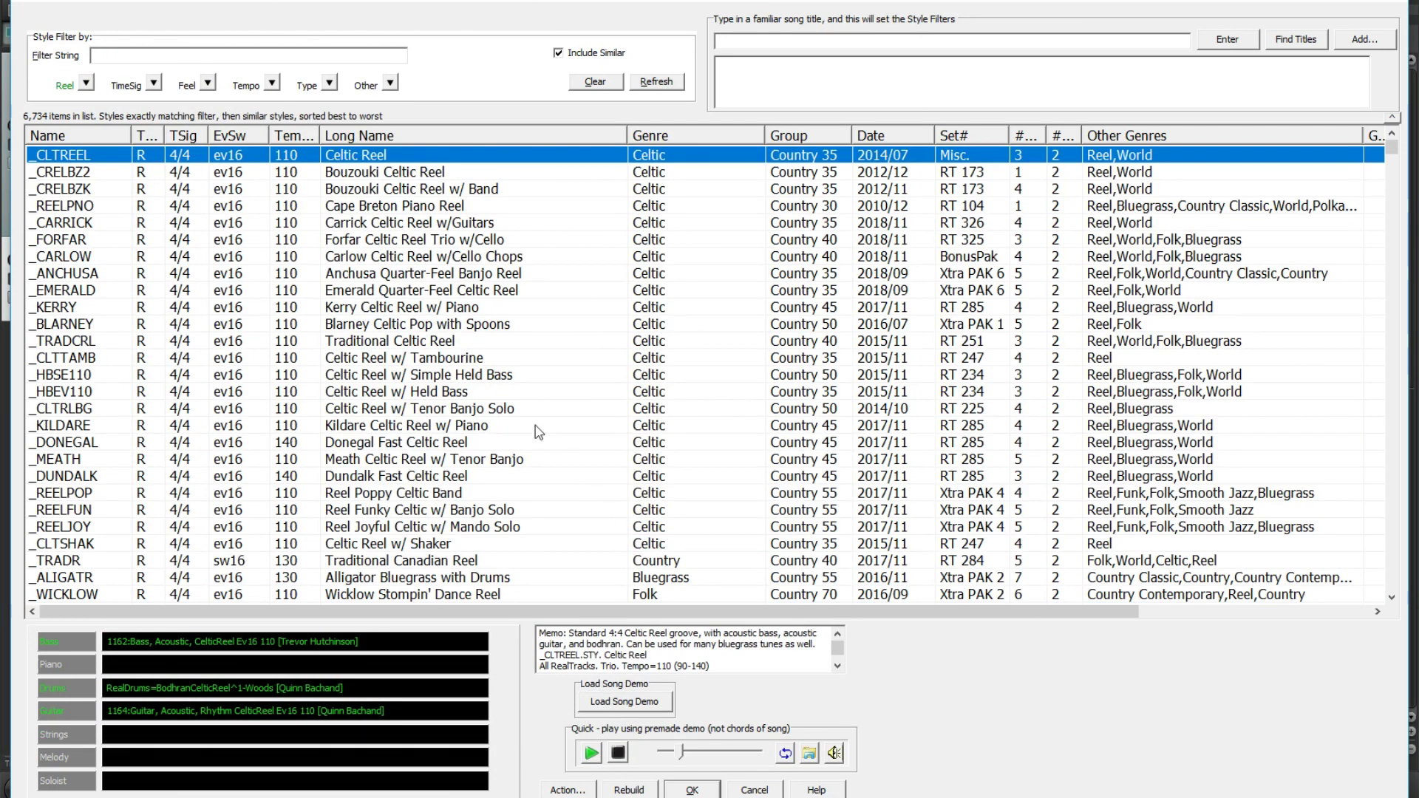
# Audition the Carrick and Forfar Celtic reel styles and choose Carlow Celtic Reel w/Cello Chops for the song.
pyautogui.click(447, 228)
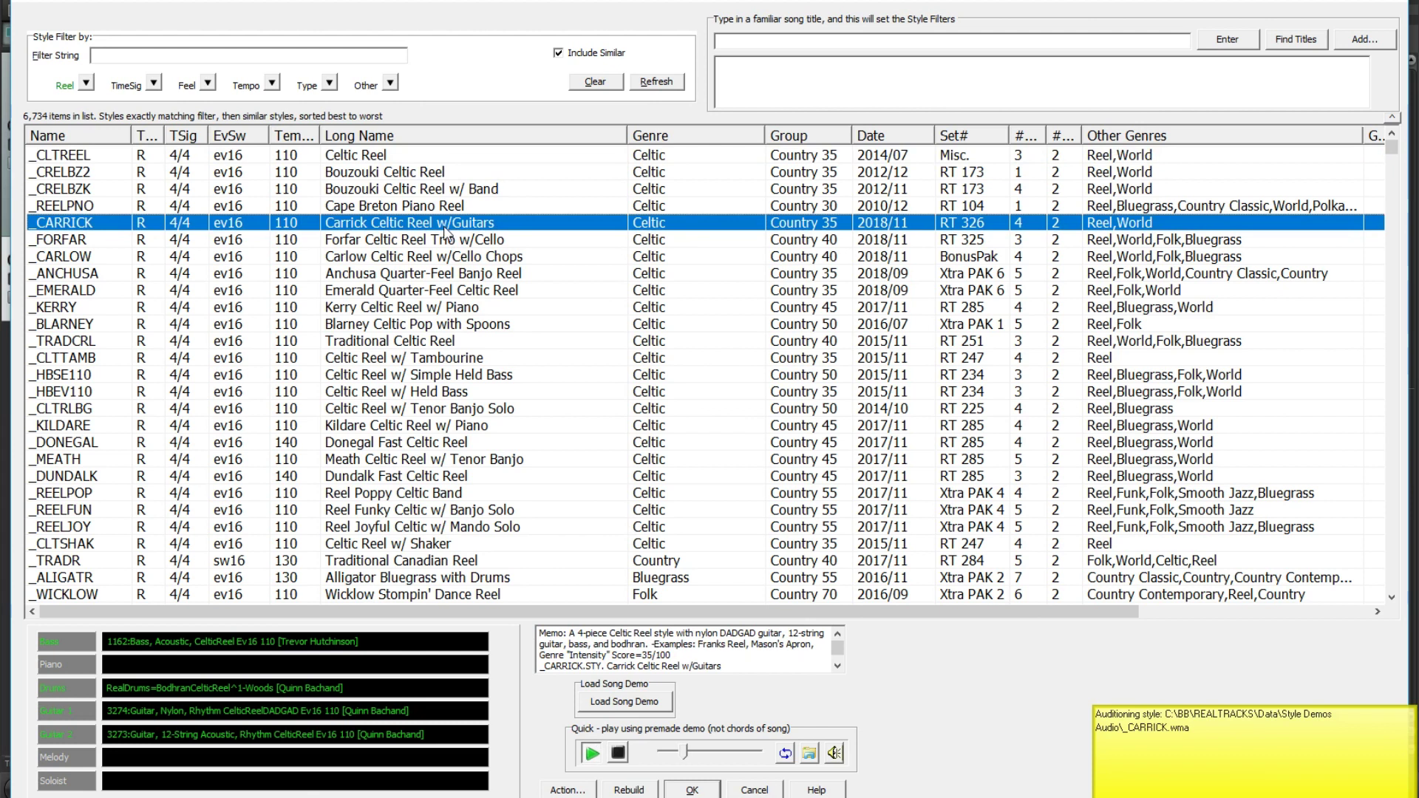
pyautogui.click(440, 241)
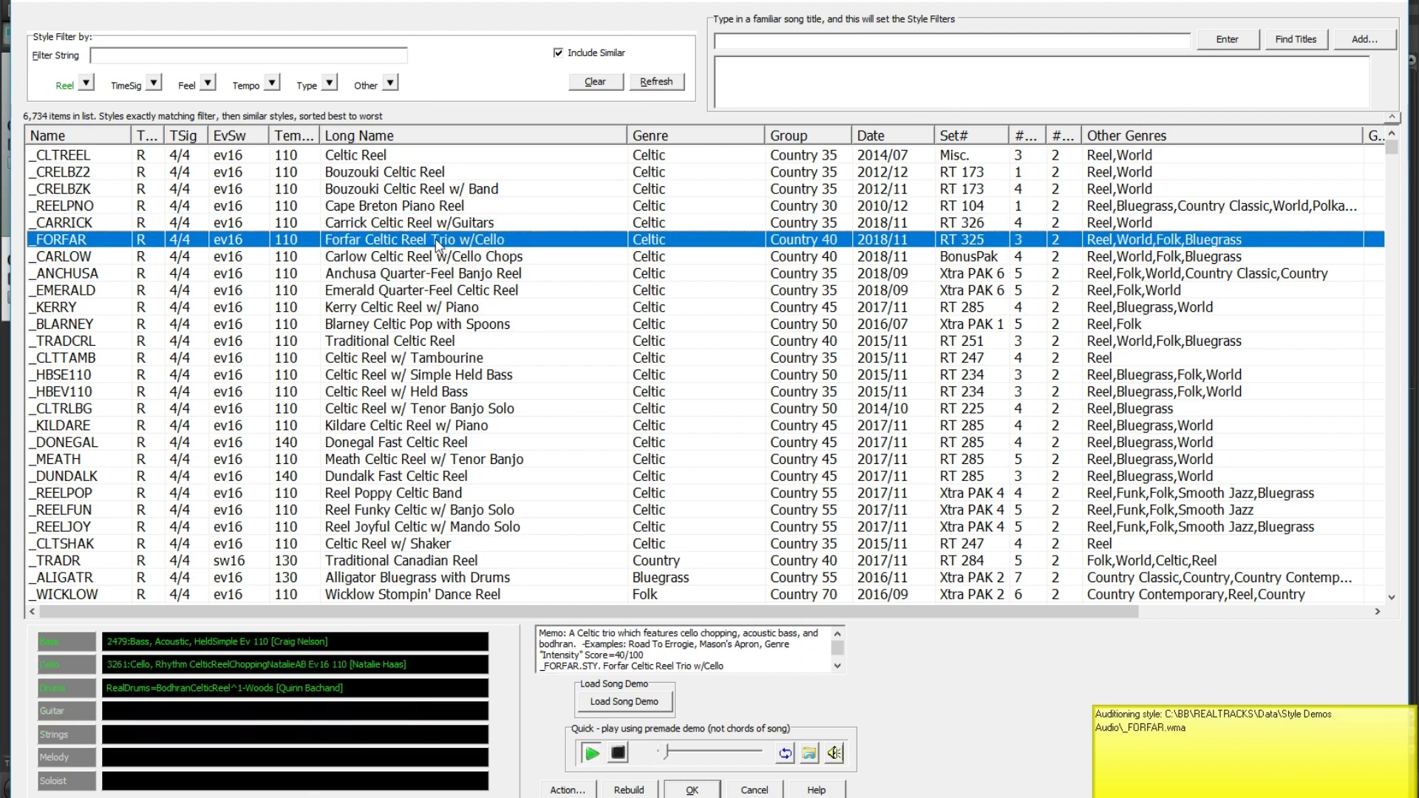
pyautogui.click(422, 258)
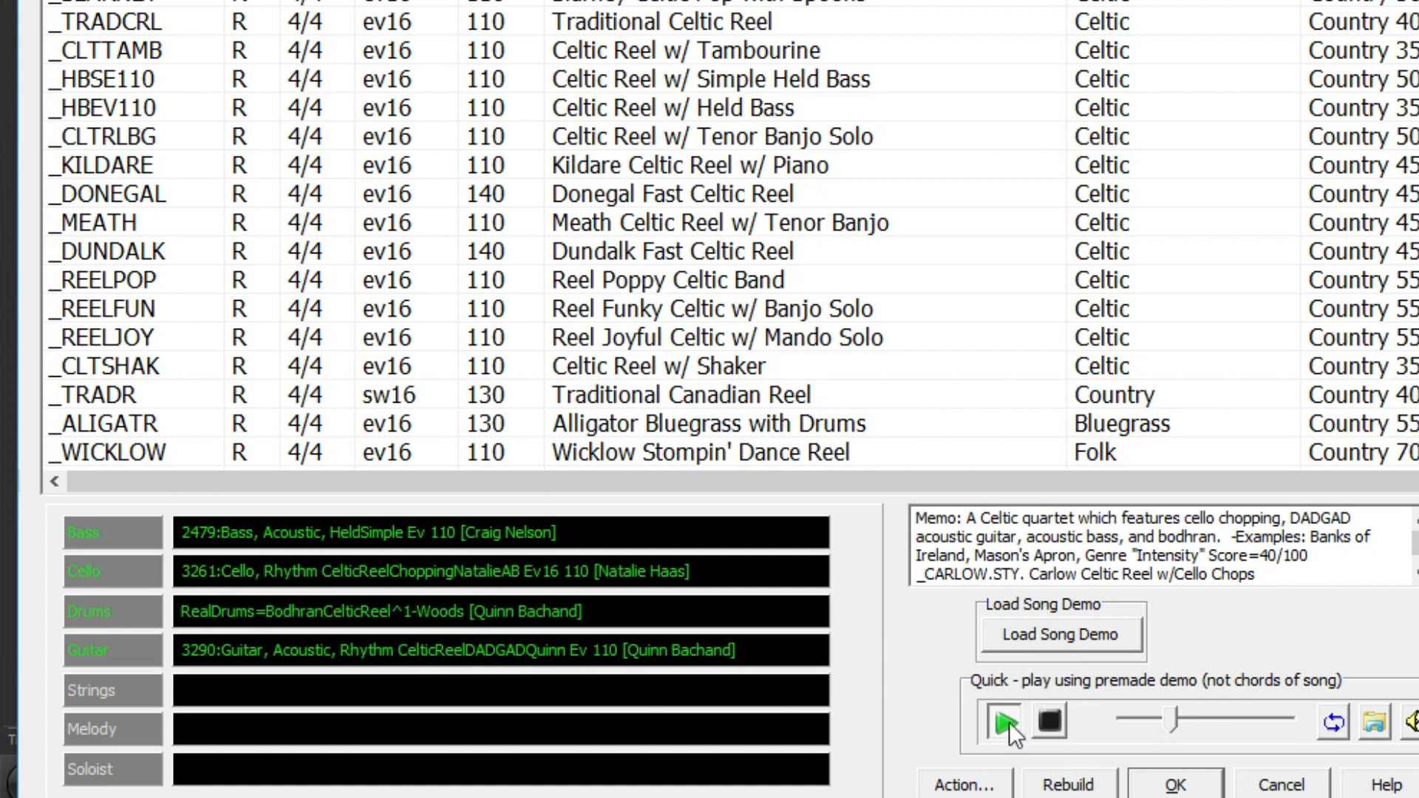
pyautogui.click(1177, 786)
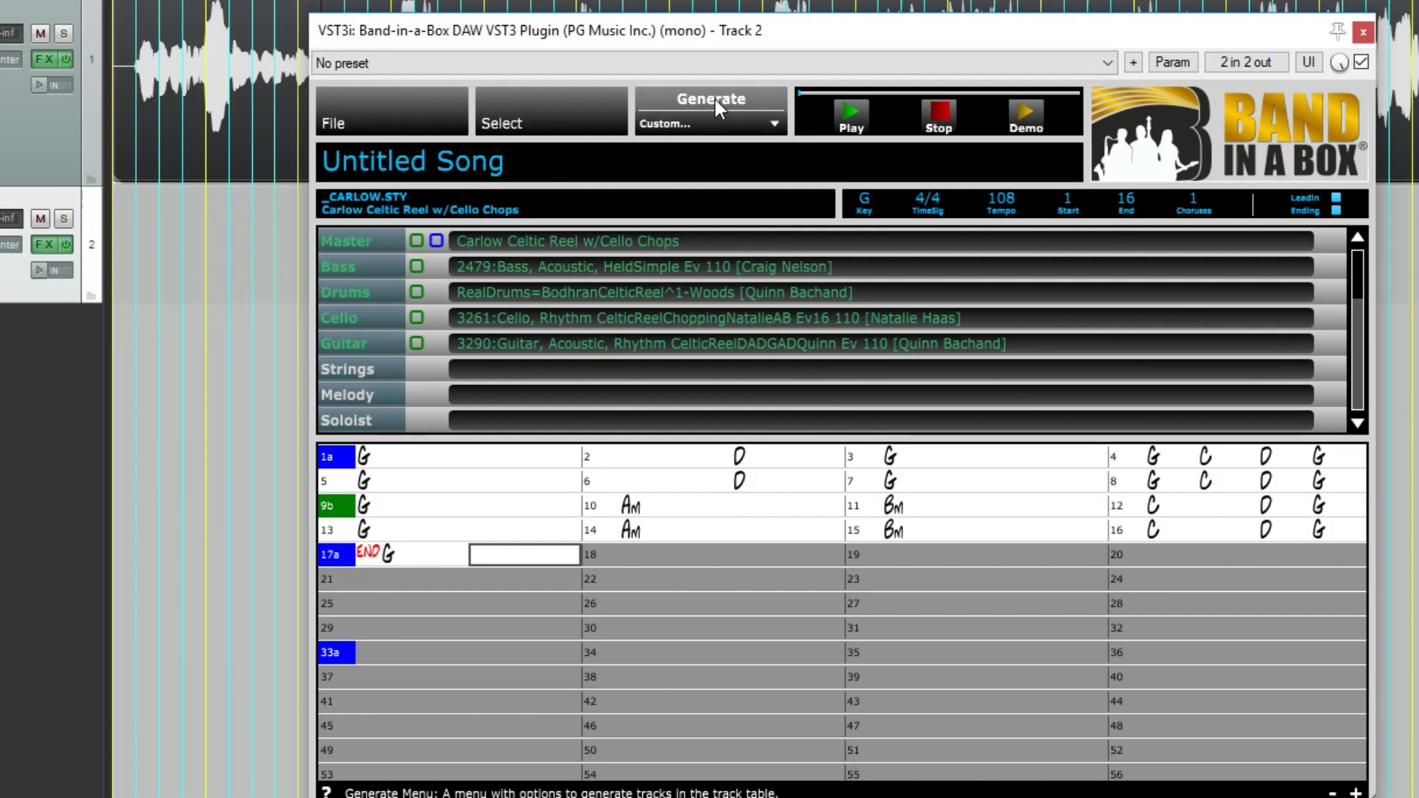
# Generate the backing parts and place the bass, drums, cello and guitar on separate project tracks starting at bar 1.
pyautogui.click(716, 99)
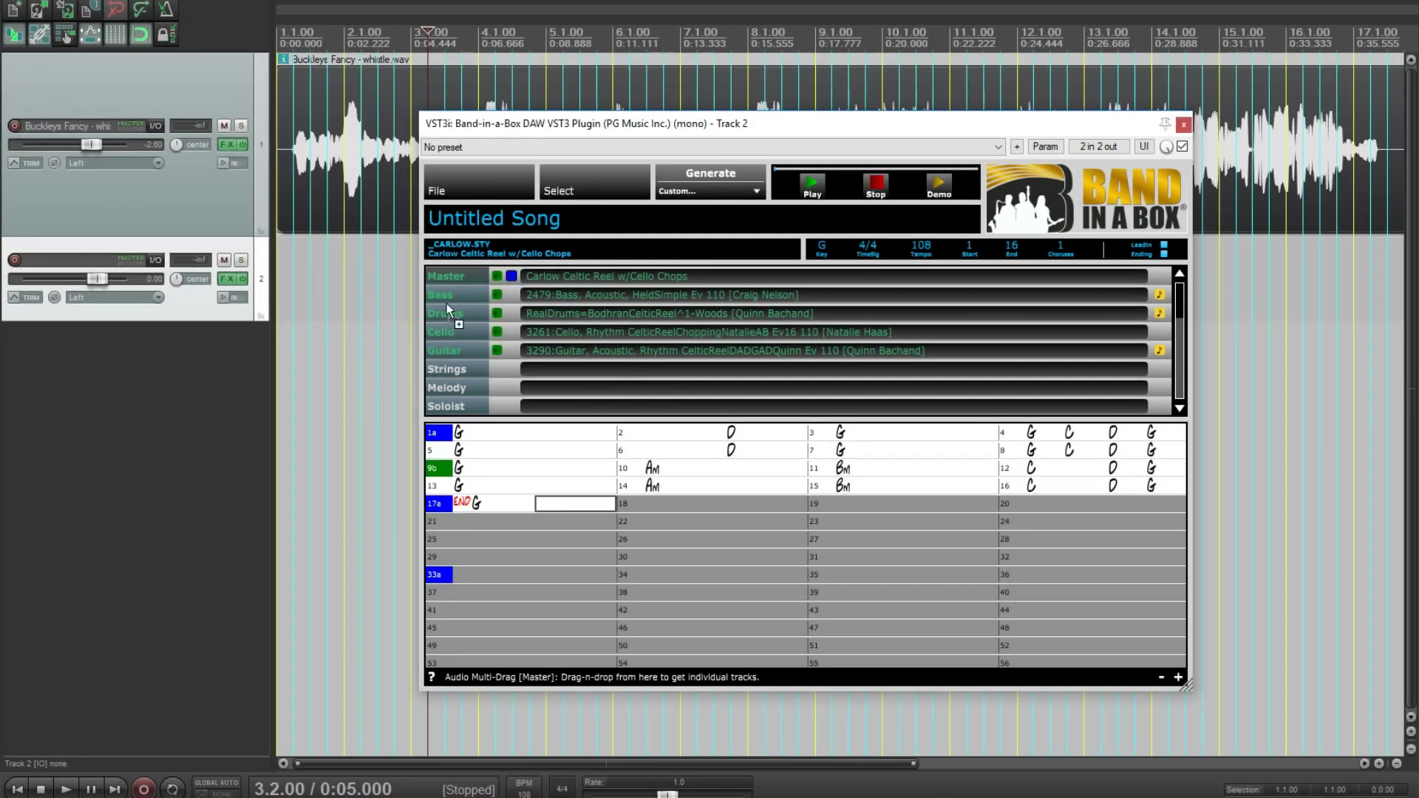
pyautogui.moveTo(447, 303); pyautogui.dragTo(277, 353)
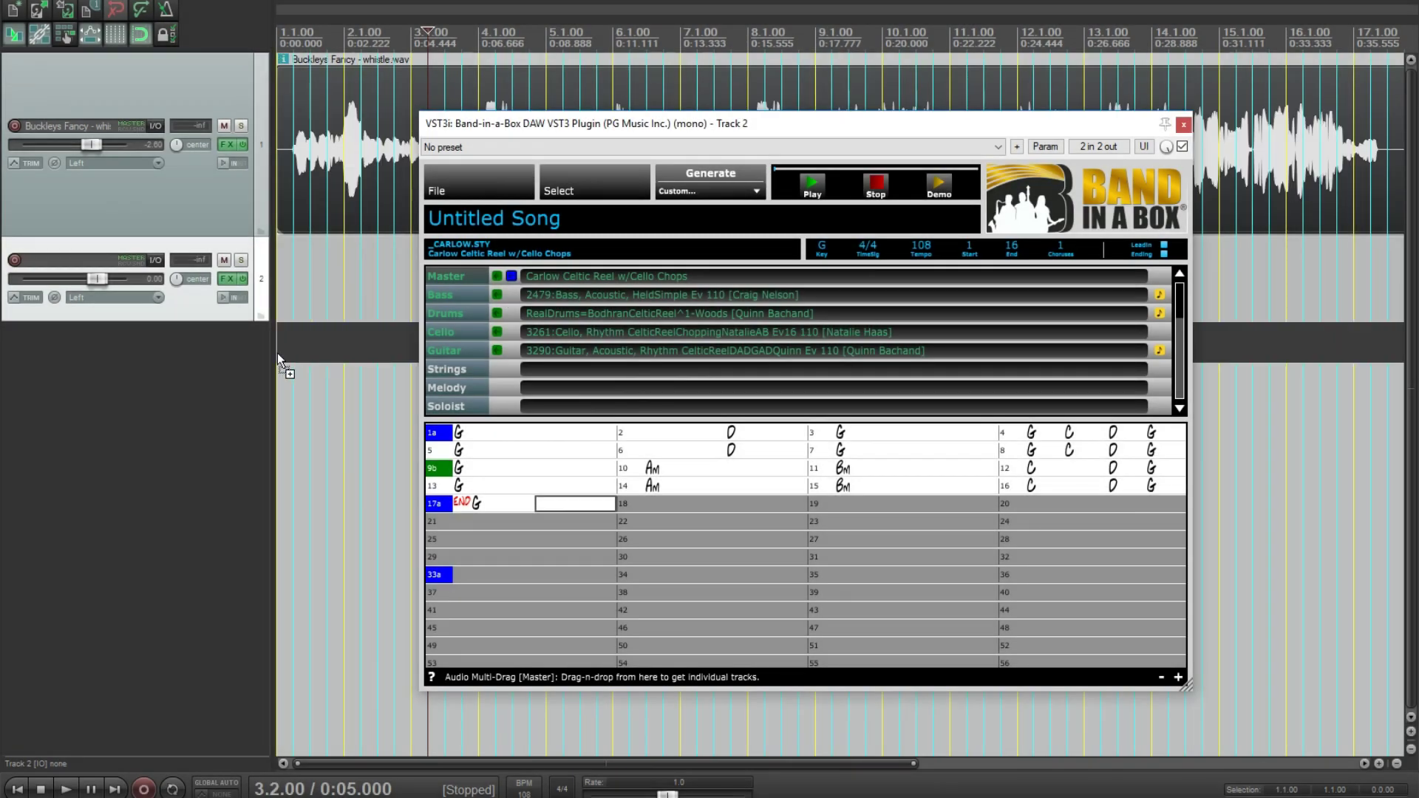
pyautogui.click(659, 411)
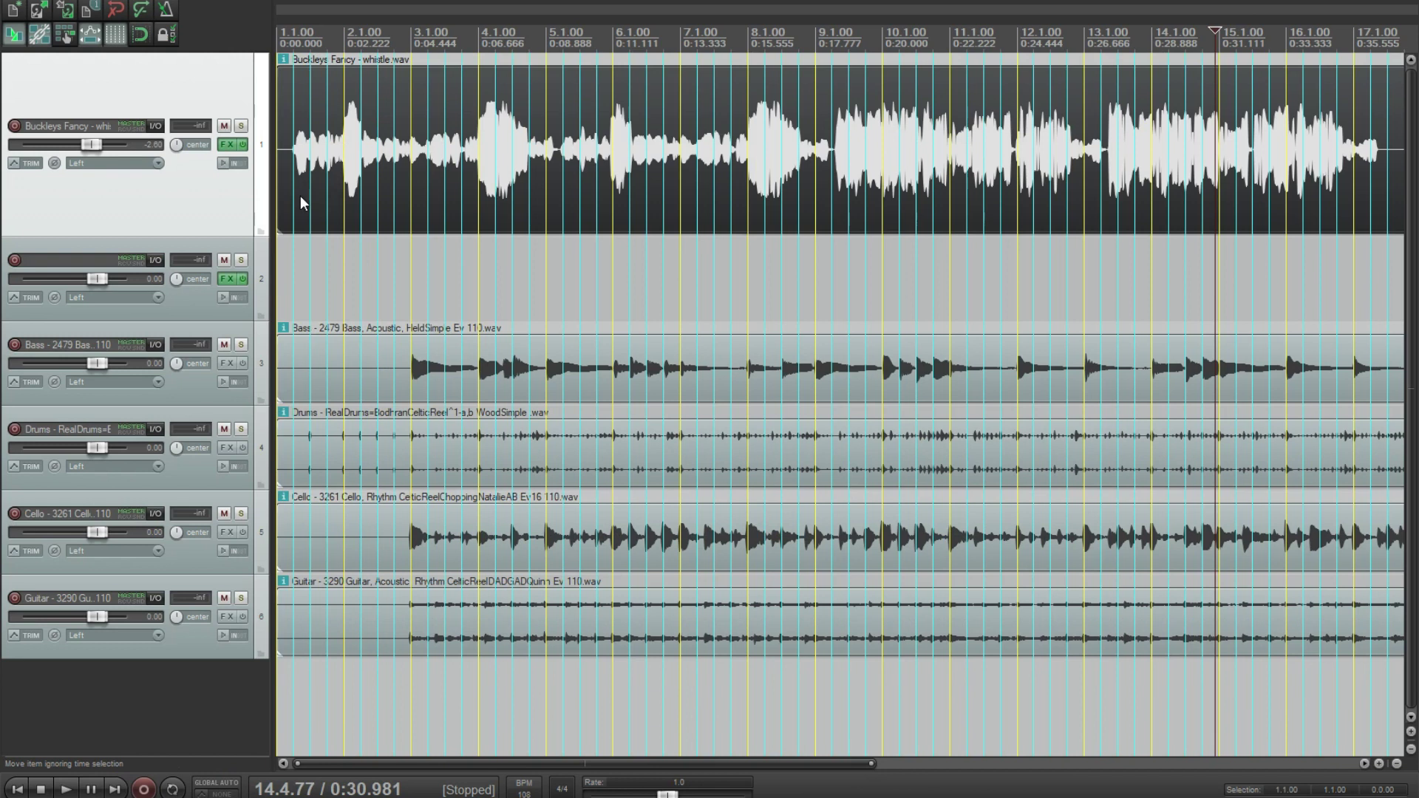
# Shift the whistle clip later so its melody starts at bar 3, and play it together with the backing tracks.
pyautogui.moveTo(294, 206); pyautogui.dragTo(407, 224)
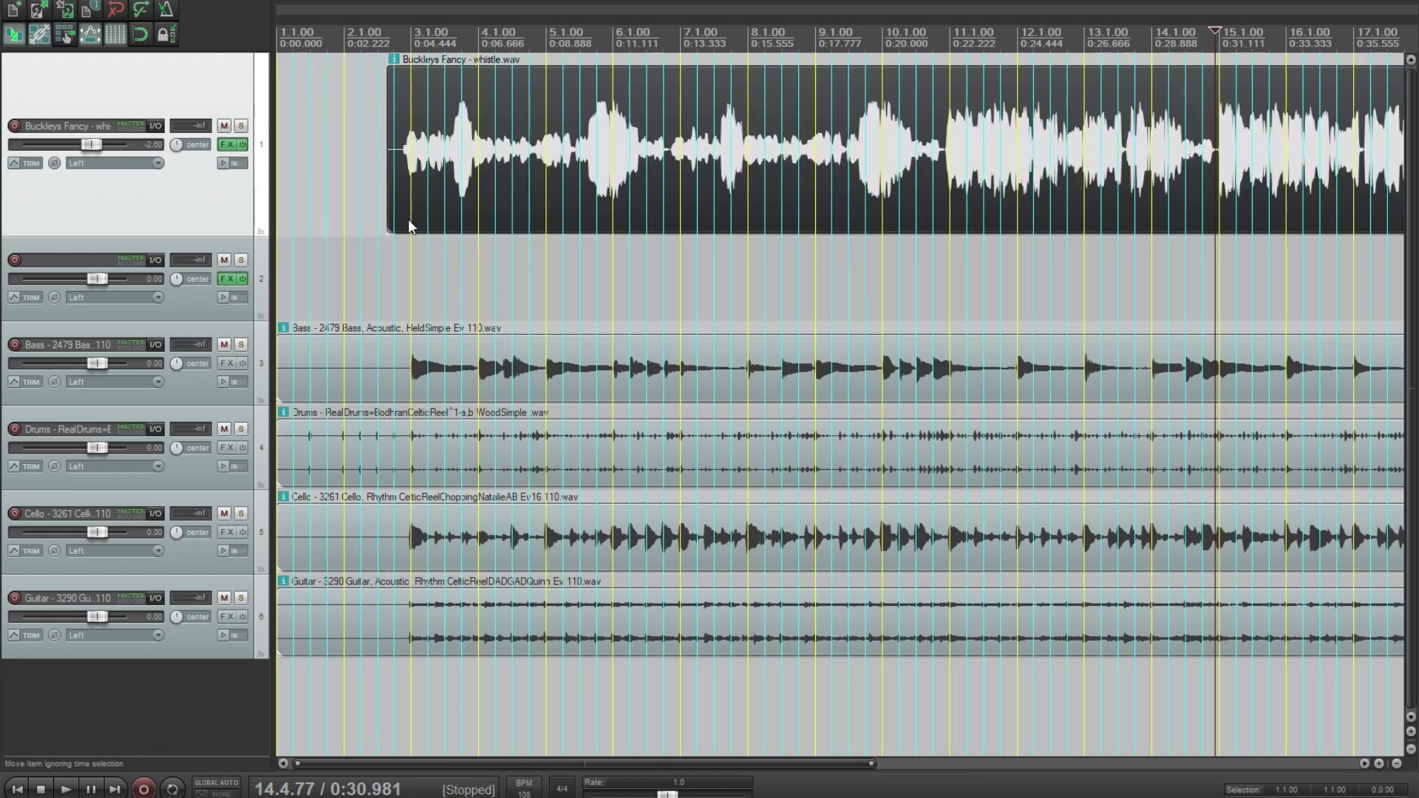
pyautogui.click(399, 272)
pyautogui.press('space')
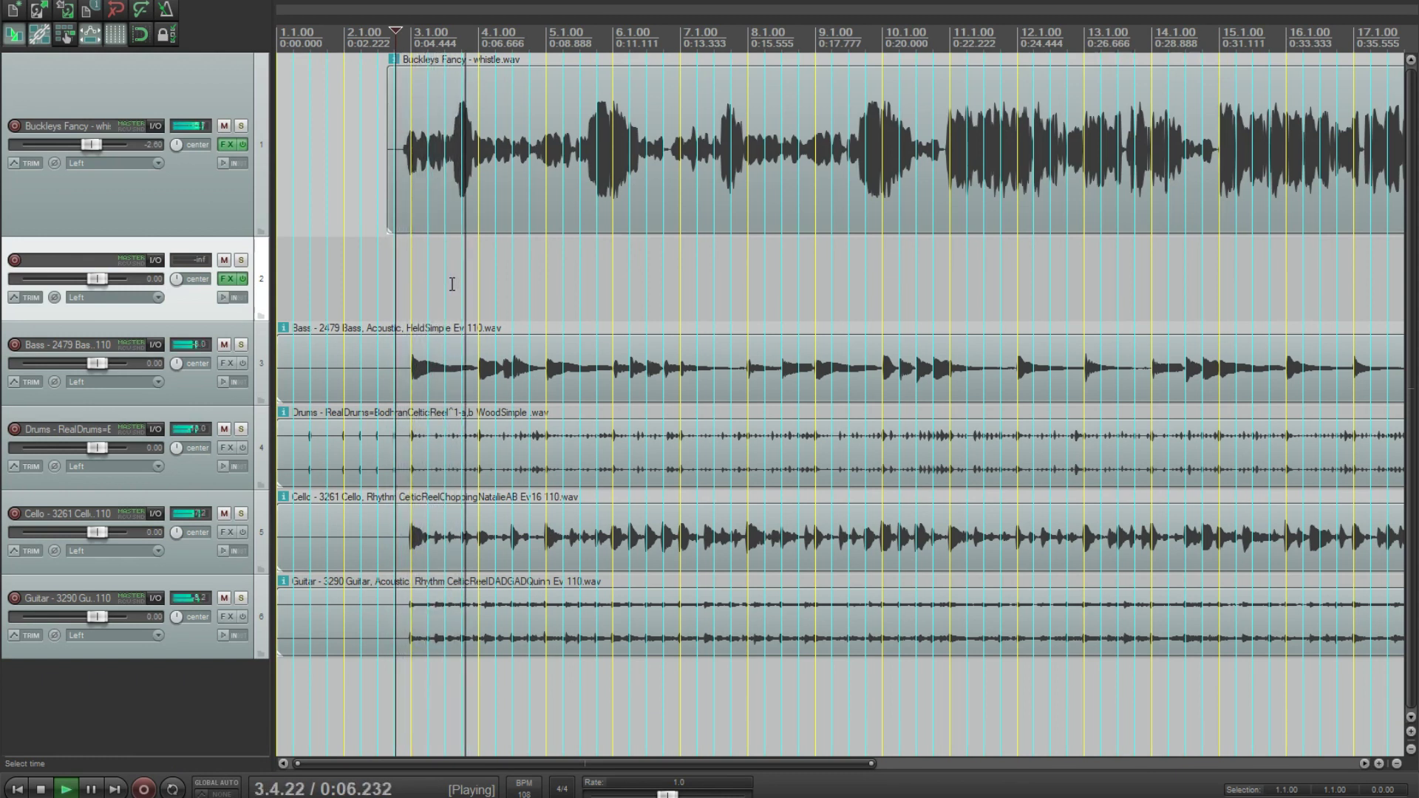
pyautogui.press('space')
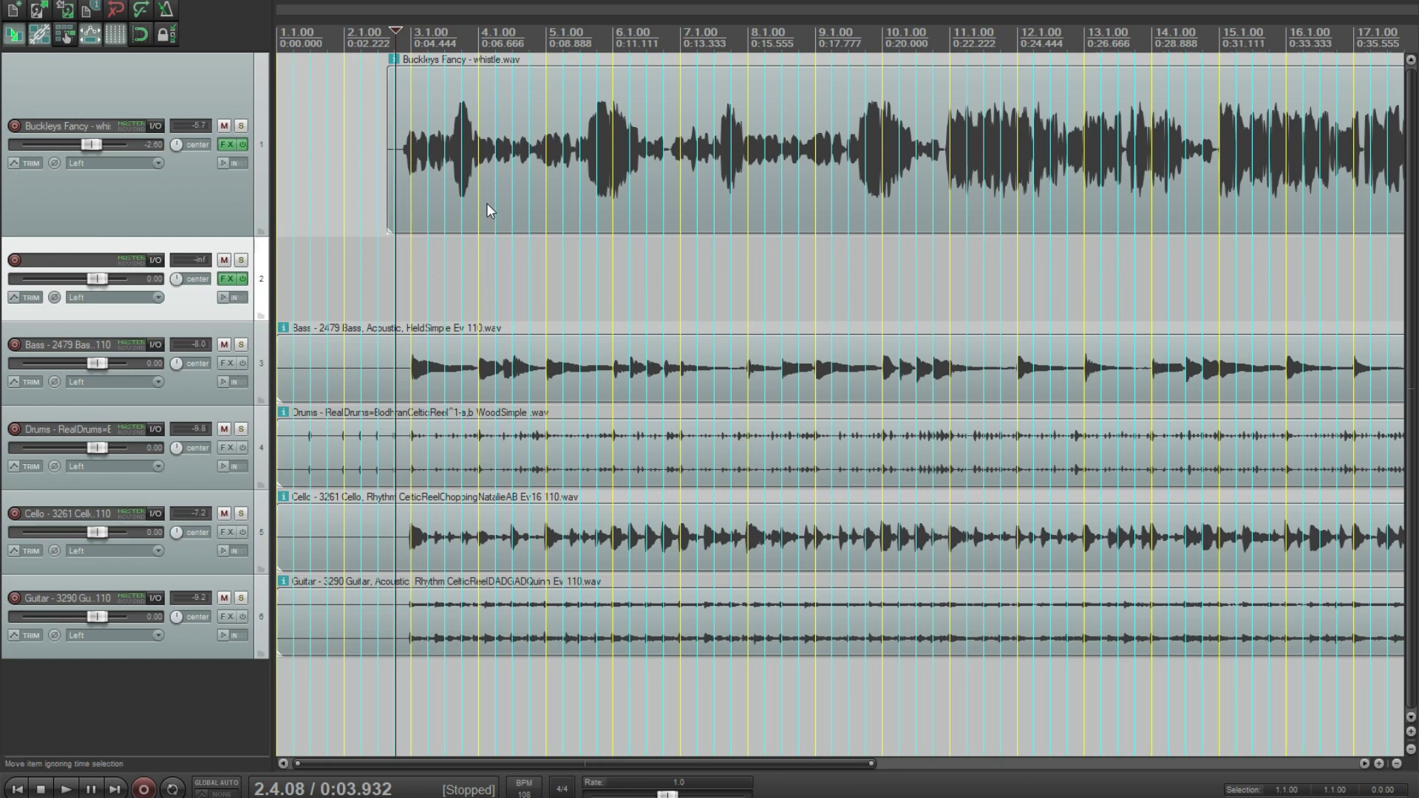
# Turn off automatic fade-in/fade-out for new items in the Media Item Defaults preferences.
pyautogui.click(222, 2)
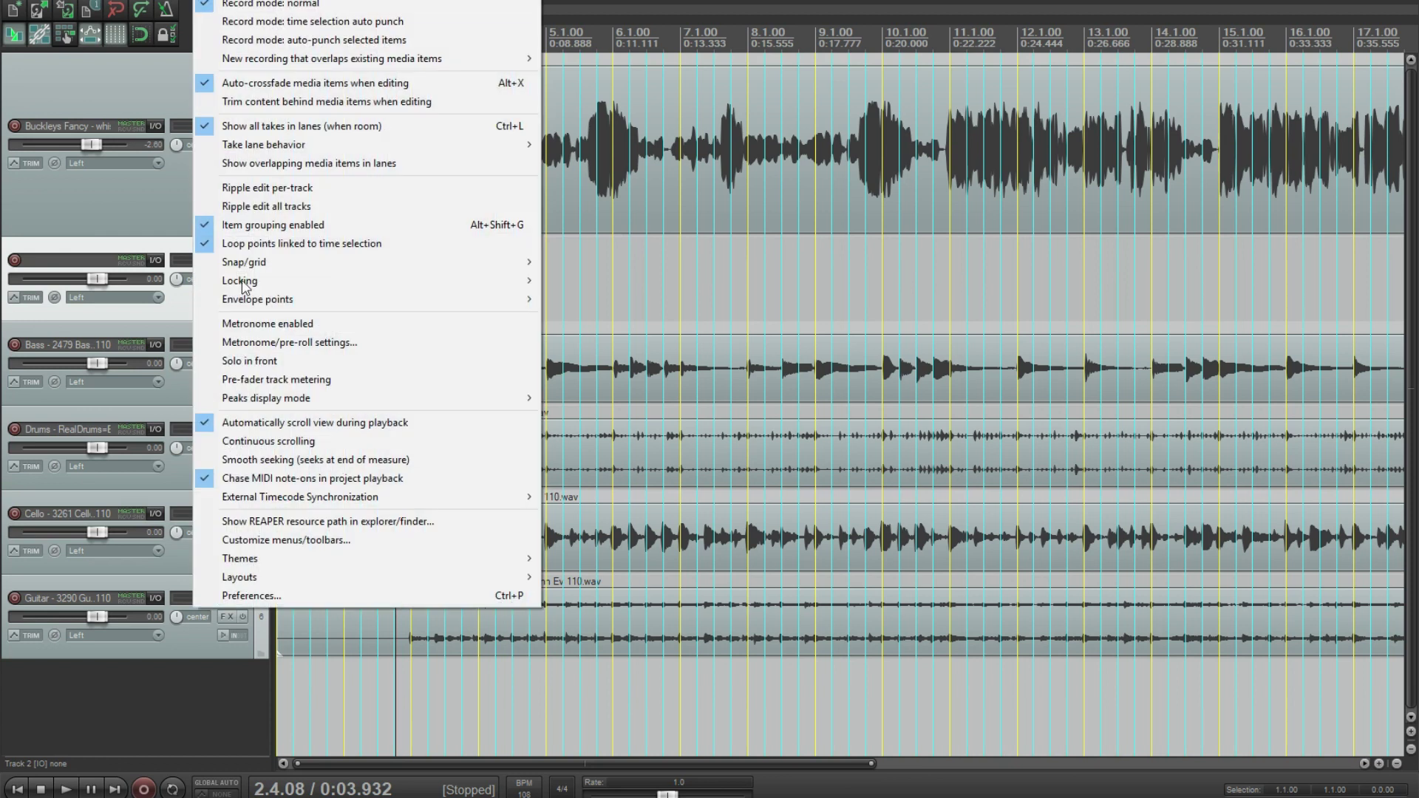
pyautogui.click(290, 595)
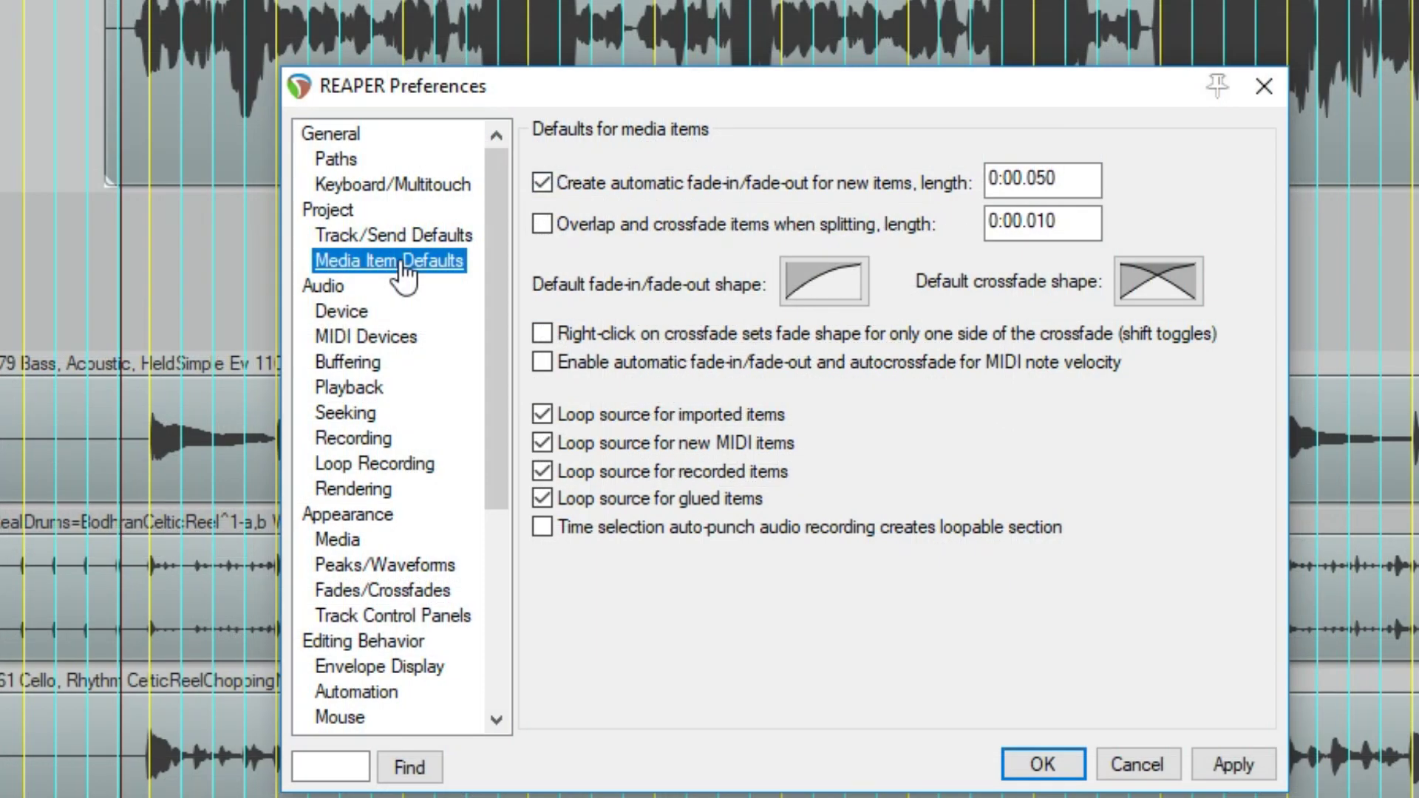
pyautogui.click(538, 183)
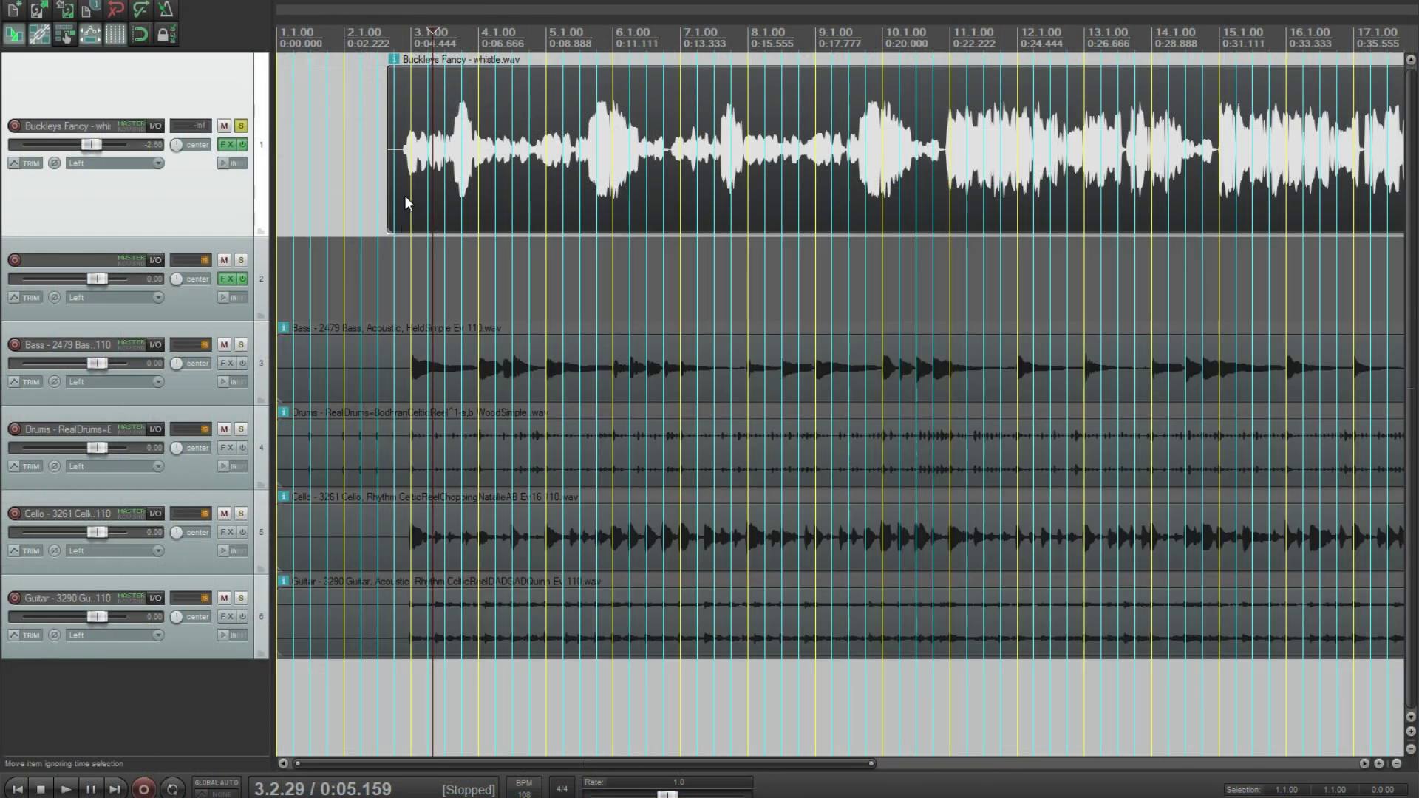
# Play the opening of the soloed whistle clip, and split it at the notes just before bars 3 and 4.
pyautogui.click(402, 192)
pyautogui.press('space')
pyautogui.scroll(2, 443, 178)
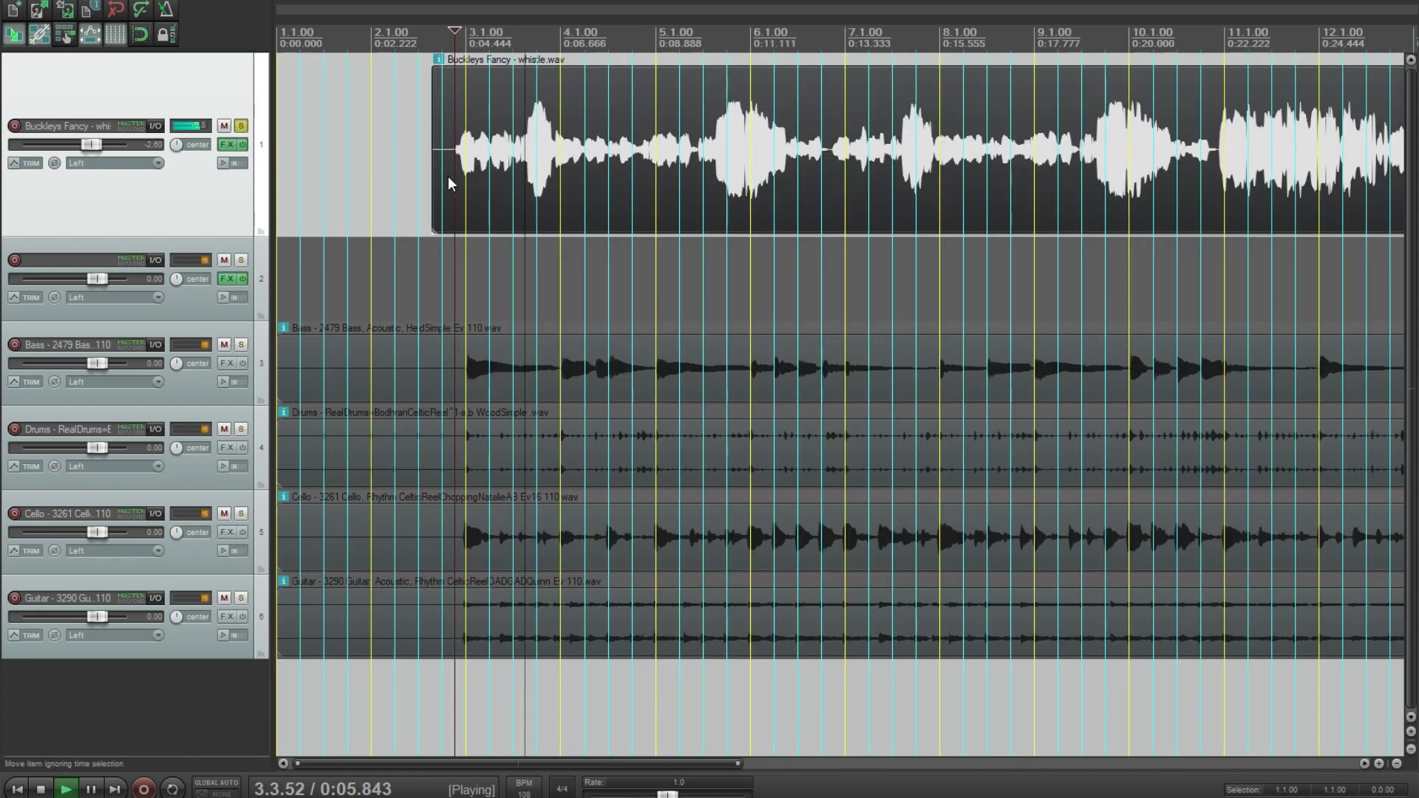
pyautogui.press('space')
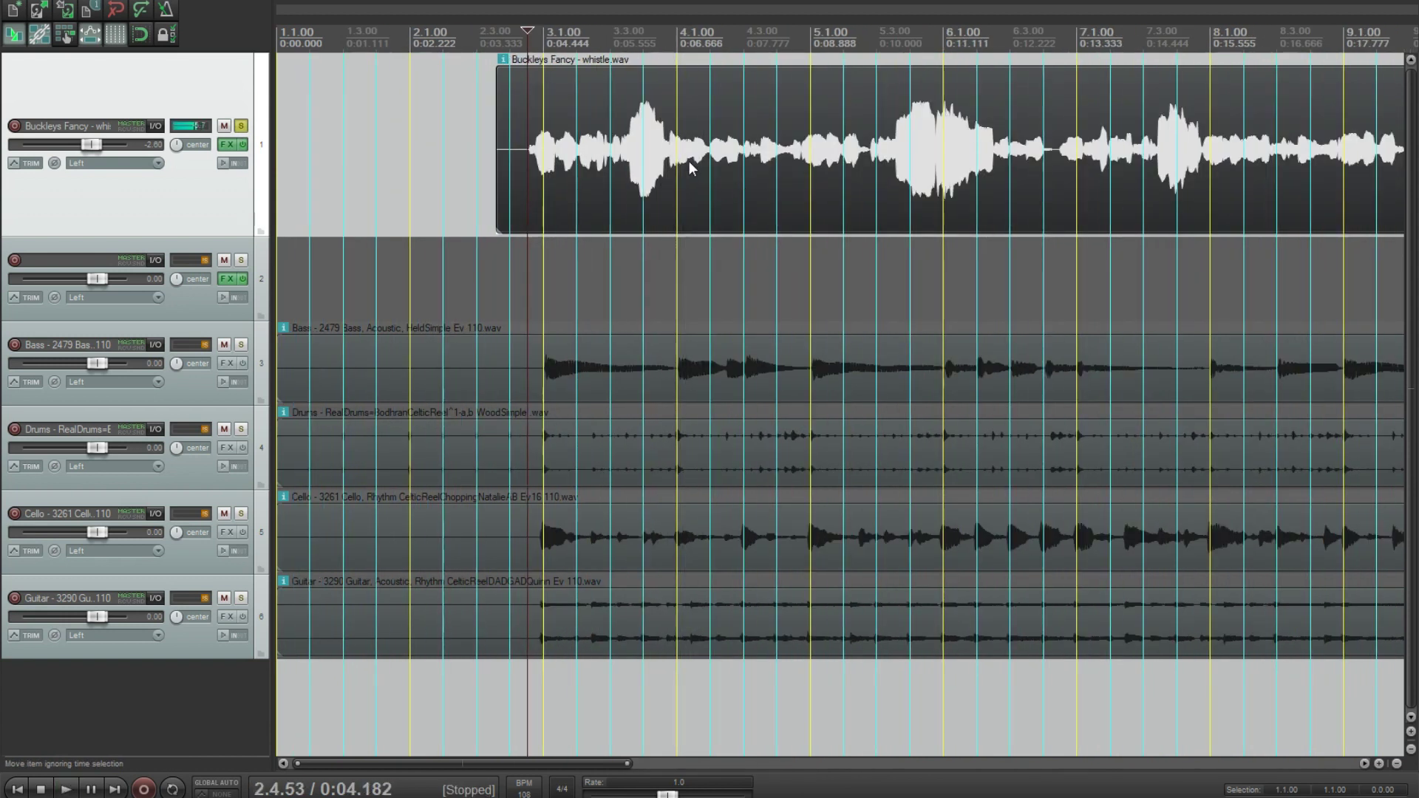
pyautogui.click(537, 152)
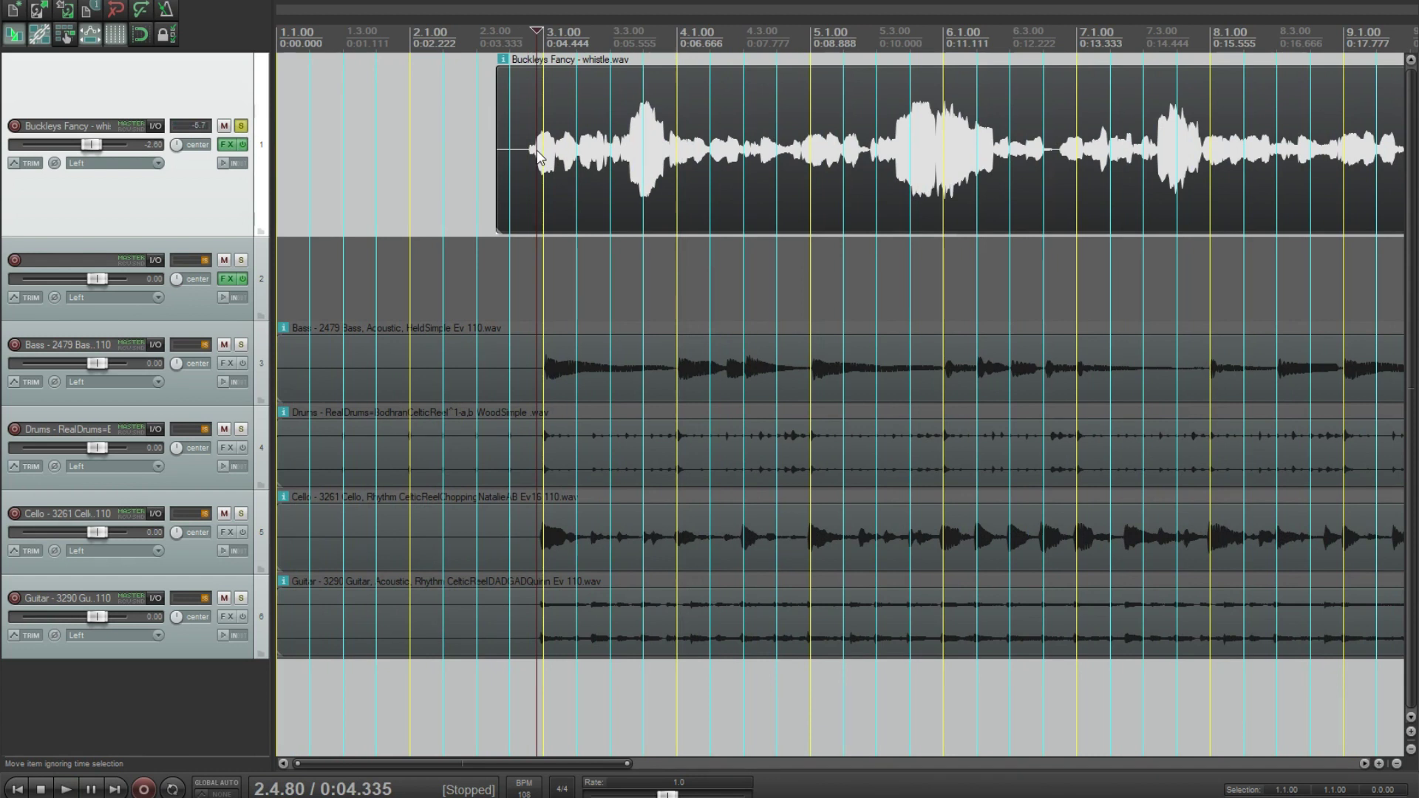
pyautogui.click(671, 150)
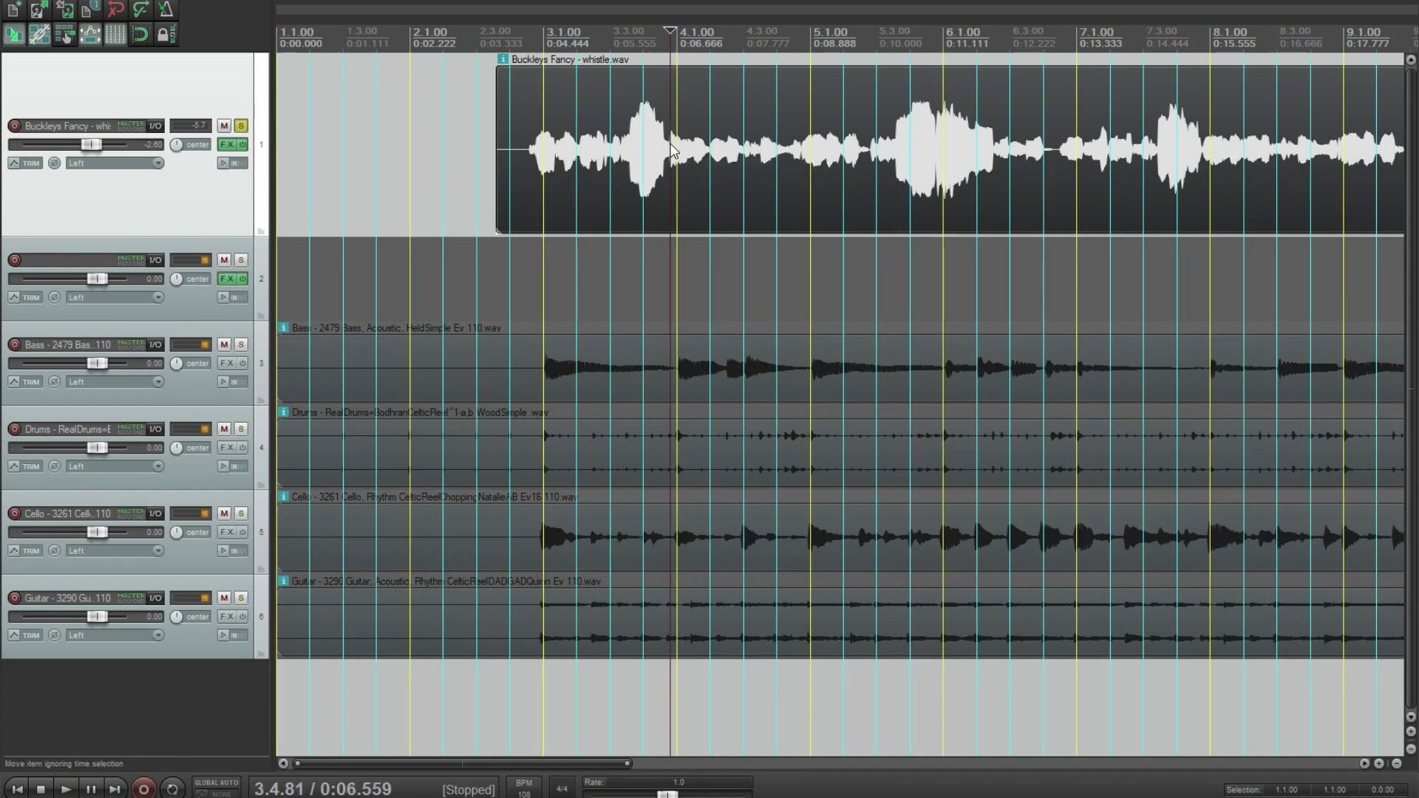
pyautogui.click(535, 153)
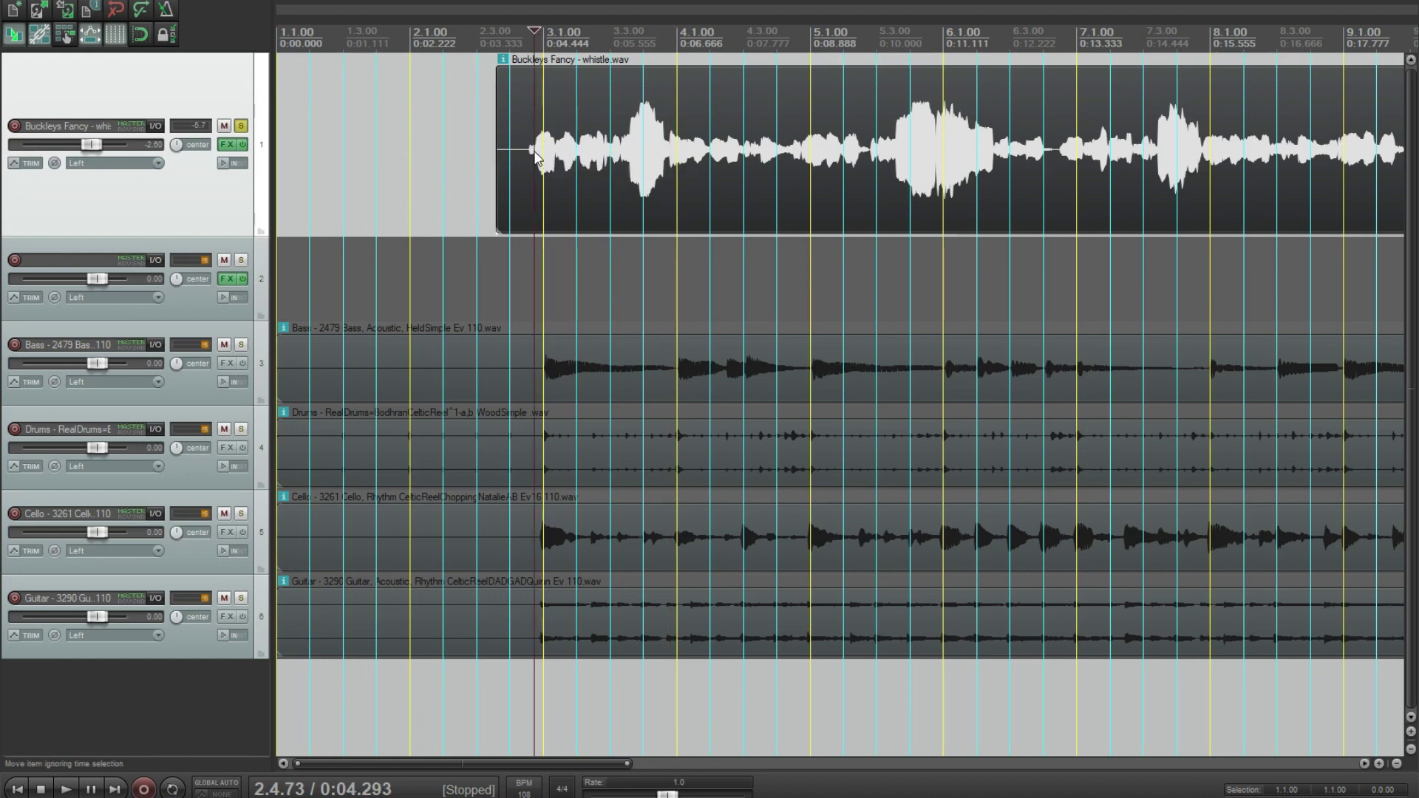
pyautogui.press('s')
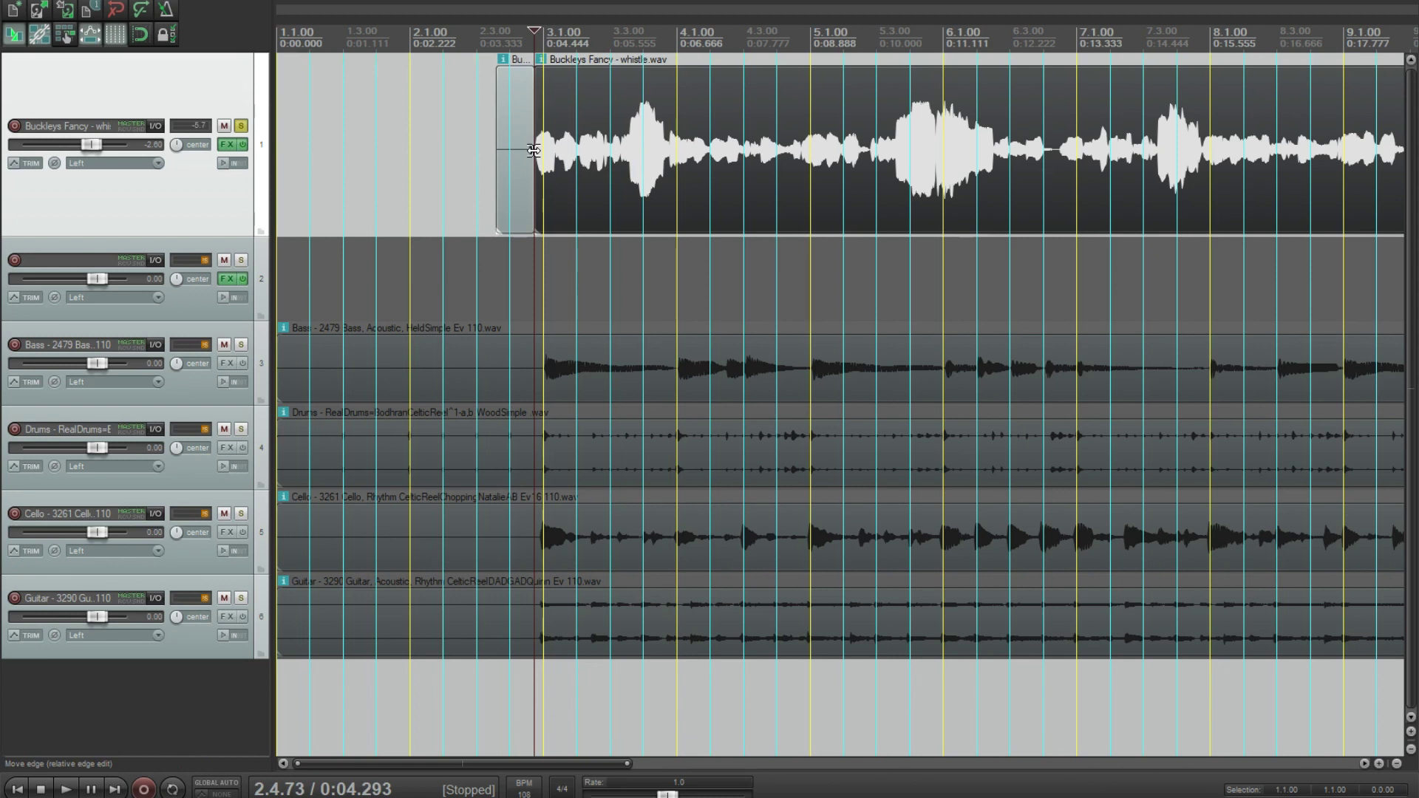
pyautogui.click(670, 148)
pyautogui.press('s')
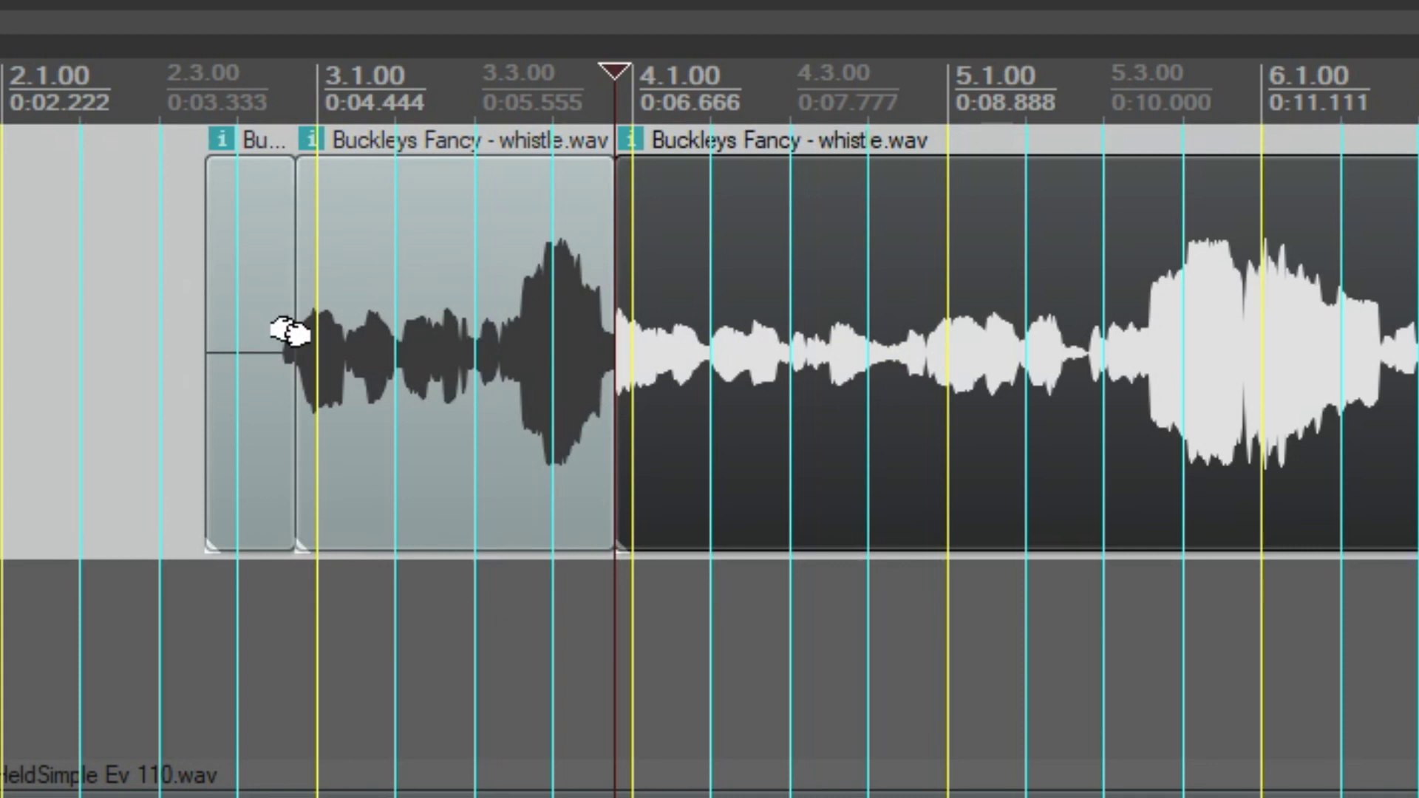
# Stretch the split edges so the whistle notes line up with bars 3 and 4, and play them with the backing tracks.
pyautogui.moveTo(290, 333); pyautogui.dragTo(304, 371)
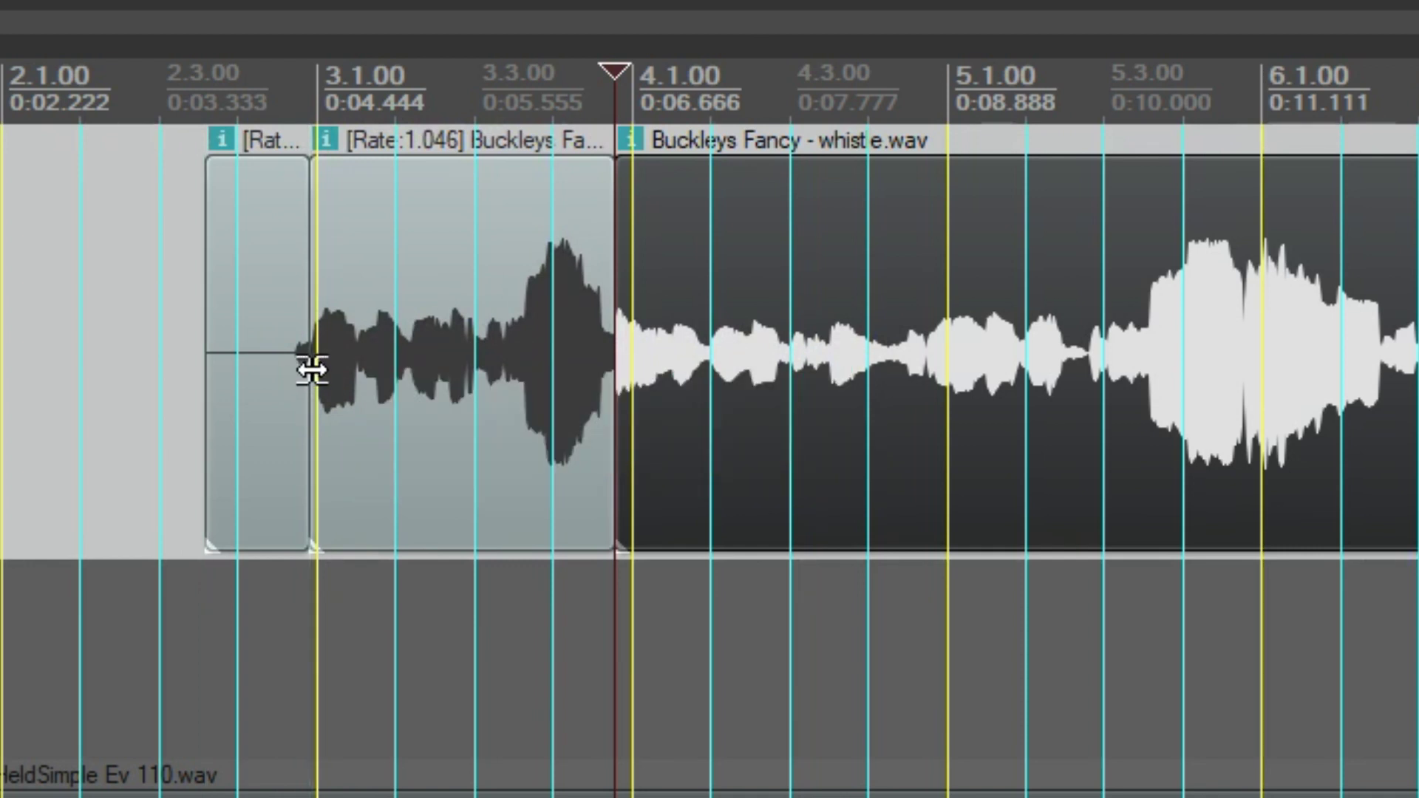
pyautogui.moveTo(613, 336); pyautogui.dragTo(629, 356)
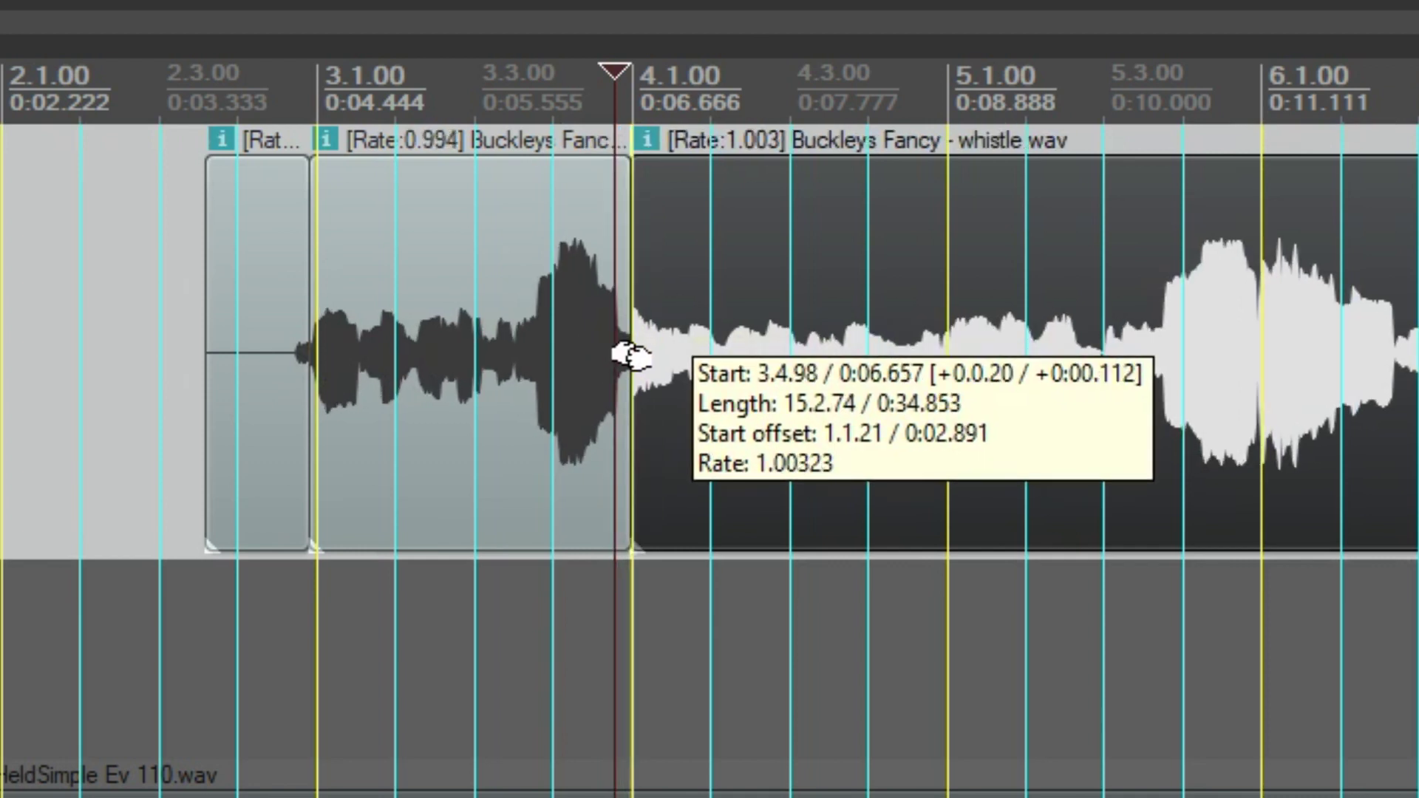
pyautogui.moveTo(631, 356); pyautogui.dragTo(631, 357)
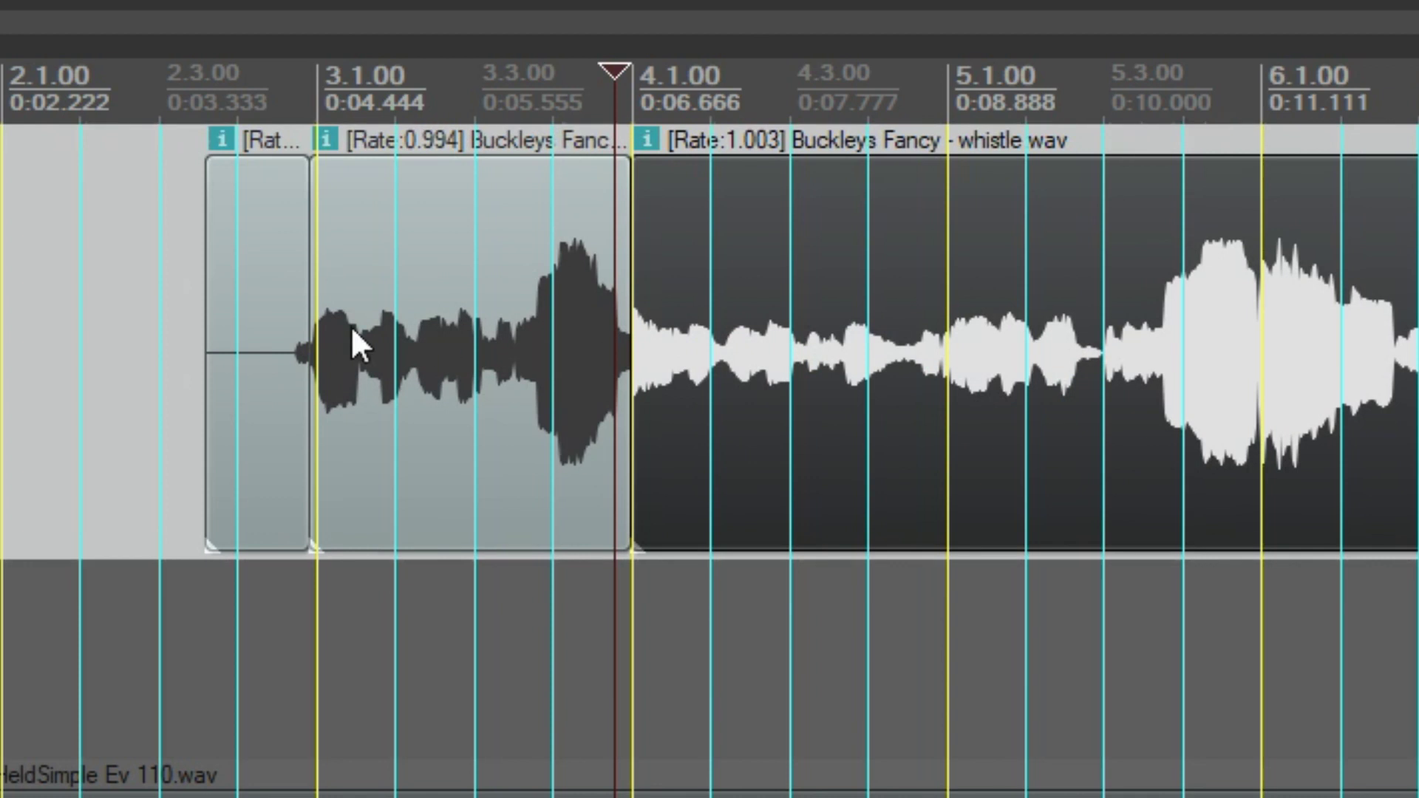
pyautogui.click(278, 314)
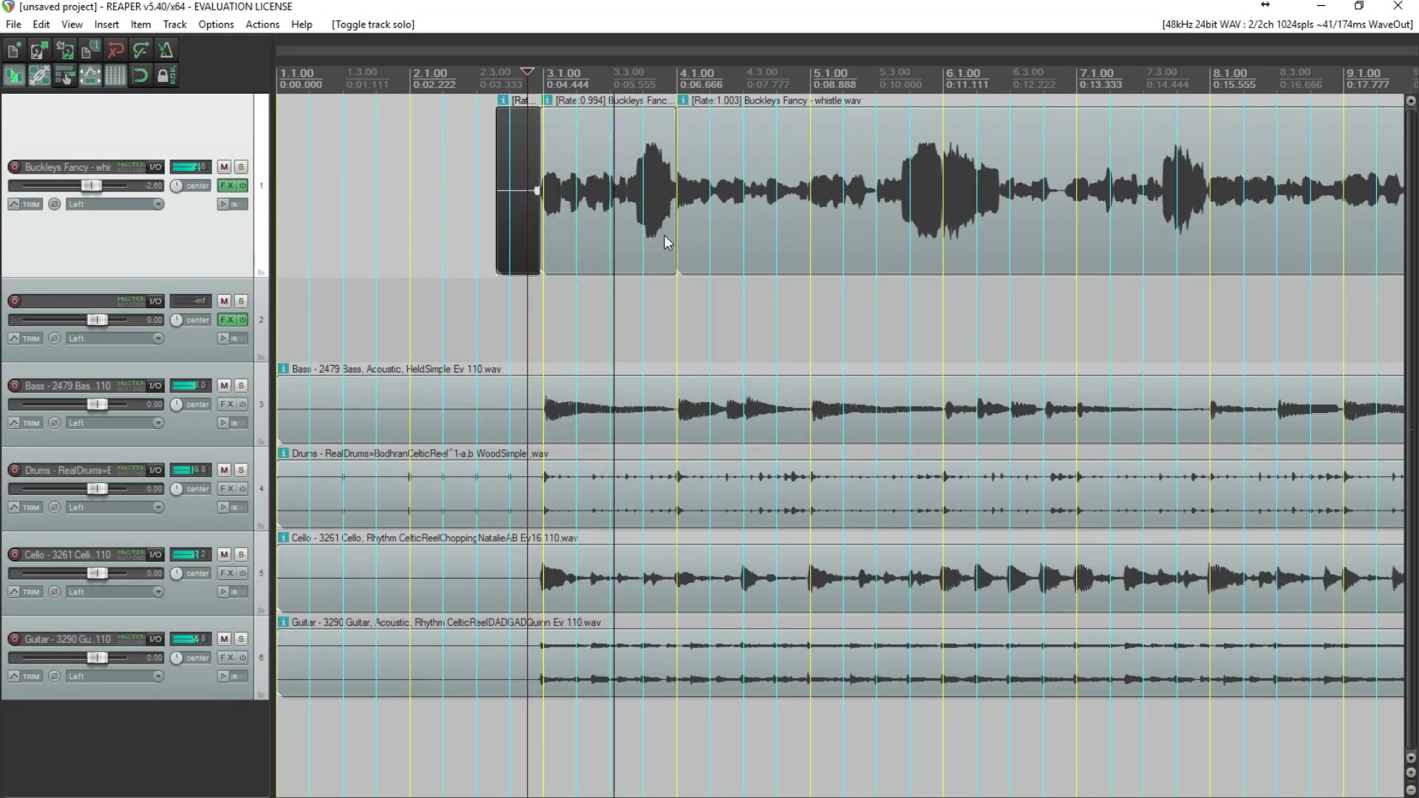
pyautogui.press('space')
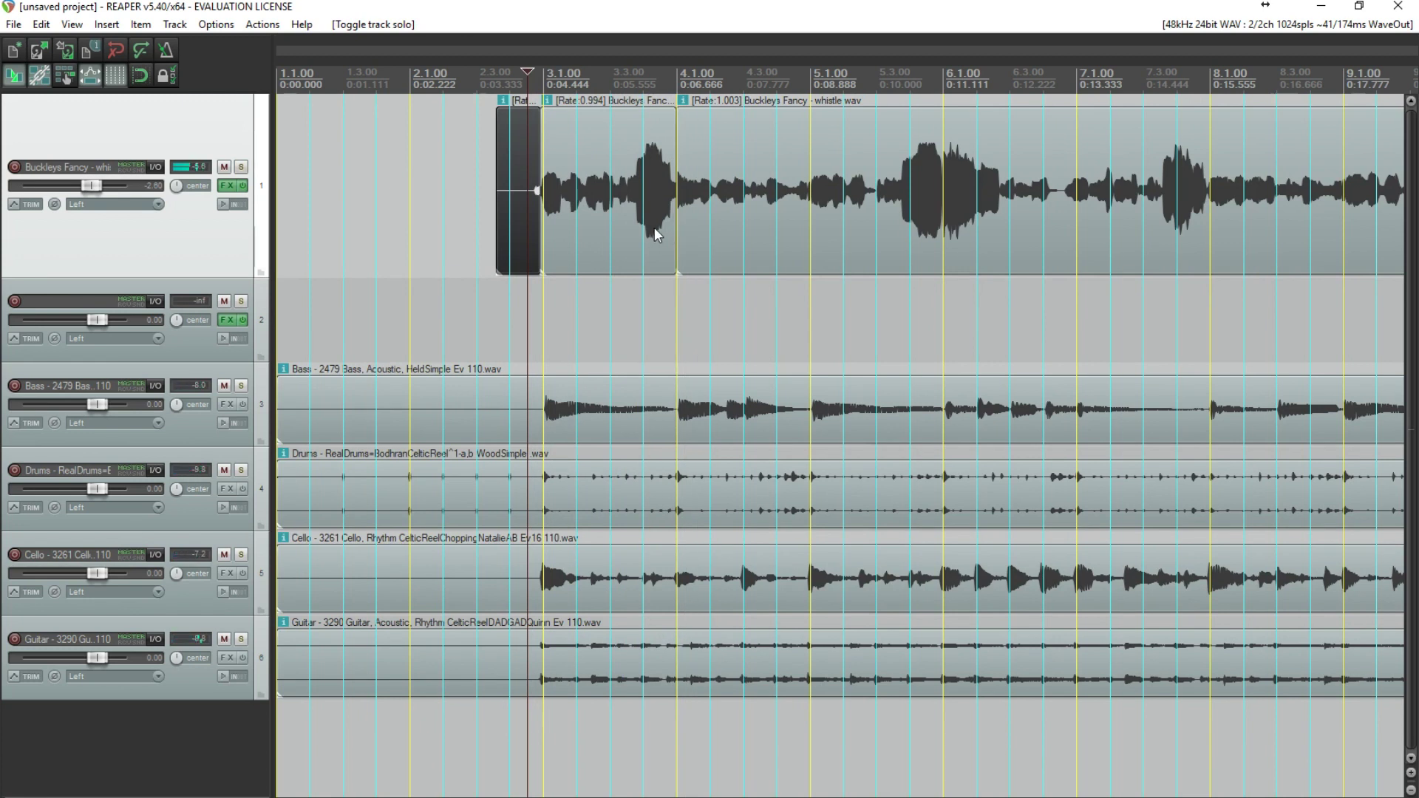
# Split the bar 3 whistle segment at the note just after beat 3.3, stretch the split edge to that beat, and play it.
pyautogui.click(637, 197)
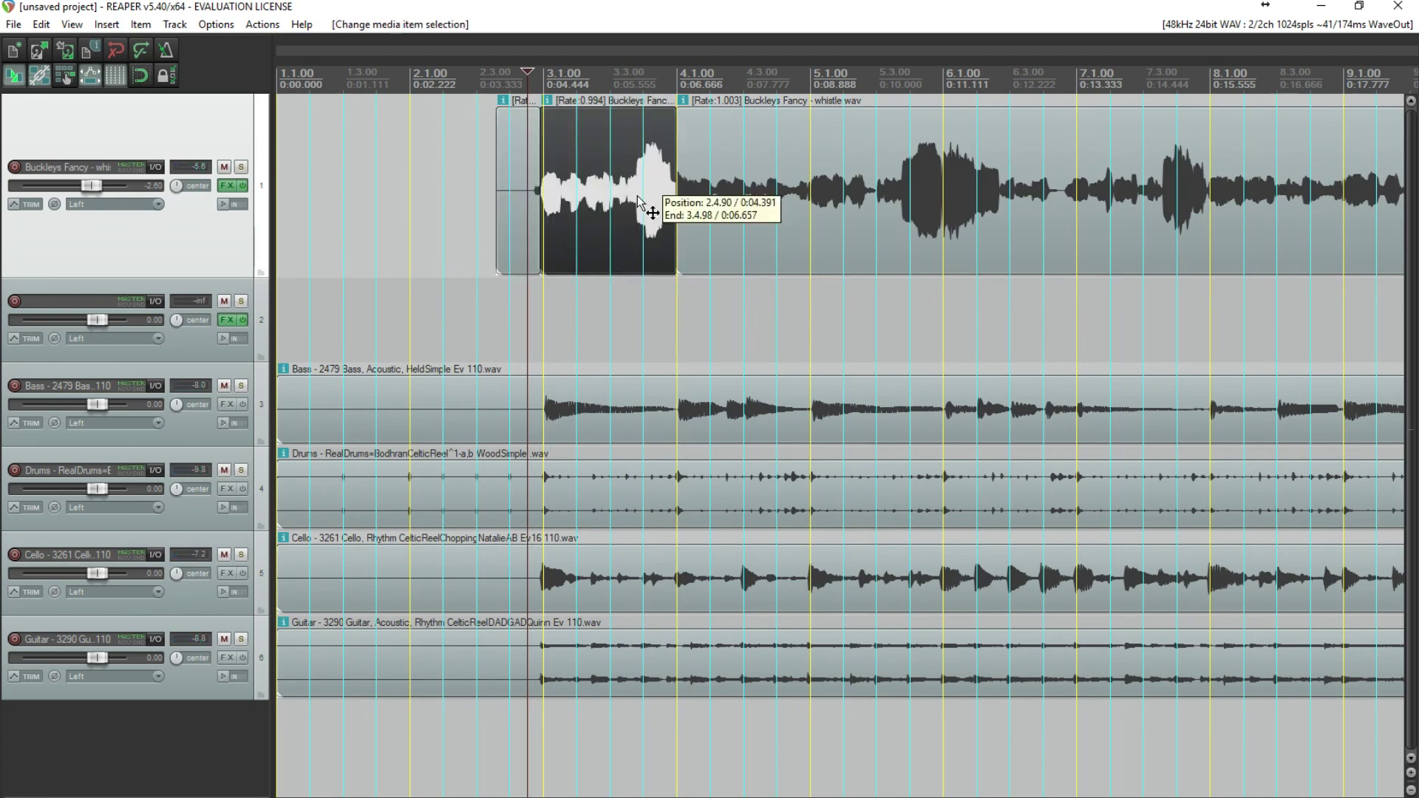
pyautogui.scroll(3, 636, 197)
pyautogui.scroll(2, 816, 197)
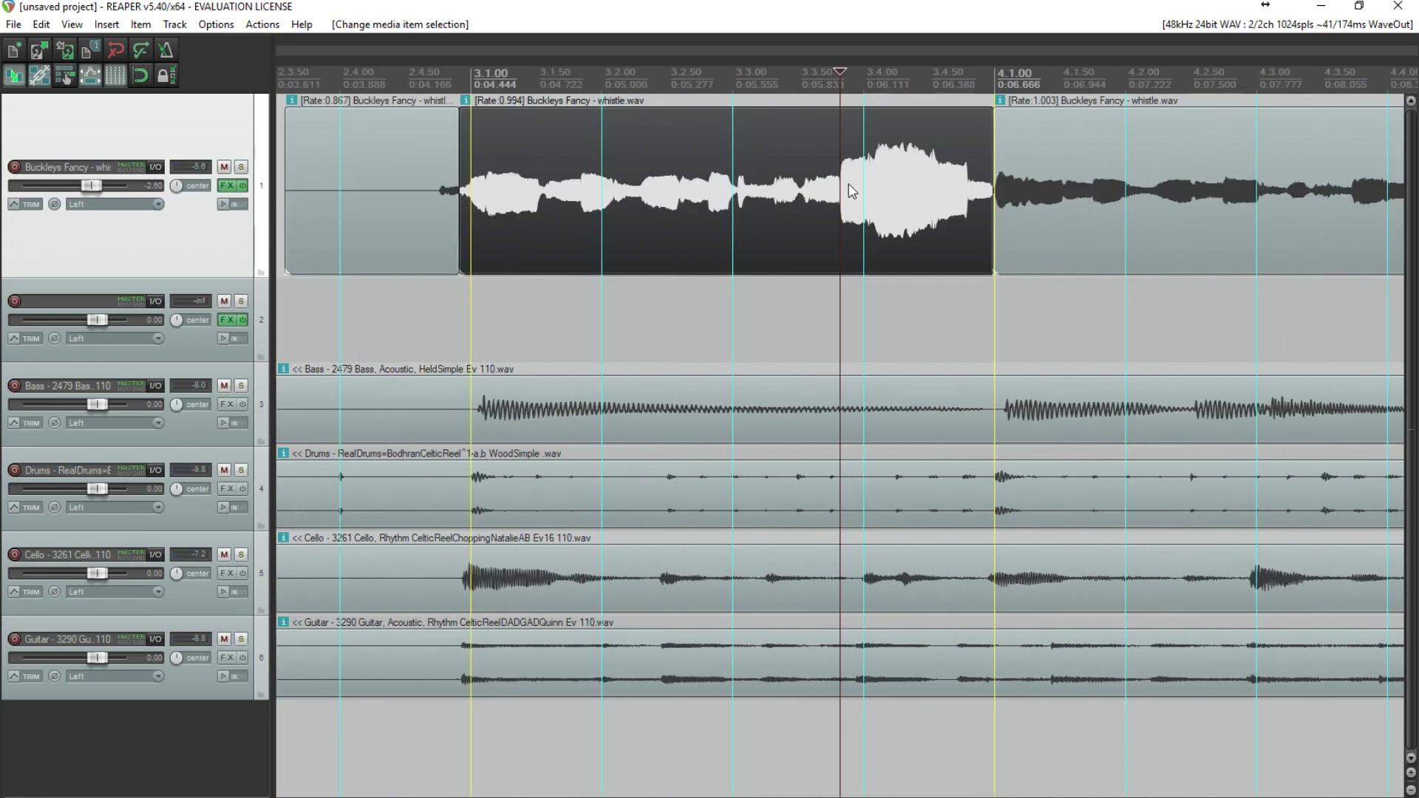
pyautogui.click(738, 196)
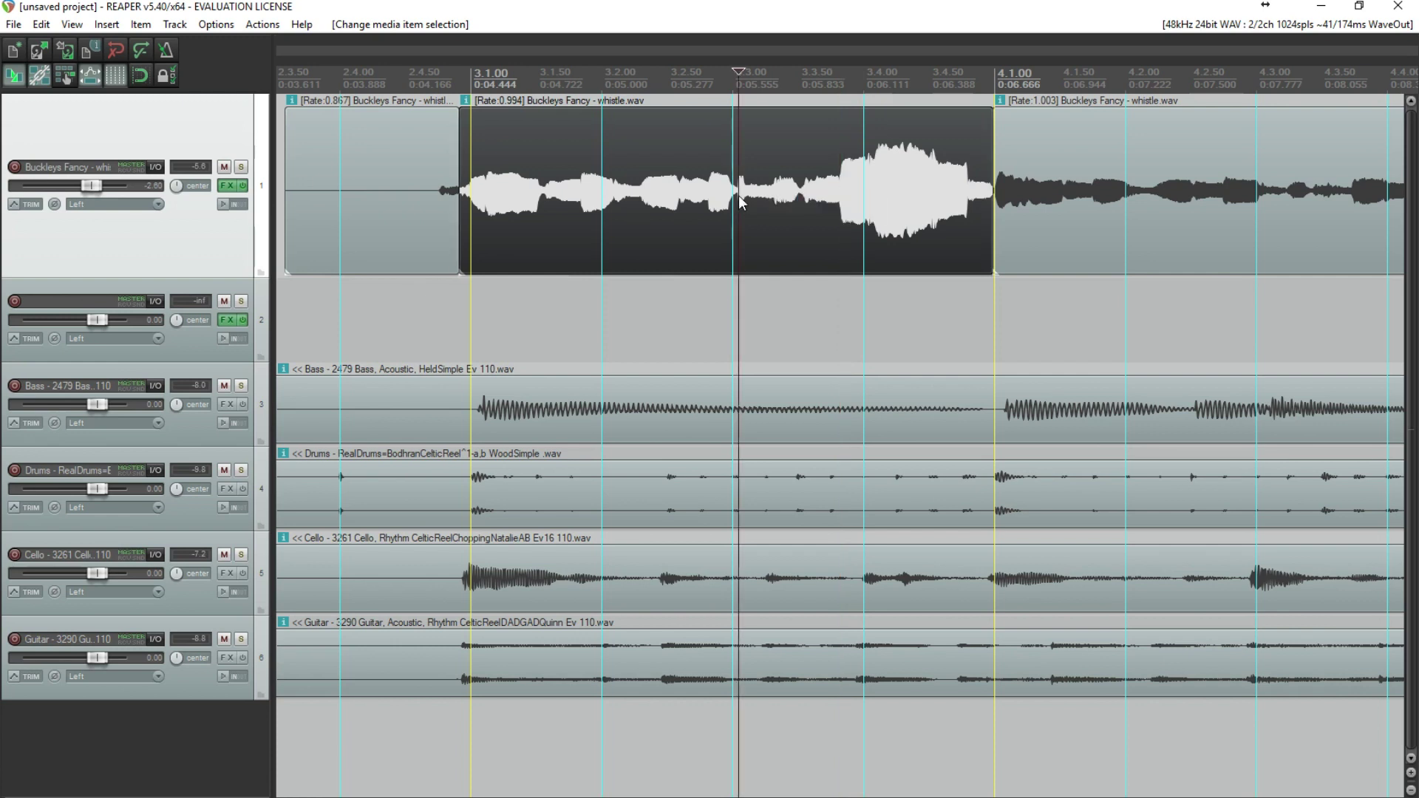
pyautogui.press('s')
pyautogui.moveTo(738, 196); pyautogui.dragTo(732, 196)
pyautogui.click(438, 206)
pyautogui.press('space')
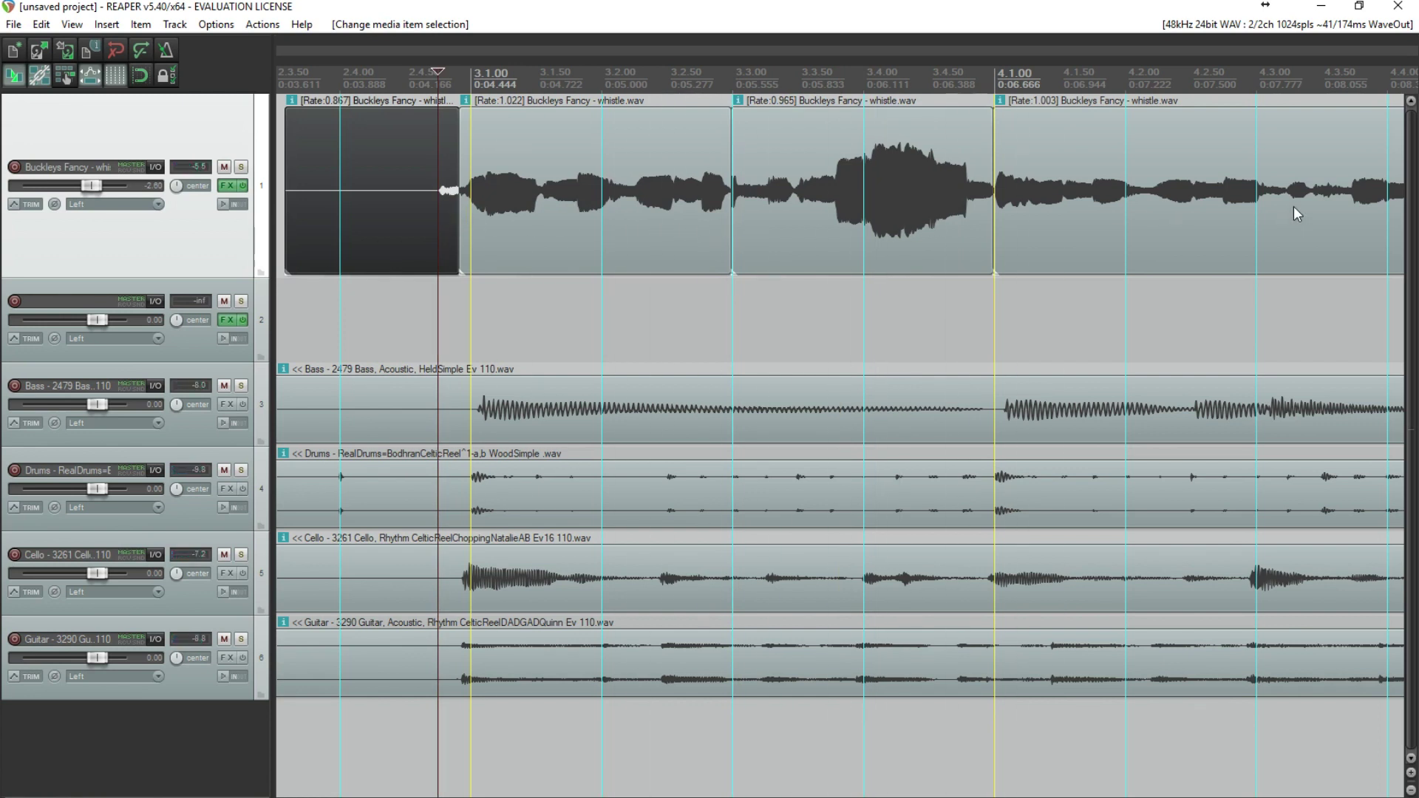
# Split the whistle at the note just before bar 5, stretch the split edge to the bar line, and play the result.
pyautogui.click(1315, 197)
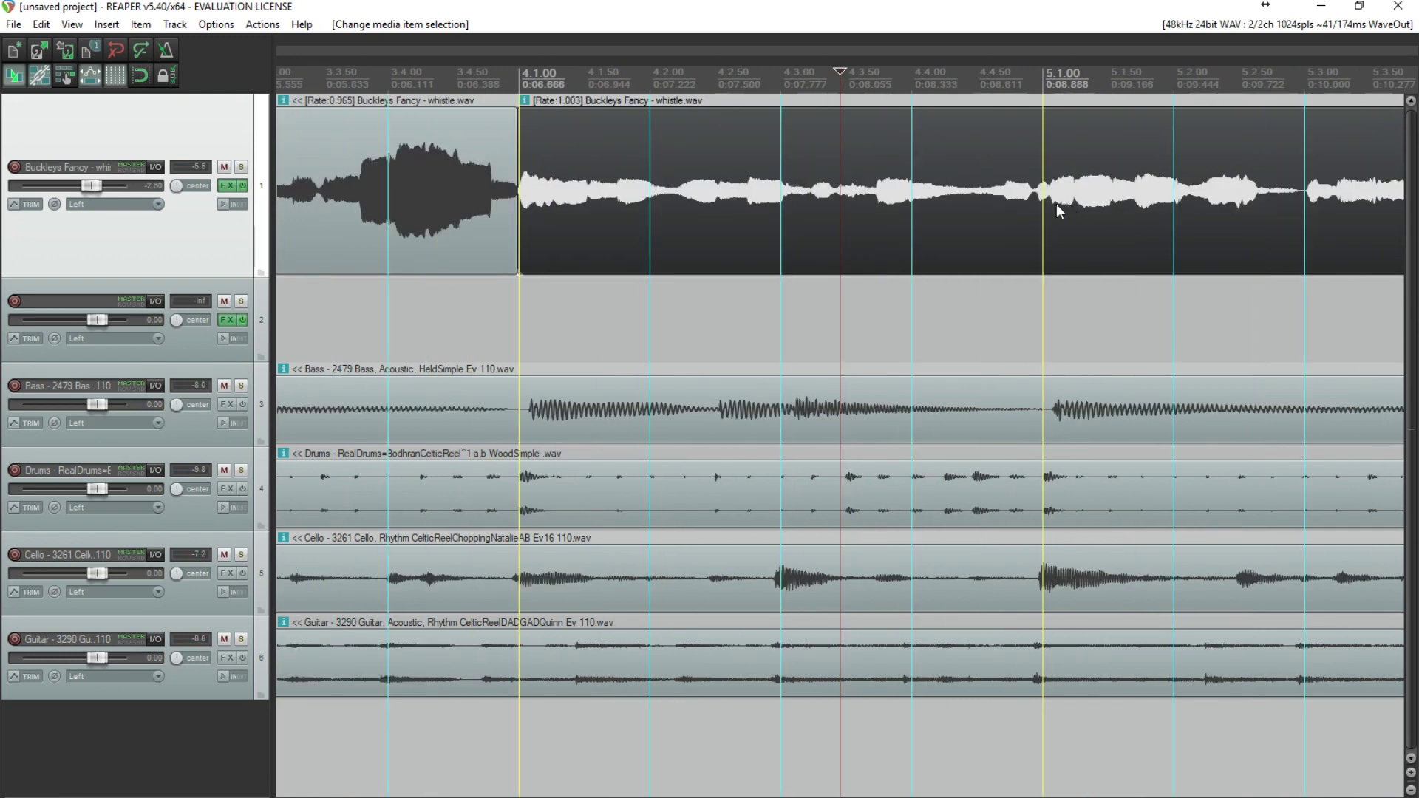
pyautogui.click(1036, 193)
pyautogui.press('s')
pyautogui.moveTo(1037, 197); pyautogui.dragTo(1041, 200)
pyautogui.click(504, 191)
pyautogui.press('space')
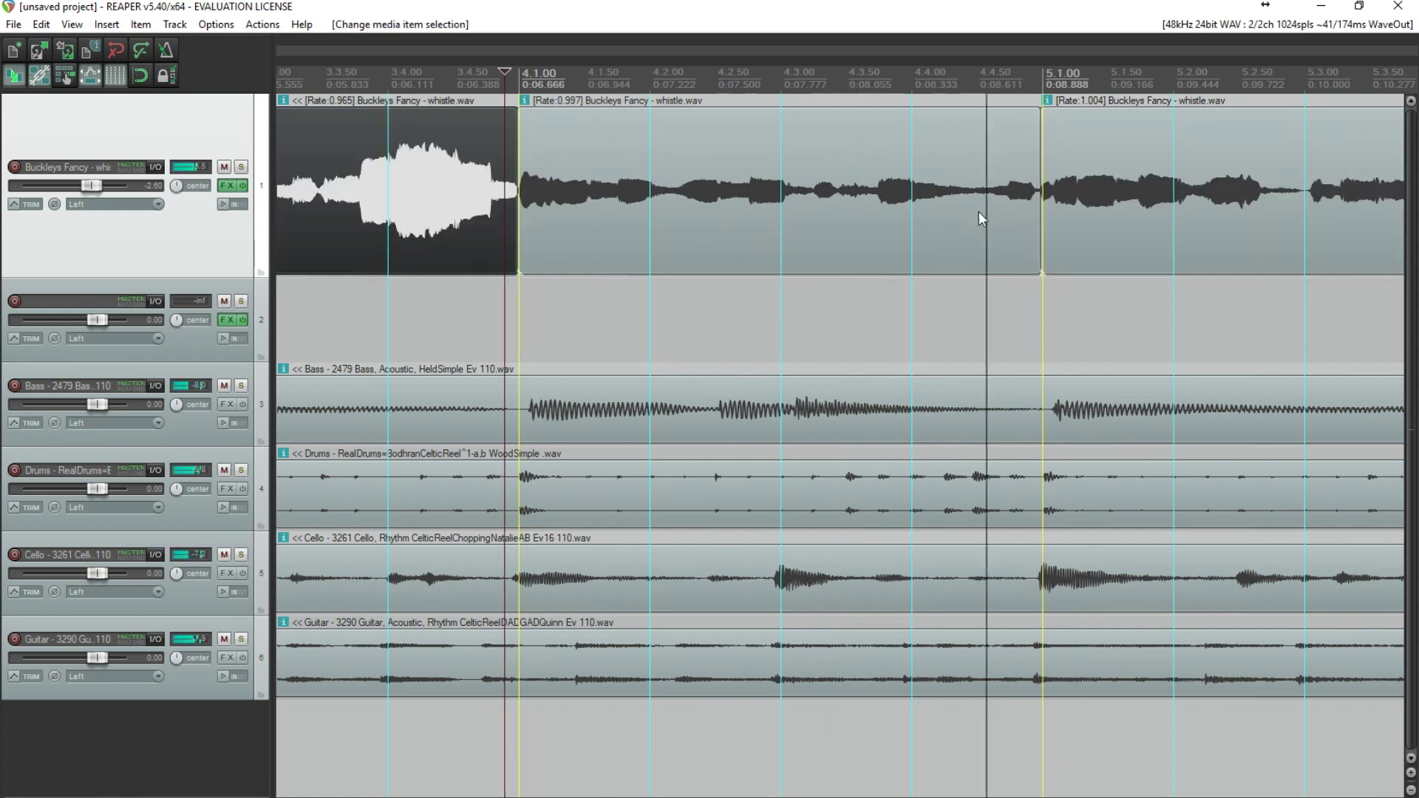
pyautogui.press('space')
# Play on from bar 5, split the whistle at the note by bar 6, and stretch the split edge to the bar line.
pyautogui.click(1290, 193)
pyautogui.hscroll(5, 1220, 207)
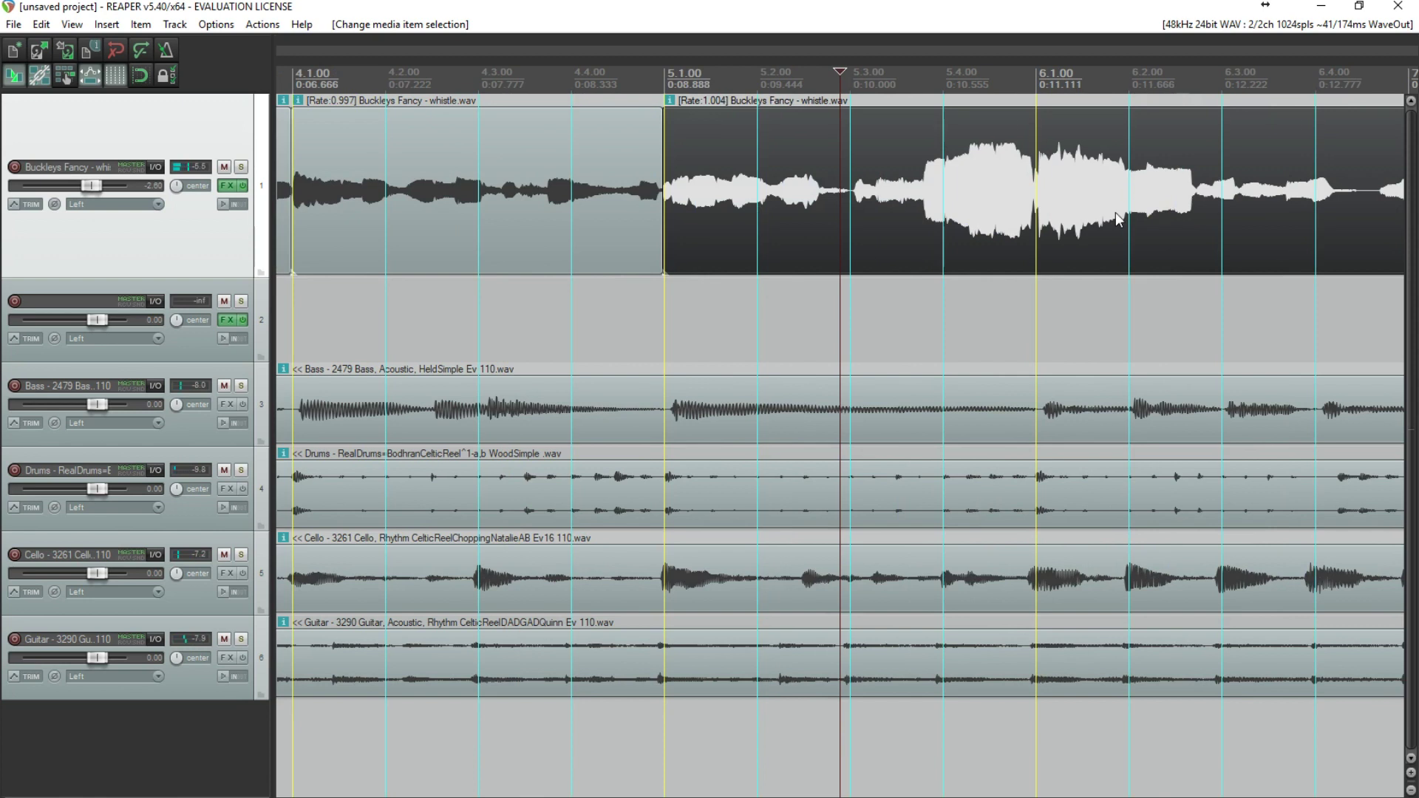
pyautogui.press('space')
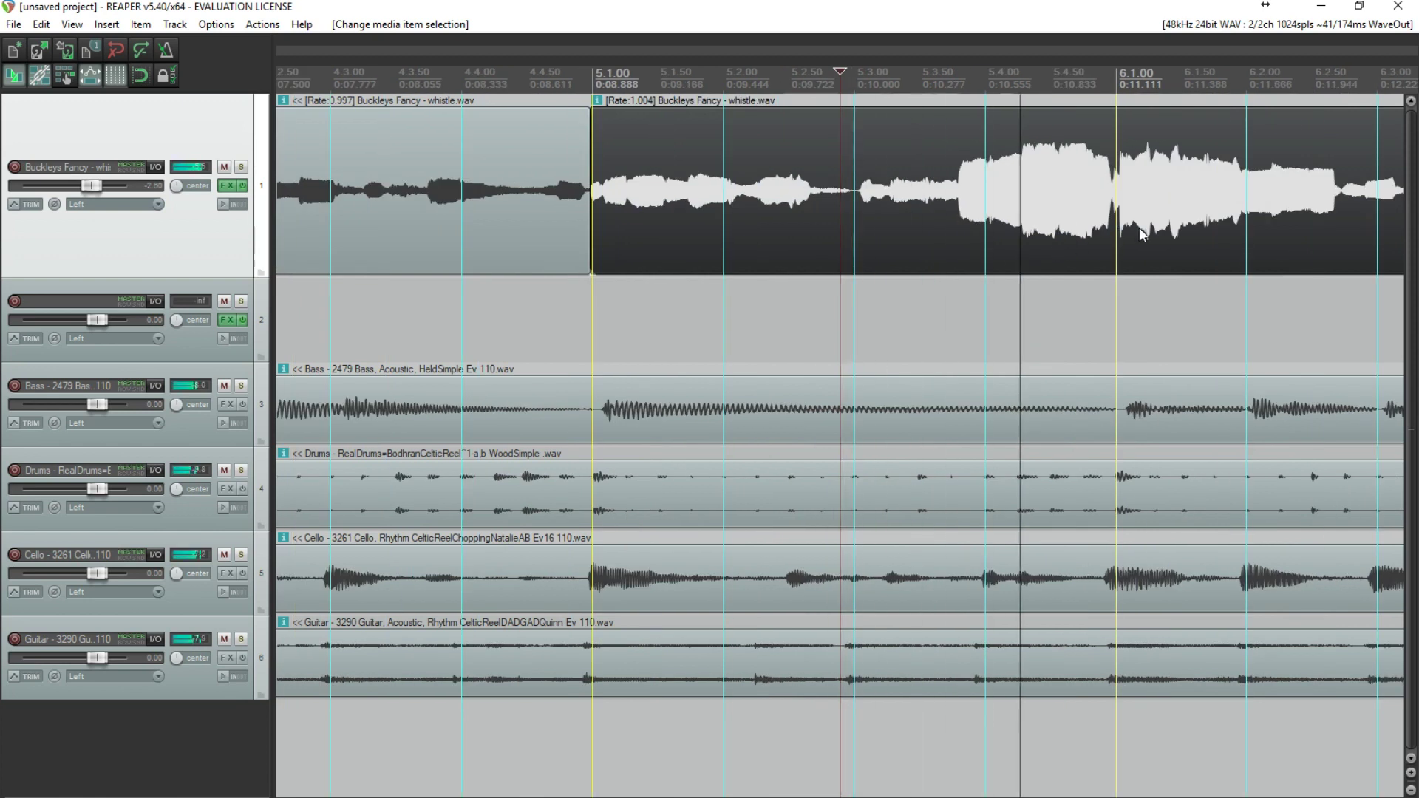
pyautogui.press('space')
pyautogui.click(1118, 194)
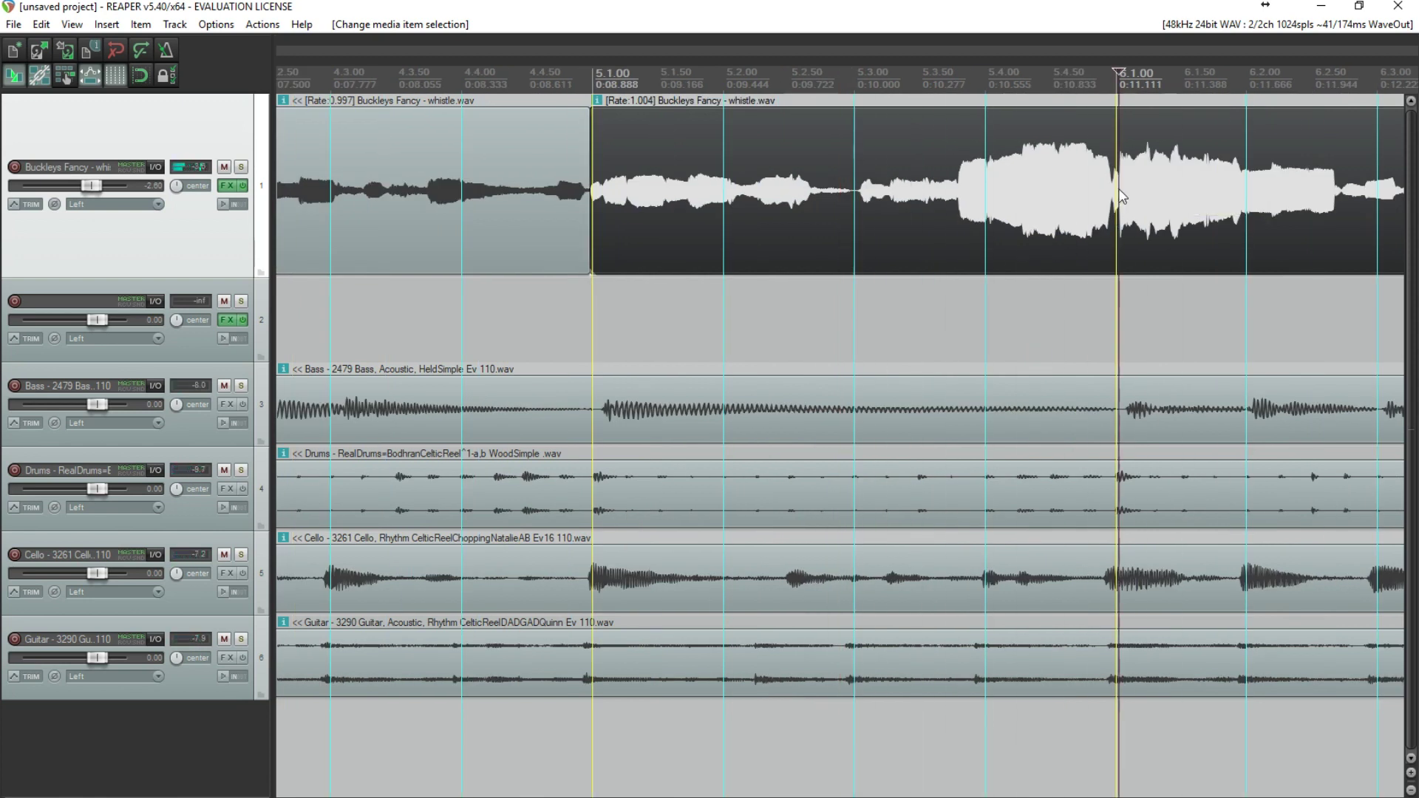
pyautogui.press('s')
pyautogui.moveTo(1118, 194); pyautogui.dragTo(1115, 194)
# Split the whistle segment at the note just after beat 5.3, stretch the split edge to that beat, and play the passage.
pyautogui.click(857, 191)
pyautogui.press('s')
pyautogui.moveTo(858, 190); pyautogui.dragTo(852, 192)
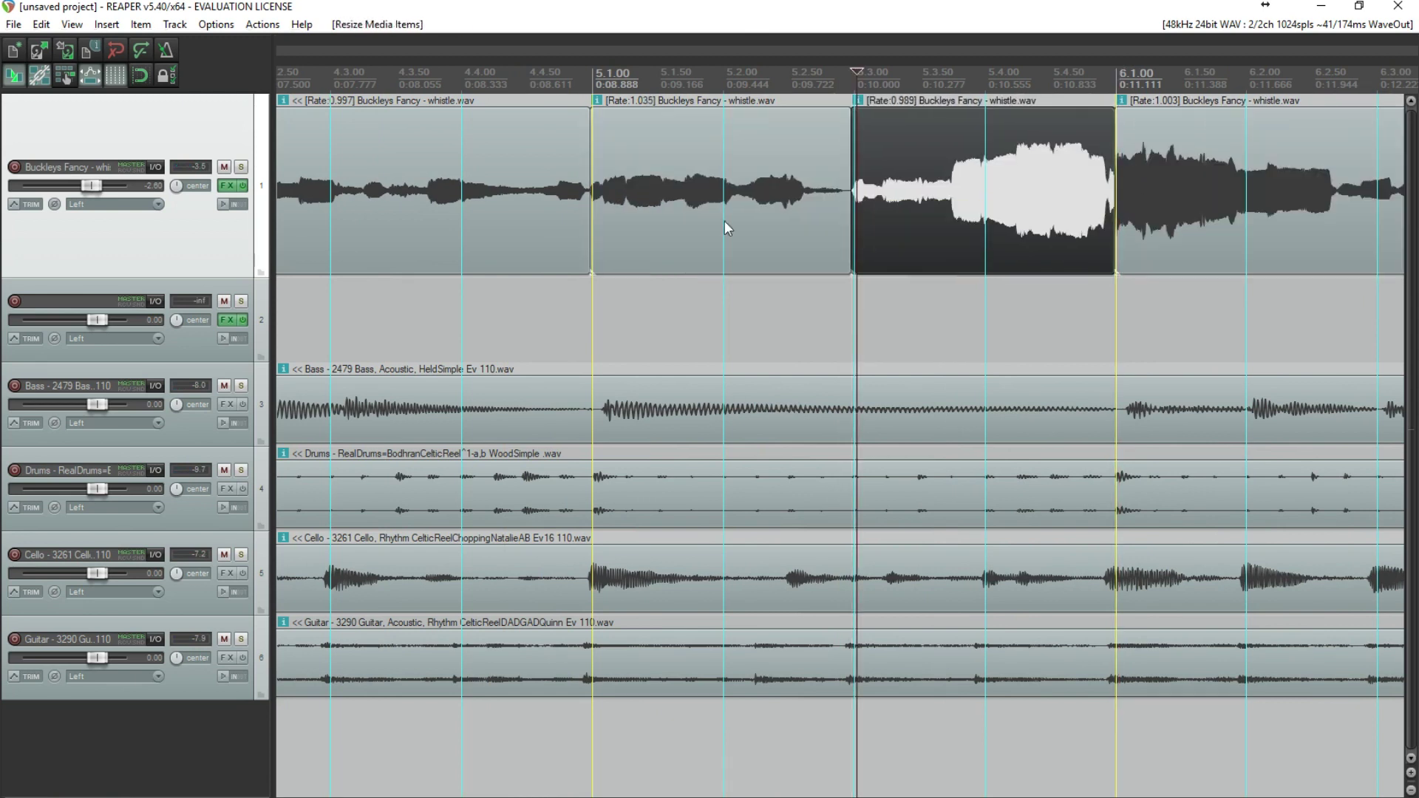
pyautogui.click(563, 220)
pyautogui.press('space')
pyautogui.scroll(-2, 887, 216)
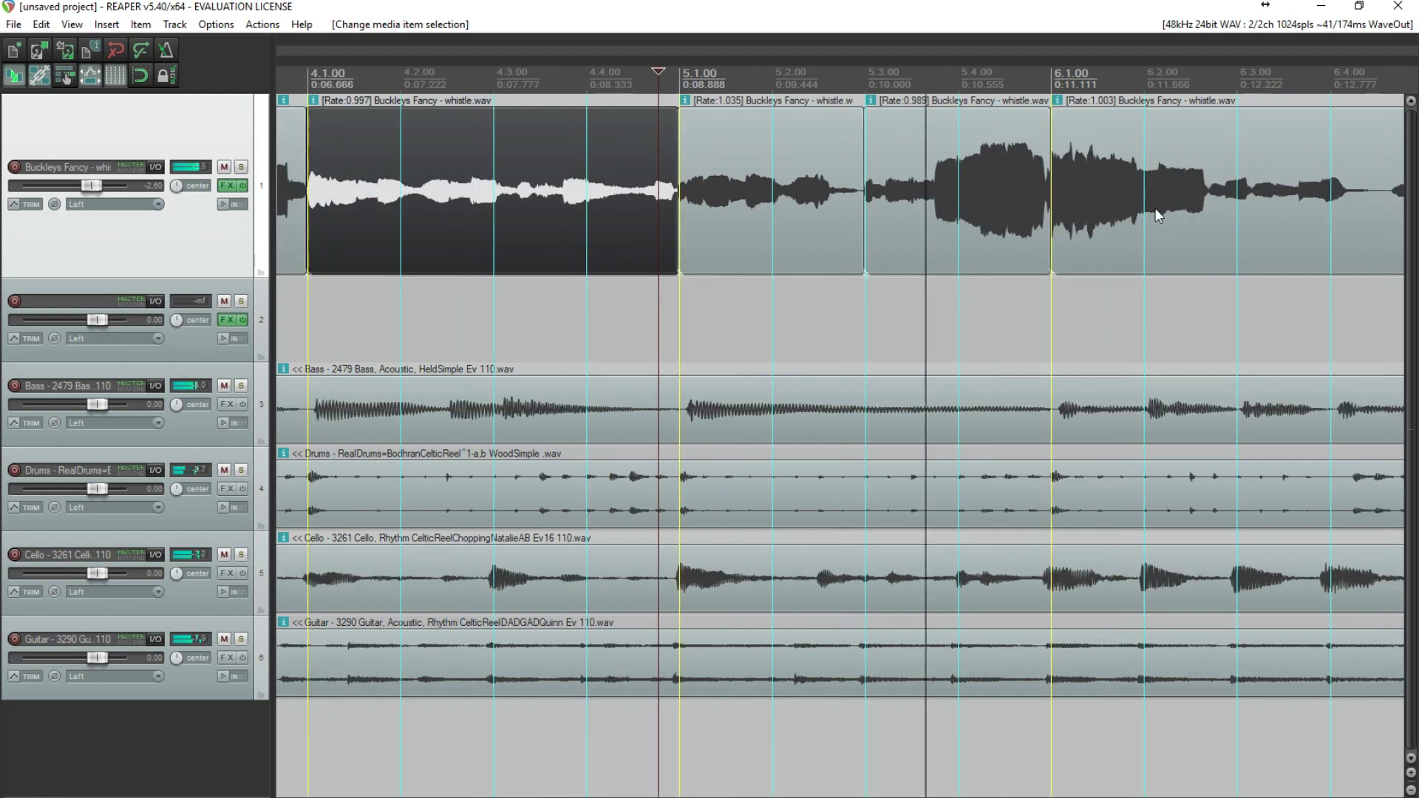
pyautogui.scroll(-1, 1109, 214)
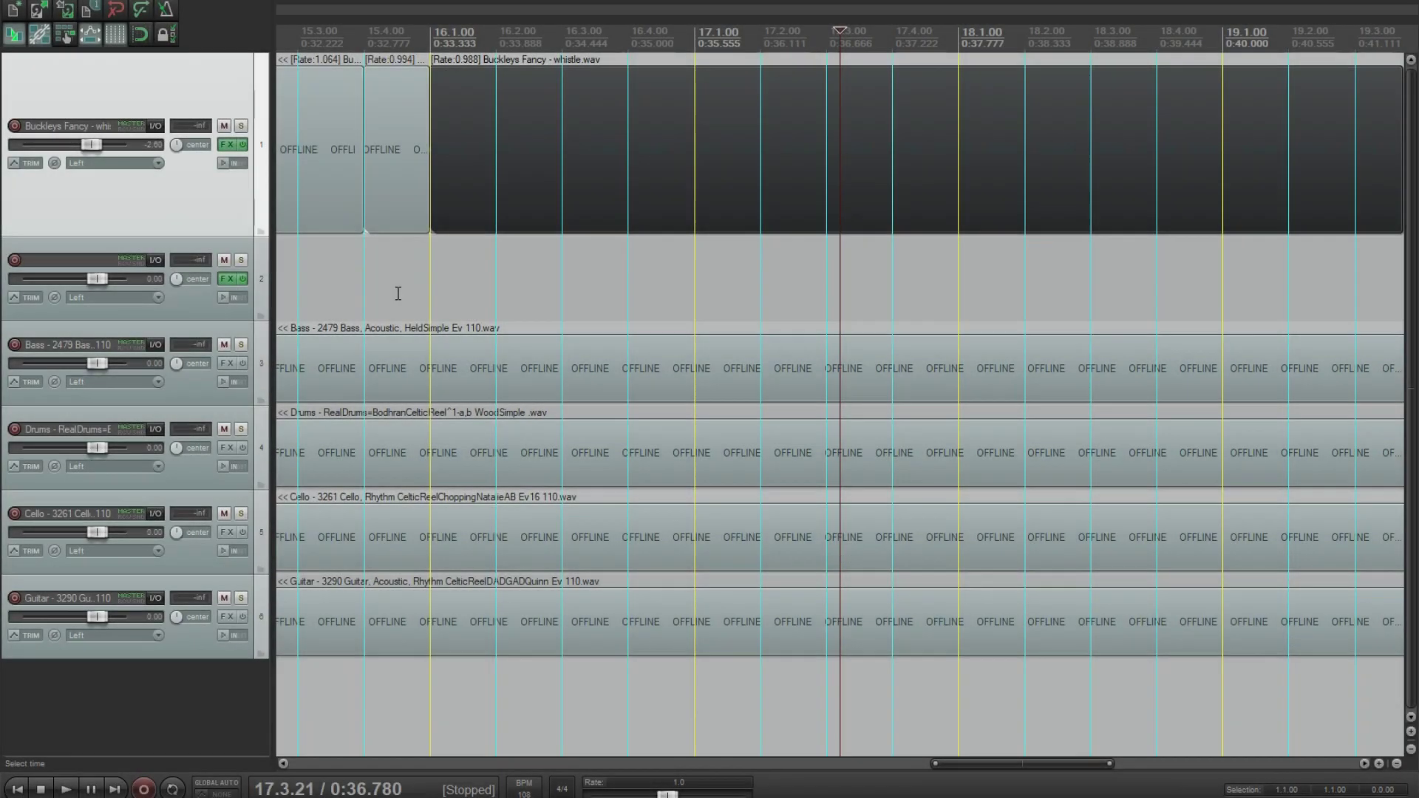
# Play the passage around bar 16, split the whistle at the note near beat 16.4, and stretch the split edge to match the beat.
pyautogui.scroll(-2, 416, 289)
pyautogui.press('space')
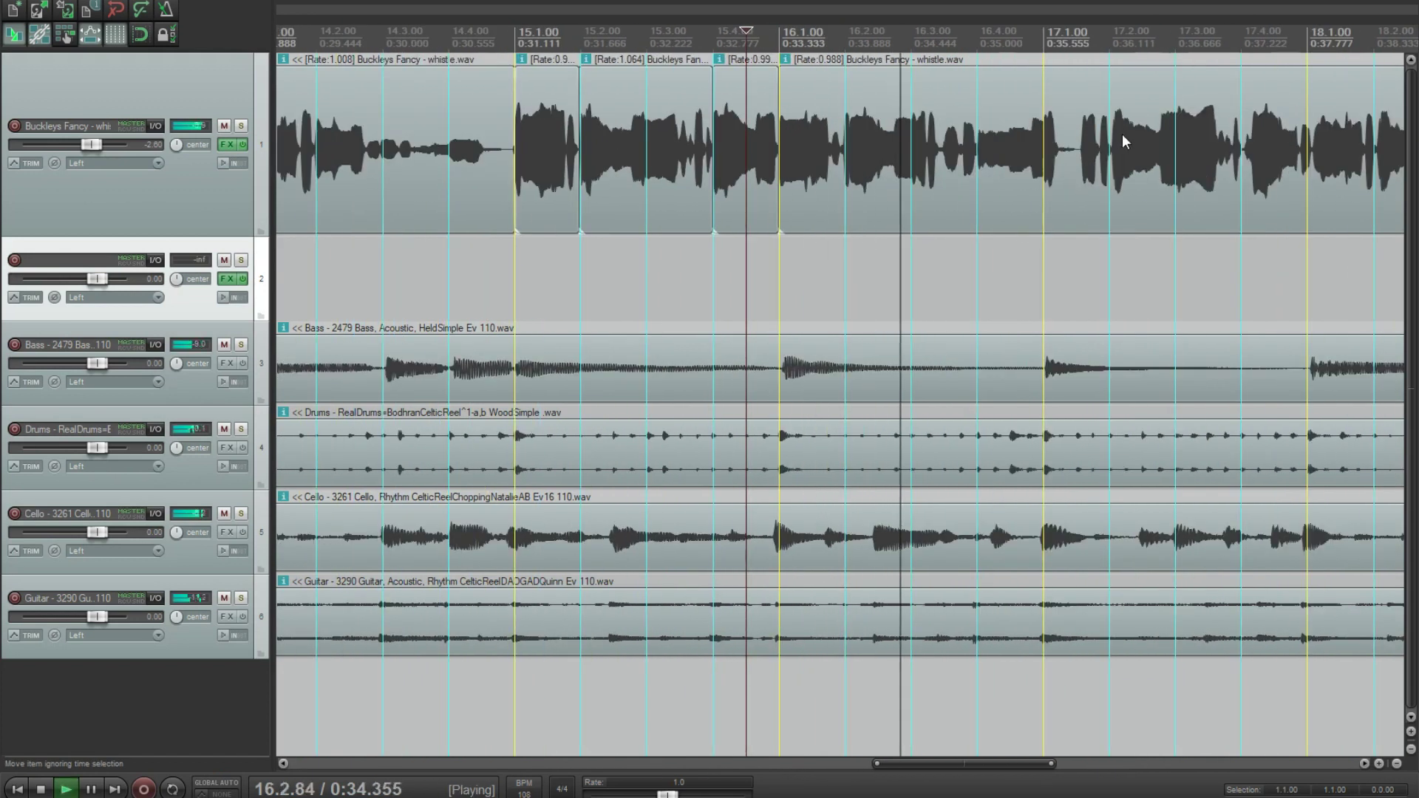
pyautogui.click(1250, 151)
pyautogui.scroll(-2, 851, 127)
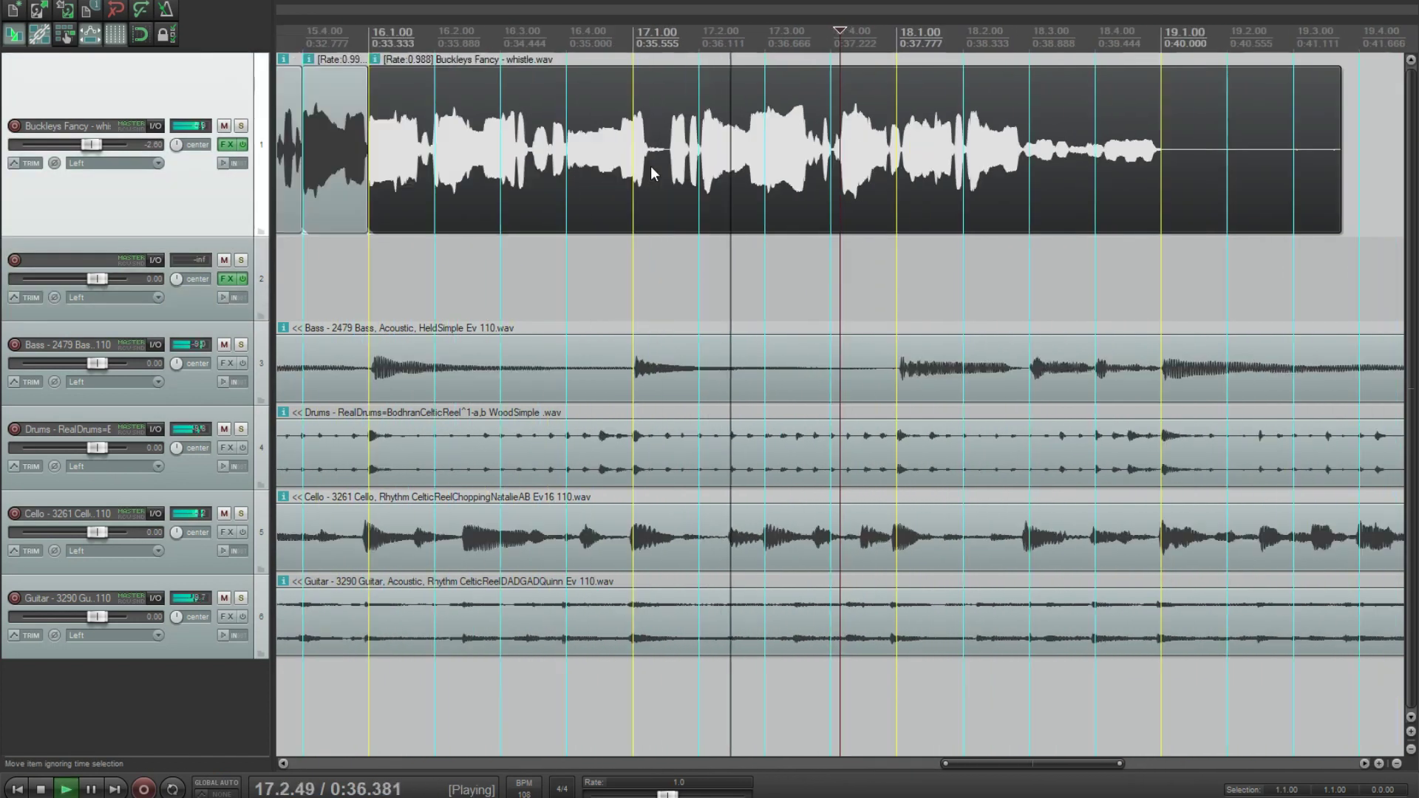
pyautogui.click(631, 164)
pyautogui.click(568, 165)
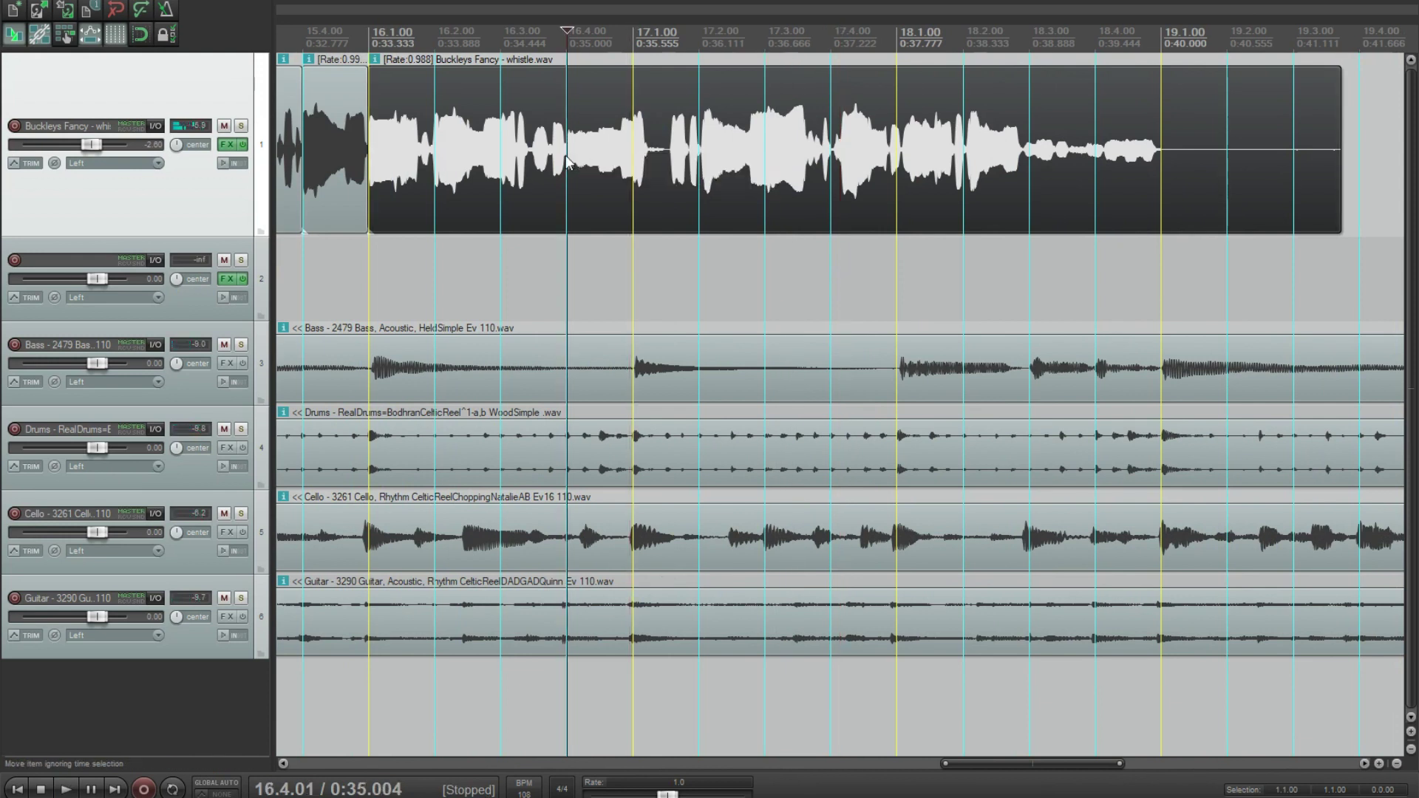
pyautogui.scroll(4, 767, 157)
pyautogui.press('s')
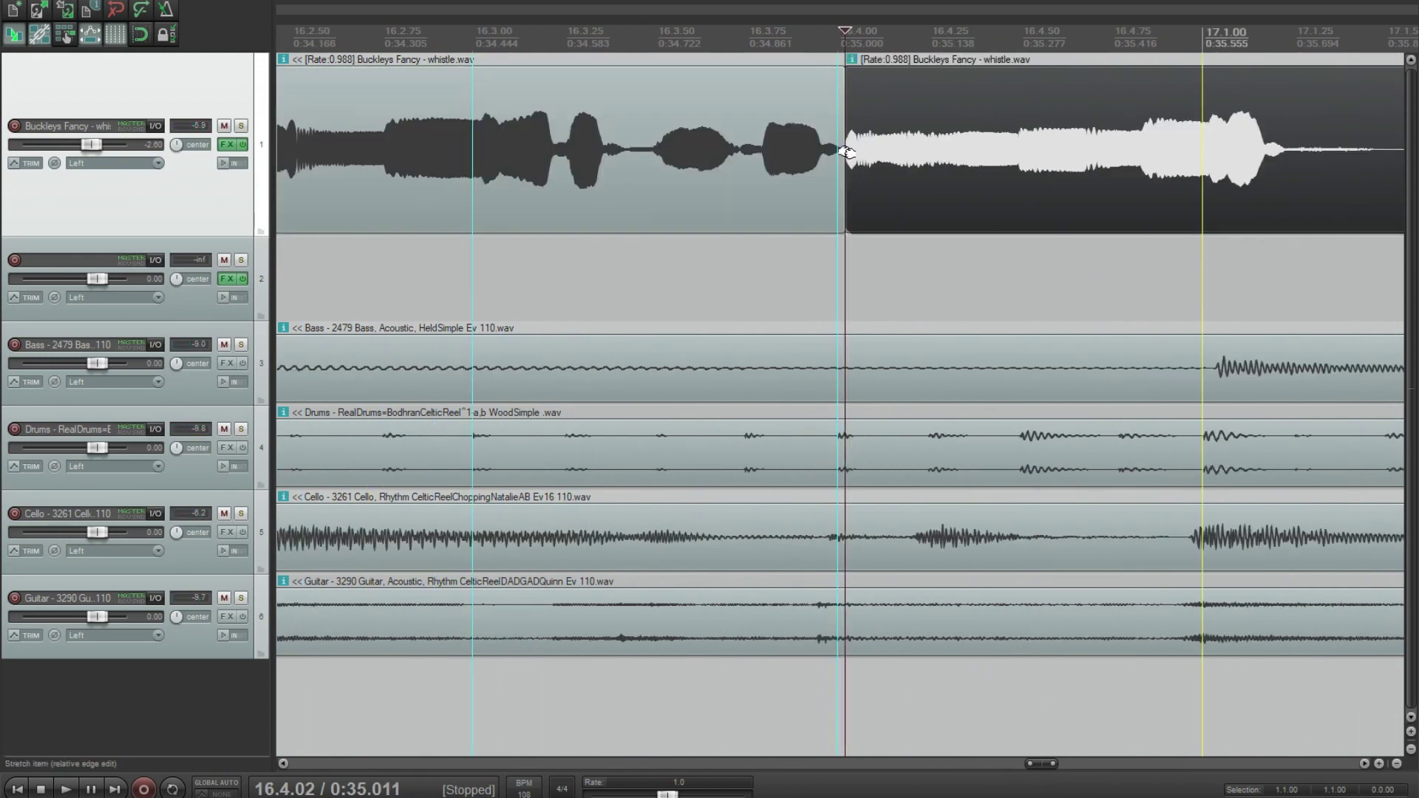
pyautogui.scroll(-2, 856, 169)
pyautogui.press('space')
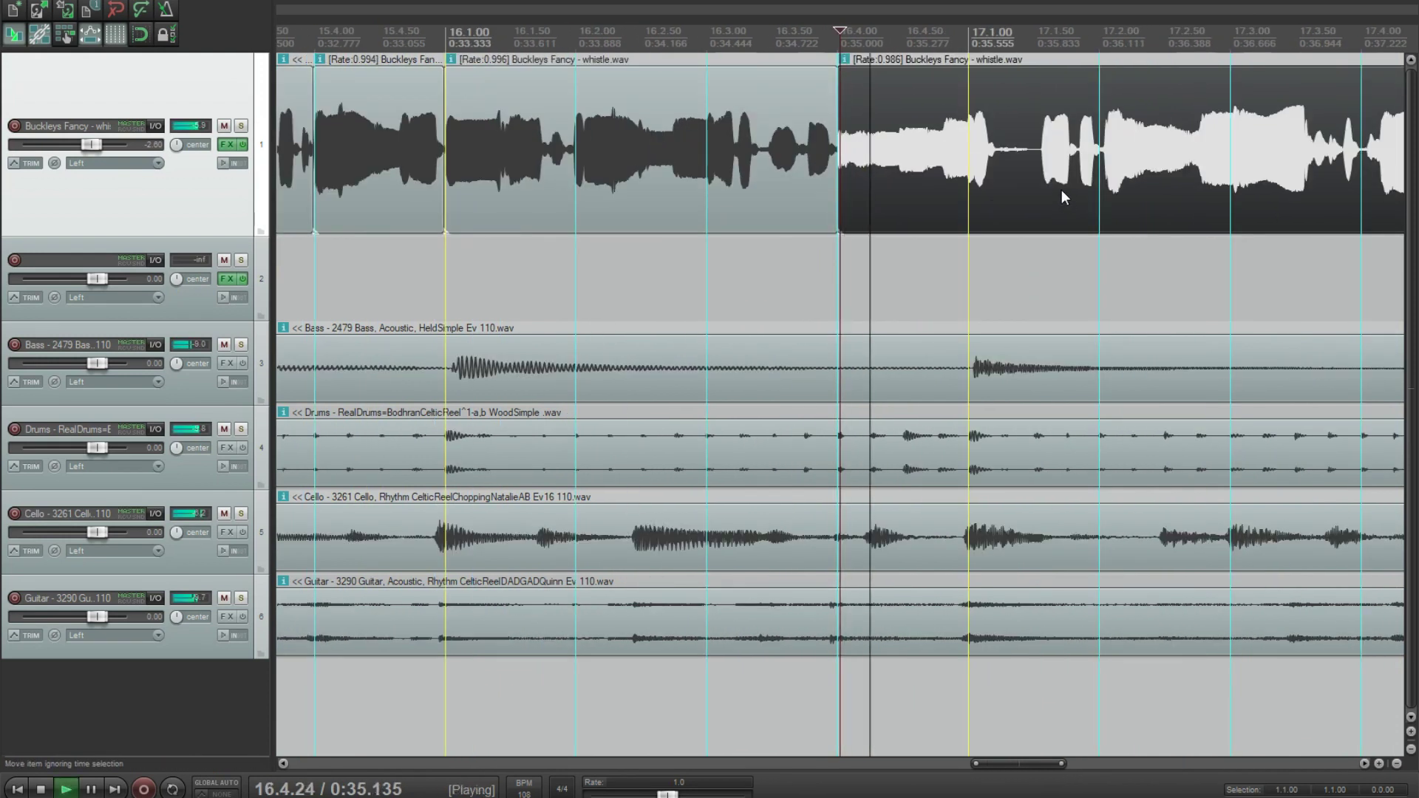
pyautogui.press('space')
# Split the whistle at the note just after beat 17.2, stretch the split edge to that beat, and play the result.
pyautogui.click(1104, 156)
pyautogui.press('s')
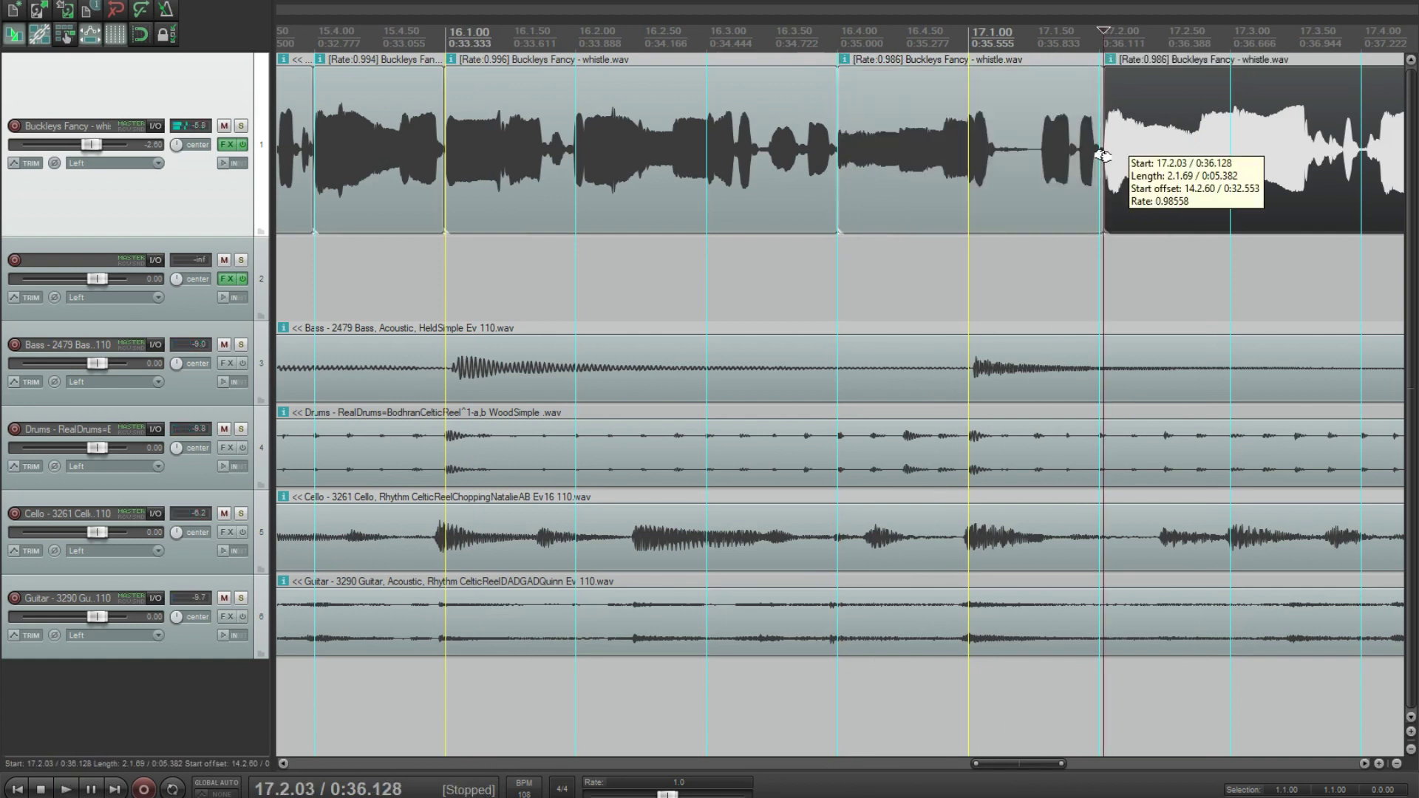
pyautogui.click(824, 193)
pyautogui.press('space')
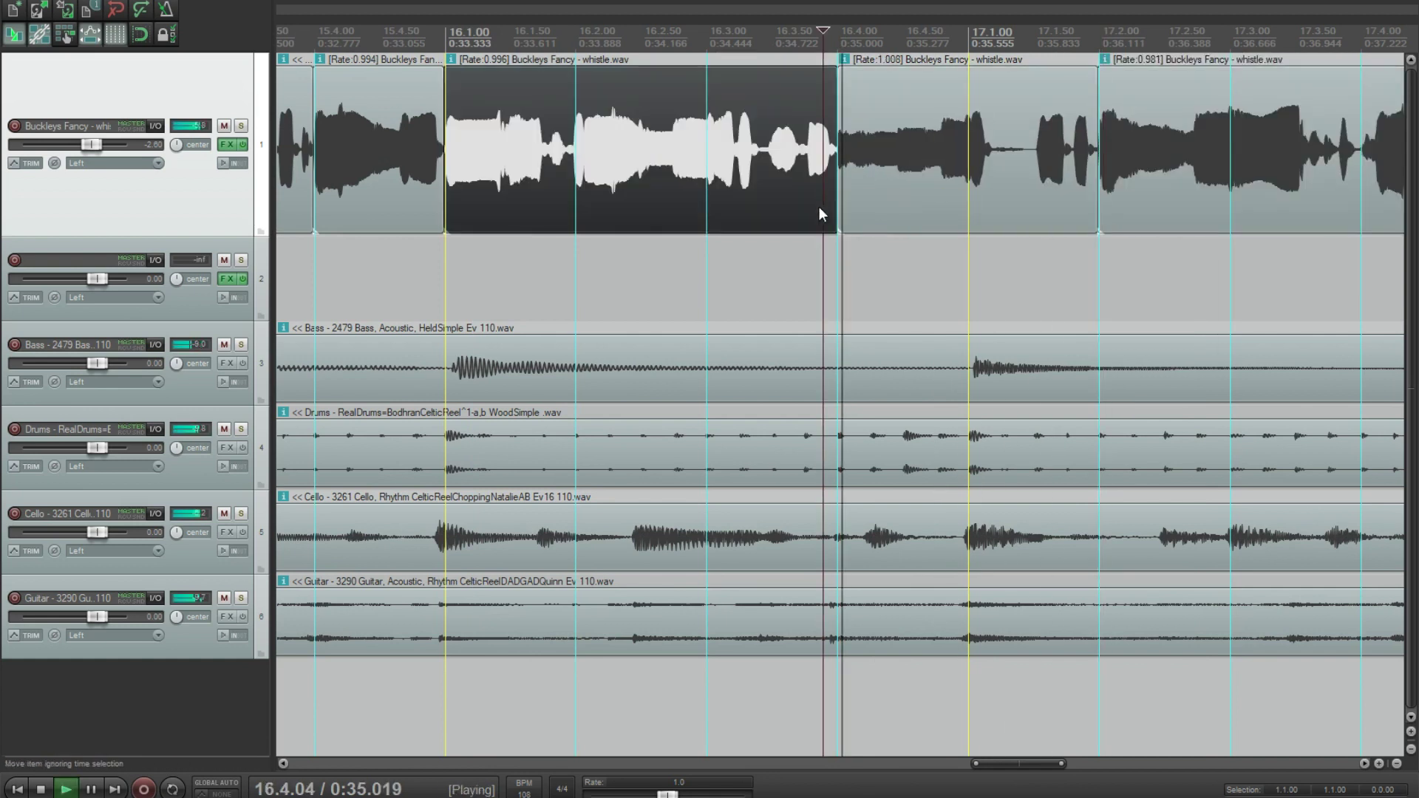
# Split the whistle at the note by bar 18, stretch the split edge slightly ahead of the bar line, and play the passage.
pyautogui.scroll(-2, 822, 204)
pyautogui.click(1120, 149)
pyautogui.scroll(2, 1116, 151)
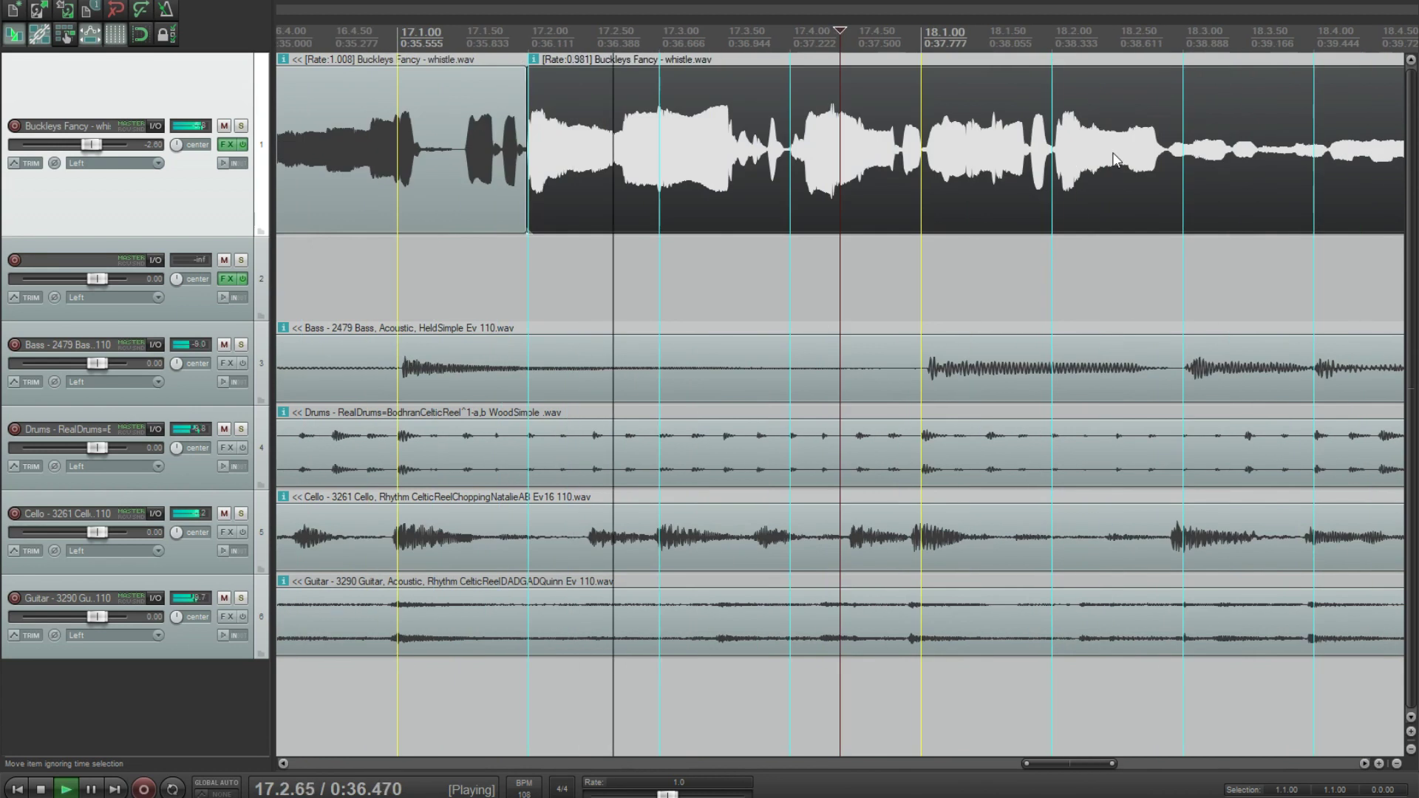
pyautogui.press('space')
pyautogui.click(925, 157)
pyautogui.press('s')
pyautogui.moveTo(924, 158); pyautogui.dragTo(916, 162)
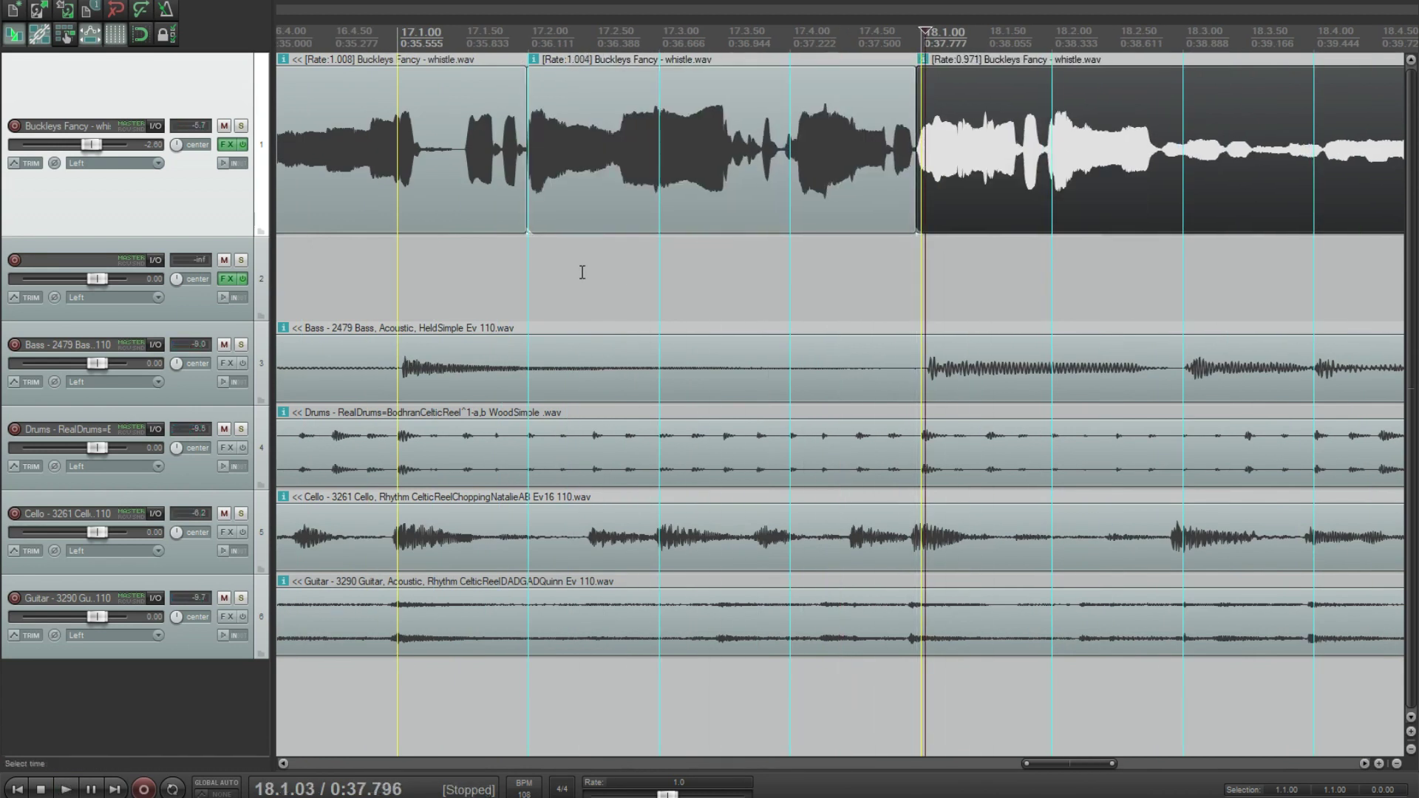
pyautogui.click(520, 269)
pyautogui.press('space')
# Play the passage around bar 18, split the whistle at the note near beat 18.4, stretch the split edge to that beat, and replay.
pyautogui.scroll(-1, 887, 240)
pyautogui.click(1251, 171)
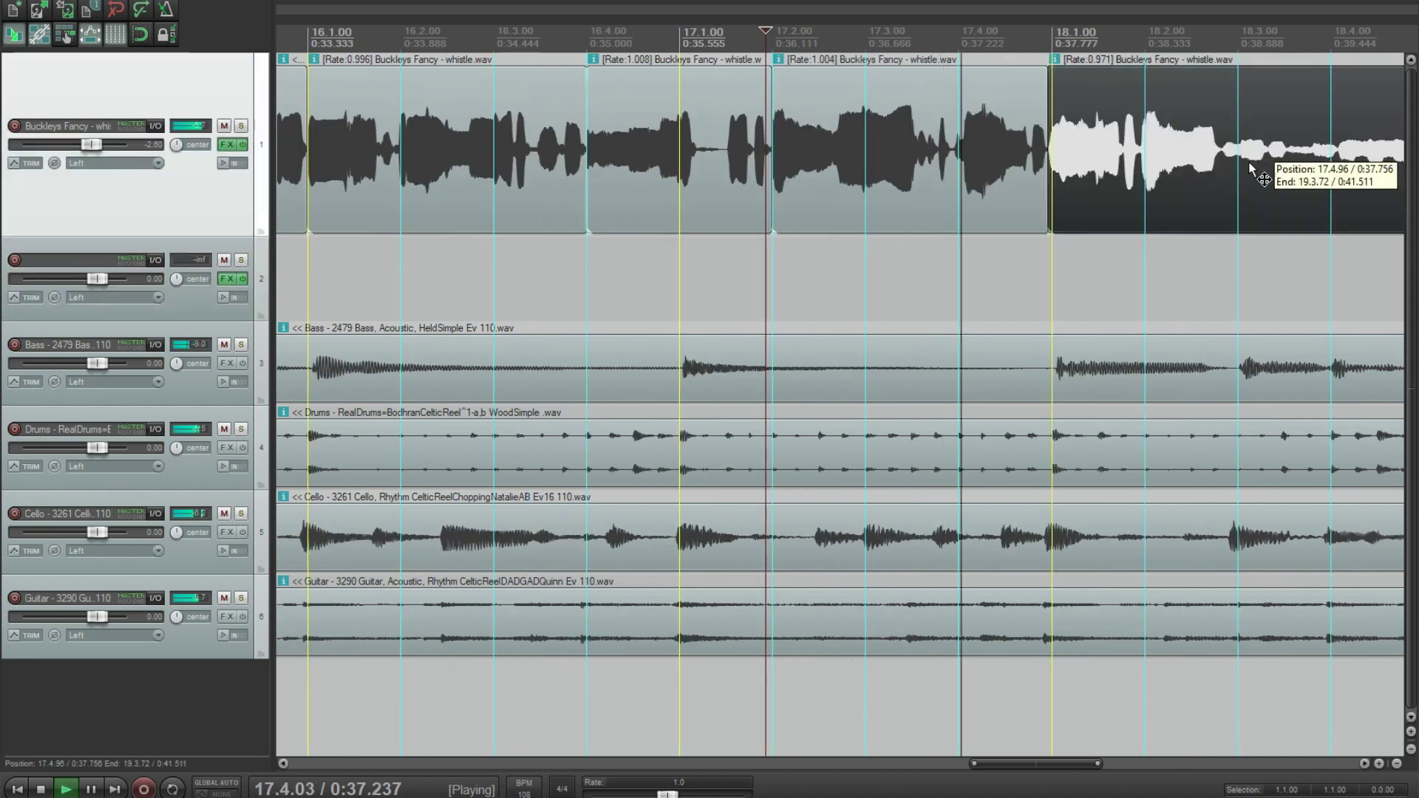
pyautogui.scroll(1, 1173, 173)
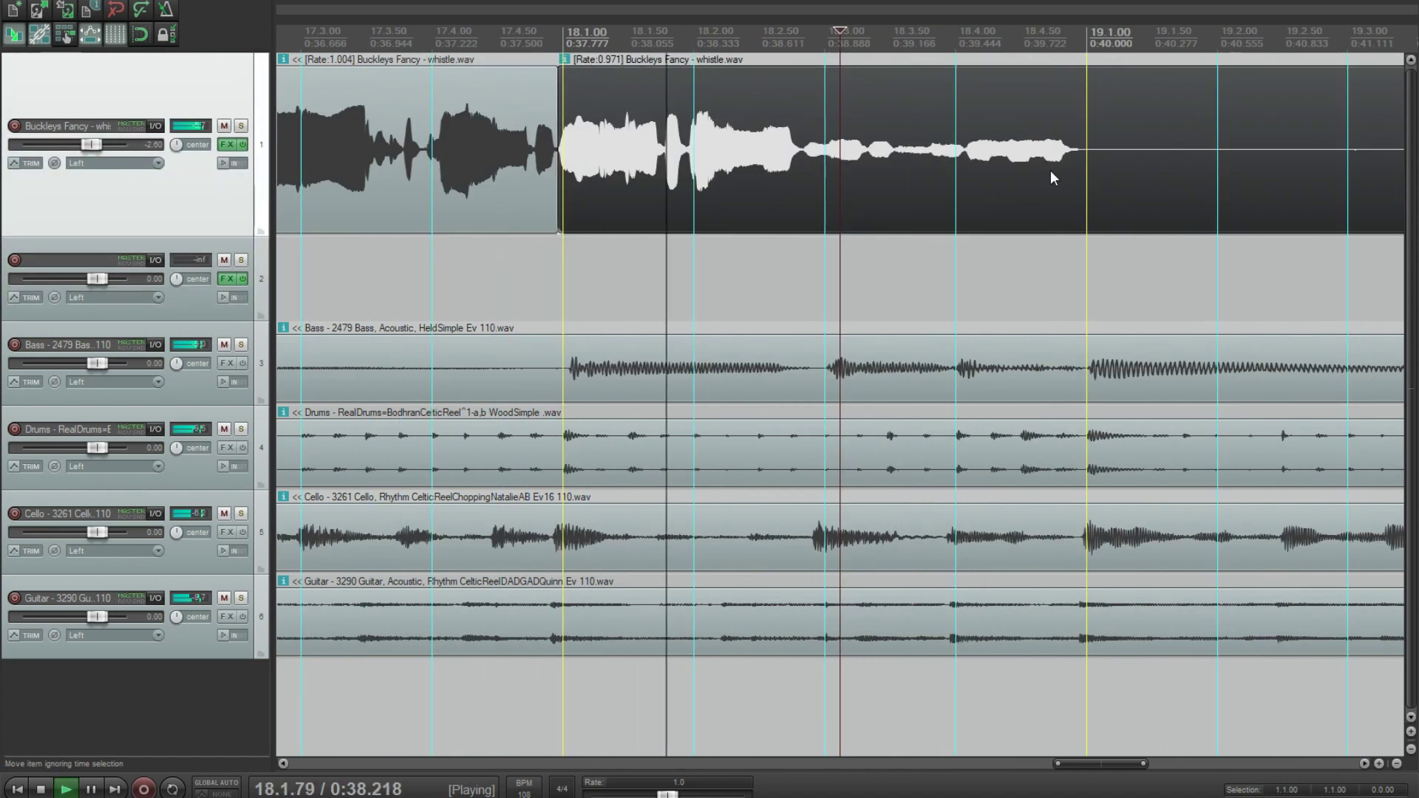
pyautogui.press('space')
pyautogui.click(967, 156)
pyautogui.press('s')
pyautogui.moveTo(967, 155); pyautogui.dragTo(953, 162)
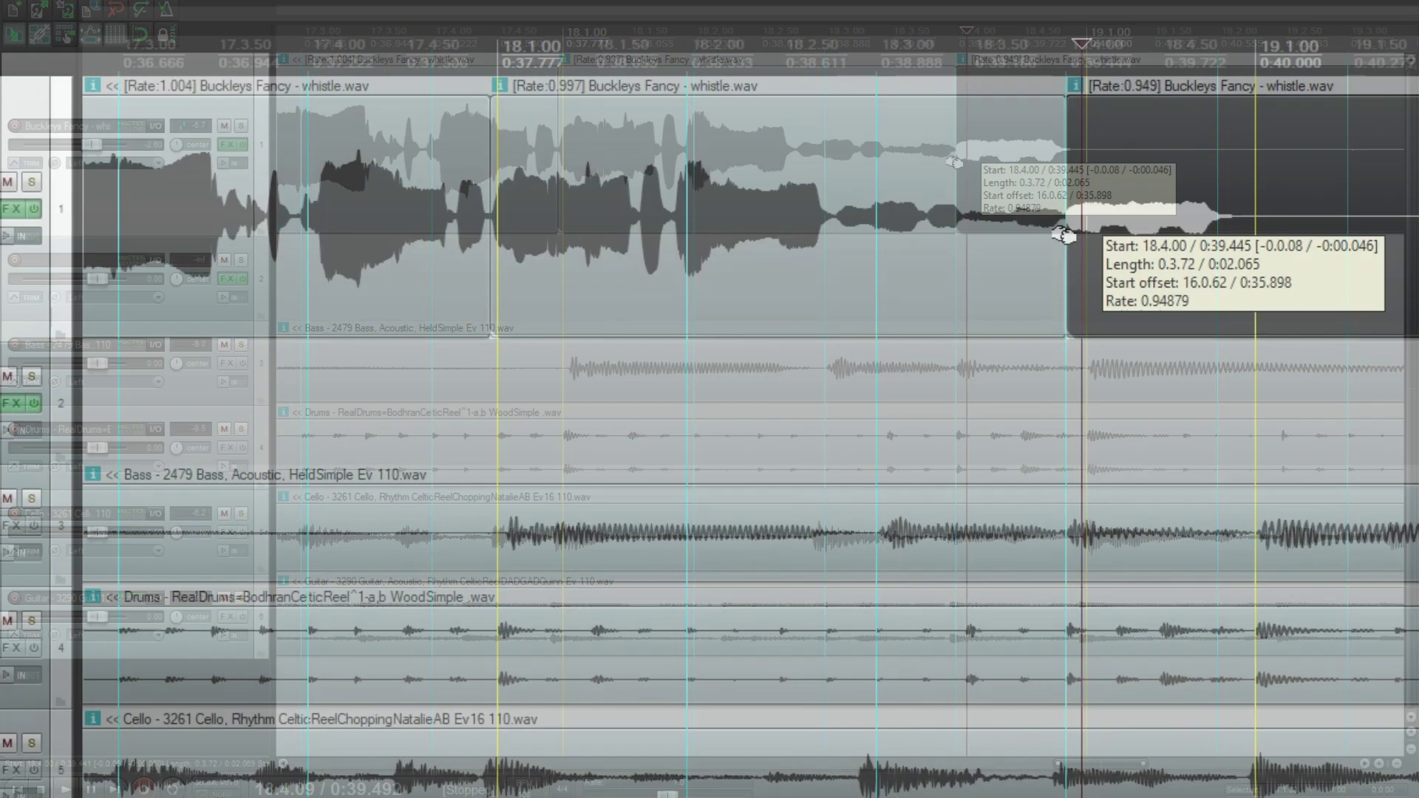
pyautogui.scroll(-2, 910, 290)
pyautogui.click(757, 371)
pyautogui.press('space')
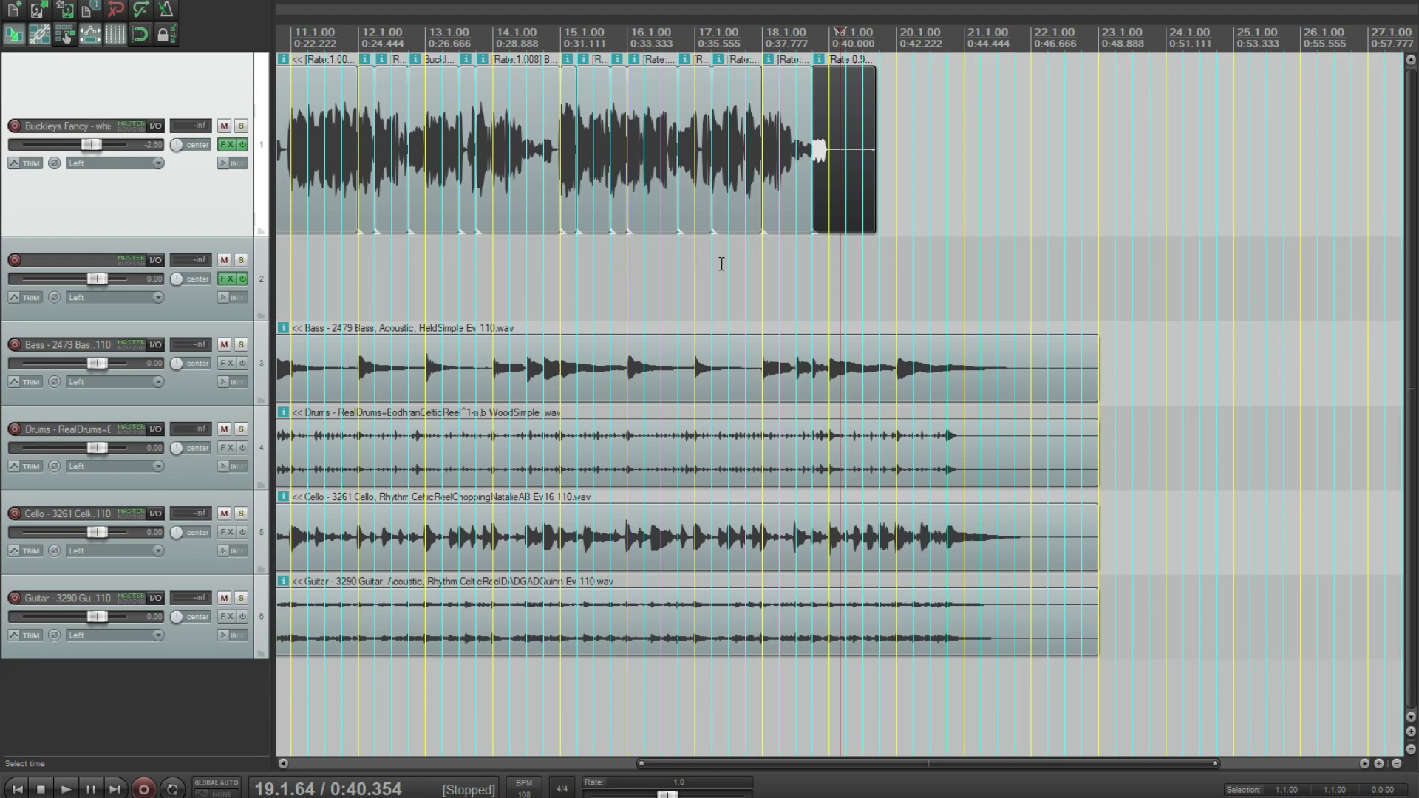
# Select all the whistle segments and extend their edges together slightly past the split at bar 5 so neighbouring segments overlap with crossfades.
pyautogui.scroll(-3, 813, 264)
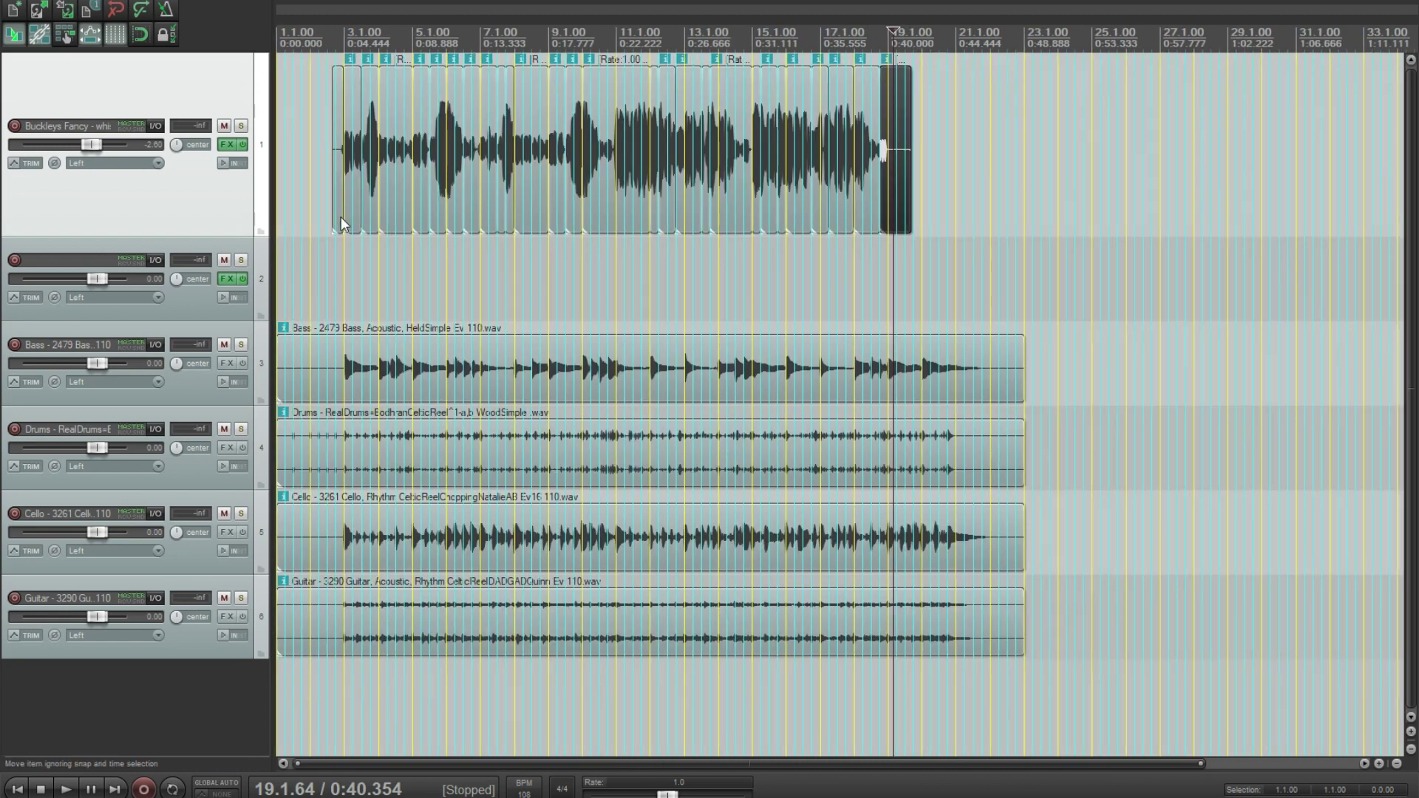
pyautogui.keyDown('shift'); pyautogui.click(340, 216); pyautogui.keyUp('shift')
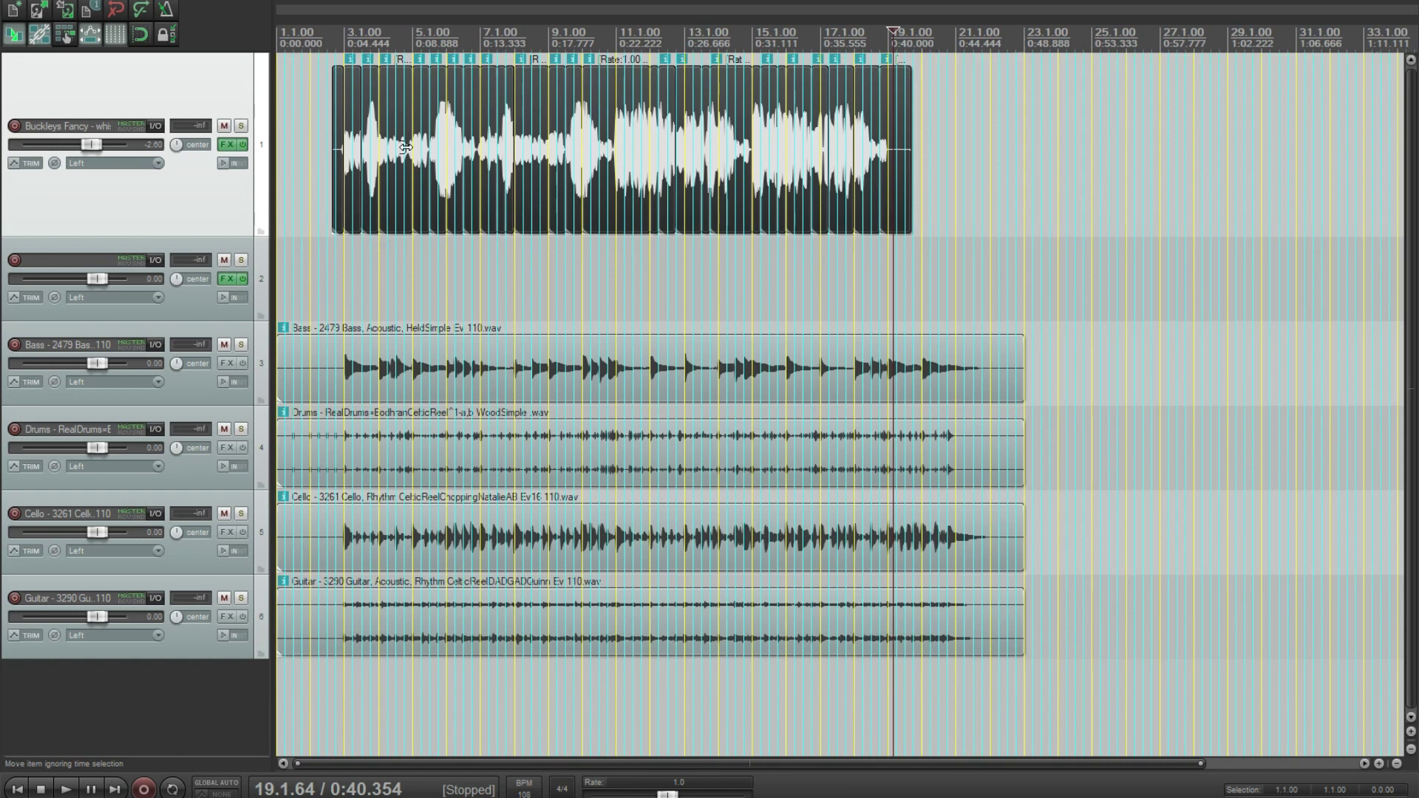
pyautogui.click(411, 35)
pyautogui.scroll(10, 784, 167)
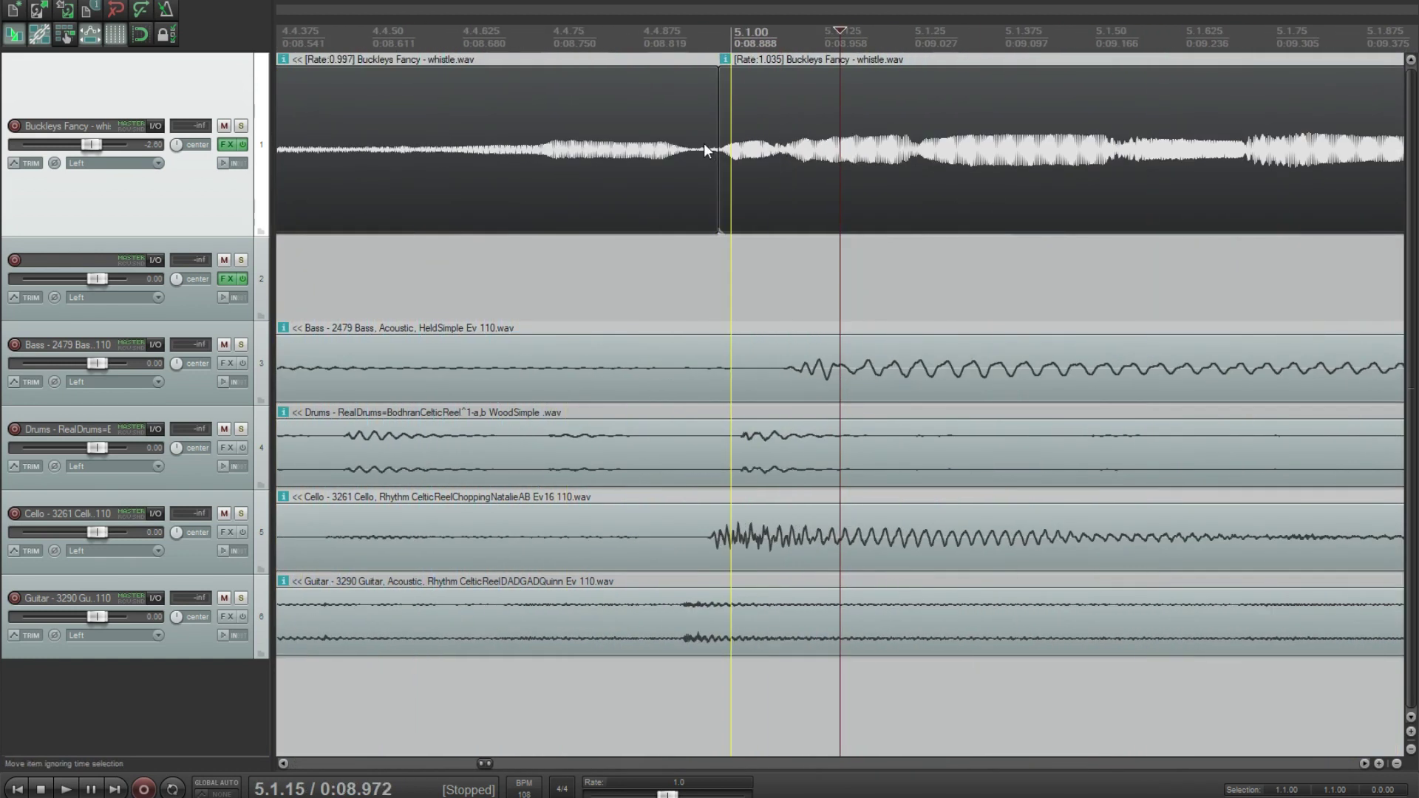
pyautogui.moveTo(711, 148); pyautogui.dragTo(734, 148)
pyautogui.scroll(-4, 665, 167)
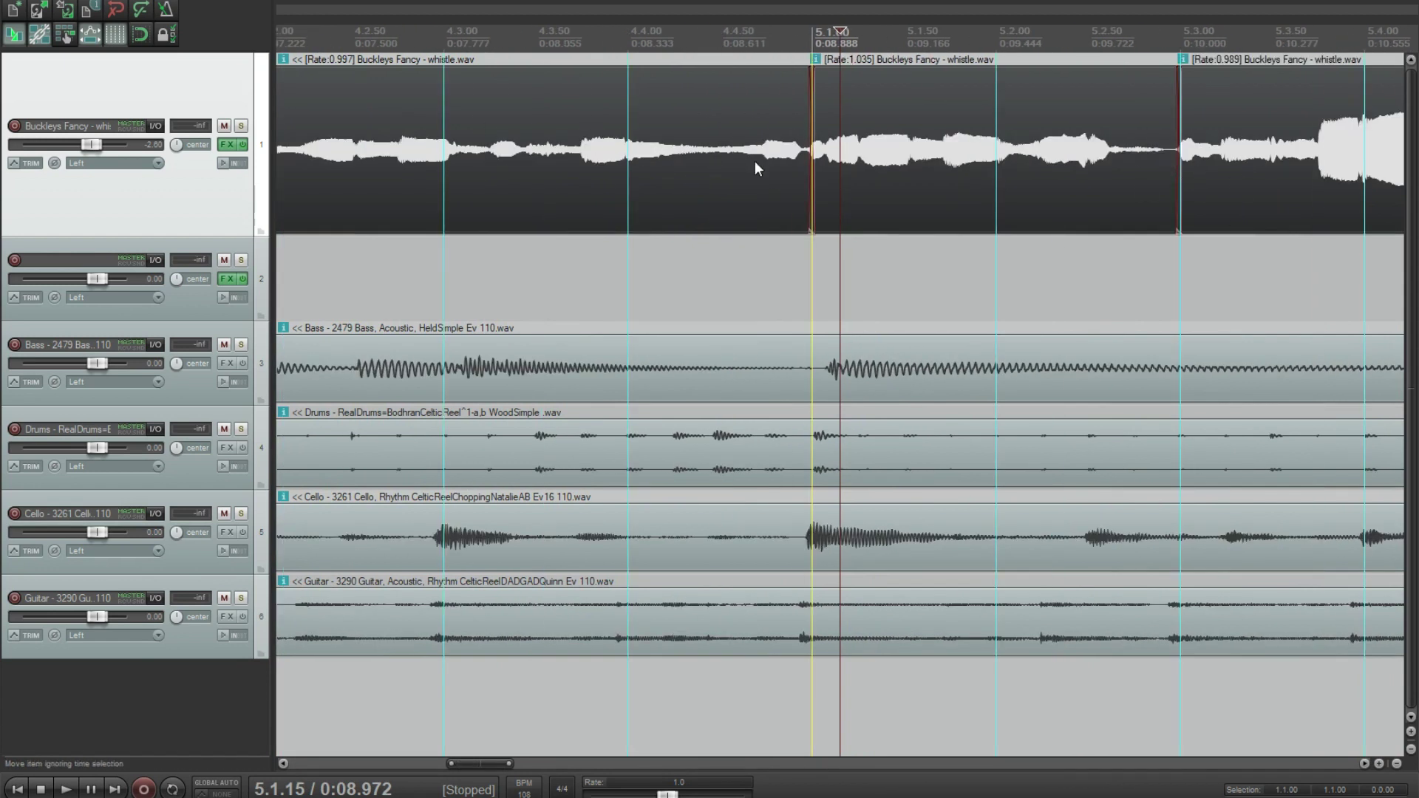
pyautogui.scroll(-6, 712, 153)
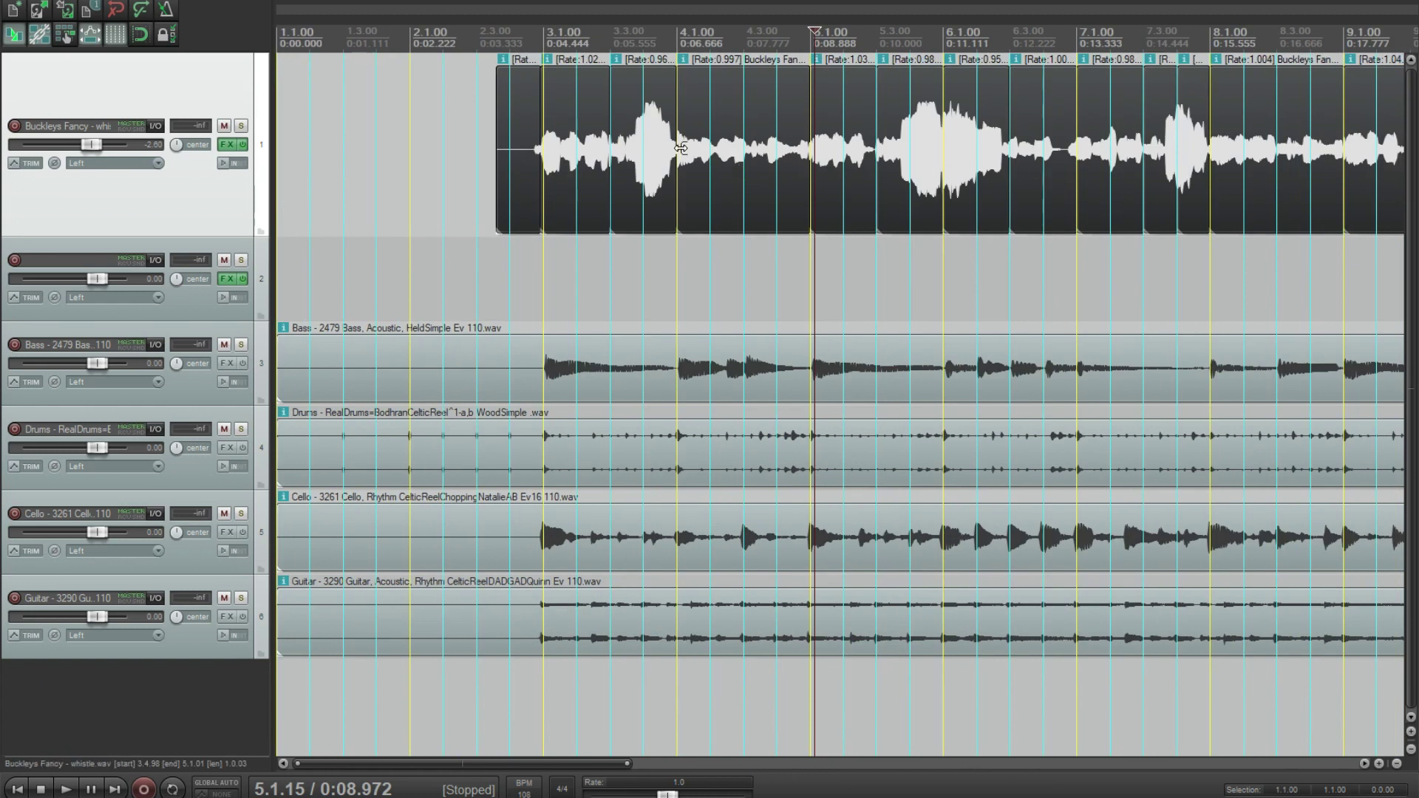
pyautogui.scroll(-6, 670, 153)
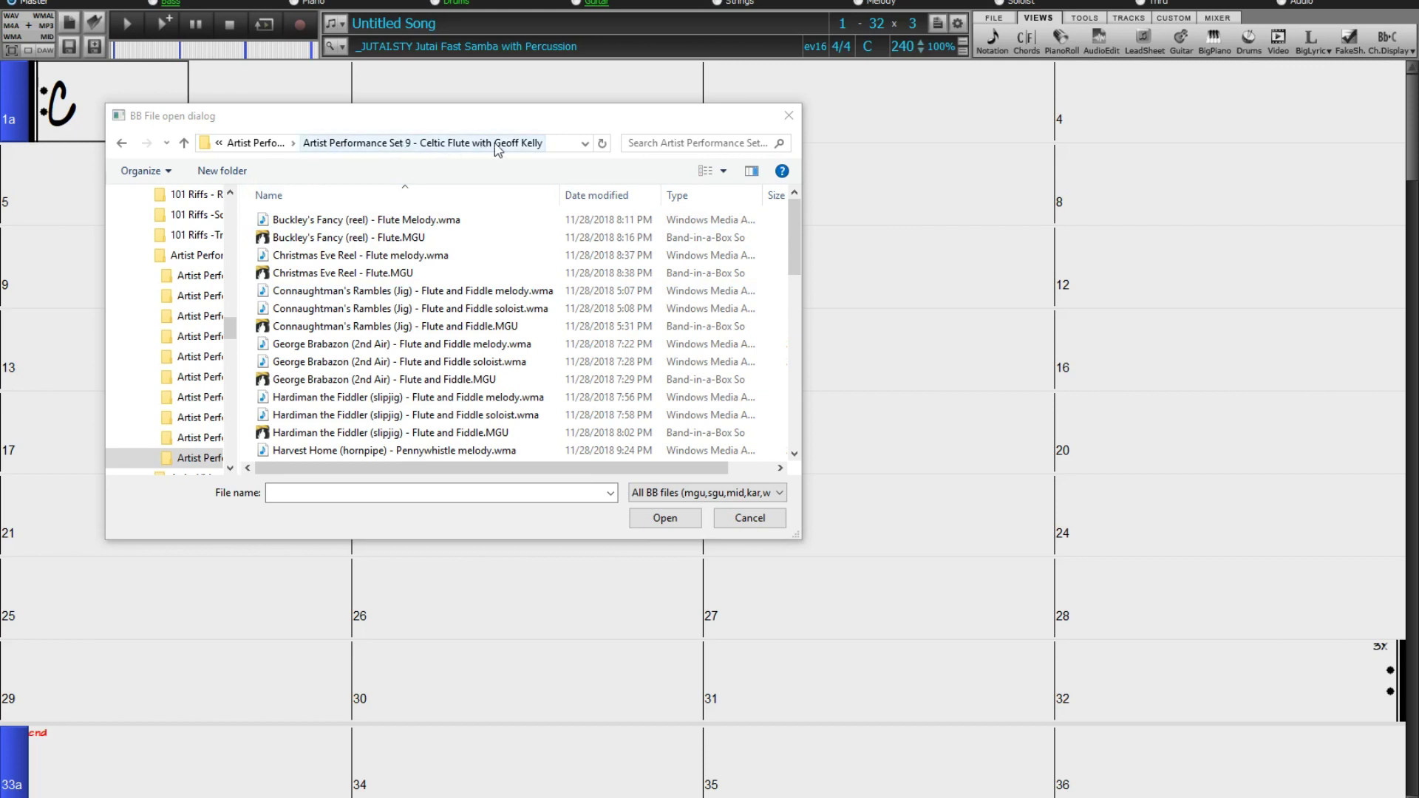
# Switch to Band-in-a-Box and open the song Buckley's Fancy (reel) - Flute.MGU from the Artist Performance Set 9 folder.
pyautogui.doubleClick(398, 240)
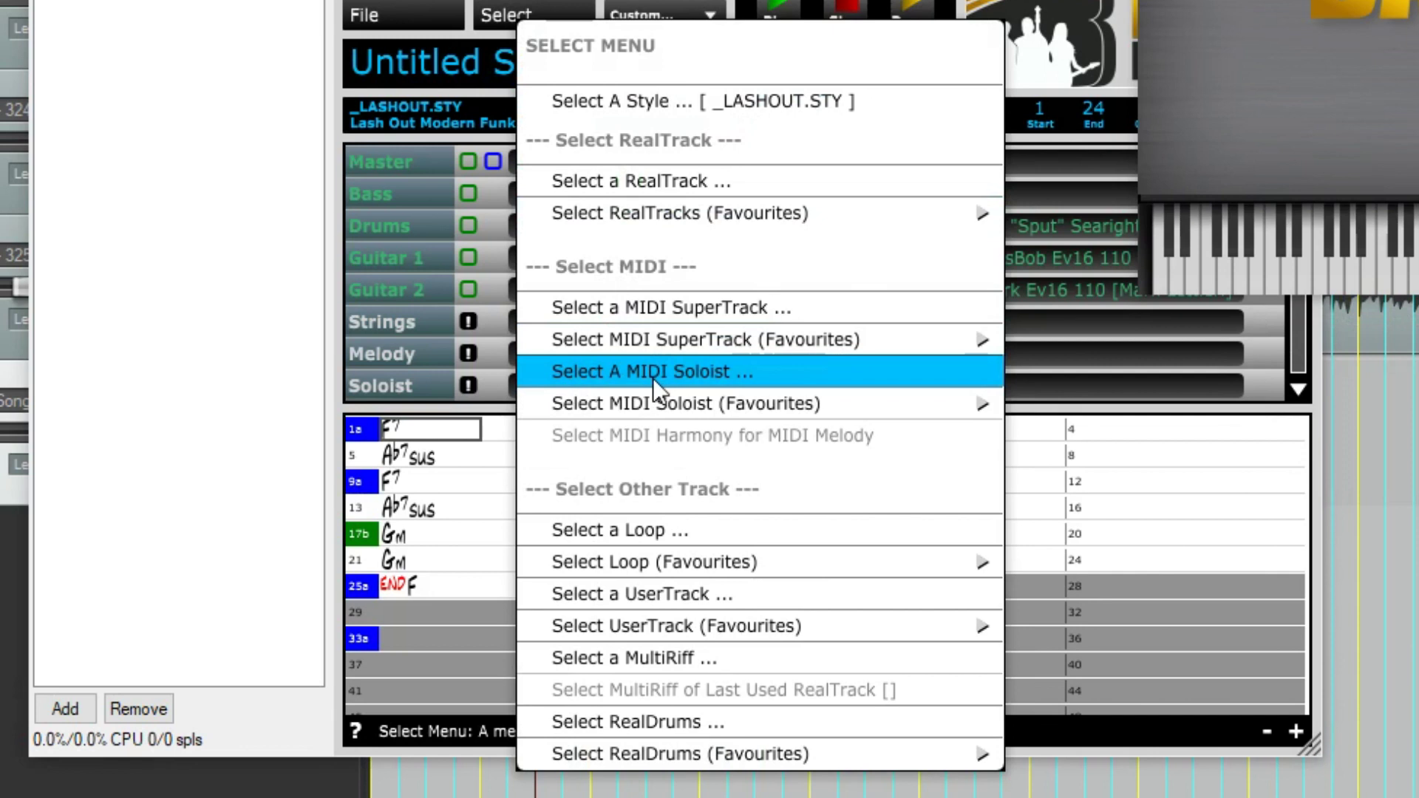
# Switch to the DAW Plugin in REAPER, open the MIDI SuperTrack selection for the Lash Out Modern Funk song, and return to the first tracks.
pyautogui.click(733, 306)
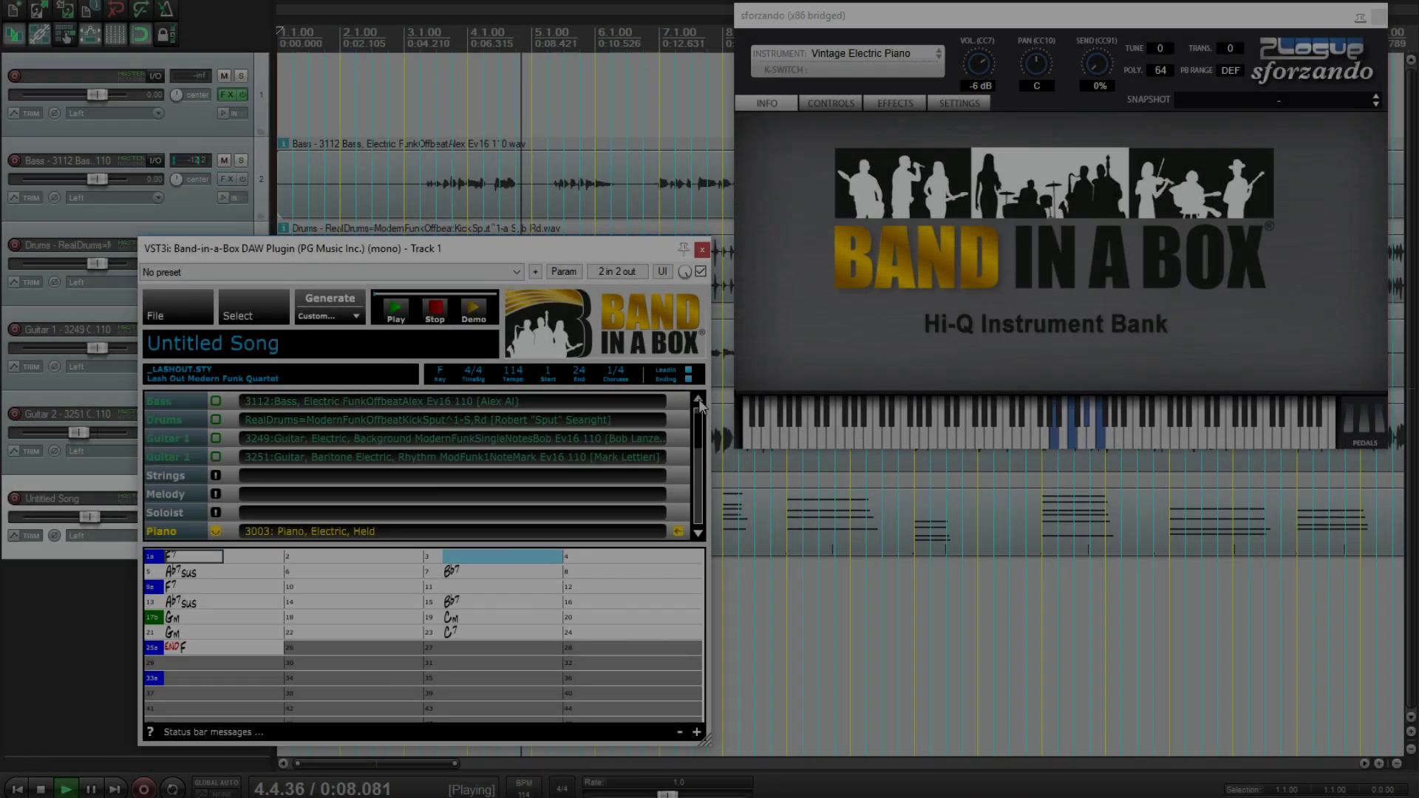
pyautogui.click(698, 400)
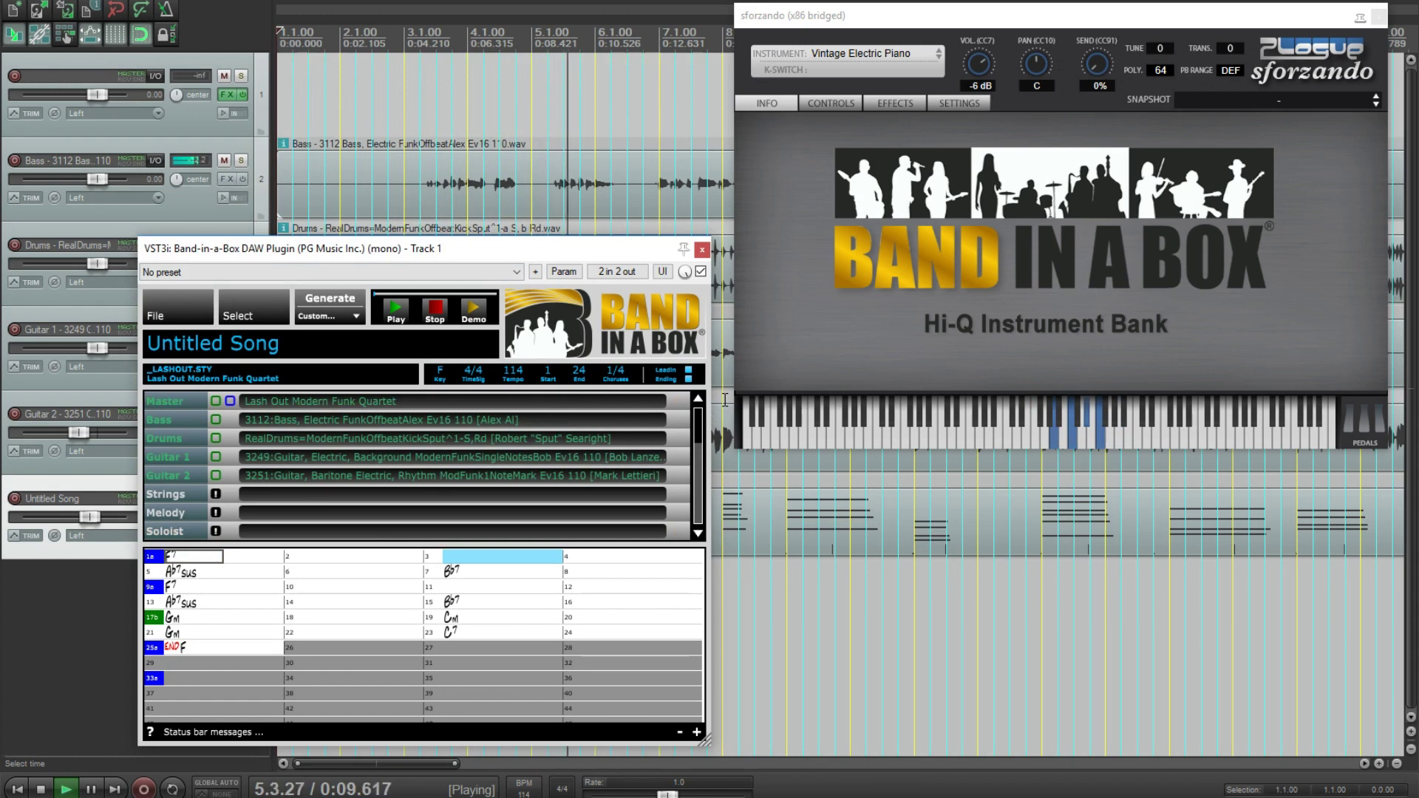